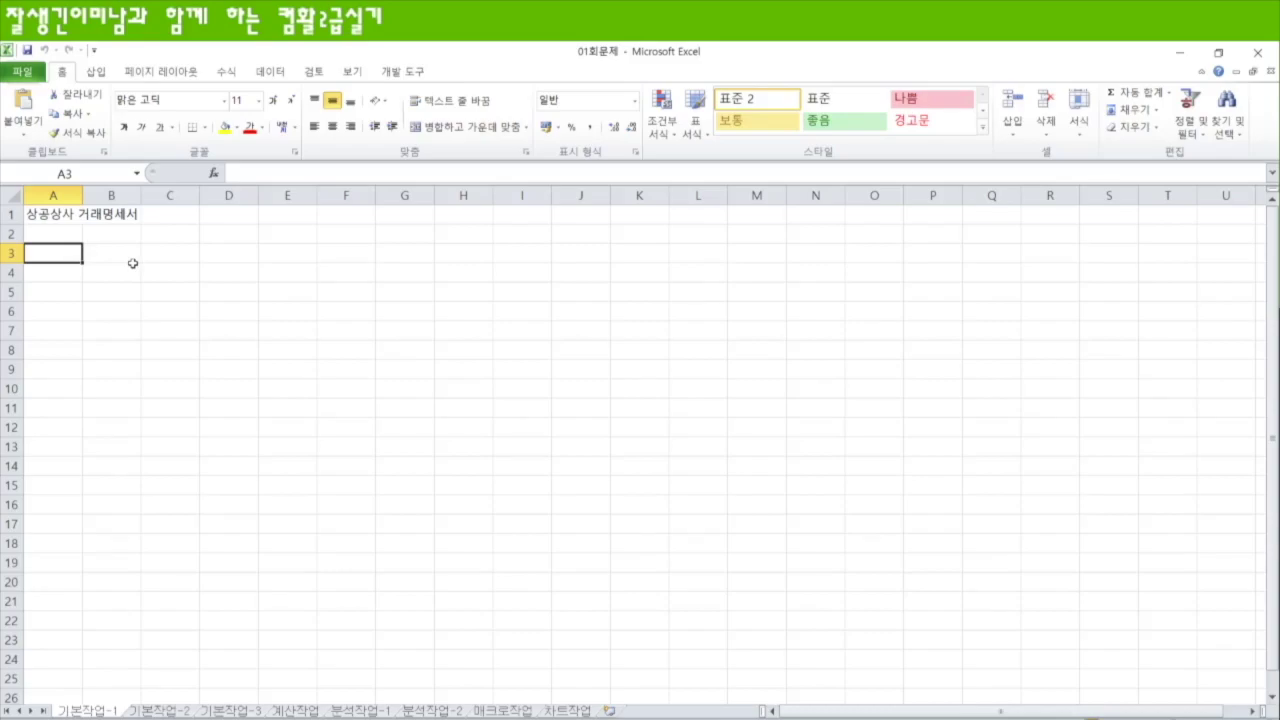
Enter the headers 거래번호, 제품코드, 거래처명, 담당자, 거래량 and 비고 across cells A3 to F3
{"action": "type", "text": "rj거래번호"}
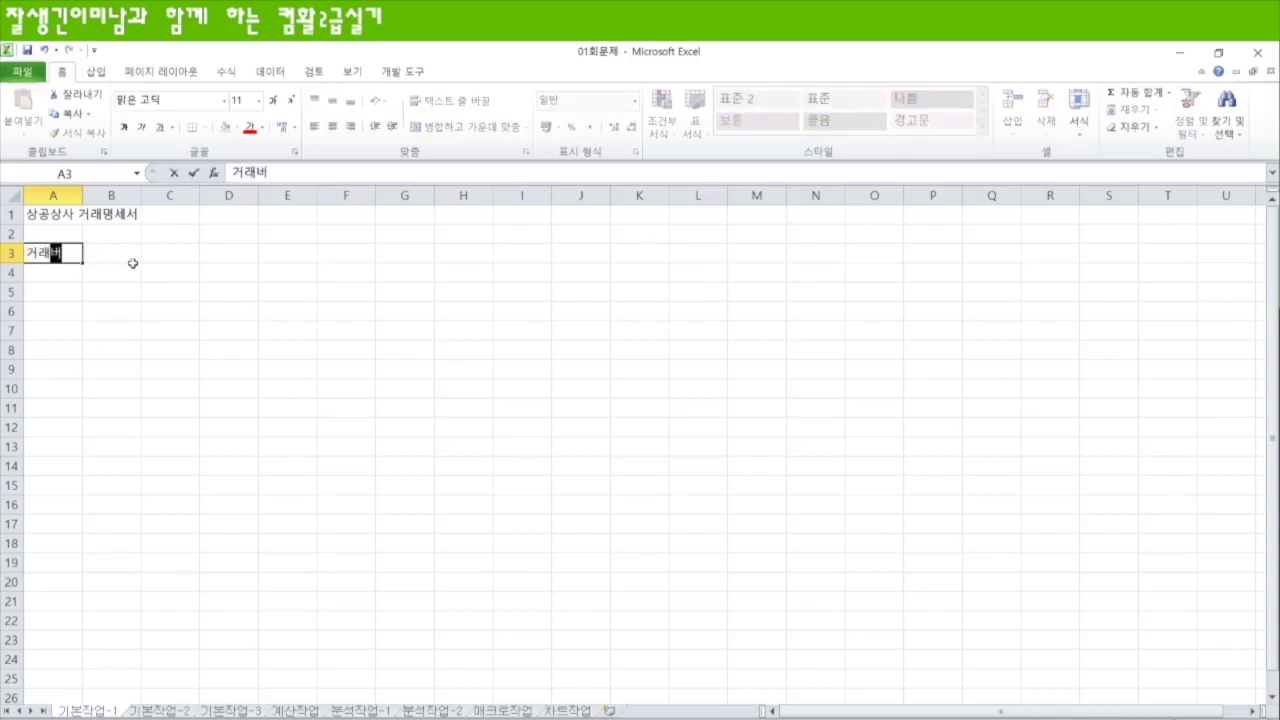
{"action": "key", "text": "Tab"}
{"action": "type", "text": "제품코드"}
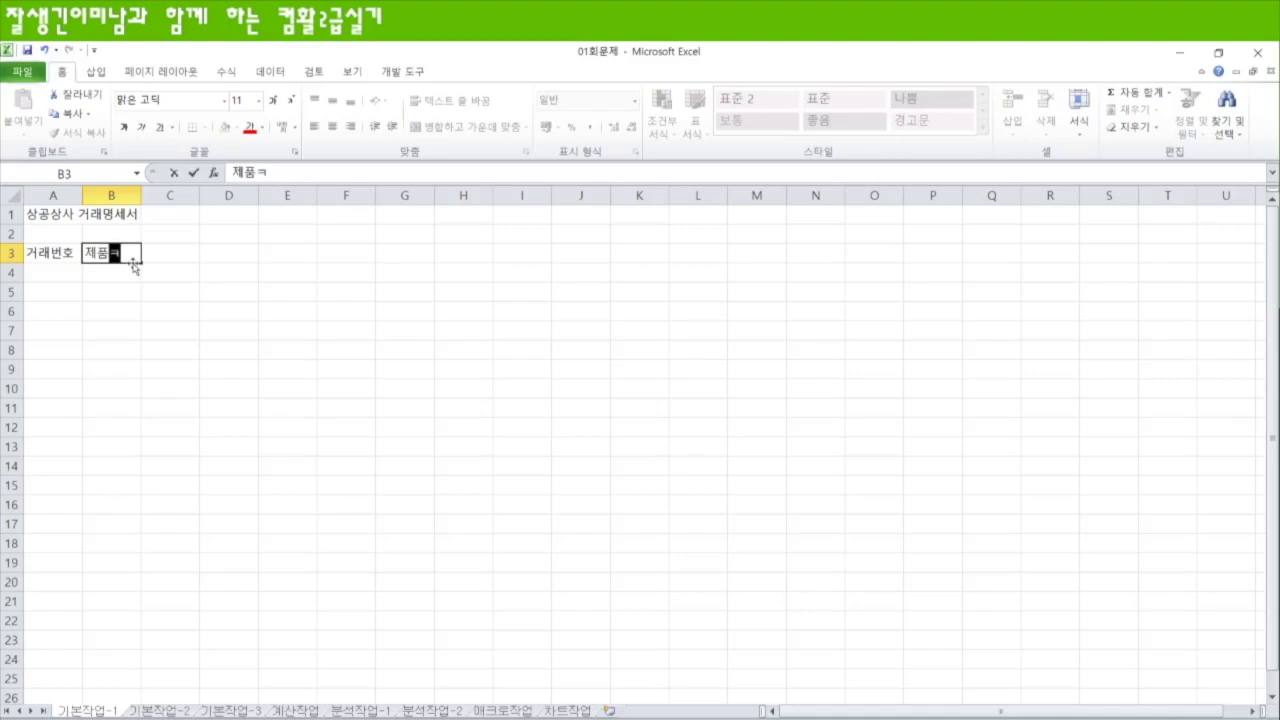
{"action": "key", "text": "Tab"}
{"action": "type", "text": "거래처명"}
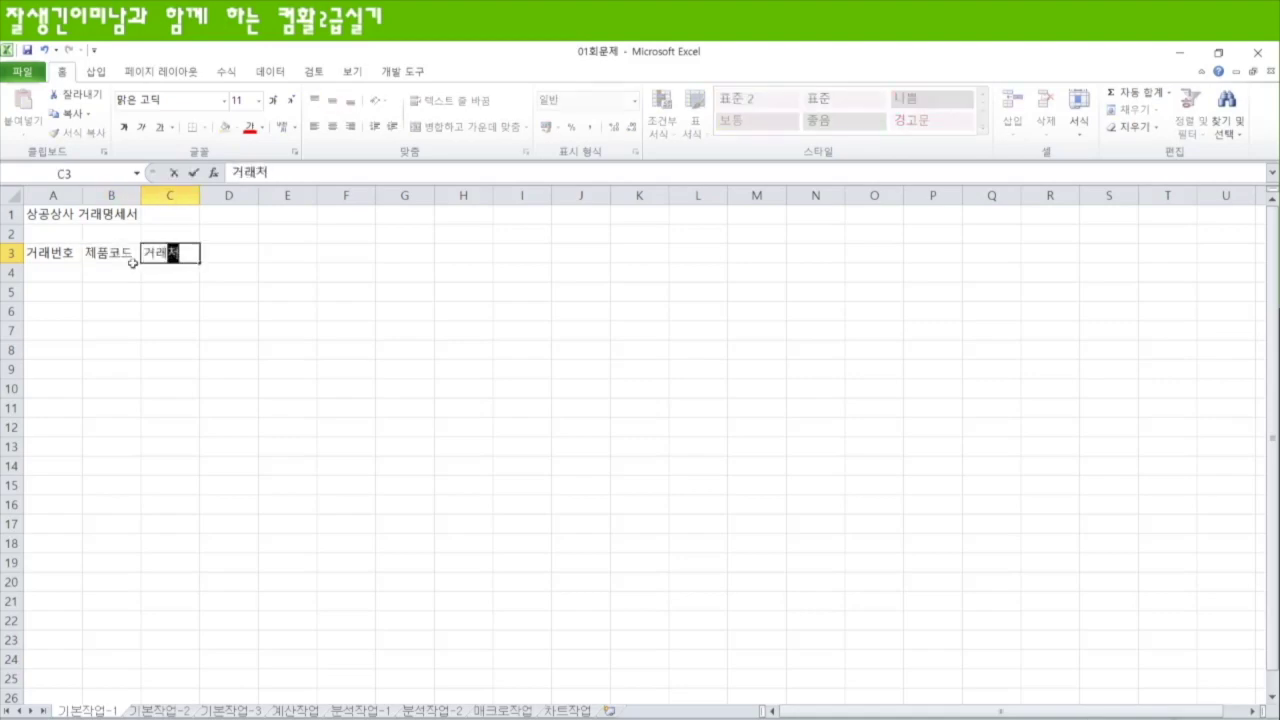
{"action": "key", "text": "Tab"}
{"action": "type", "text": "ㄷ담당자"}
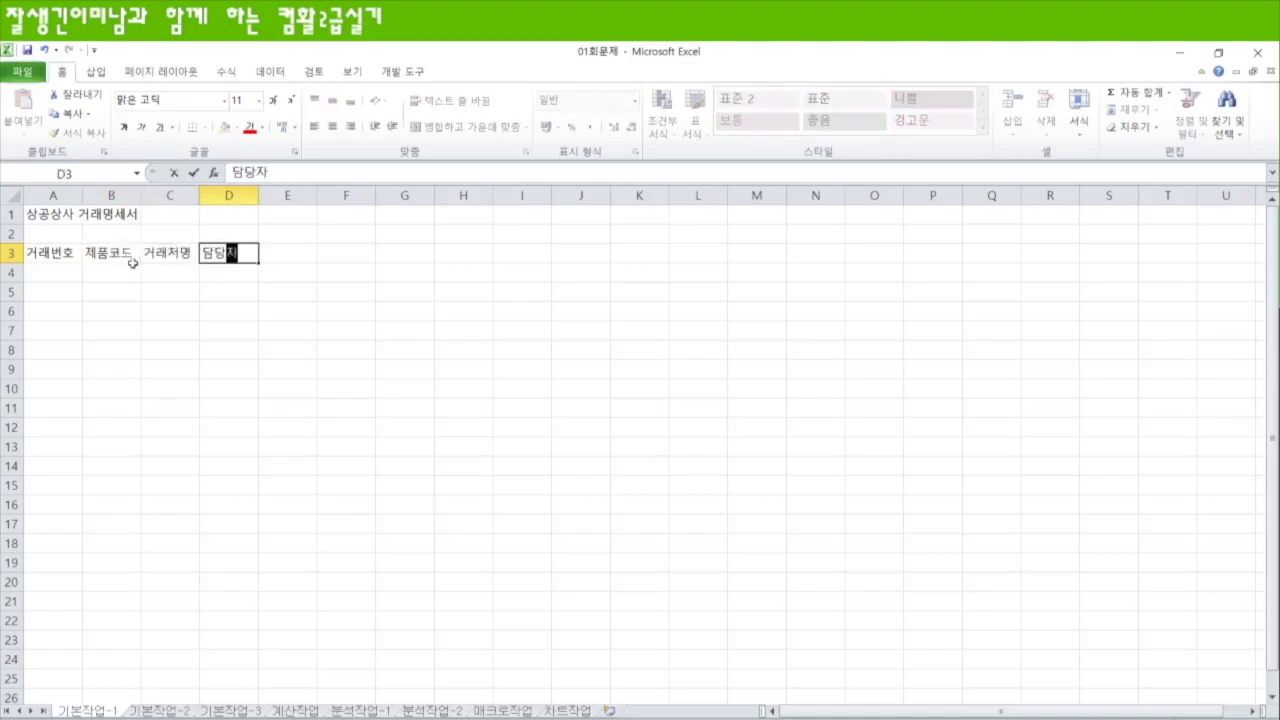
{"action": "key", "text": "Tab"}
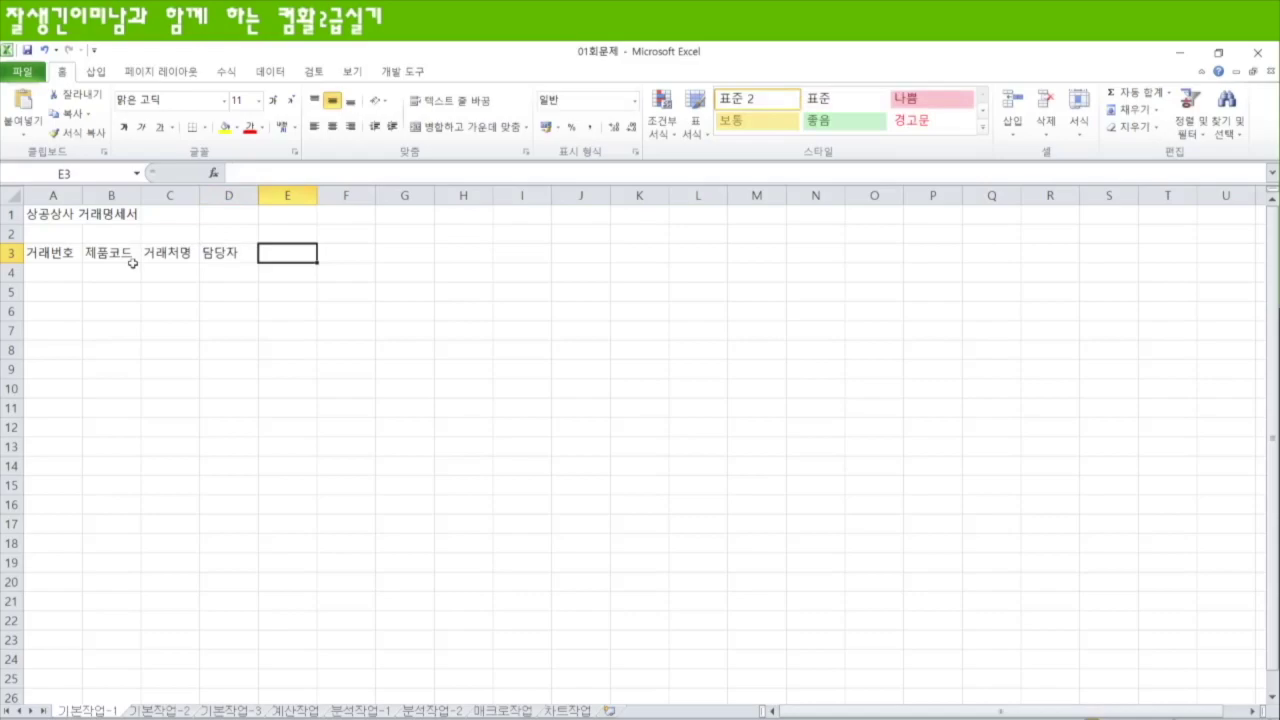
{"action": "type", "text": "거랭량"}
{"action": "key", "text": "Tab"}
{"action": "type", "text": "비고"}
{"action": "key", "text": "Return"}
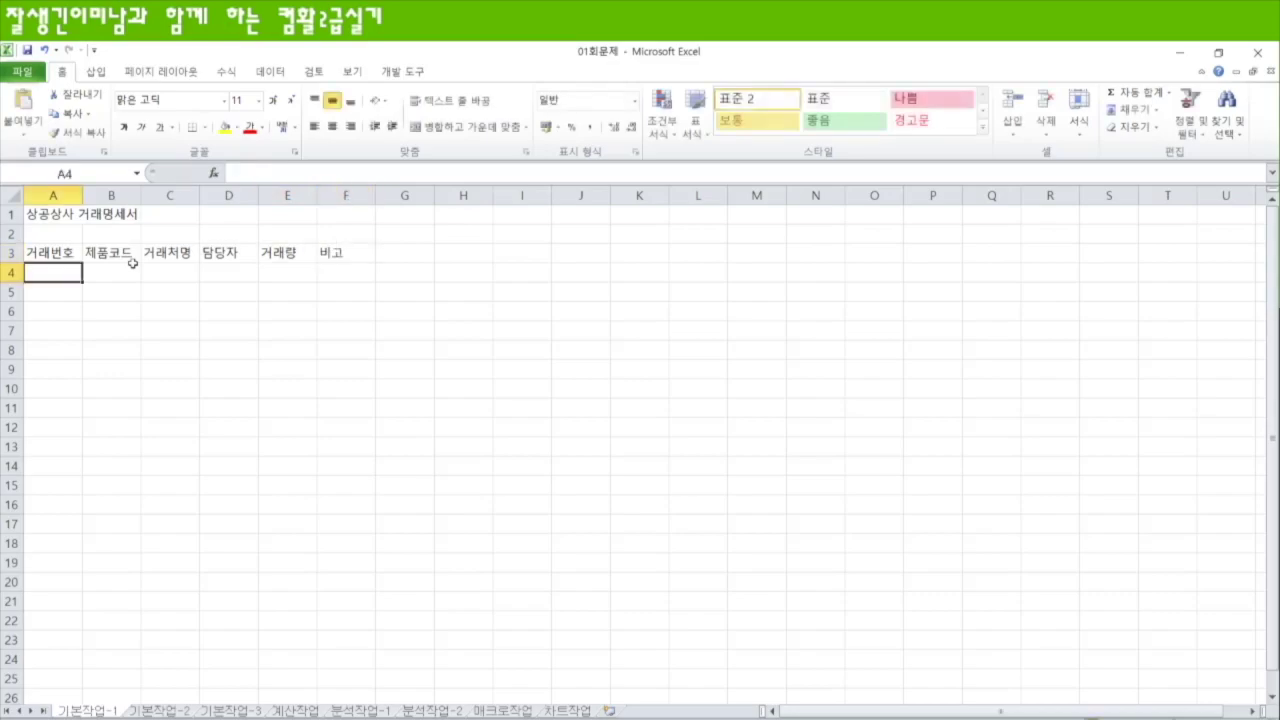
Enter C-01-111 in A4 and fill the series down the 거래번호 column through A13
{"action": "type", "text": "C-01-111"}
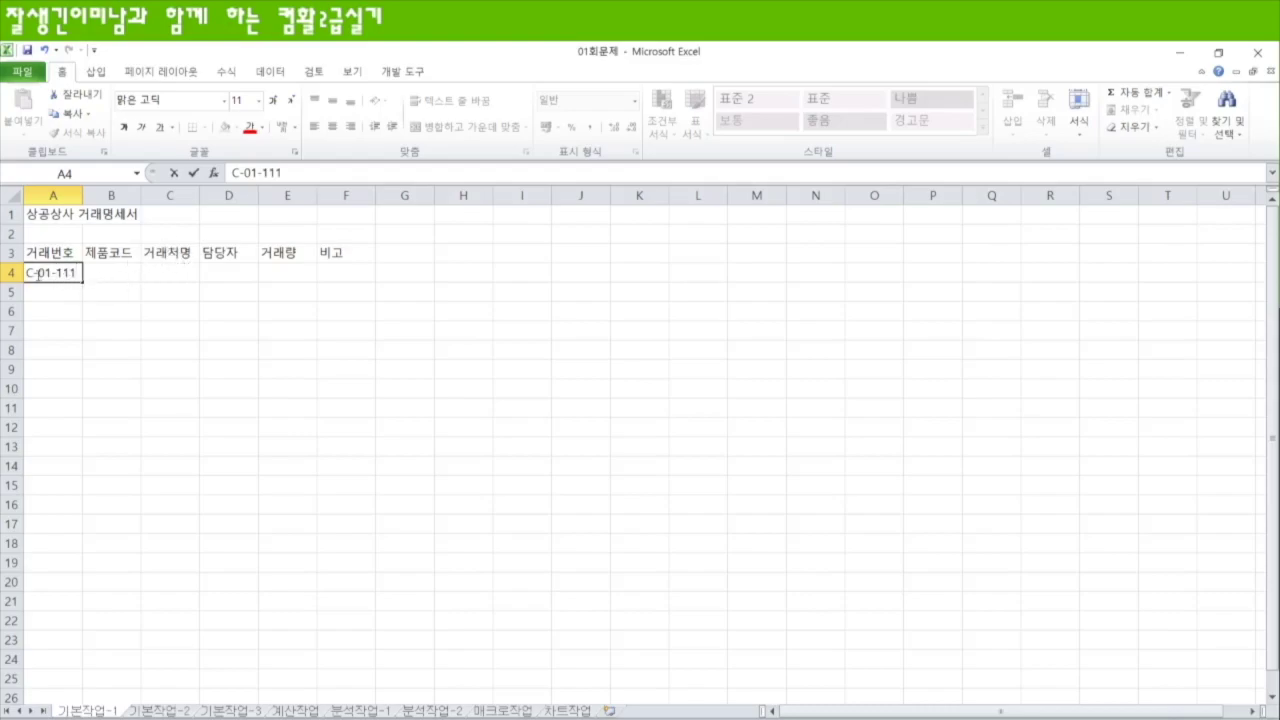
{"action": "left_click_drag", "start_coordinate": [82, 283], "coordinate": [75, 457]}
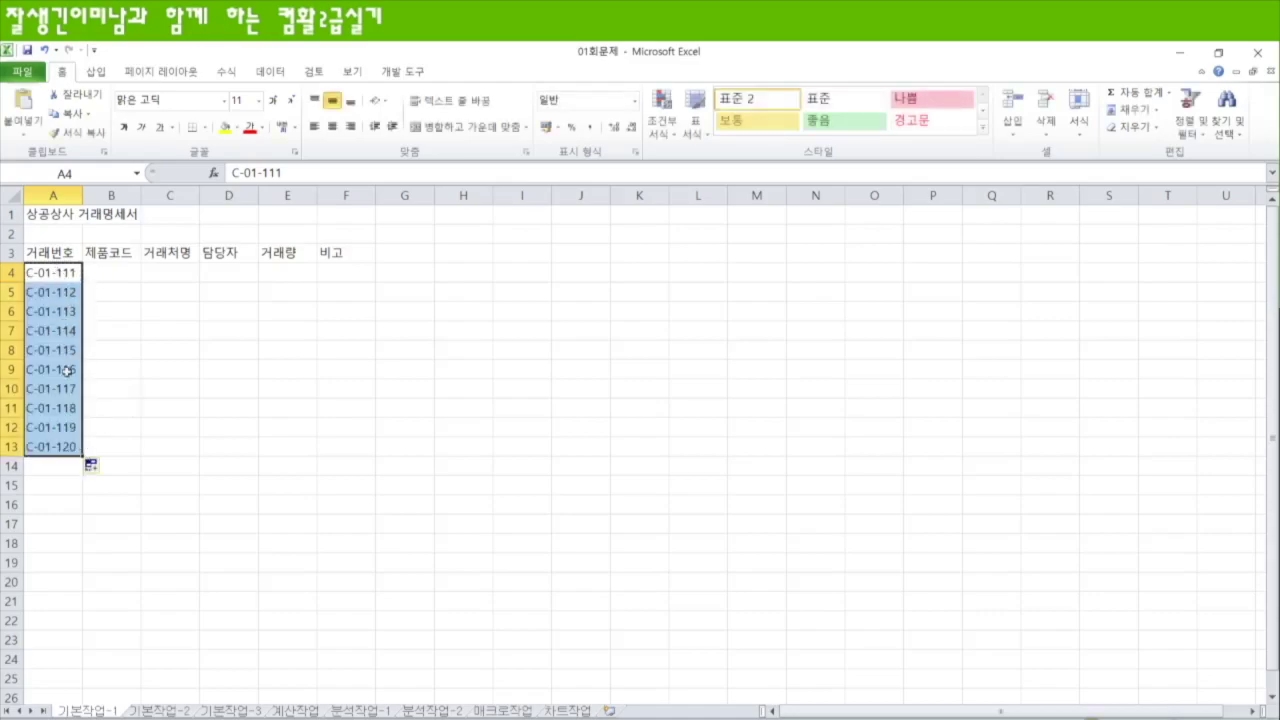
{"action": "left_click", "coordinate": [72, 275]}
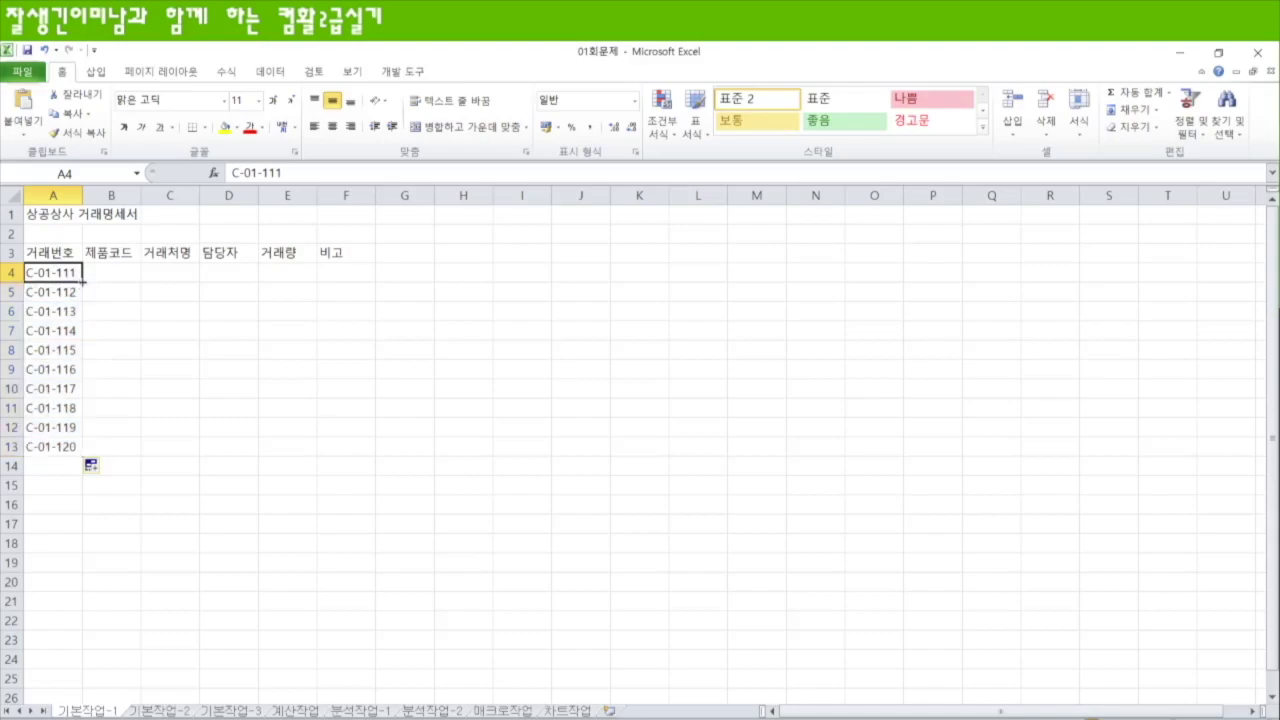
{"action": "left_click", "coordinate": [110, 277]}
{"action": "left_click", "coordinate": [68, 279]}
Enter the product codes CMK-01 in B4 and CMK-93 in B5, reusing the copied prefix CMK- for the second
{"action": "left_click", "coordinate": [110, 270]}
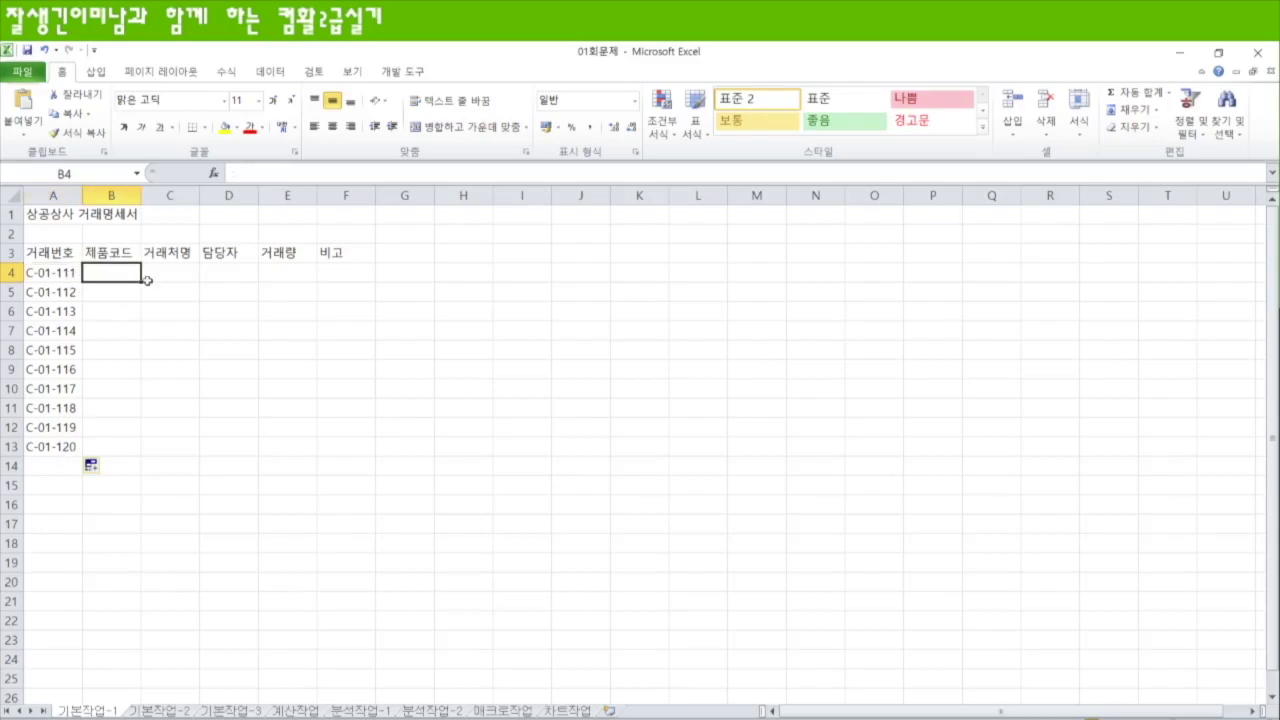
{"action": "key", "text": "F2"}
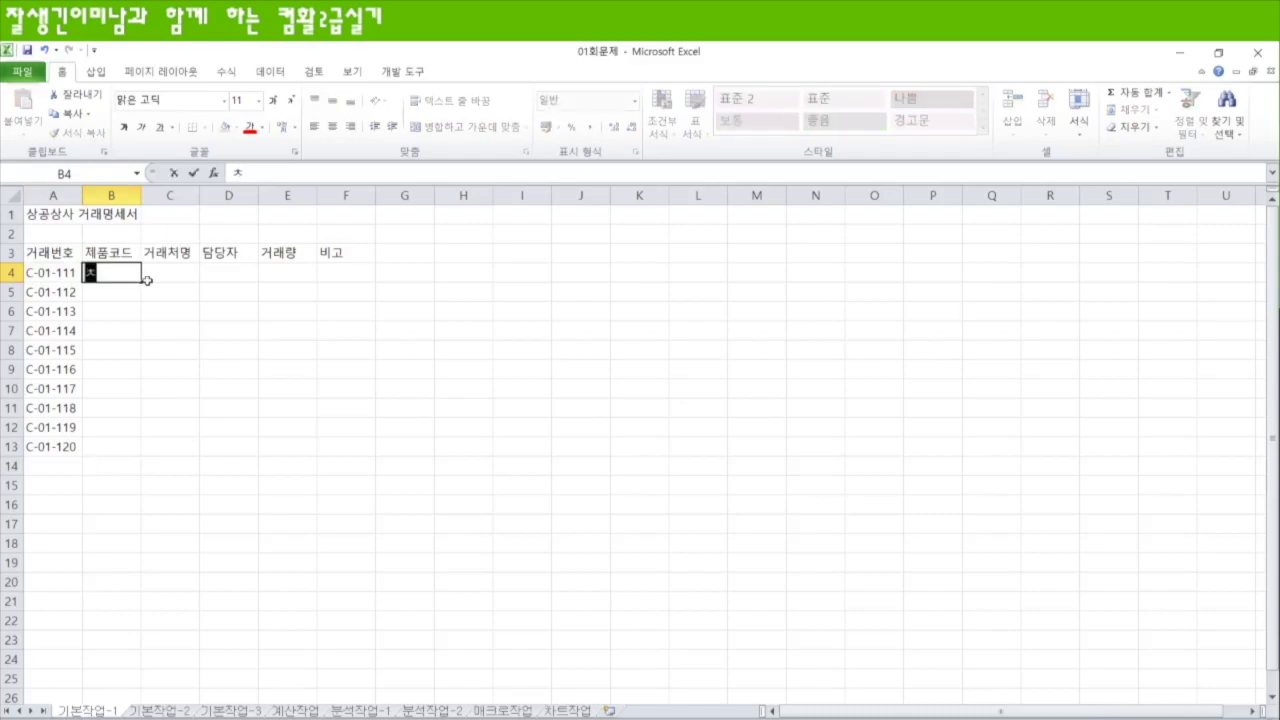
{"action": "type", "text": "CMK-01"}
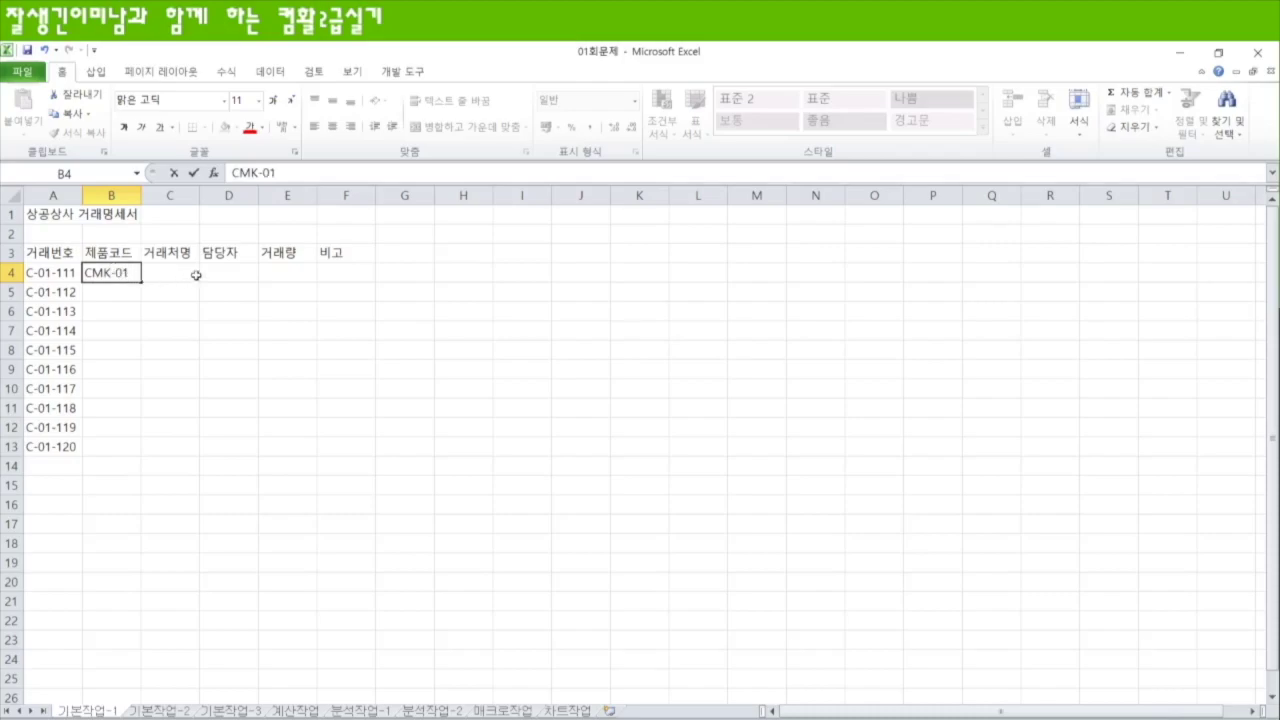
{"action": "left_click_drag", "start_coordinate": [116, 276], "coordinate": [85, 274]}
{"action": "left_click", "coordinate": [121, 295]}
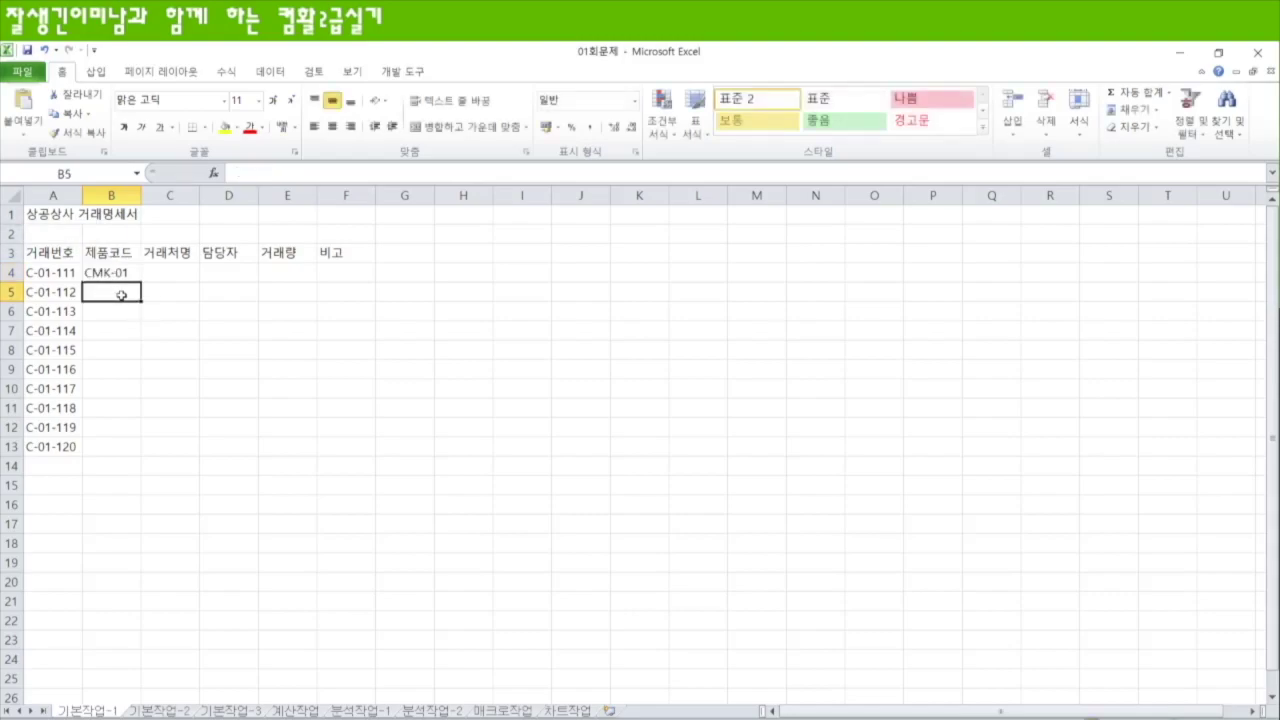
{"action": "type", "text": "CMK-"}
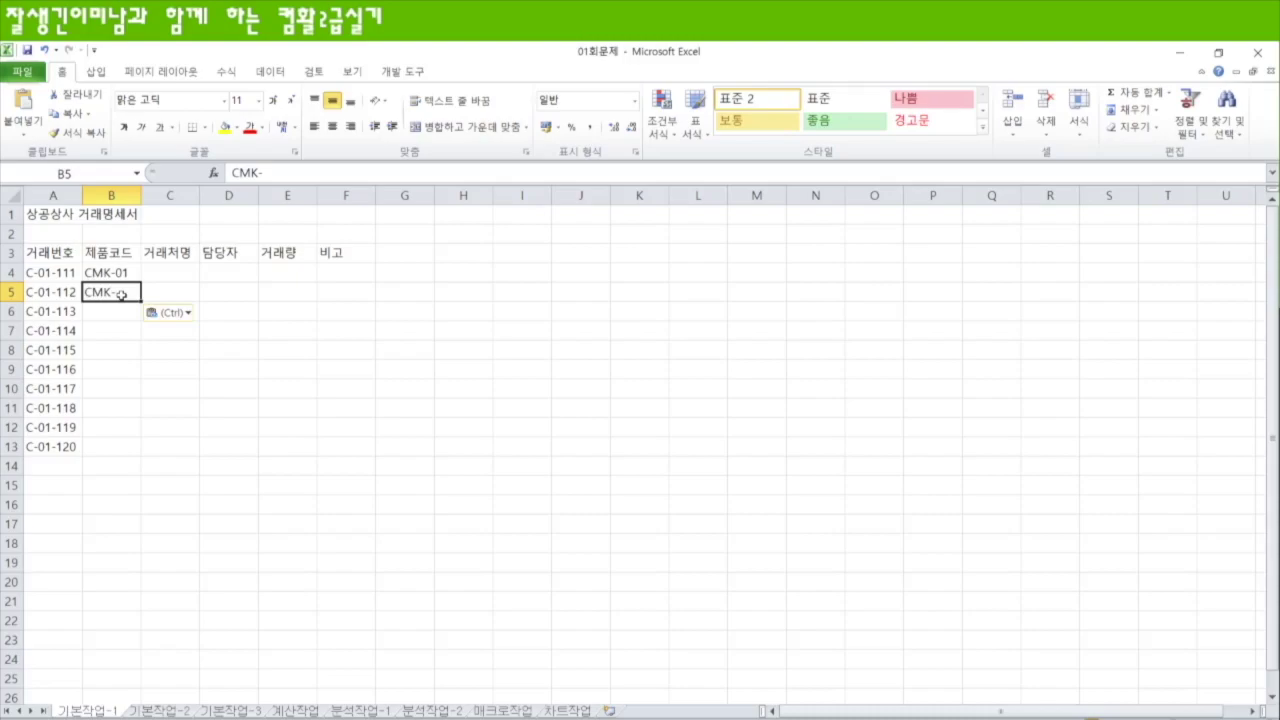
{"action": "double_click", "coordinate": [127, 295]}
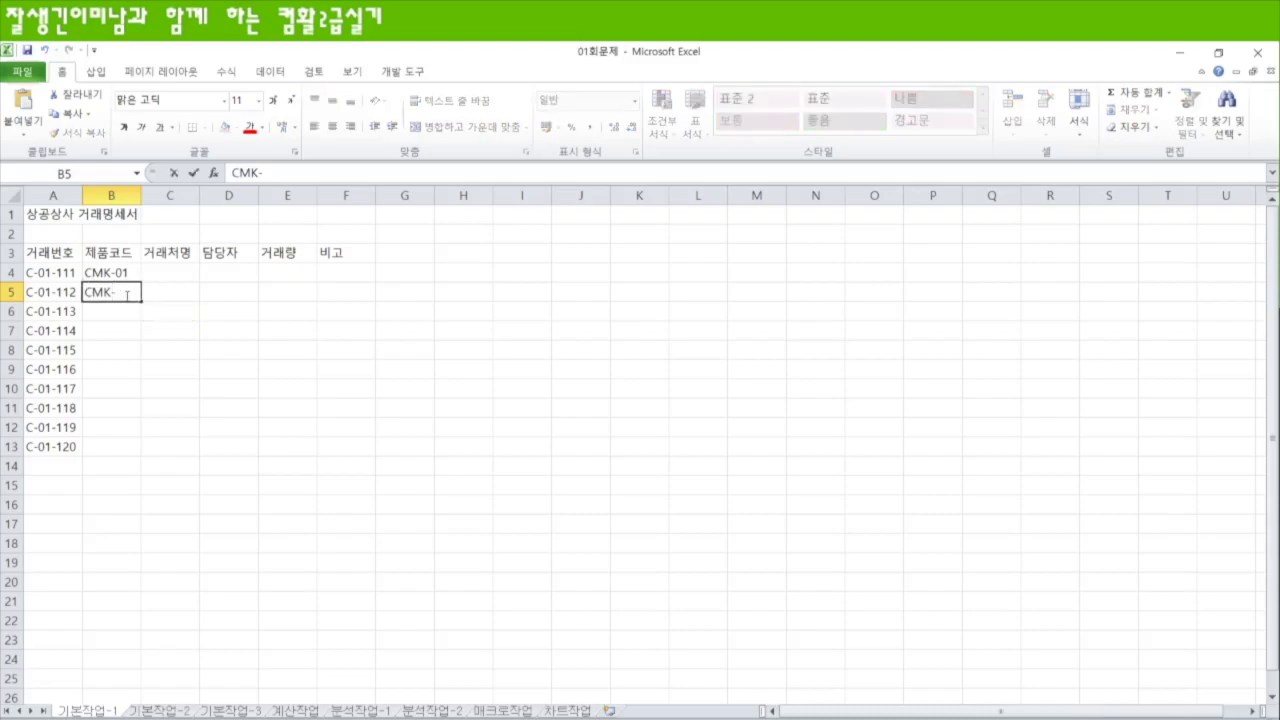
{"action": "type", "text": "02"}
{"action": "key", "text": "Return"}
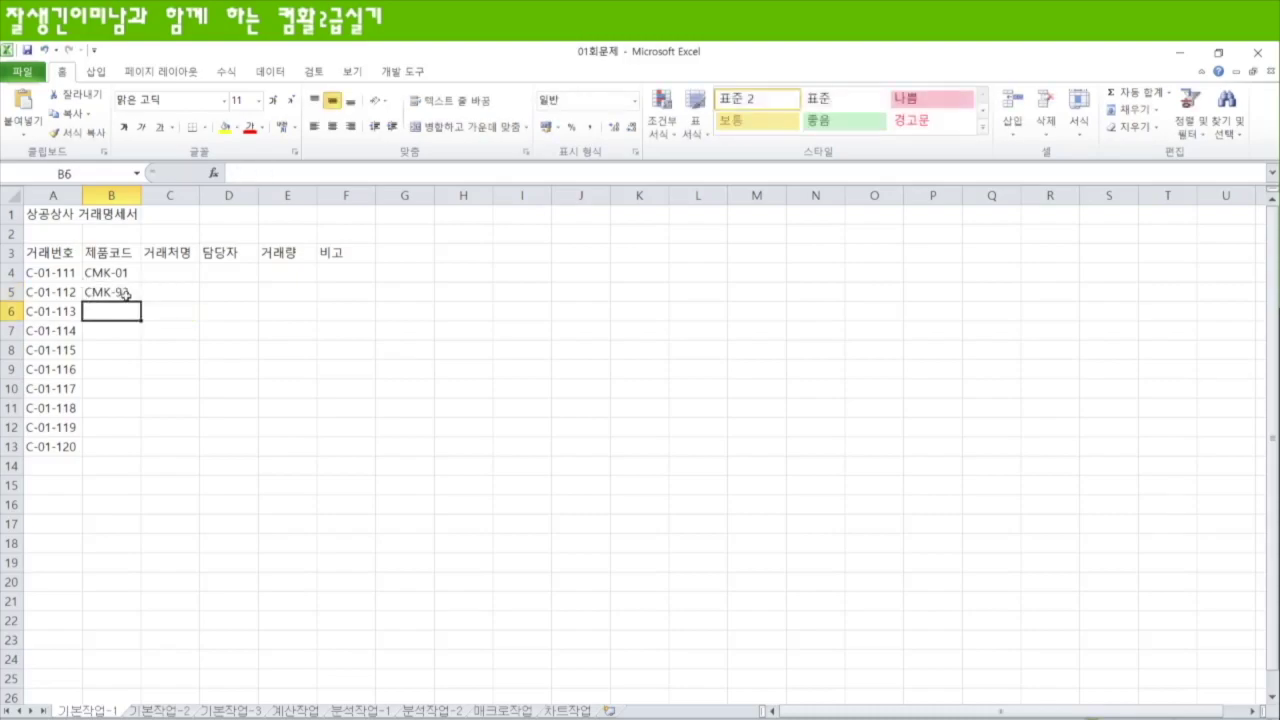
Enter the product codes CMK-22, CMK-53 and CMK-99 in cells B6 to B8
{"action": "key", "text": "F2"}
{"action": "type", "text": "CMK-"}
{"action": "type", "text": "22"}
{"action": "key", "text": "Return"}
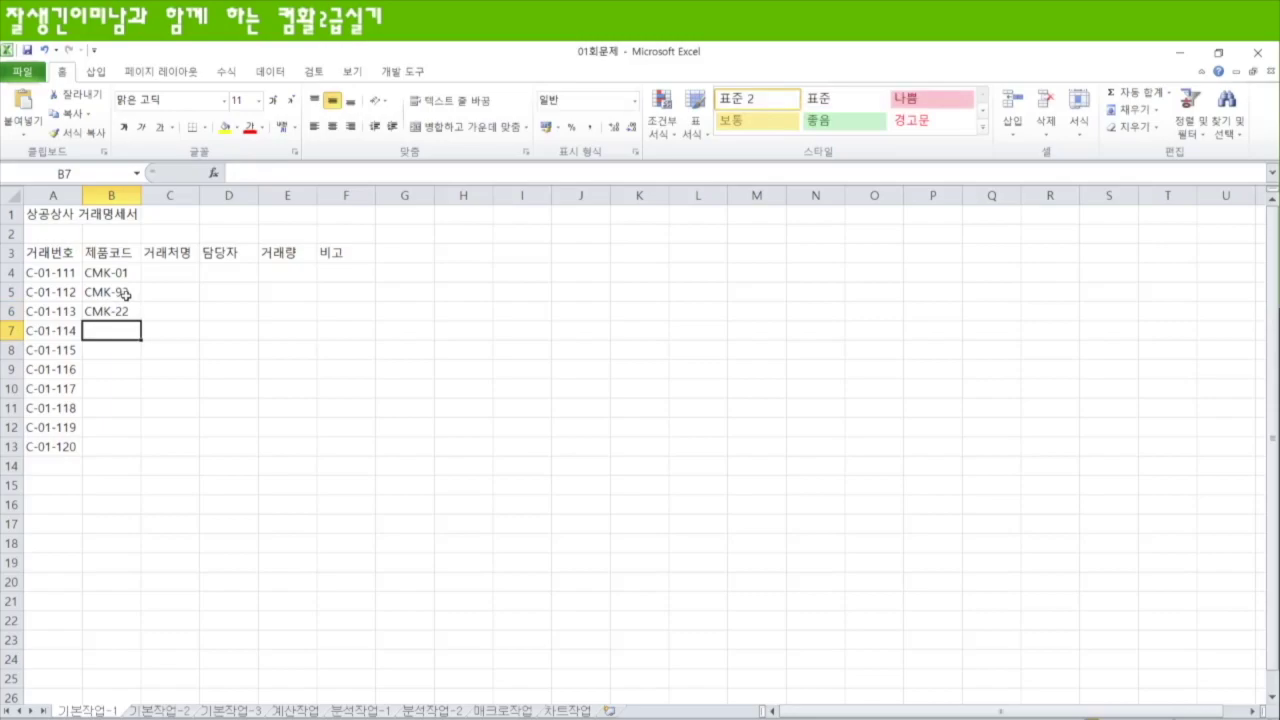
{"action": "key", "text": "F2"}
{"action": "type", "text": "CMK-"}
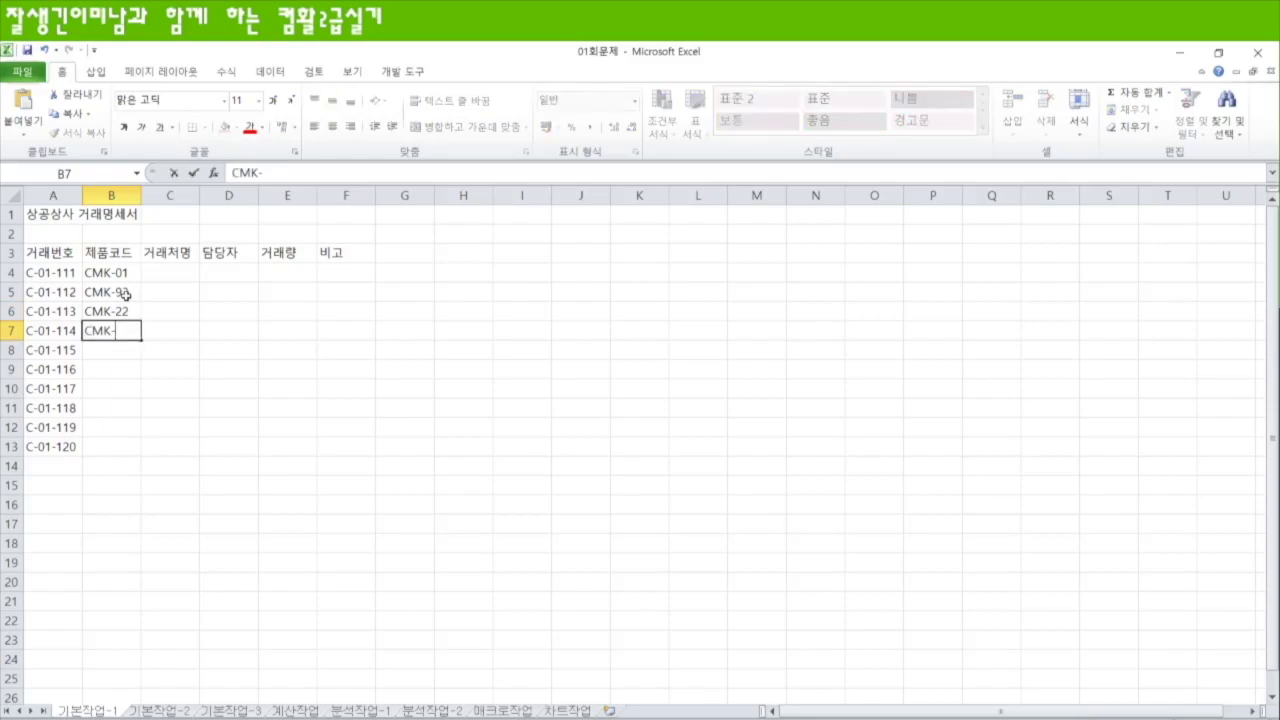
{"action": "key", "text": "Return"}
{"action": "type", "text": "CMK-"}
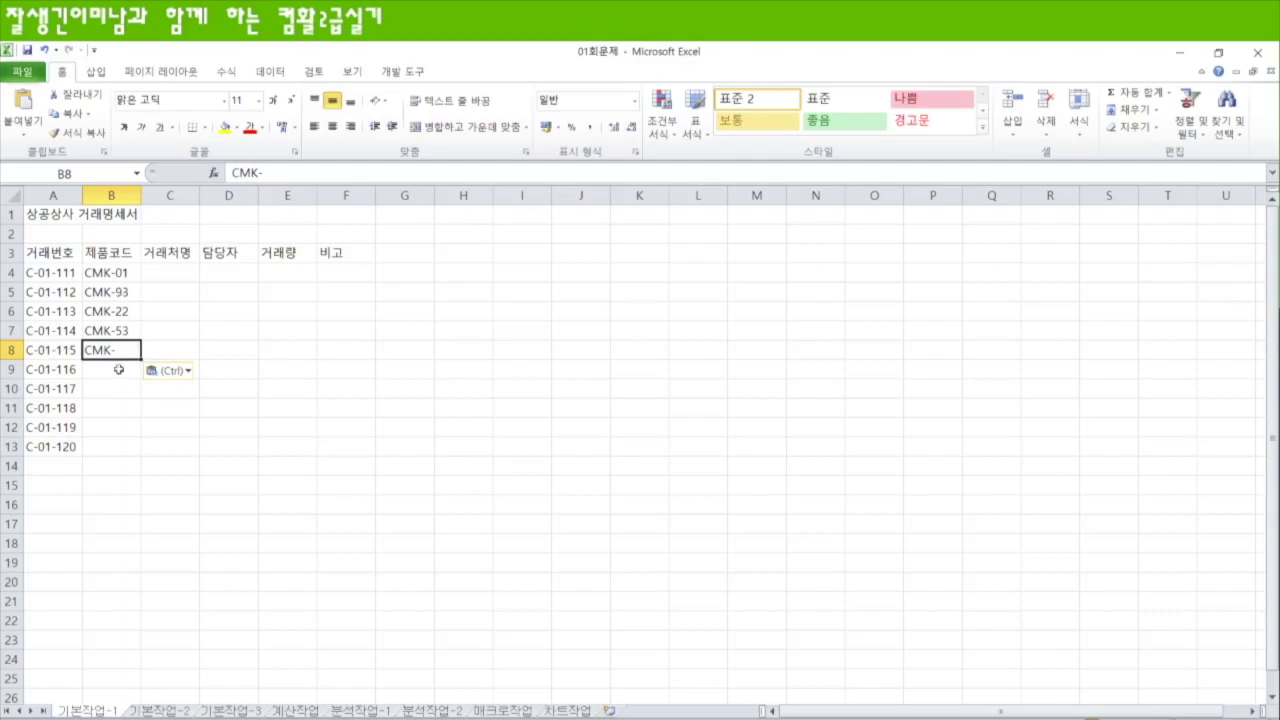
{"action": "key", "text": "F2"}
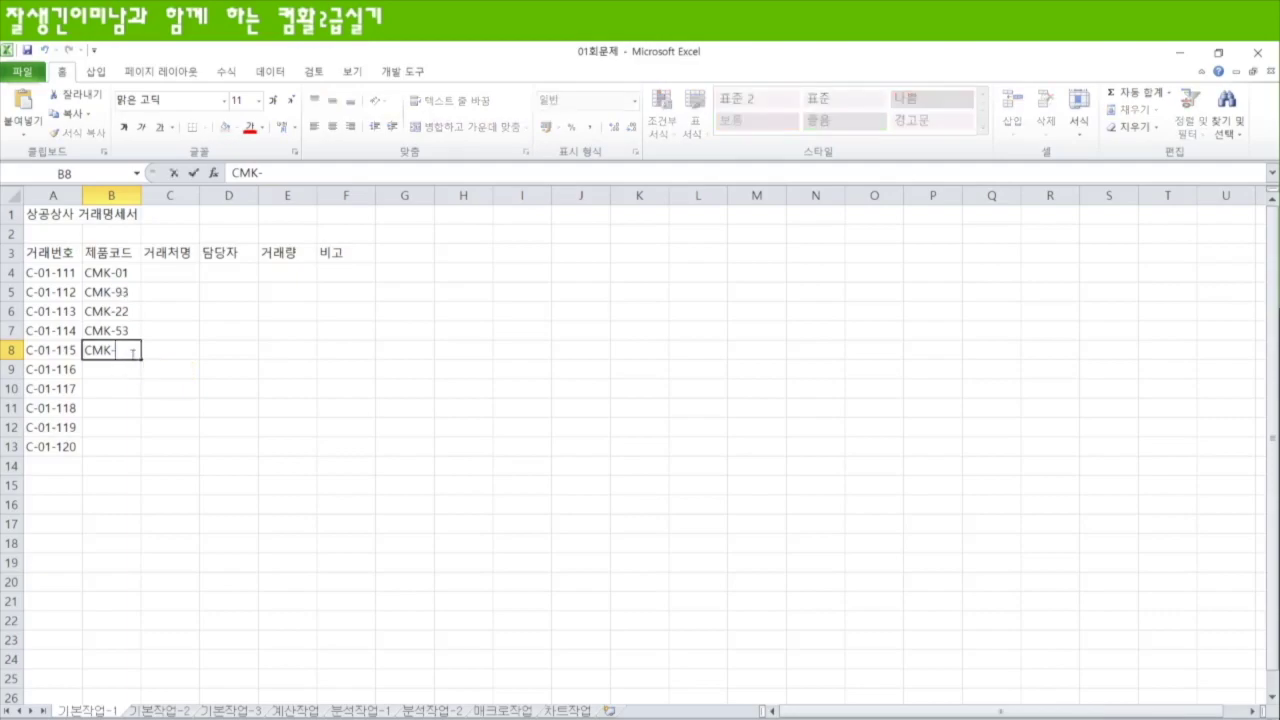
{"action": "type", "text": "99"}
{"action": "key", "text": "Return"}
Fill all the cells from B9 to B13 at once with the prefix CMK-
{"action": "left_click_drag", "start_coordinate": [111, 371], "coordinate": [111, 452]}
{"action": "key", "text": "ctrl+v"}
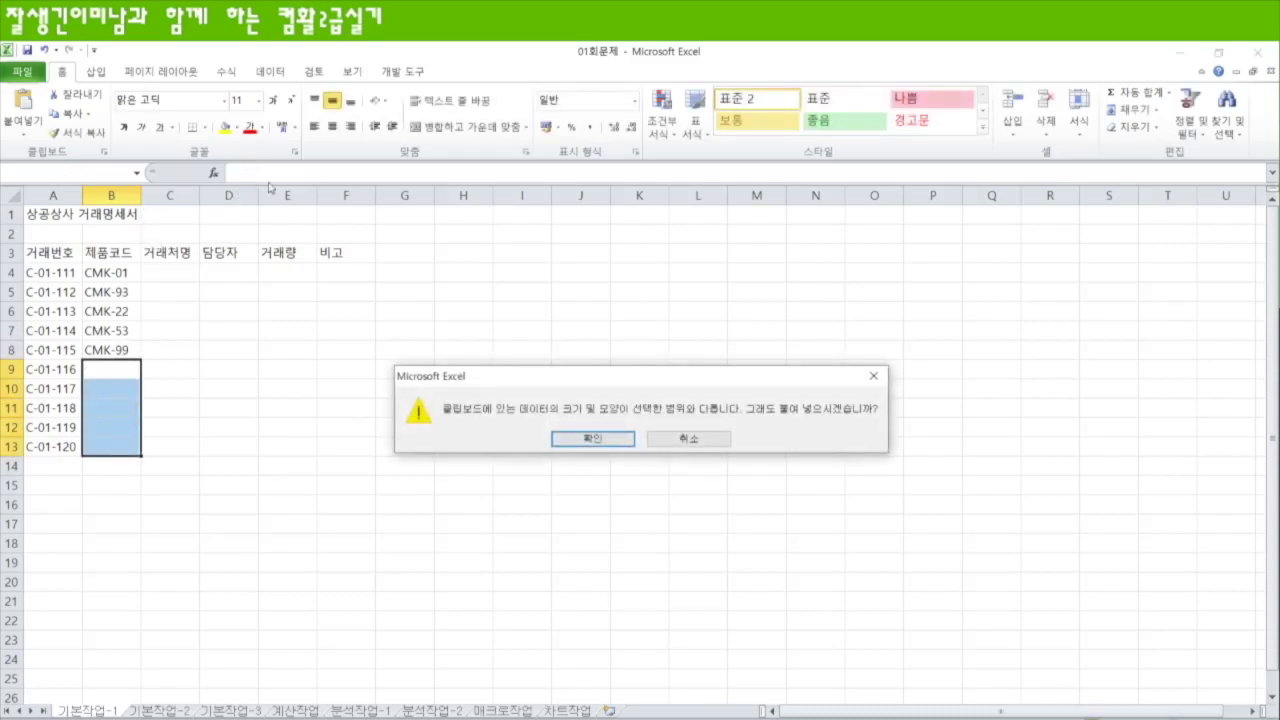
{"action": "left_click", "coordinate": [726, 441]}
{"action": "type", "text": "CMK-"}
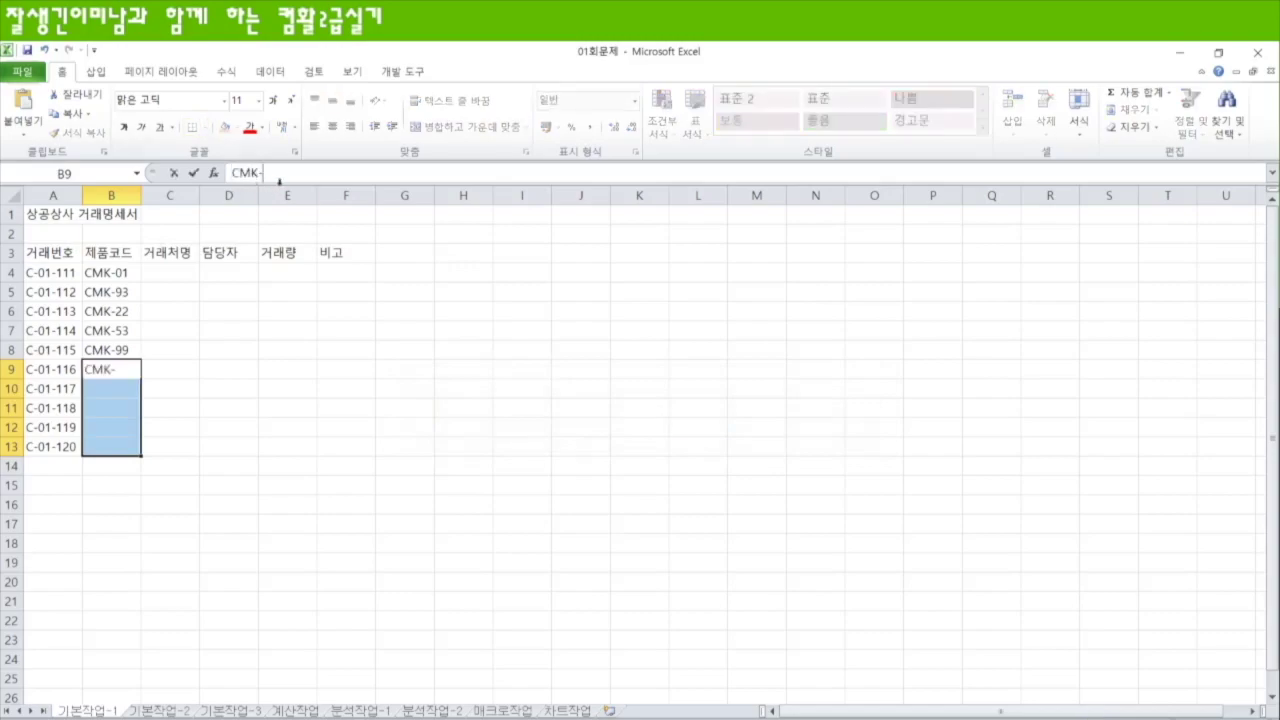
{"action": "key", "text": "ctrl+Return"}
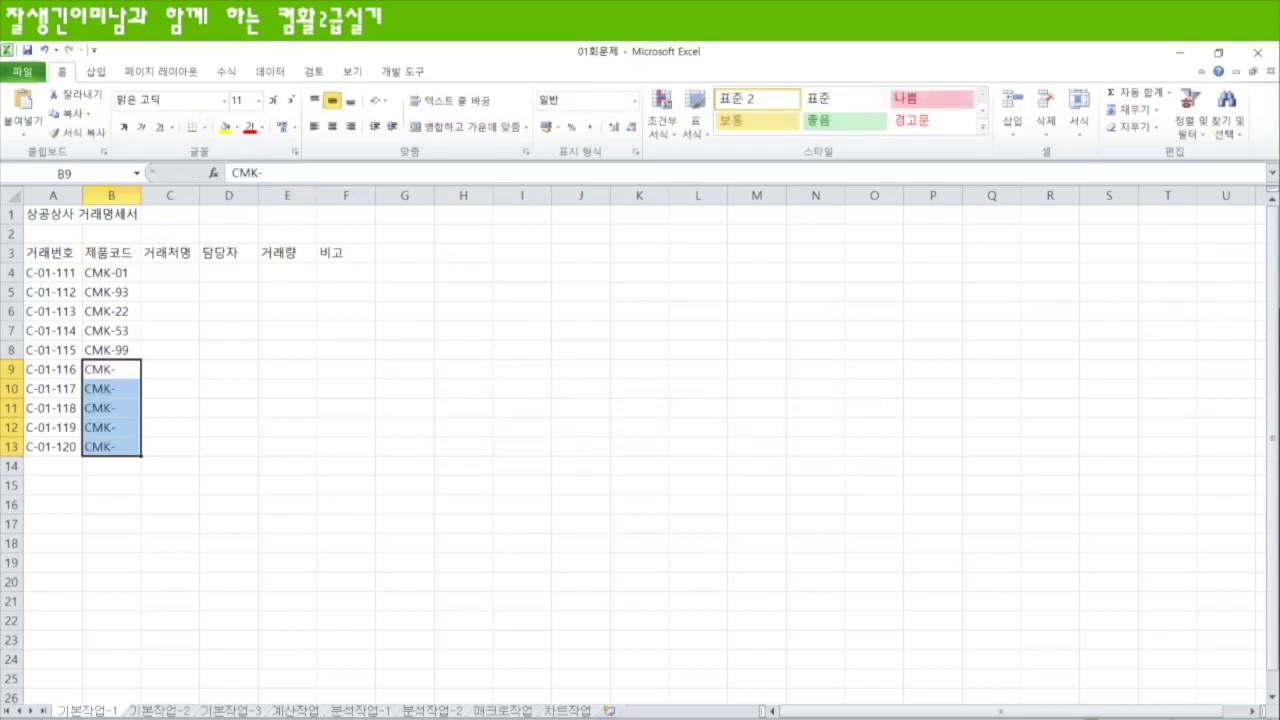
Complete the product codes in B9 to B11 as CMK-06, CMK-13 and CMK-28
{"action": "double_click", "coordinate": [131, 368]}
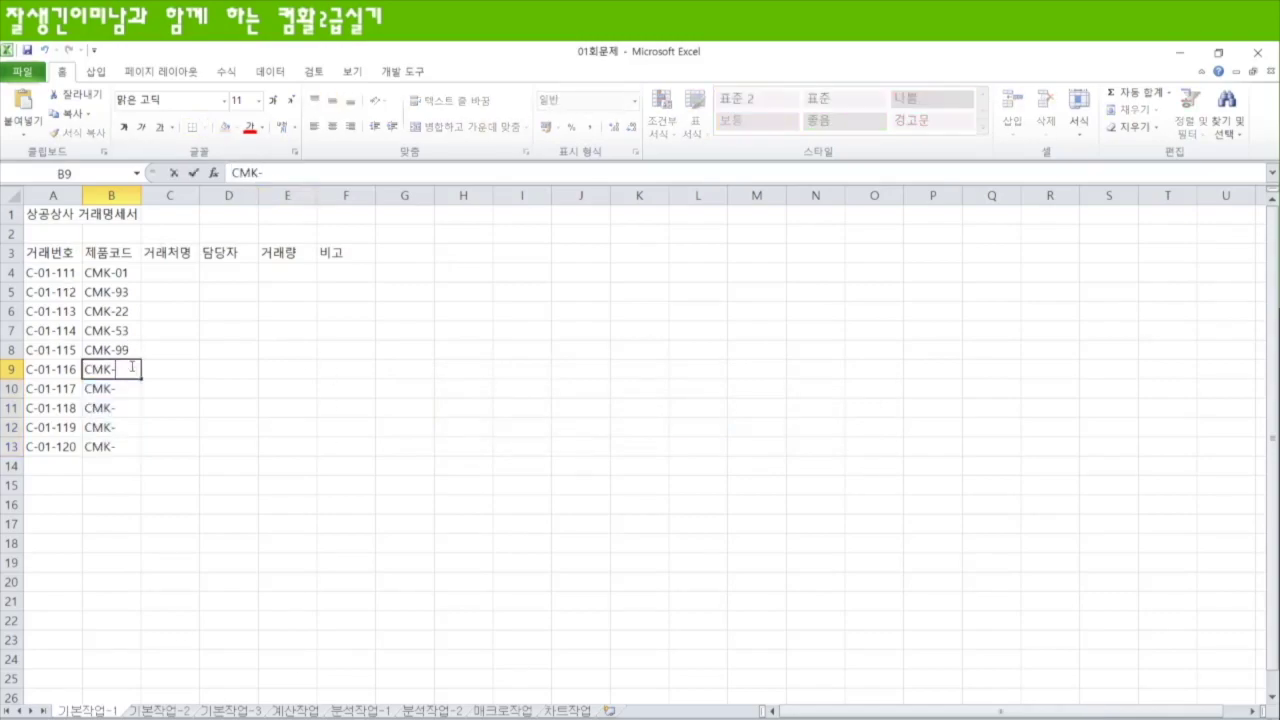
{"action": "type", "text": "06"}
{"action": "key", "text": "Return"}
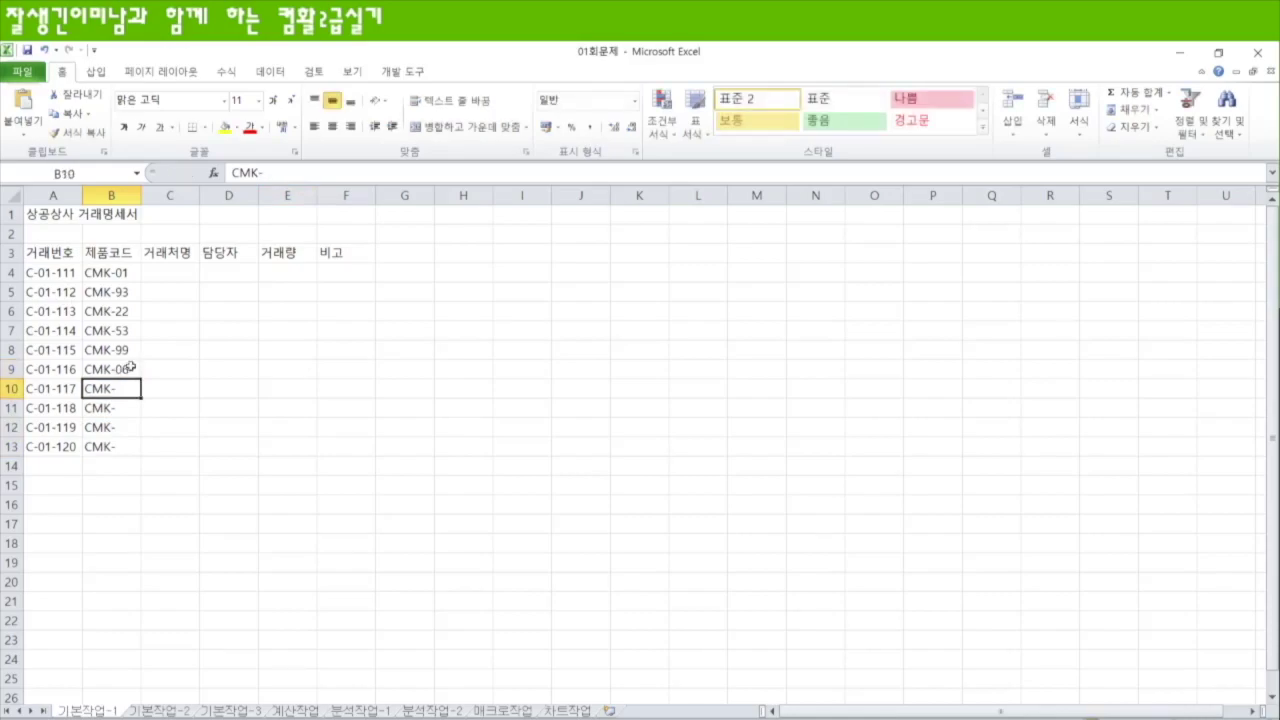
{"action": "key", "text": "F2"}
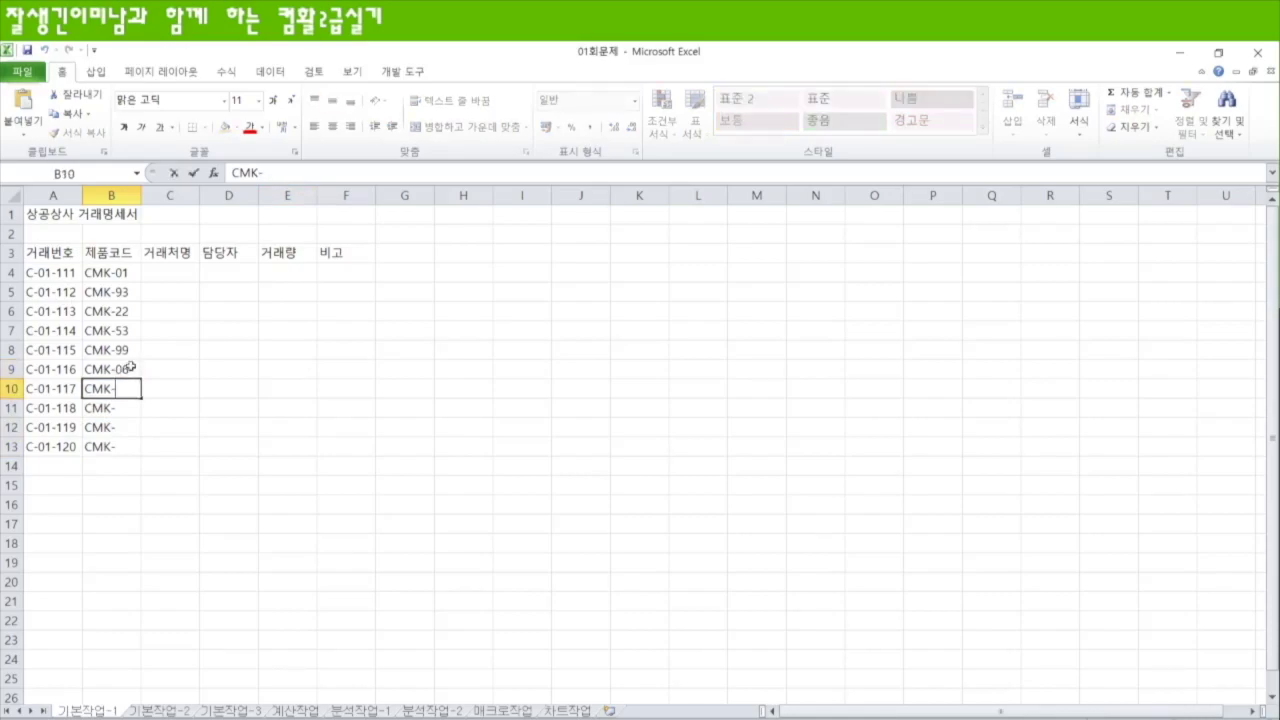
{"action": "type", "text": "13"}
{"action": "key", "text": "Return"}
{"action": "key", "text": "F2"}
{"action": "type", "text": "22"}
{"action": "key", "text": "Return"}
Complete the last two product codes as CMK-73 in B12 and CMK-42 in B13
{"action": "key", "text": "F2"}
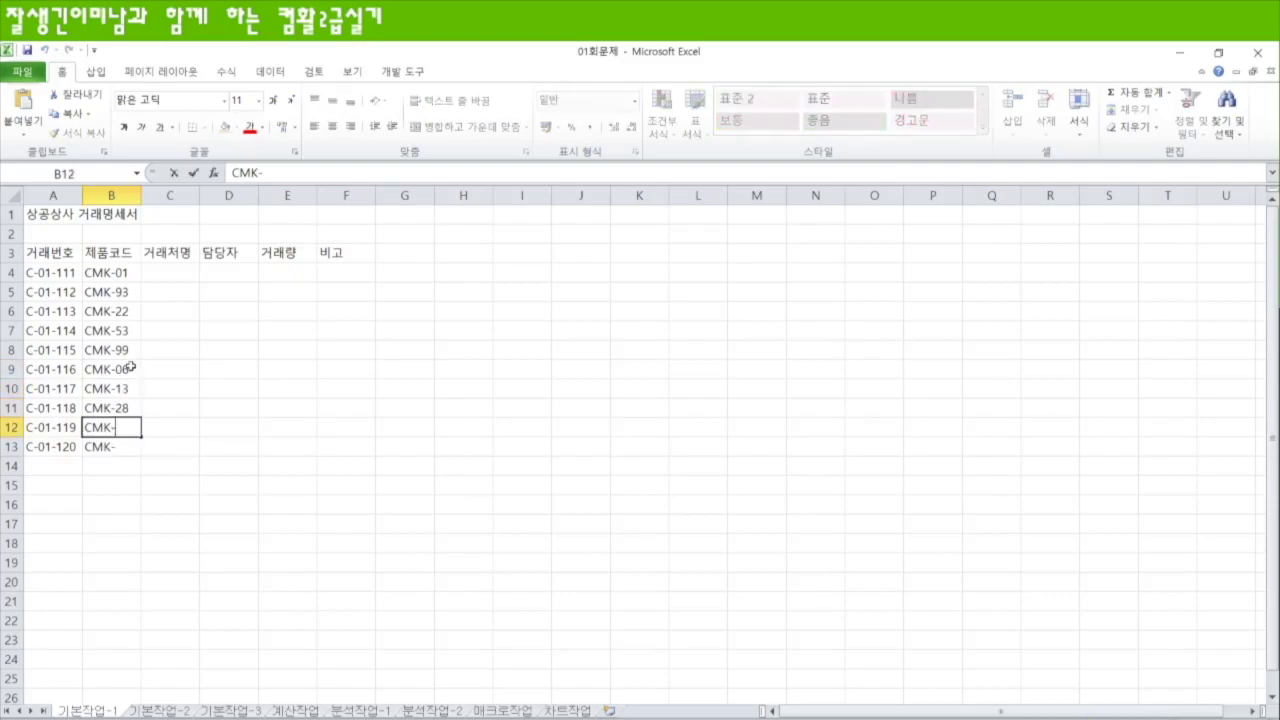
{"action": "type", "text": "73"}
{"action": "key", "text": "Return"}
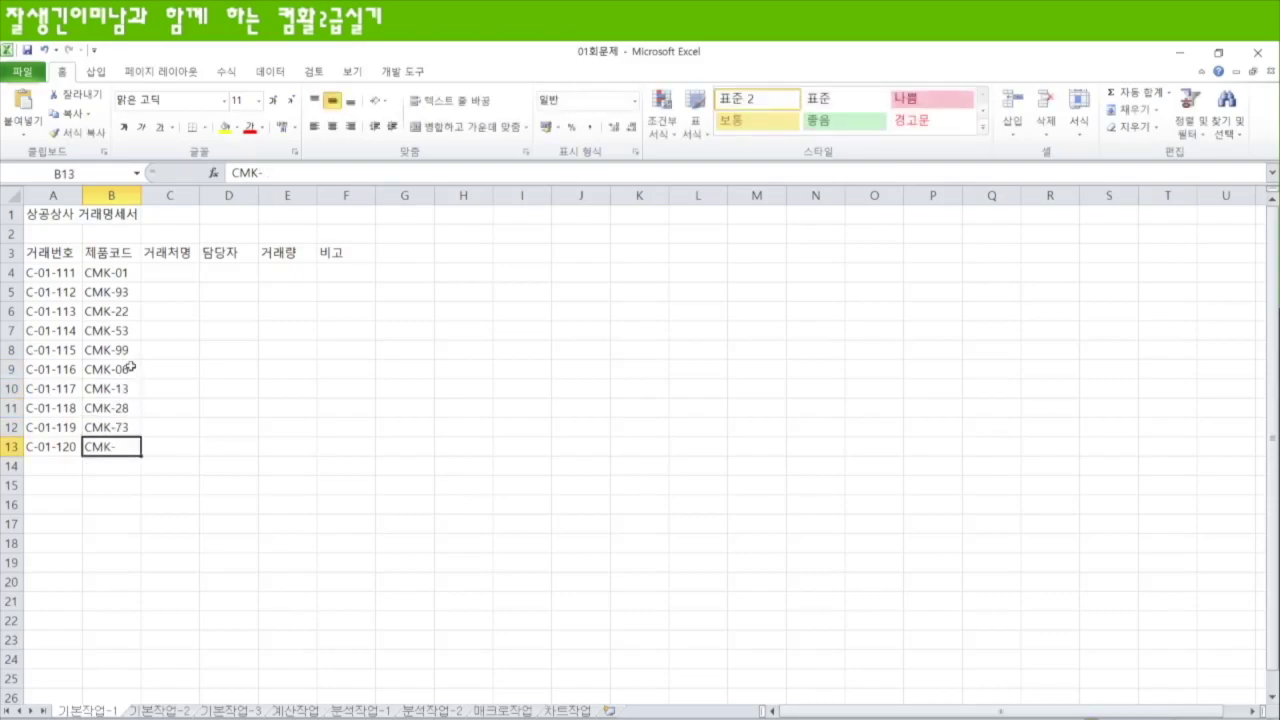
{"action": "type", "text": "42"}
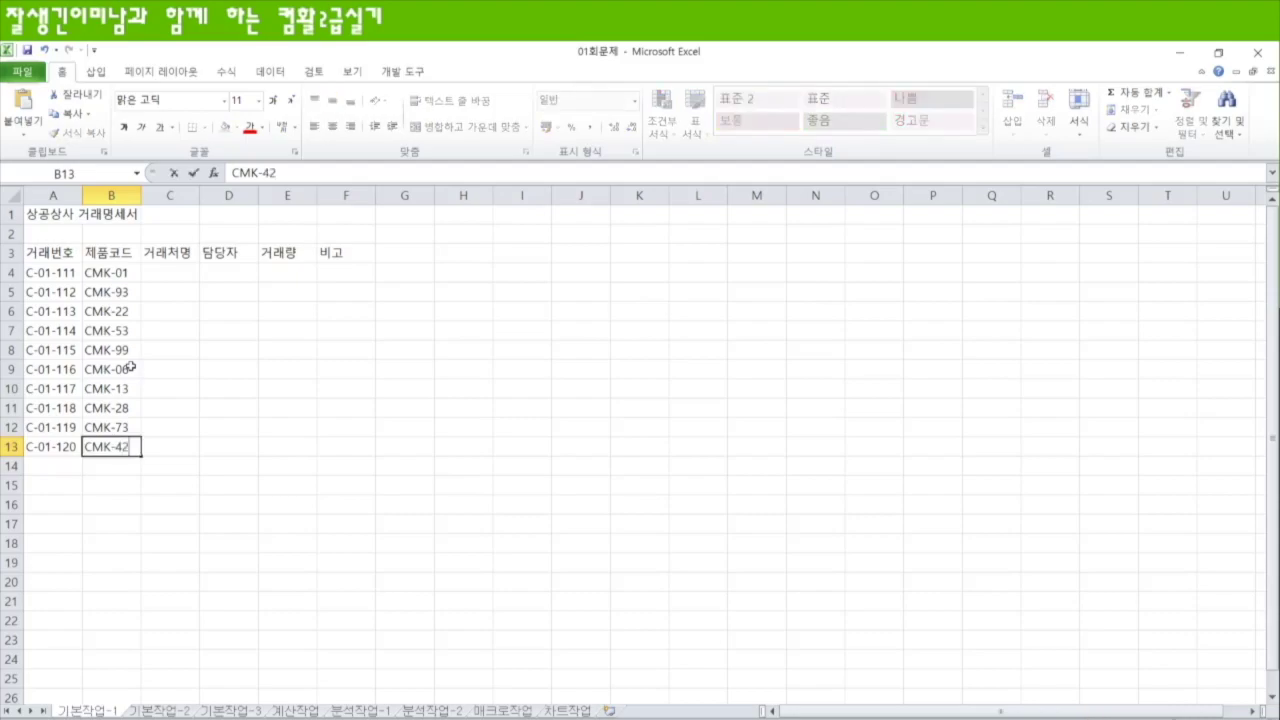
{"action": "key", "text": "Return"}
Enter the client names 대한상사 in C4 and 서울유통 in C5
{"action": "left_click", "coordinate": [165, 275]}
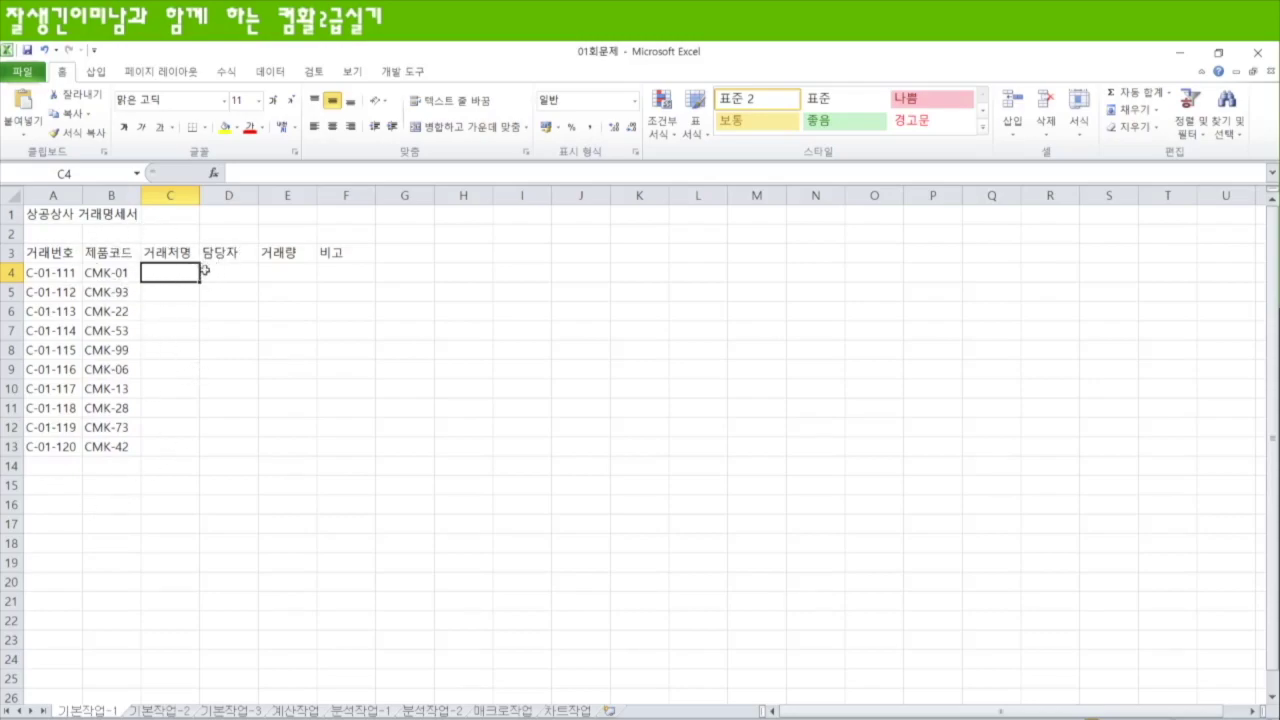
{"action": "type", "text": "eogks"}
{"action": "key", "text": "BackSpace"}
{"action": "key", "text": "BackSpace"}
{"action": "key", "text": "BackSpace"}
{"action": "key", "text": "BackSpace"}
{"action": "key", "text": "BackSpace"}
{"action": "type", "text": "대한상사"}
{"action": "key", "text": "Return"}
{"action": "type", "text": "서울ㅇ"}
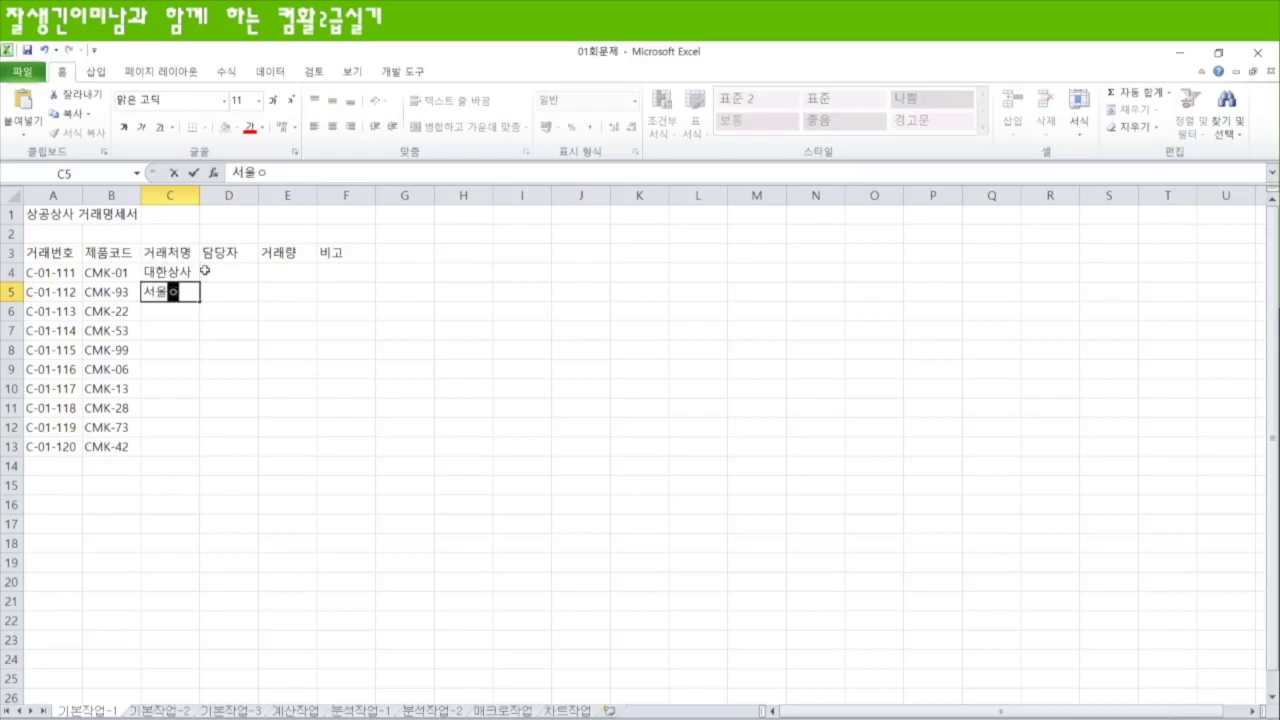
{"action": "type", "text": "통"}
{"action": "key", "text": "Return"}
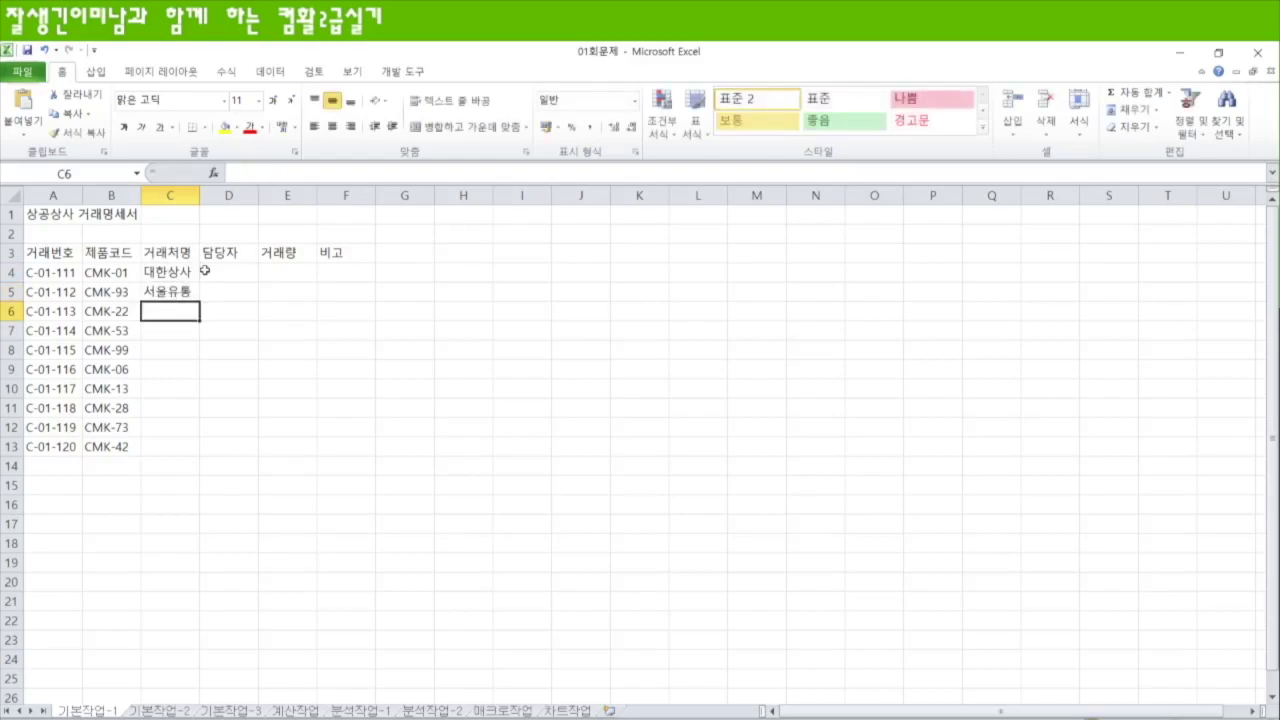
Enter the client names 하나상사 in C6 and 나라실업 in C7
{"action": "type", "text": "하나상사"}
{"action": "key", "text": "Return"}
{"action": "type", "text": "날라실"}
{"action": "key", "text": "BackSpace"}
{"action": "key", "text": "BackSpace"}
{"action": "key", "text": "BackSpace"}
{"action": "type", "text": "나라실업"}
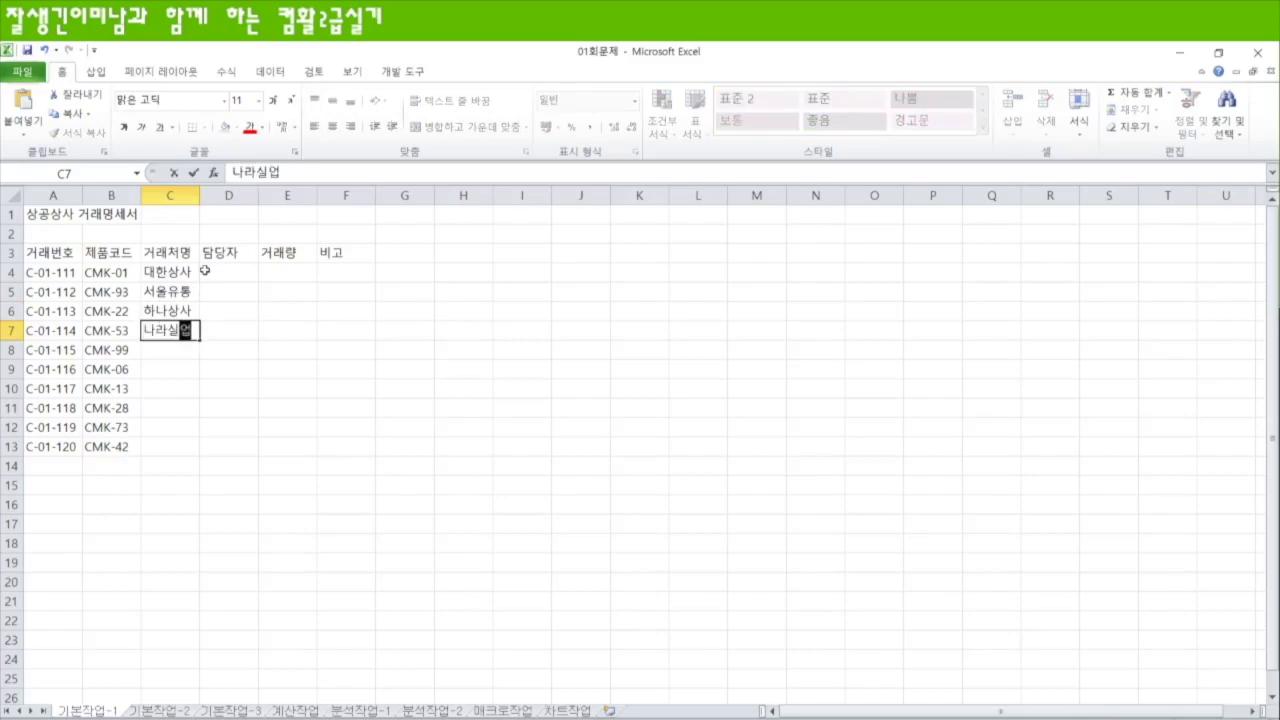
{"action": "key", "text": "Return"}
Enter the client names 대한상사 in C8, 하나상사 in C9 and 나라실업 in C10
{"action": "type", "text": "대한상사"}
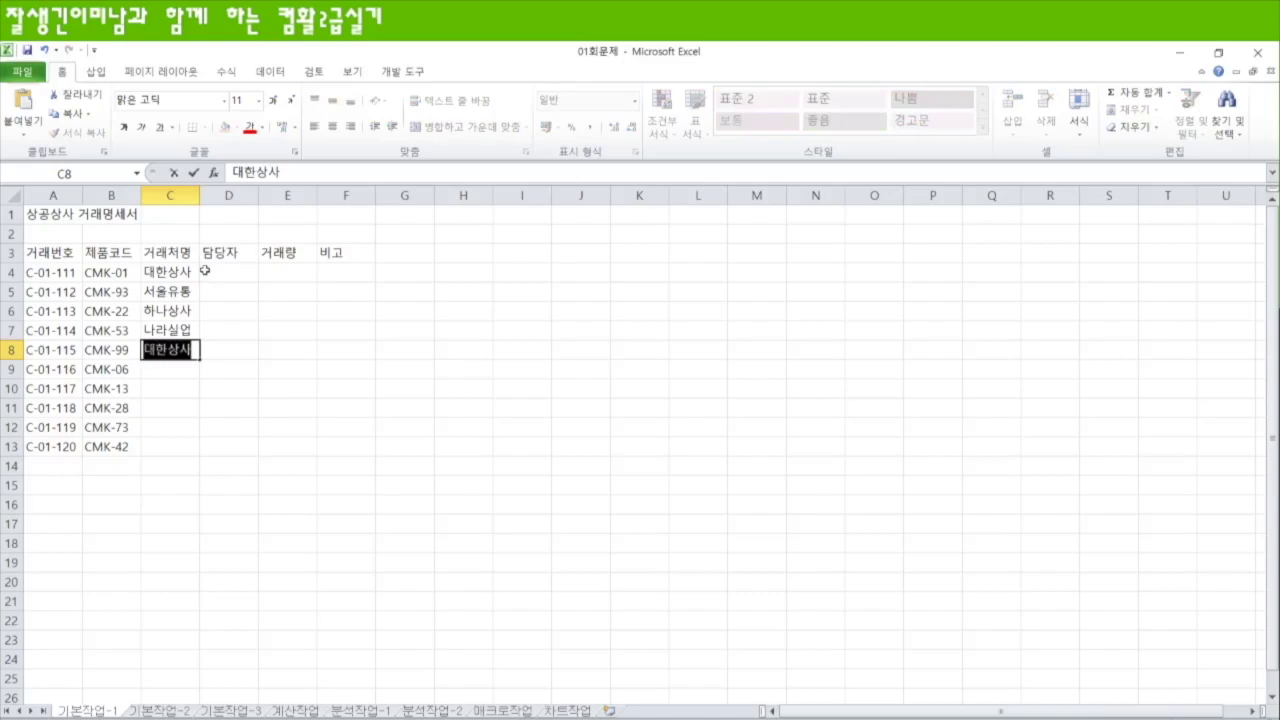
{"action": "key", "text": "Return"}
{"action": "type", "text": "ㅎㅏ"}
{"action": "key", "text": "Return"}
{"action": "type", "text": "나라실업"}
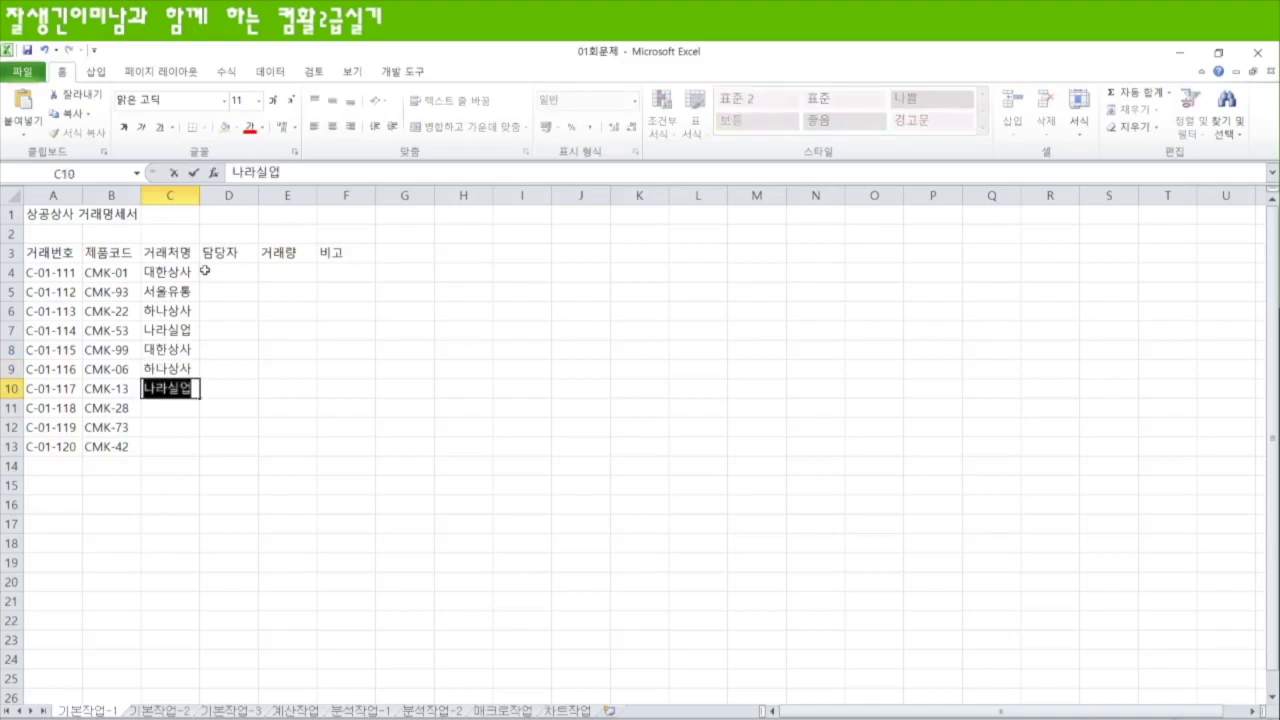
{"action": "key", "text": "Return"}
Complete the client names with 서울유통 in C11, 하나상사 in C12 and 대한상사 in C13
{"action": "type", "text": "서울유통"}
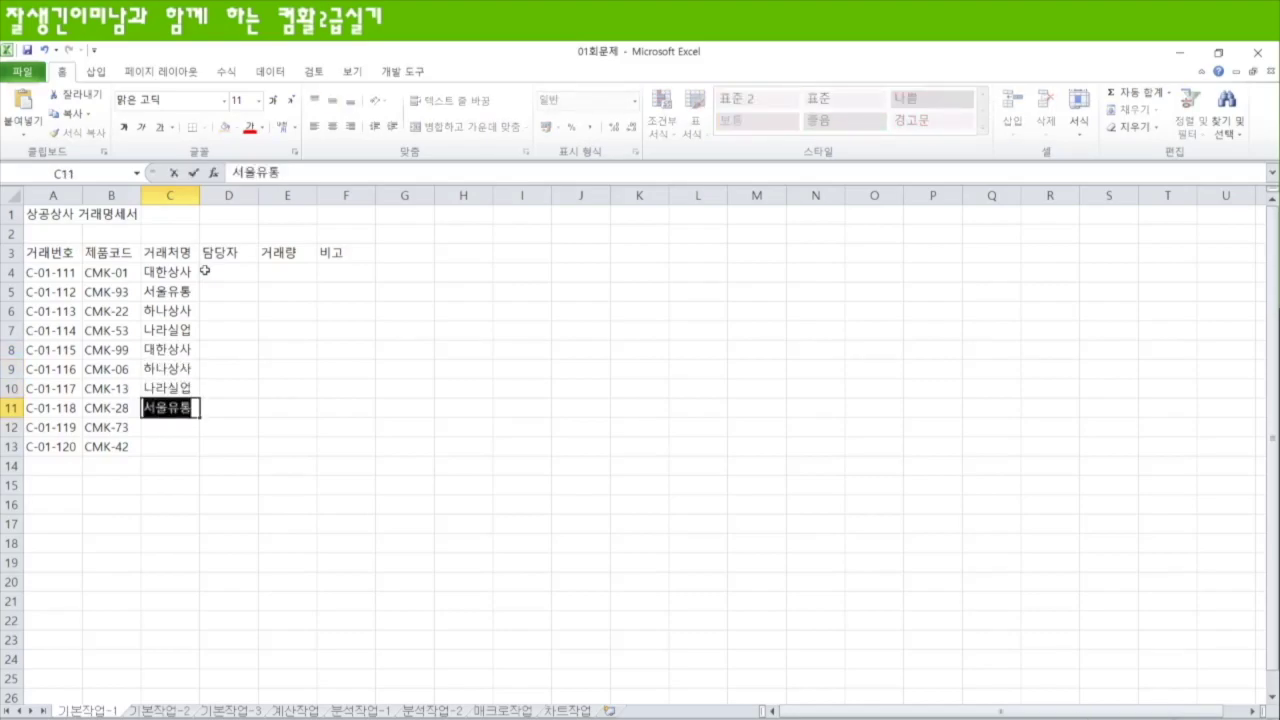
{"action": "key", "text": "Return"}
{"action": "type", "text": "하나상사"}
{"action": "key", "text": "Return"}
{"action": "type", "text": "대한상사"}
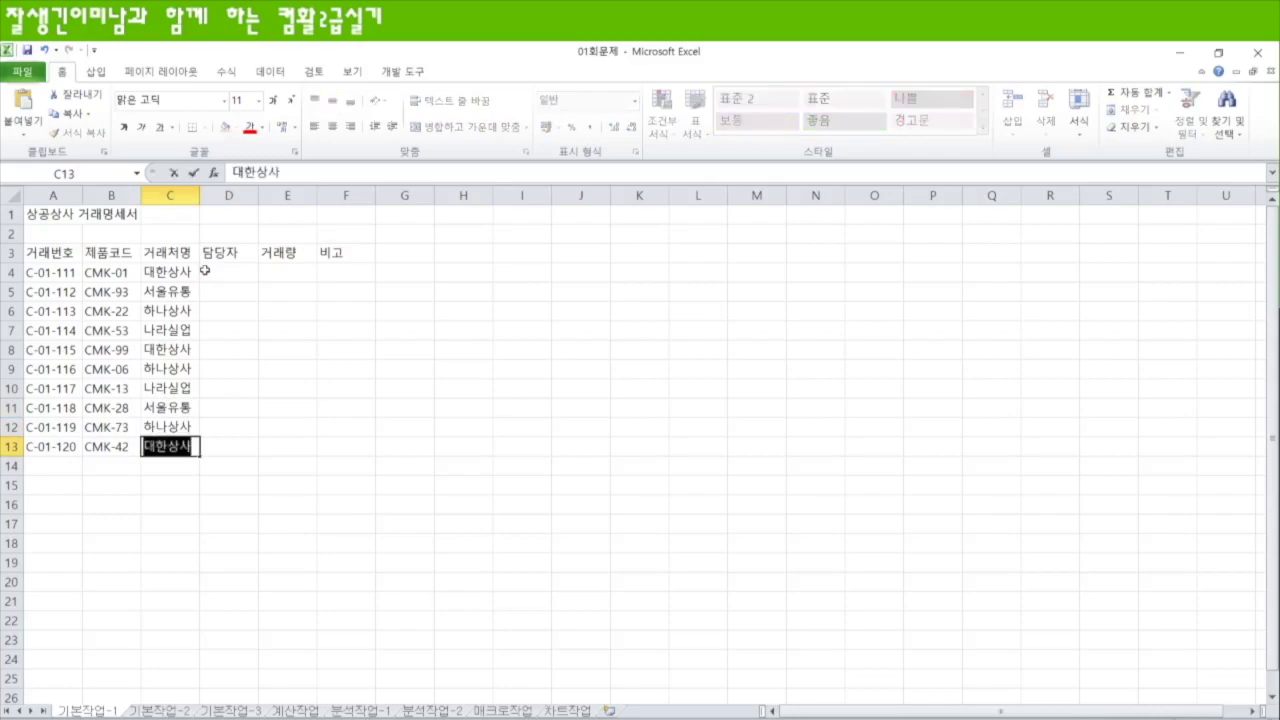
{"action": "key", "text": "Return"}
Enter the full names of the first three contact persons in D4 to D6 under 담당자
{"action": "left_click", "coordinate": [239, 270]}
{"action": "type", "text": "김한조"}
{"action": "key", "text": "Return"}
{"action": "type", "text": "이다해"}
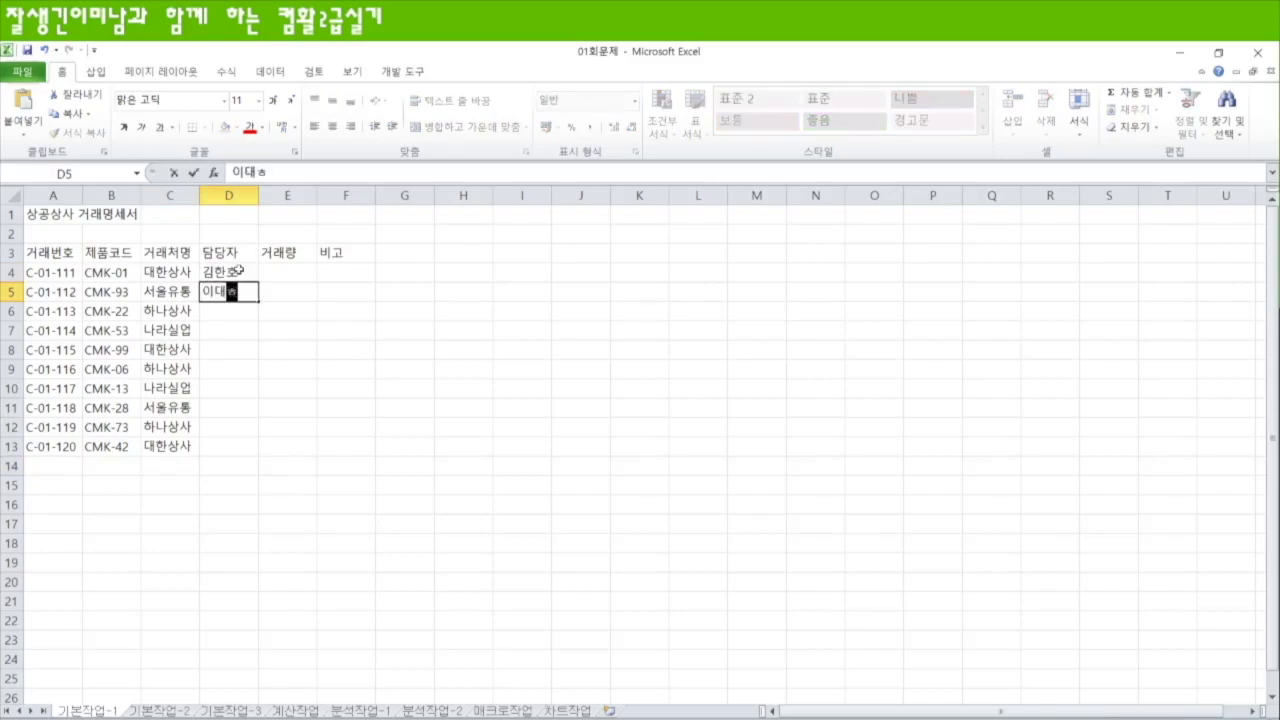
{"action": "key", "text": "Return"}
{"action": "type", "text": "임선ㅇ"}
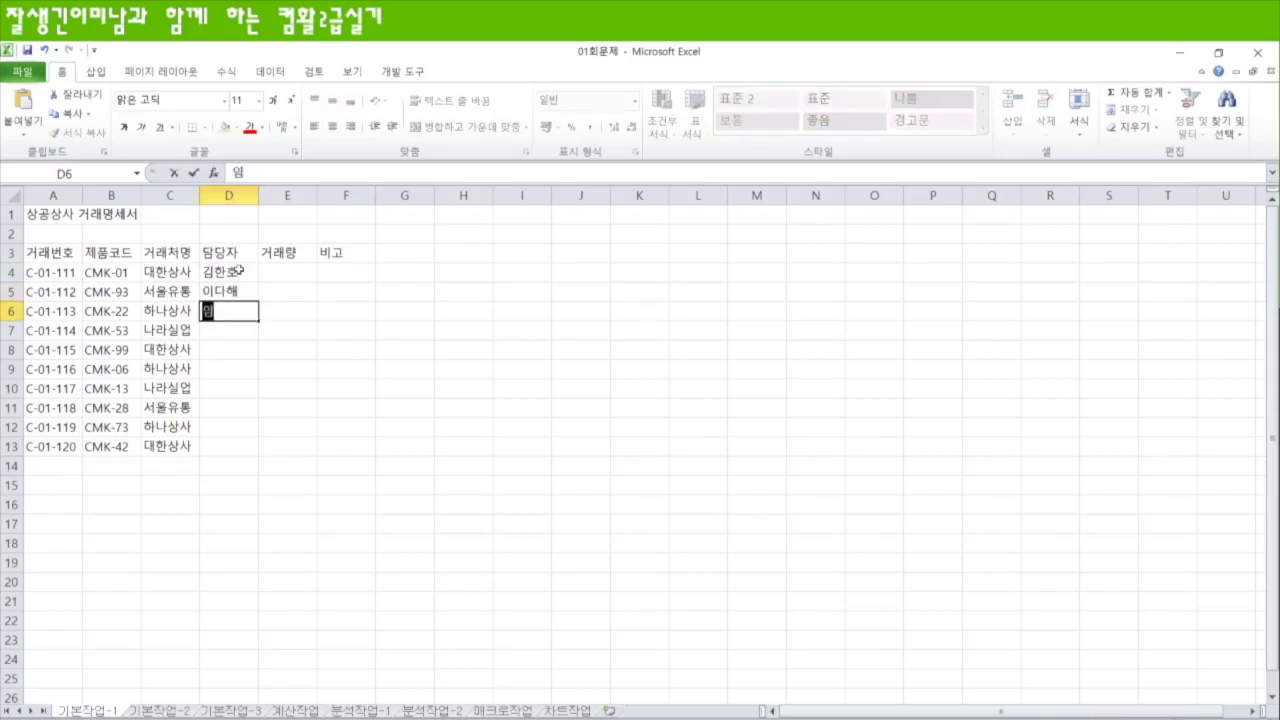
{"action": "key", "text": "Return"}
Enter the next four contact persons' full names in D7 to D10 of the 담당자 column
{"action": "type", "text": "김종민"}
{"action": "key", "text": "Return"}
{"action": "type", "text": "최민경"}
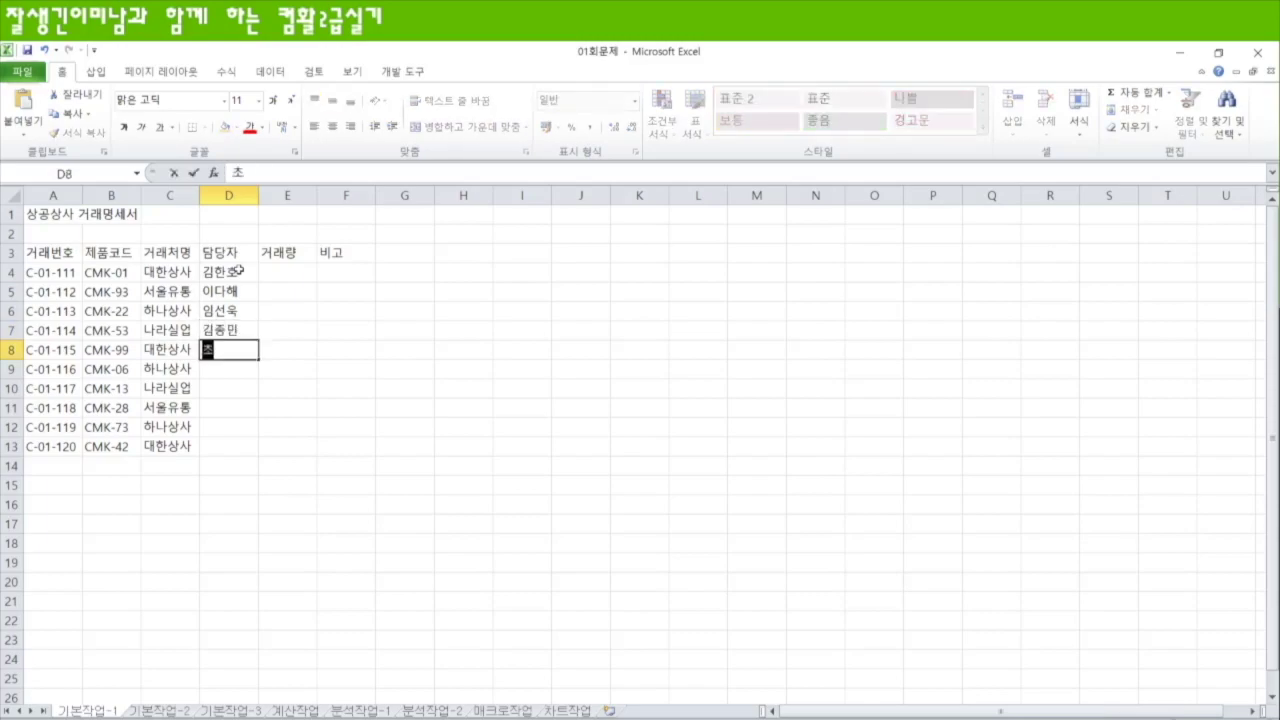
{"action": "key", "text": "Return"}
{"action": "type", "text": "황진선"}
{"action": "key", "text": "Return"}
{"action": "type", "text": "강은식"}
{"action": "key", "text": "Return"}
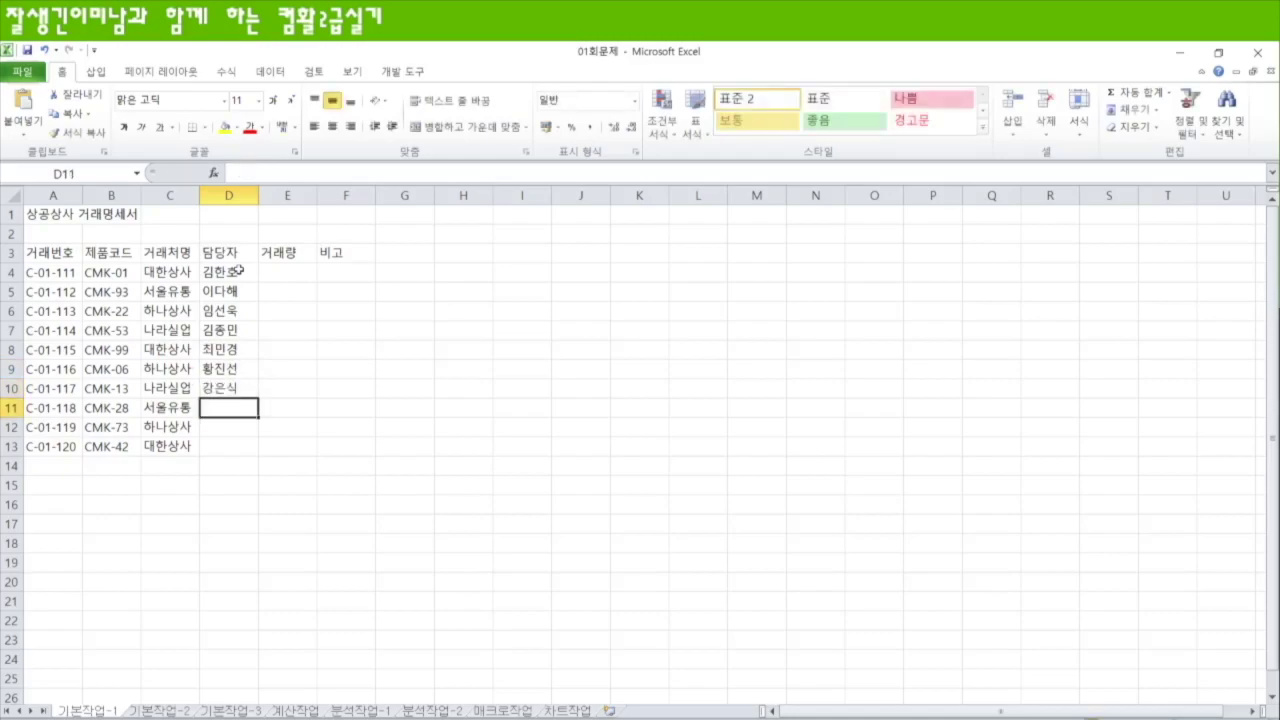
Complete the 담당자 column with the last three contact persons' full names in D11 to D13
{"action": "type", "text": "박성훈"}
{"action": "key", "text": "Return"}
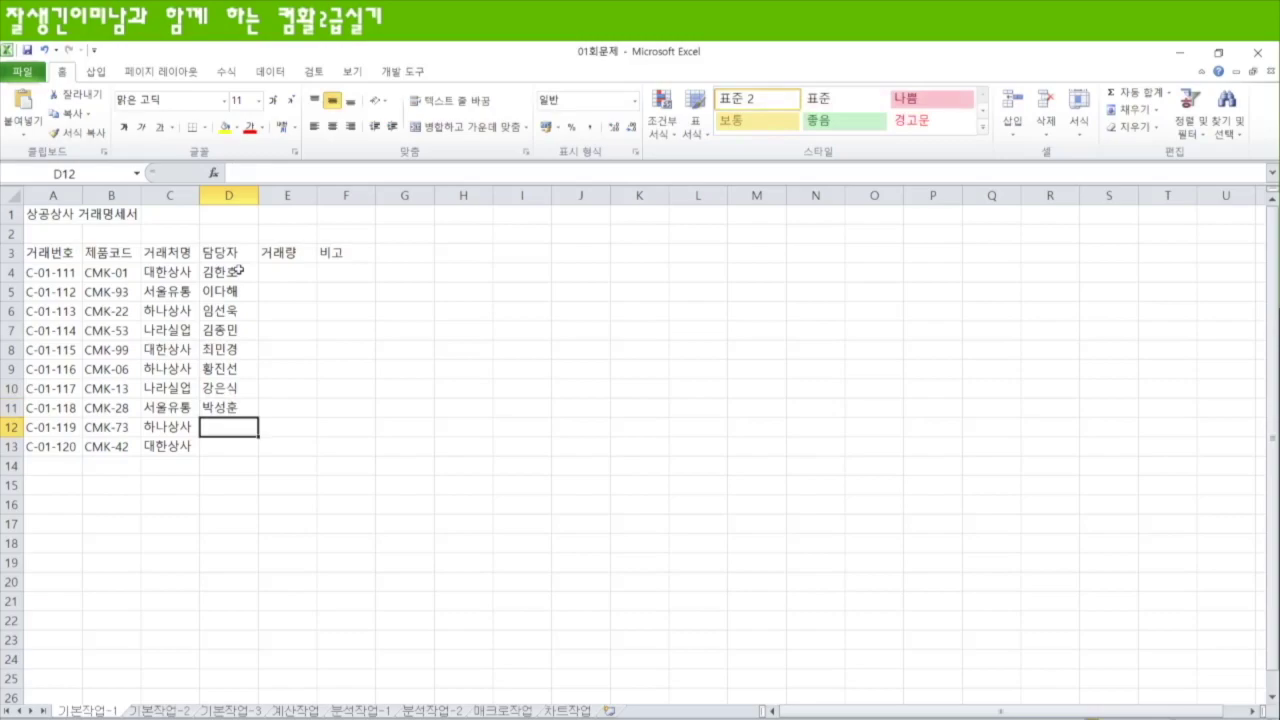
{"action": "type", "text": "한민우"}
{"action": "key", "text": "Return"}
{"action": "type", "text": "정승철"}
{"action": "key", "text": "Return"}
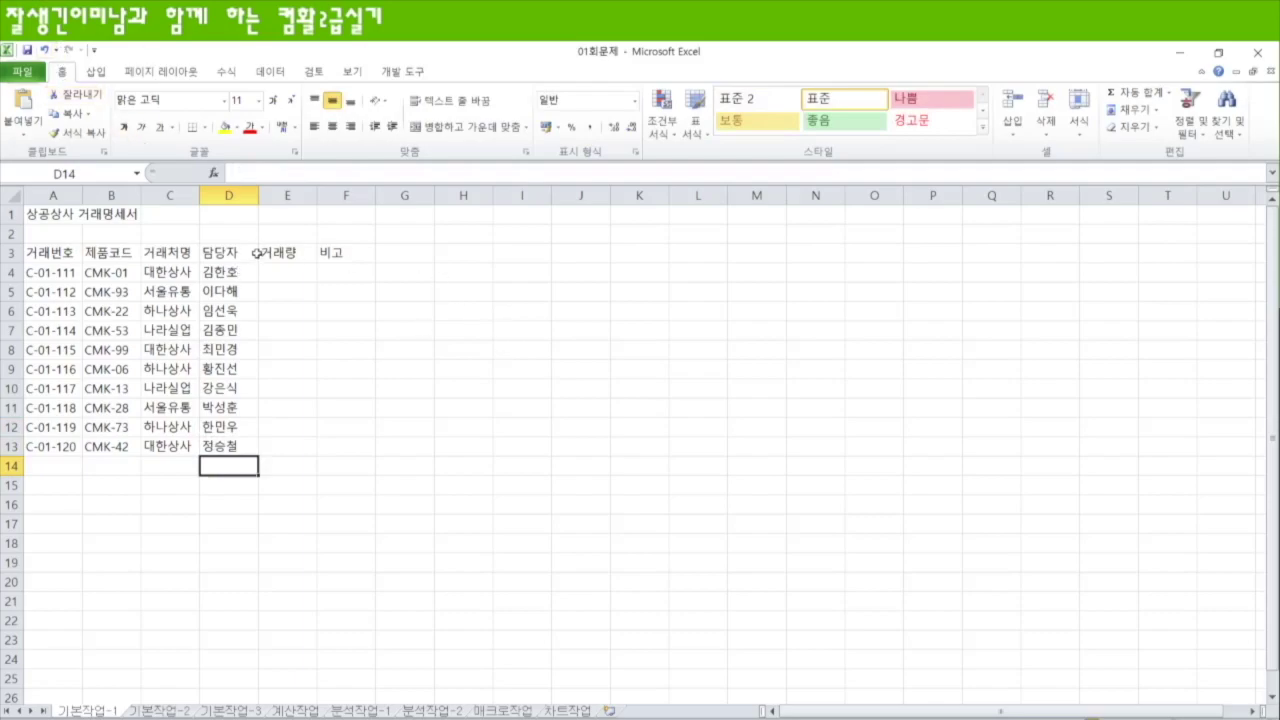
Enter the 거래량 quantities 1500 in E4, 2000 in E5 and 3520 in E6
{"action": "left_click", "coordinate": [290, 271]}
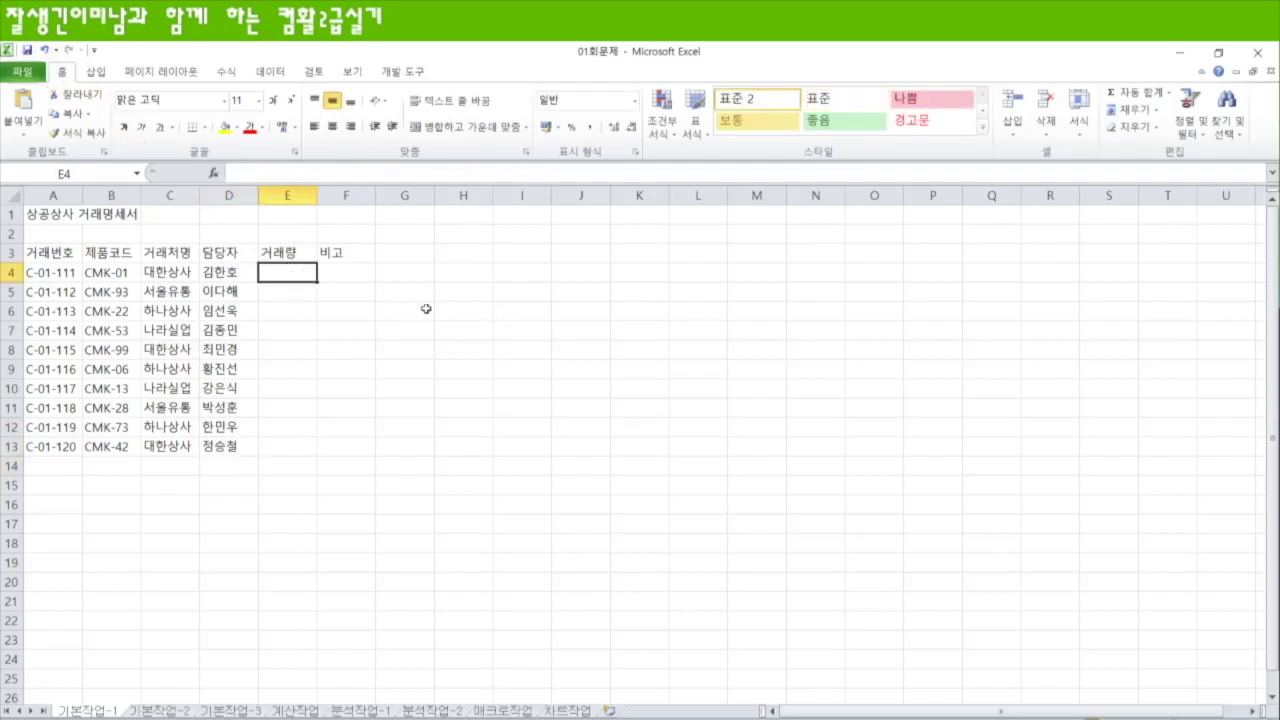
{"action": "type", "text": "1500"}
{"action": "key", "text": "Return"}
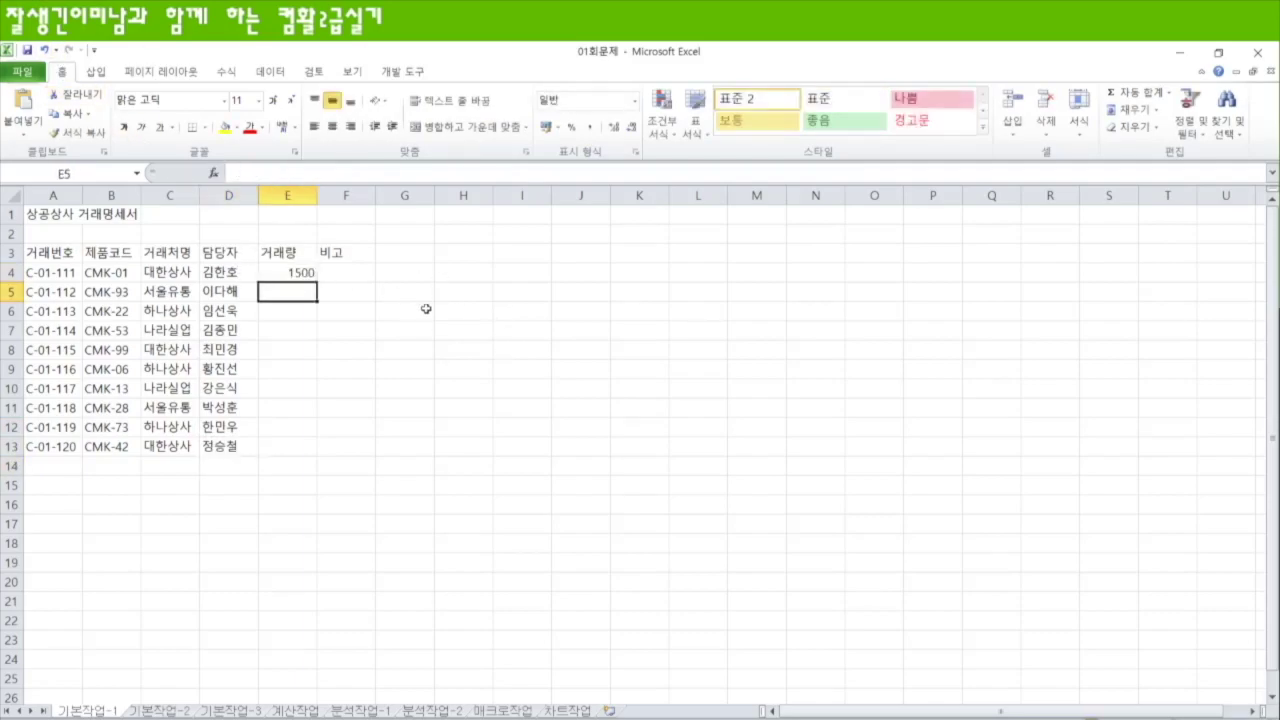
{"action": "type", "text": "20000"}
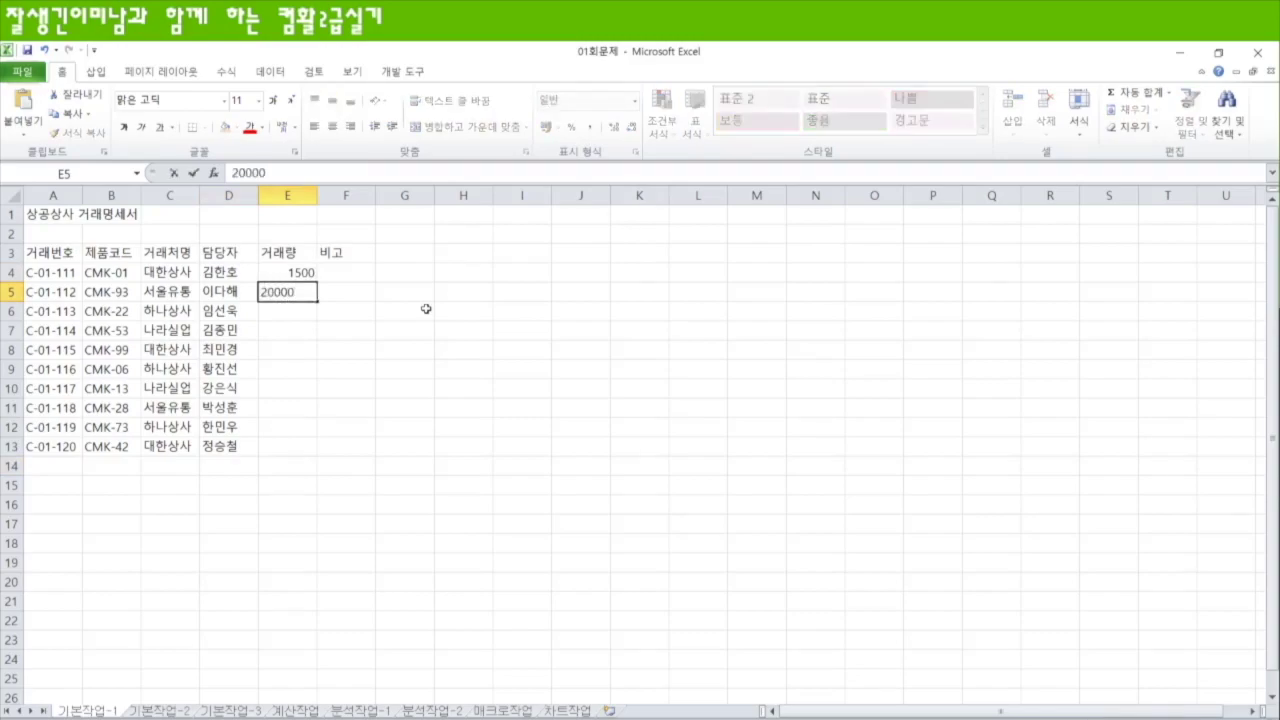
{"action": "key", "text": "Return"}
{"action": "type", "text": "3"}
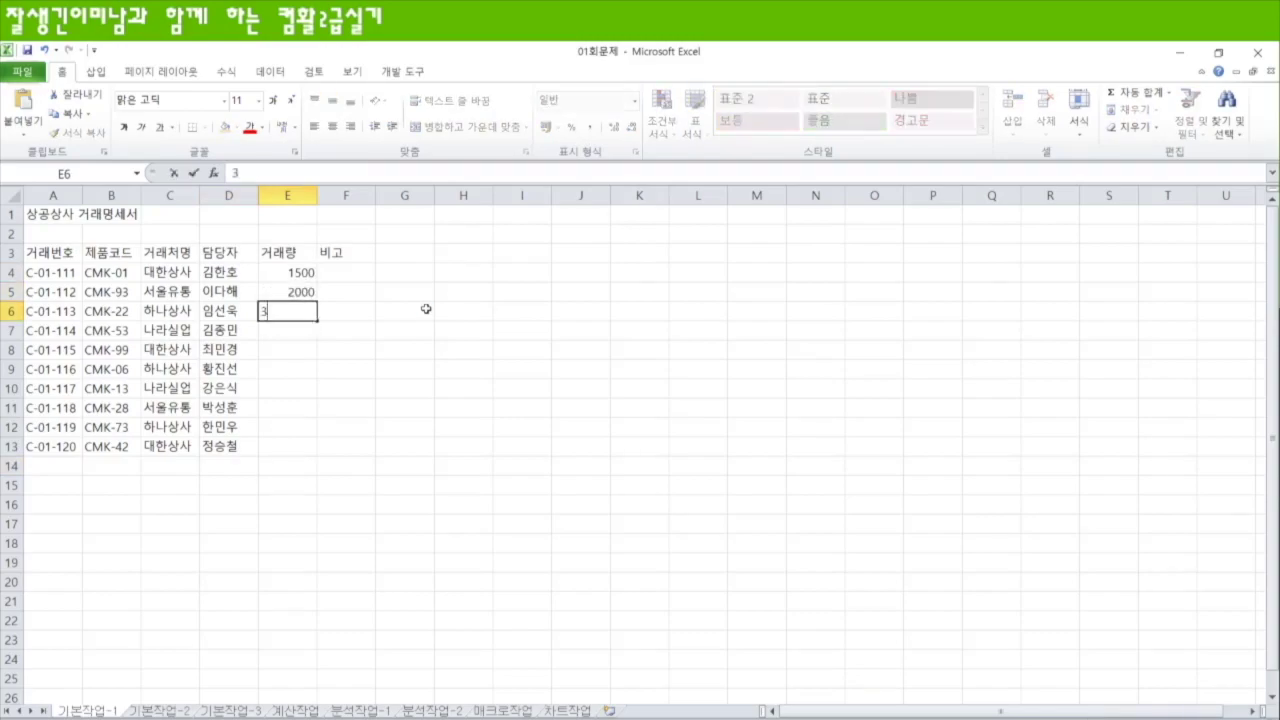
{"action": "type", "text": "520"}
{"action": "key", "text": "Return"}
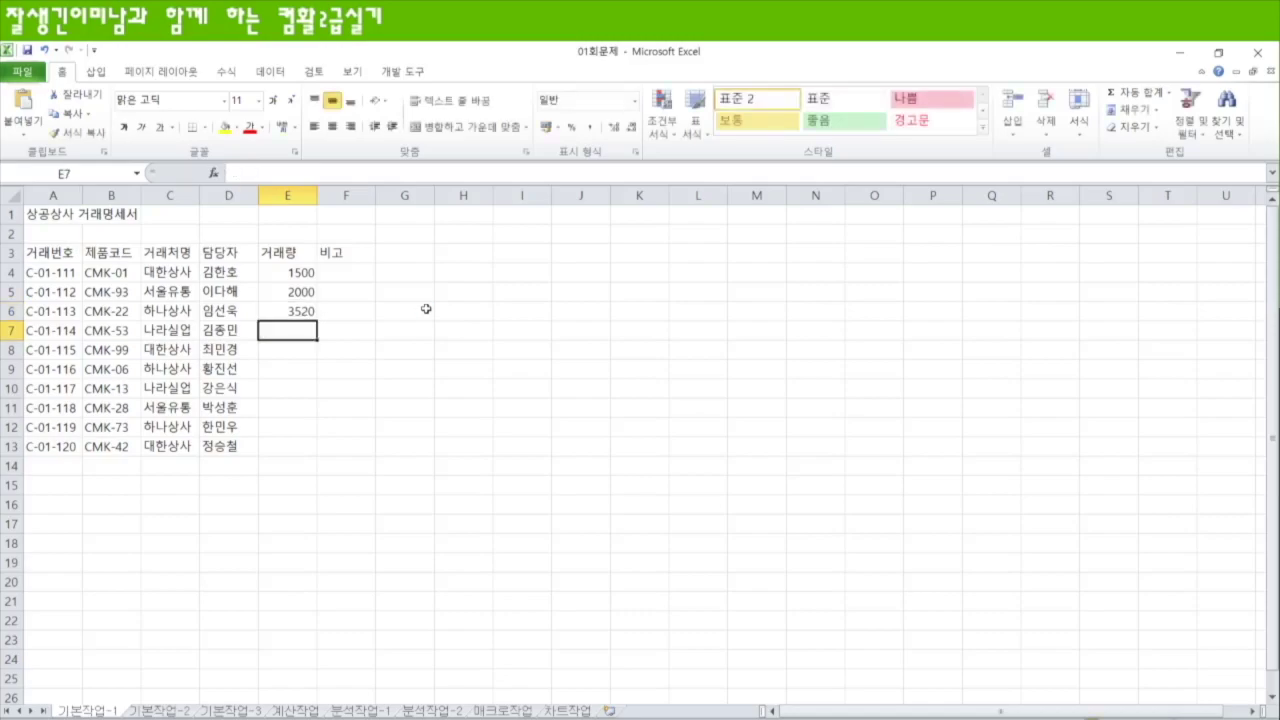
Enter the 거래량 quantities 1000 in E7, 800 in E8 and 950 in E9
{"action": "type", "text": "1000"}
{"action": "key", "text": "Return"}
{"action": "type", "text": "800"}
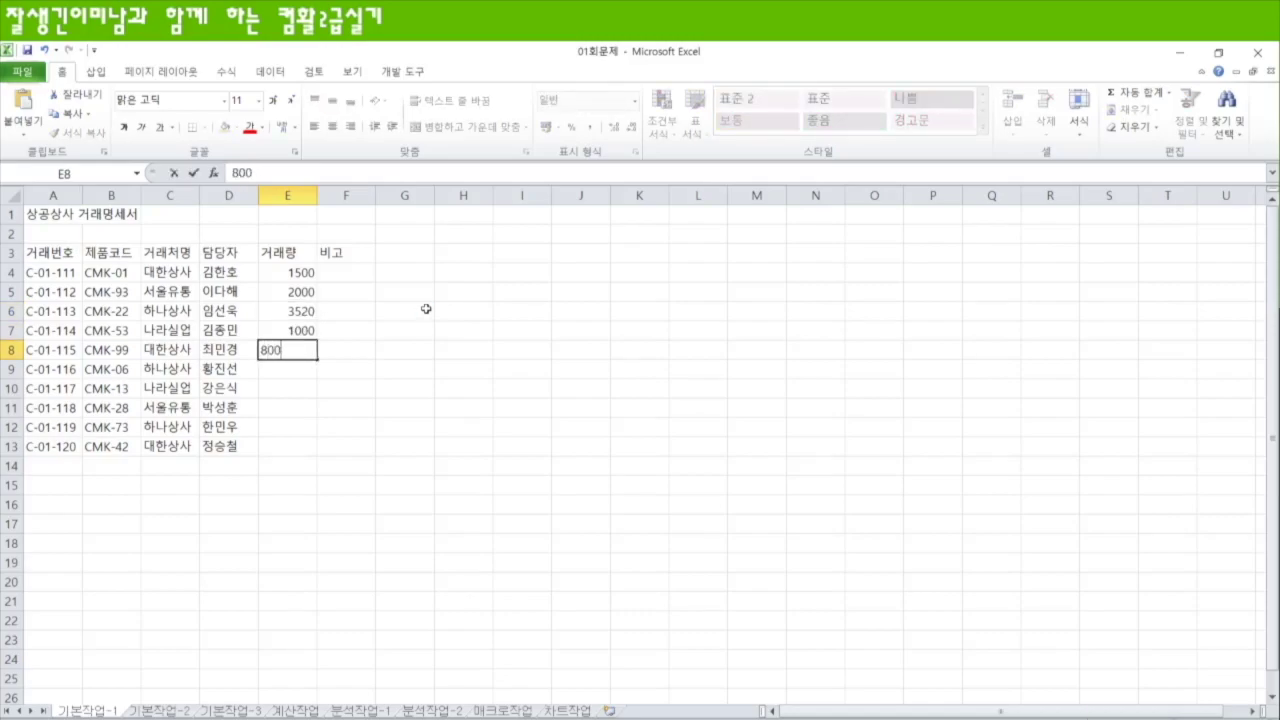
{"action": "key", "text": "Return"}
{"action": "type", "text": "950"}
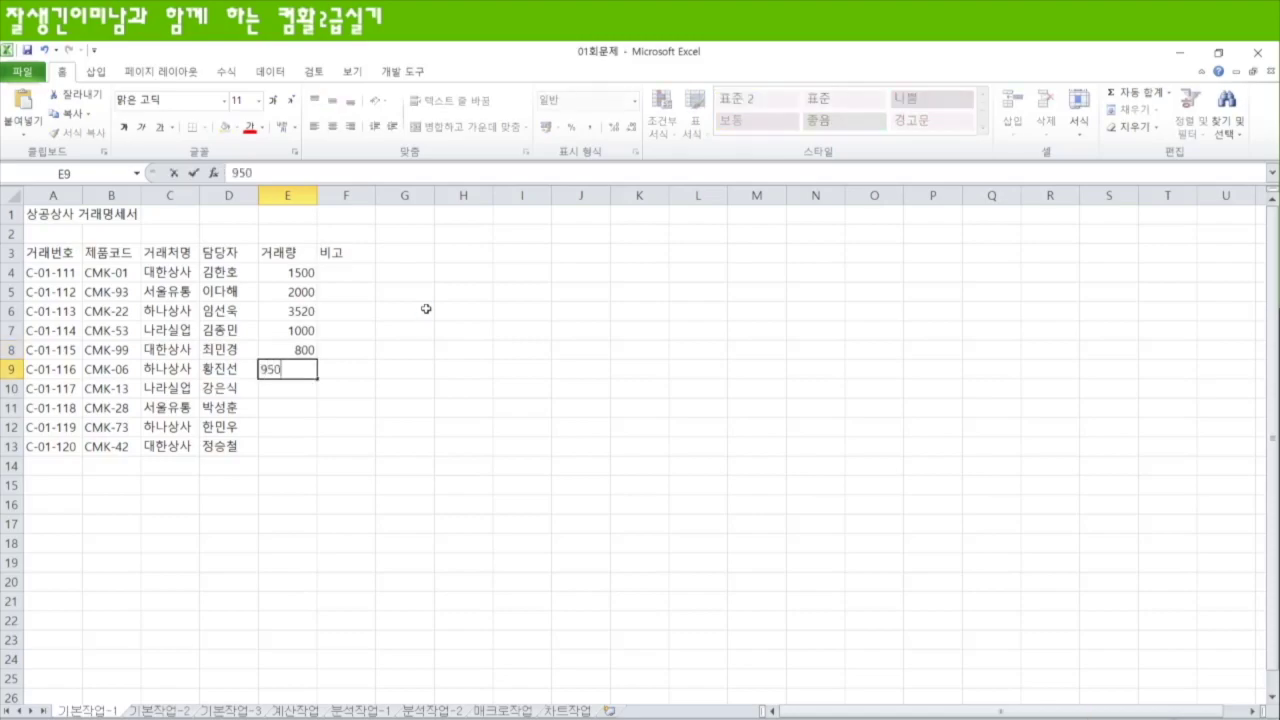
{"action": "key", "text": "Return"}
Complete the 거래량 column with 1500 in E10, 1200 in E11, 1150 in E12 and 950 in E13
{"action": "type", "text": "1500"}
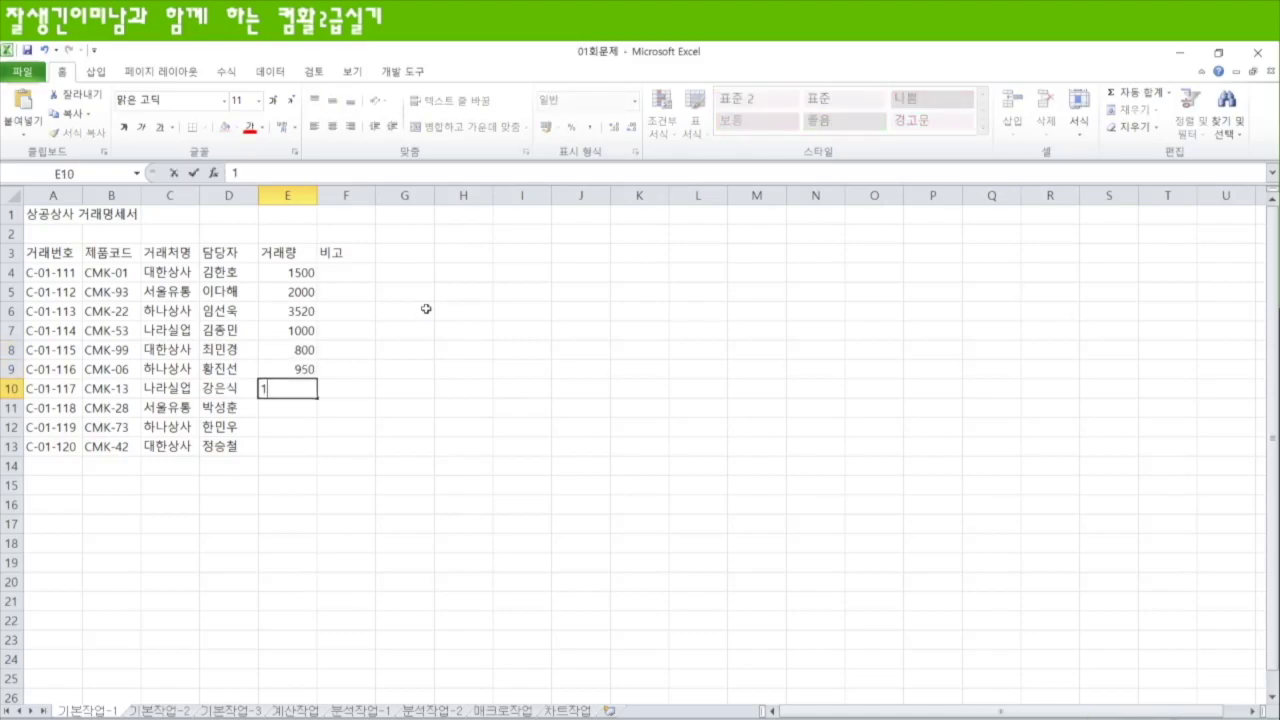
{"action": "key", "text": "Return"}
{"action": "type", "text": "1200"}
{"action": "key", "text": "Return"}
{"action": "type", "text": "1150"}
{"action": "key", "text": "Return"}
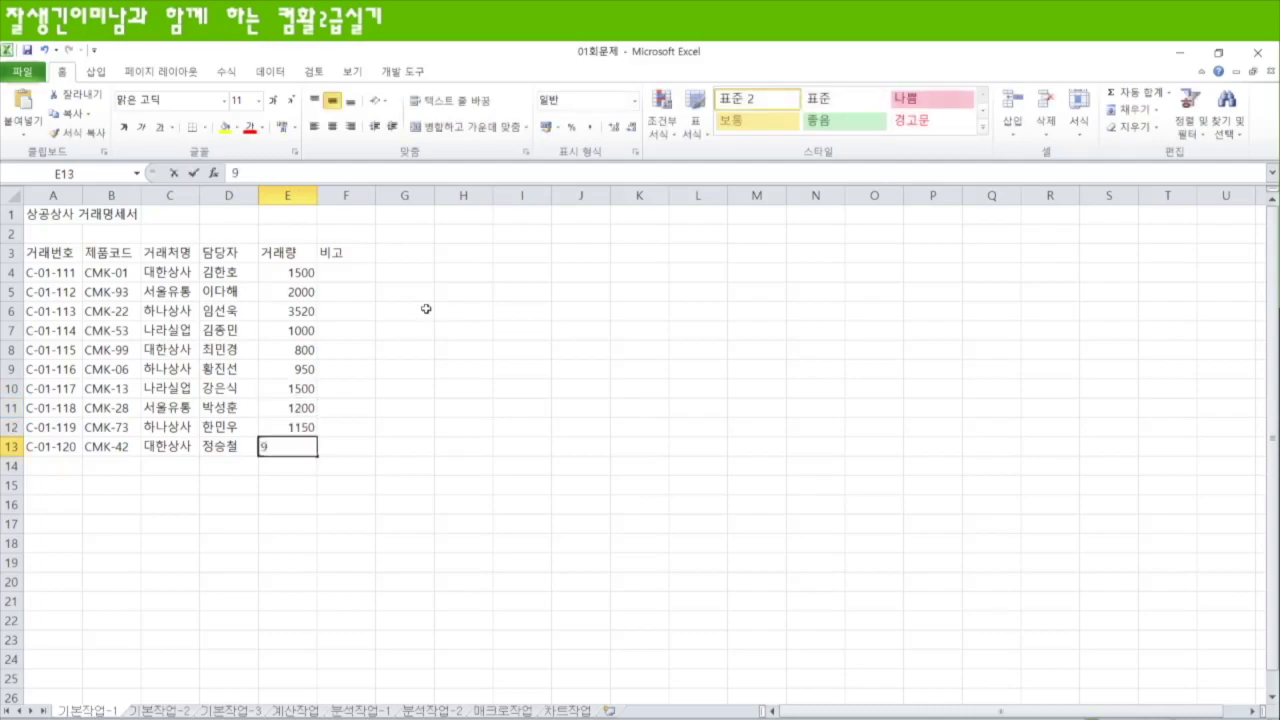
{"action": "type", "text": "950"}
{"action": "key", "text": "Return"}
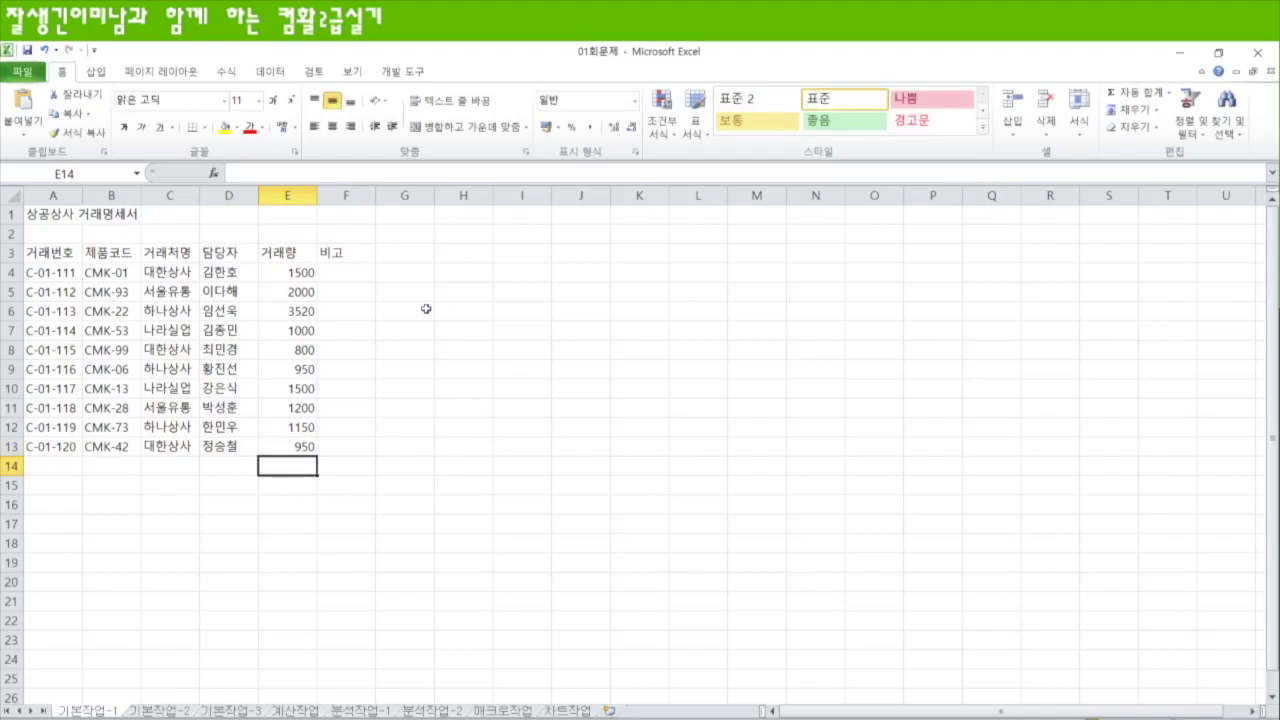
Enter the 비고 remarks 우수 in F4 and 일반 in both F5 and F6
{"action": "left_click", "coordinate": [337, 278]}
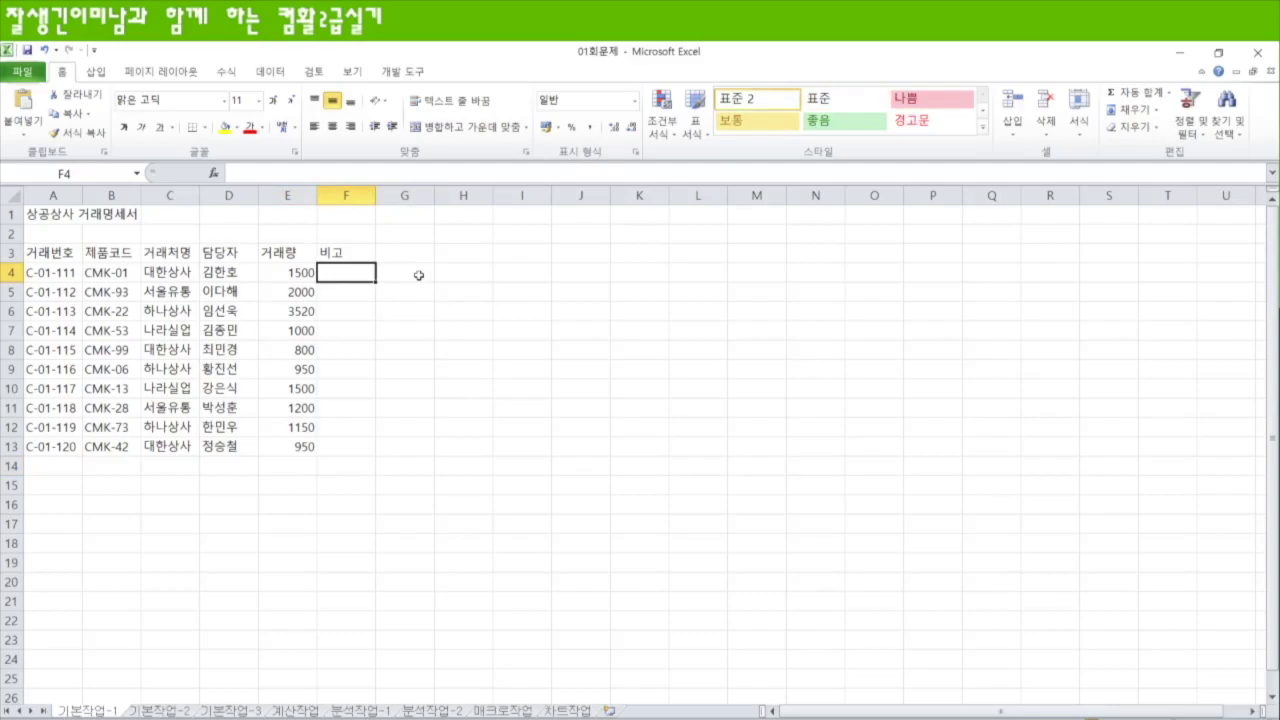
{"action": "type", "text": "우수"}
{"action": "key", "text": "Return"}
{"action": "type", "text": "일반"}
{"action": "key", "text": "Return"}
{"action": "type", "text": "일반"}
{"action": "key", "text": "Return"}
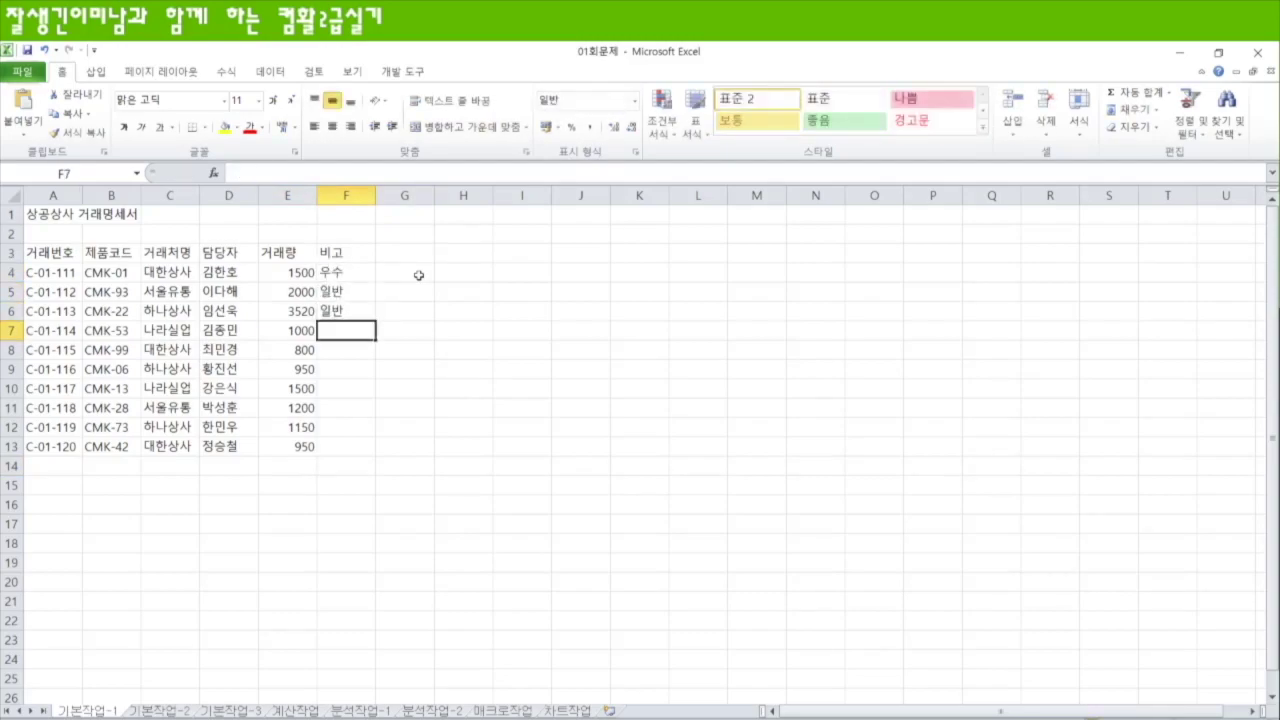
Enter the 비고 remarks 신규 in F7, 우수 in F8 and 일반 in F9
{"action": "type", "text": "신규"}
{"action": "key", "text": "Return"}
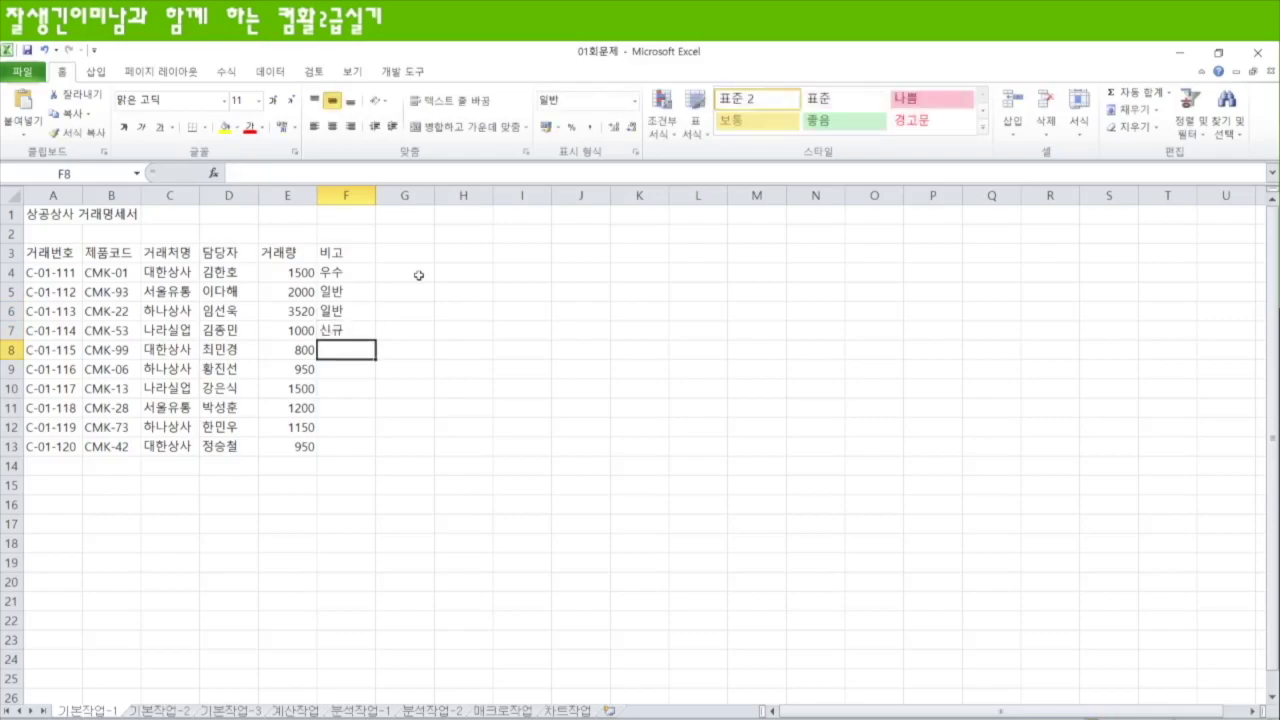
{"action": "type", "text": "우수"}
{"action": "key", "text": "Return"}
{"action": "type", "text": "일바"}
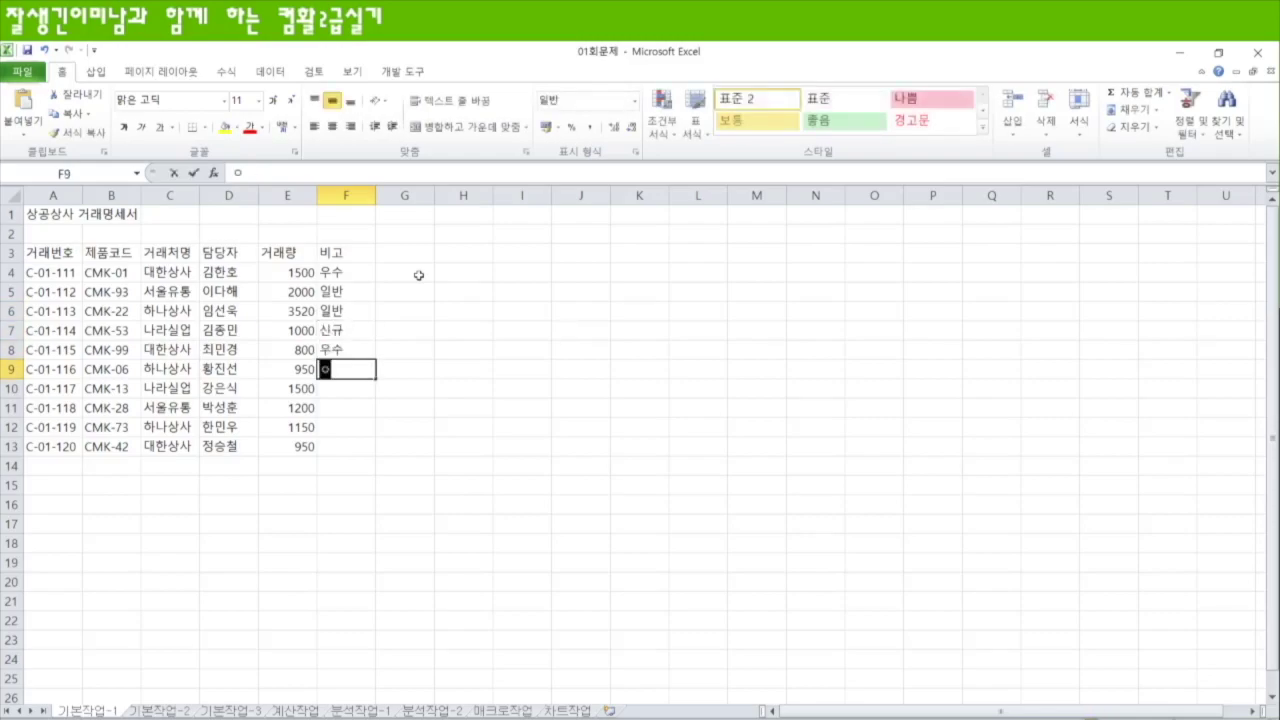
{"action": "key", "text": "Return"}
Complete the 비고 column with 신규 in F10, 일반 in F11 and F12, and 우수 in F13
{"action": "type", "text": "신규"}
{"action": "key", "text": "Return"}
{"action": "type", "text": "일반"}
{"action": "key", "text": "Return"}
{"action": "type", "text": "일반"}
{"action": "key", "text": "Return"}
{"action": "type", "text": "우수"}
{"action": "key", "text": "Return"}
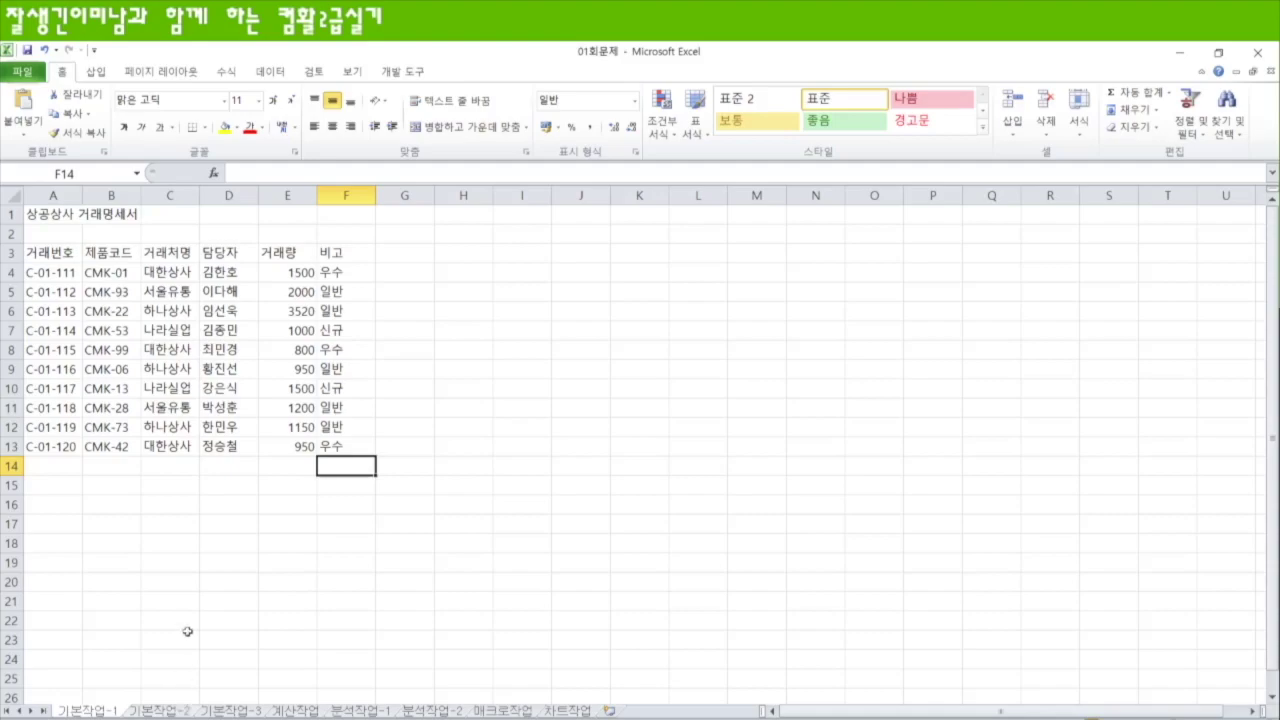
{"action": "left_click_drag", "start_coordinate": [54, 214], "coordinate": [329, 214]}
{"action": "left_click_drag", "start_coordinate": [62, 256], "coordinate": [346, 446]}
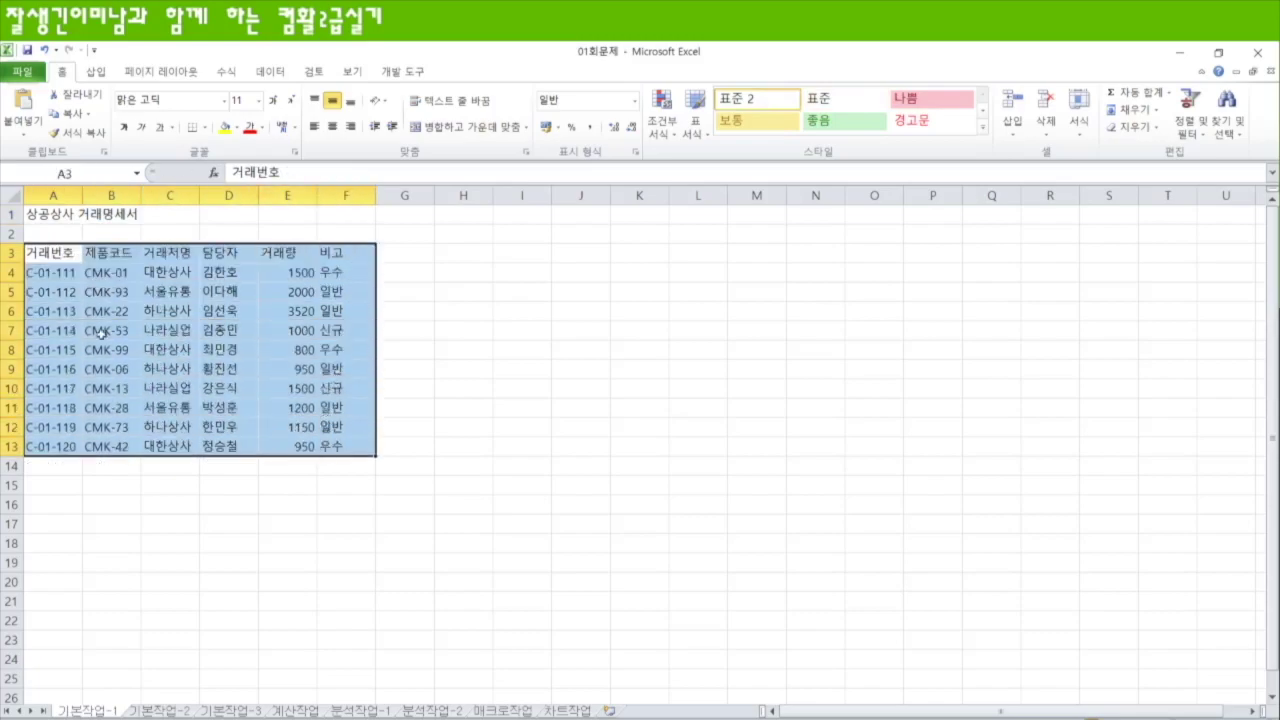
{"action": "left_click", "coordinate": [532, 357]}
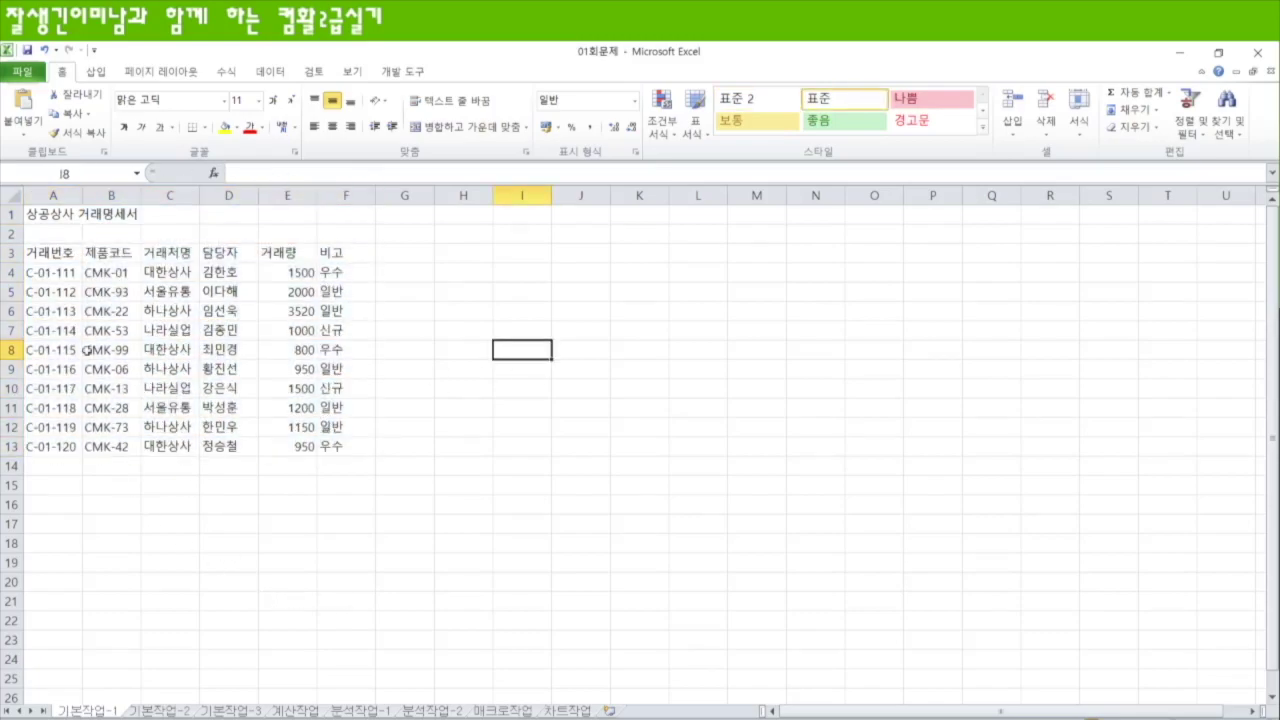
On the 기본작업-2 sheet, merge and center the title 과일통조림 생산 현황 across A1:G1
{"action": "left_click", "coordinate": [178, 710]}
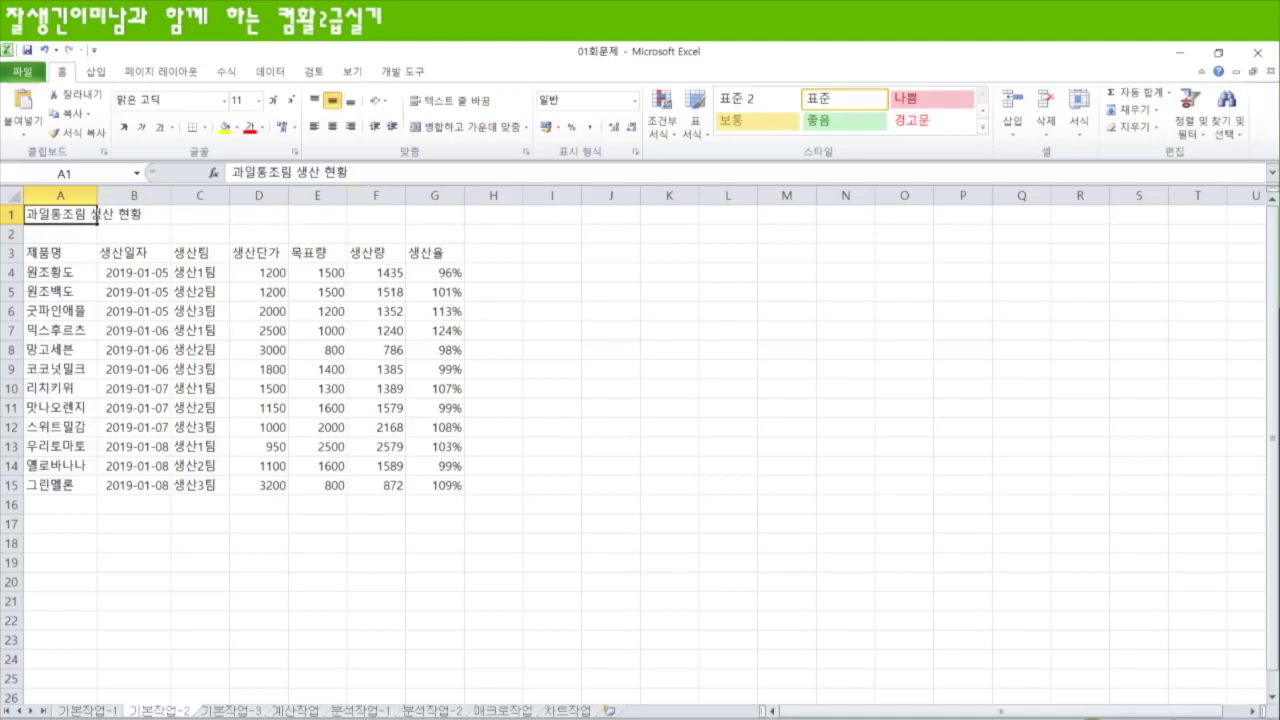
{"action": "left_click", "coordinate": [1262, 719]}
{"action": "left_click", "coordinate": [1262, 719]}
{"action": "left_click", "coordinate": [1262, 719]}
{"action": "left_click", "coordinate": [1262, 719]}
{"action": "left_click", "coordinate": [1262, 719]}
{"action": "left_click", "coordinate": [1262, 719]}
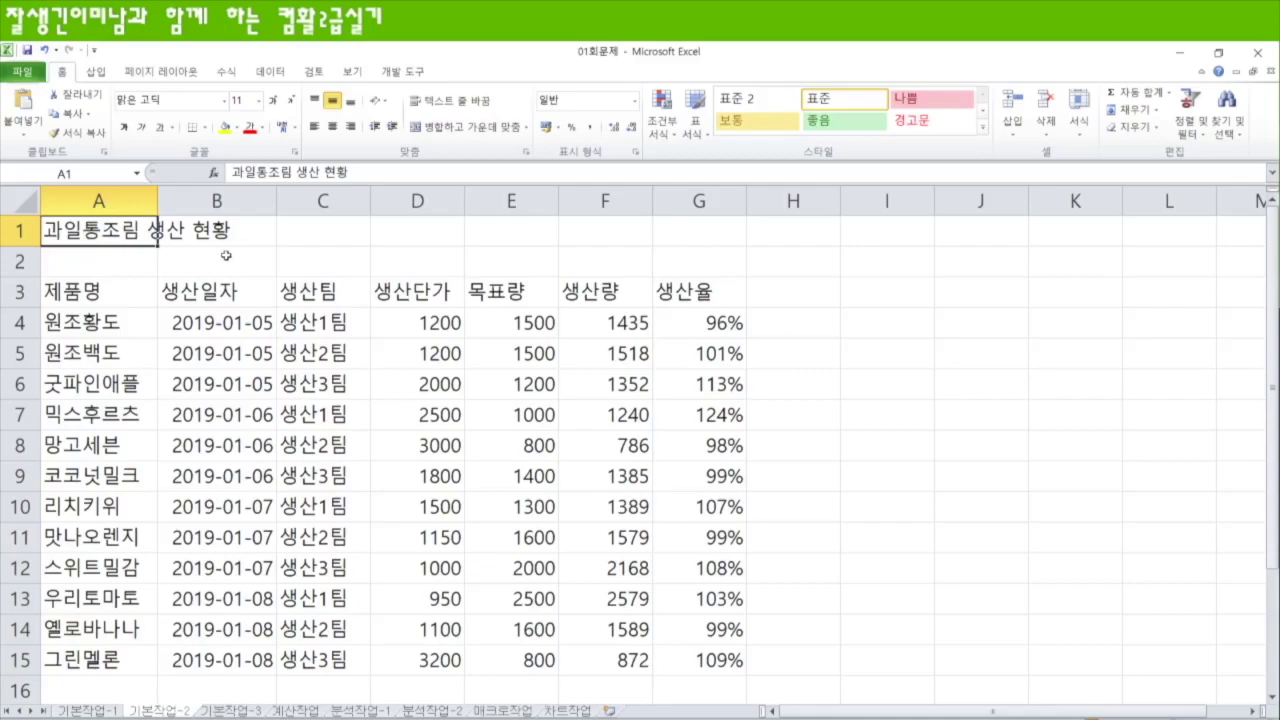
{"action": "left_click_drag", "start_coordinate": [110, 232], "coordinate": [703, 220]}
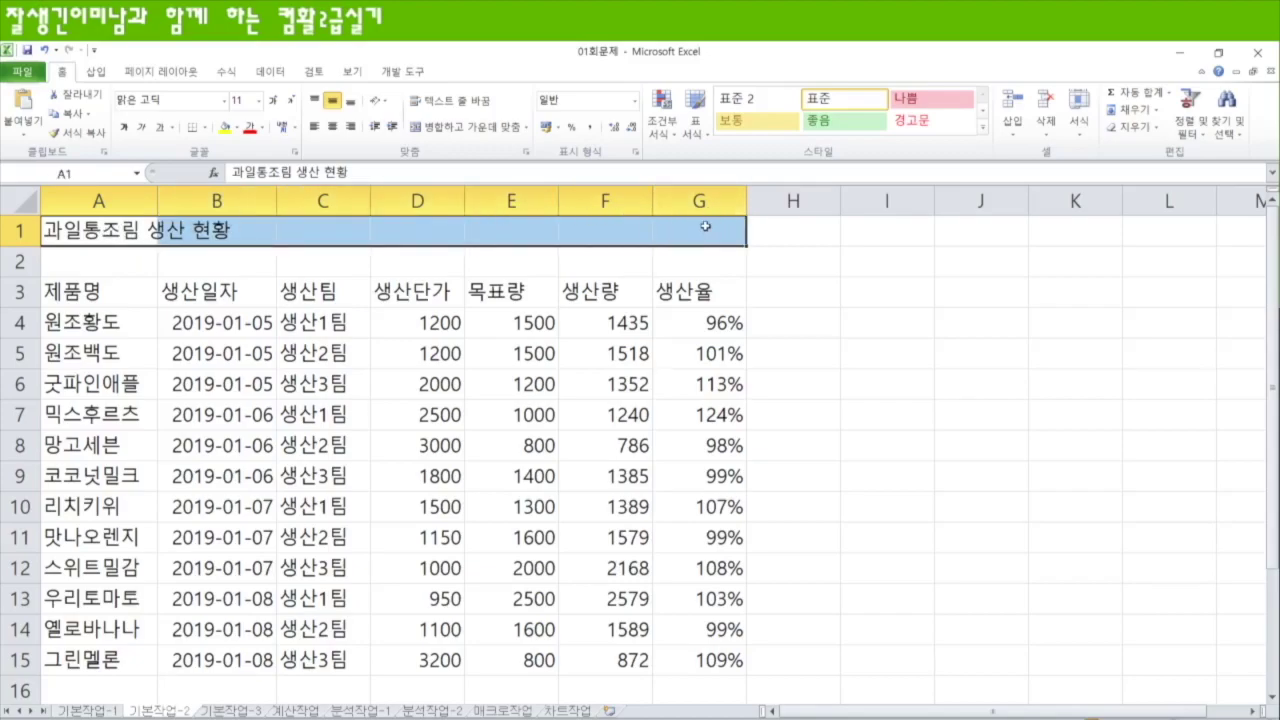
{"action": "left_click", "coordinate": [463, 127]}
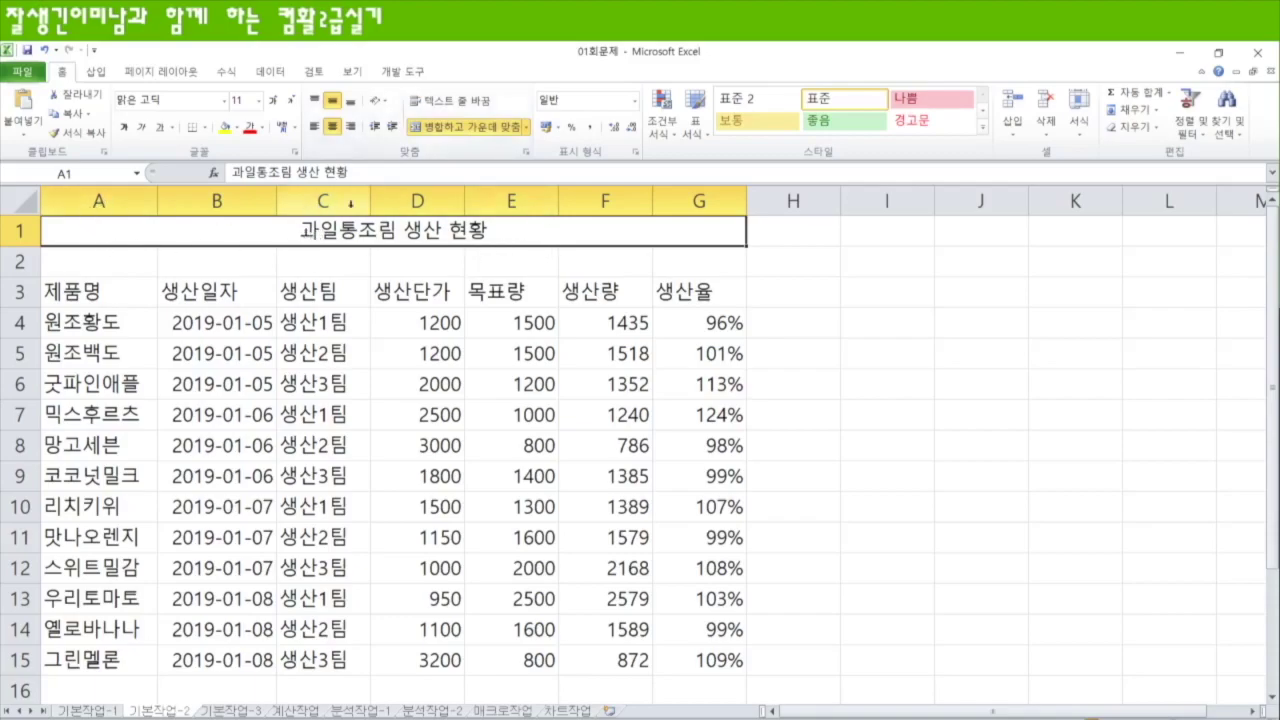
{"action": "left_click", "coordinate": [468, 133]}
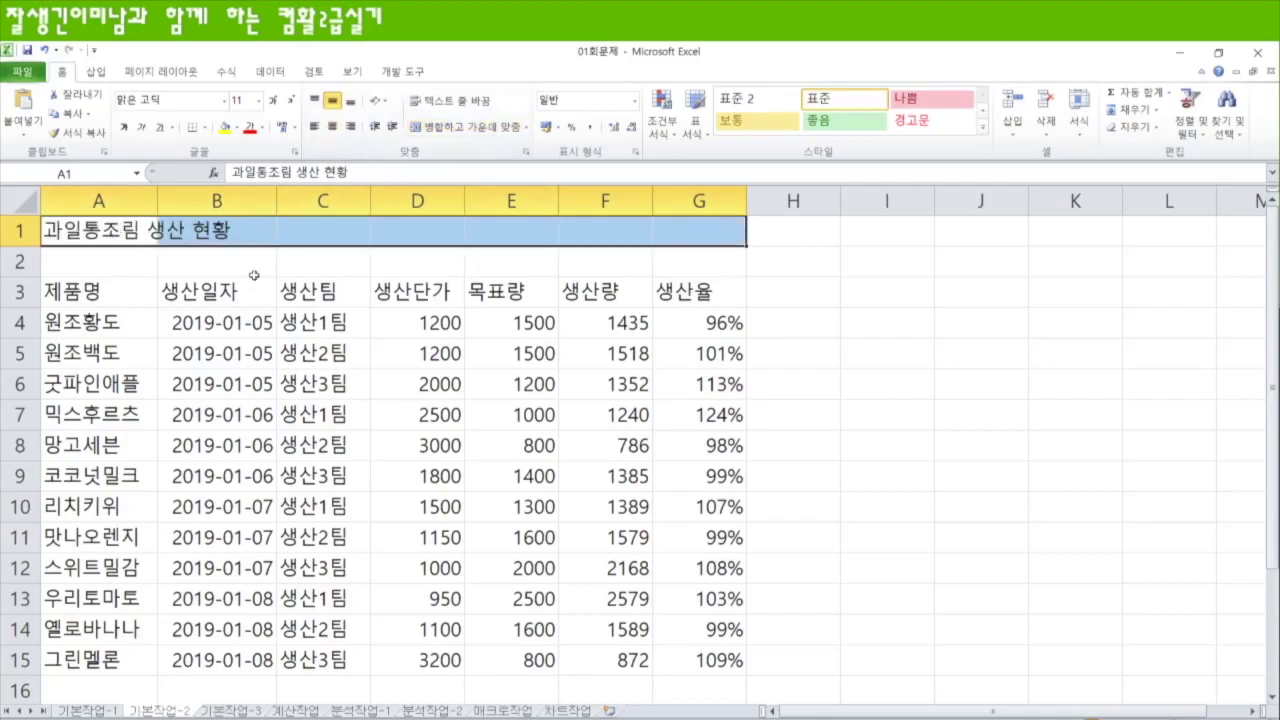
{"action": "left_click", "coordinate": [463, 127]}
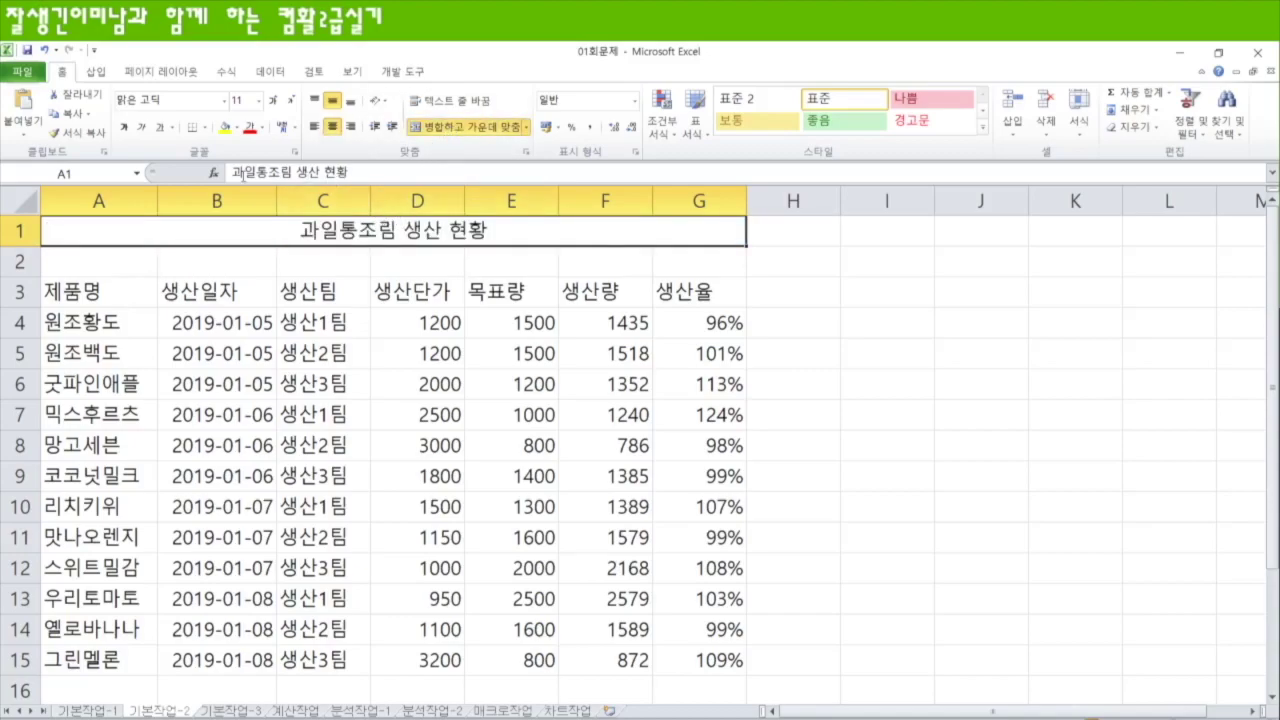
Set the font of the merged title in A1:G1 to 휴먼옛체
{"action": "left_click", "coordinate": [178, 103]}
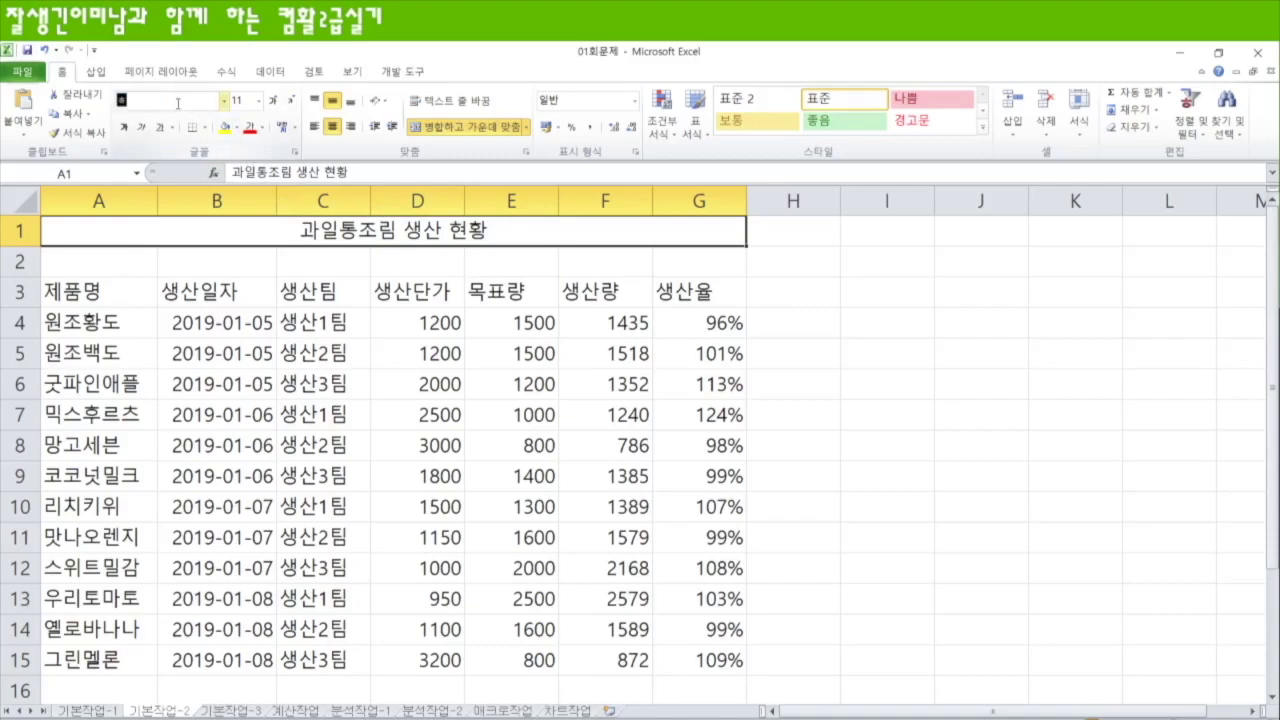
{"action": "type", "text": "휴먼옛체"}
{"action": "key", "text": "Return"}
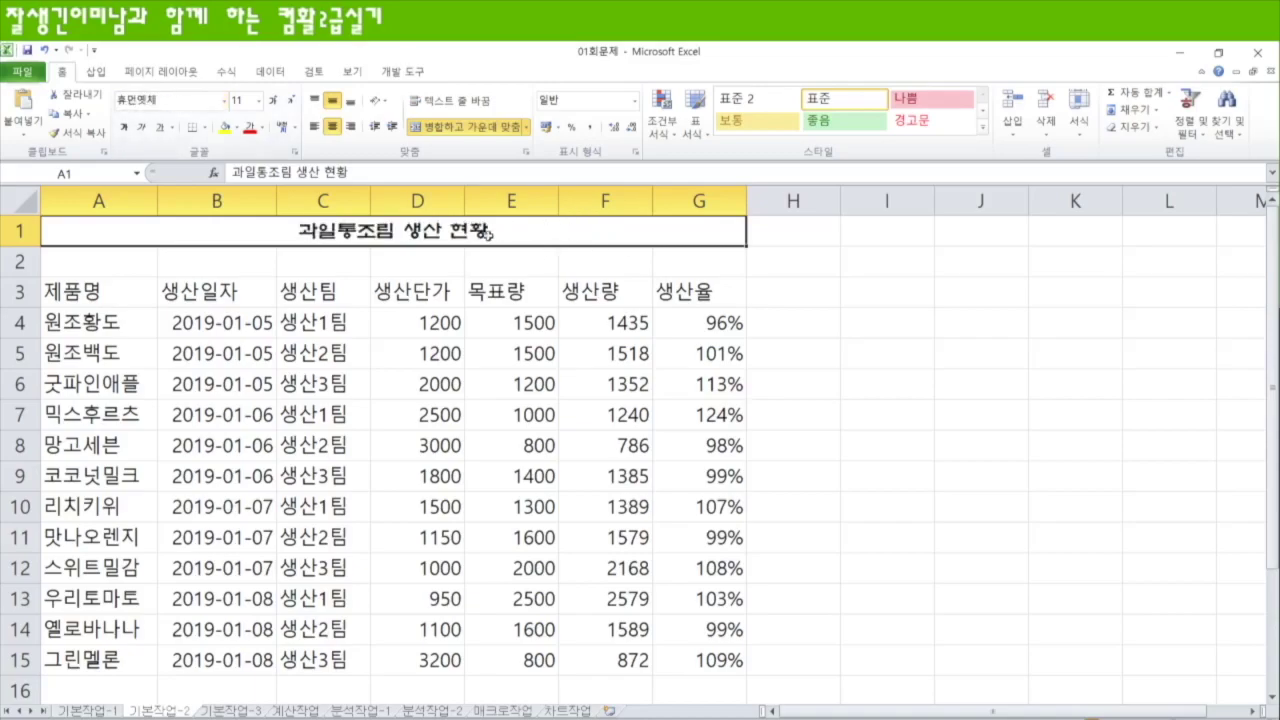
Set the font size of the merged title in A1:G1 to 20
{"action": "left_click", "coordinate": [238, 101]}
{"action": "type", "text": "20"}
{"action": "key", "text": "Return"}
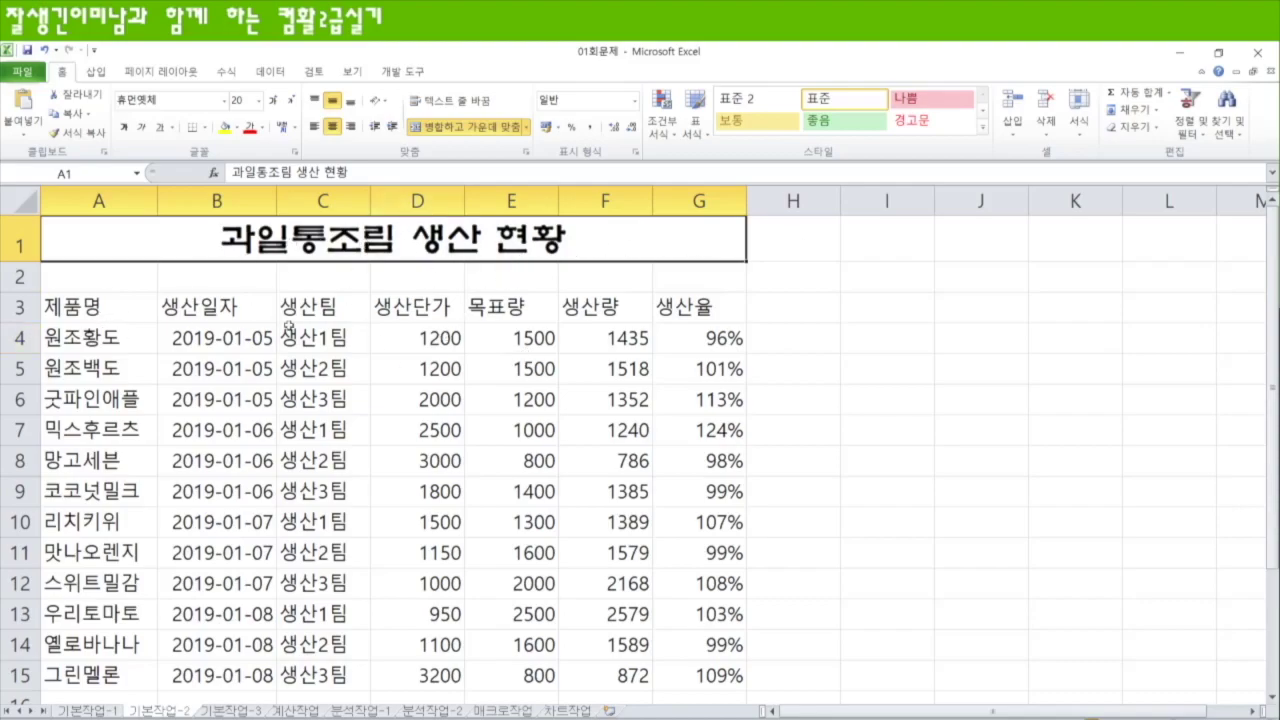
Convert the header 생산량 in F3 to the Hanja 生産量
{"action": "double_click", "coordinate": [115, 308]}
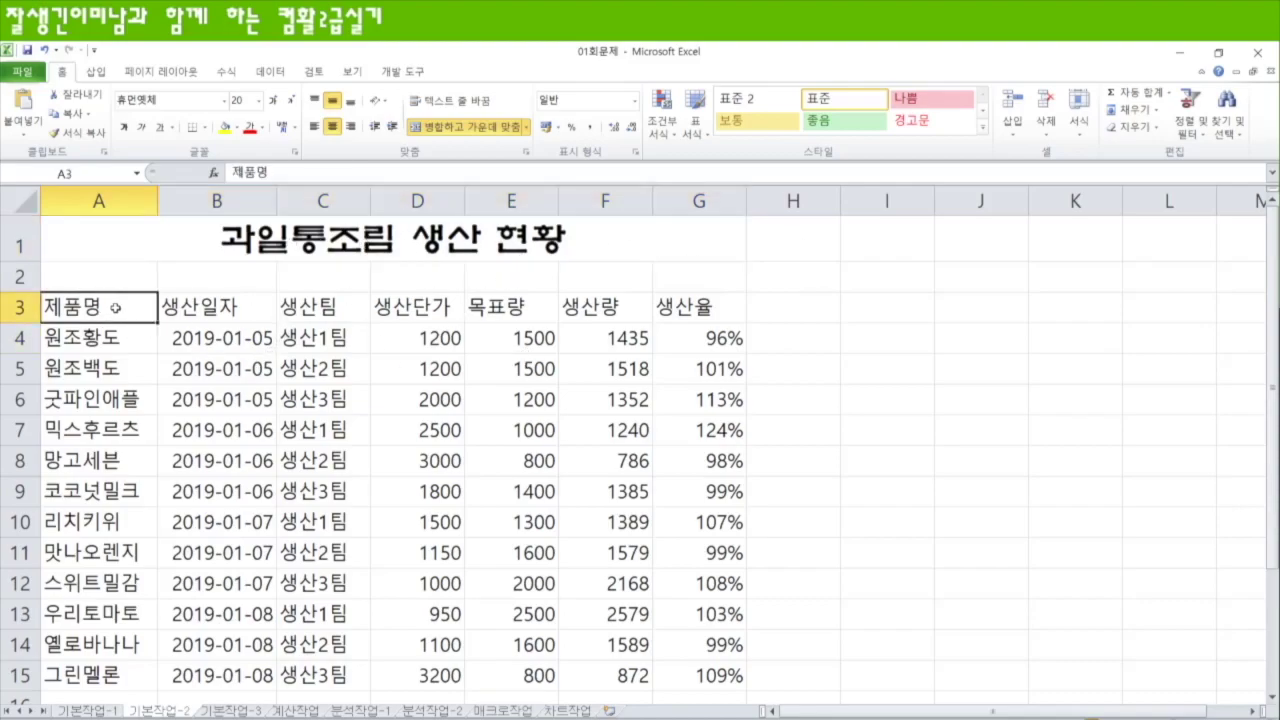
{"action": "left_click_drag", "start_coordinate": [104, 308], "coordinate": [42, 308]}
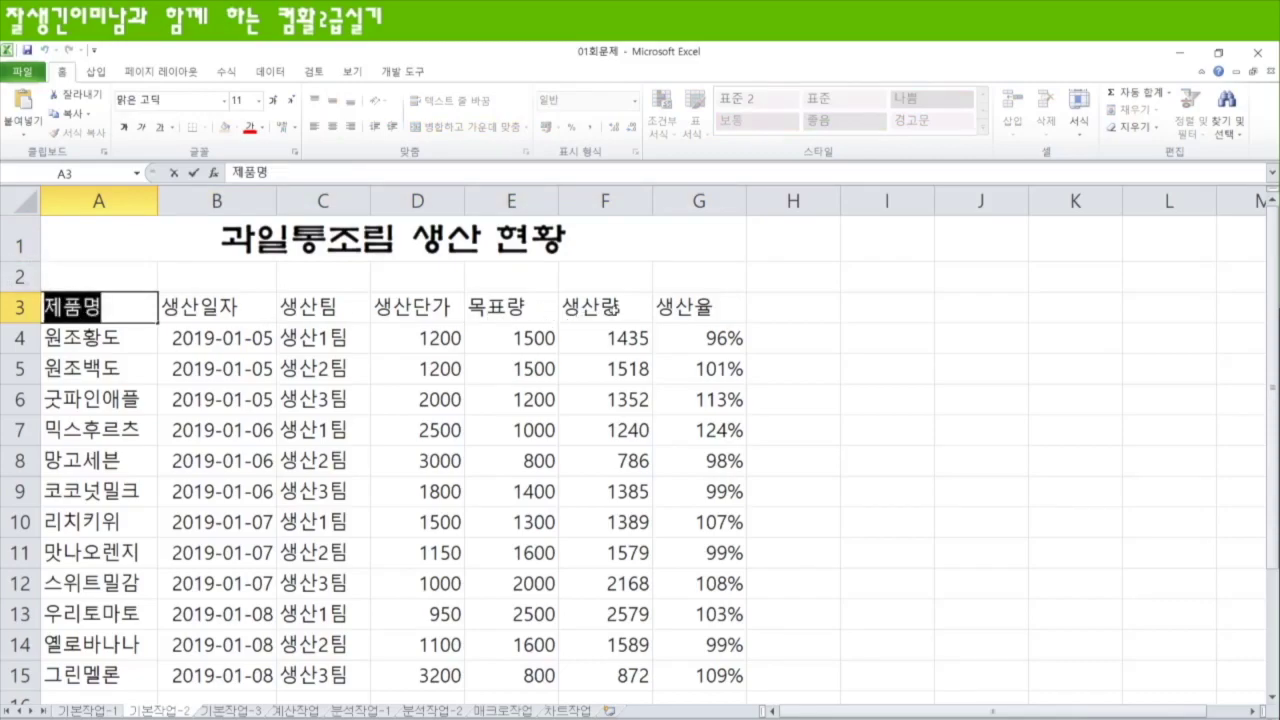
{"action": "left_click", "coordinate": [610, 309]}
{"action": "double_click", "coordinate": [617, 308]}
{"action": "left_click_drag", "start_coordinate": [617, 308], "coordinate": [560, 308]}
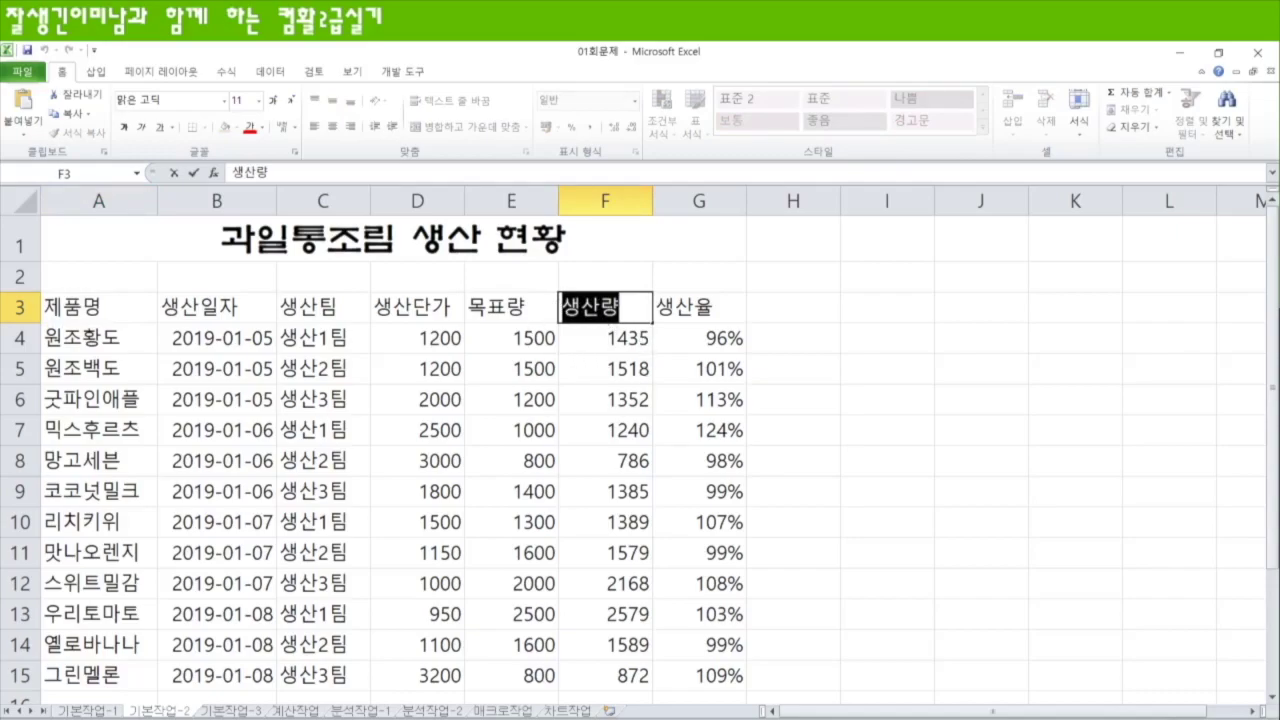
{"action": "key", "text": "Hangul_Hanja"}
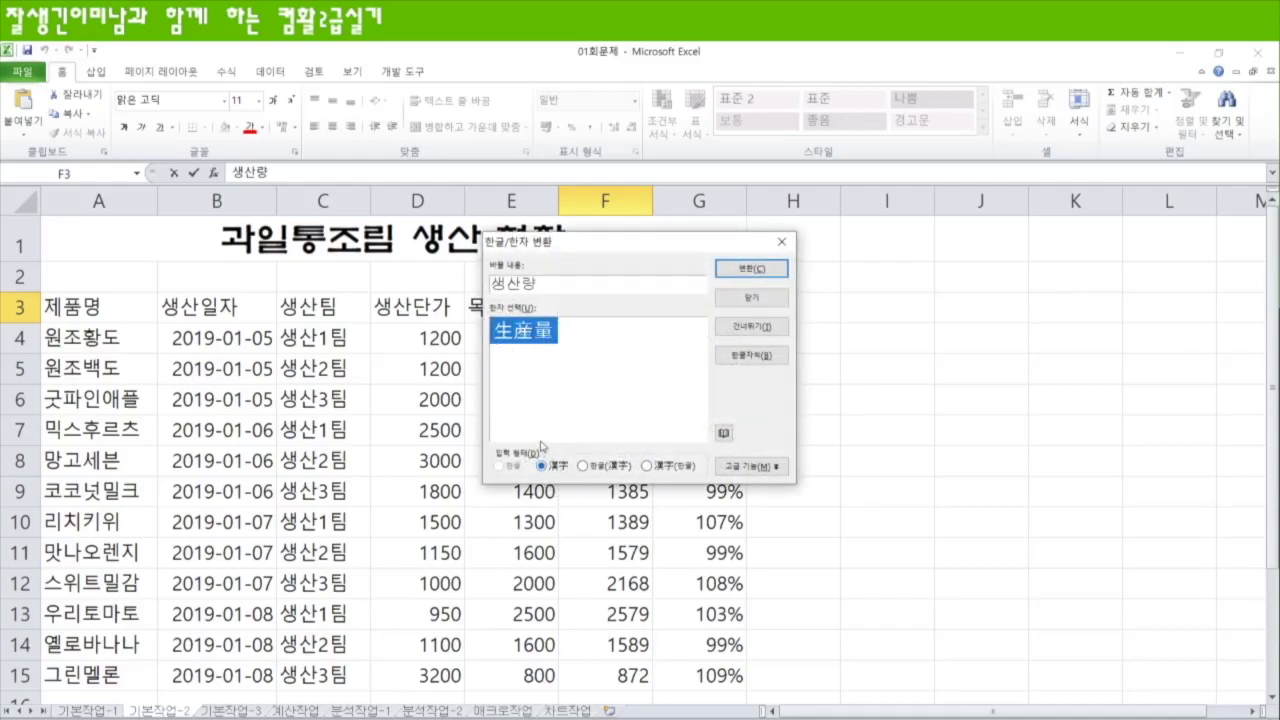
{"action": "left_click", "coordinate": [751, 268]}
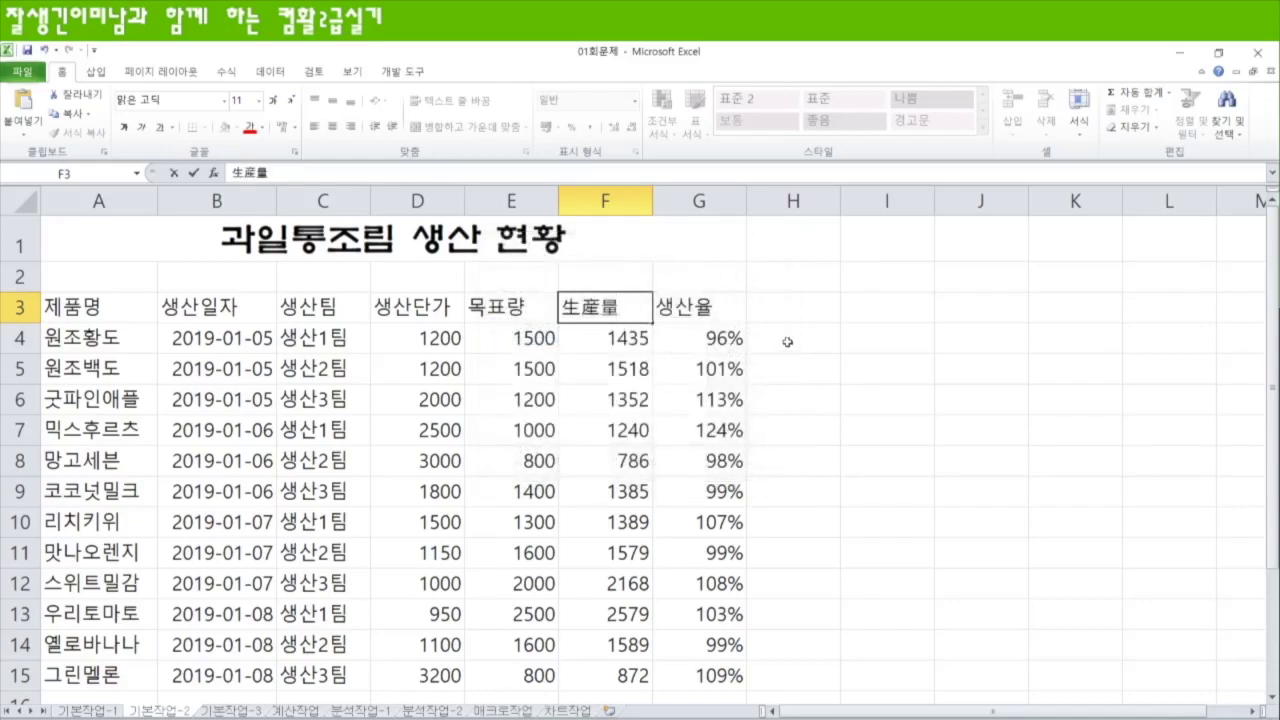
{"action": "key", "text": "Return"}
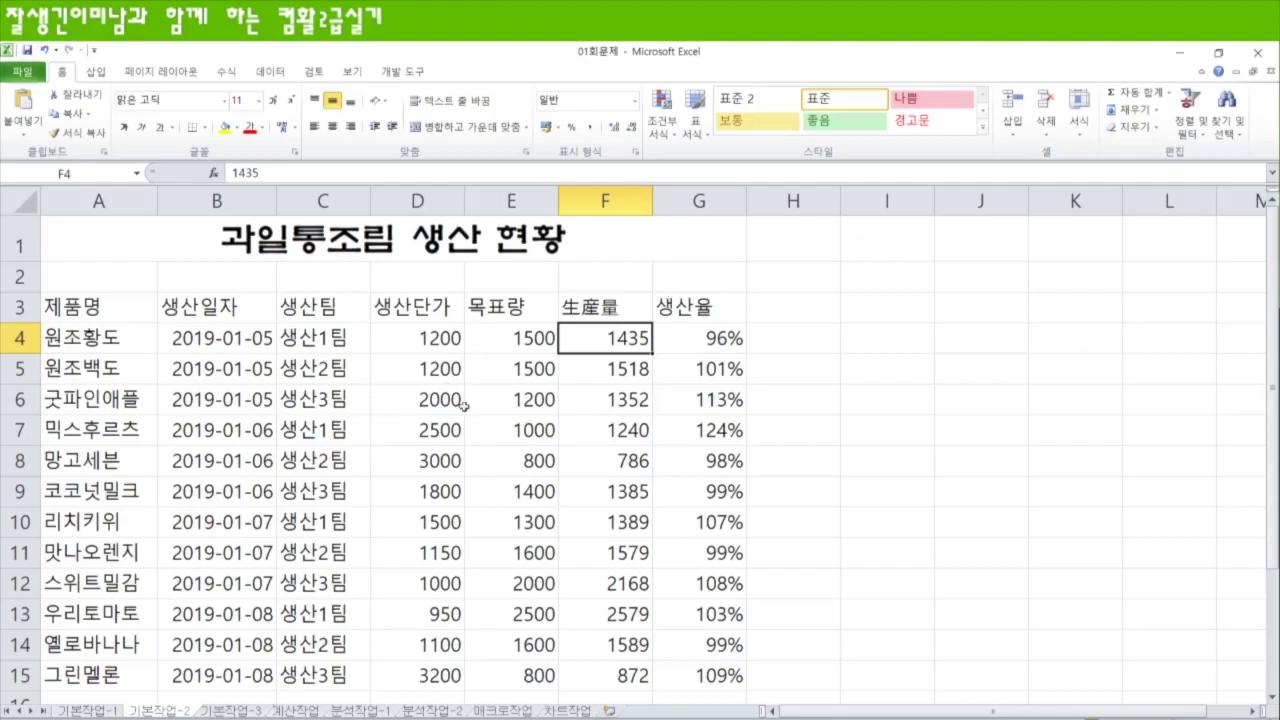
Select the 생산일자 dates in B4:B15
{"action": "left_click", "coordinate": [209, 338]}
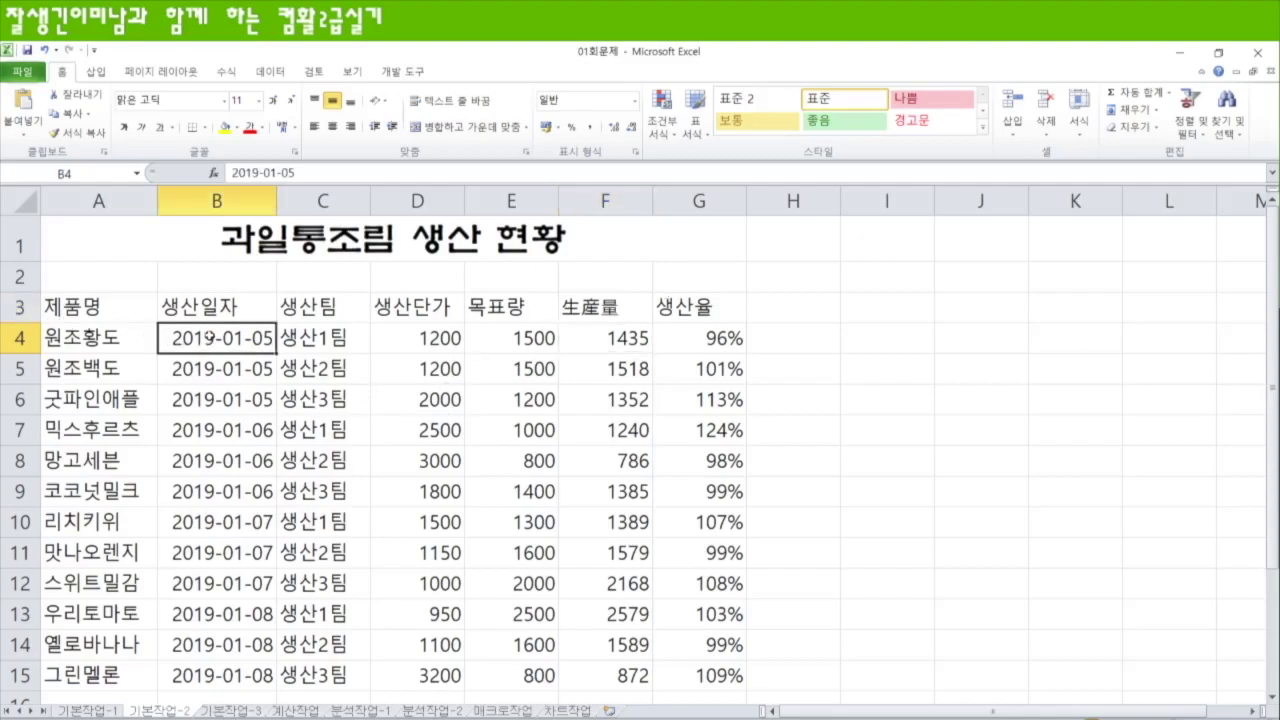
{"action": "left_click_drag", "start_coordinate": [209, 338], "coordinate": [220, 675]}
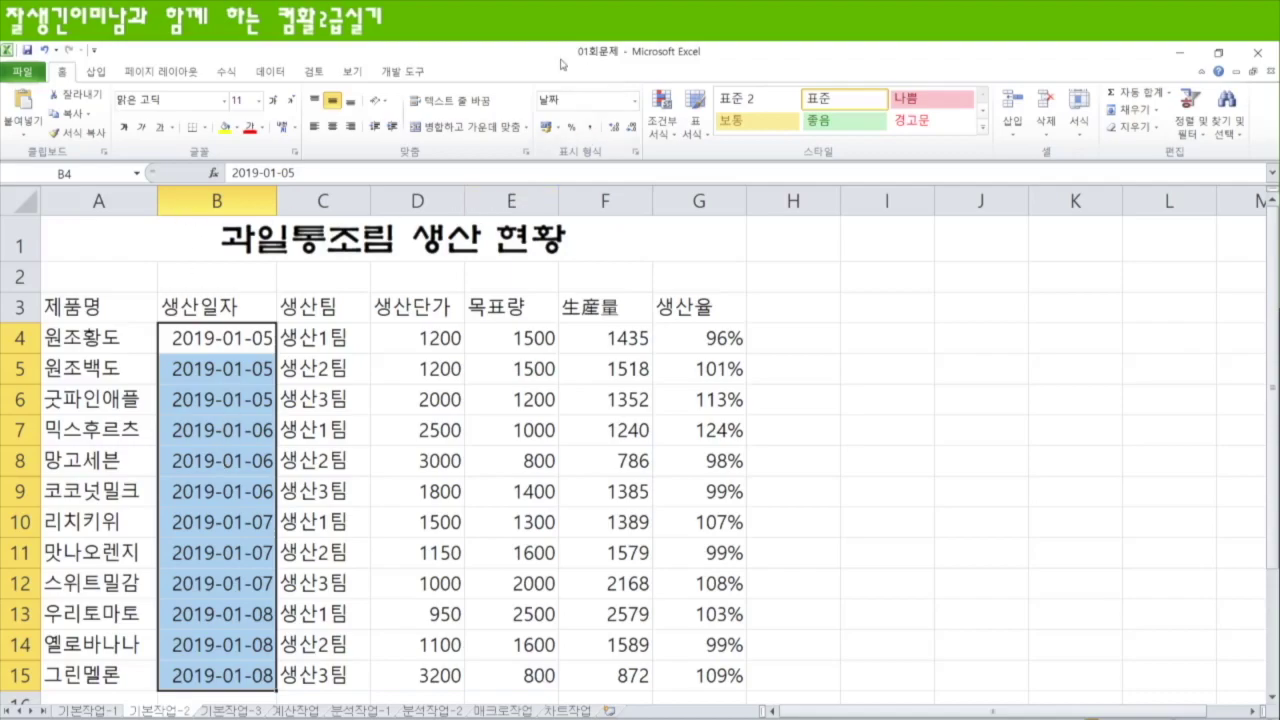
{"action": "left_click", "coordinate": [636, 152]}
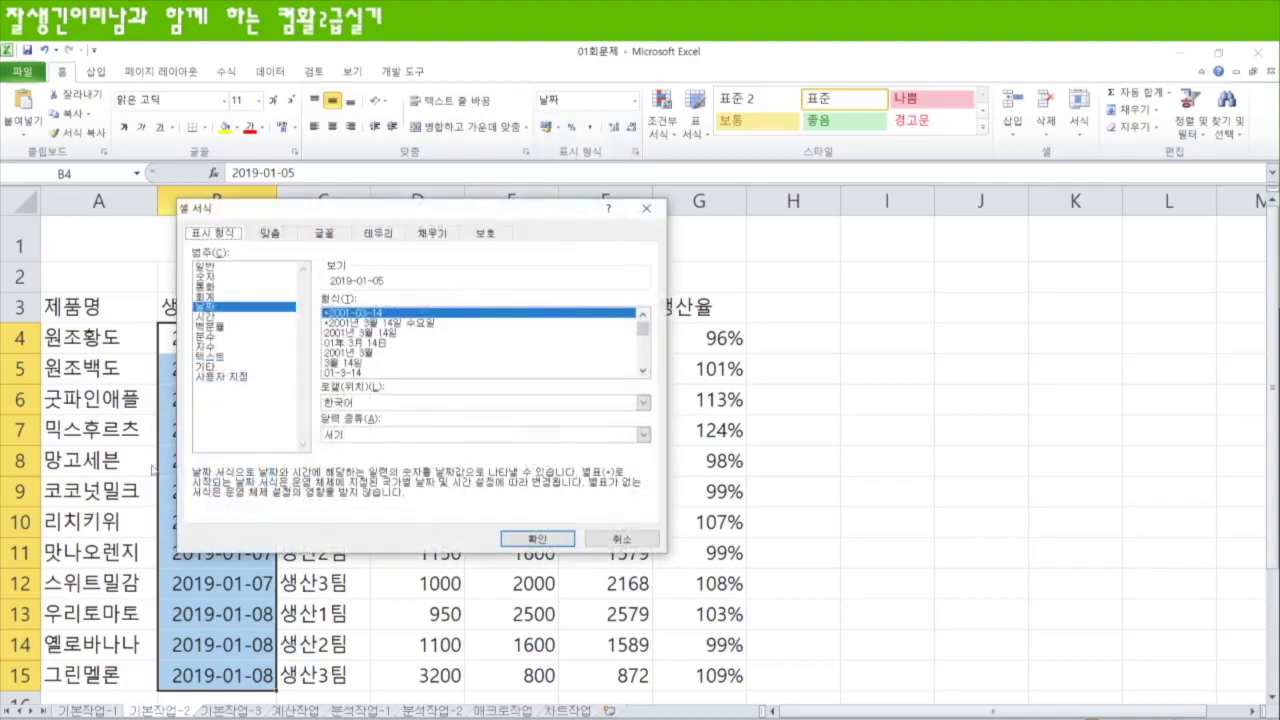
{"action": "left_click", "coordinate": [646, 208]}
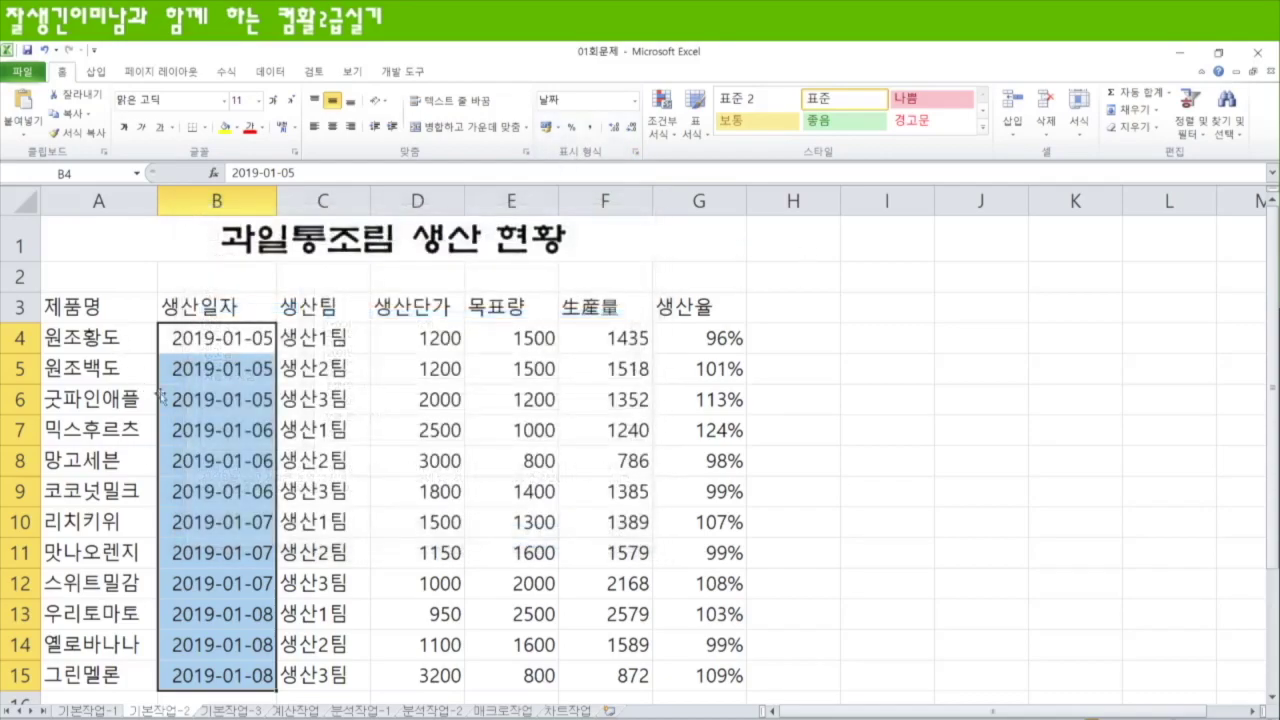
{"action": "right_click", "coordinate": [222, 334]}
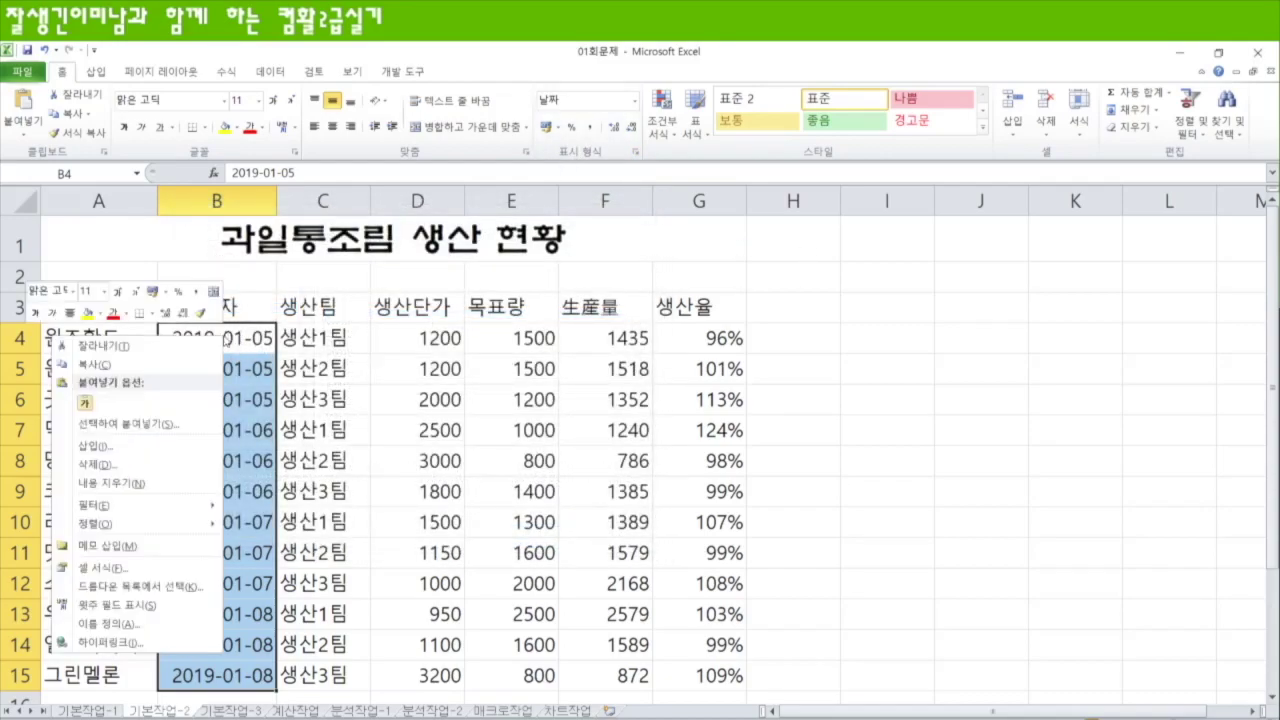
{"action": "left_click", "coordinate": [122, 568]}
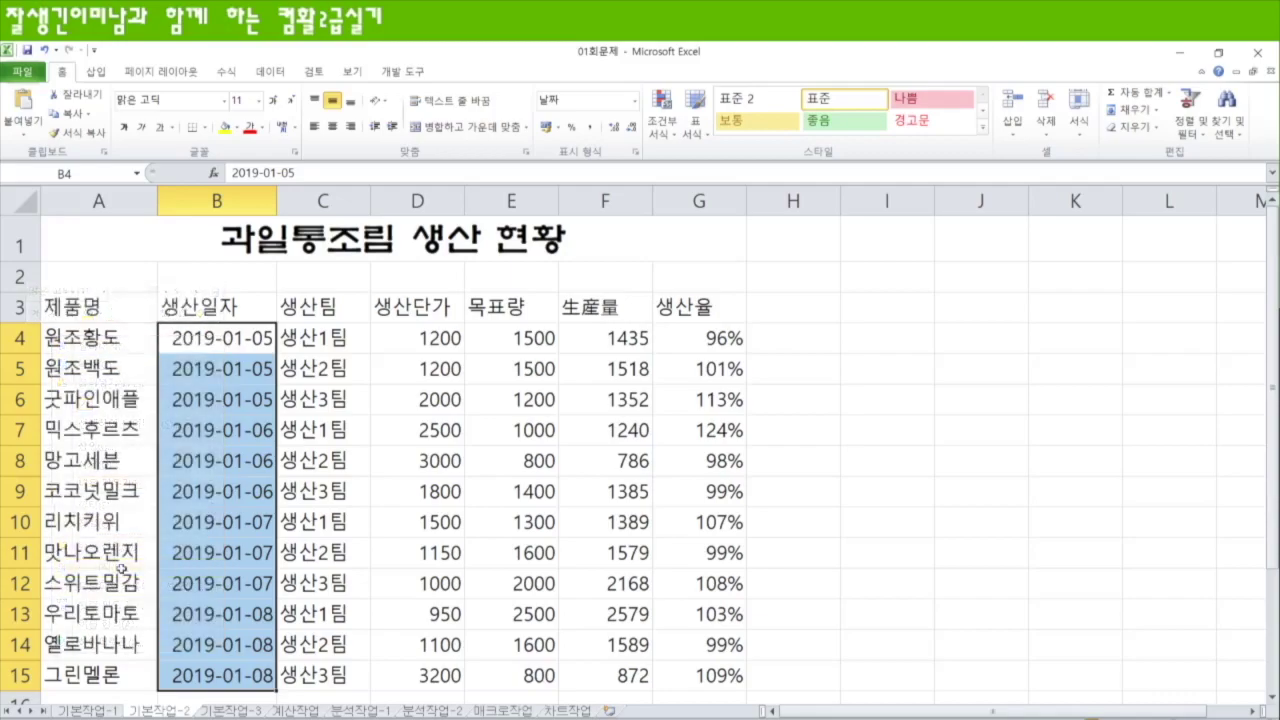
{"action": "left_click", "coordinate": [348, 389]}
Apply the custom number format yyyy년 mm월 dd일 to the 생산일자 dates in B4:B15
{"action": "key", "text": "ctrl+1"}
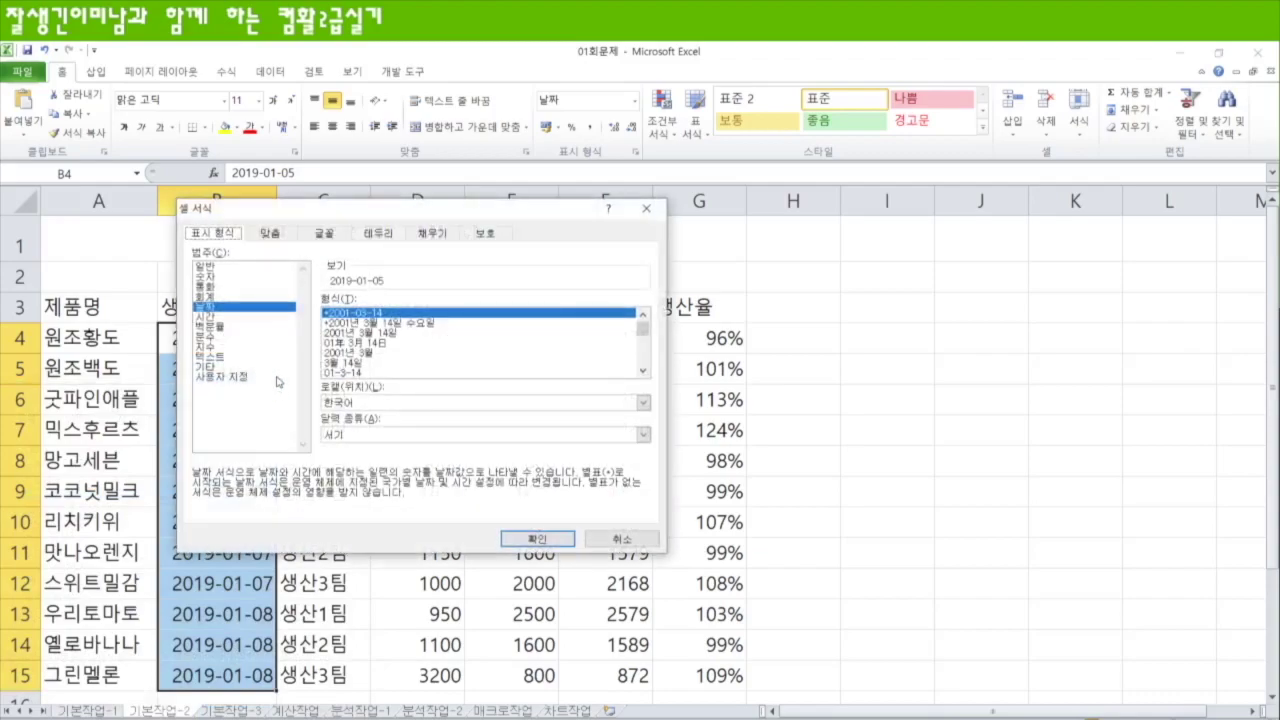
{"action": "left_click_drag", "start_coordinate": [491, 213], "coordinate": [625, 170]}
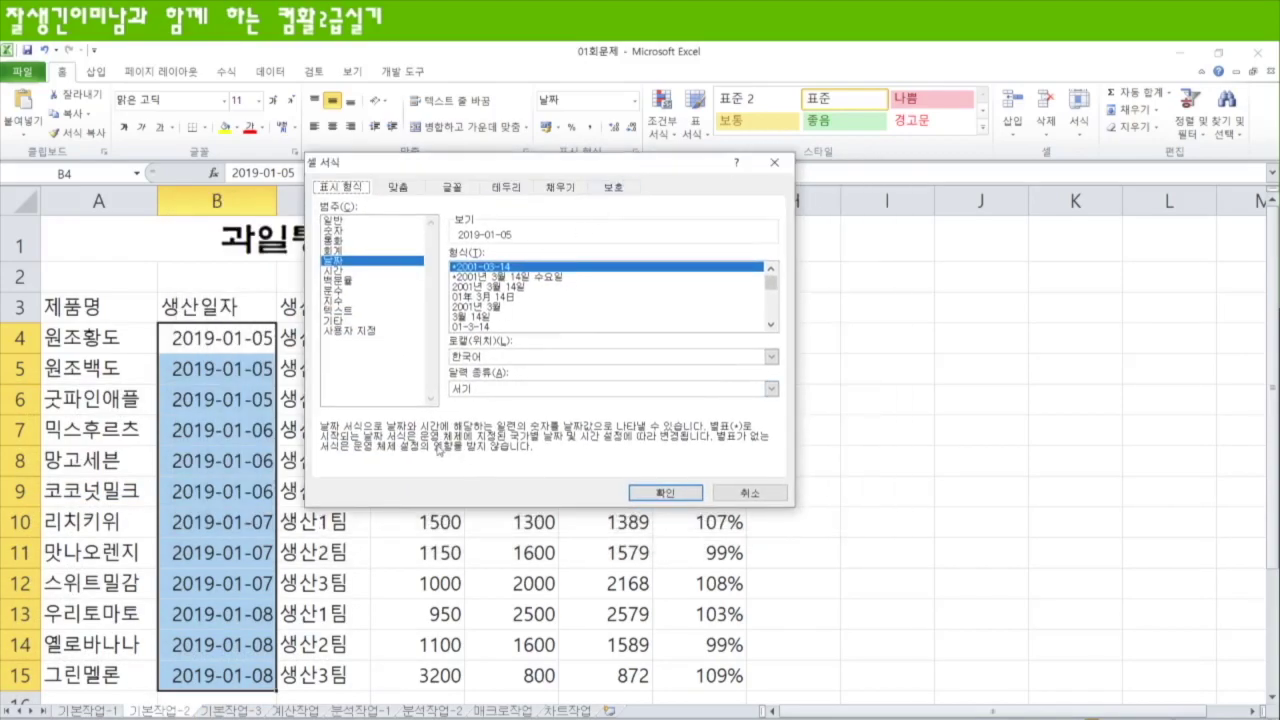
{"action": "left_click", "coordinate": [354, 331]}
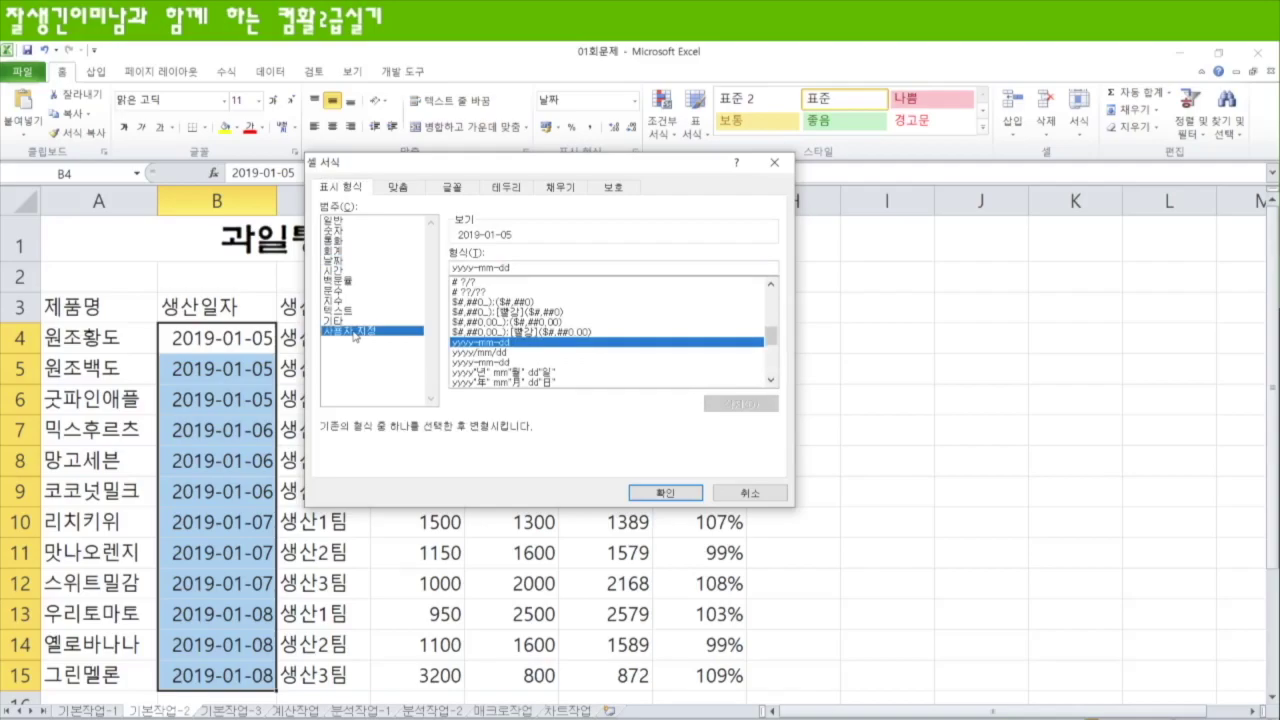
{"action": "left_click_drag", "start_coordinate": [529, 270], "coordinate": [410, 271]}
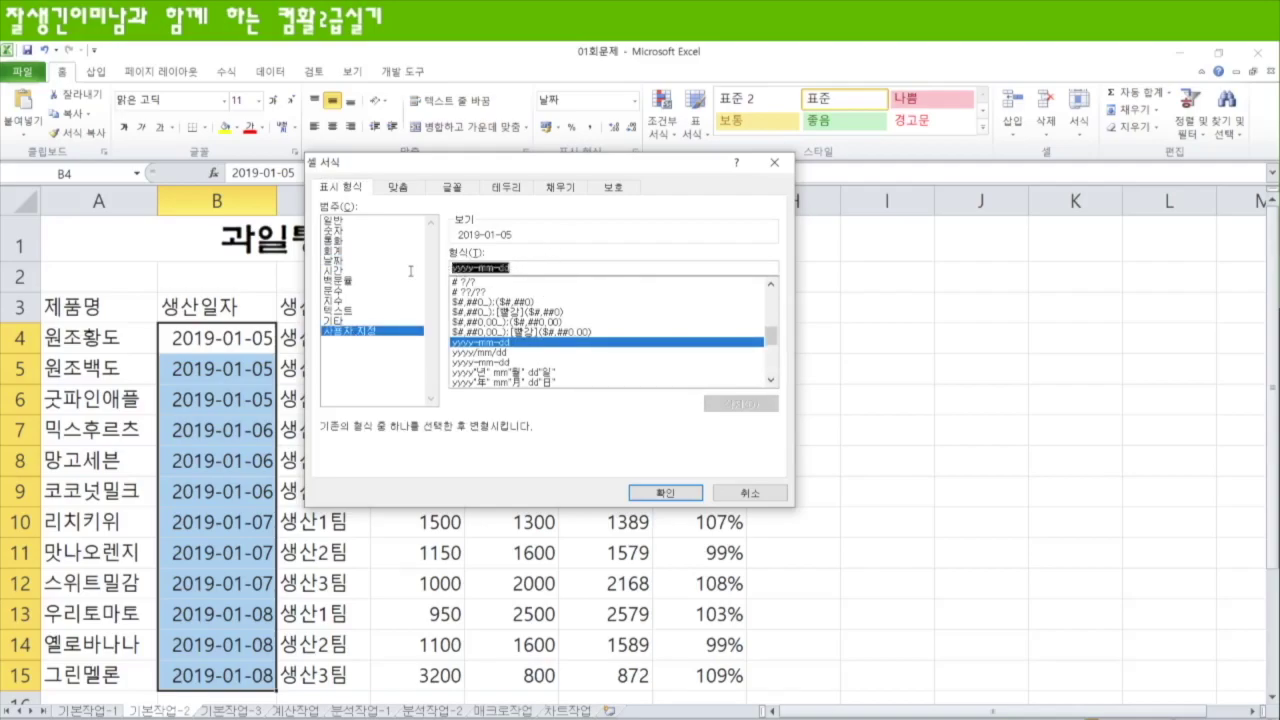
{"action": "type", "text": "yyyy"}
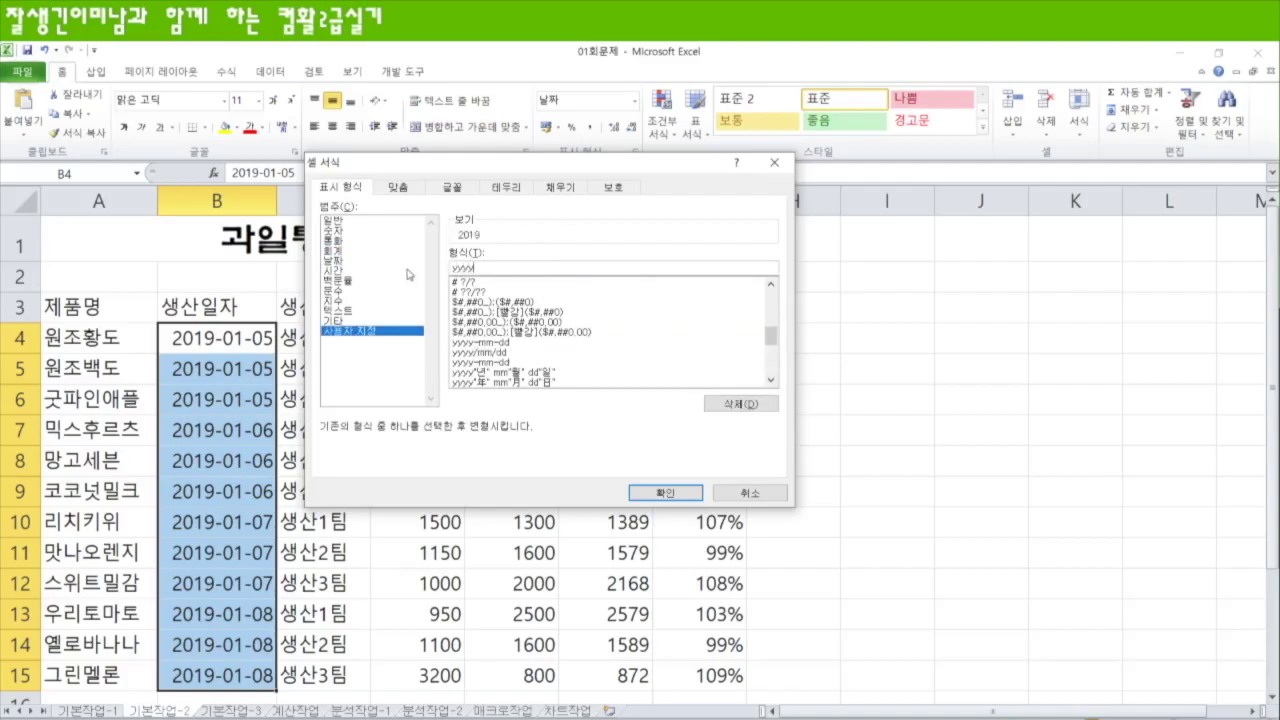
{"action": "type", "text": "susu"}
{"action": "key", "text": "BackSpace"}
{"action": "key", "text": "BackSpace"}
{"action": "key", "text": "BackSpace"}
{"action": "type", "text": "년"}
{"action": "type", "text": " mm워"}
{"action": "type", "text": " dd일"}
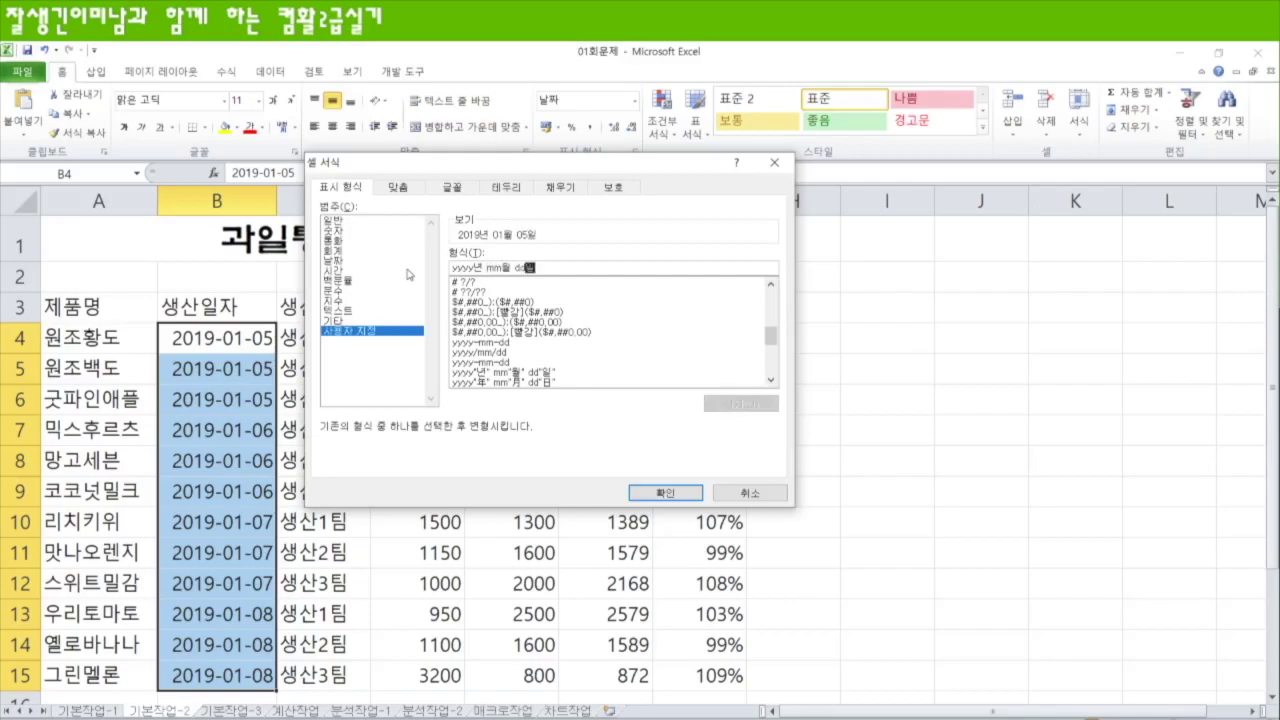
{"action": "key", "text": "Return"}
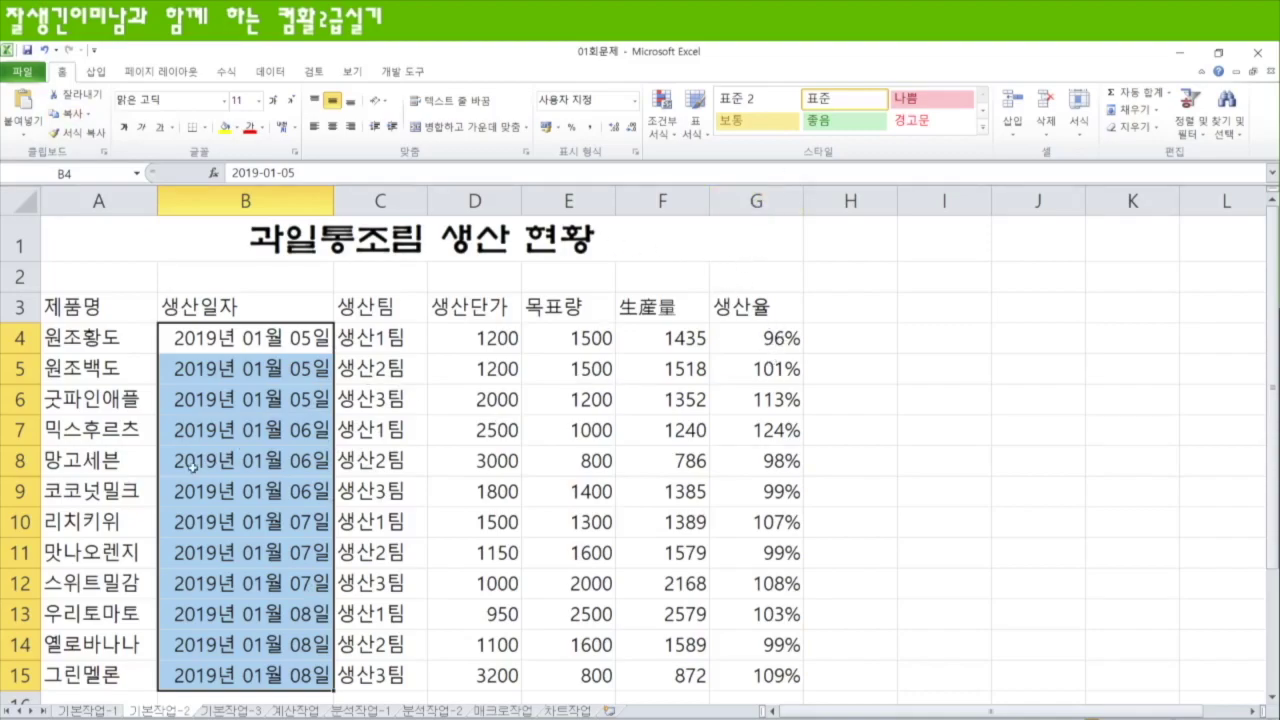
Insert a comment on G7 and replace its default author text with 최대 생산율
{"action": "left_click", "coordinate": [762, 430]}
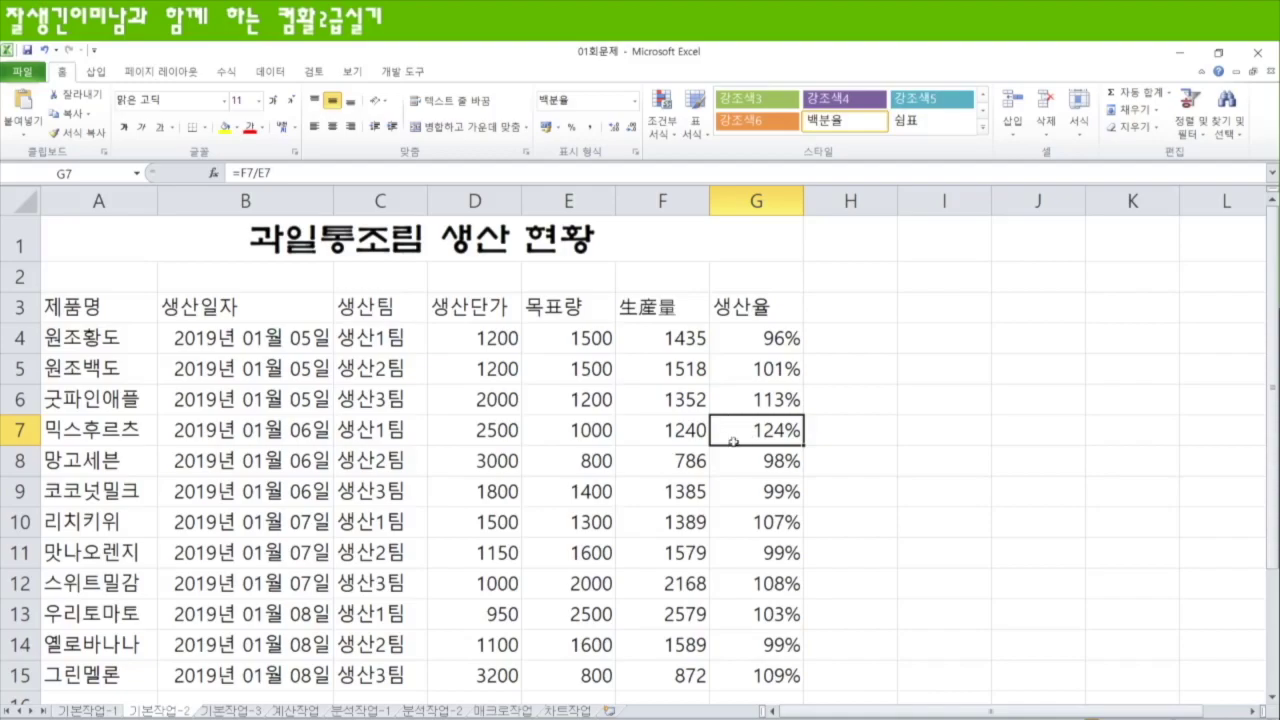
{"action": "right_click", "coordinate": [741, 431]}
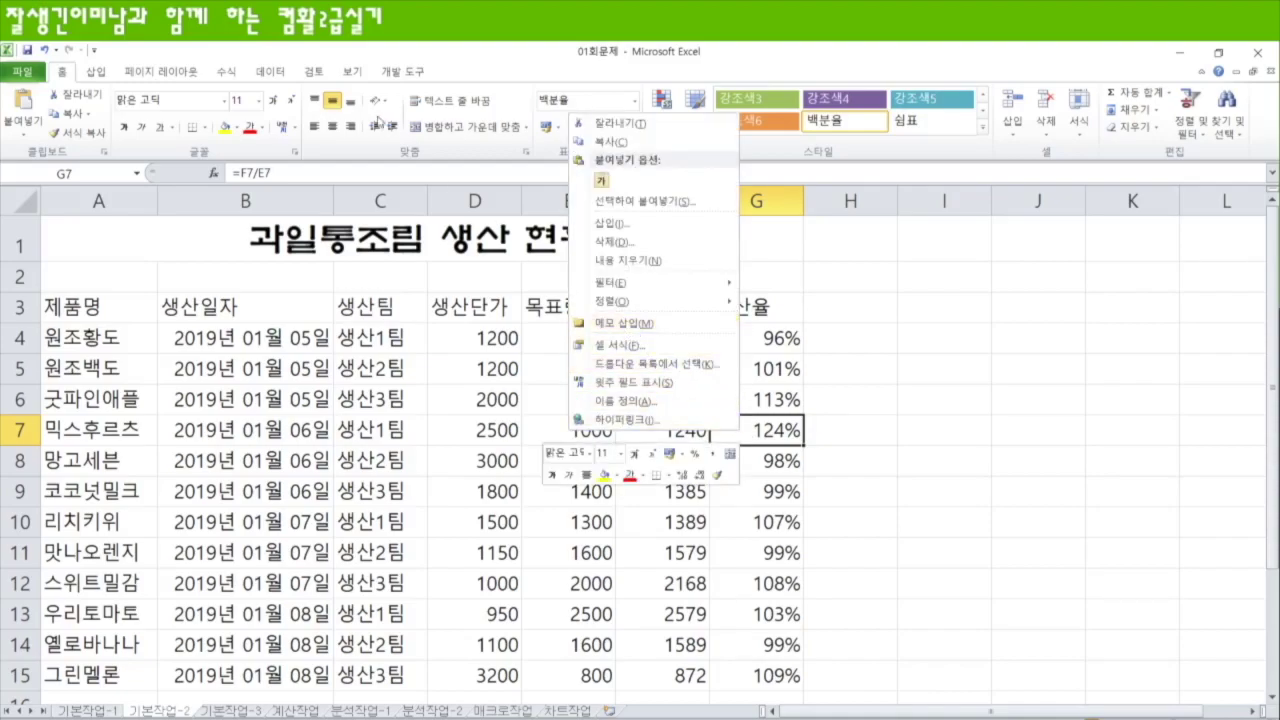
{"action": "left_click", "coordinate": [313, 72]}
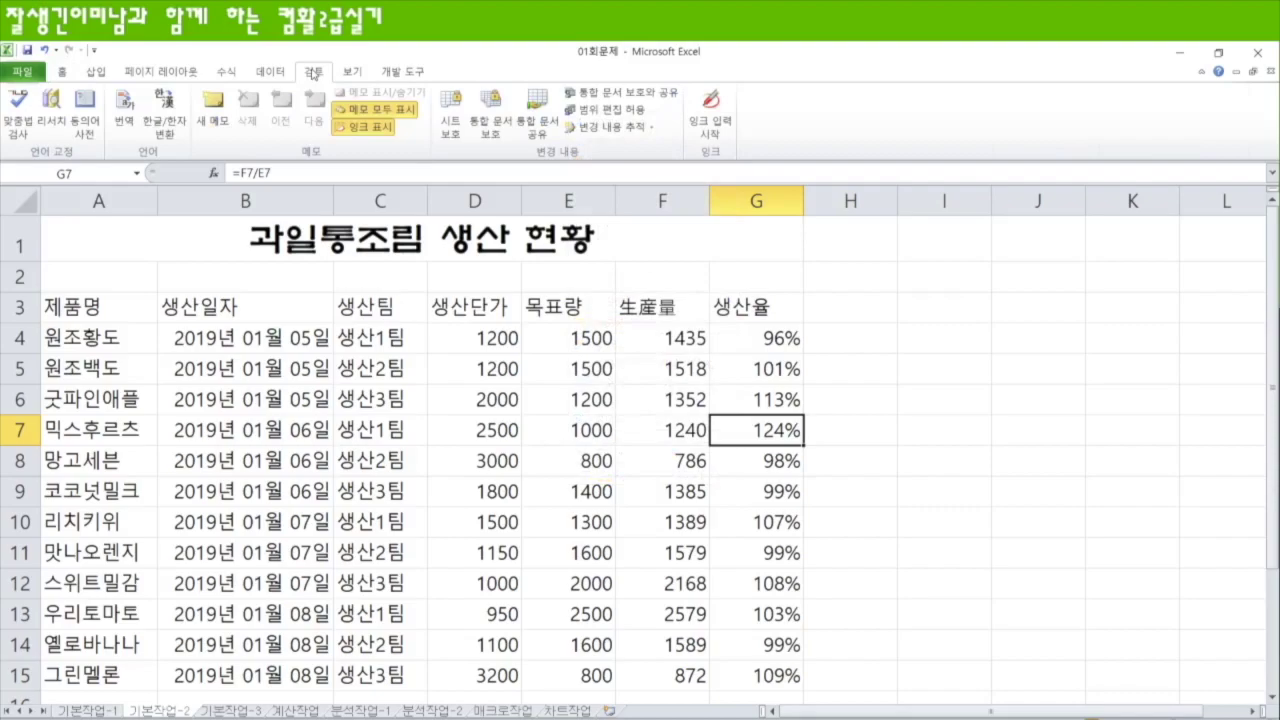
{"action": "left_click", "coordinate": [218, 104]}
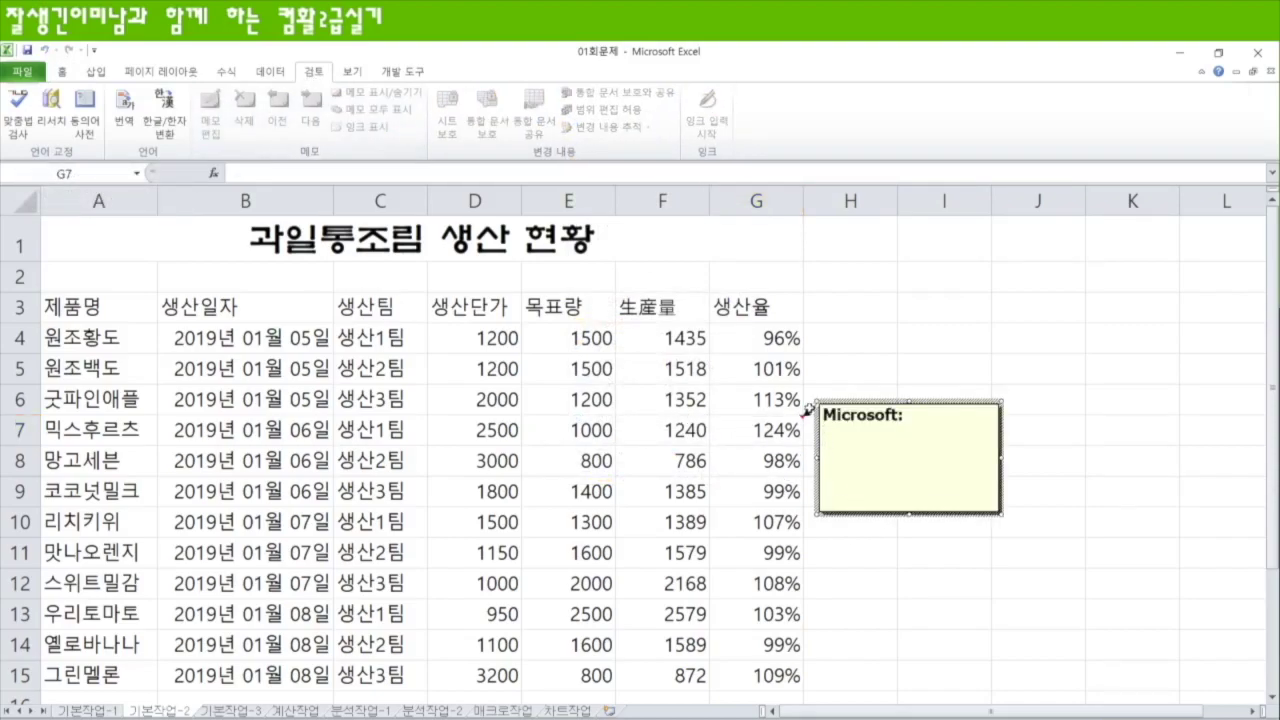
{"action": "left_click_drag", "start_coordinate": [841, 430], "coordinate": [820, 412]}
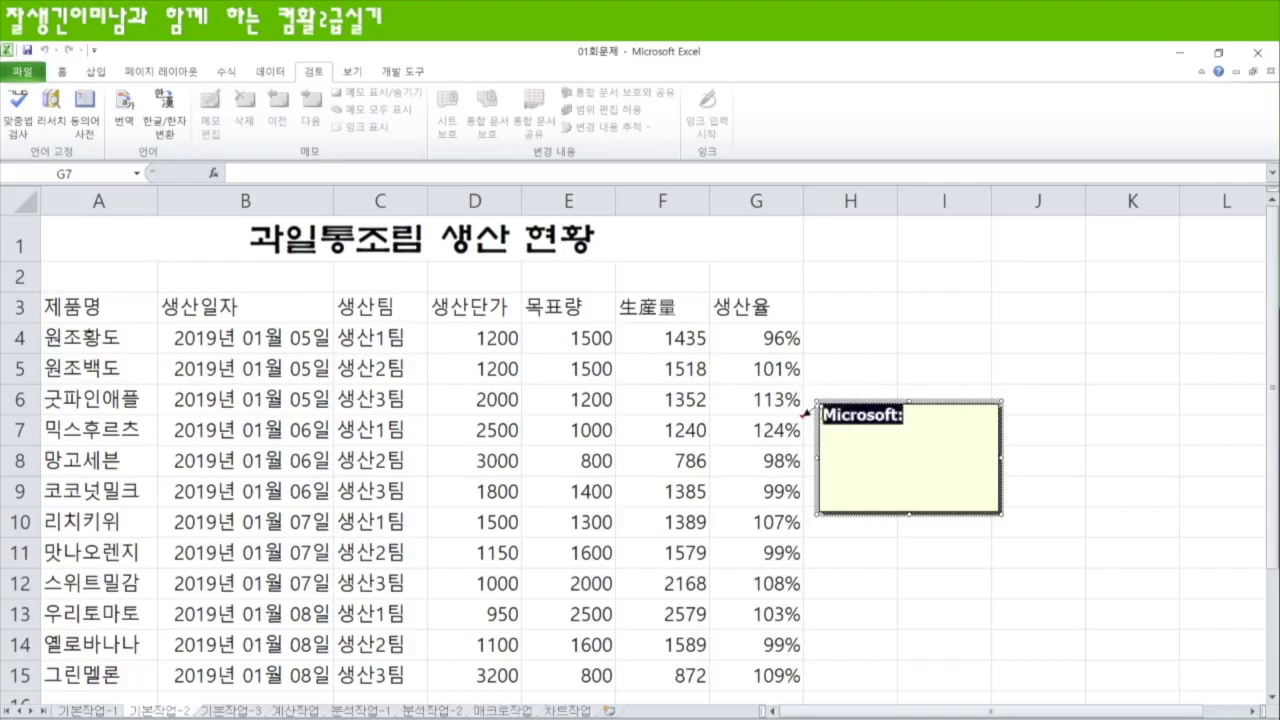
{"action": "type", "text": "초"}
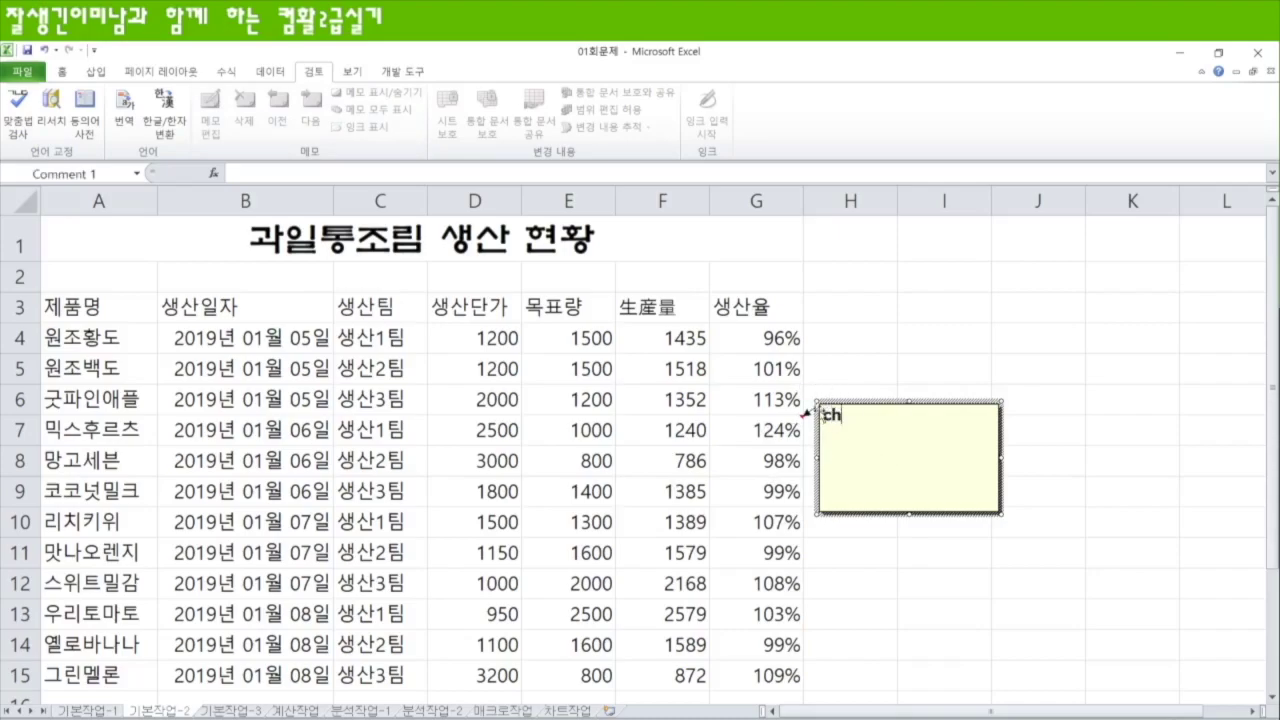
{"action": "type", "text": "최대 "}
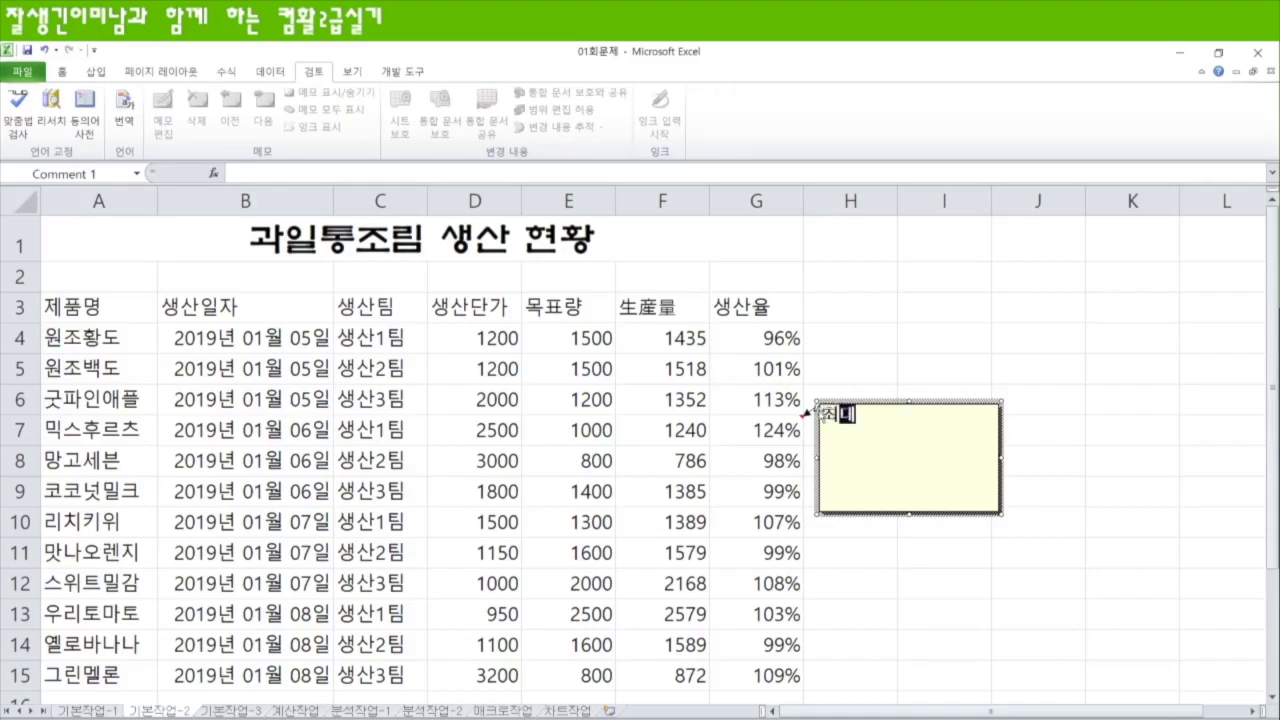
{"action": "type", "text": "생산율"}
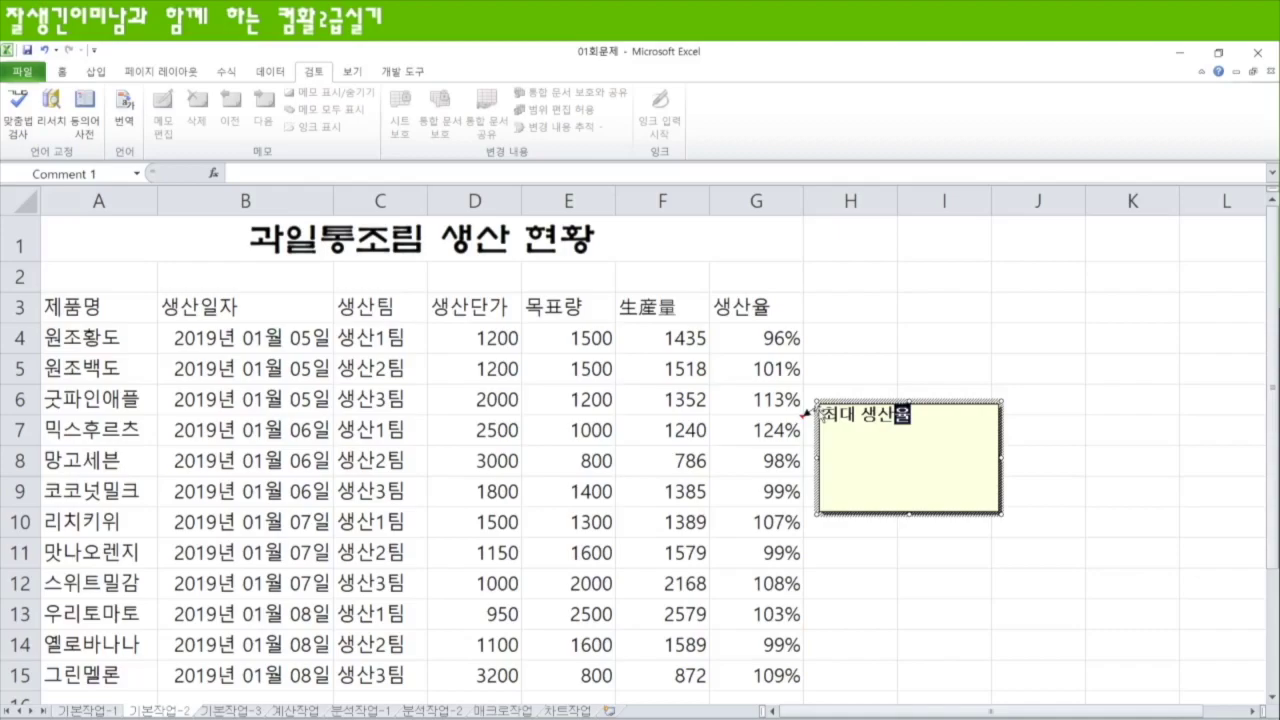
Set the font of the G7 comment box to 맑은 고딕 at size 11
{"action": "left_click", "coordinate": [877, 399]}
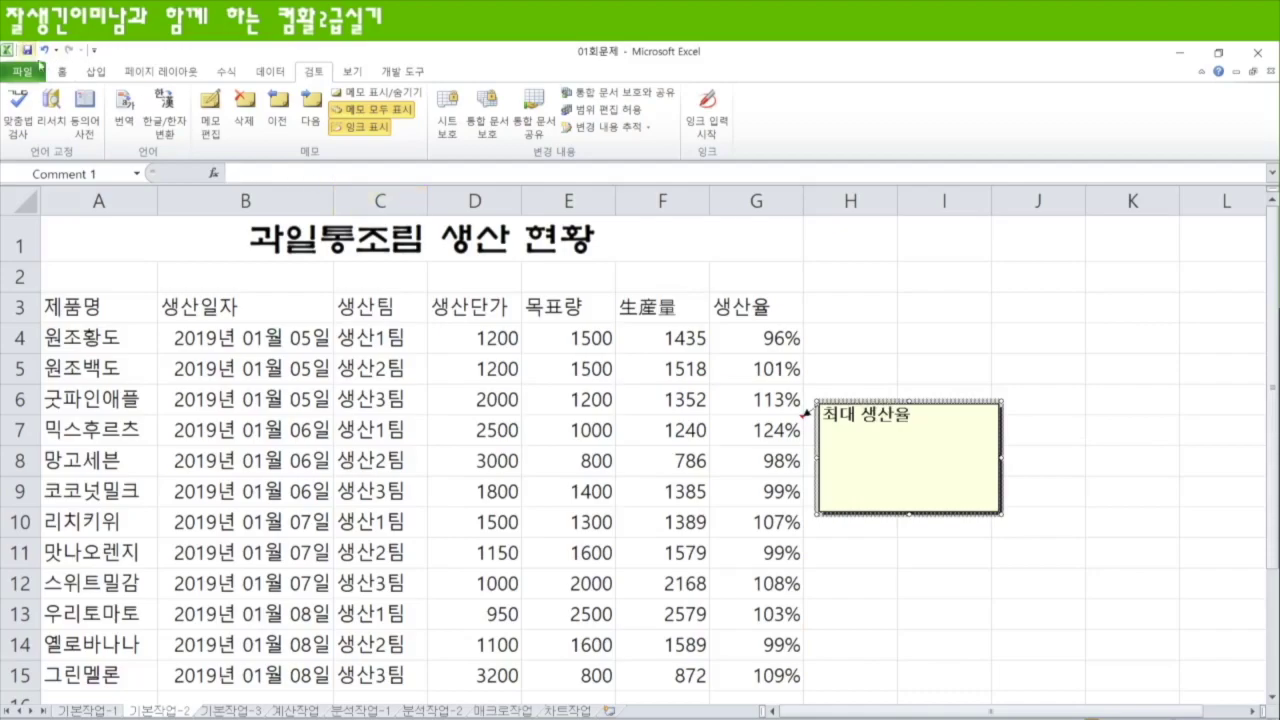
{"action": "left_click", "coordinate": [63, 73]}
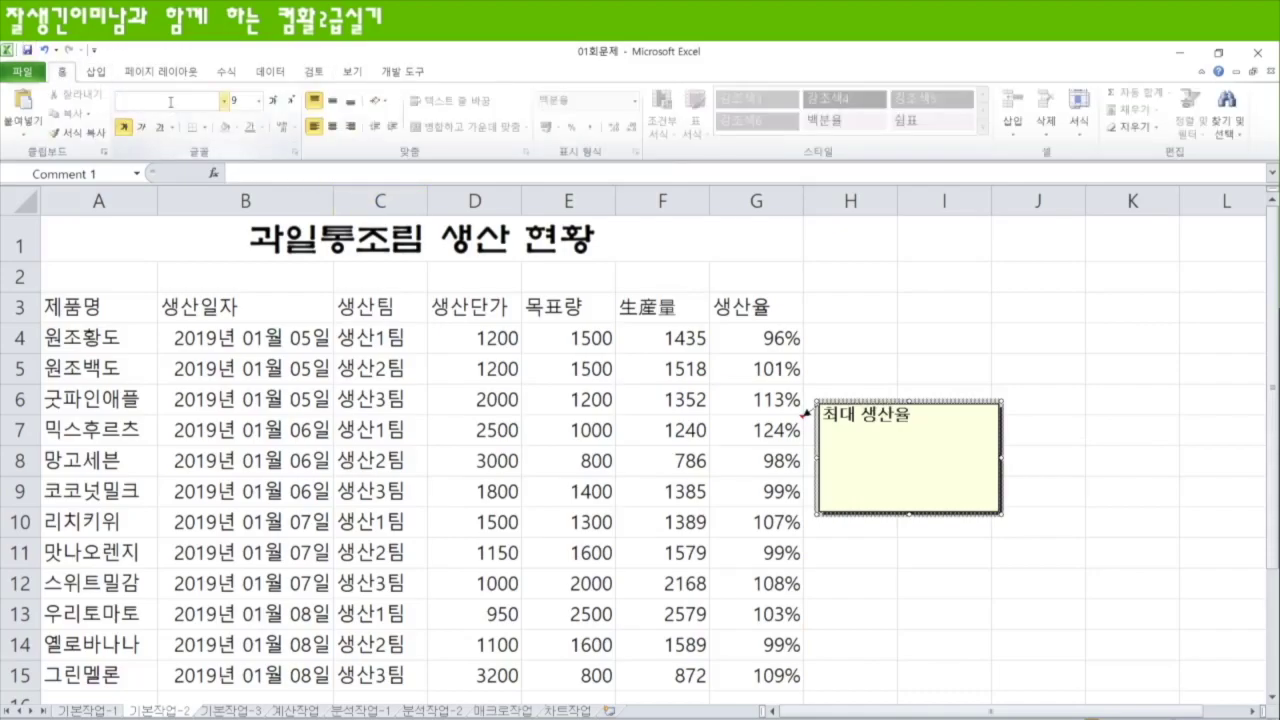
{"action": "left_click", "coordinate": [170, 102]}
{"action": "type", "text": "맑은 고딕"}
{"action": "key", "text": "Return"}
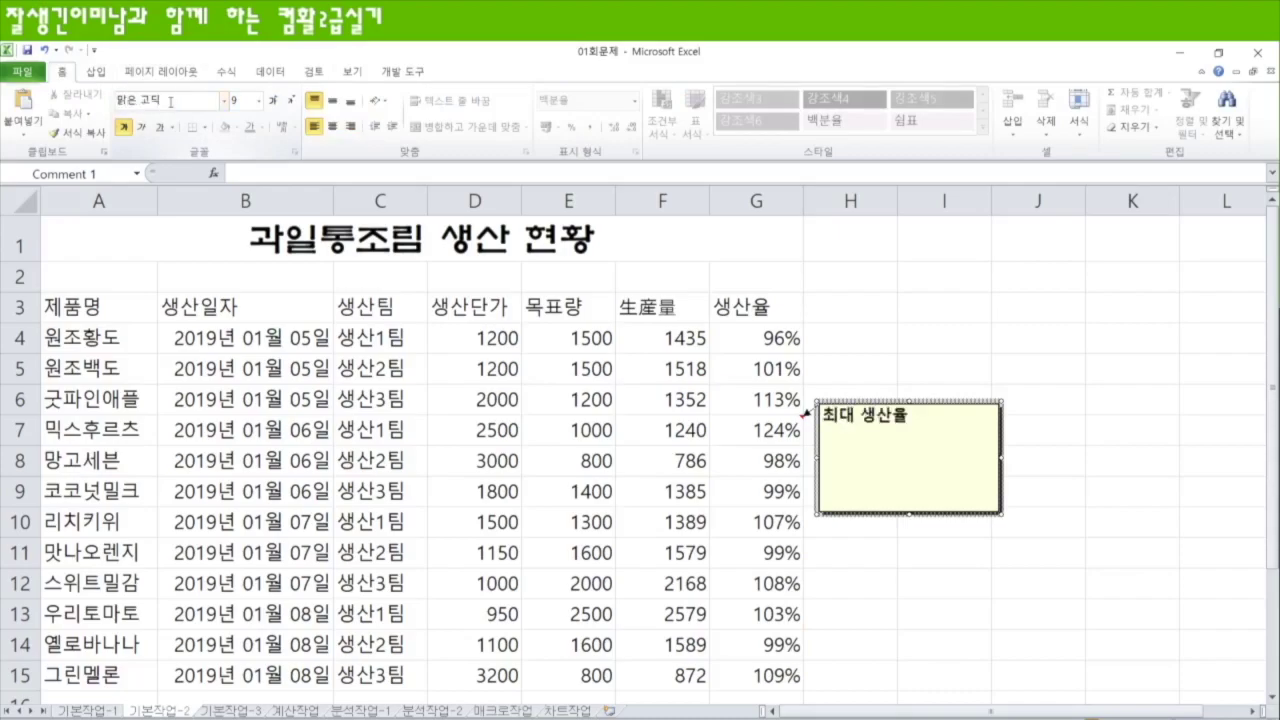
{"action": "left_click_drag", "start_coordinate": [241, 102], "coordinate": [212, 98]}
{"action": "double_click", "coordinate": [229, 101]}
{"action": "type", "text": "11"}
{"action": "key", "text": "Return"}
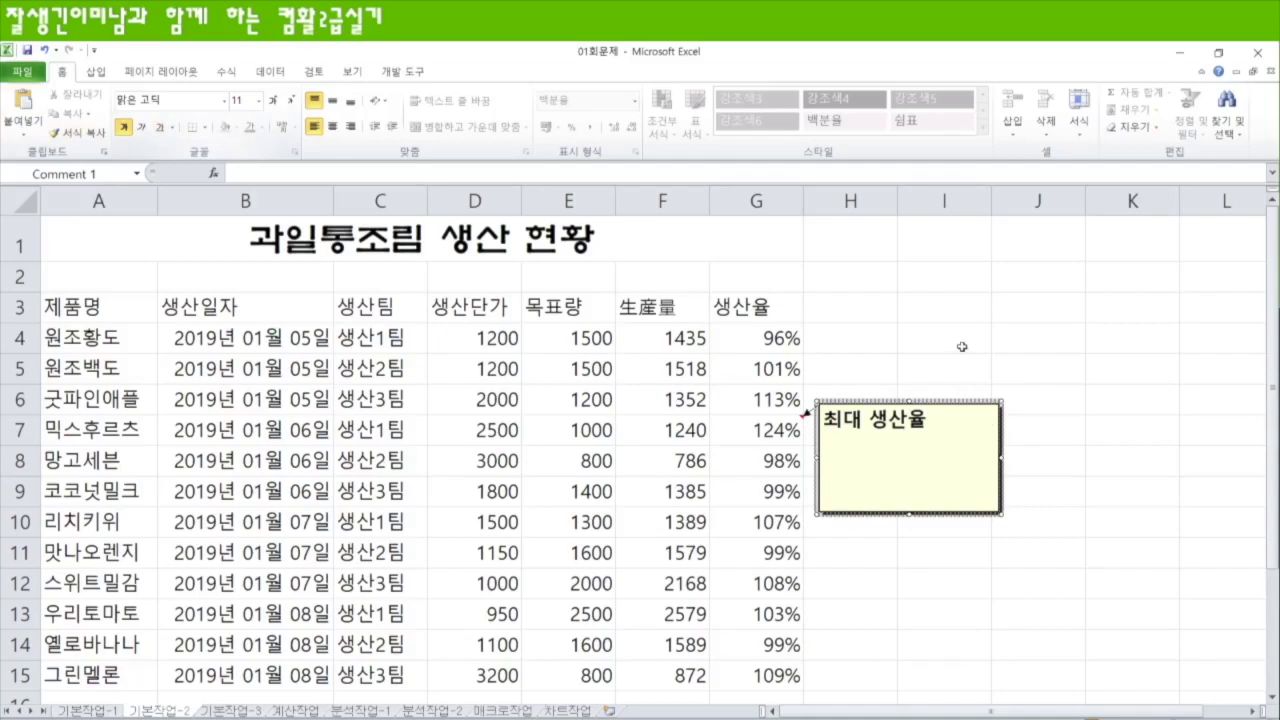
Fill the G7 comment box with yellow in its comment formatting and deselect the comment
{"action": "right_click", "coordinate": [940, 400]}
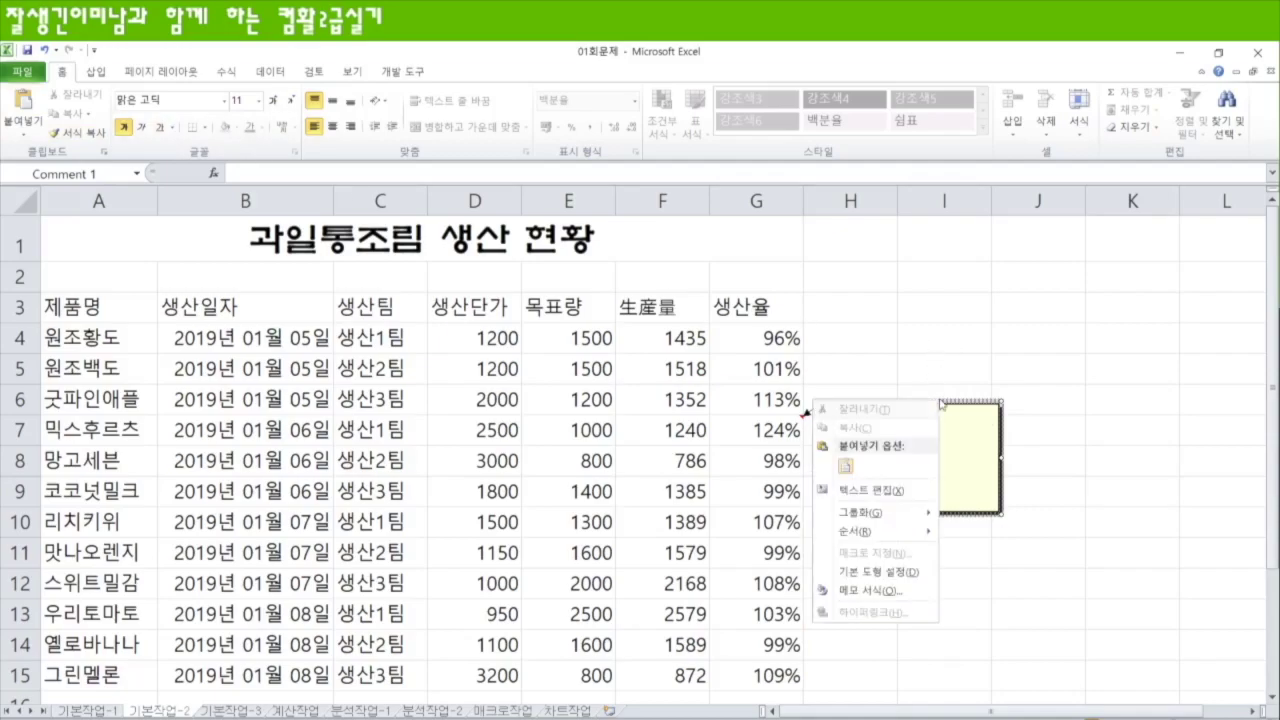
{"action": "left_click", "coordinate": [880, 588]}
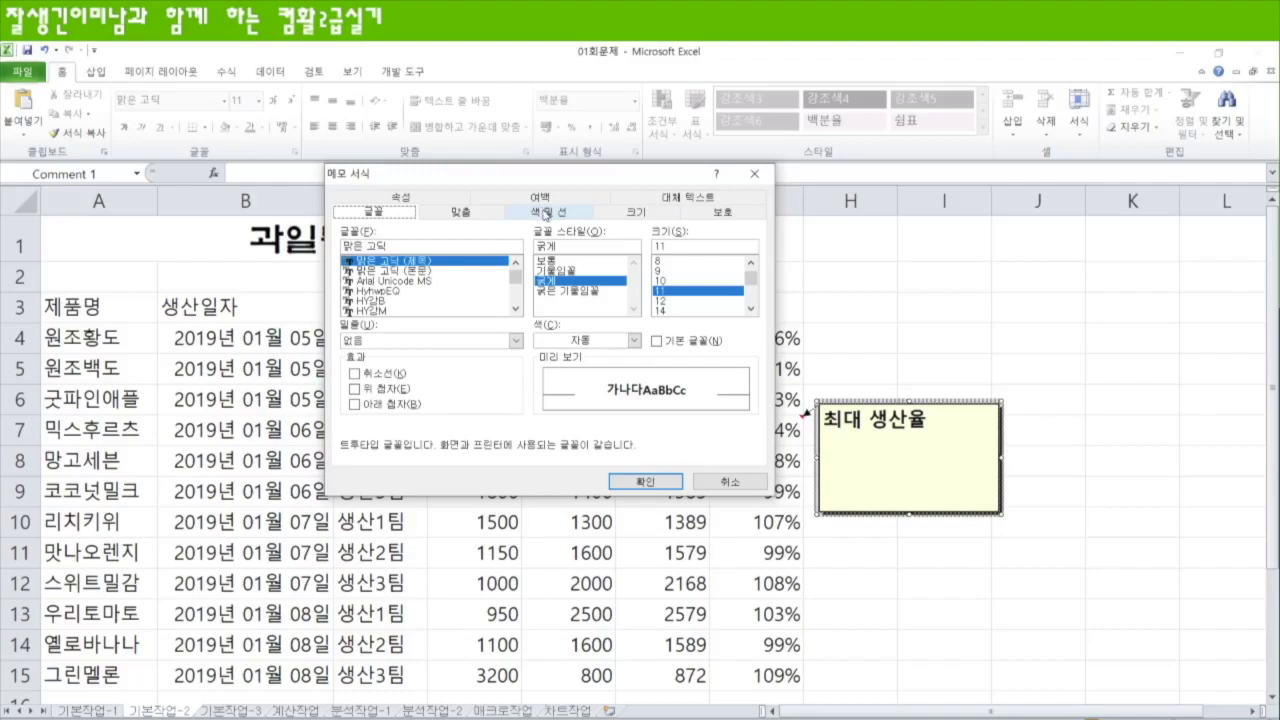
{"action": "left_click", "coordinate": [546, 213]}
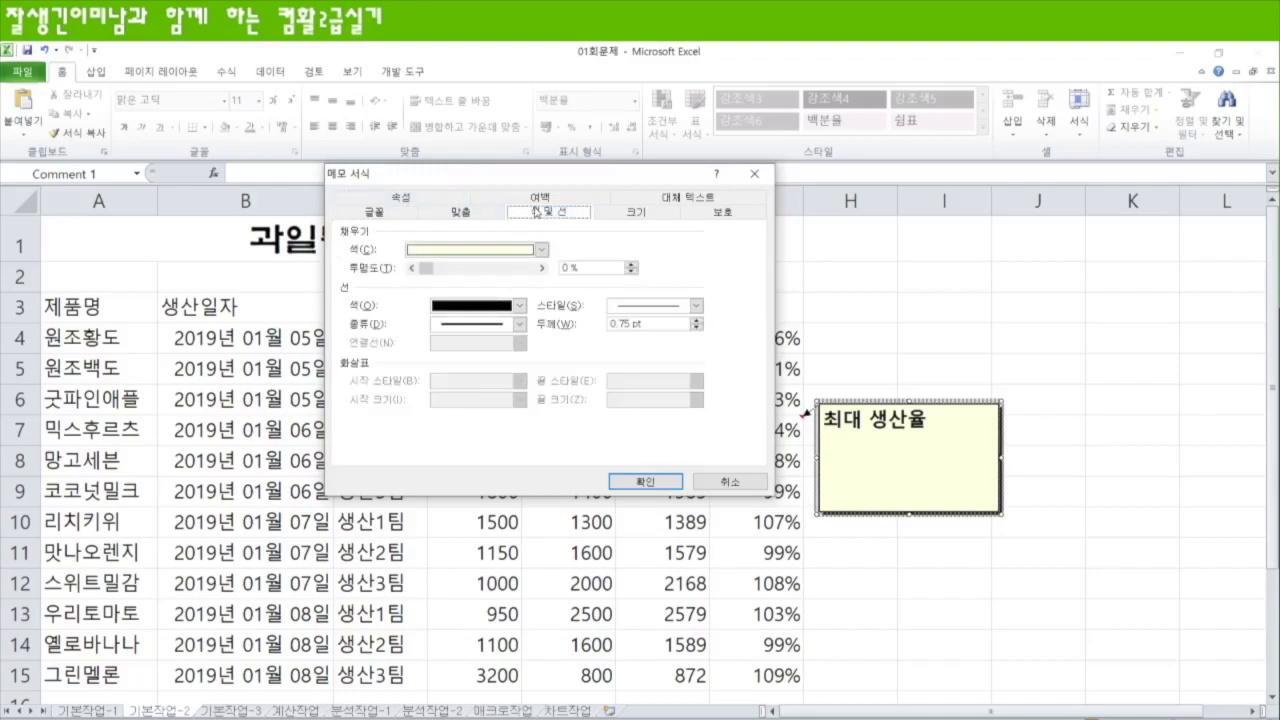
{"action": "left_click", "coordinate": [542, 251]}
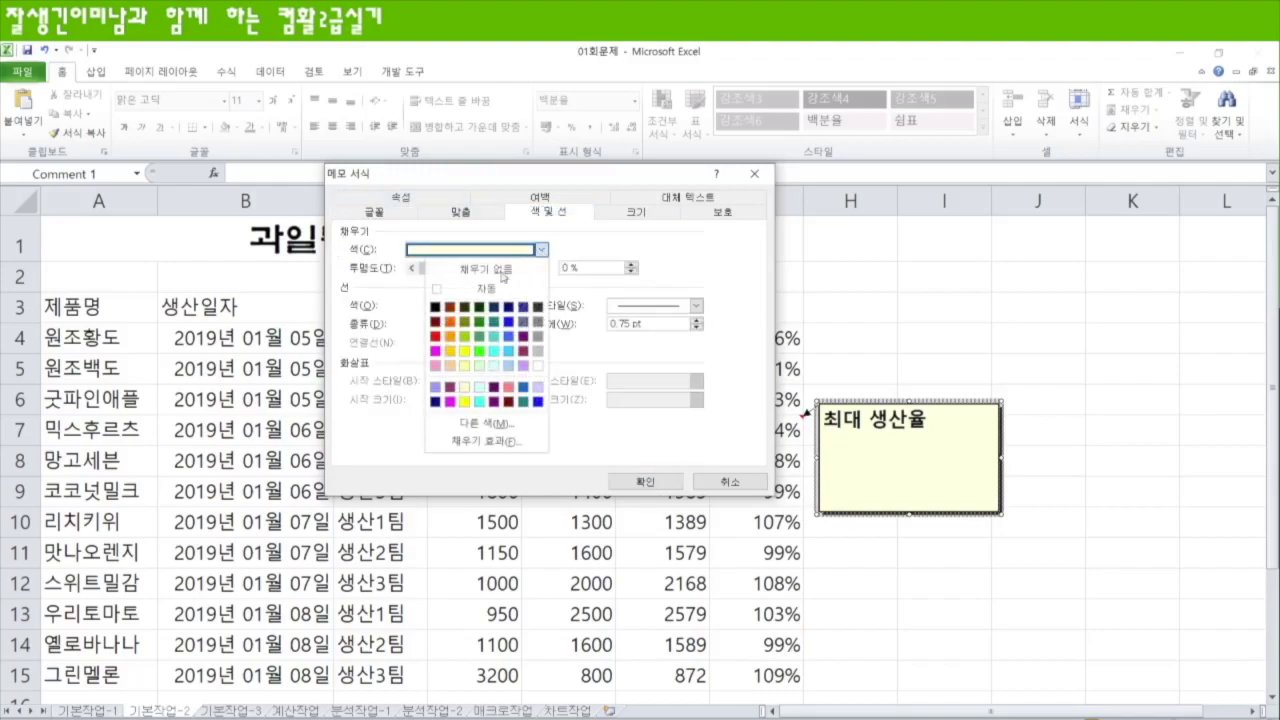
{"action": "left_click", "coordinate": [464, 401]}
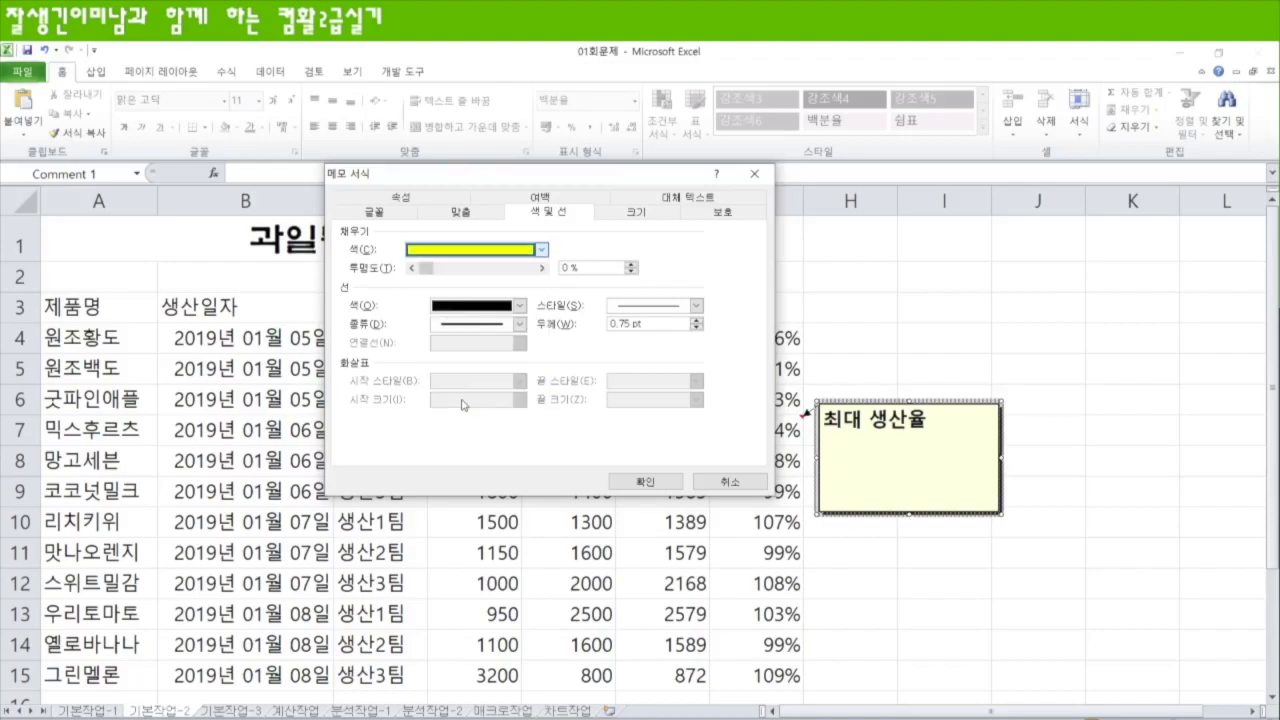
{"action": "left_click", "coordinate": [645, 481]}
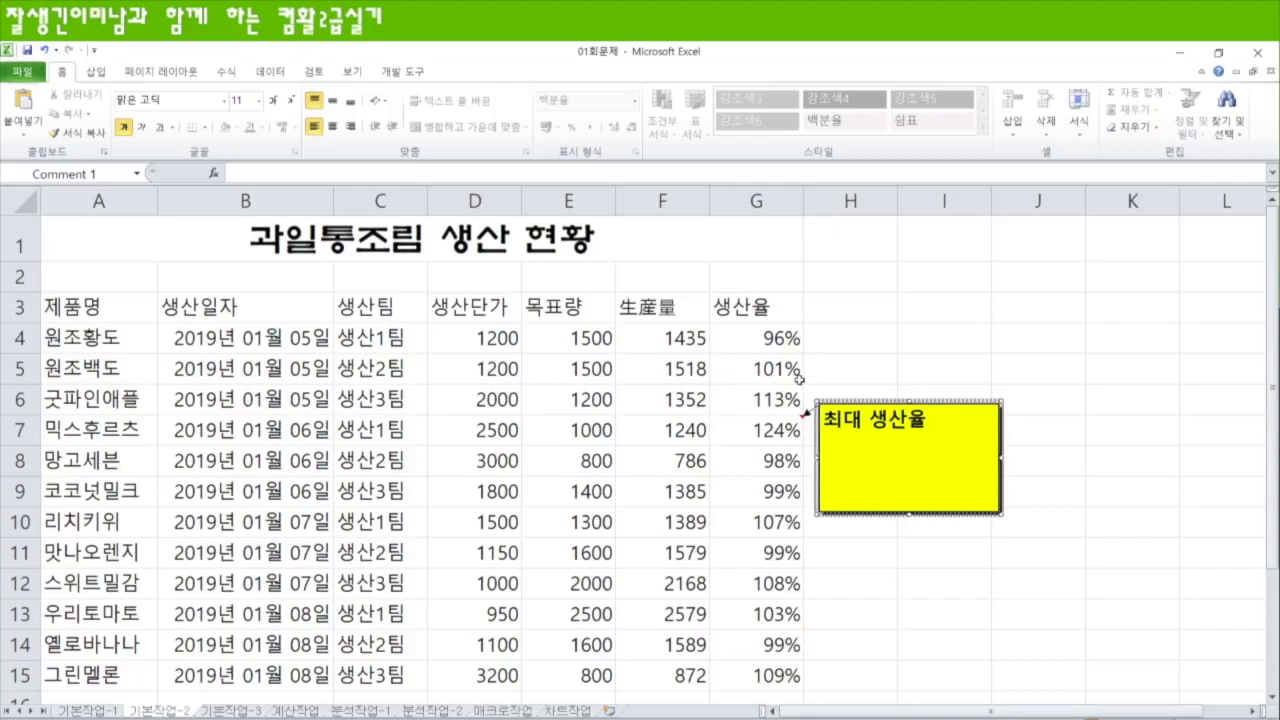
{"action": "left_click", "coordinate": [1032, 350]}
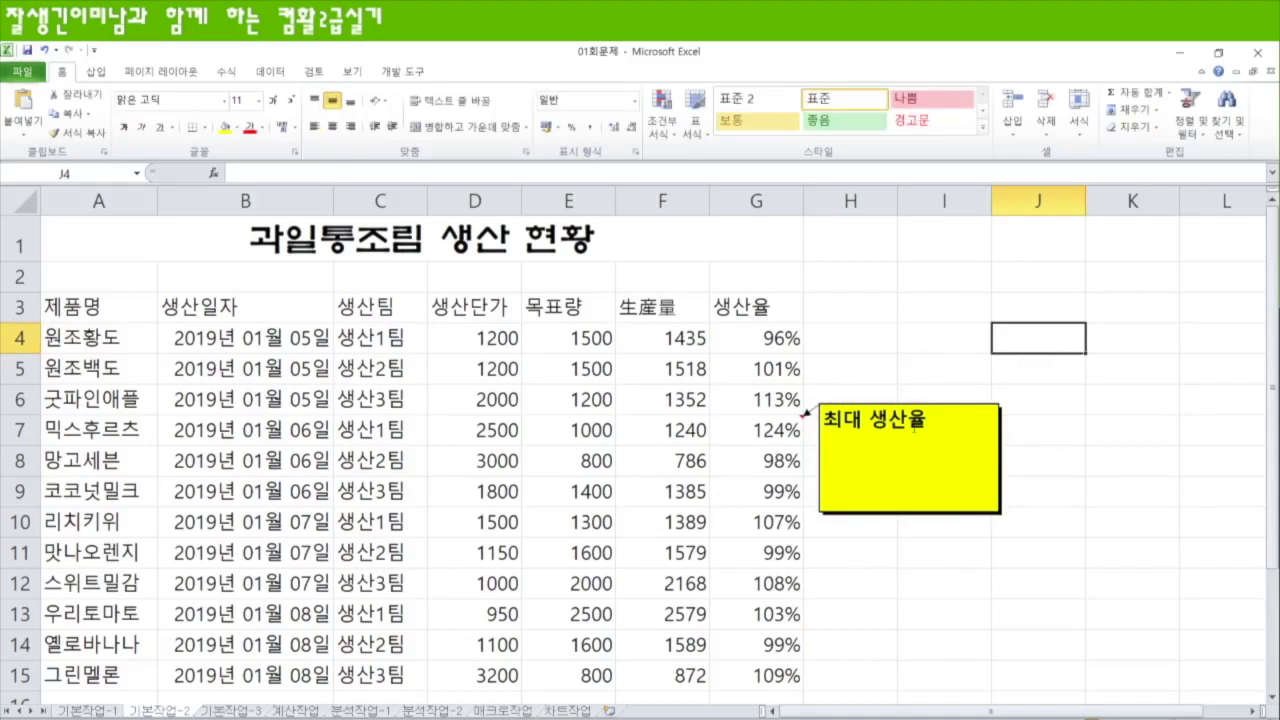
Turn on automatic size (자동 크기) for the G7 comment box so that it fits its text
{"action": "left_click", "coordinate": [902, 404]}
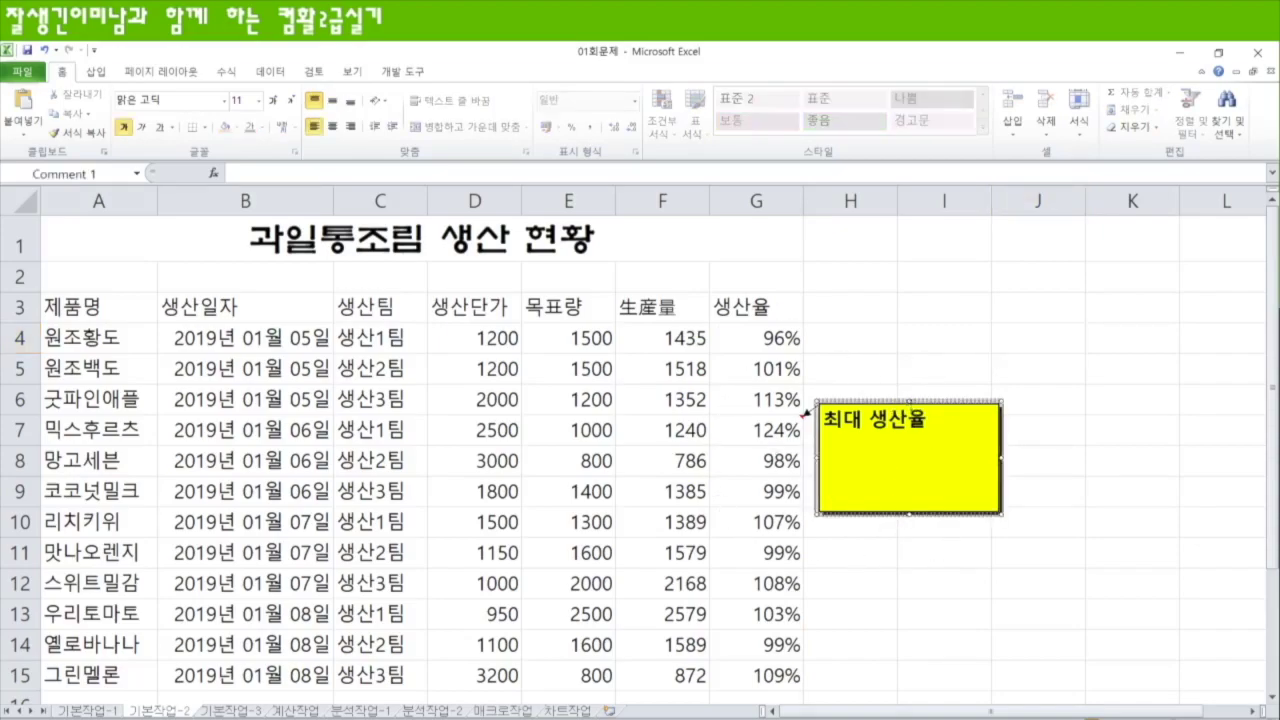
{"action": "right_click", "coordinate": [898, 404]}
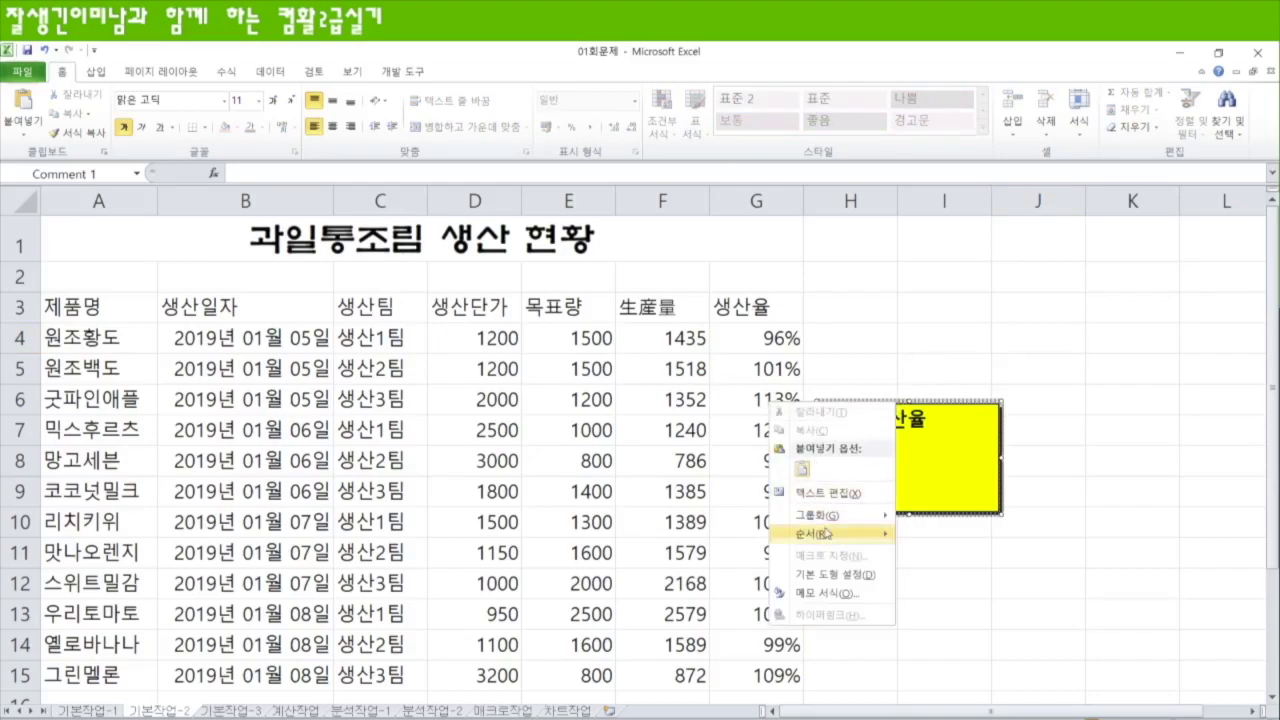
{"action": "left_click", "coordinate": [845, 597]}
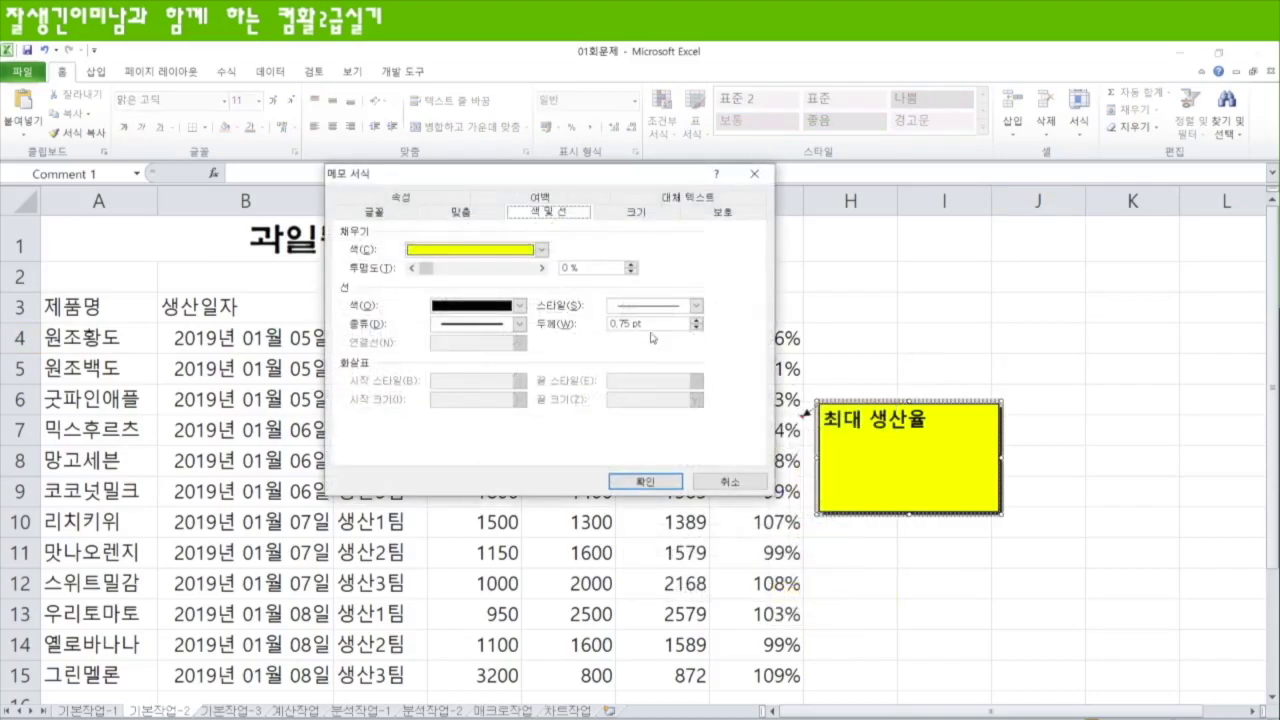
{"action": "left_click", "coordinate": [374, 212]}
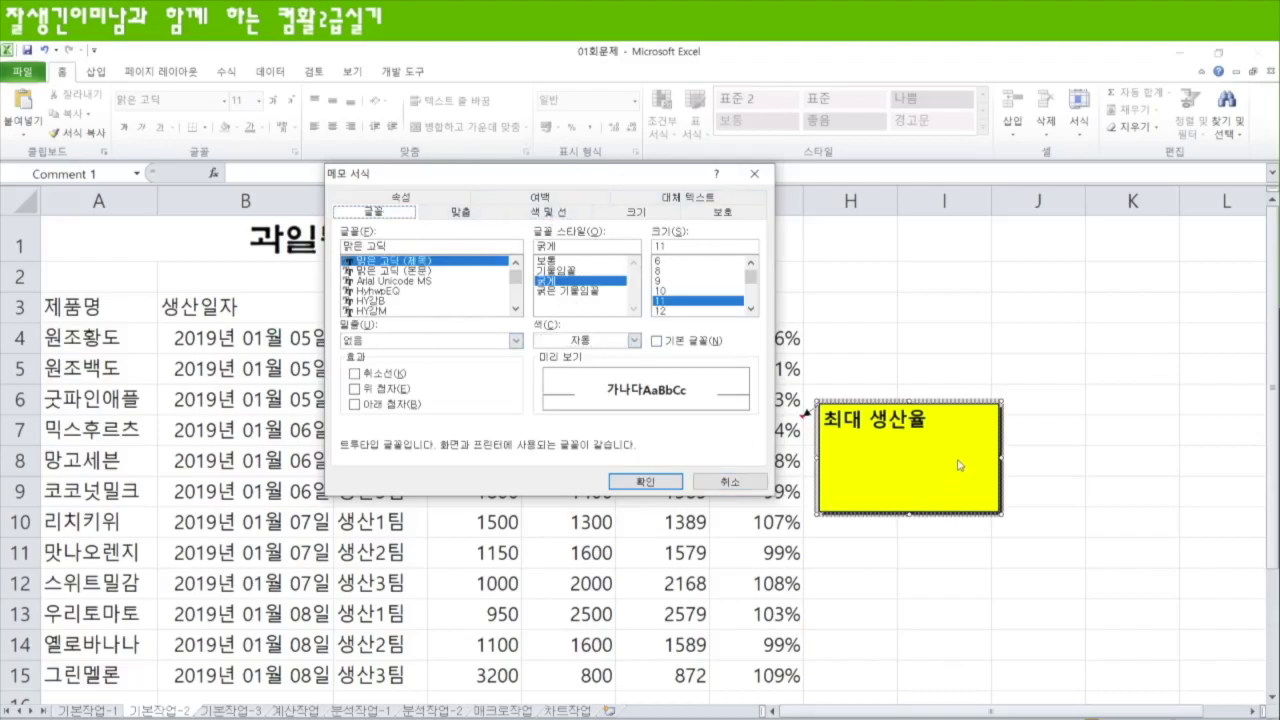
{"action": "left_click", "coordinate": [476, 216]}
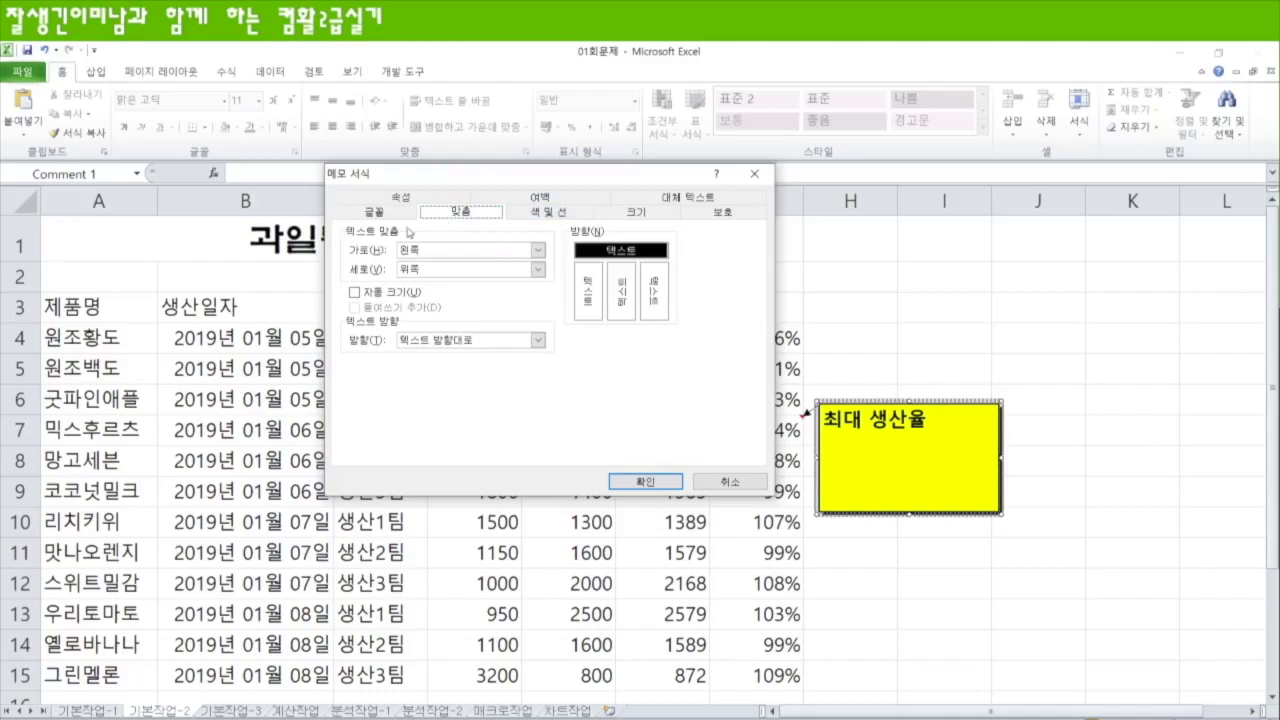
{"action": "left_click", "coordinate": [356, 293]}
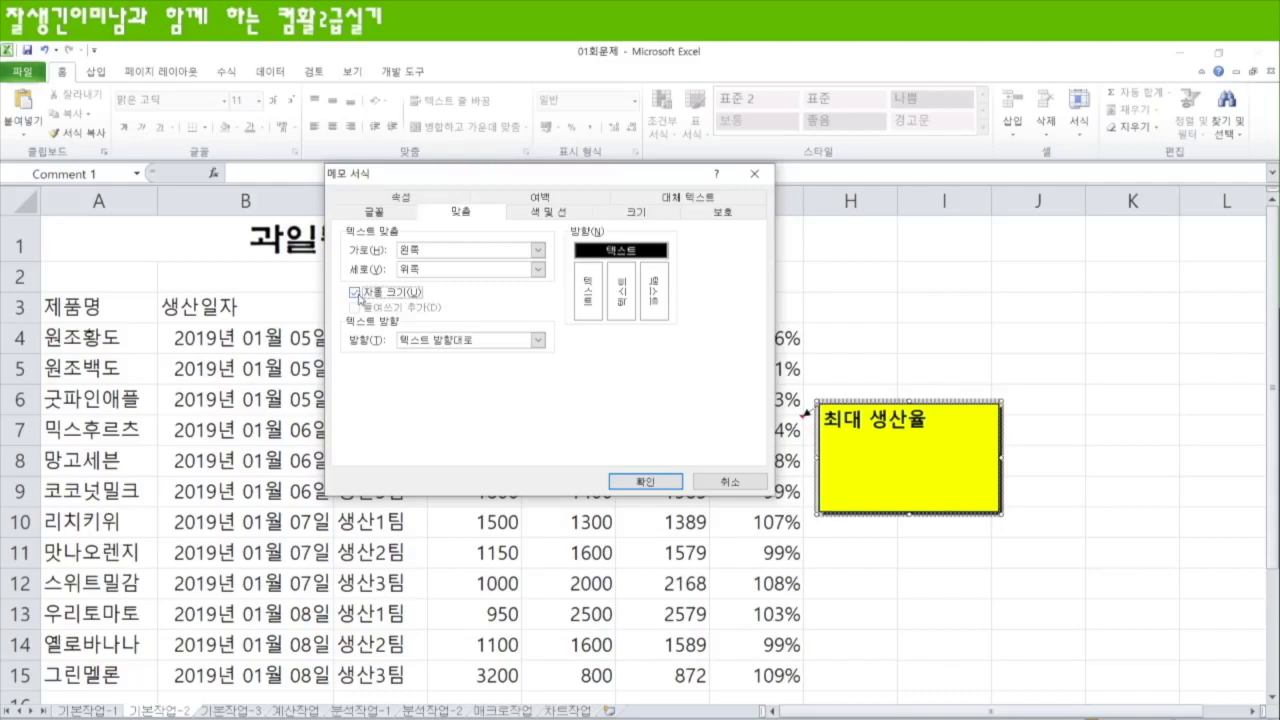
{"action": "left_click", "coordinate": [648, 482]}
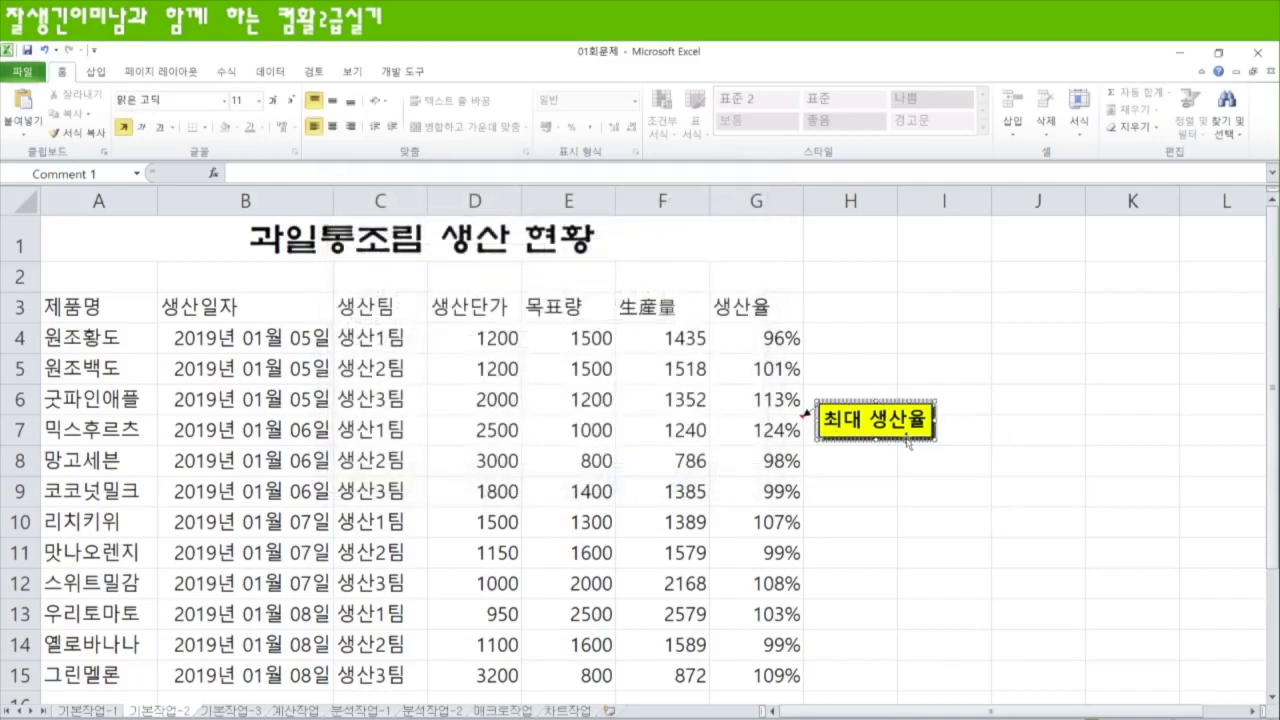
{"action": "left_click", "coordinate": [1010, 370]}
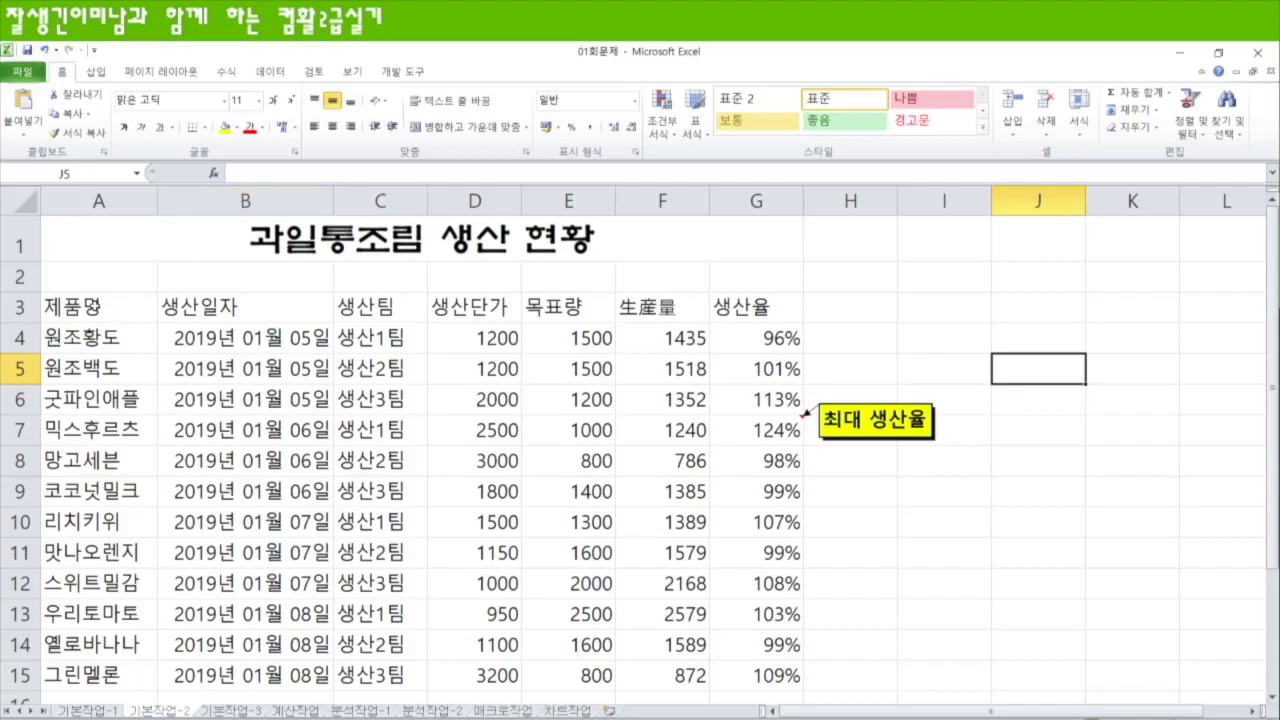
Apply all borders (모든 테두리) and a thick box border (굵은 상자 테두리) to the table A3:G15
{"action": "left_click", "coordinate": [95, 306]}
{"action": "left_click_drag", "start_coordinate": [95, 306], "coordinate": [755, 662]}
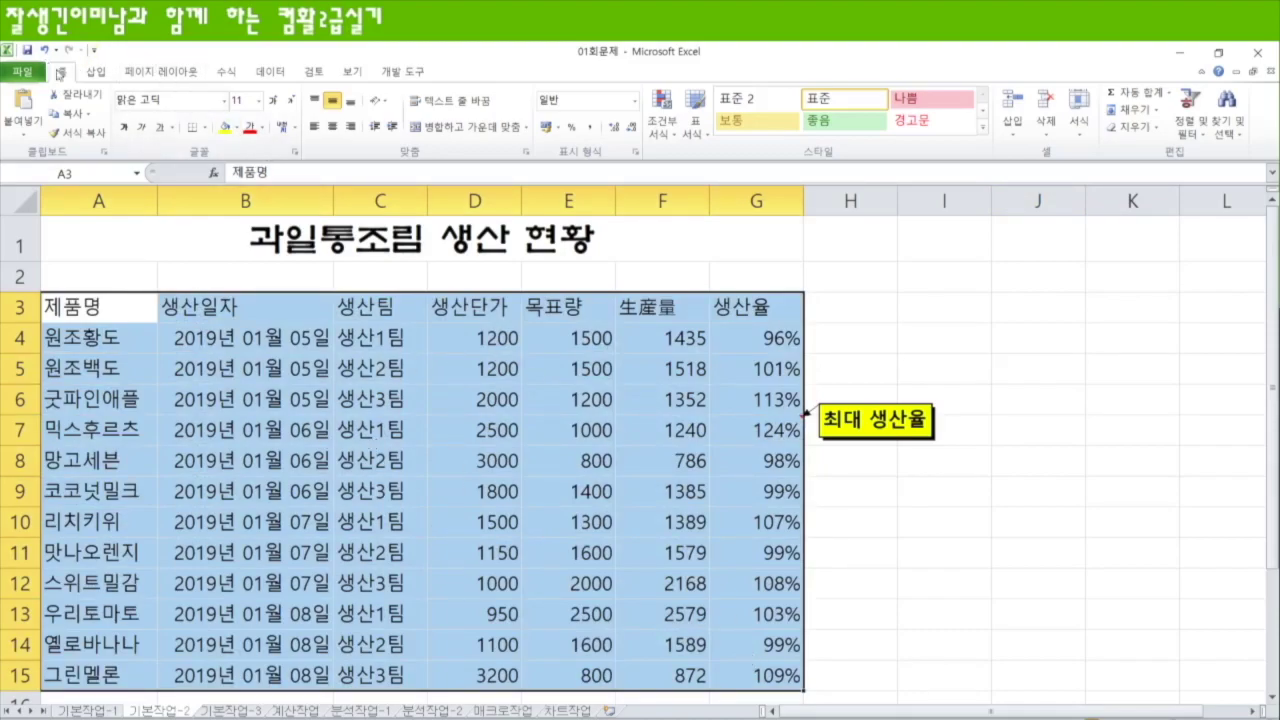
{"action": "left_click", "coordinate": [204, 127]}
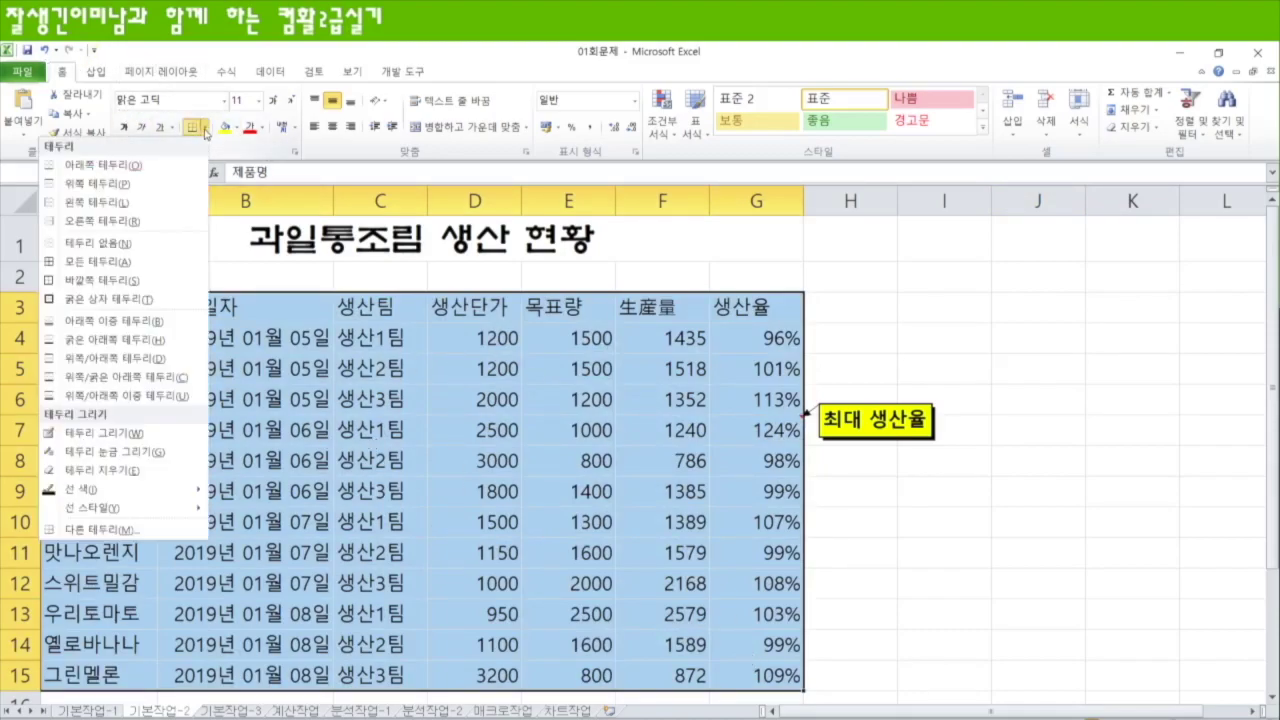
{"action": "left_click", "coordinate": [121, 261]}
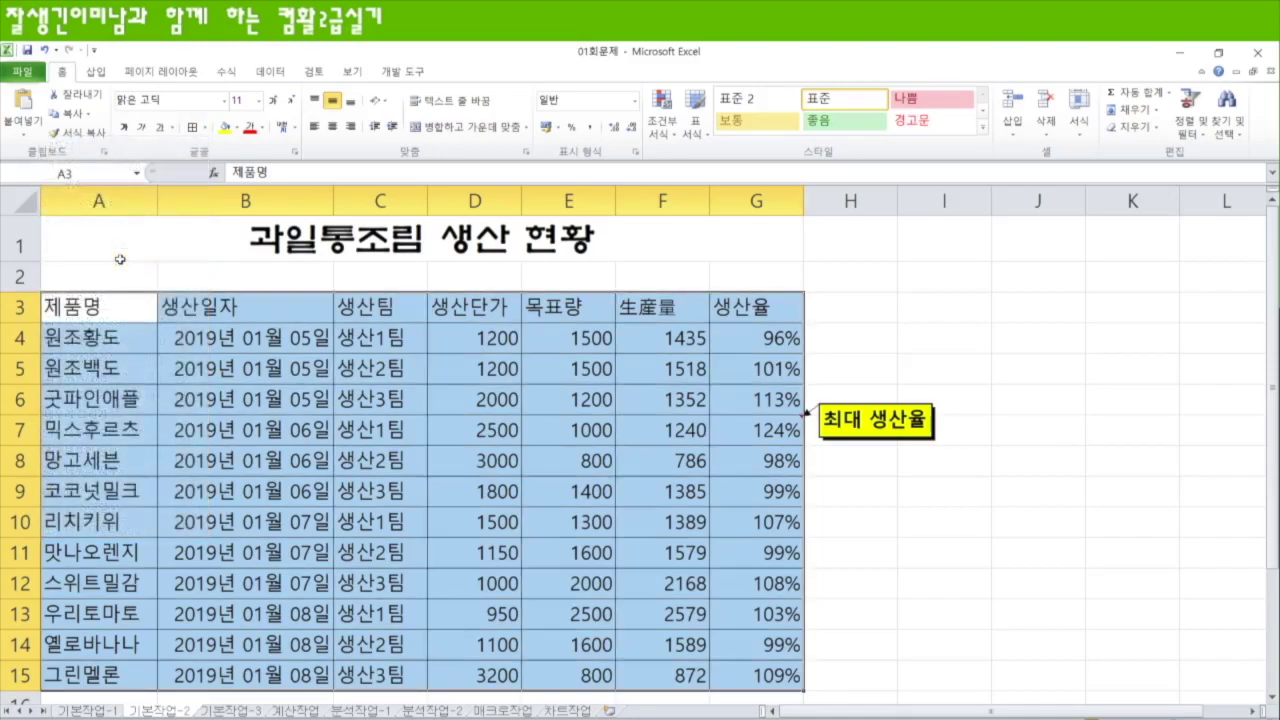
{"action": "left_click", "coordinate": [204, 128]}
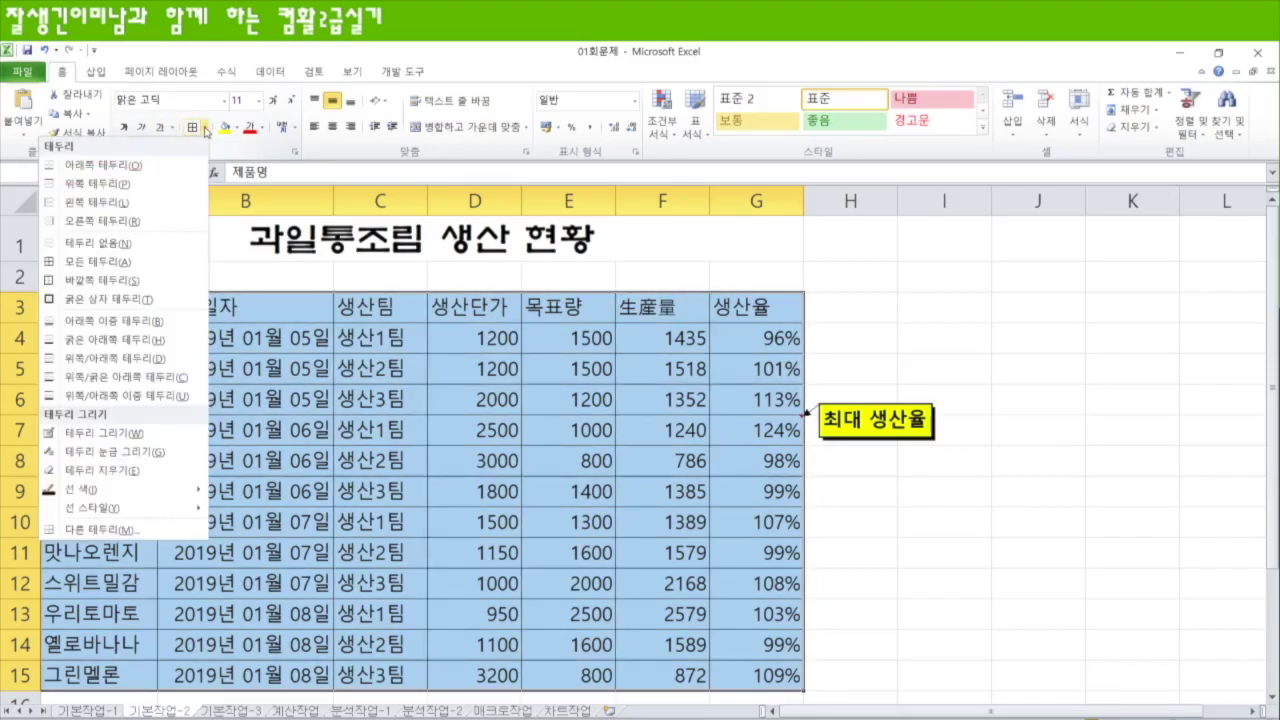
{"action": "left_click", "coordinate": [112, 300]}
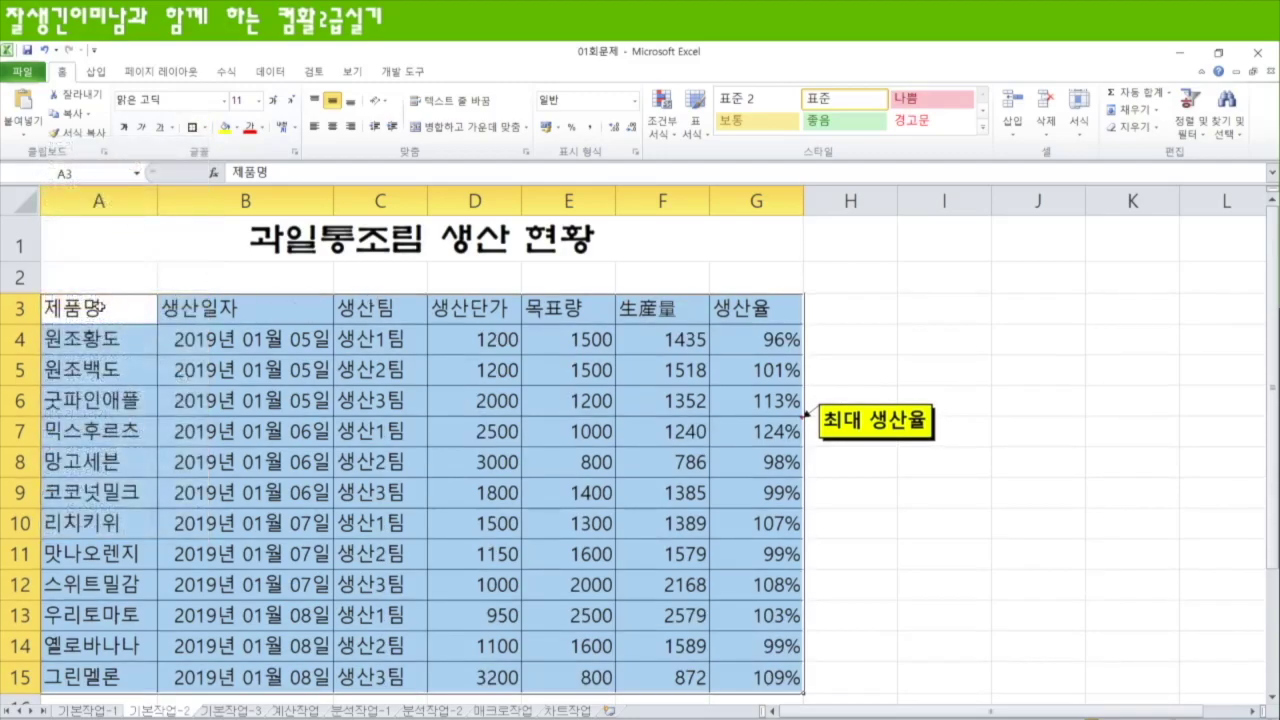
{"action": "left_click", "coordinate": [1021, 498]}
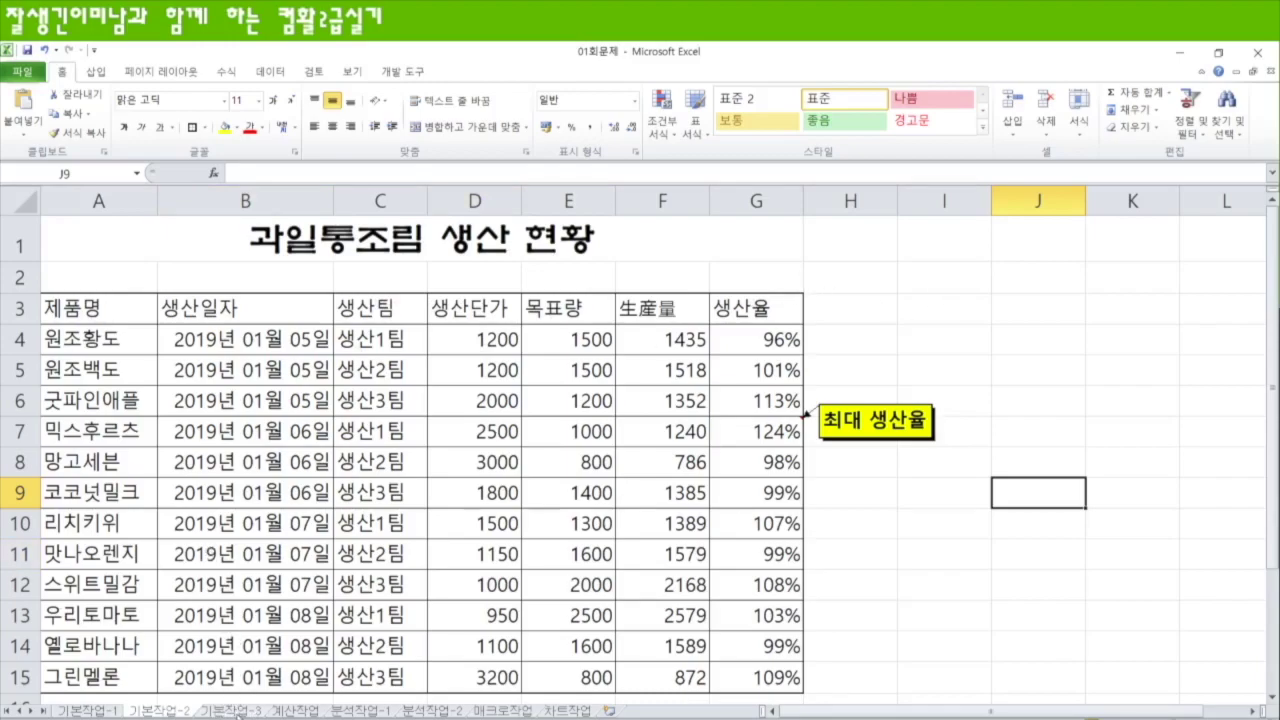
On sheet 기본작업-3, select B3:H15 and start importing the text file 거래처명단 from C:\길벗컴활2급기출\02 최신기출유형
{"action": "left_click", "coordinate": [240, 710]}
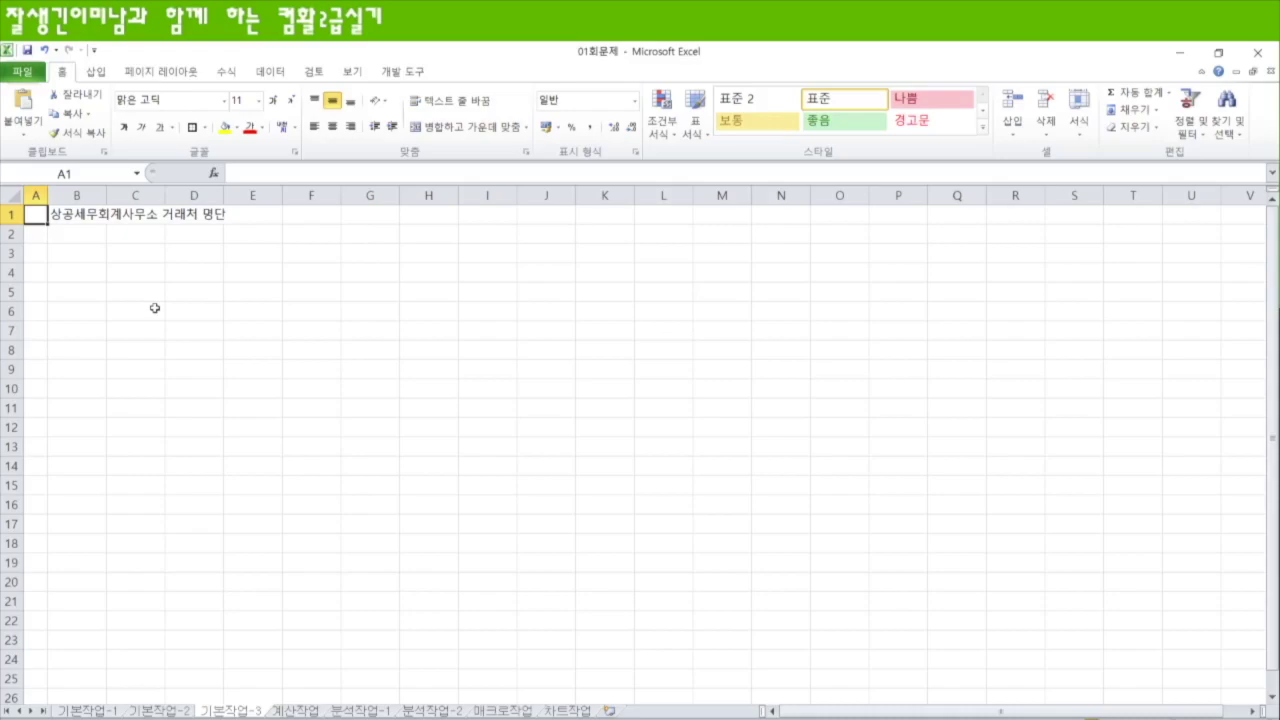
{"action": "left_click_drag", "start_coordinate": [79, 252], "coordinate": [440, 482]}
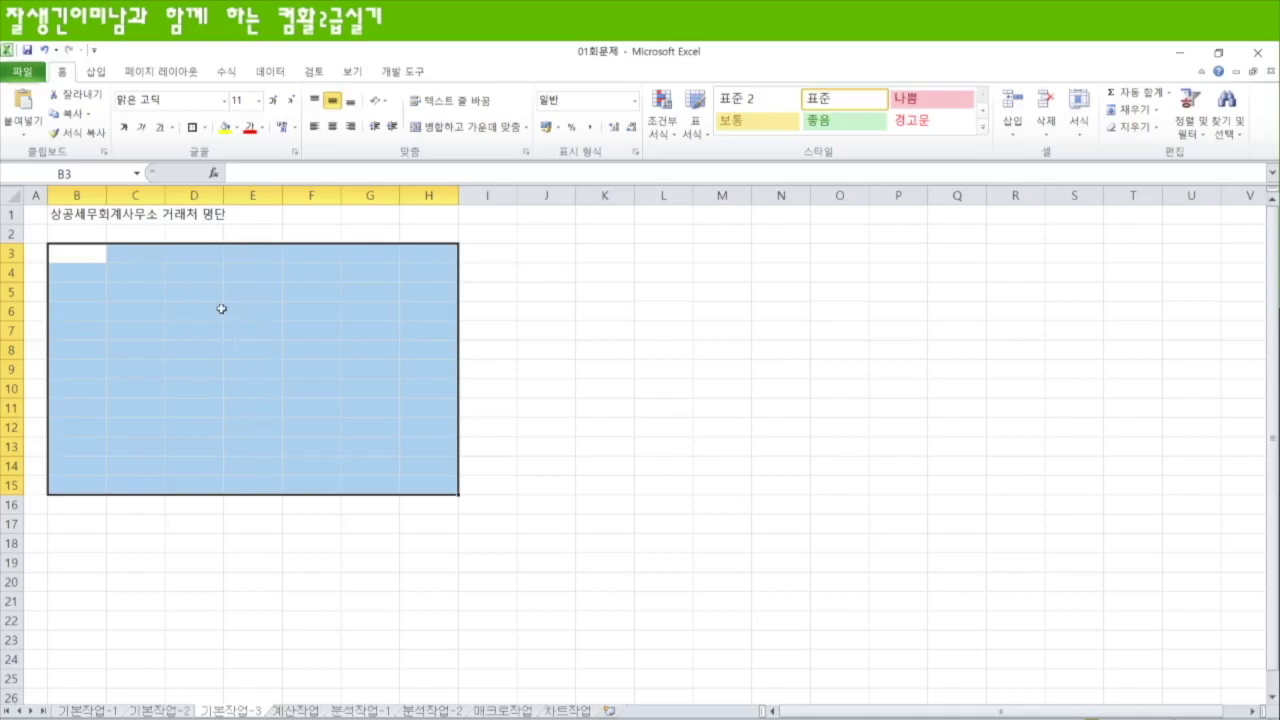
{"action": "left_click", "coordinate": [271, 71]}
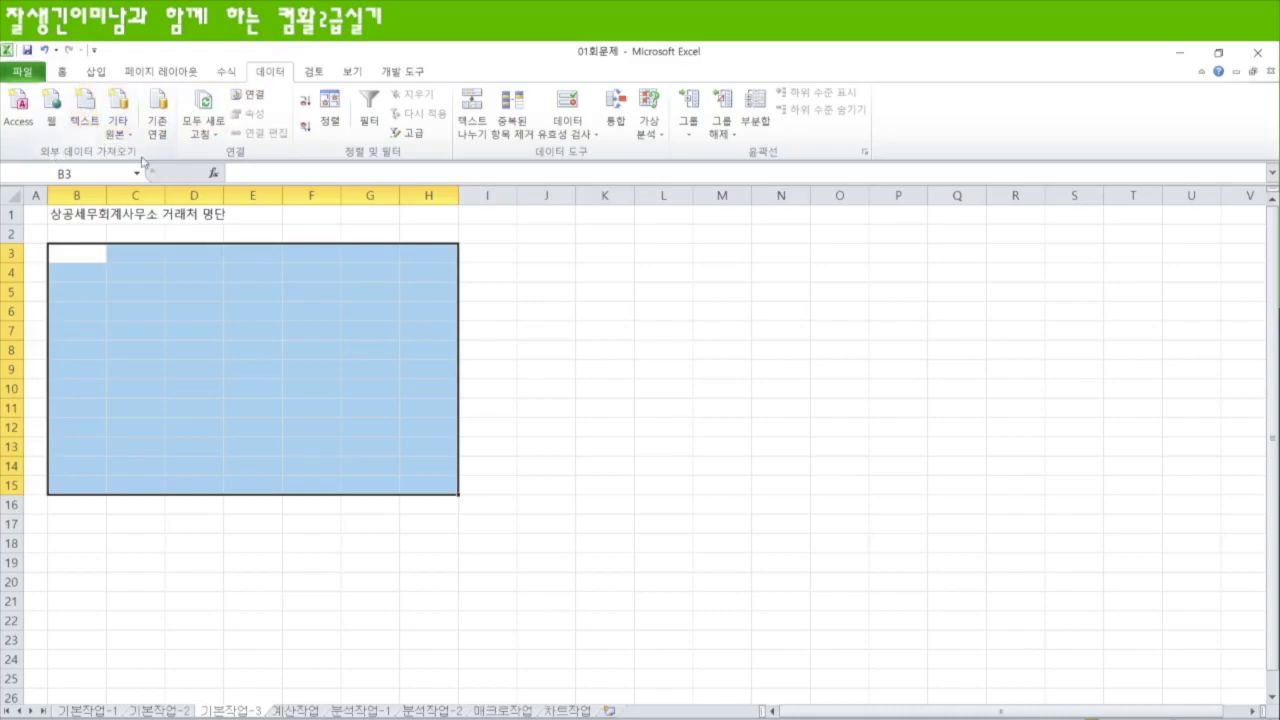
{"action": "left_click", "coordinate": [85, 110]}
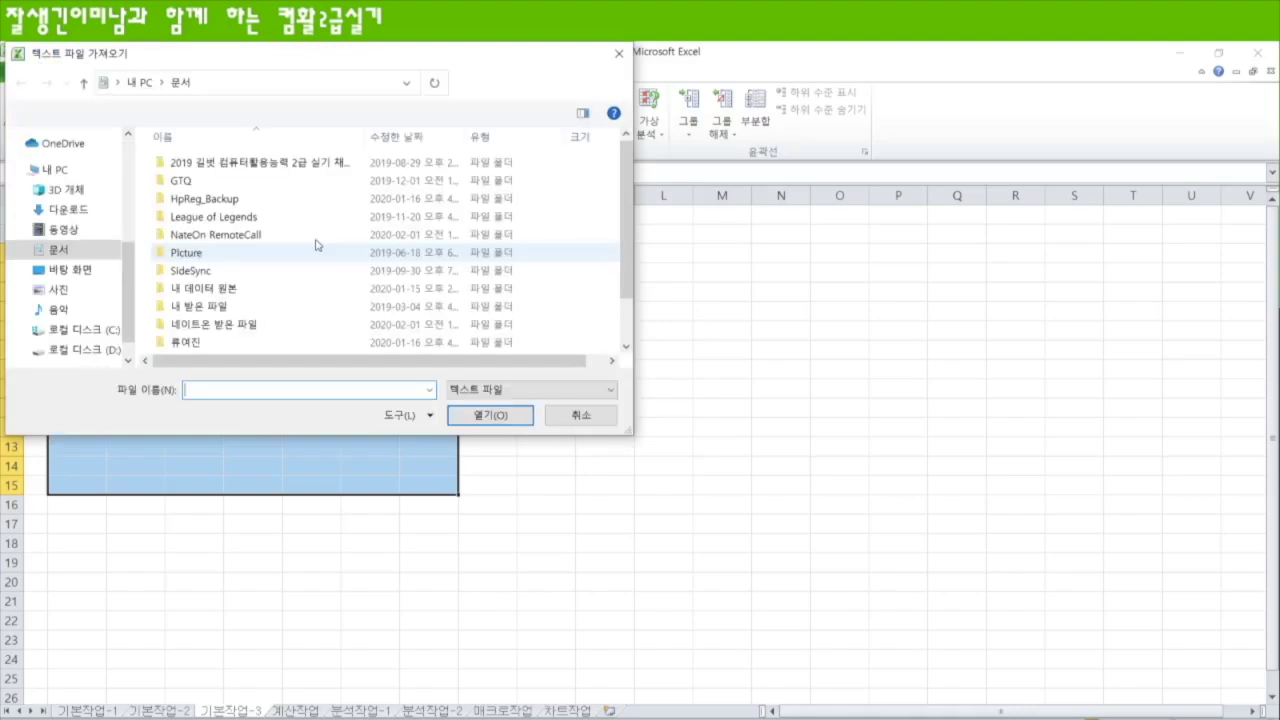
{"action": "scroll", "coordinate": [90, 240], "scroll_direction": "down", "scroll_amount": 1}
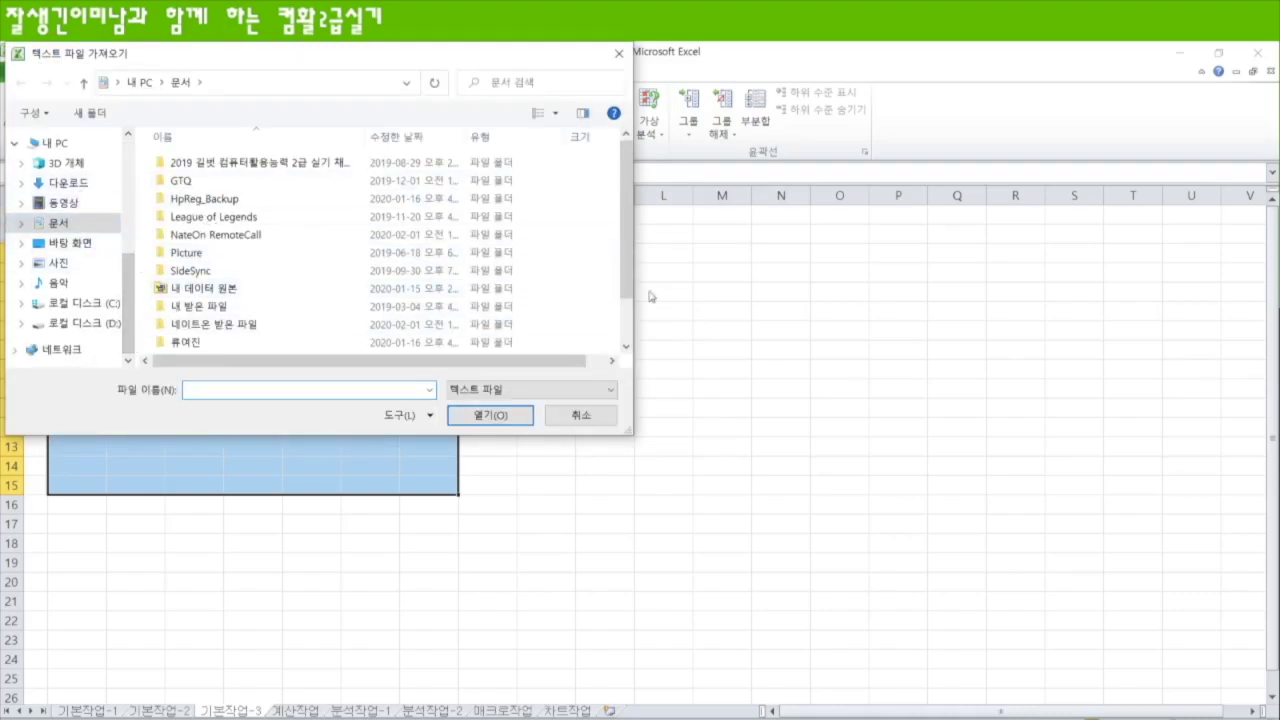
{"action": "left_click", "coordinate": [70, 310]}
{"action": "left_click_drag", "start_coordinate": [619, 226], "coordinate": [618, 300]}
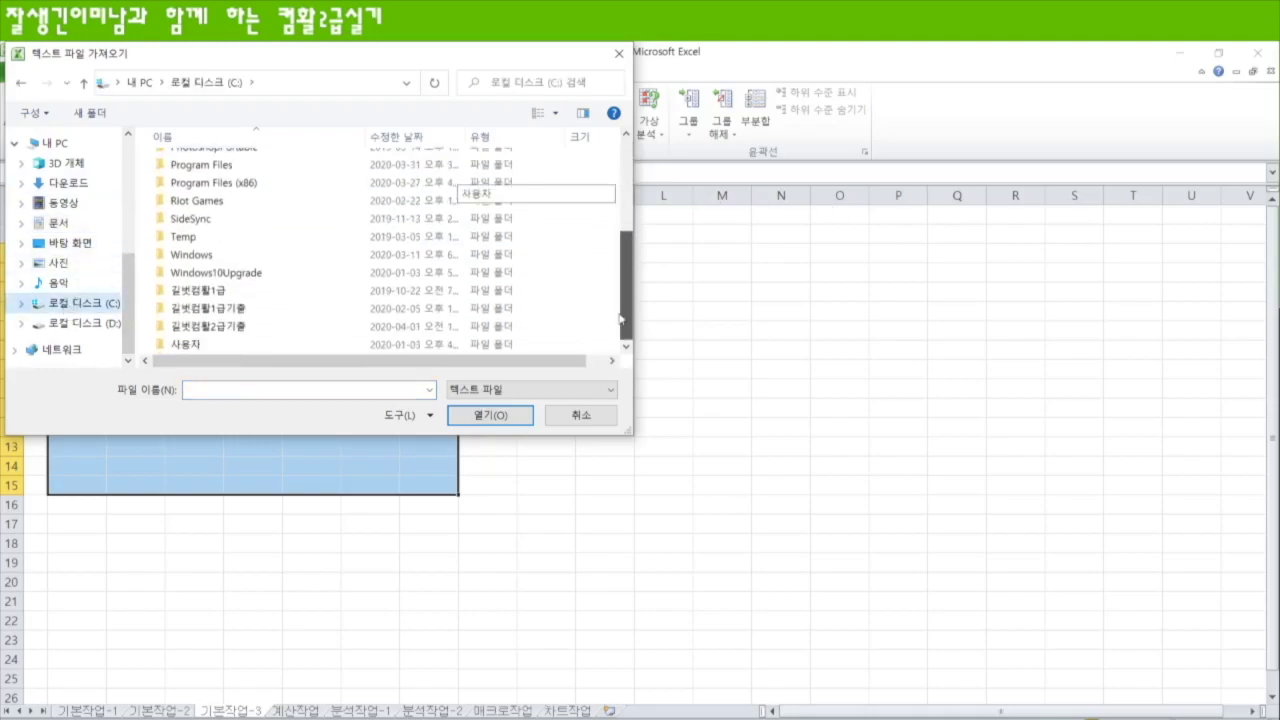
{"action": "double_click", "coordinate": [210, 323]}
{"action": "double_click", "coordinate": [222, 185]}
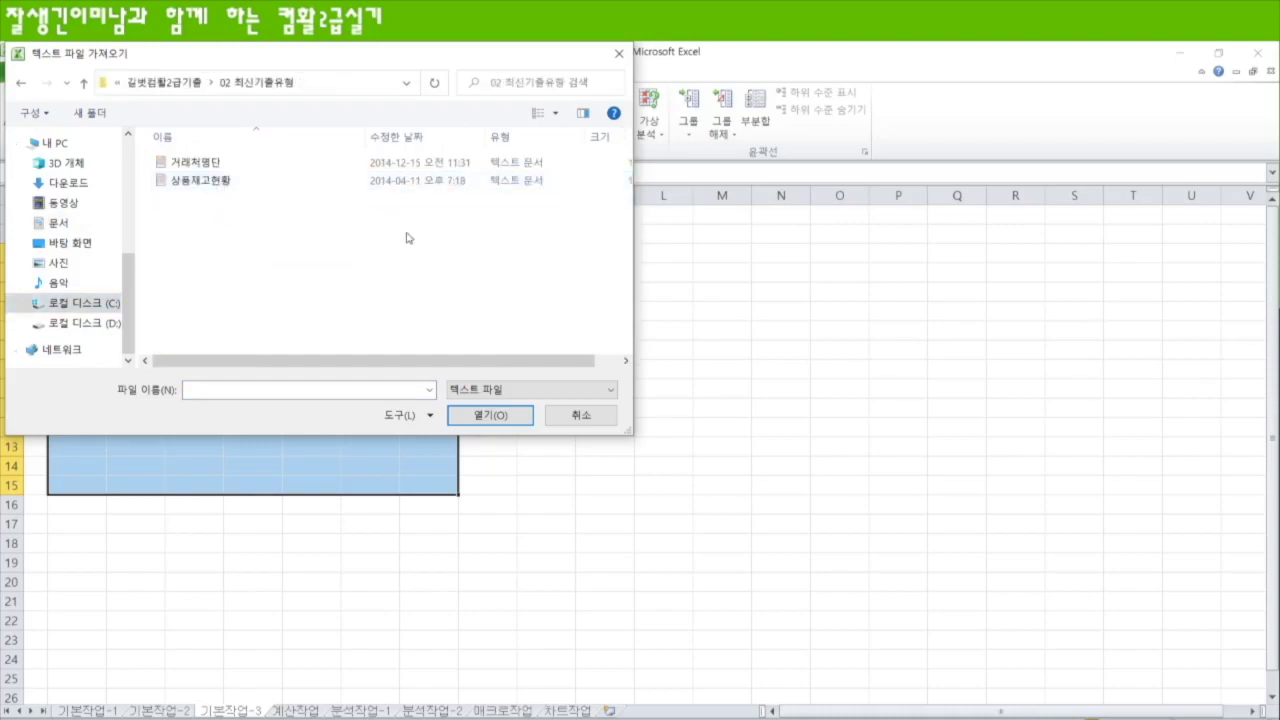
{"action": "left_click", "coordinate": [195, 163]}
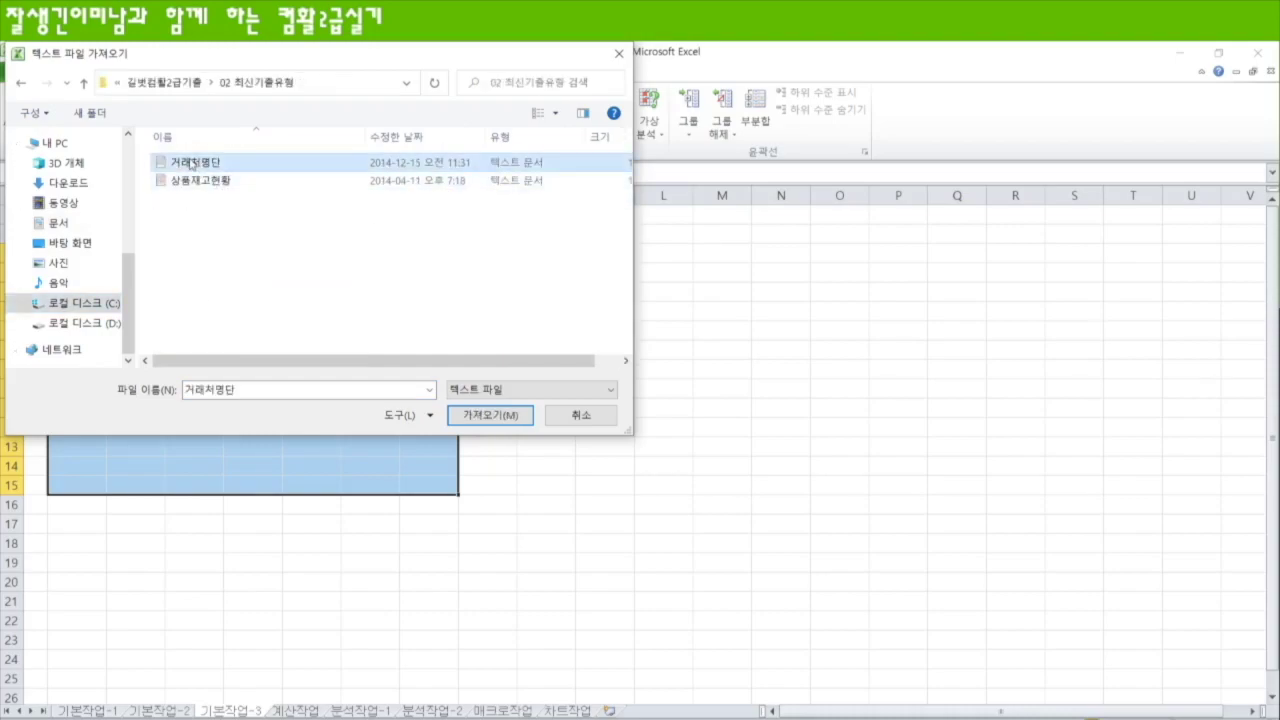
{"action": "left_click", "coordinate": [487, 416]}
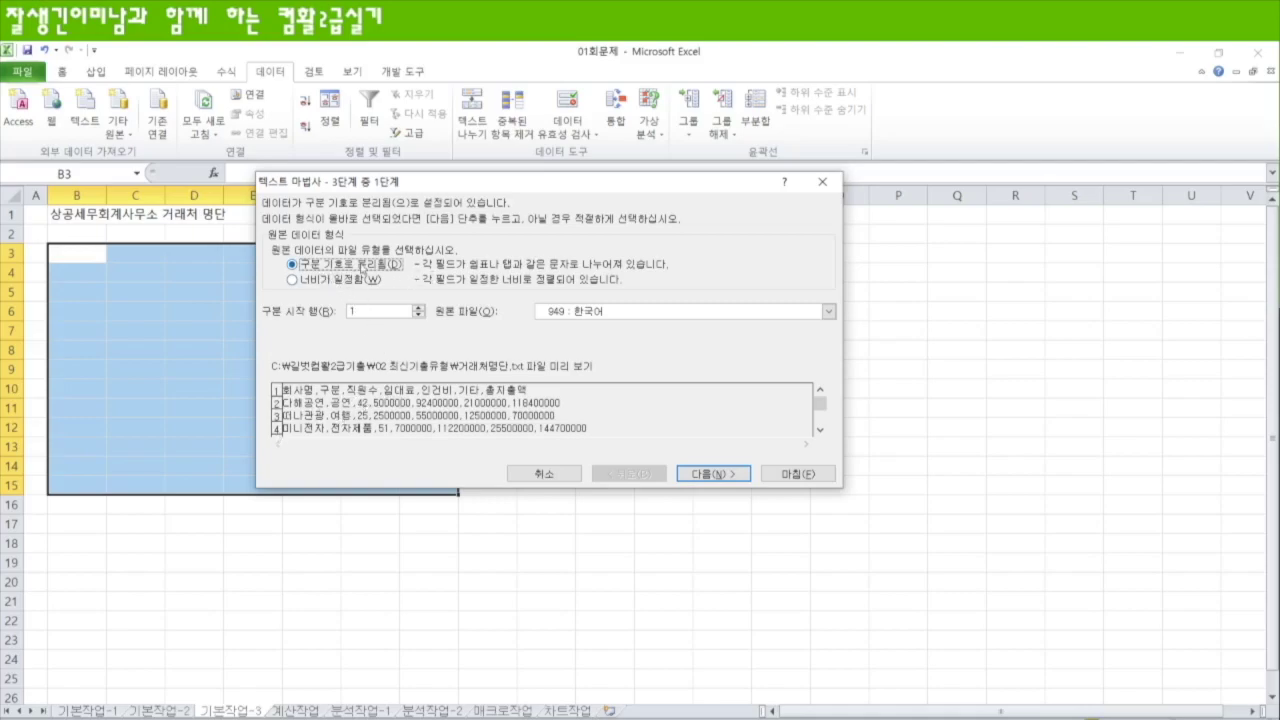
Split the delimited text by comma in addition to tab, keep the General column format and finish the text wizard
{"action": "left_click", "coordinate": [716, 476]}
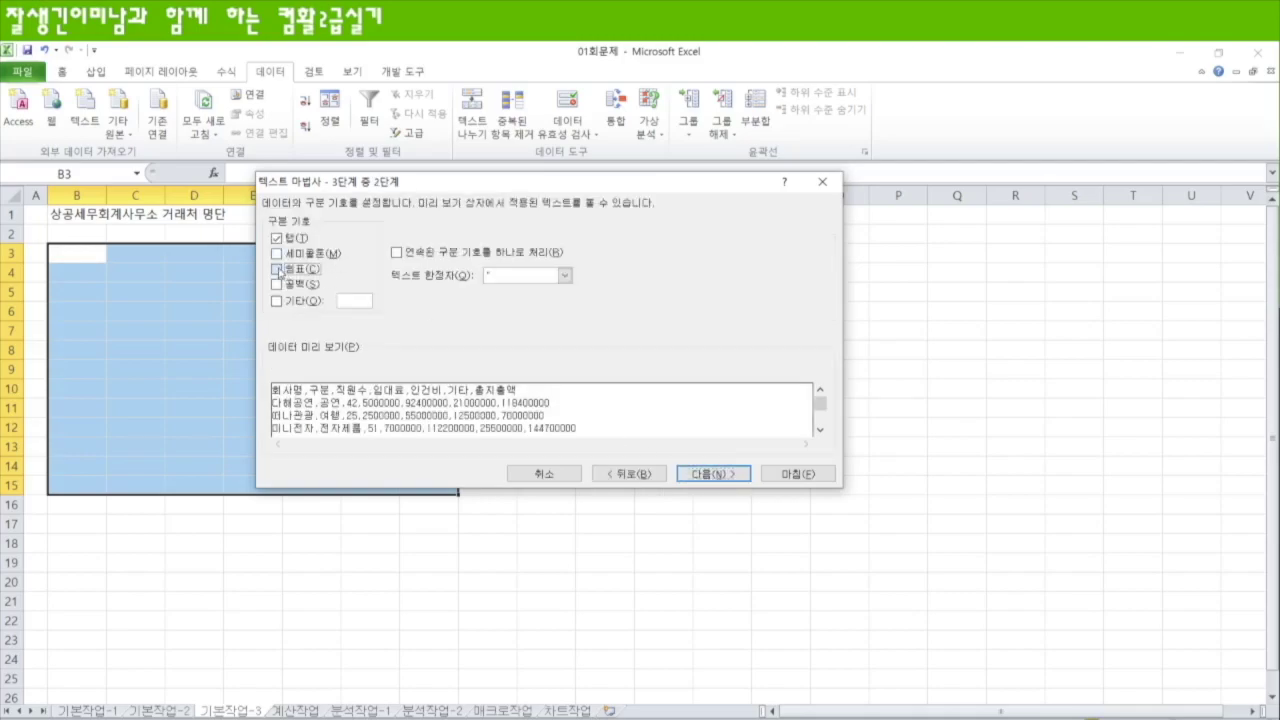
{"action": "left_click", "coordinate": [279, 270]}
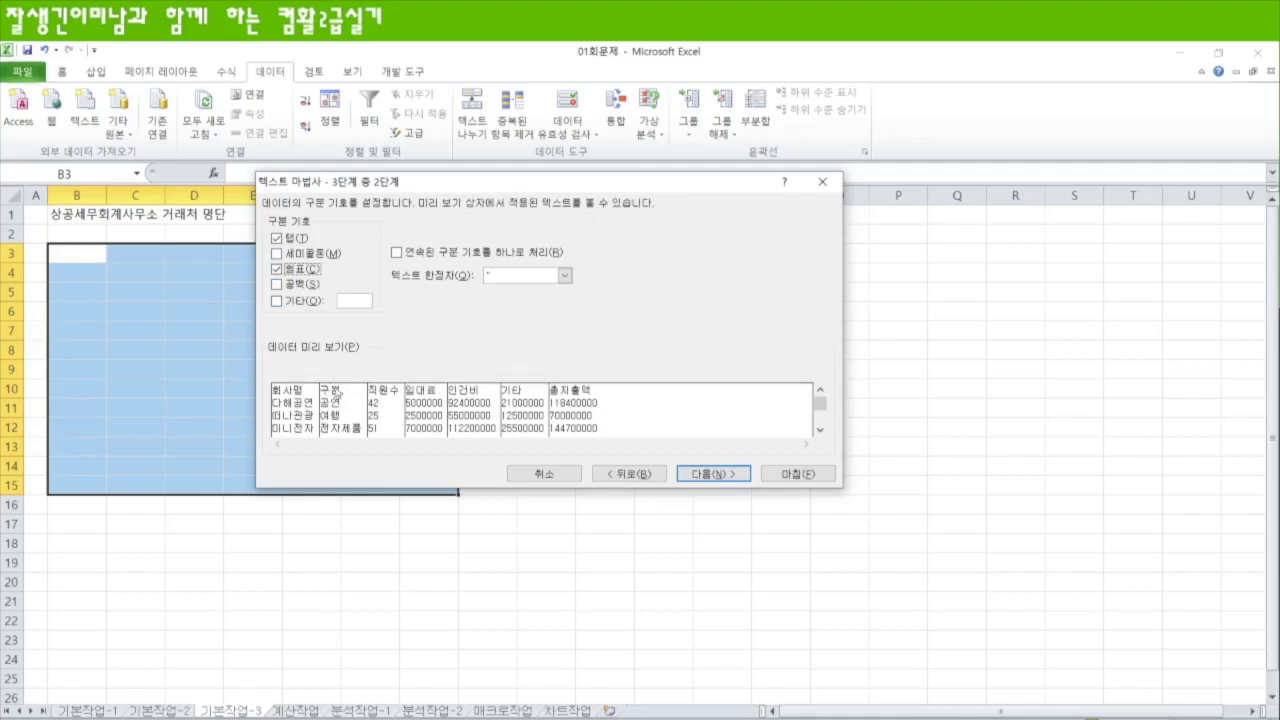
{"action": "left_click", "coordinate": [708, 474]}
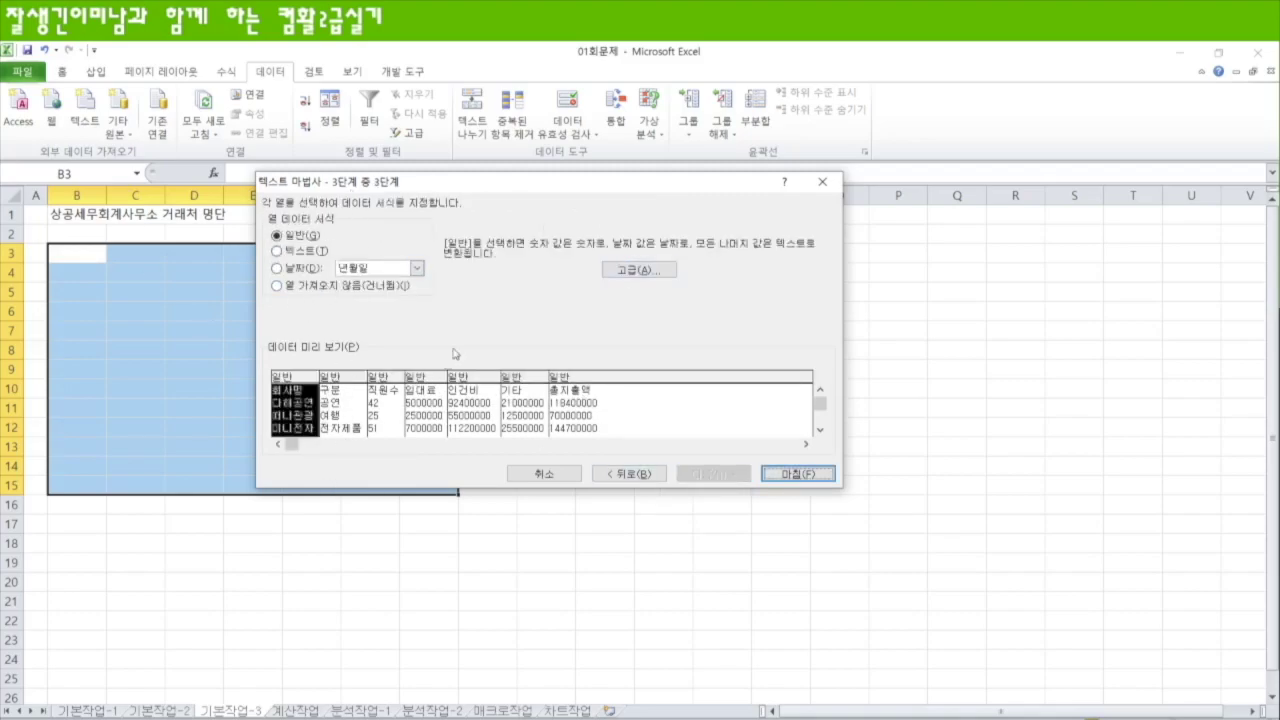
{"action": "left_click", "coordinate": [797, 473]}
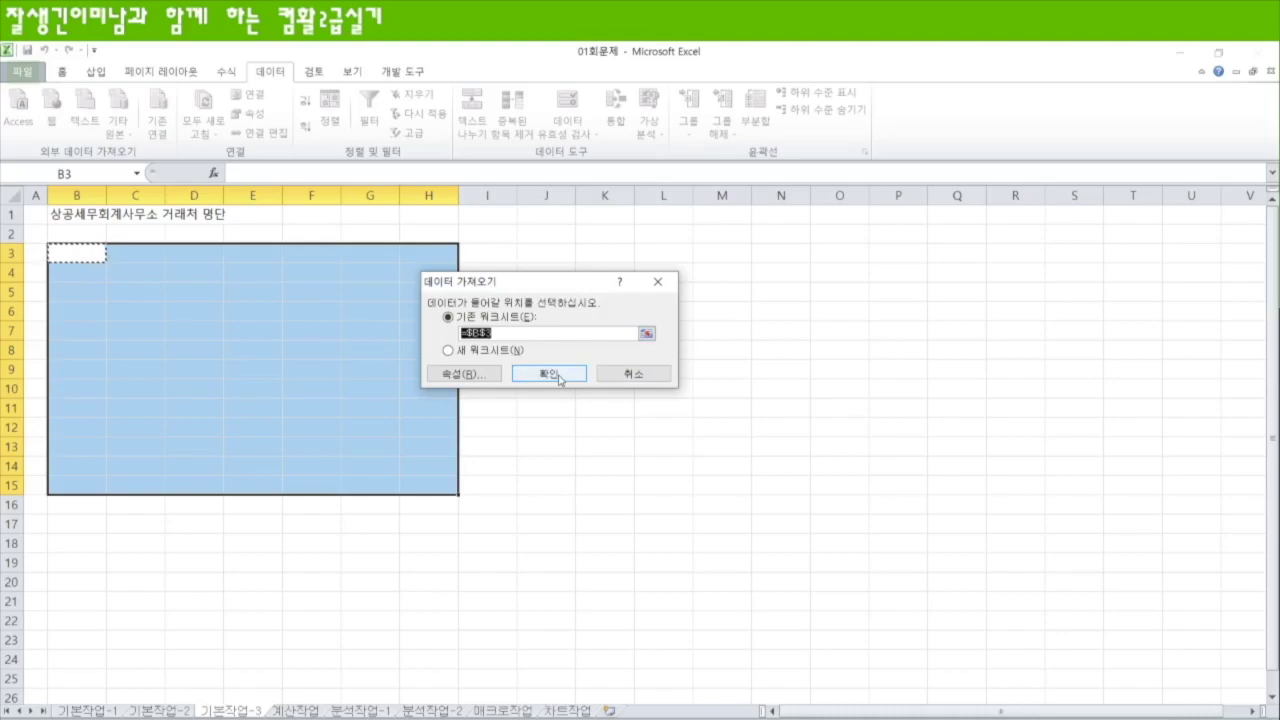
Keep the external data range's default properties, including column width adjustment, and import the text data at B3 of the existing worksheet
{"action": "left_click", "coordinate": [450, 376]}
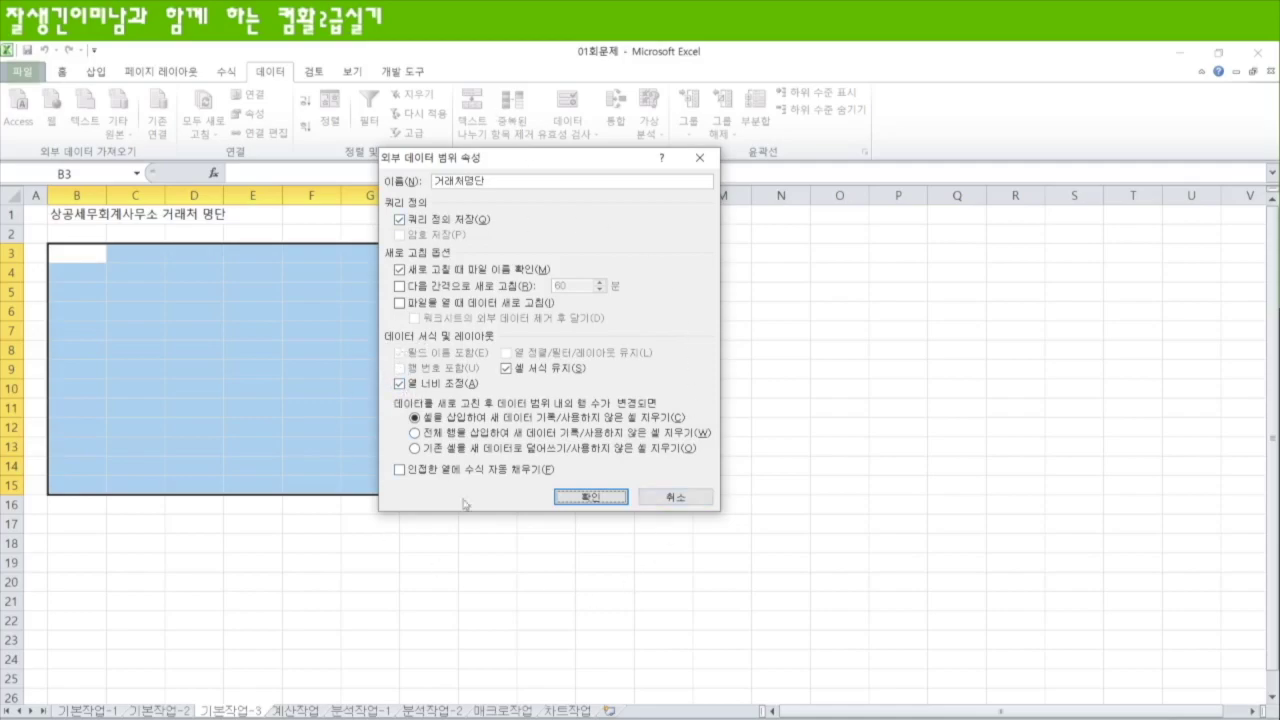
{"action": "left_click", "coordinate": [588, 497]}
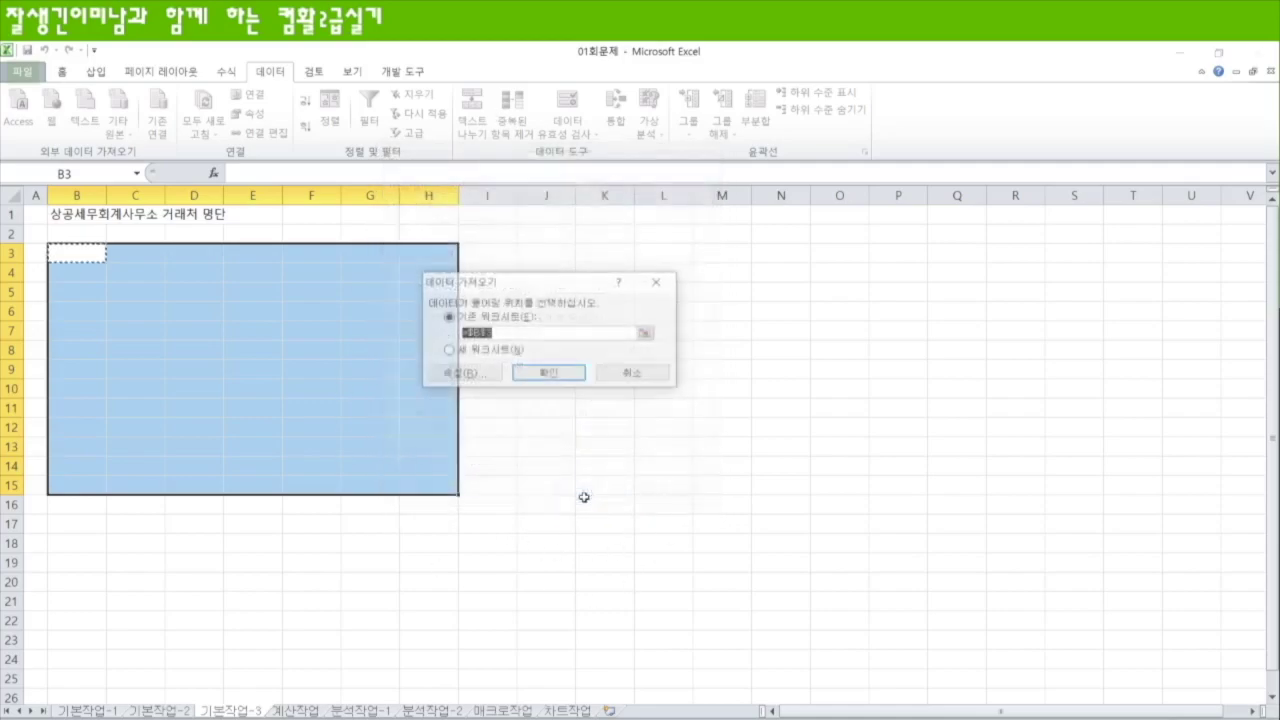
{"action": "left_click", "coordinate": [550, 372]}
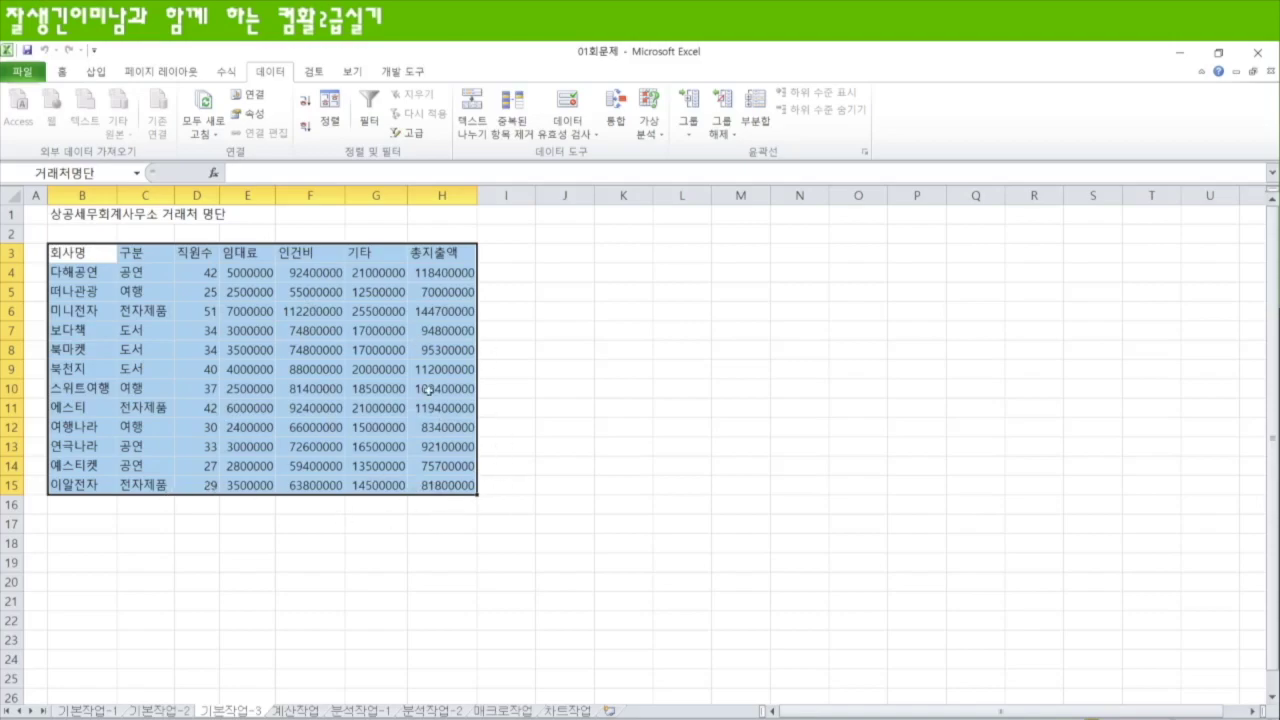
Review the finished table on sheet 기본작업-2 and return to the imported list on 기본작업-3
{"action": "left_click", "coordinate": [108, 712]}
{"action": "left_click", "coordinate": [165, 711]}
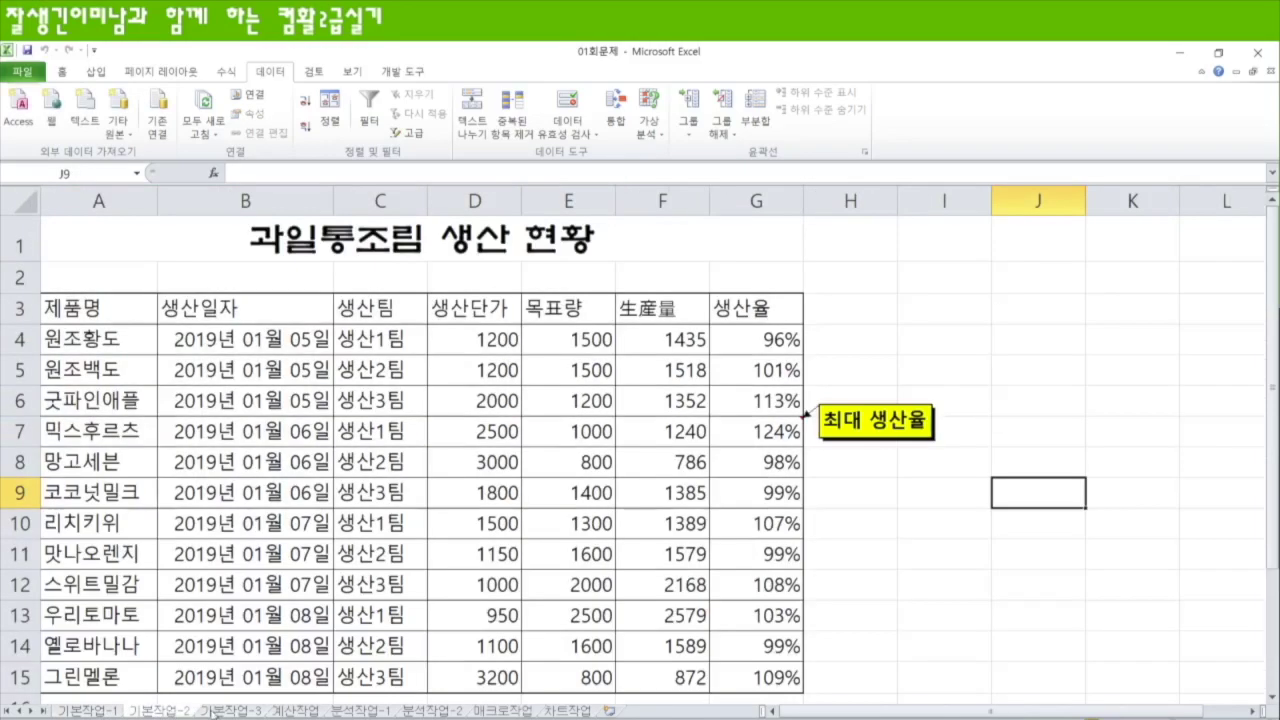
{"action": "left_click", "coordinate": [238, 712]}
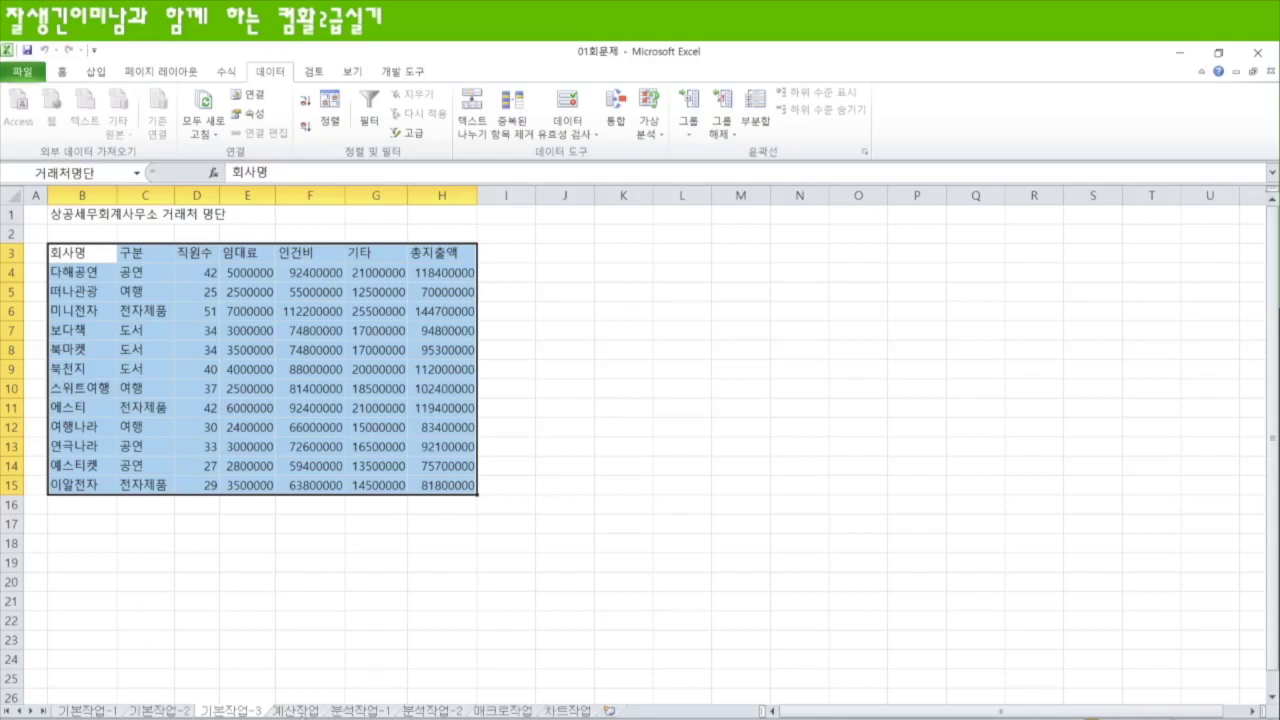
On sheet 계산작업, start a SUMIF formula in E12 with the product names A3:A11 as its condition range
{"action": "left_click", "coordinate": [304, 712]}
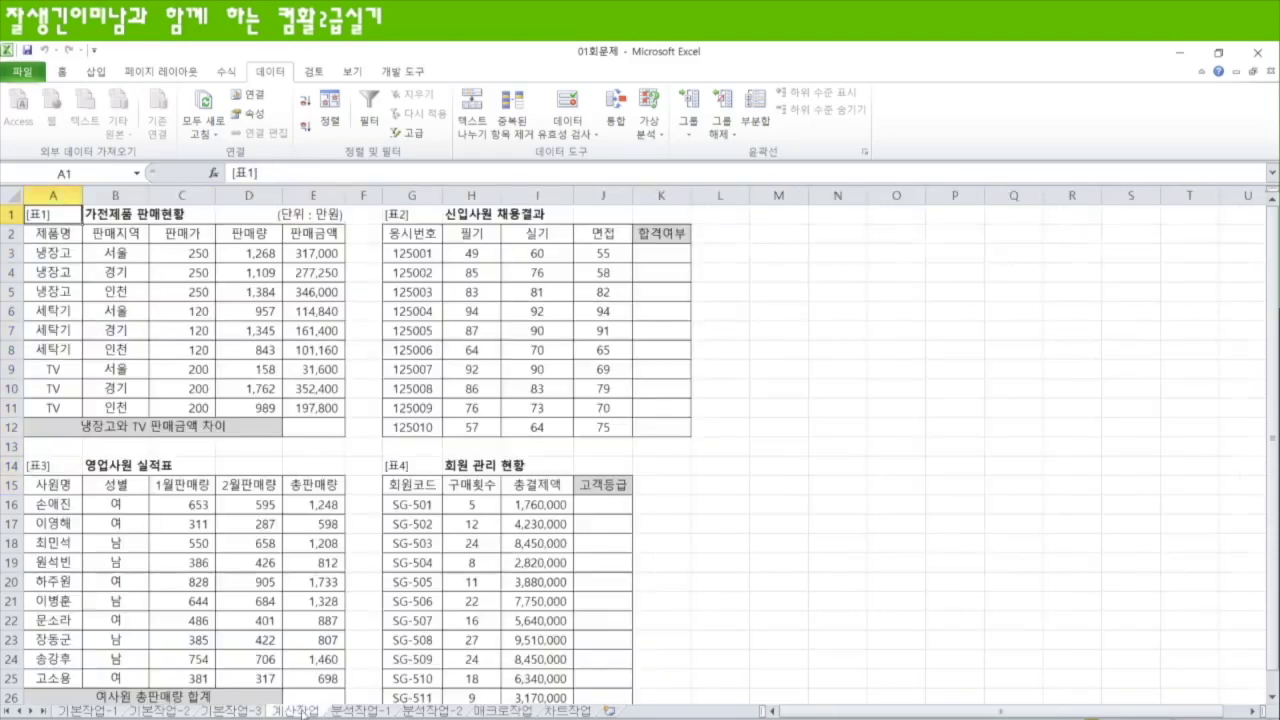
{"action": "left_click", "coordinate": [317, 428]}
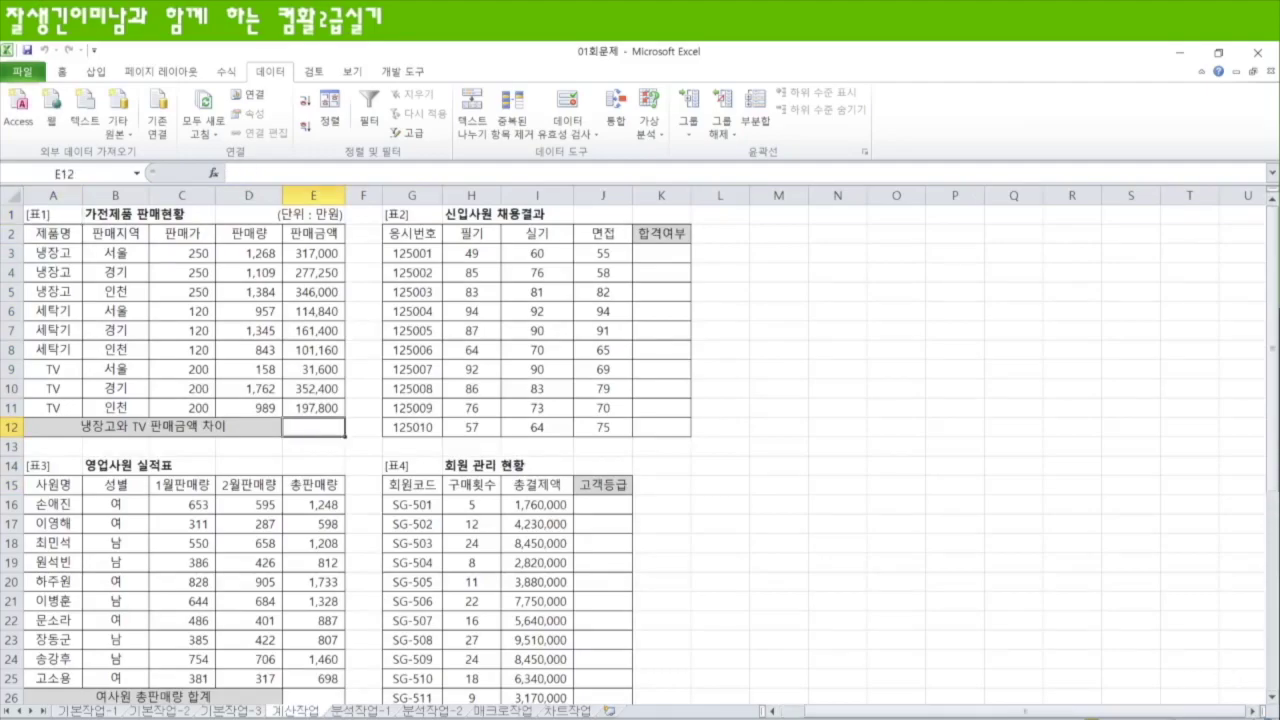
{"action": "scroll", "coordinate": [549, 516], "scroll_direction": "up", "scroll_amount": 3}
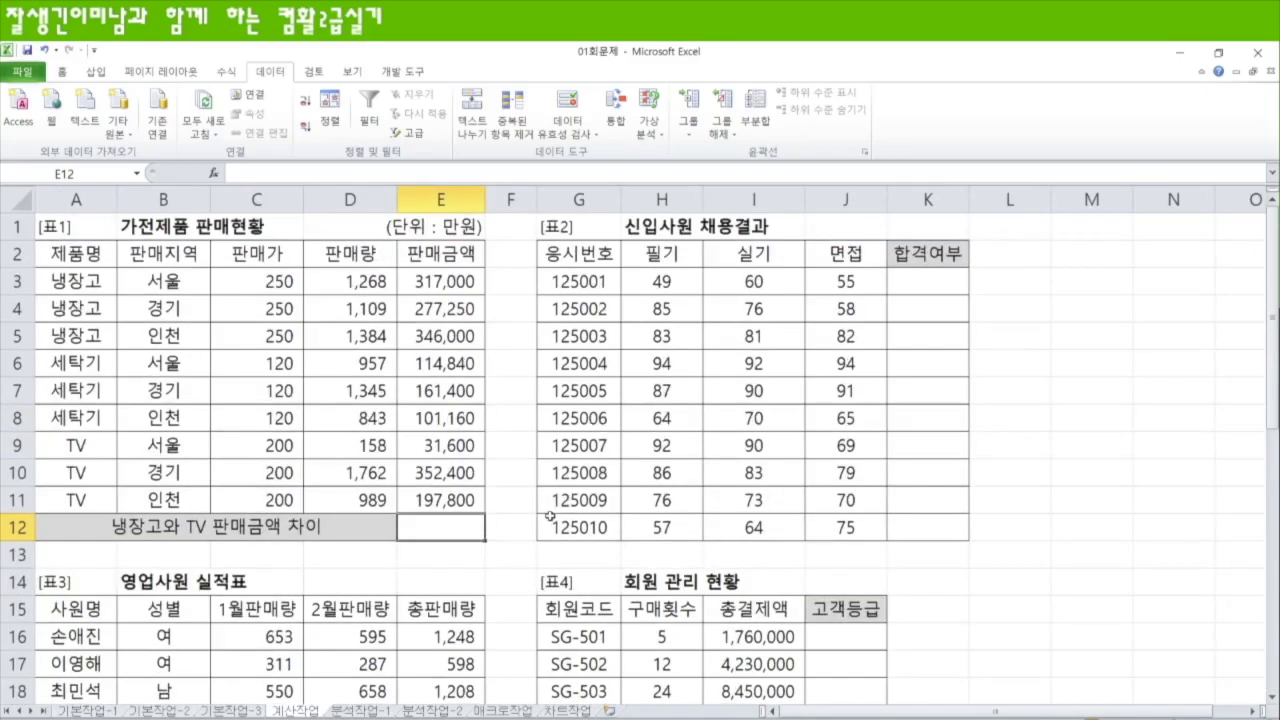
{"action": "scroll", "coordinate": [549, 516], "scroll_direction": "down", "scroll_amount": 2}
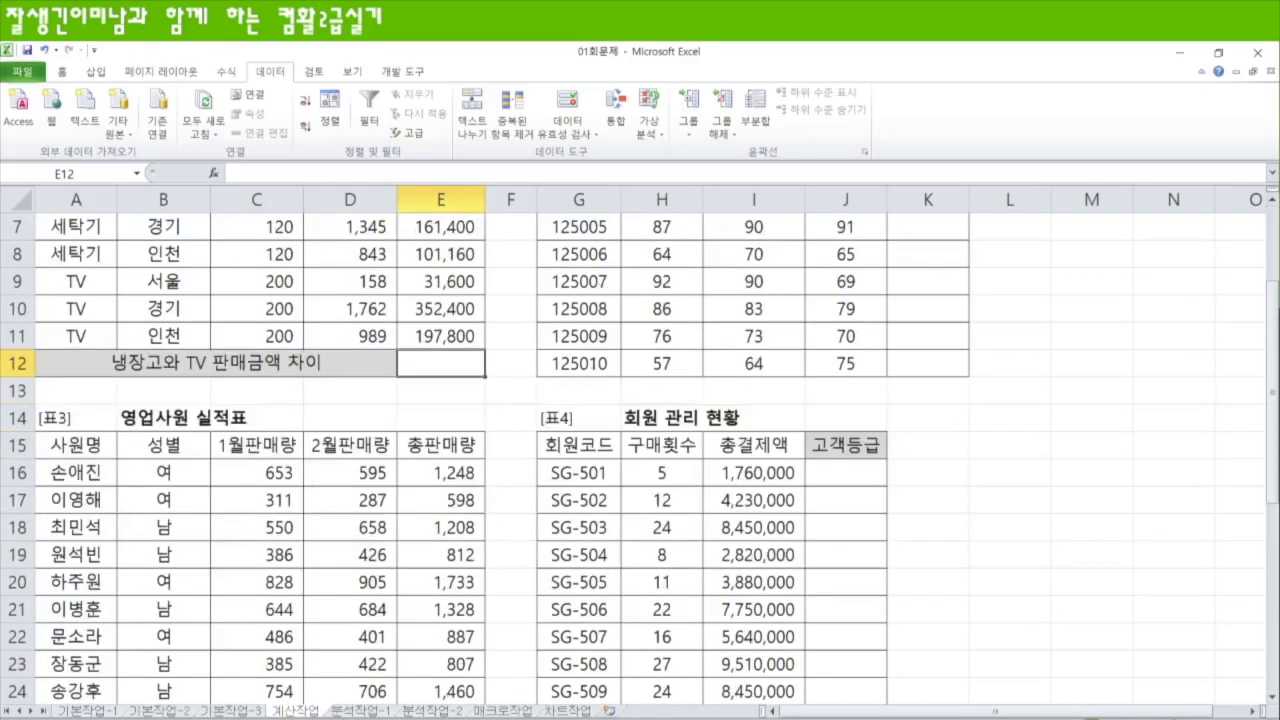
{"action": "scroll", "coordinate": [549, 516], "scroll_direction": "up", "scroll_amount": 2}
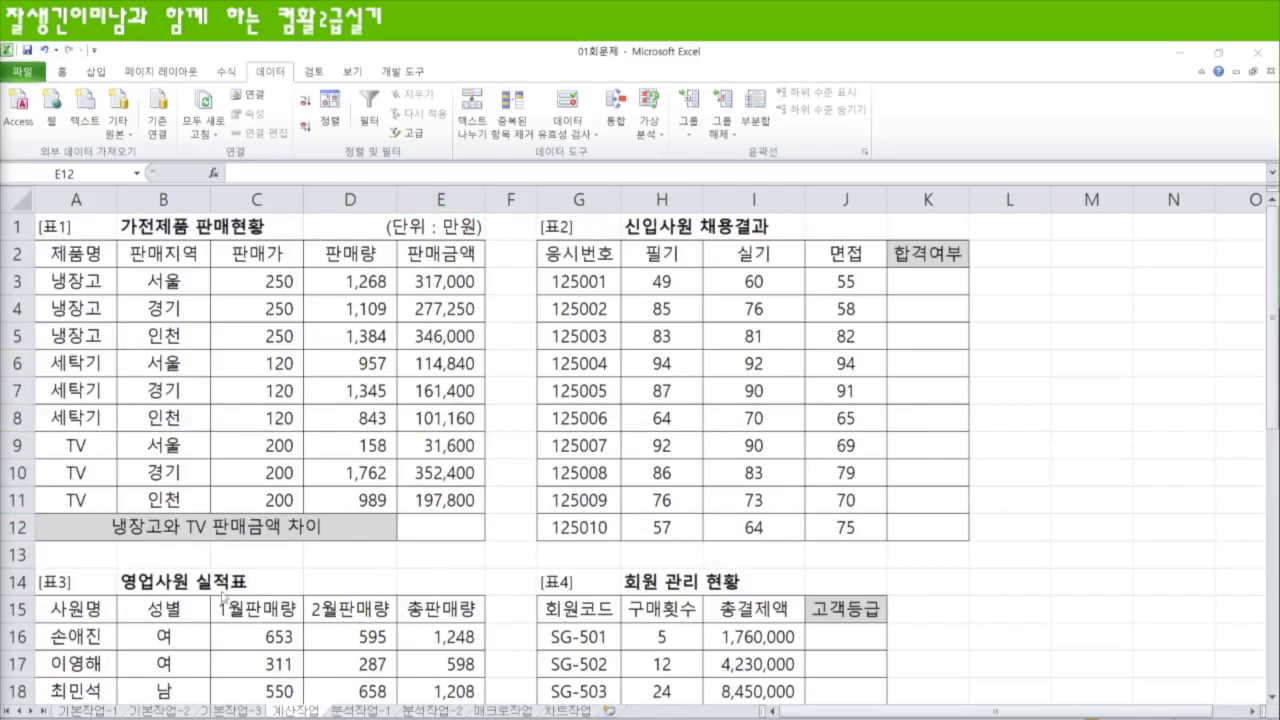
{"action": "left_click", "coordinate": [440, 530]}
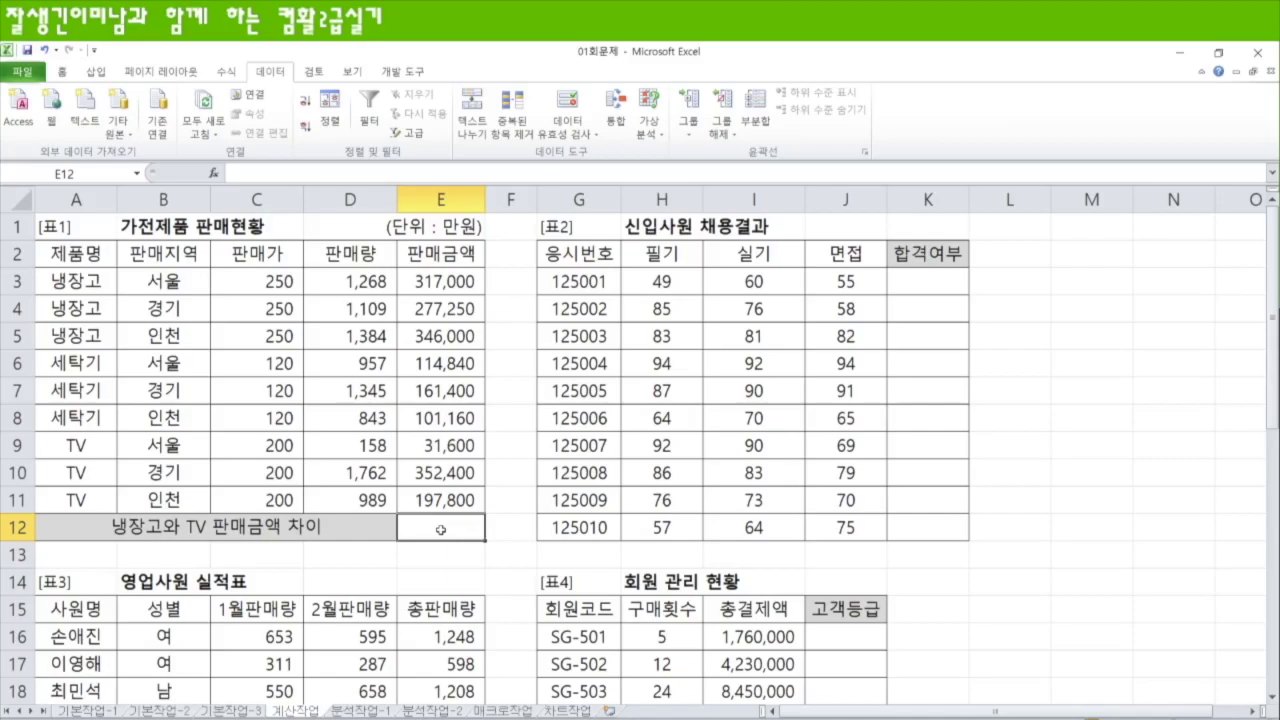
{"action": "type", "text": "=sum"}
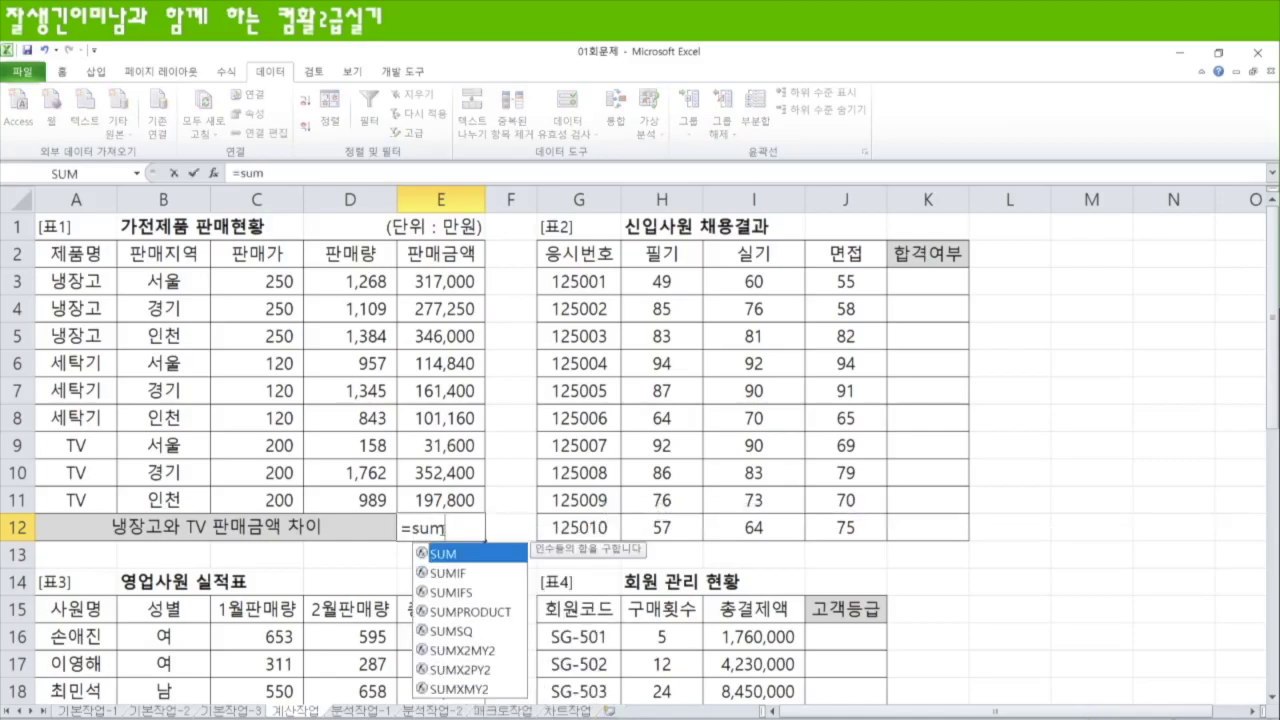
{"action": "type", "text": "if"}
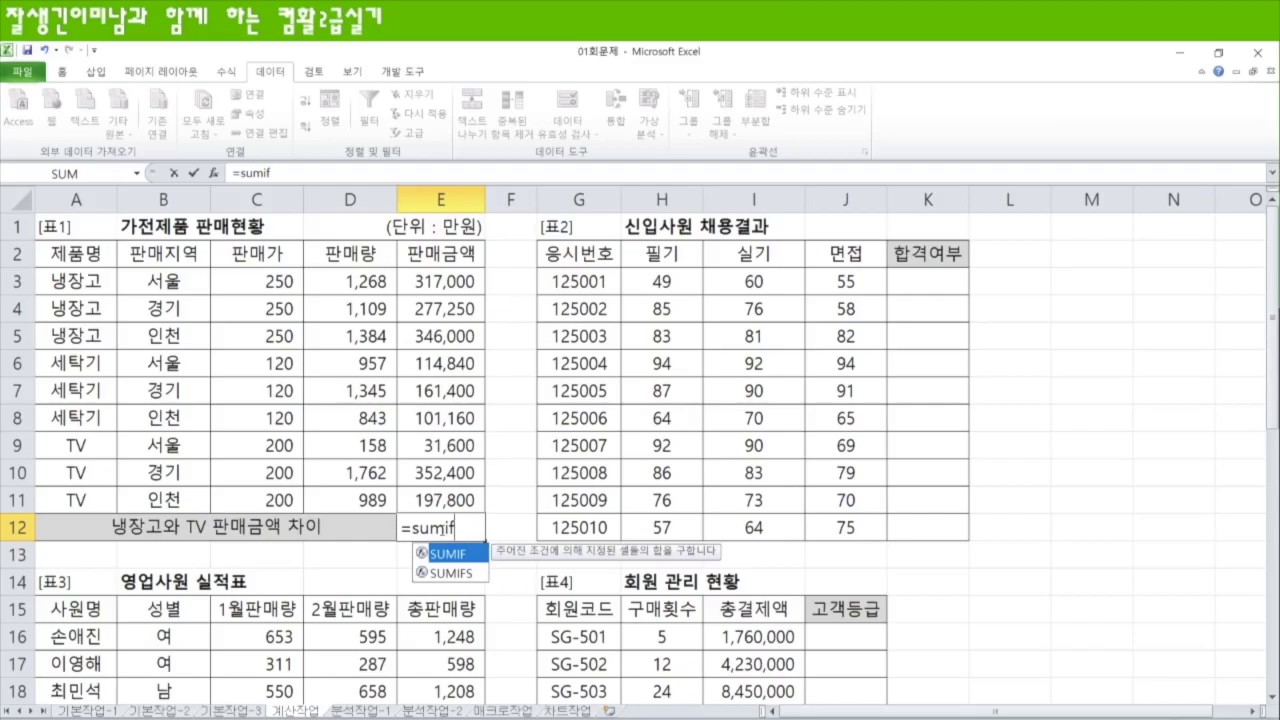
{"action": "key", "text": "Tab"}
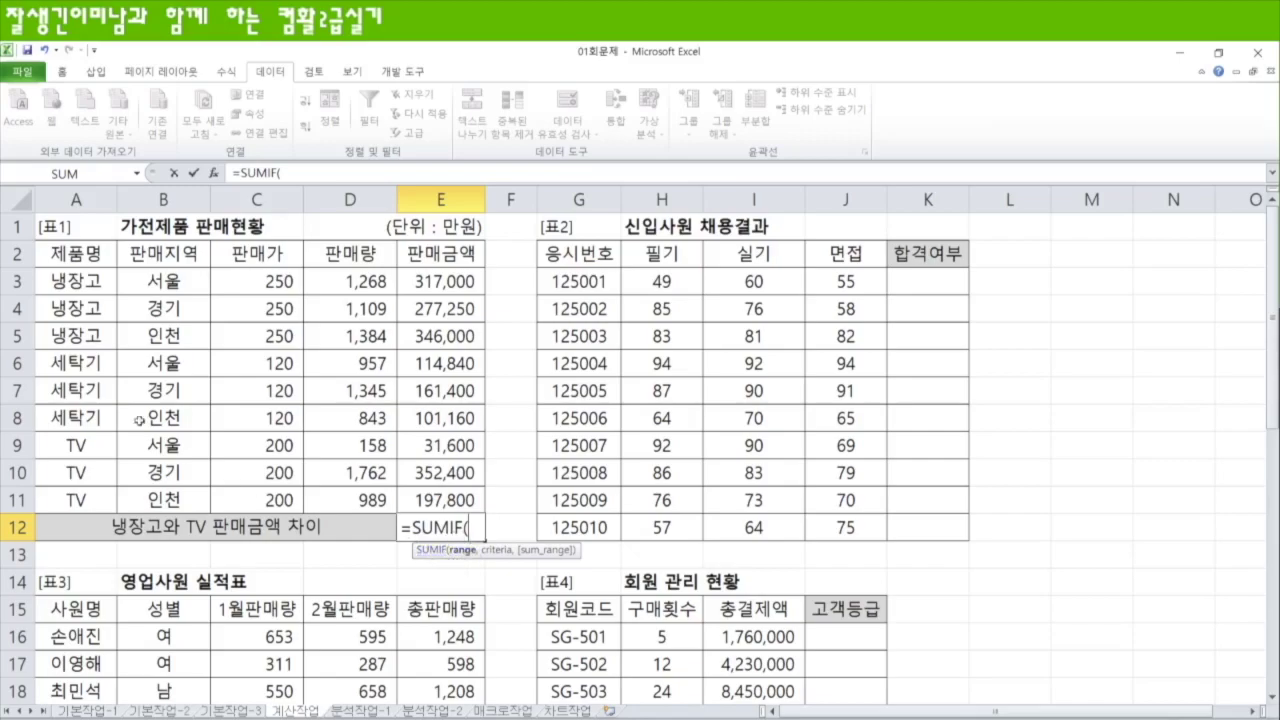
{"action": "left_click_drag", "start_coordinate": [82, 281], "coordinate": [84, 498]}
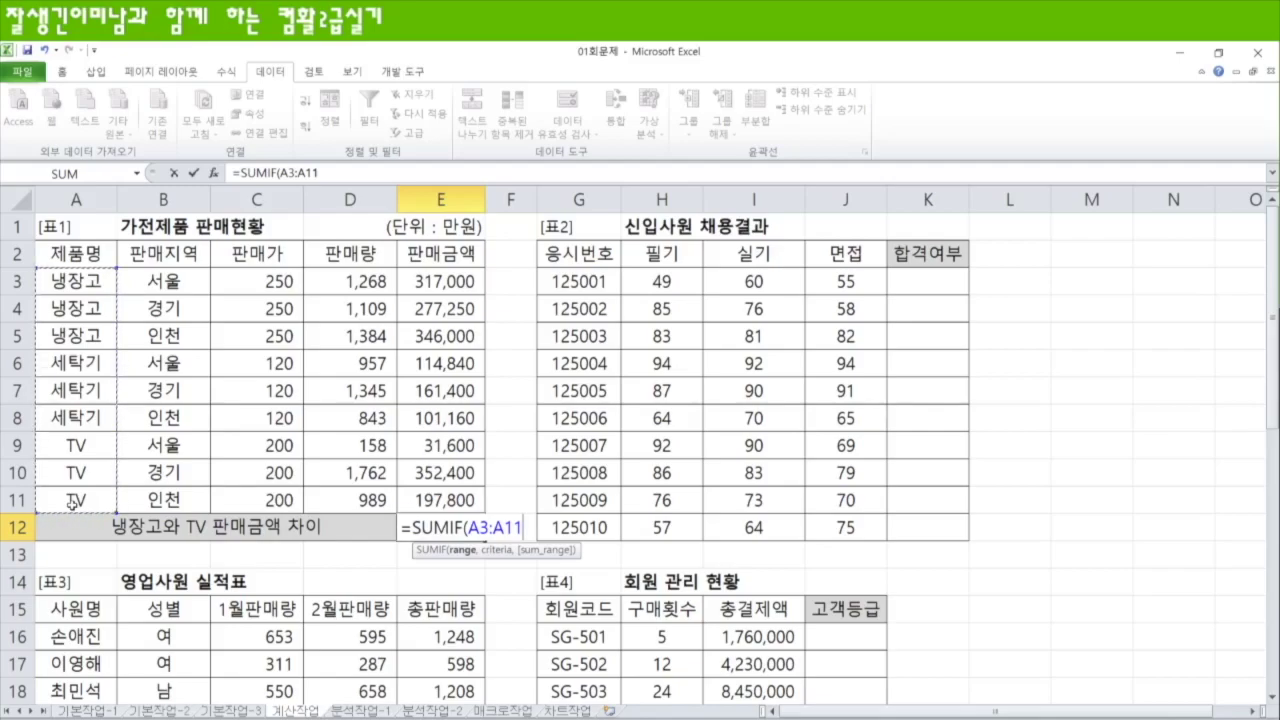
{"action": "type", "text": ","}
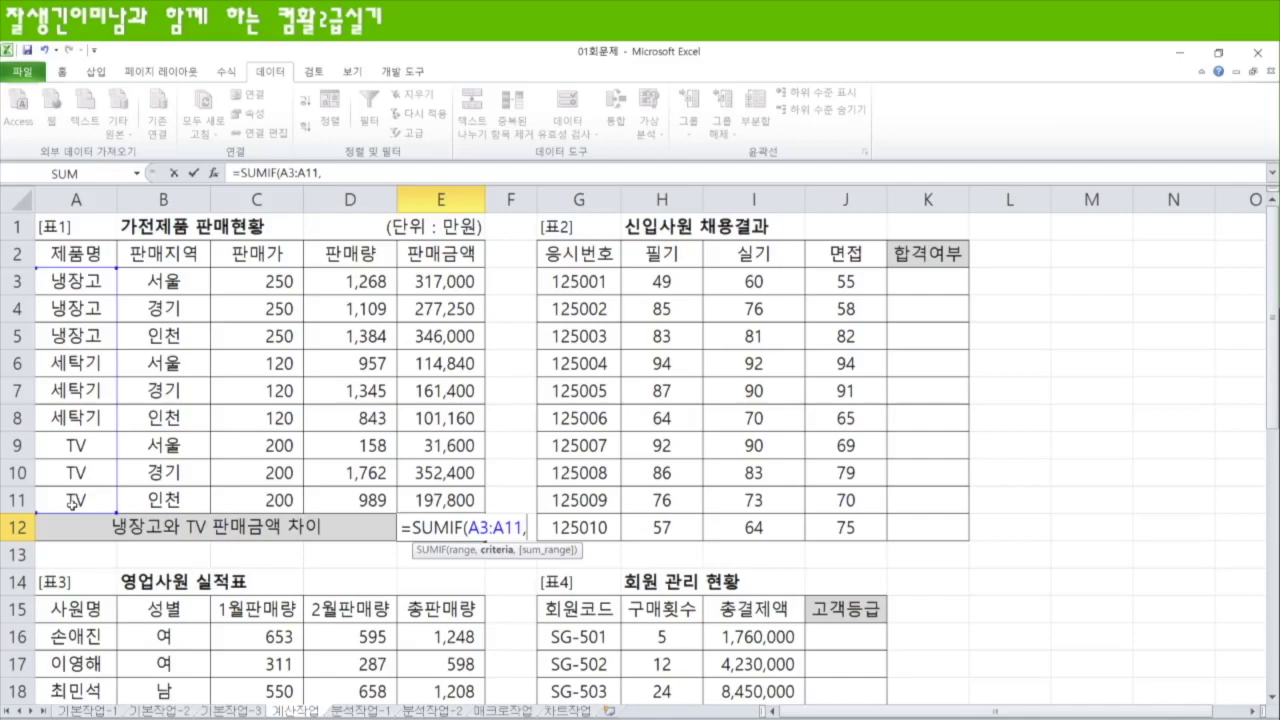
{"action": "type", "text": "\"냉장고"}
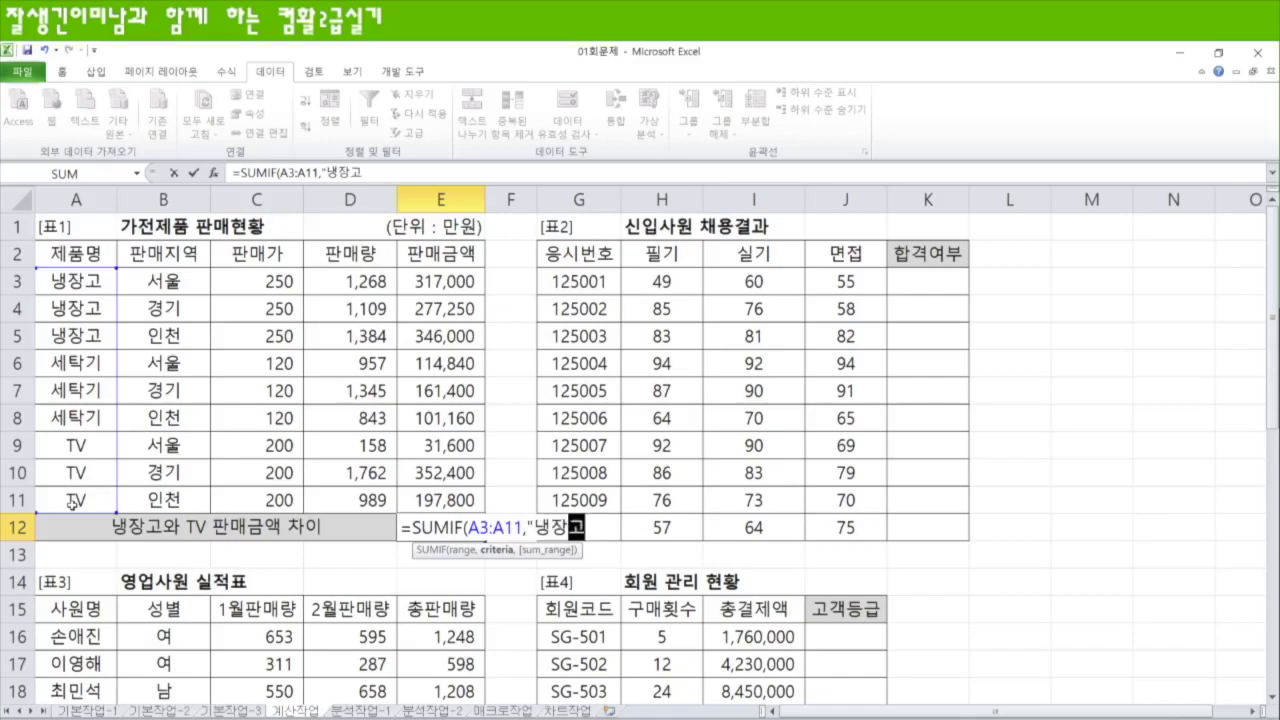
{"action": "key", "text": "BackSpace"}
{"action": "key", "text": "BackSpace"}
{"action": "key", "text": "BackSpace"}
{"action": "key", "text": "BackSpace"}
{"action": "key", "text": "BackSpace"}
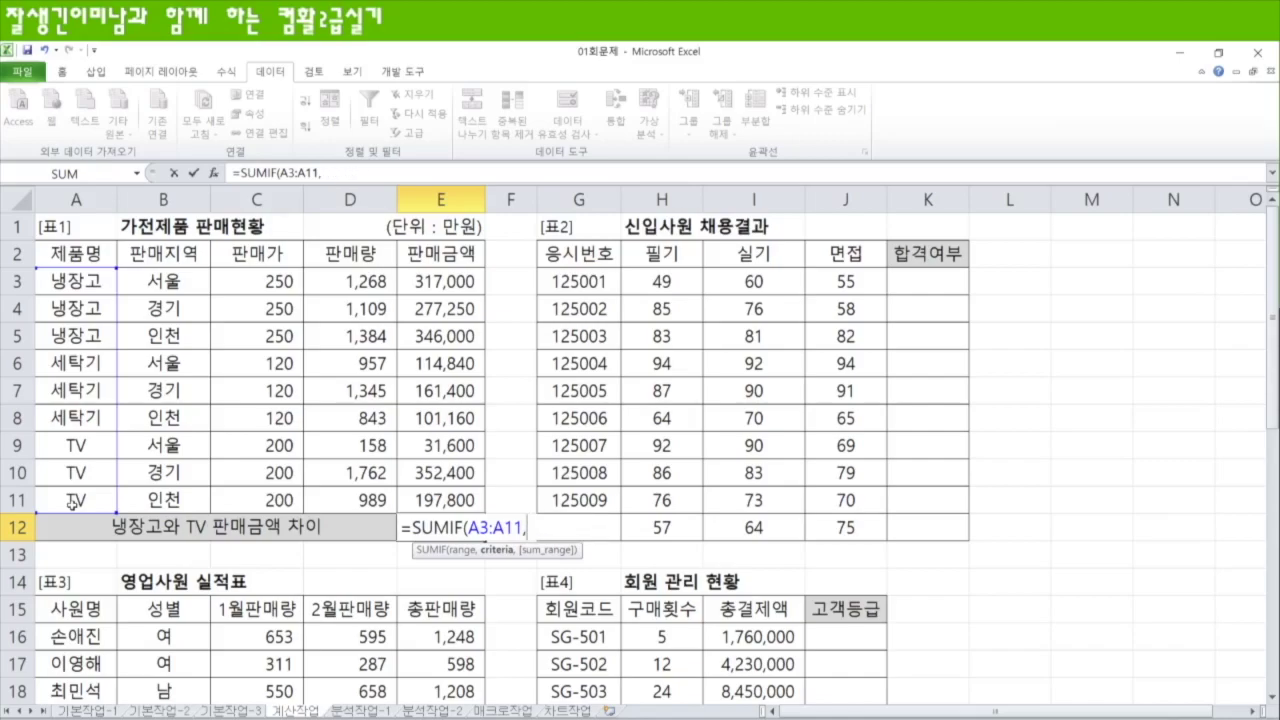
Complete the SUMIF in E12 with A3 as the criterion and the sales amounts E3:E11 as the sum range
{"action": "left_click", "coordinate": [72, 285]}
{"action": "type", "text": ","}
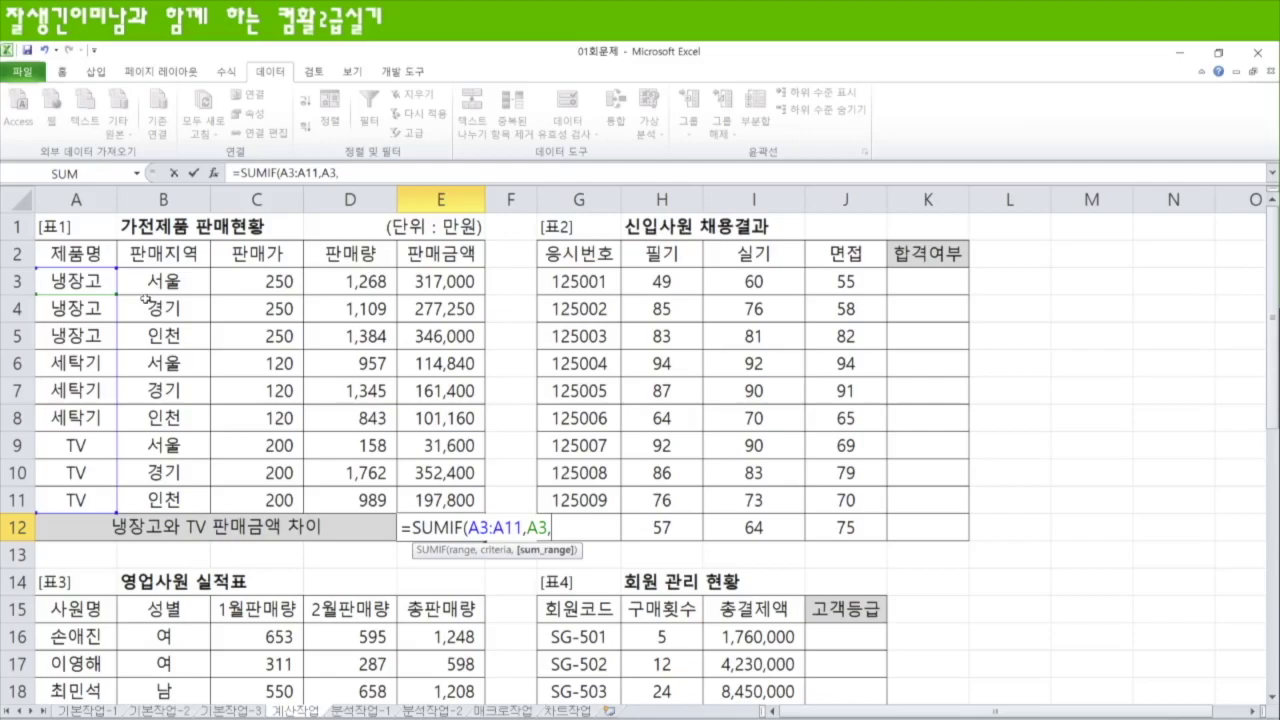
{"action": "left_click_drag", "start_coordinate": [440, 282], "coordinate": [443, 500]}
{"action": "type", "text": ")"}
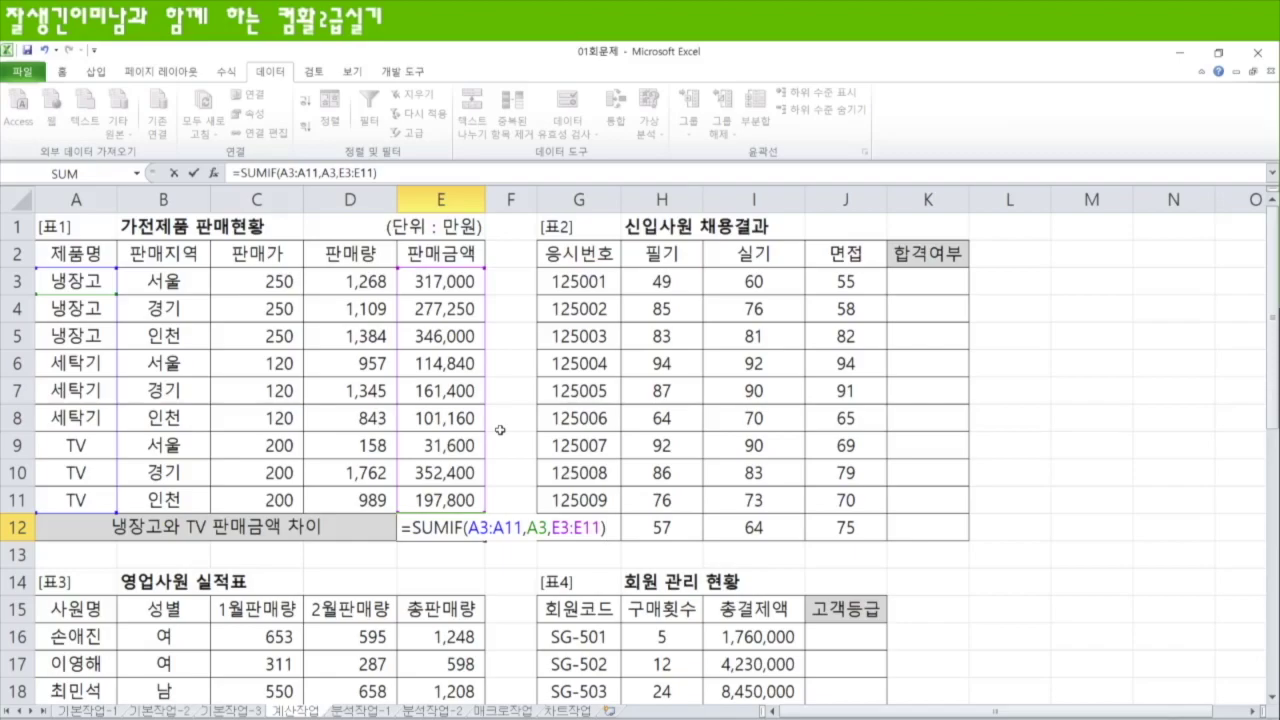
Subtract SUMIF(A3:A11,A9,E3:E11) from the first SUMIF in E12 and commit the formula
{"action": "type", "text": "-"}
{"action": "type", "text": "su"}
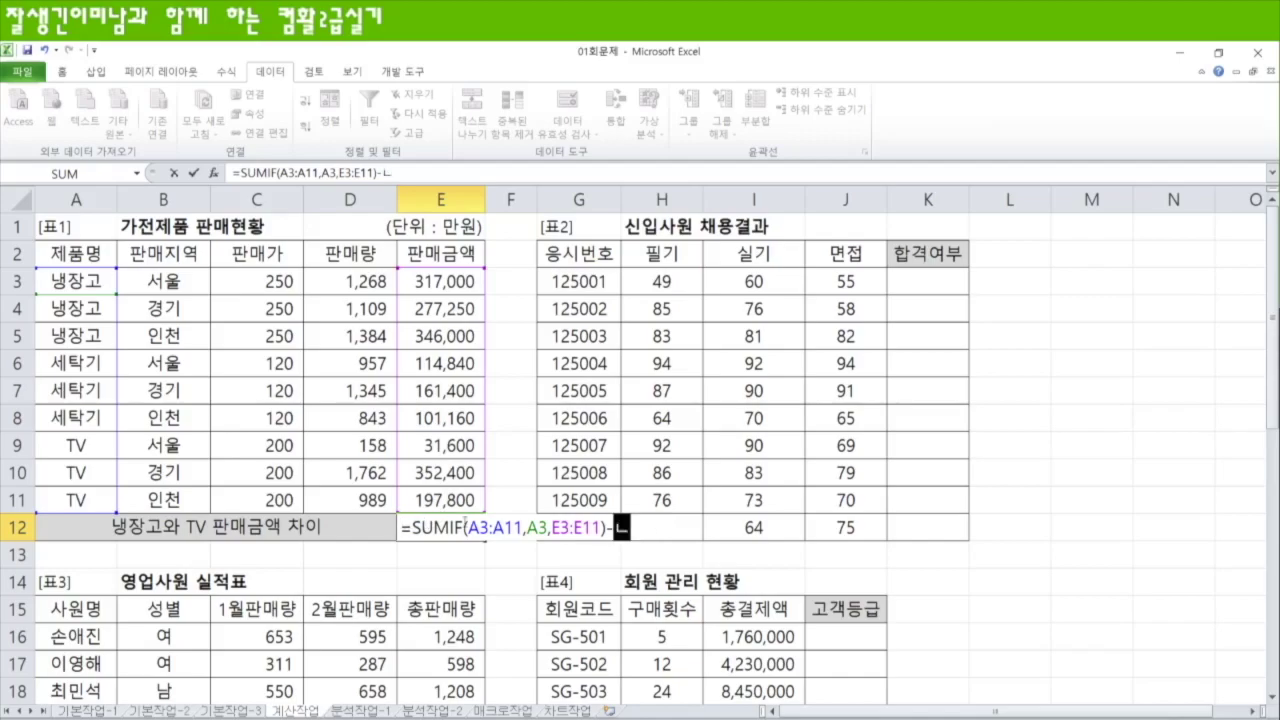
{"action": "type", "text": "mif"}
{"action": "key", "text": "Tab"}
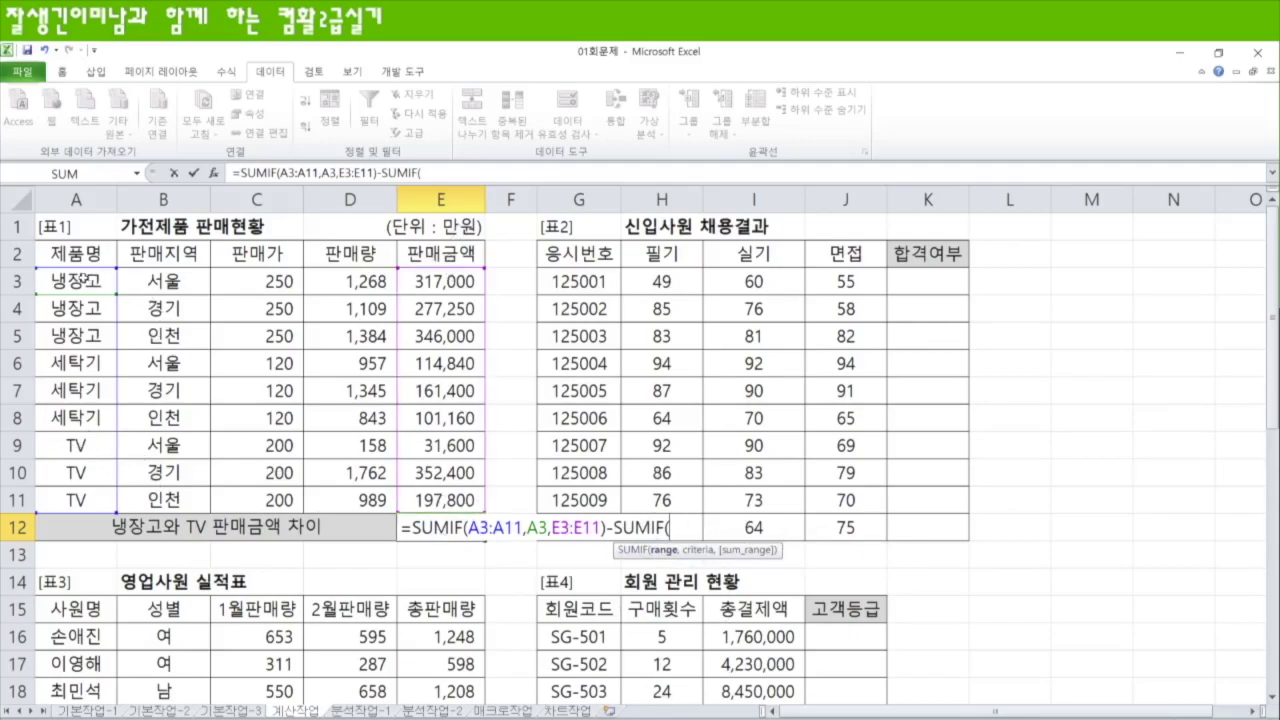
{"action": "left_click_drag", "start_coordinate": [88, 283], "coordinate": [88, 494]}
{"action": "type", "text": ","}
{"action": "left_click", "coordinate": [90, 447]}
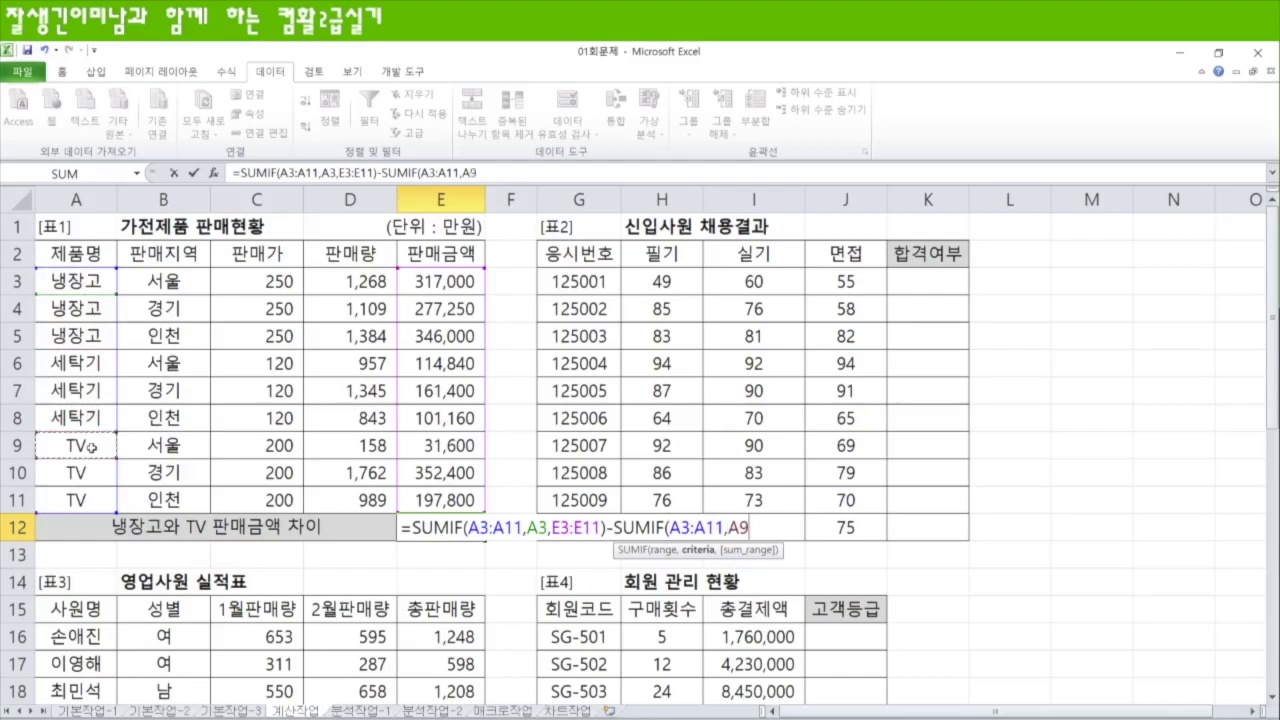
{"action": "type", "text": ","}
{"action": "left_click_drag", "start_coordinate": [440, 281], "coordinate": [449, 494]}
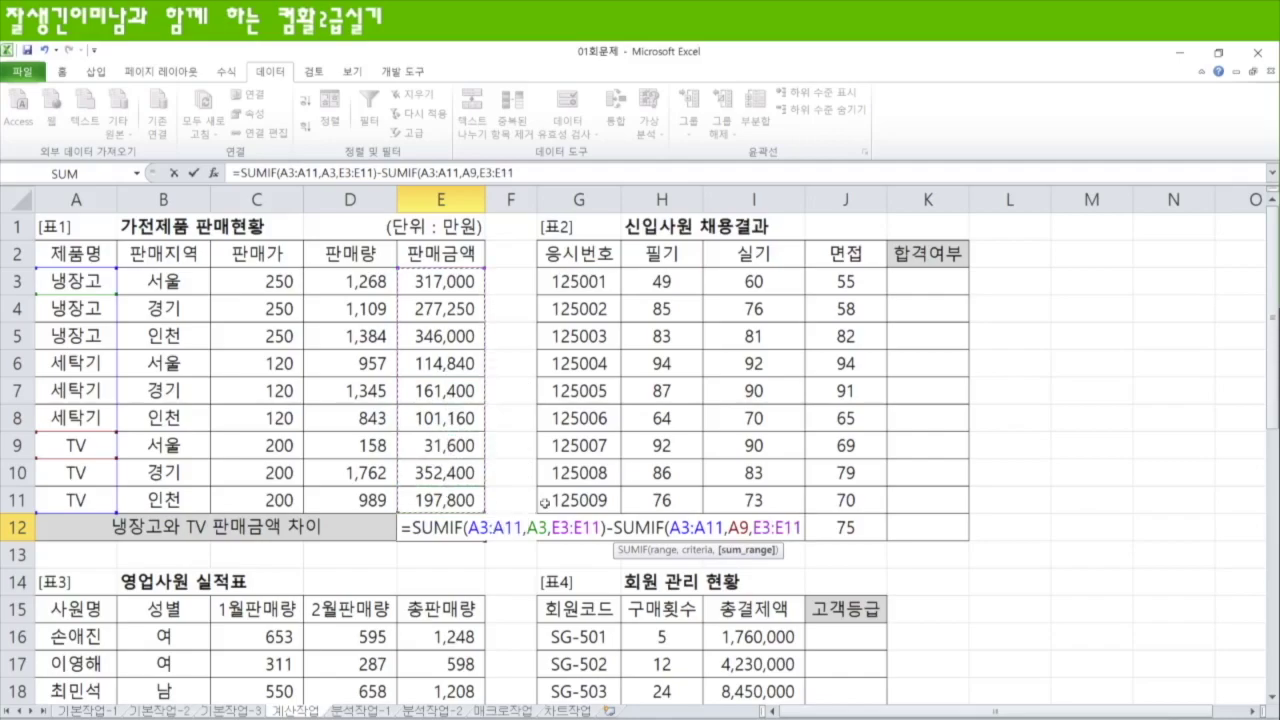
{"action": "type", "text": ")"}
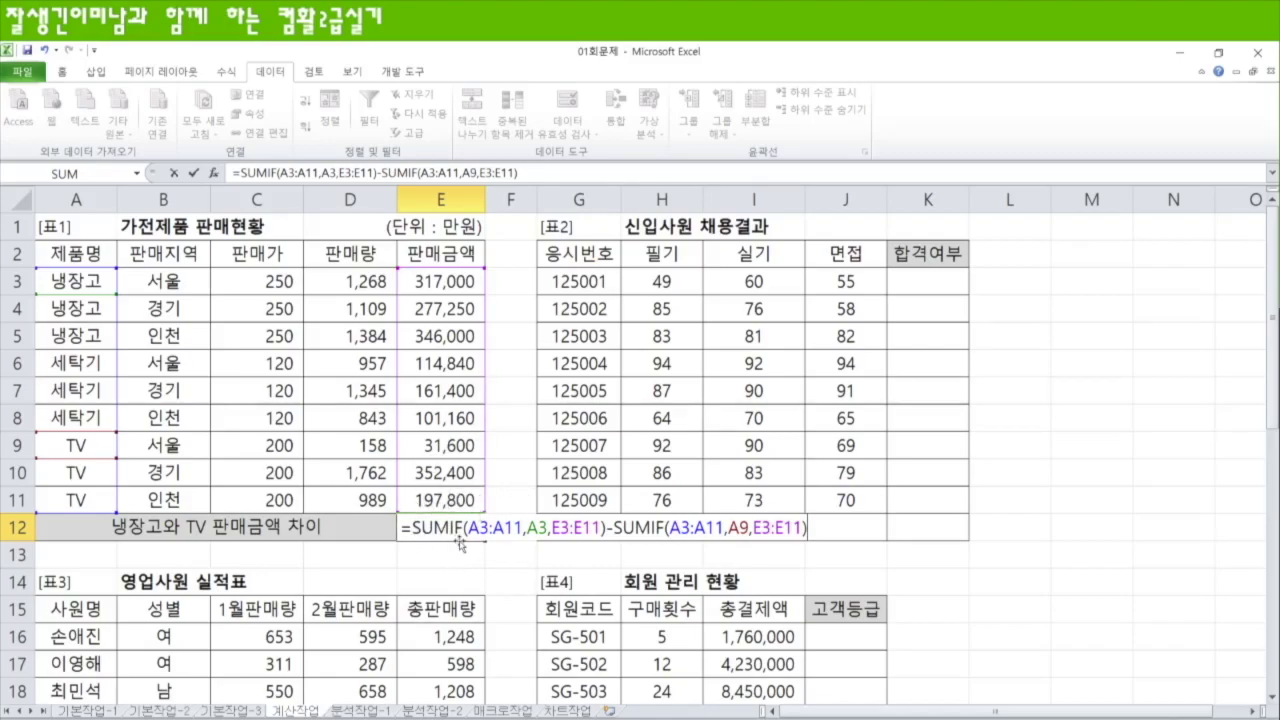
{"action": "key", "text": "Return"}
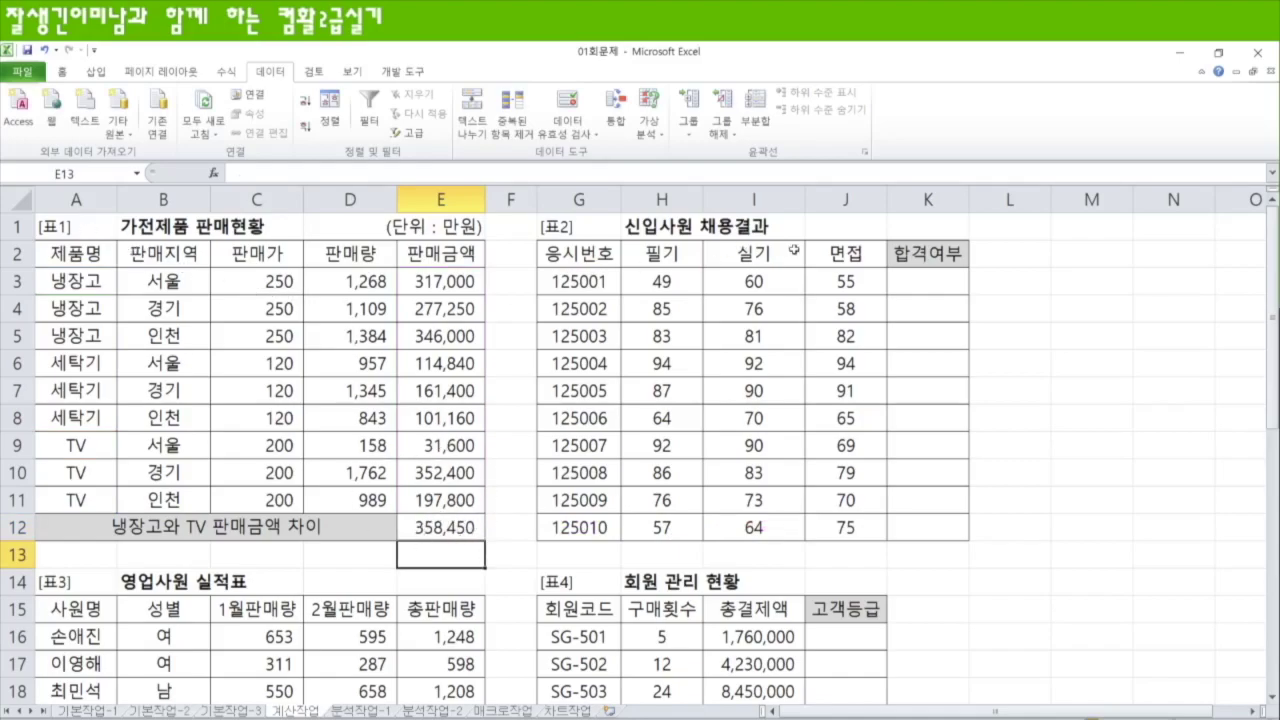
Enter the helper headings A in L2 and B in M2 beside the 합격여부 column of [표2]
{"action": "left_click", "coordinate": [938, 281]}
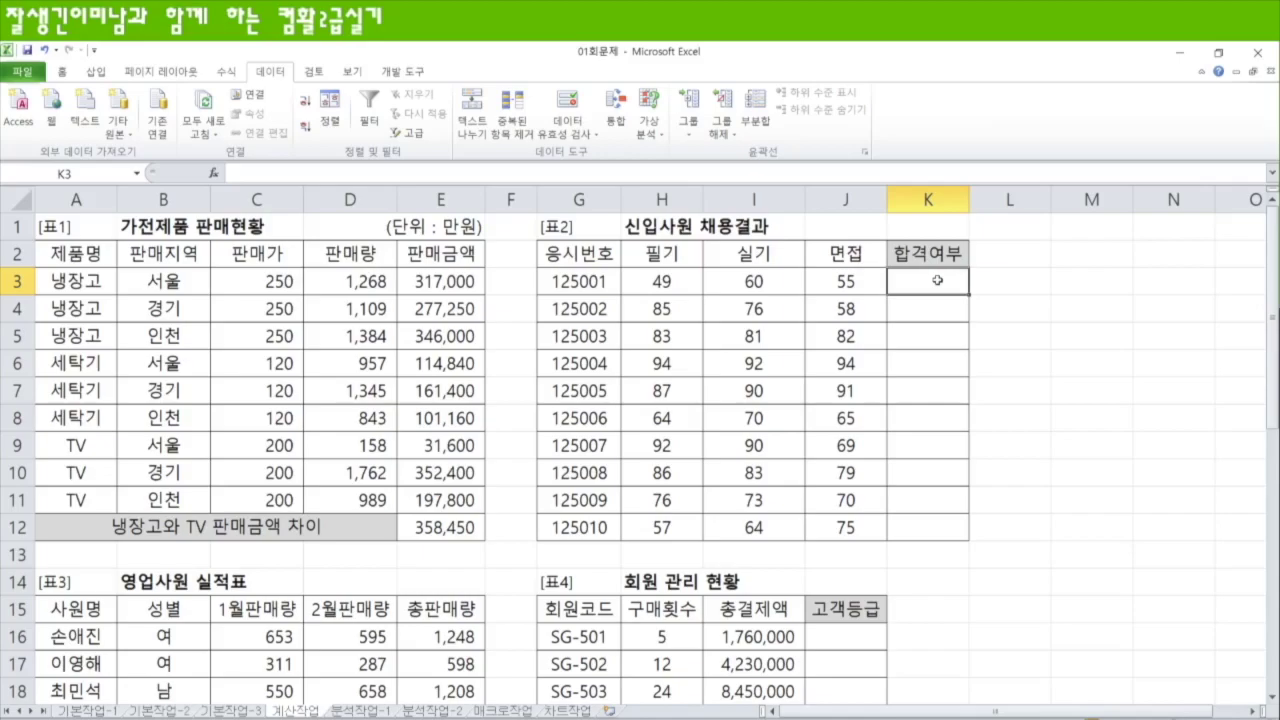
{"action": "left_click", "coordinate": [1025, 253]}
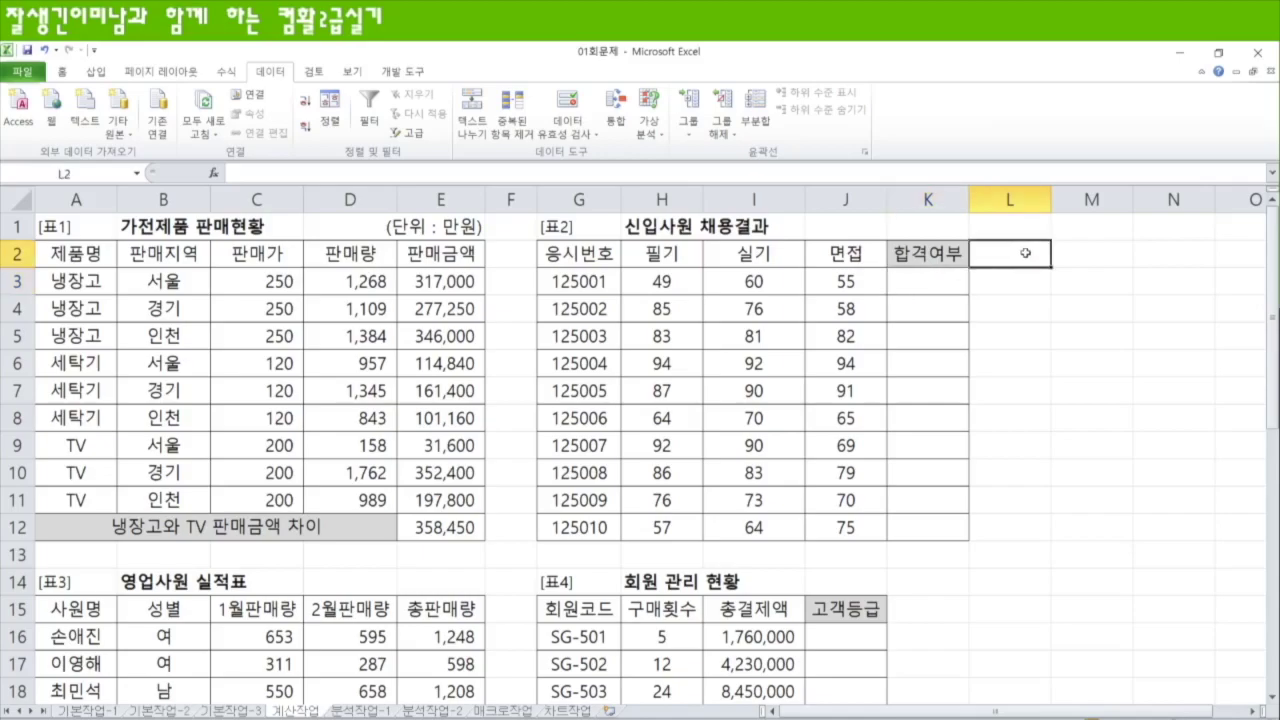
{"action": "double_click", "coordinate": [1025, 253]}
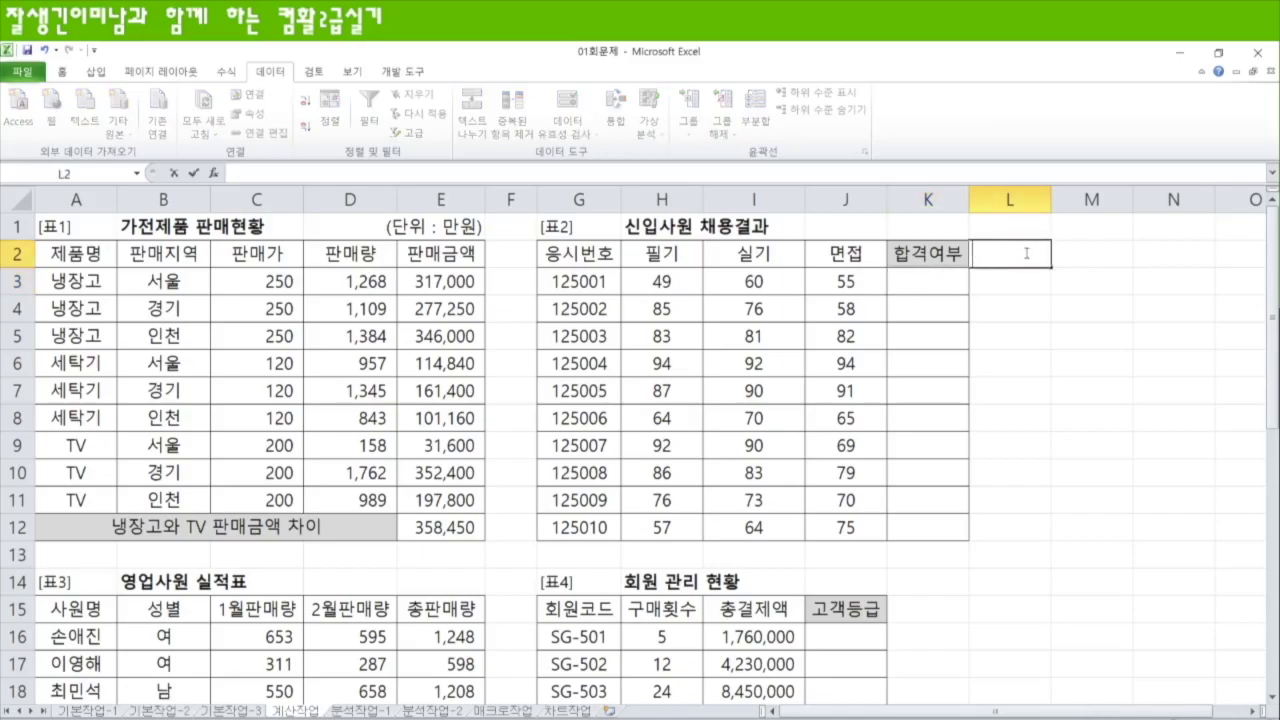
{"action": "type", "text": "A"}
{"action": "key", "text": "Tab"}
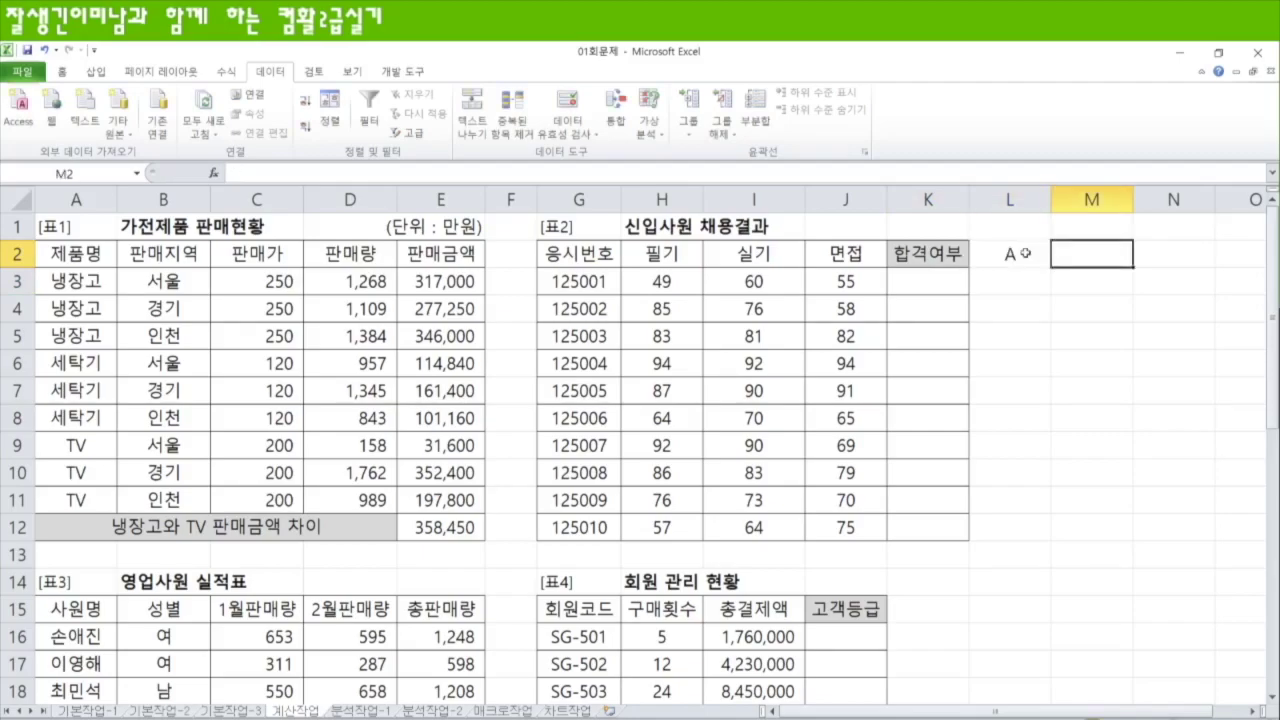
{"action": "type", "text": "B"}
{"action": "key", "text": "Return"}
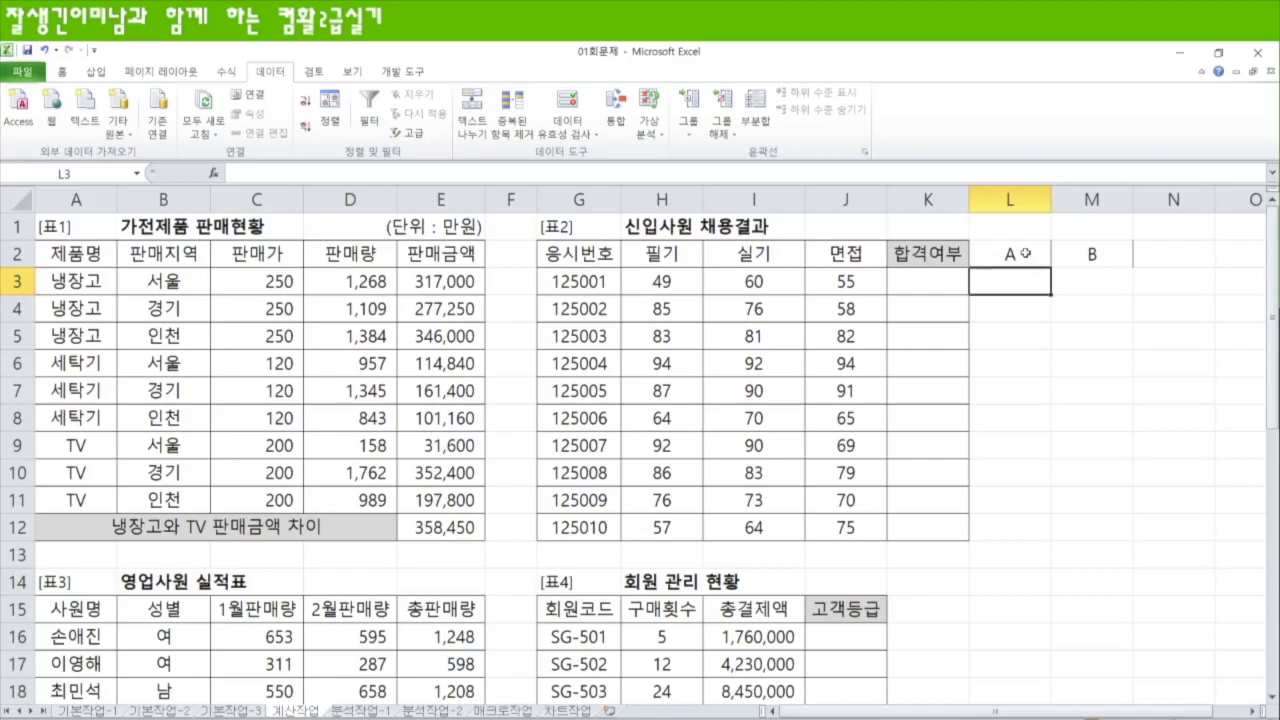
Enter =AVERAGE(H3:I3) in L3 to average the 필기 and 실기 scores, and fill it down to L12
{"action": "type", "text": "="}
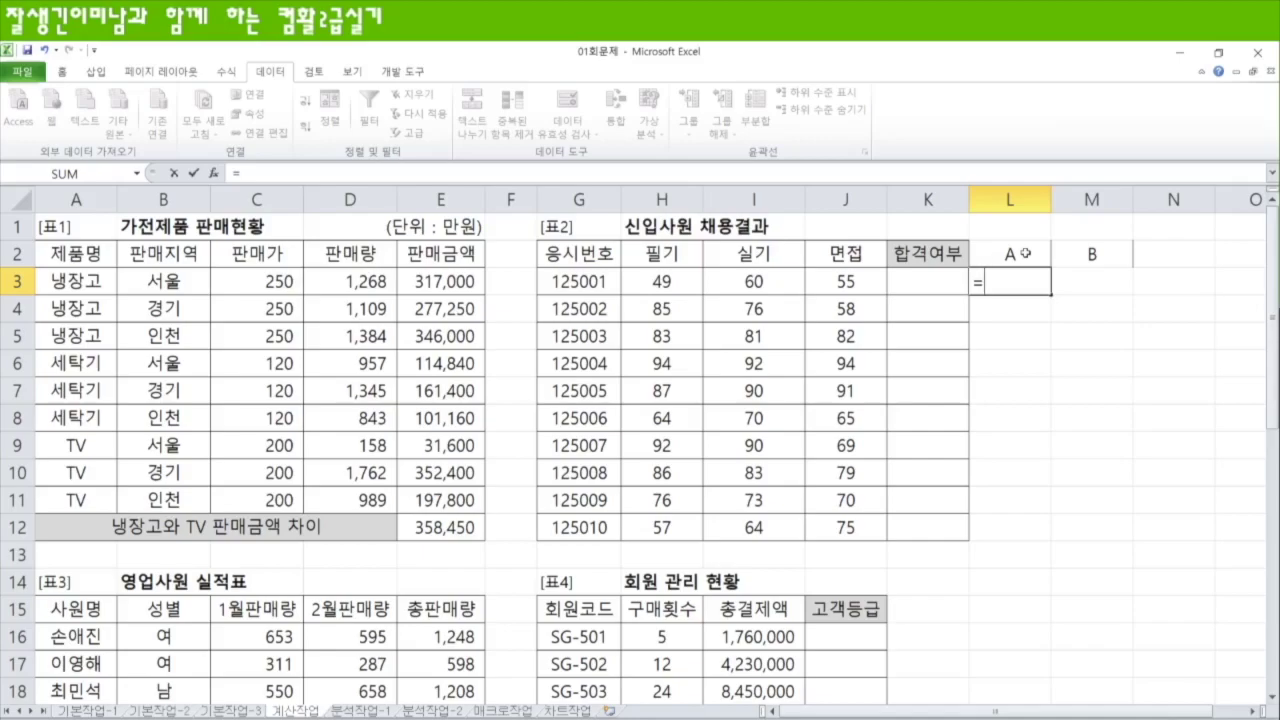
{"action": "type", "text": "aver"}
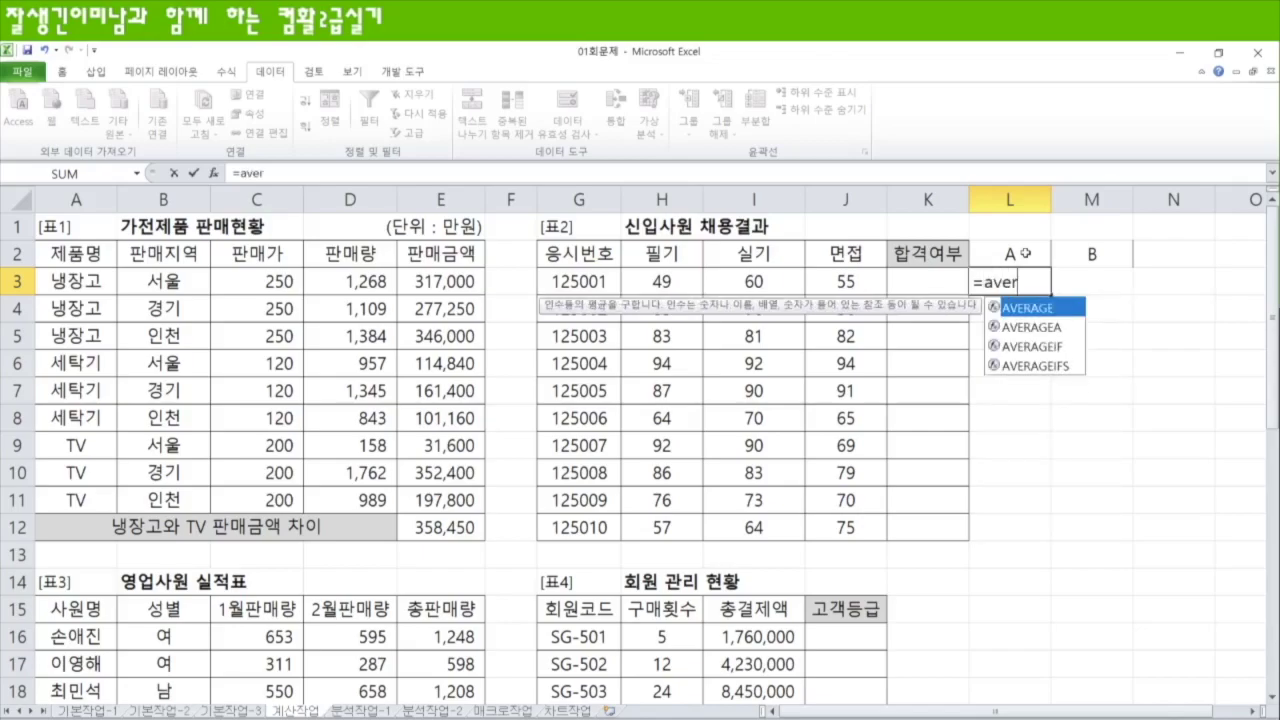
{"action": "key", "text": "Tab"}
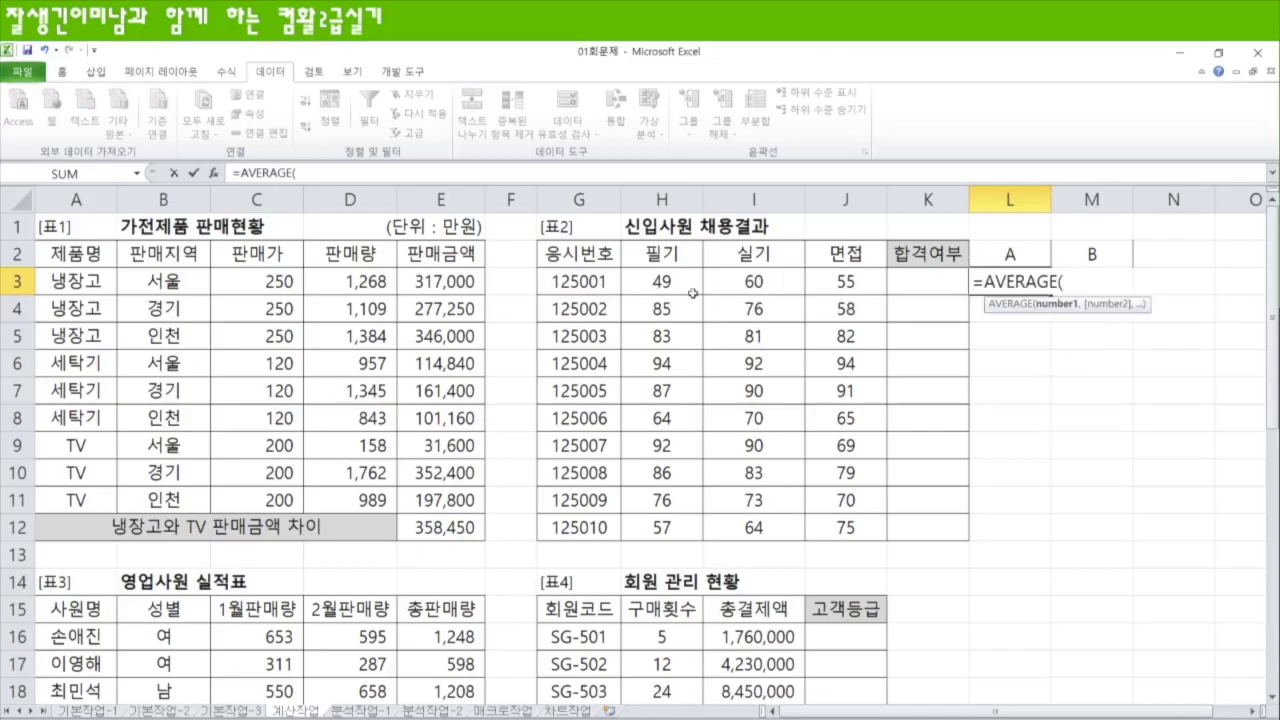
{"action": "left_click_drag", "start_coordinate": [680, 281], "coordinate": [740, 283]}
{"action": "type", "text": ")"}
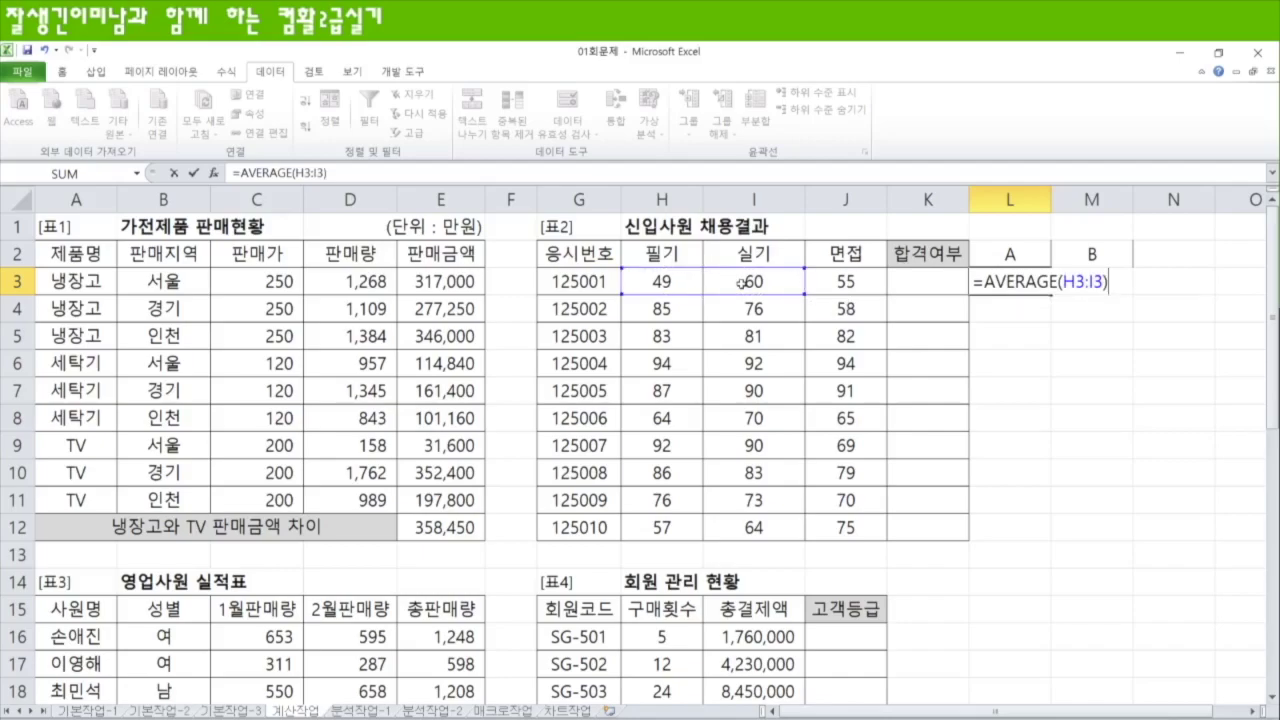
{"action": "key", "text": "Return"}
{"action": "left_click", "coordinate": [1014, 285]}
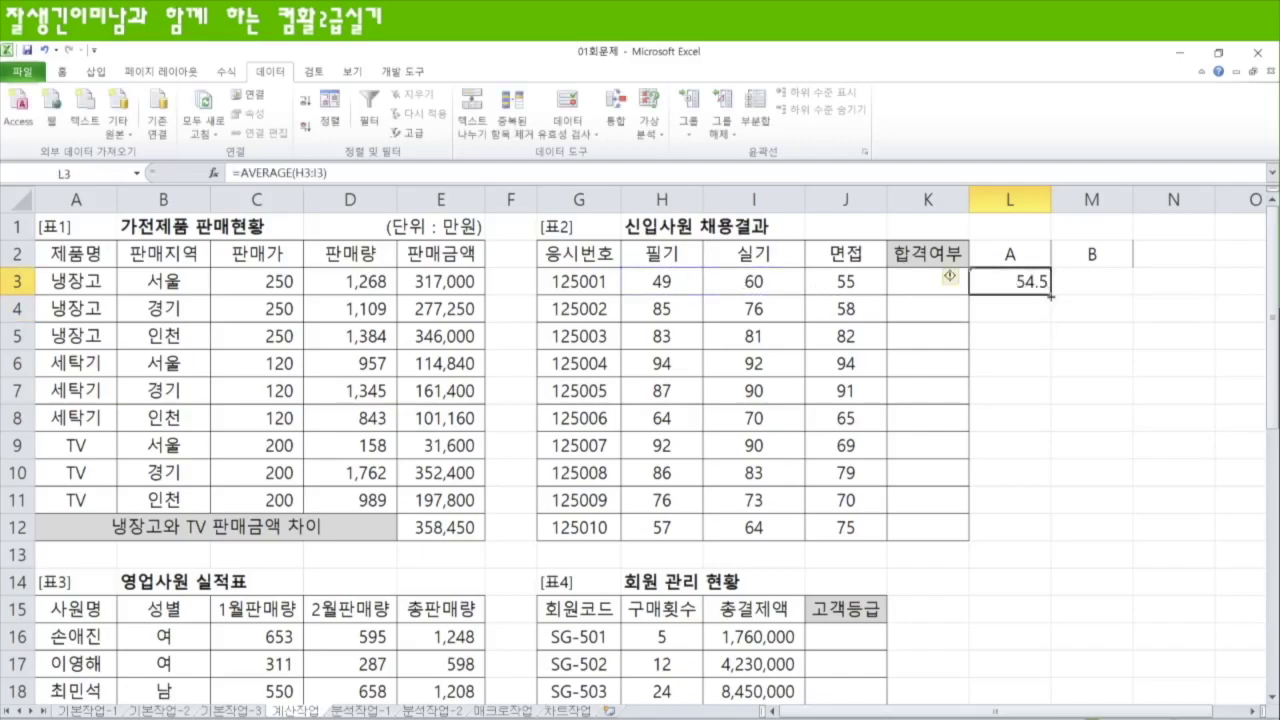
{"action": "left_click_drag", "start_coordinate": [1050, 295], "coordinate": [1050, 540]}
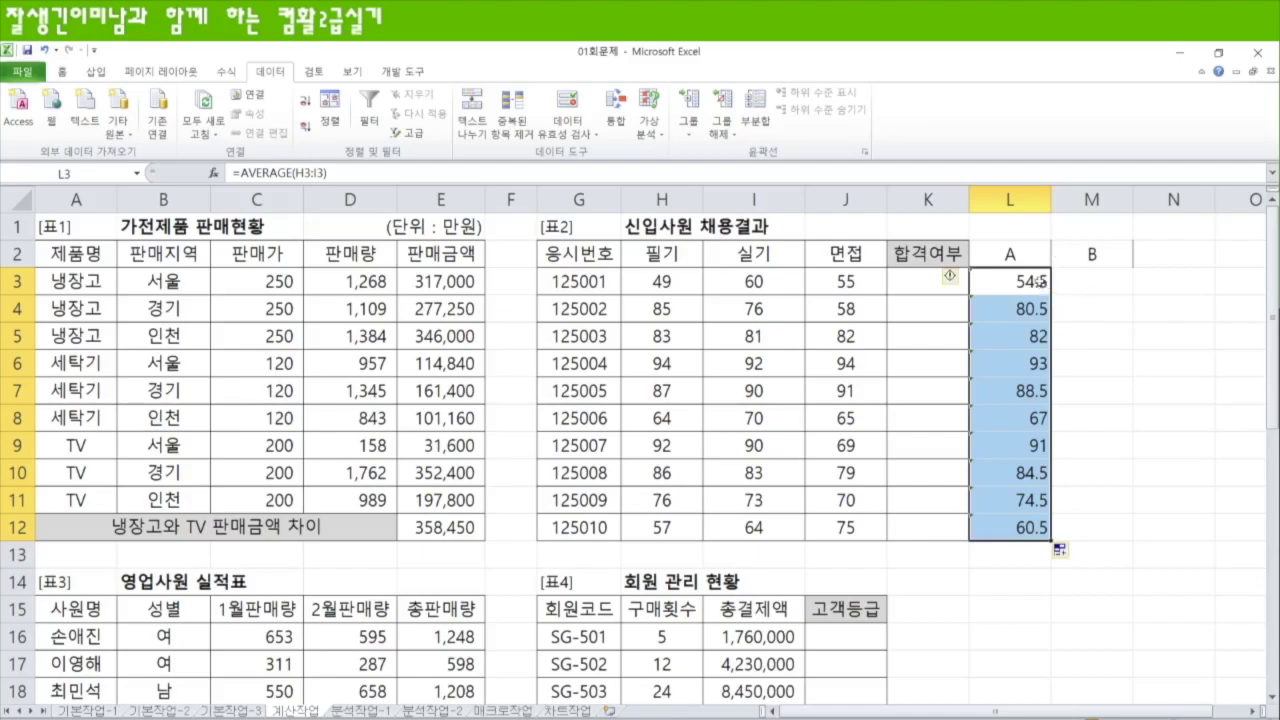
Turn the averages in L3:L12 into a condition by adding >=80 to the formula across the whole range
{"action": "double_click", "coordinate": [1038, 277]}
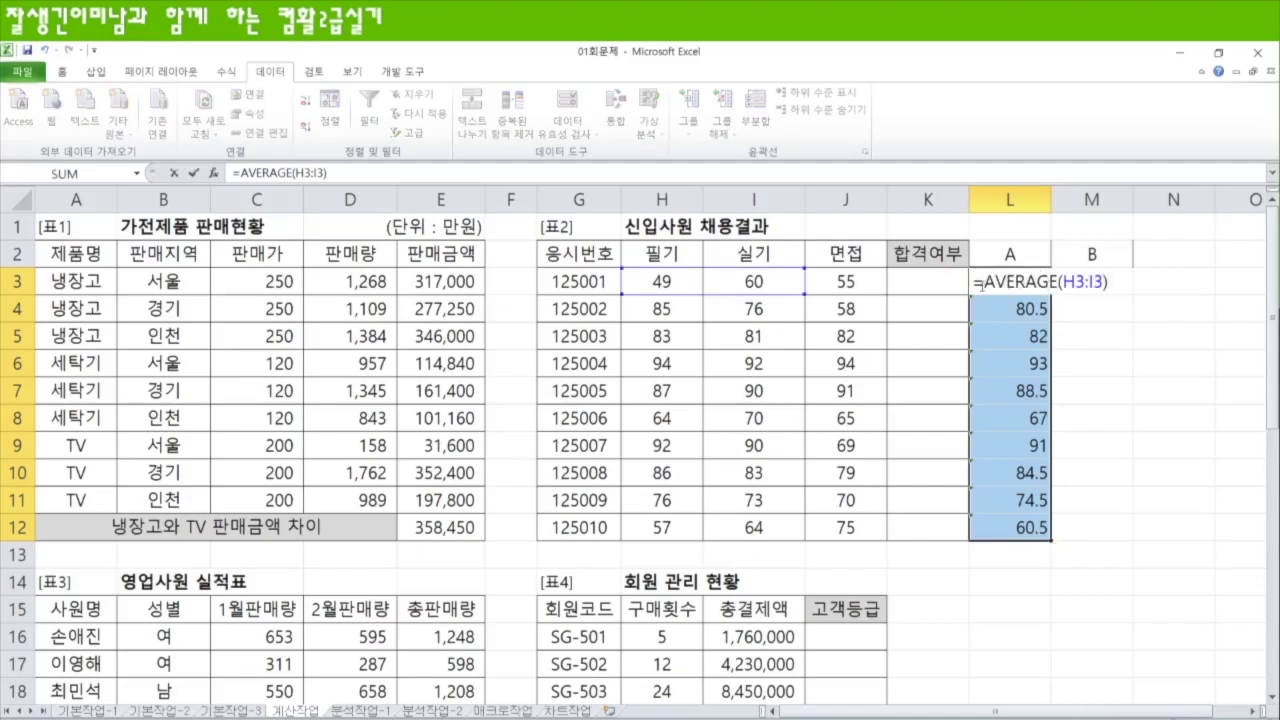
{"action": "left_click_drag", "start_coordinate": [983, 282], "coordinate": [1108, 283]}
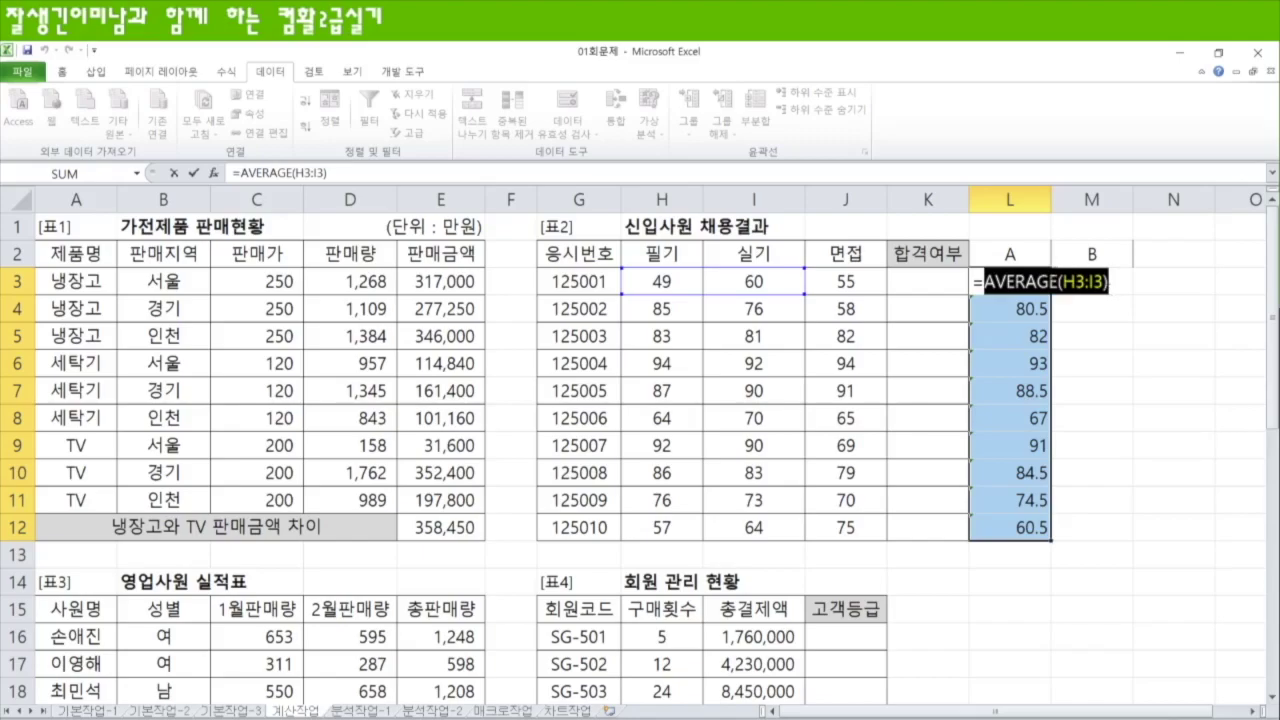
{"action": "left_click", "coordinate": [1128, 281]}
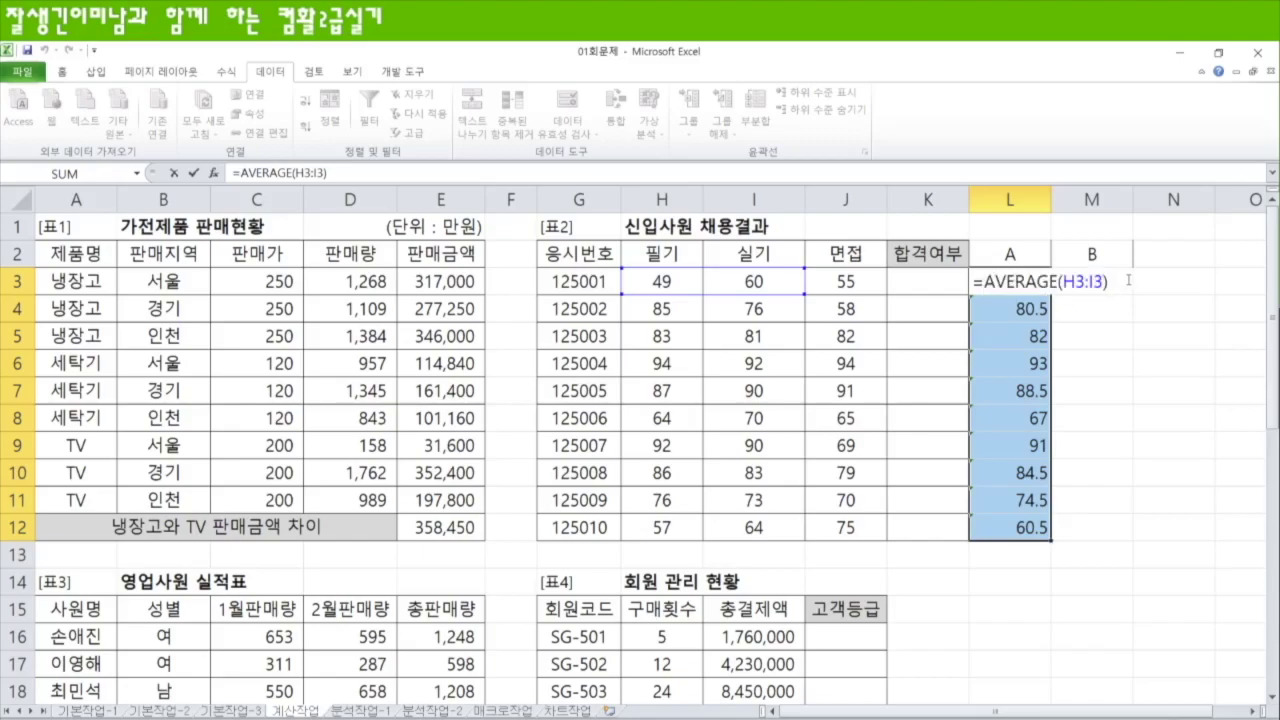
{"action": "type", "text": ">=80"}
{"action": "key", "text": "ctrl+Return"}
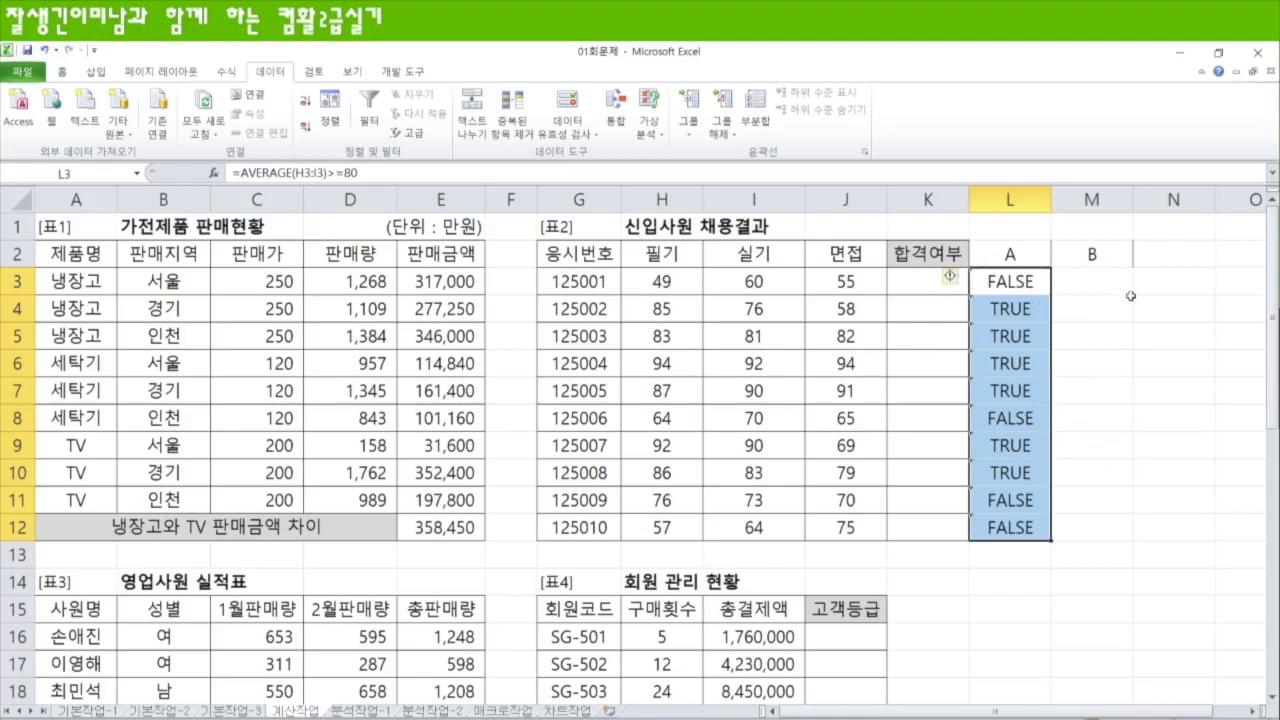
Enter =J3>=70 in M3 to test the 면접 score, and fill it down to M12
{"action": "left_click", "coordinate": [1097, 281]}
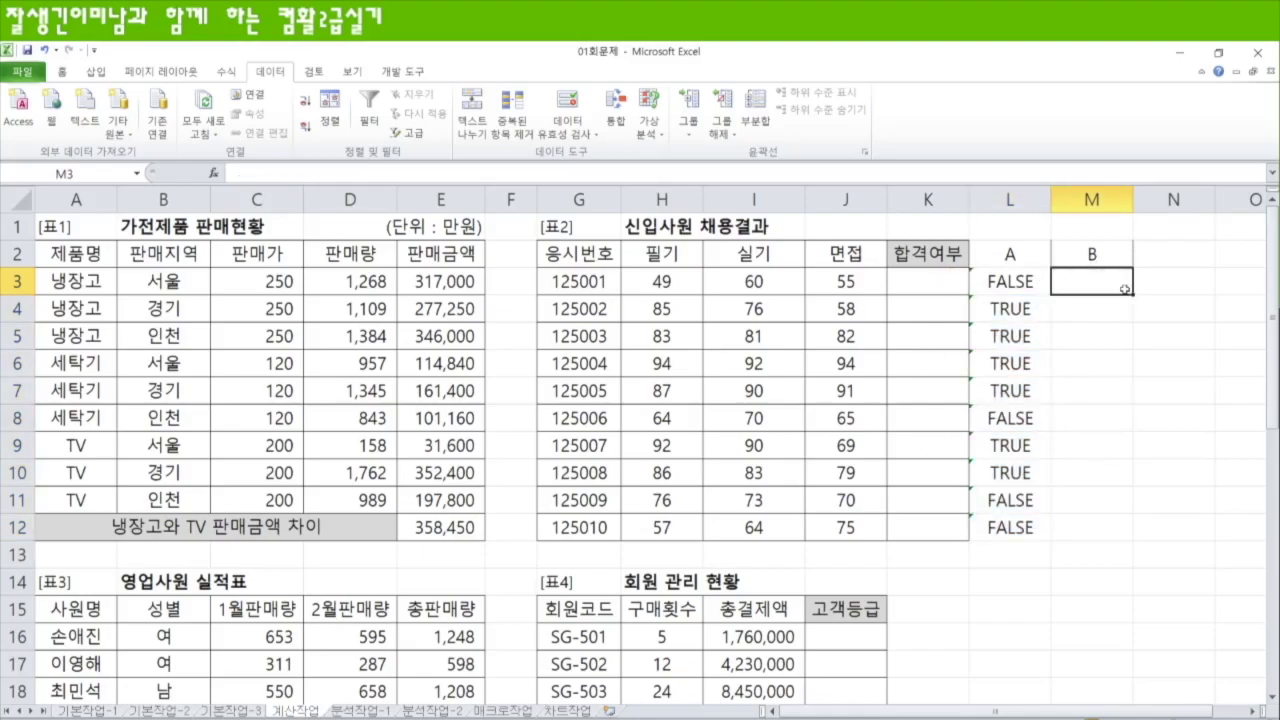
{"action": "type", "text": "="}
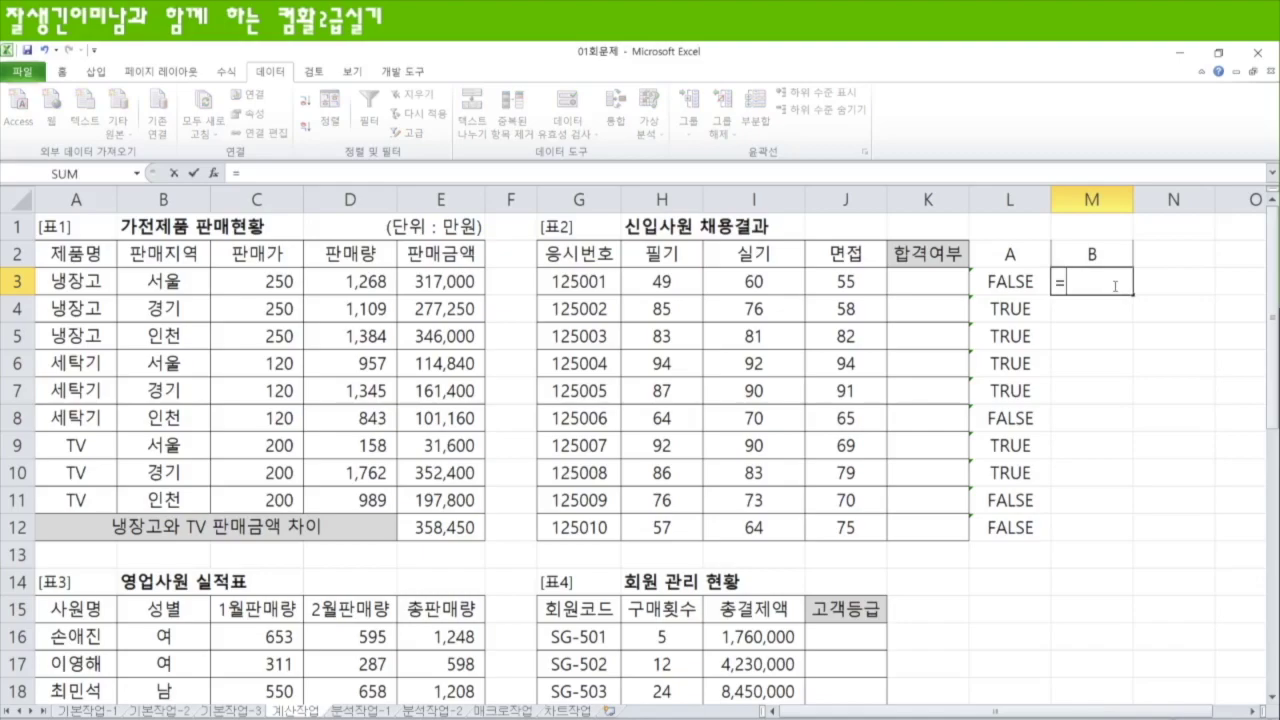
{"action": "left_click", "coordinate": [855, 281]}
{"action": "type", "text": ">=70"}
{"action": "key", "text": "Return"}
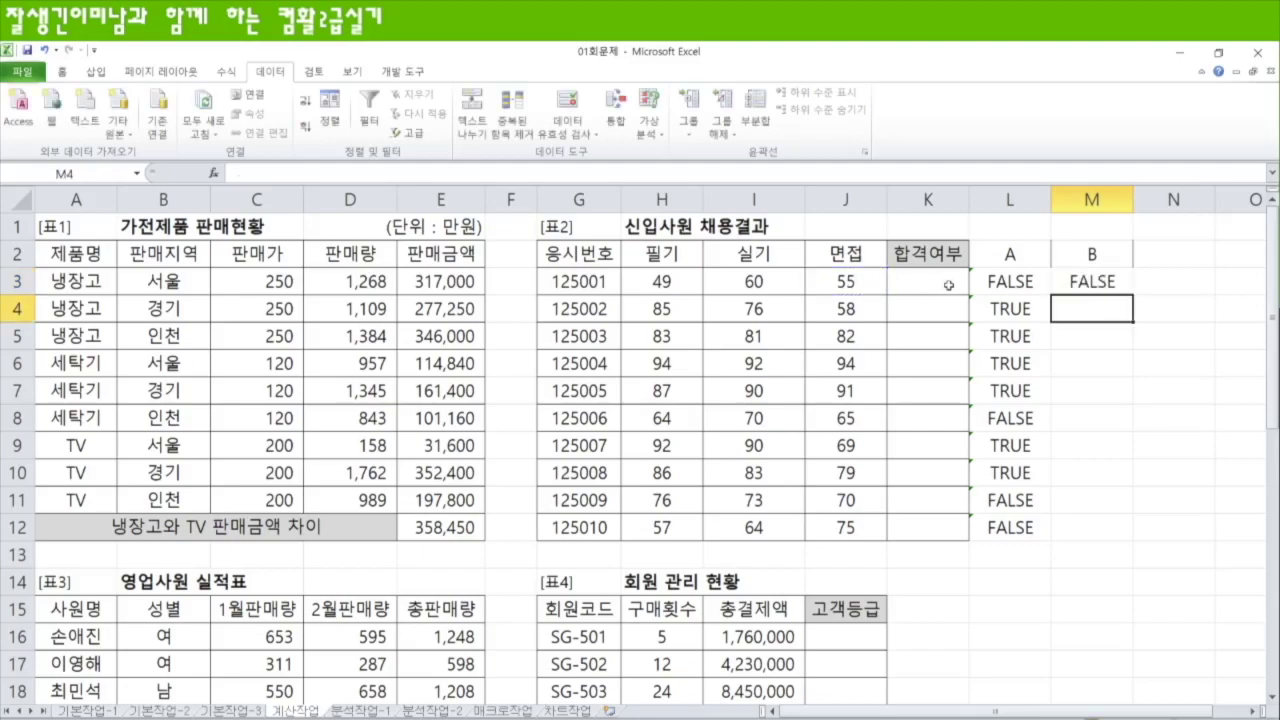
{"action": "left_click", "coordinate": [1080, 280]}
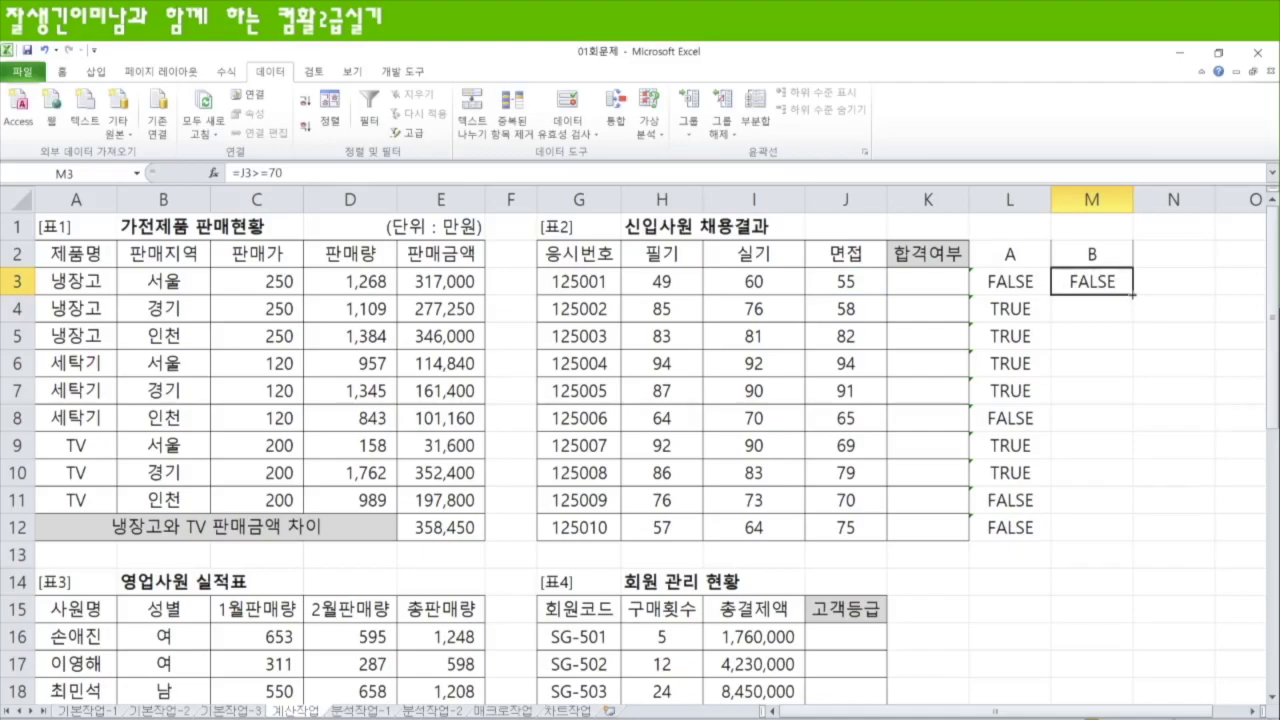
{"action": "double_click", "coordinate": [1132, 295]}
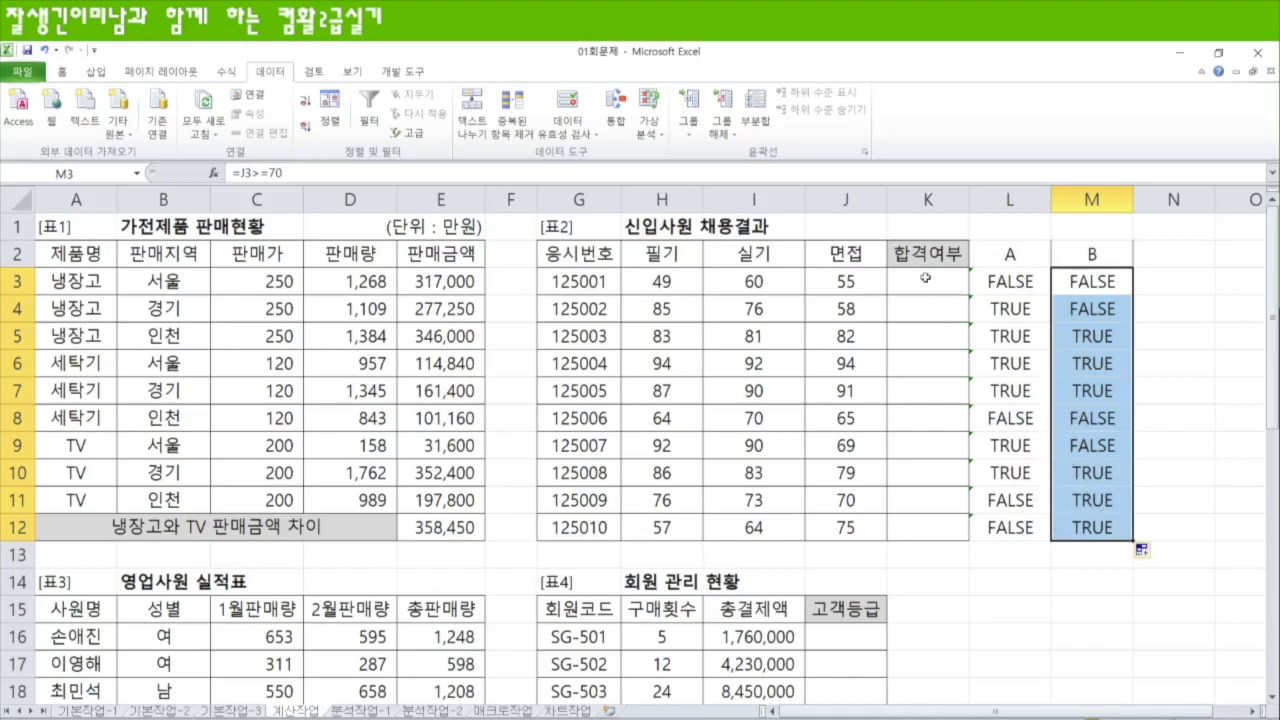
Combine both helper conditions with =AND(L3,M3) in N3, and fill it down to N12
{"action": "left_click", "coordinate": [1169, 285]}
{"action": "type", "text": "=and"}
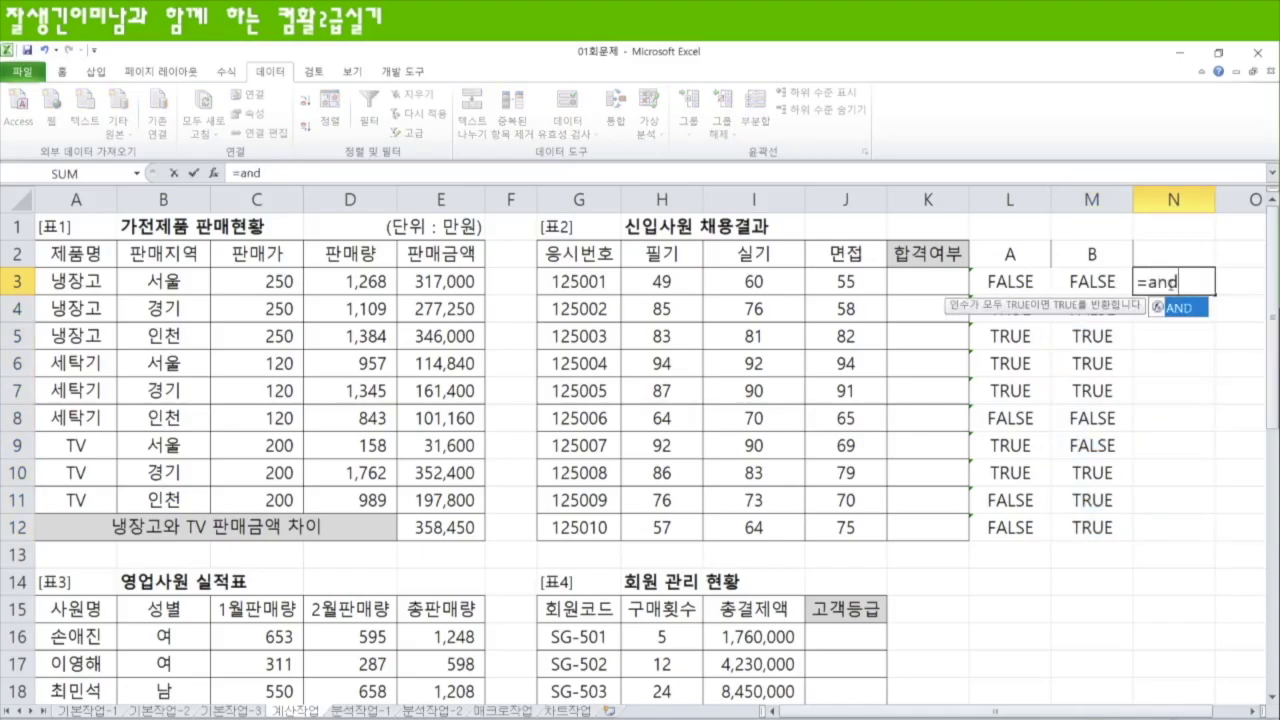
{"action": "key", "text": "Tab"}
{"action": "left_click", "coordinate": [1032, 282]}
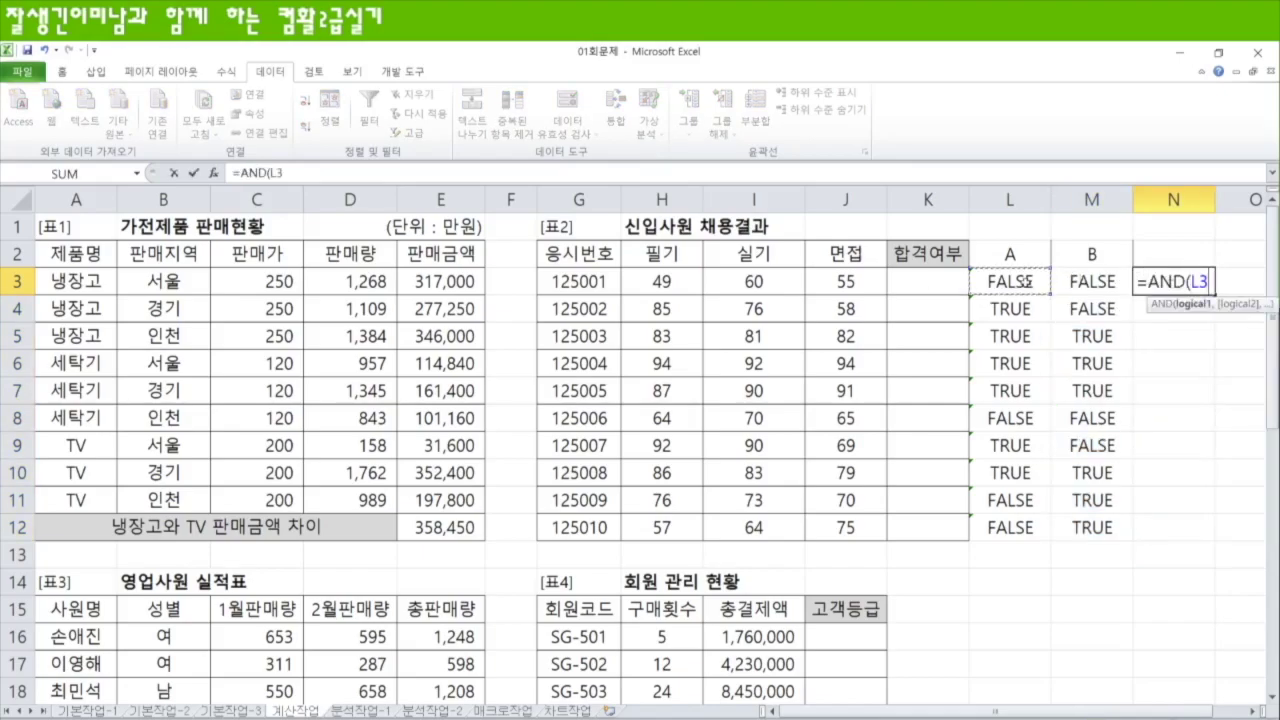
{"action": "type", "text": ","}
{"action": "left_click", "coordinate": [1078, 280]}
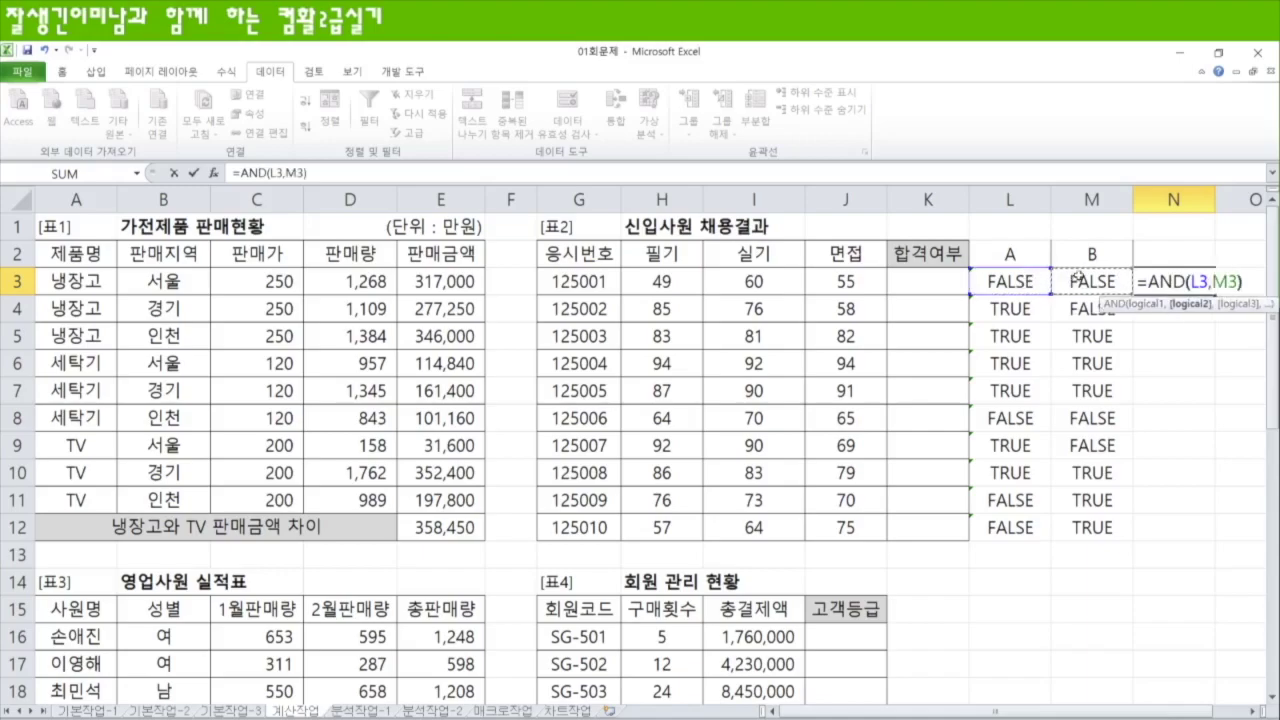
{"action": "type", "text": ")"}
{"action": "key", "text": "Return"}
{"action": "left_click", "coordinate": [1180, 282]}
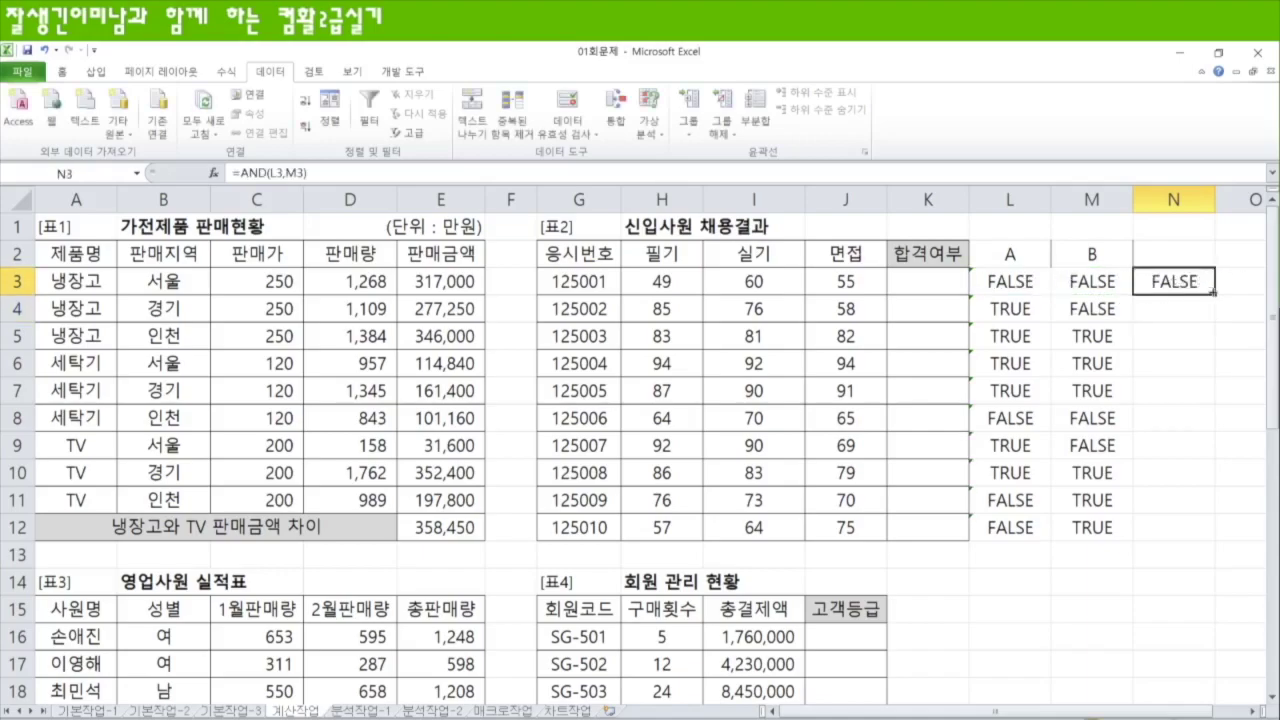
{"action": "double_click", "coordinate": [1214, 295]}
Highlight the TRUE cells N5:N7 and N10 with a yellow fill
{"action": "left_click_drag", "start_coordinate": [1198, 330], "coordinate": [1181, 391]}
{"action": "left_click", "coordinate": [1187, 472], "text": "ctrl"}
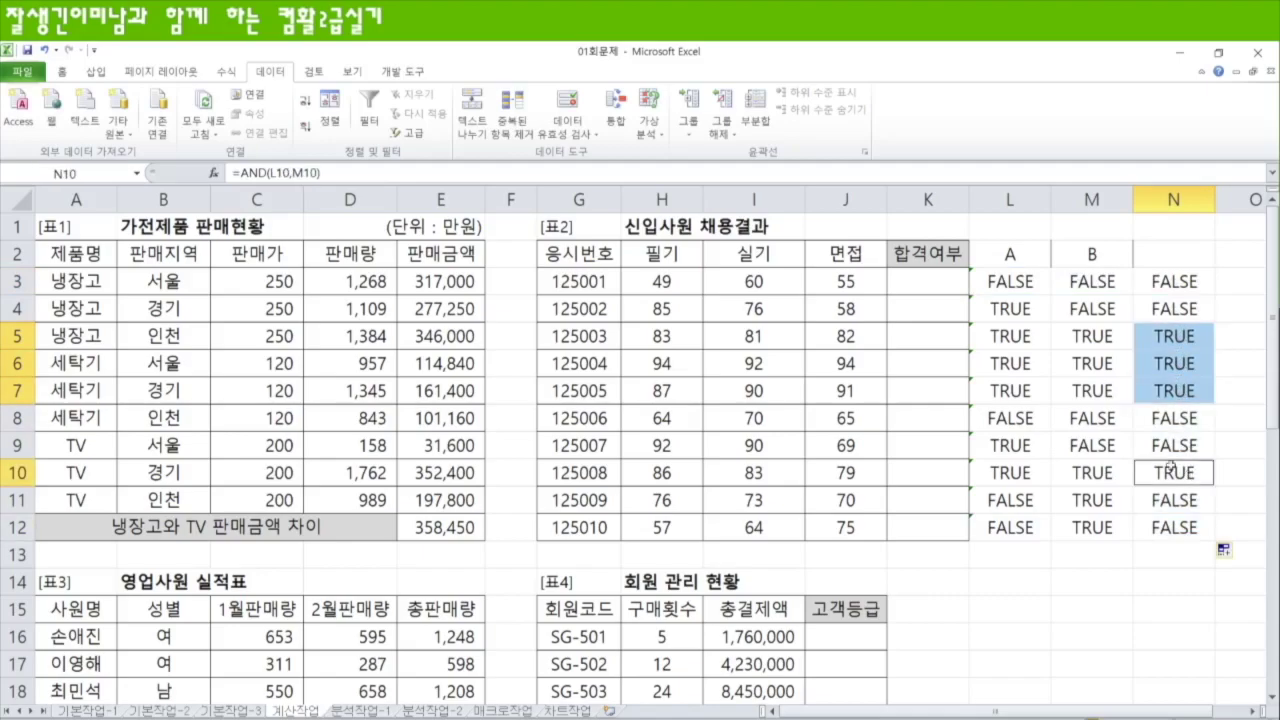
{"action": "left_click", "coordinate": [63, 76]}
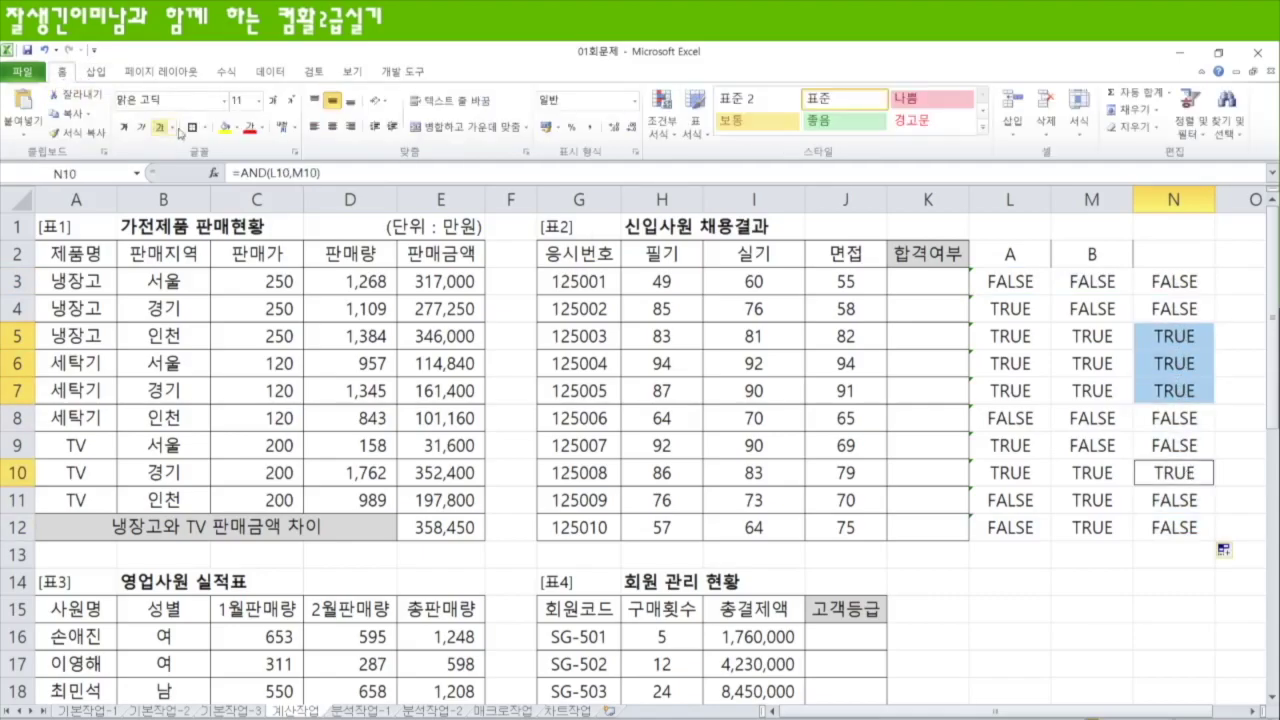
{"action": "left_click", "coordinate": [225, 127]}
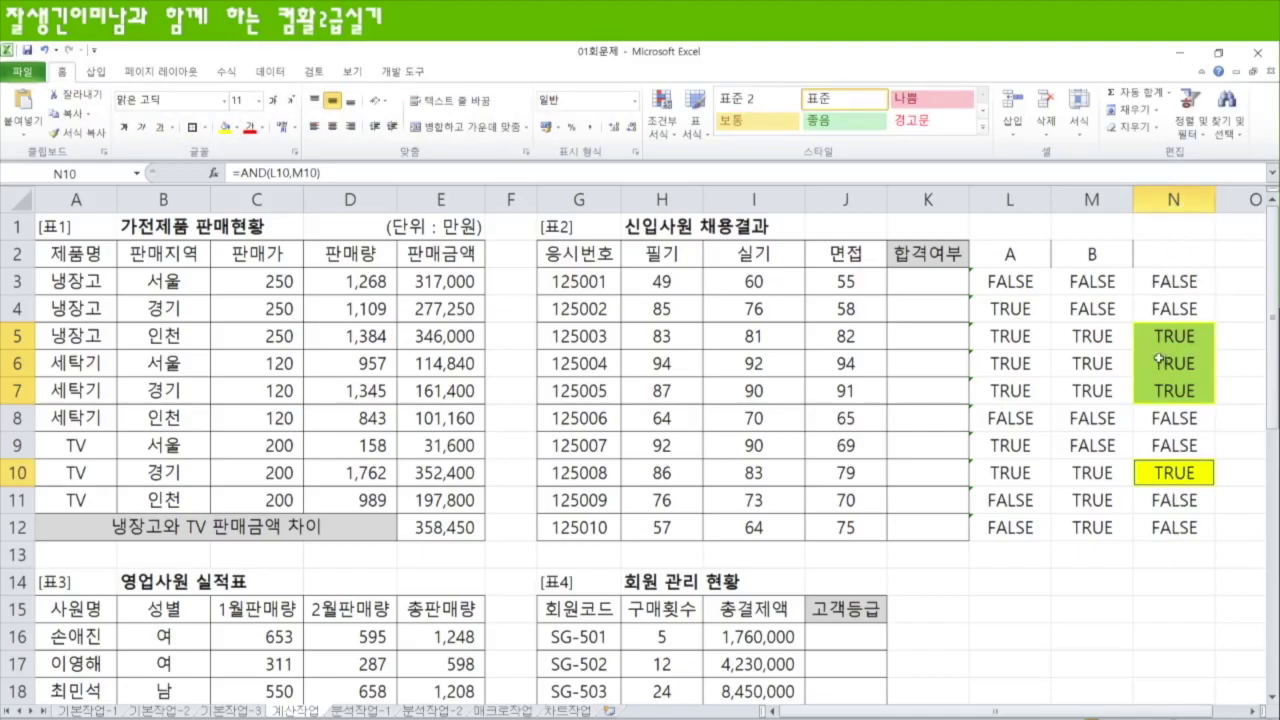
Start an AND formula in the 합격여부 cell K3 with AVERAGE(H3:I3)>=80 as its first condition
{"action": "left_click", "coordinate": [941, 283]}
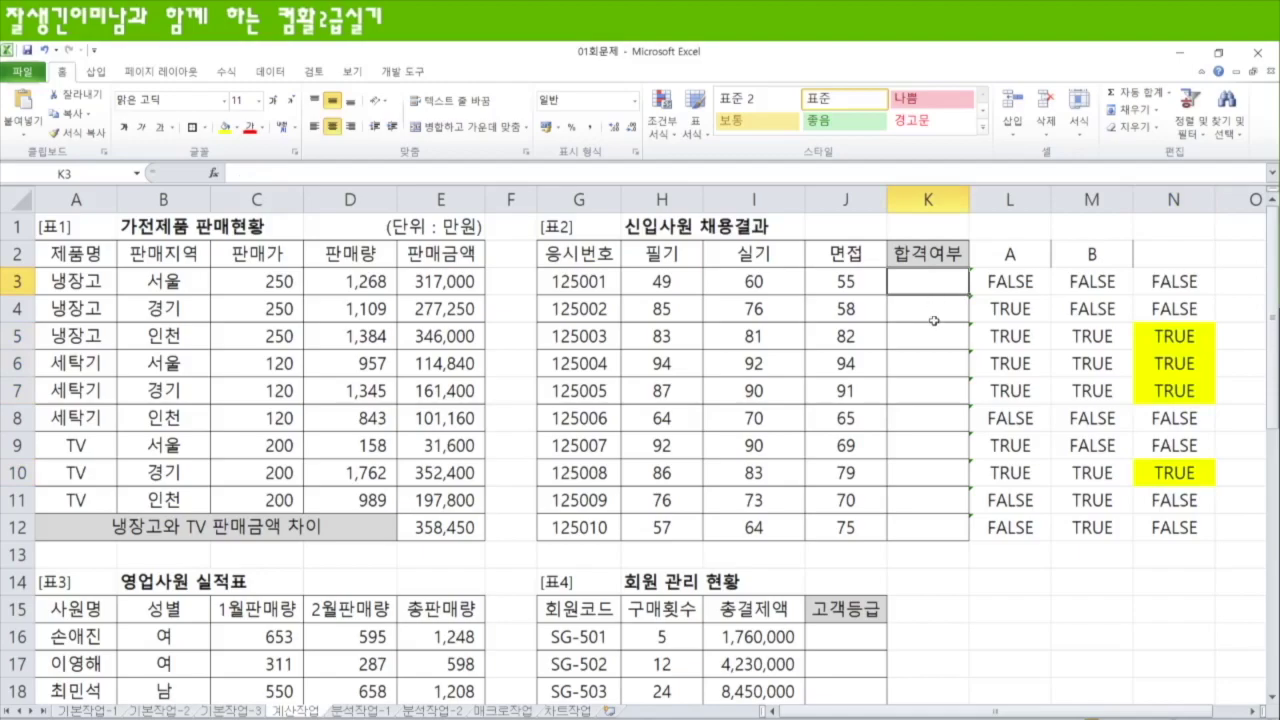
{"action": "type", "text": "=and"}
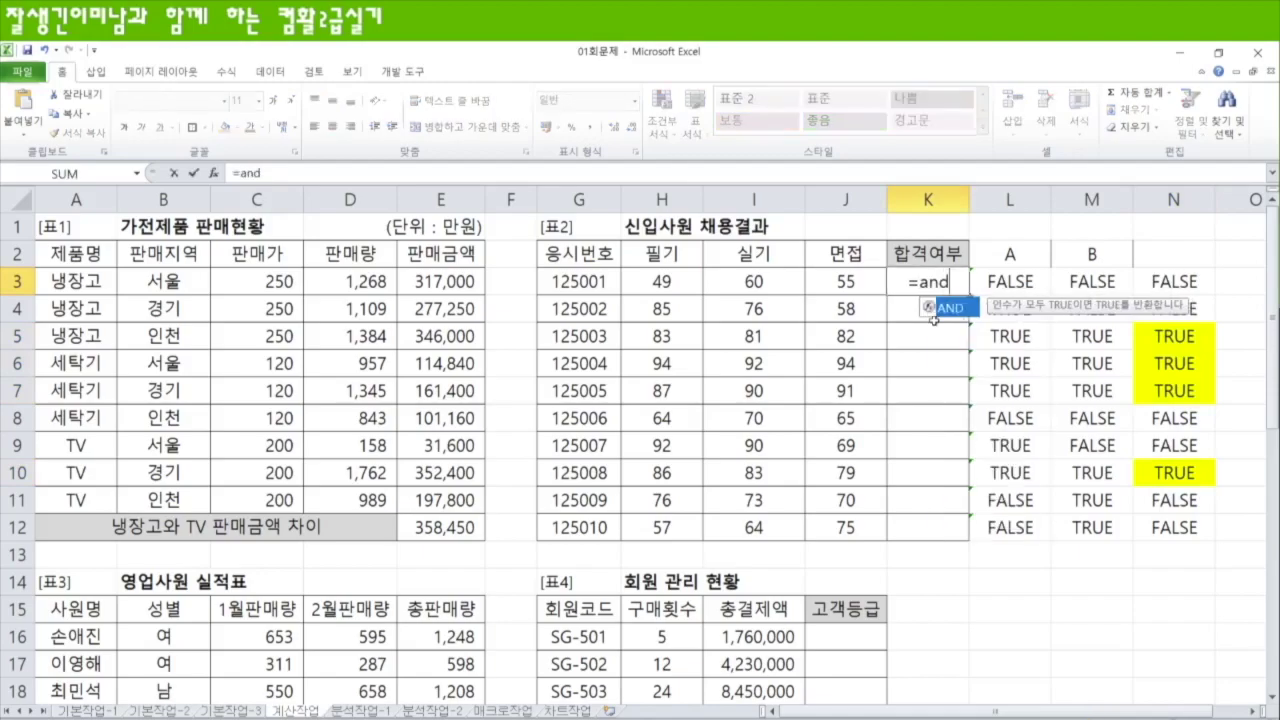
{"action": "key", "text": "Tab"}
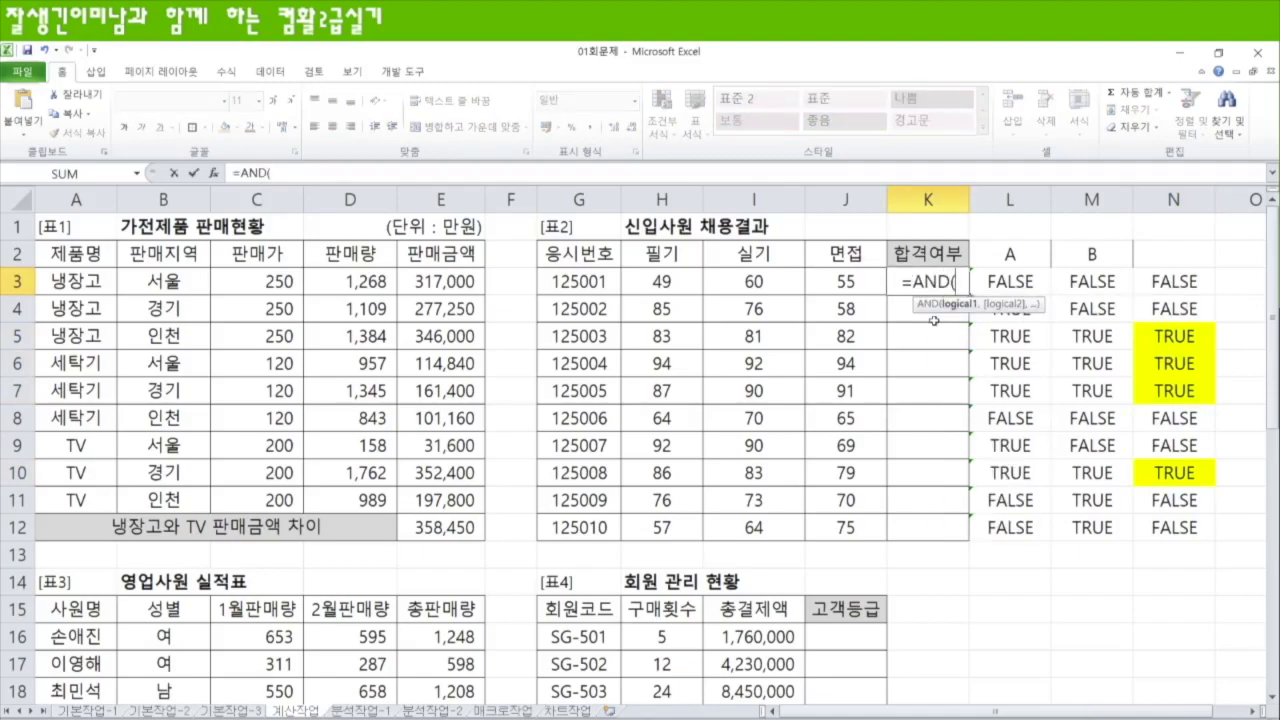
{"action": "type", "text": "aver"}
{"action": "key", "text": "Tab"}
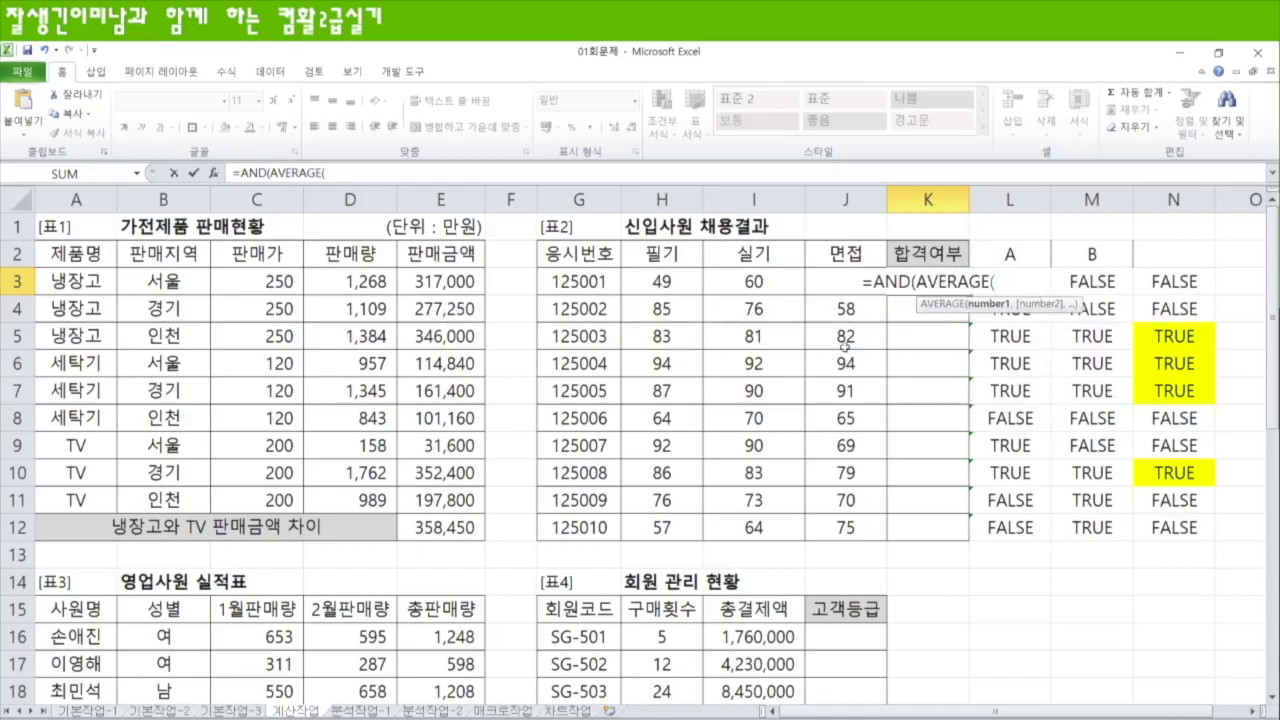
{"action": "left_click_drag", "start_coordinate": [661, 281], "coordinate": [731, 285]}
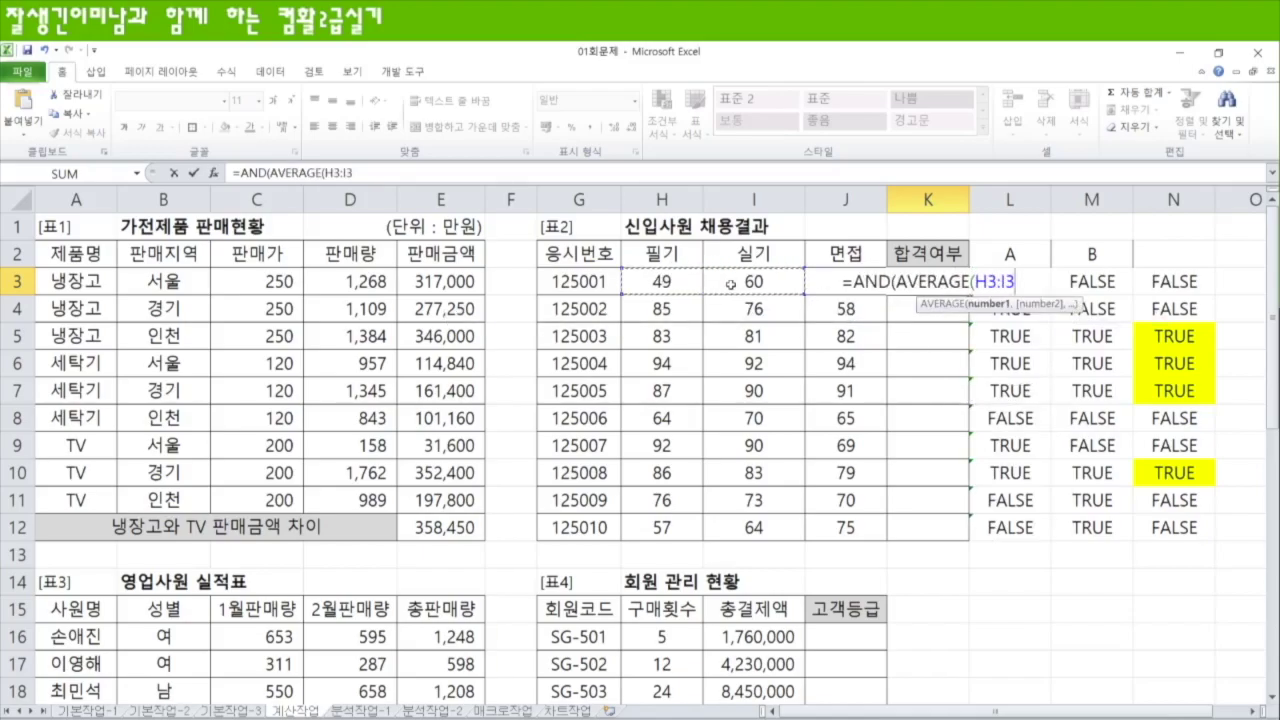
{"action": "type", "text": ")"}
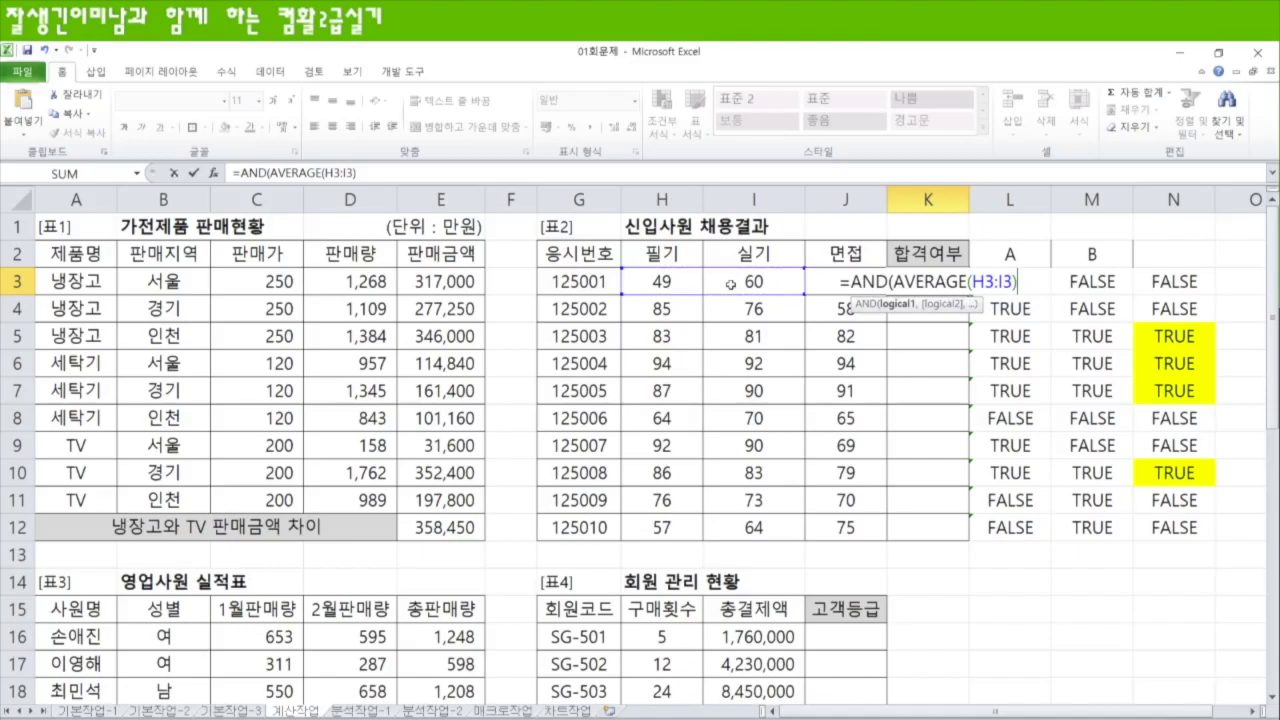
{"action": "type", "text": ">=80,"}
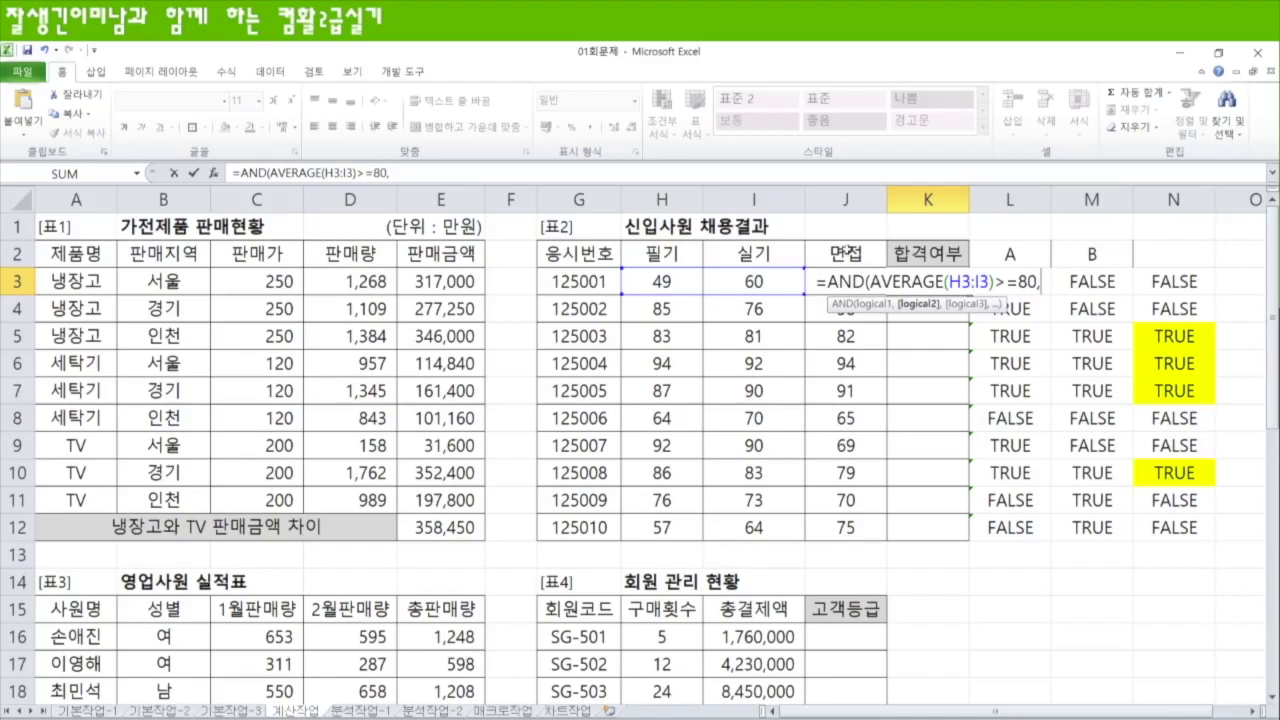
Complete the AND formula in K3 with J3>=70 as the second condition, and fill it down to K12
{"action": "type", "text": "J3"}
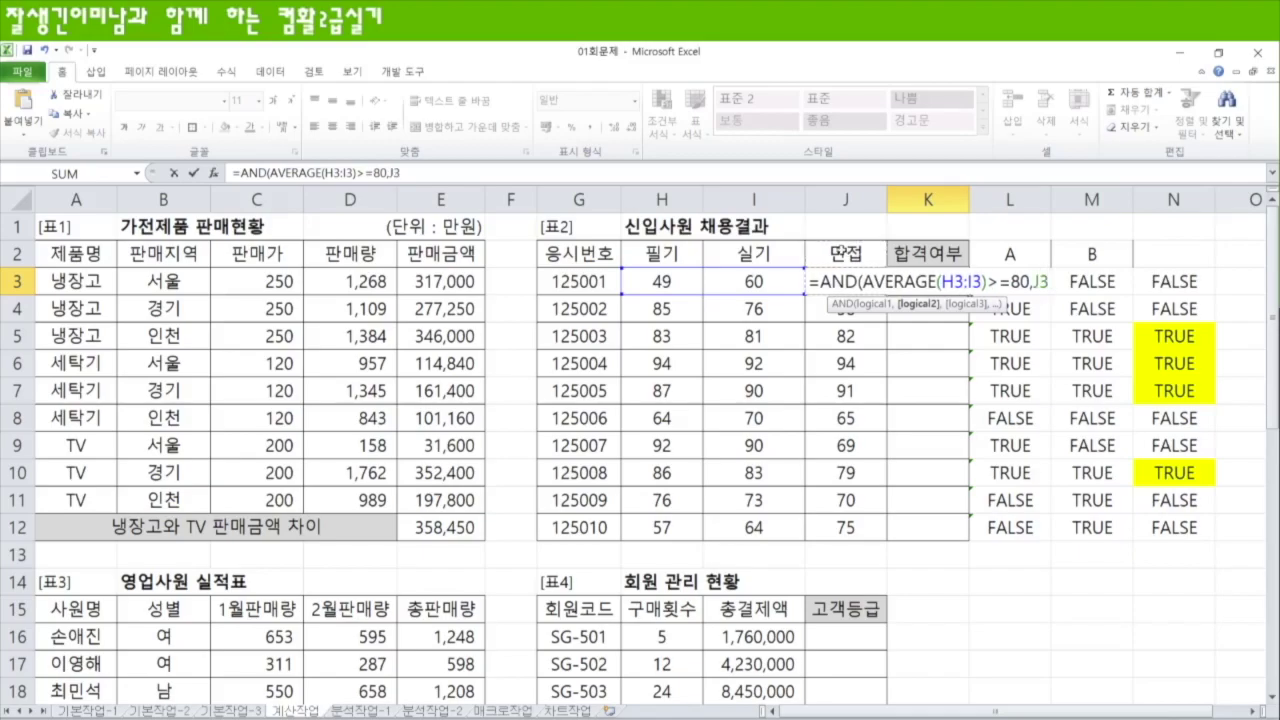
{"action": "type", "text": ">=7"}
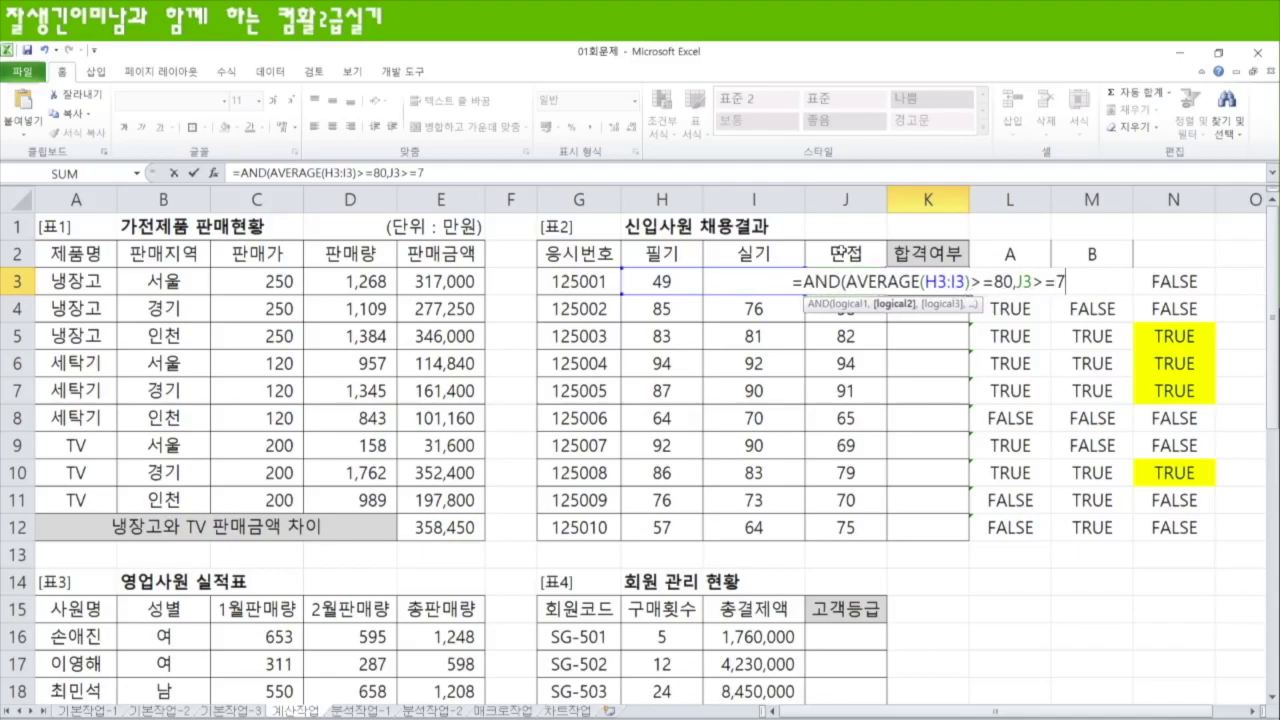
{"action": "type", "text": "0)"}
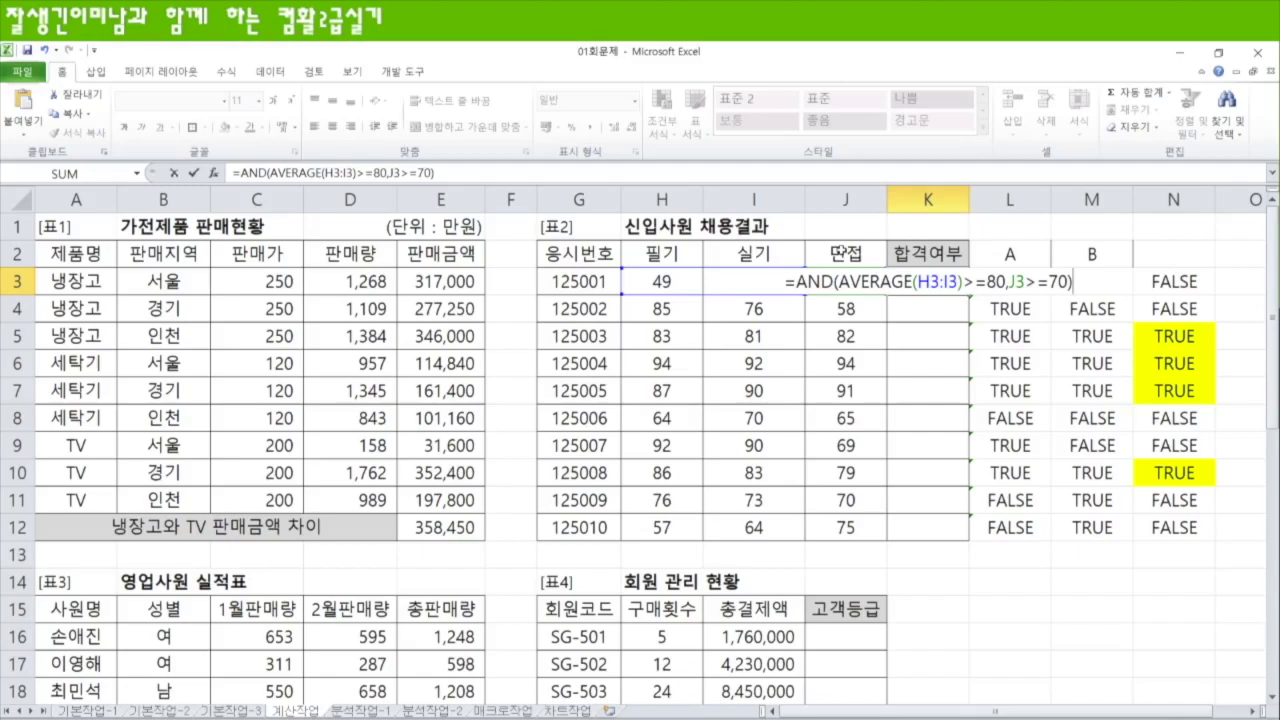
{"action": "key", "text": "Return"}
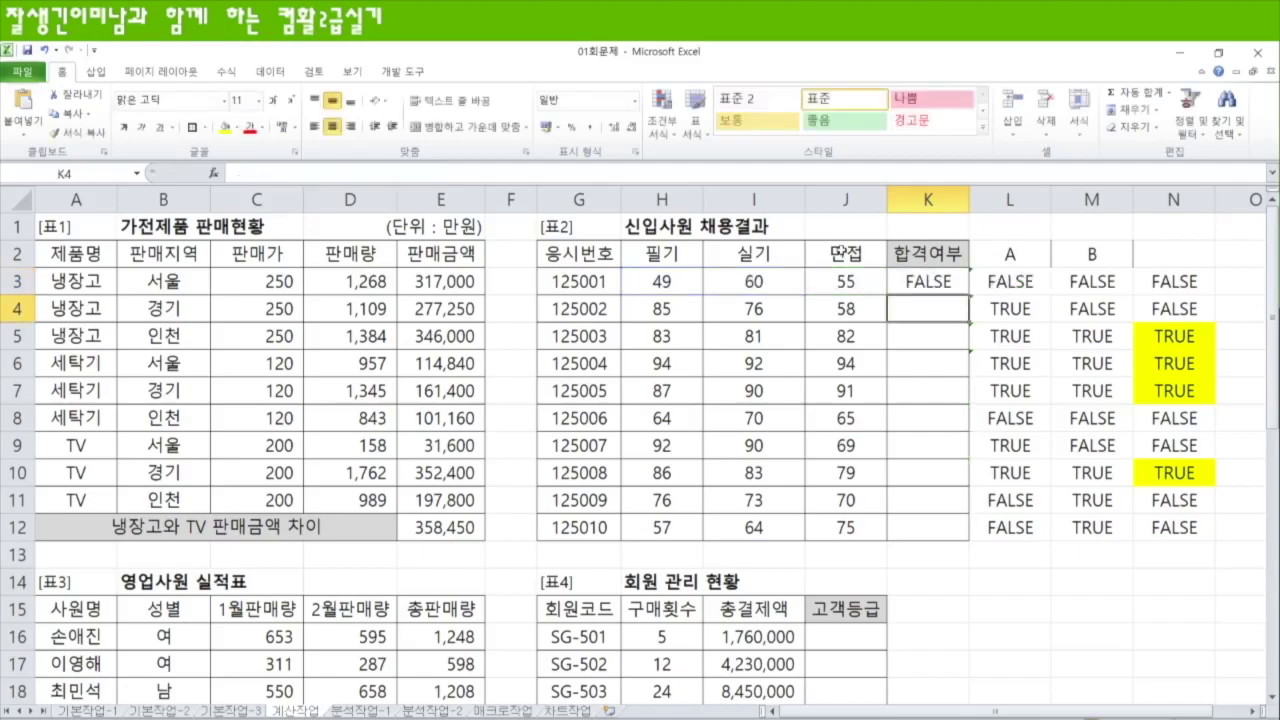
{"action": "left_click", "coordinate": [946, 275]}
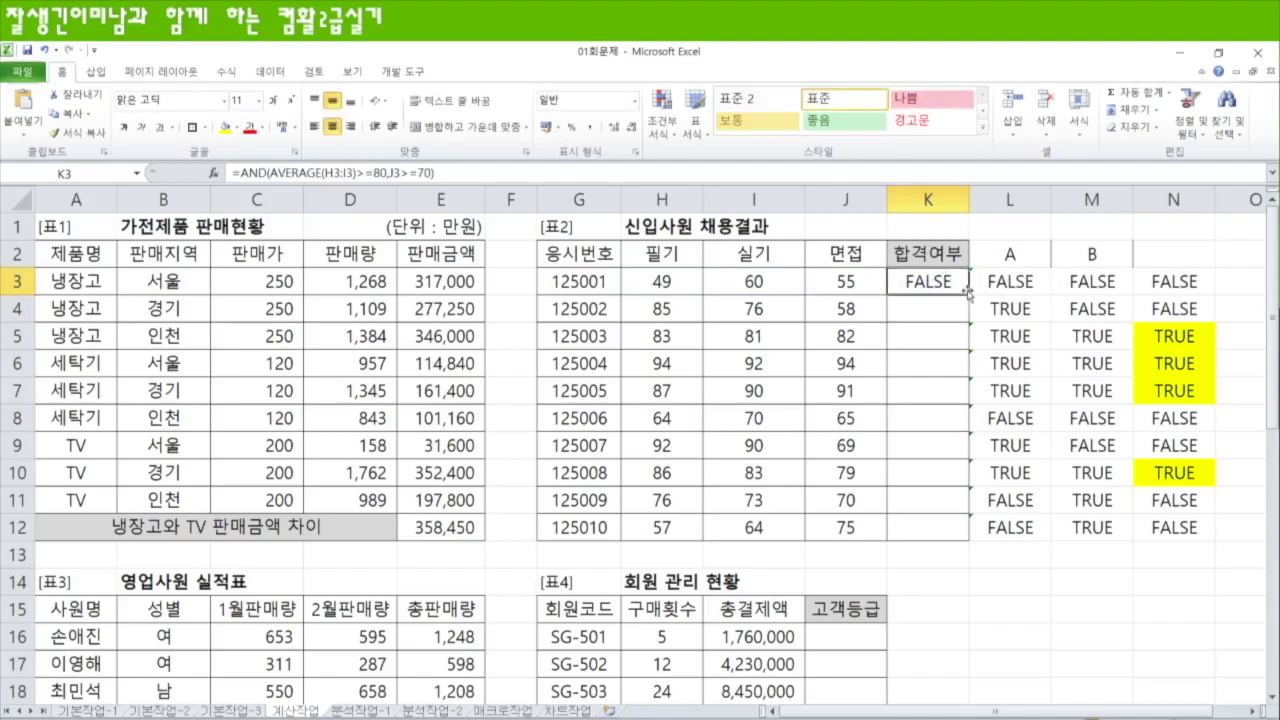
{"action": "double_click", "coordinate": [967, 290]}
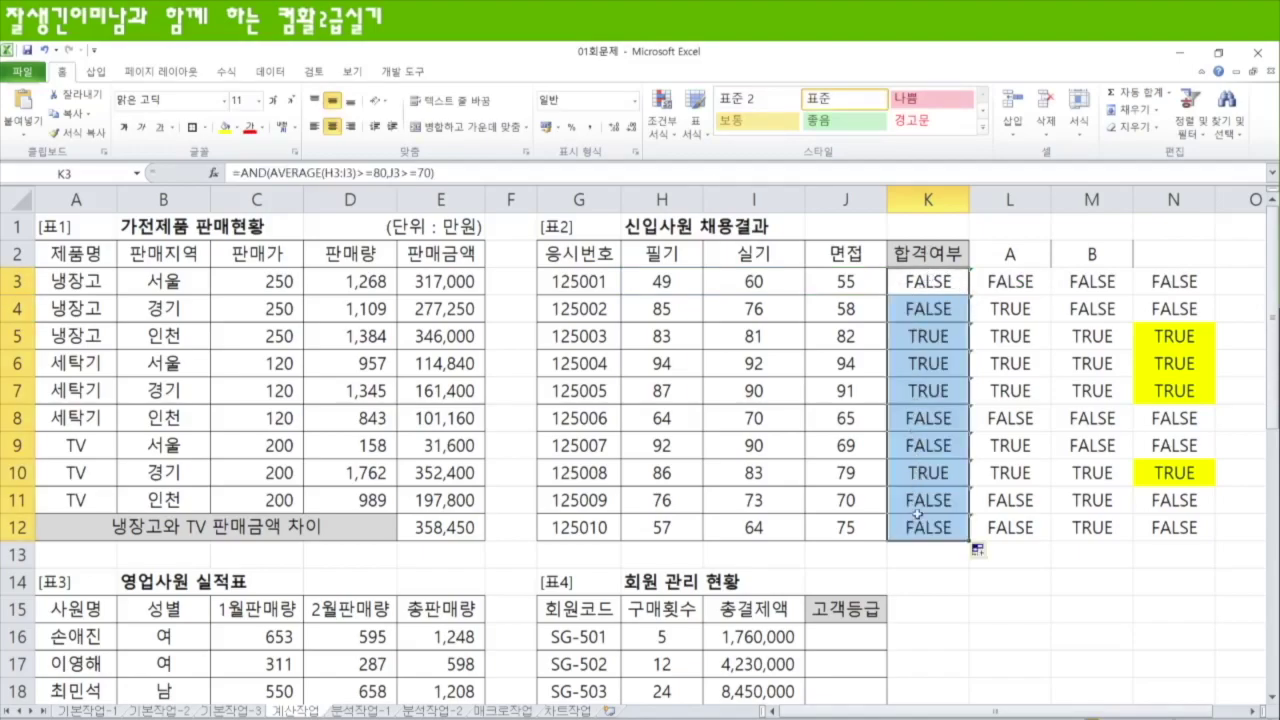
Wrap the AND formula in the 합격여부 cell K3 in an IF function as its logical test
{"action": "double_click", "coordinate": [930, 287]}
{"action": "left_click", "coordinate": [797, 281]}
{"action": "type", "text": "if"}
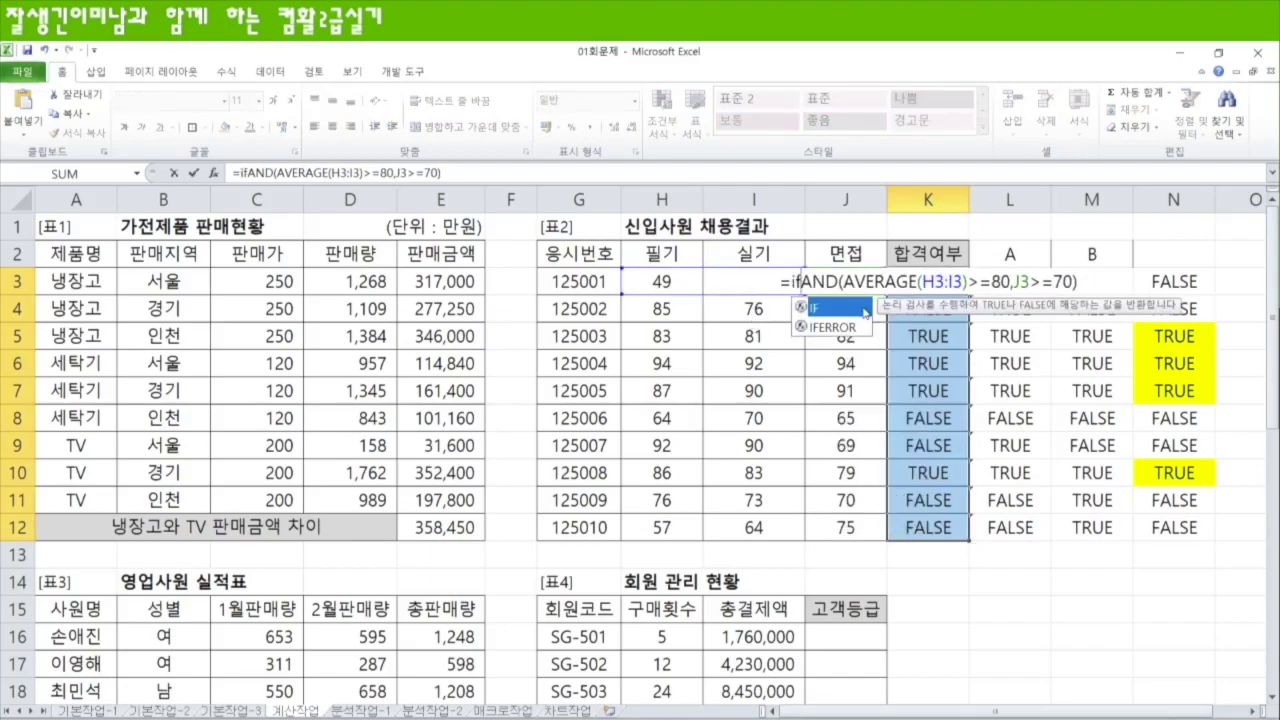
{"action": "double_click", "coordinate": [864, 311]}
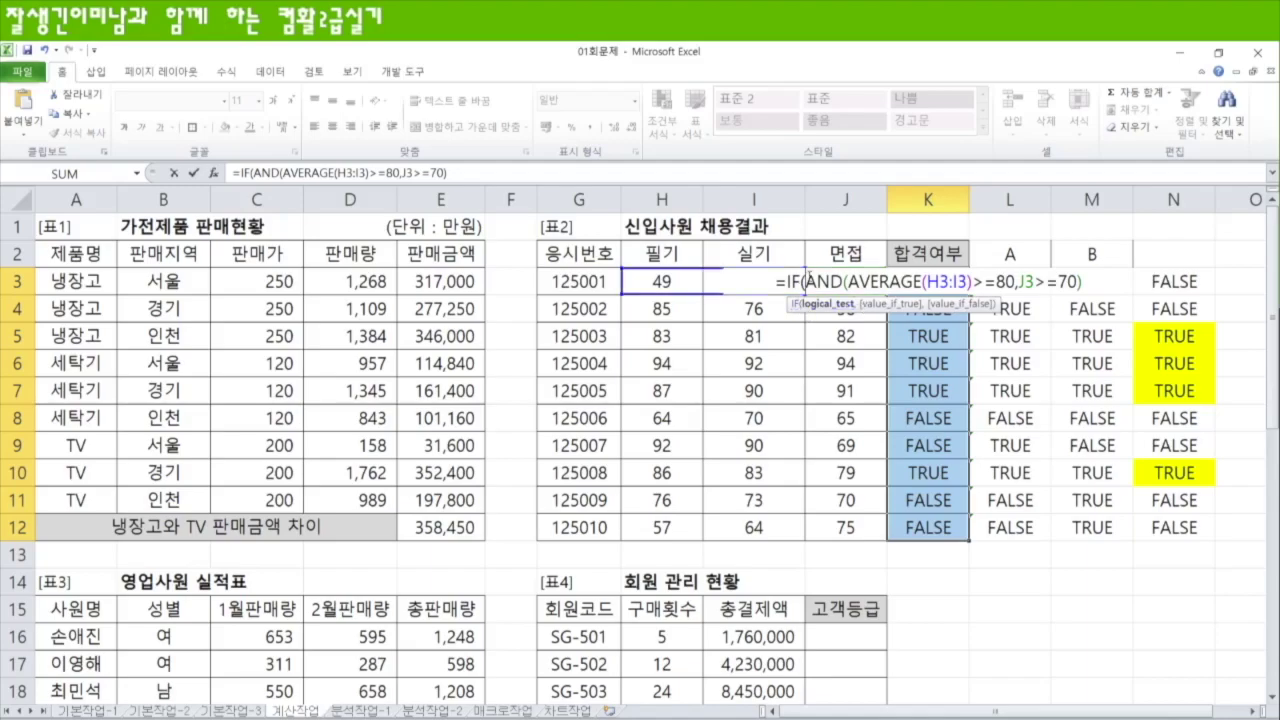
{"action": "left_click_drag", "start_coordinate": [806, 281], "coordinate": [1086, 281]}
{"action": "left_click", "coordinate": [1090, 281]}
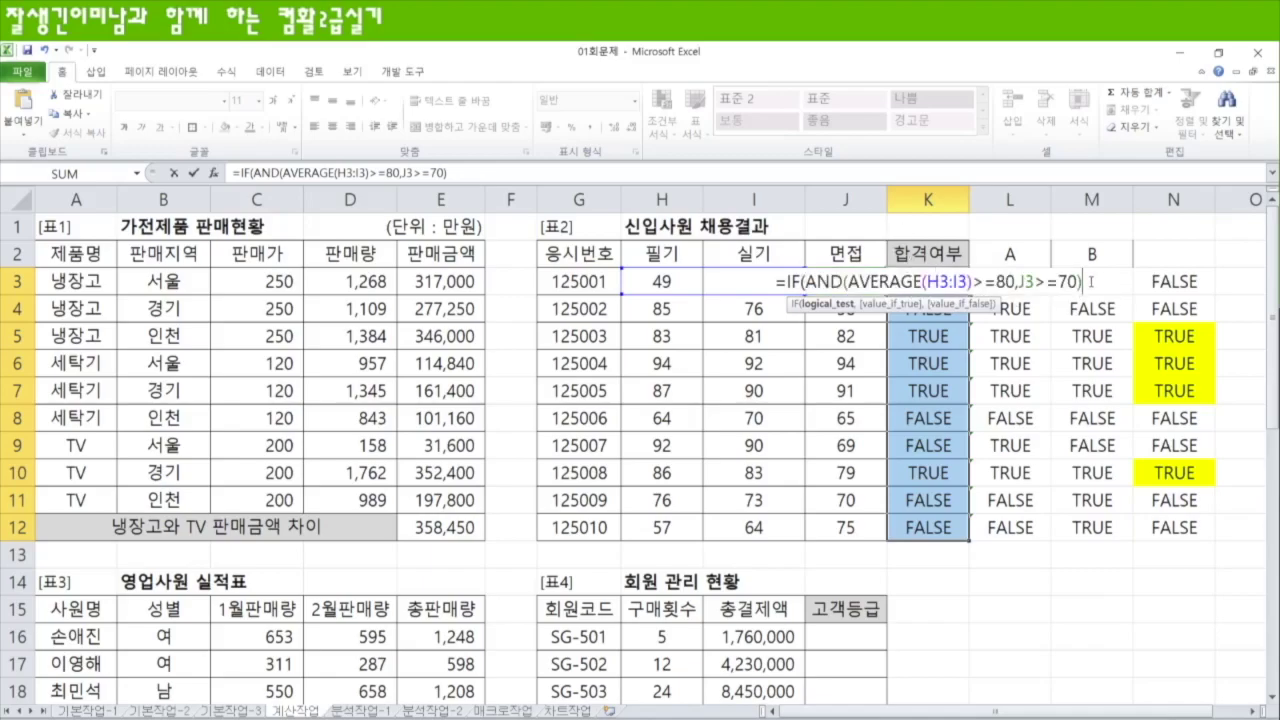
Complete the IF formula with "합격" for true and an empty string "" for false, and apply it to K3:K12
{"action": "type", "text": ","}
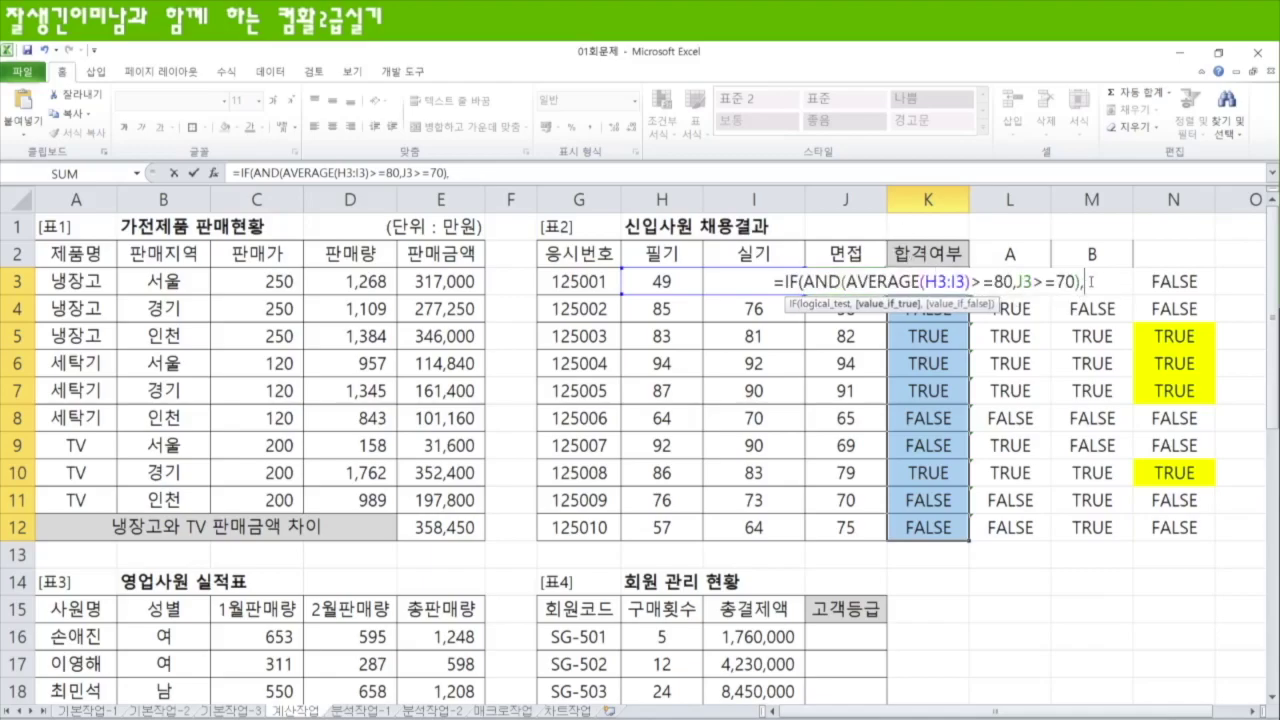
{"action": "type", "text": "\""}
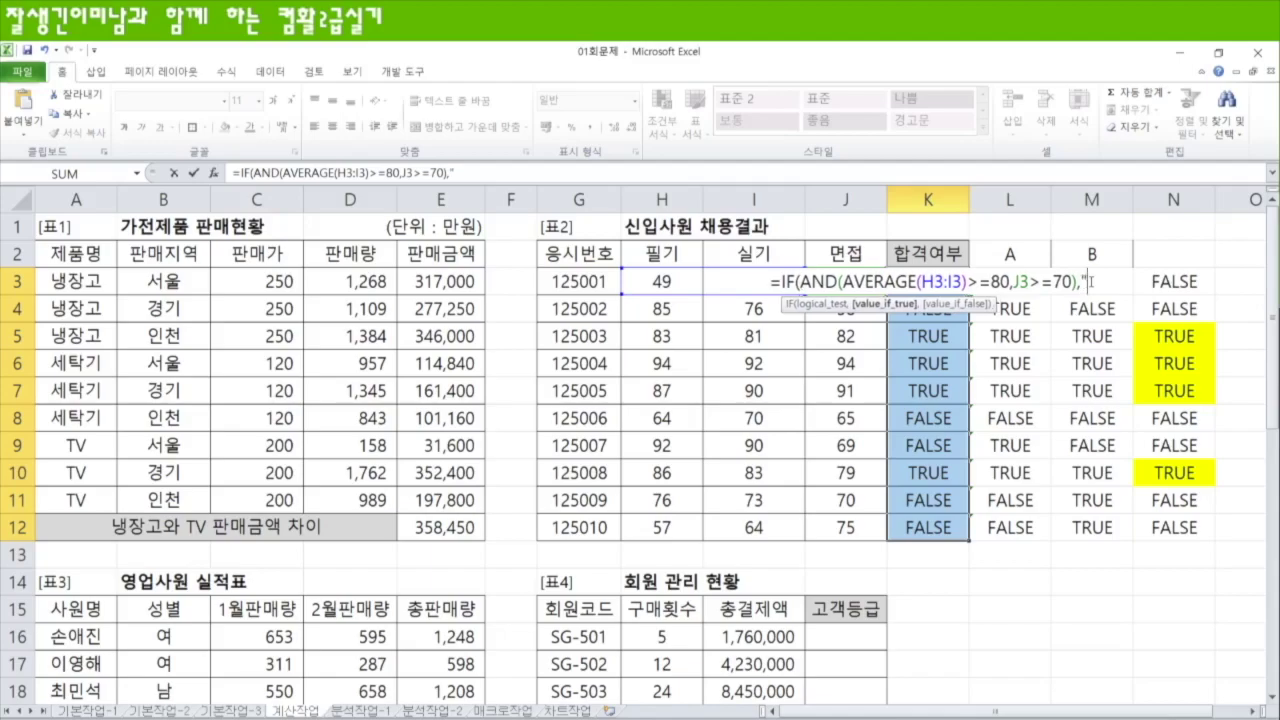
{"action": "type", "text": "합ㄱ"}
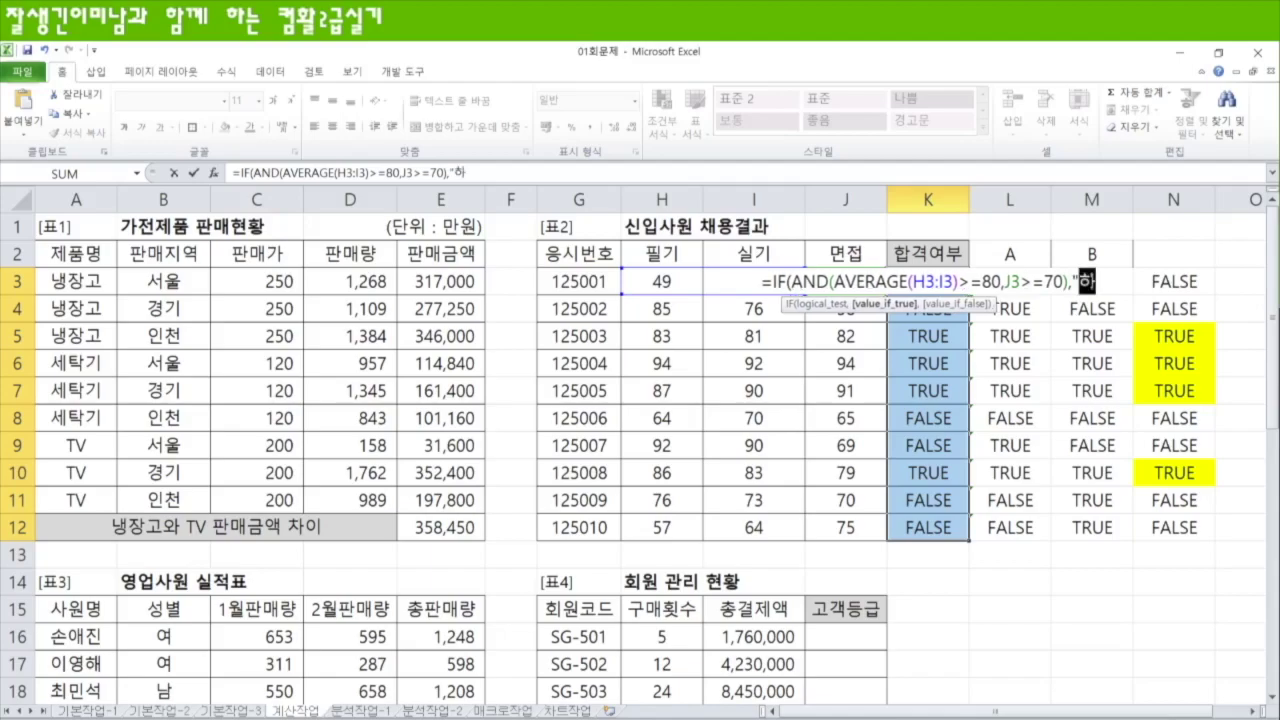
{"action": "type", "text": "격\","}
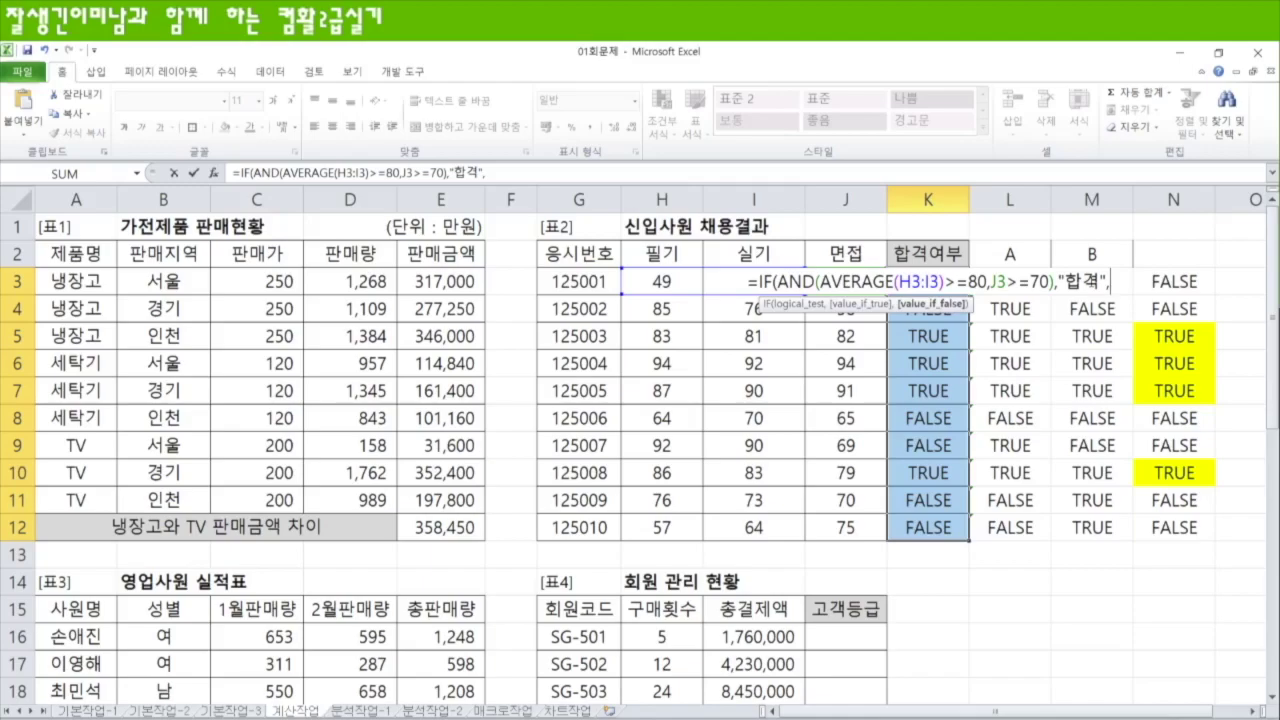
{"action": "type", "text": "\"\")"}
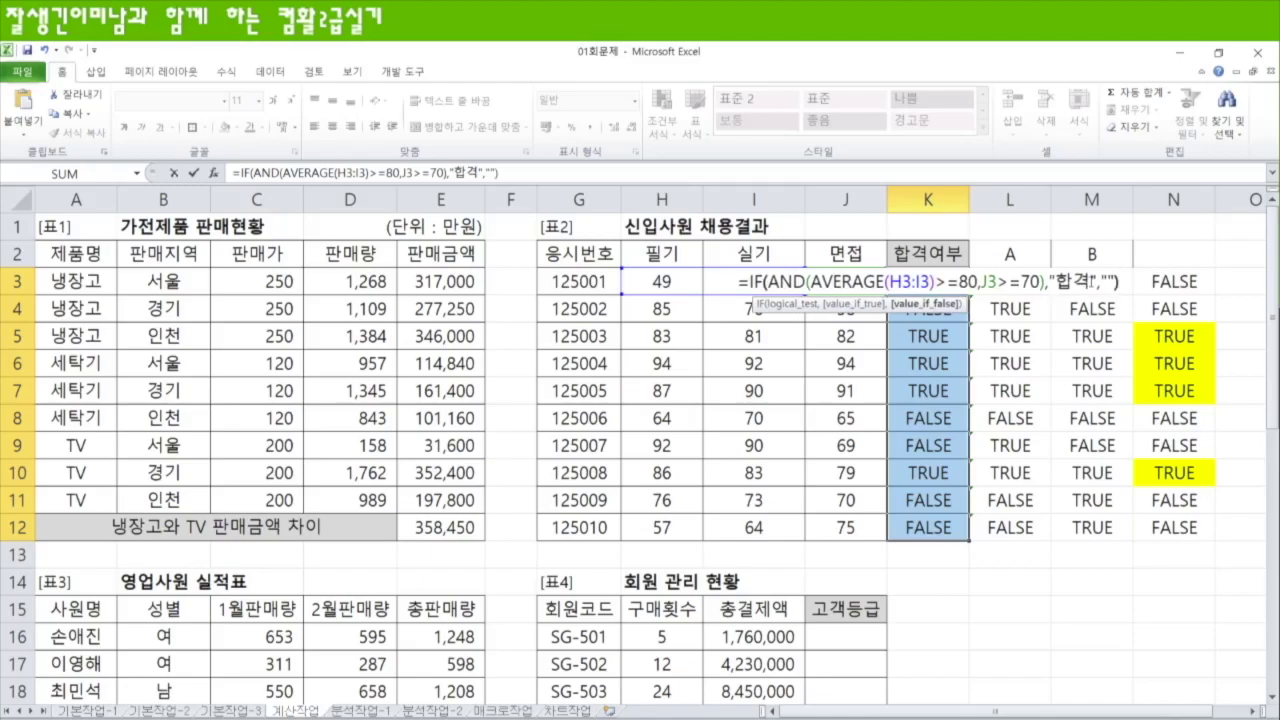
{"action": "key", "text": "ctrl+Return"}
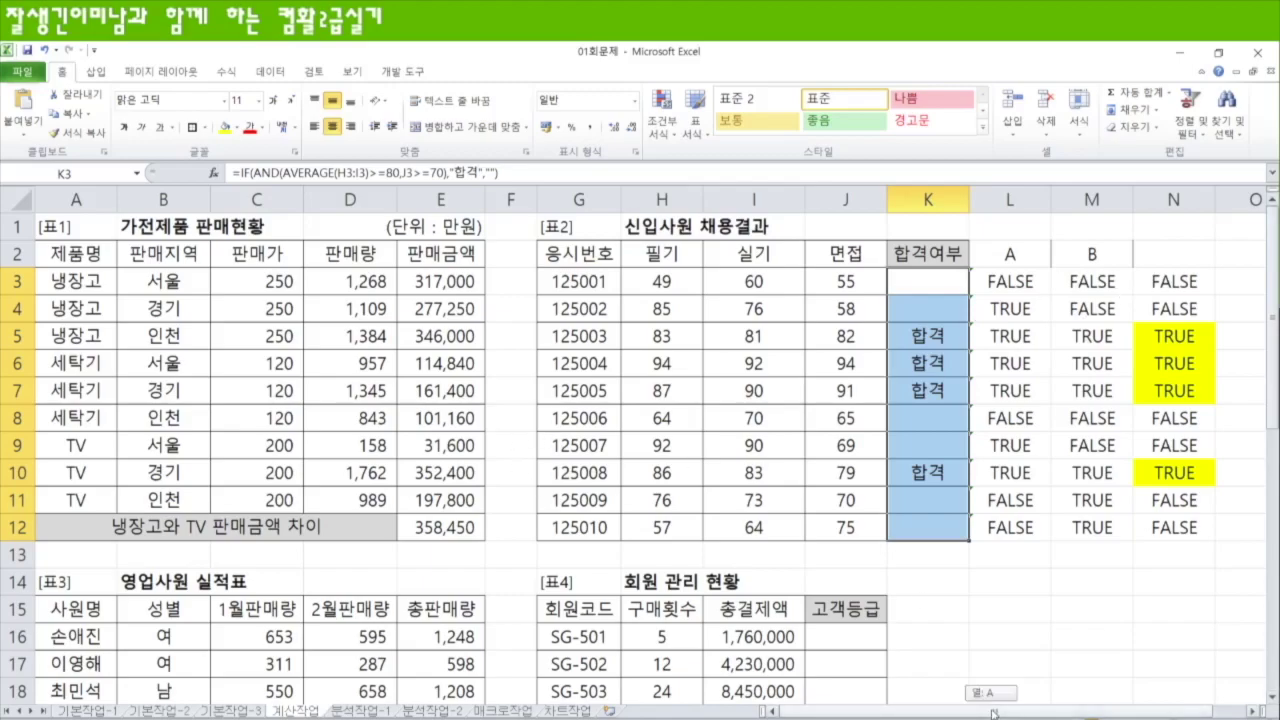
Highlight the 성별 criteria cells B15:B16 in [표3] with a yellow fill
{"action": "scroll", "coordinate": [468, 540], "scroll_direction": "down", "scroll_amount": 5}
{"action": "scroll", "coordinate": [475, 535], "scroll_direction": "up", "scroll_amount": 1}
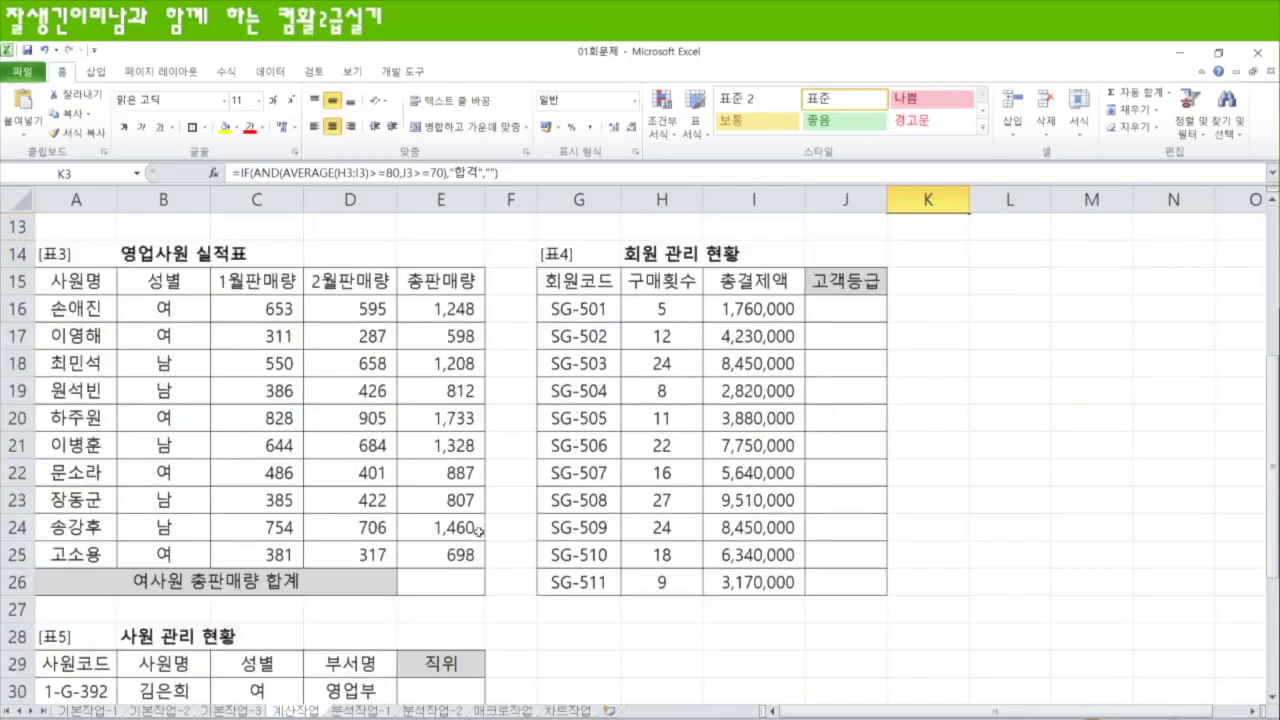
{"action": "left_click", "coordinate": [450, 587]}
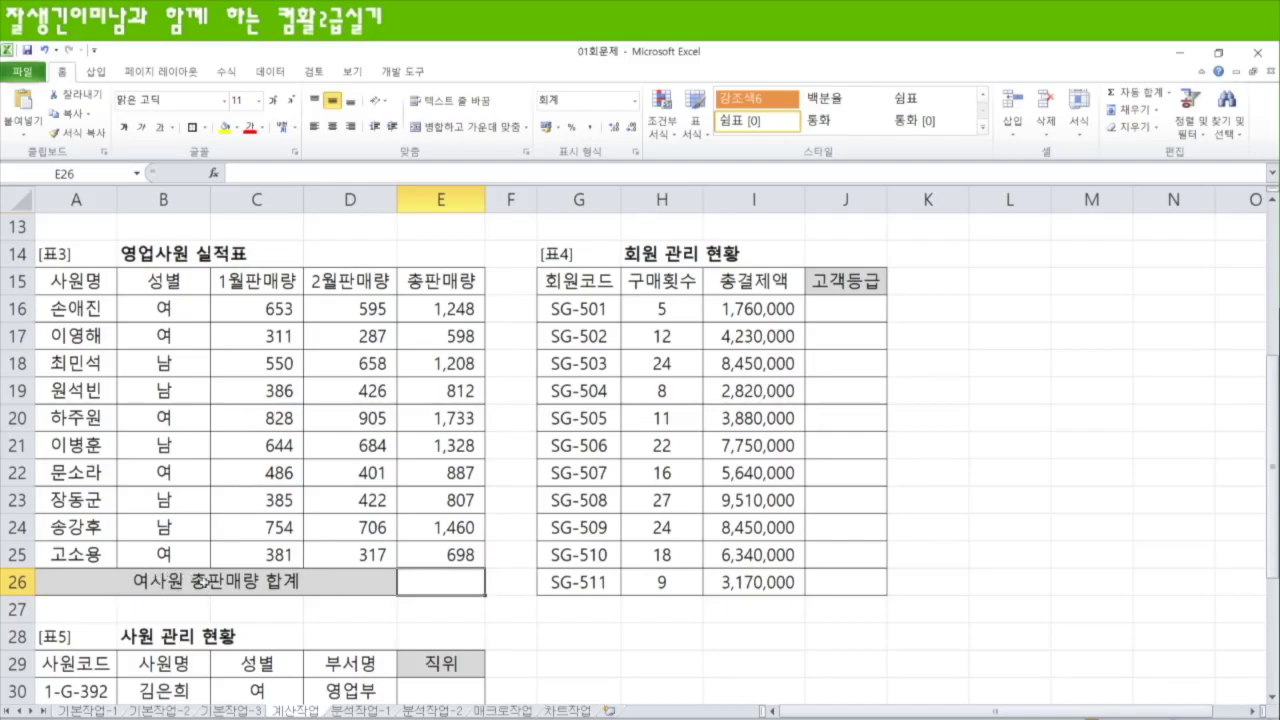
{"action": "left_click_drag", "start_coordinate": [165, 281], "coordinate": [165, 305]}
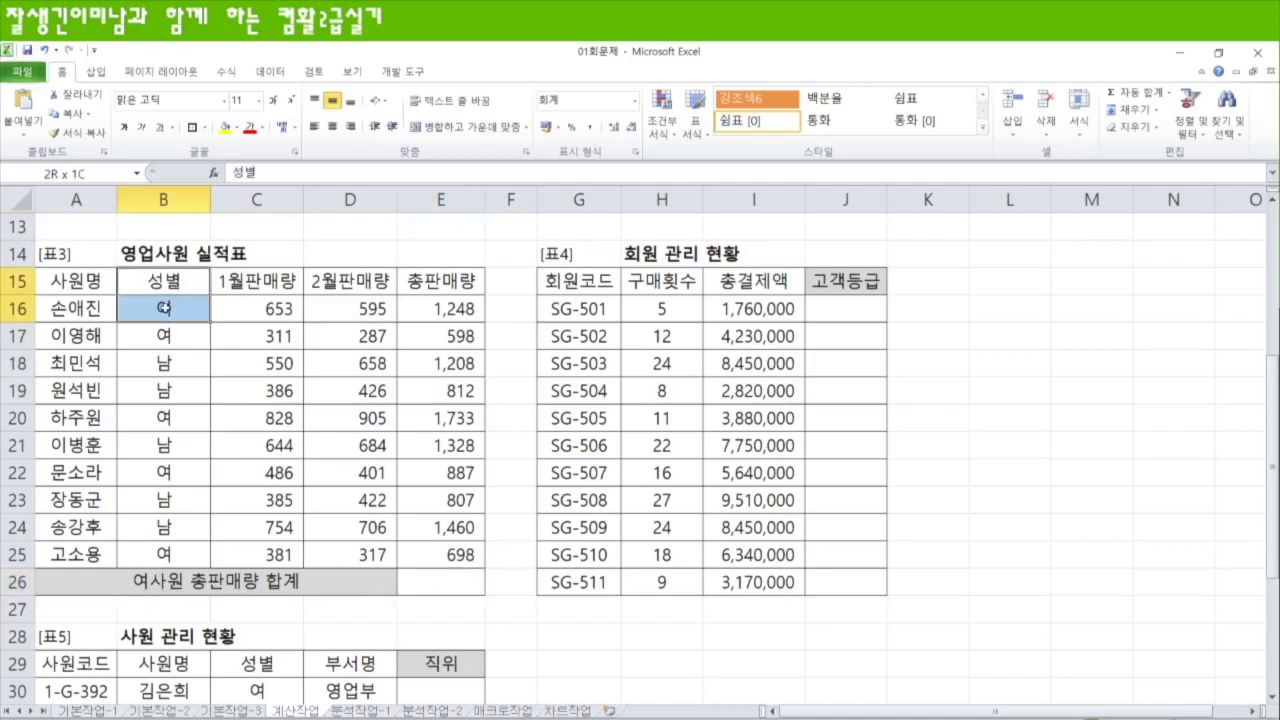
{"action": "left_click", "coordinate": [226, 127]}
Start a DSUM formula in the 여사원 총판매량 합계 cell E26 with A15:E25 as the database
{"action": "left_click", "coordinate": [461, 583]}
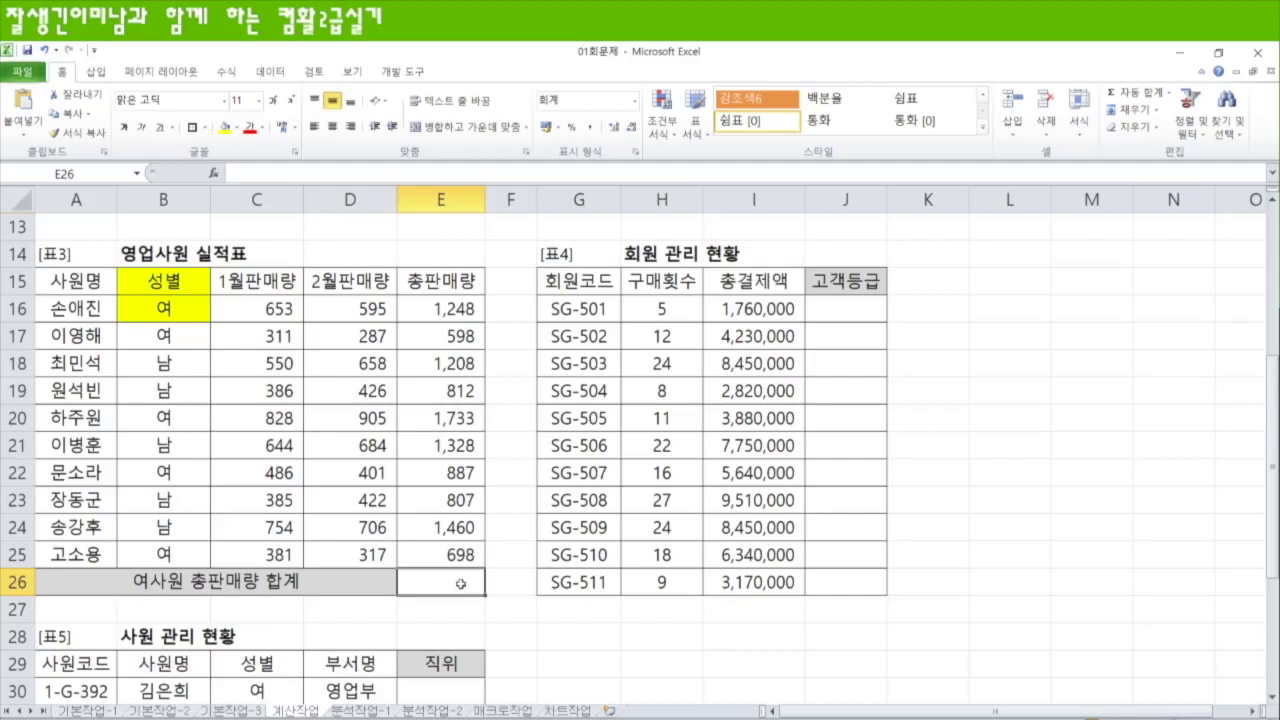
{"action": "type", "text": "="}
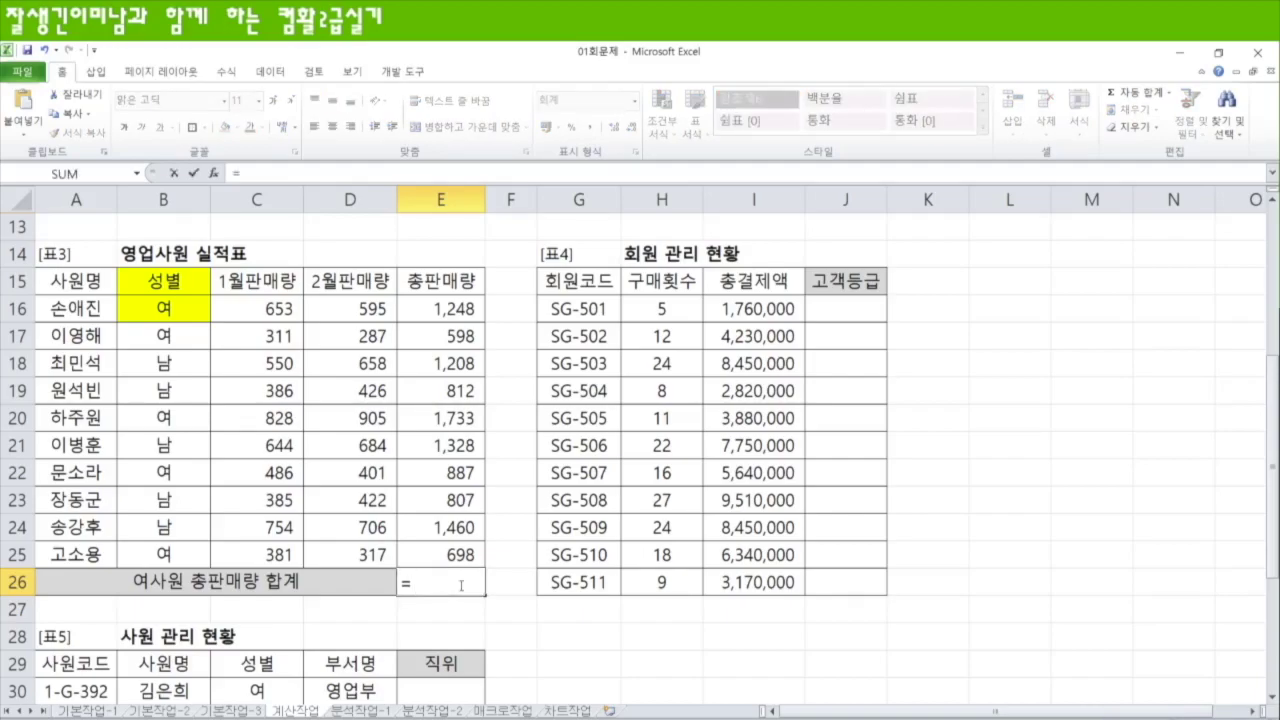
{"action": "type", "text": "ㅇ"}
{"action": "key", "text": "BackSpace"}
{"action": "type", "text": "dsum"}
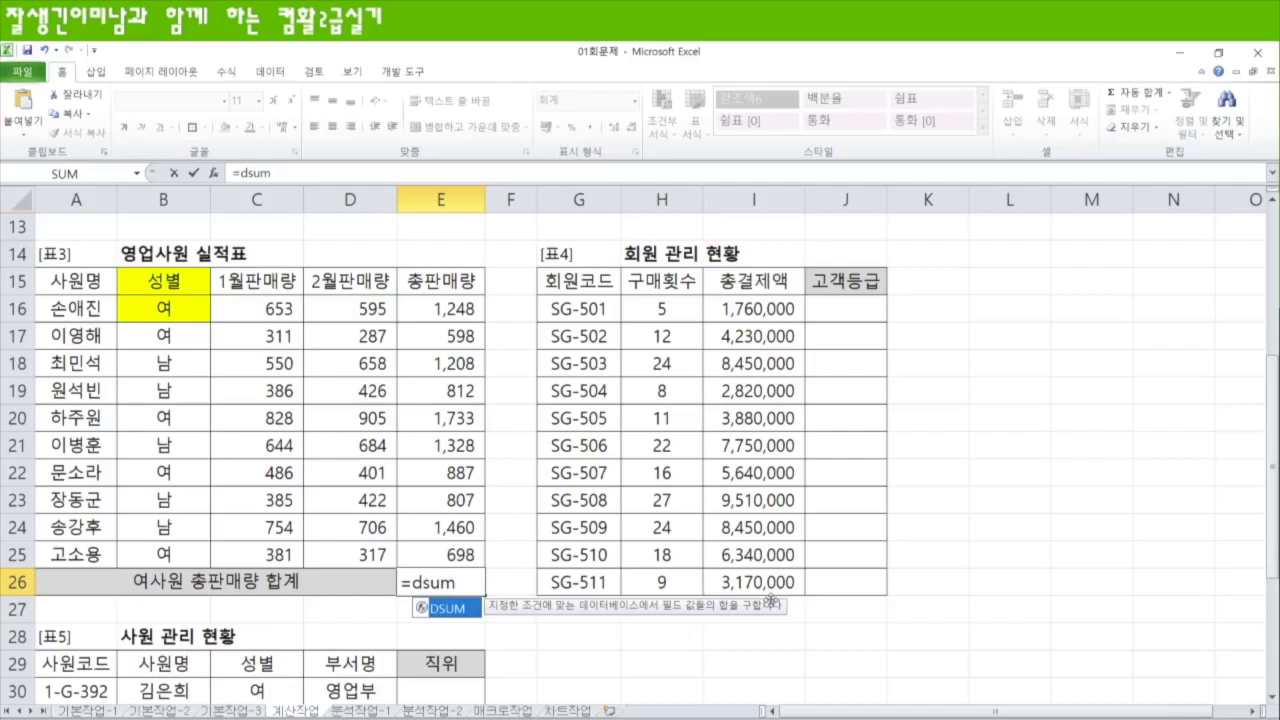
{"action": "key", "text": "Tab"}
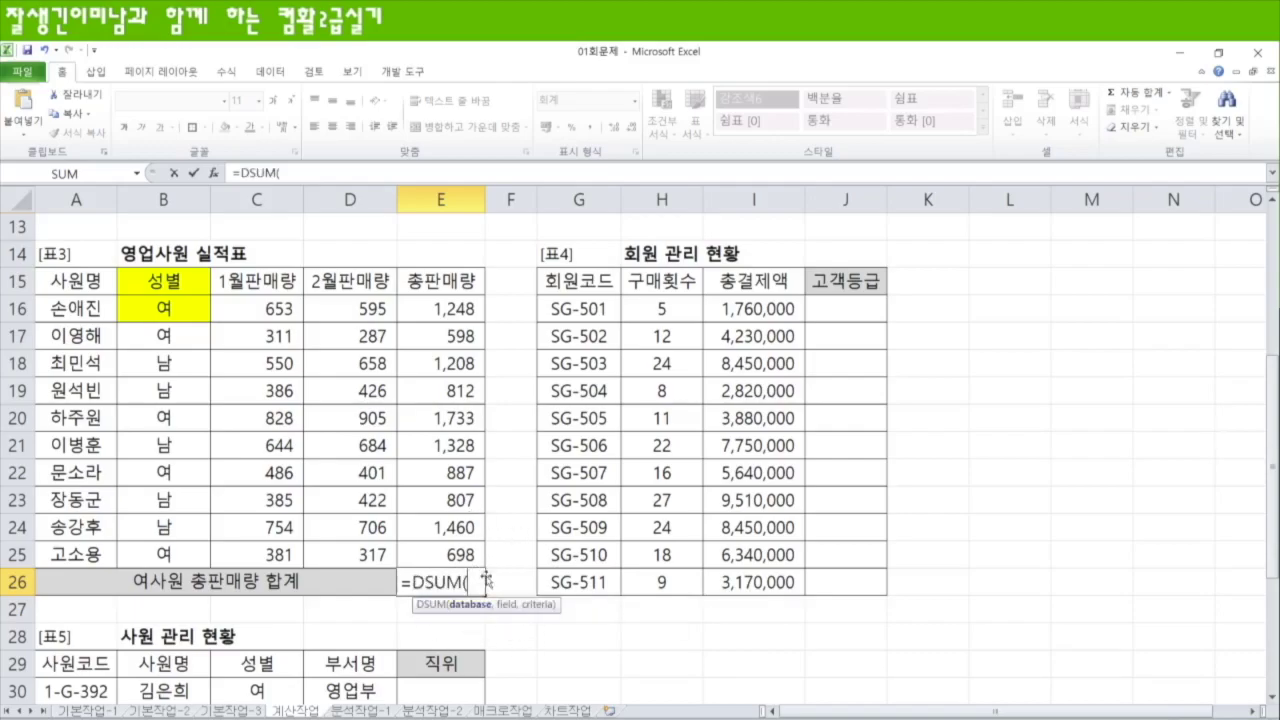
{"action": "left_click", "coordinate": [62, 282]}
{"action": "left_click_drag", "start_coordinate": [62, 282], "coordinate": [438, 553]}
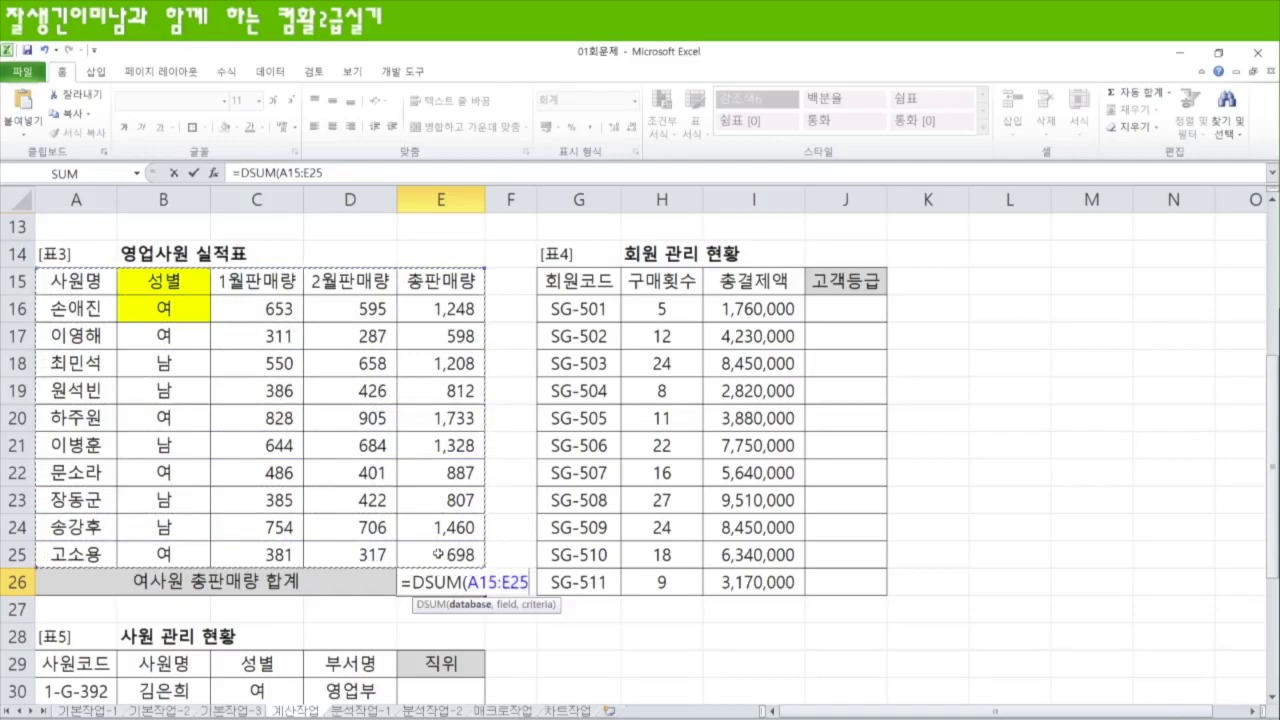
{"action": "left_click_drag", "start_coordinate": [66, 280], "coordinate": [465, 553]}
{"action": "type", "text": ","}
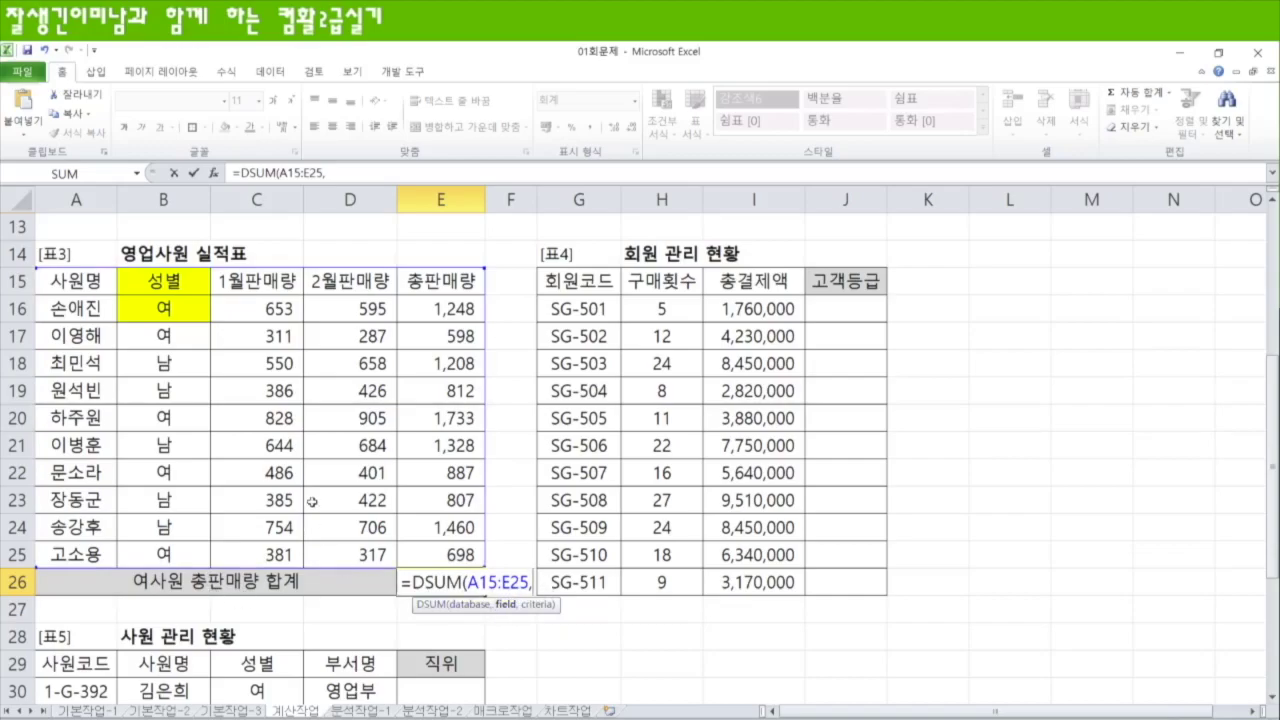
Complete the DSUM formula in E26 with the 총판매량 header E15 as field and B15:B16 as criteria
{"action": "left_click", "coordinate": [440, 283]}
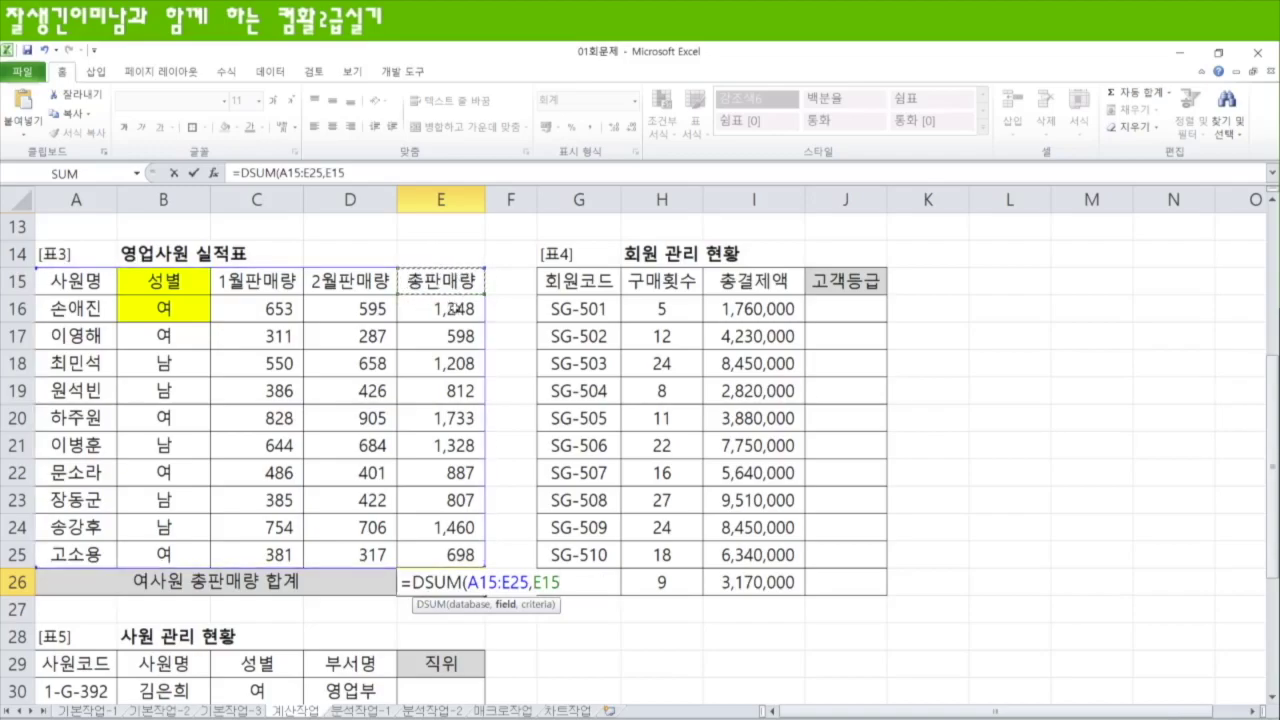
{"action": "left_click_drag", "start_coordinate": [442, 305], "coordinate": [446, 548]}
{"action": "left_click_drag", "start_coordinate": [442, 283], "coordinate": [439, 549]}
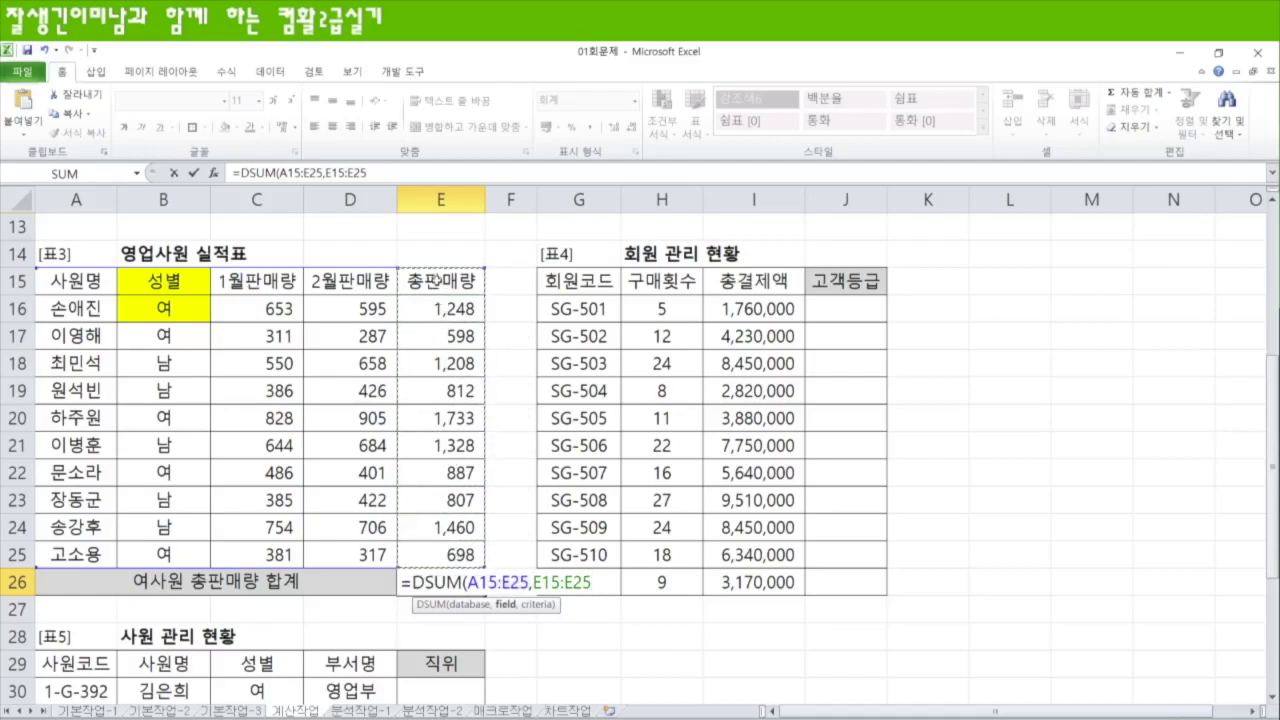
{"action": "left_click", "coordinate": [437, 282]}
{"action": "type", "text": ","}
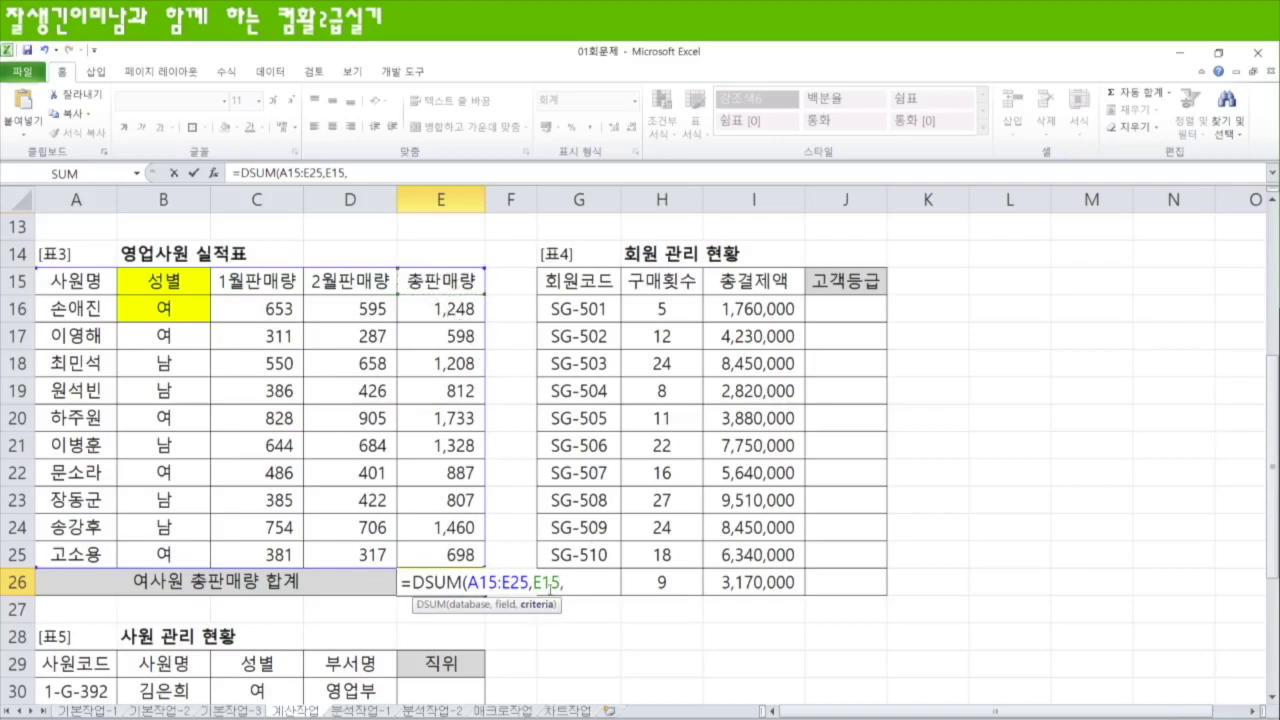
{"action": "left_click", "coordinate": [181, 279]}
{"action": "left_click_drag", "start_coordinate": [181, 279], "coordinate": [175, 312]}
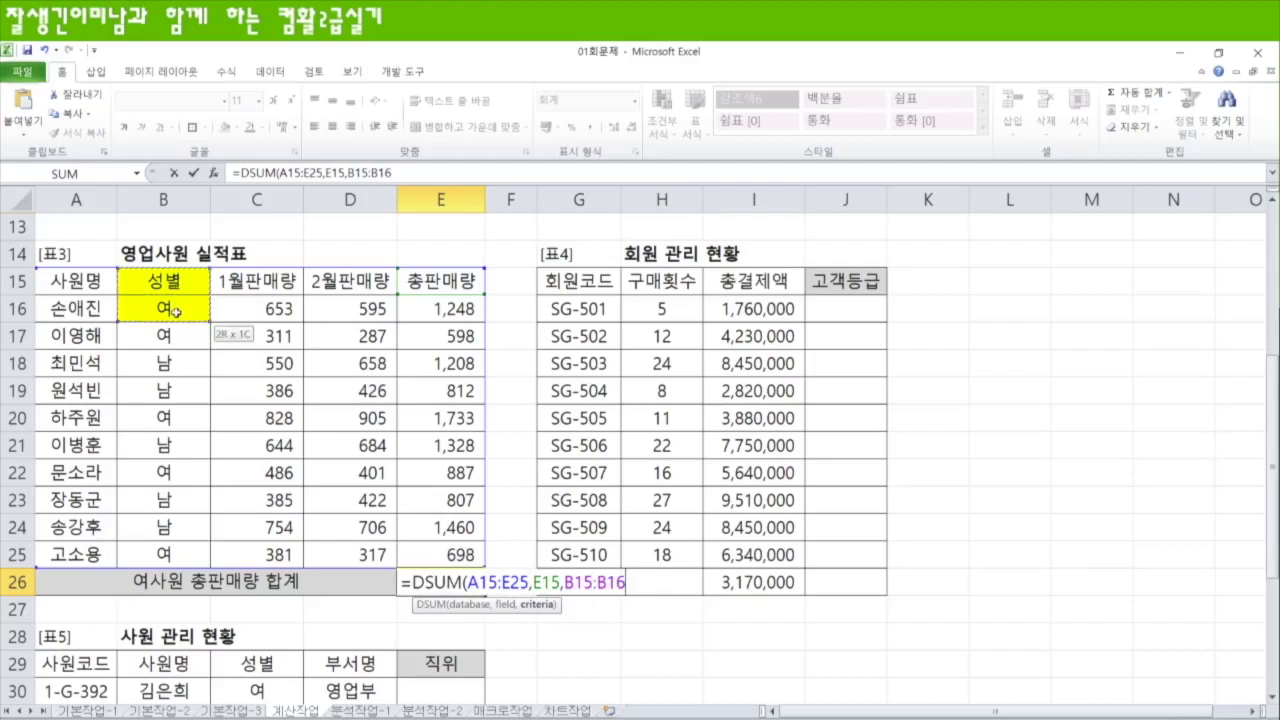
{"action": "type", "text": ")"}
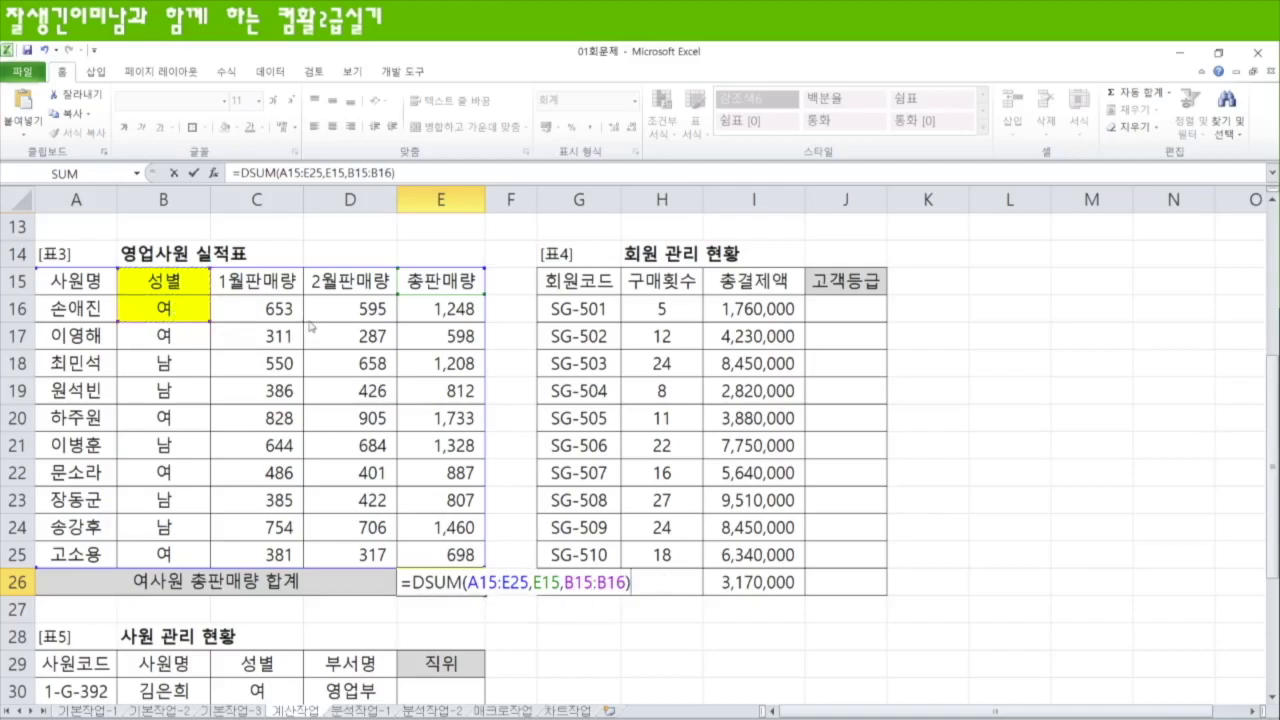
{"action": "key", "text": "Return"}
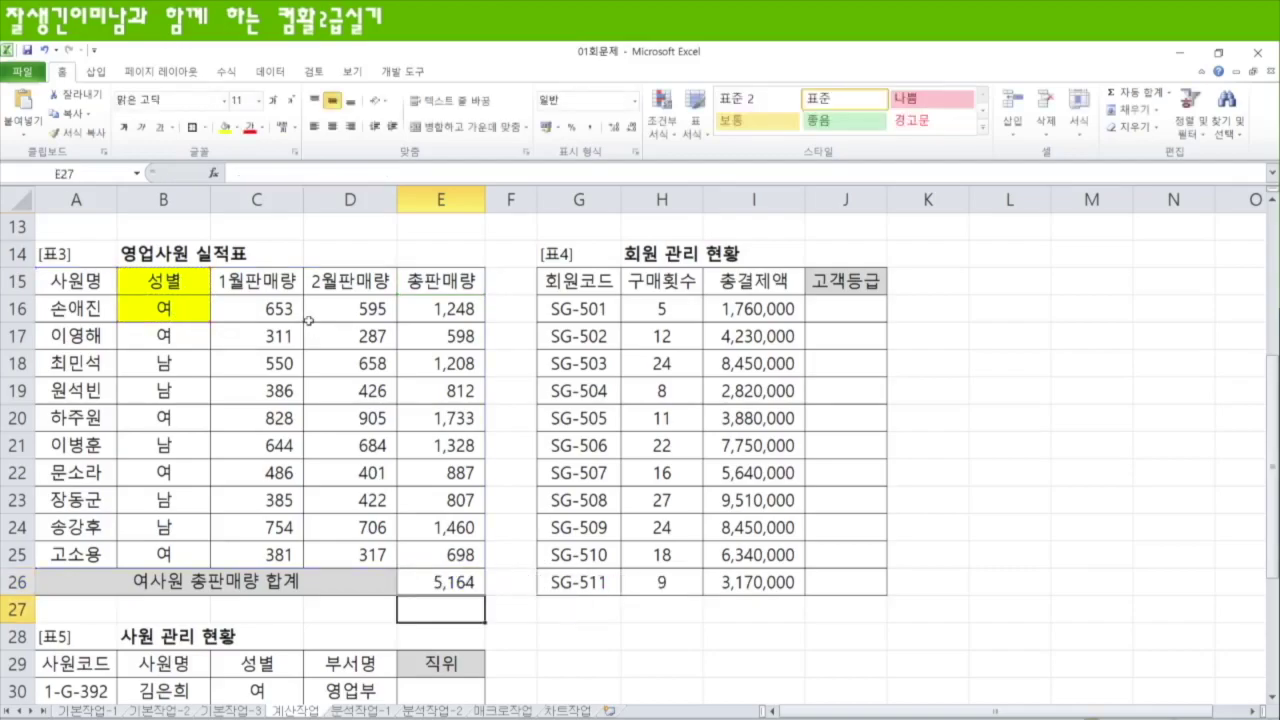
Wrap the DSUM formula in E26 in ROUNDDOWN with -1 as the number of digits
{"action": "left_click", "coordinate": [460, 584]}
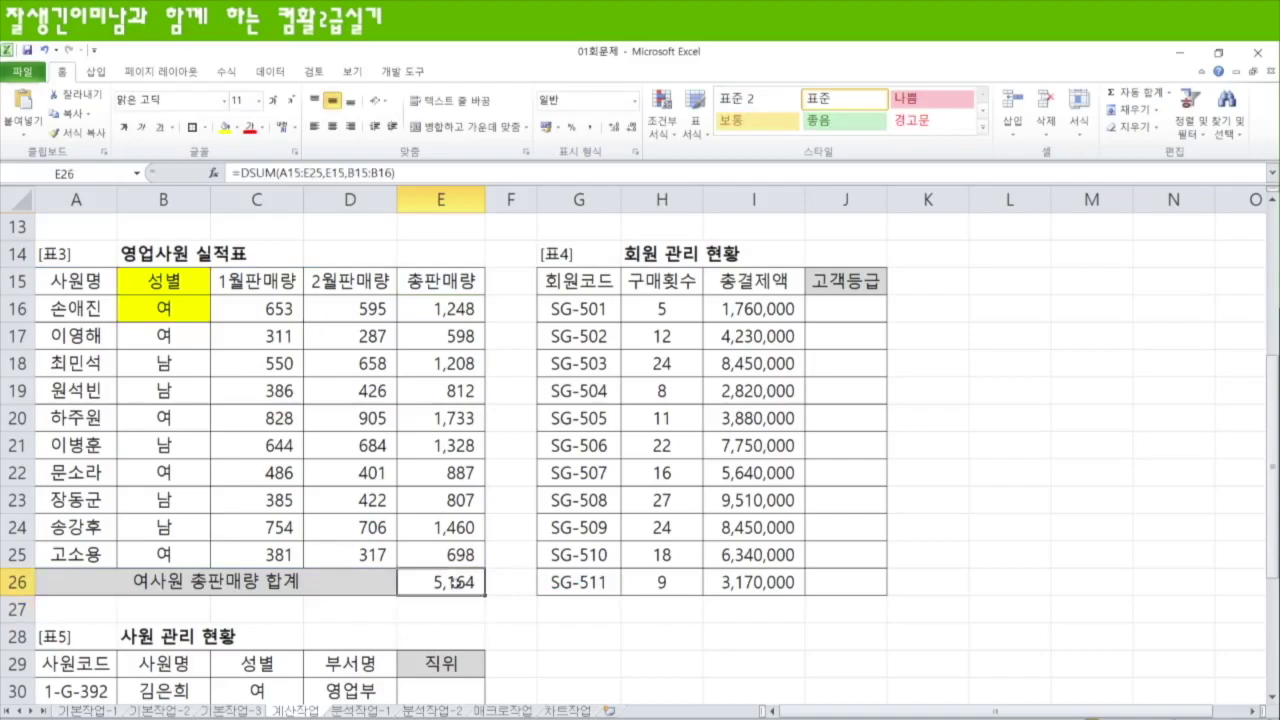
{"action": "double_click", "coordinate": [410, 582]}
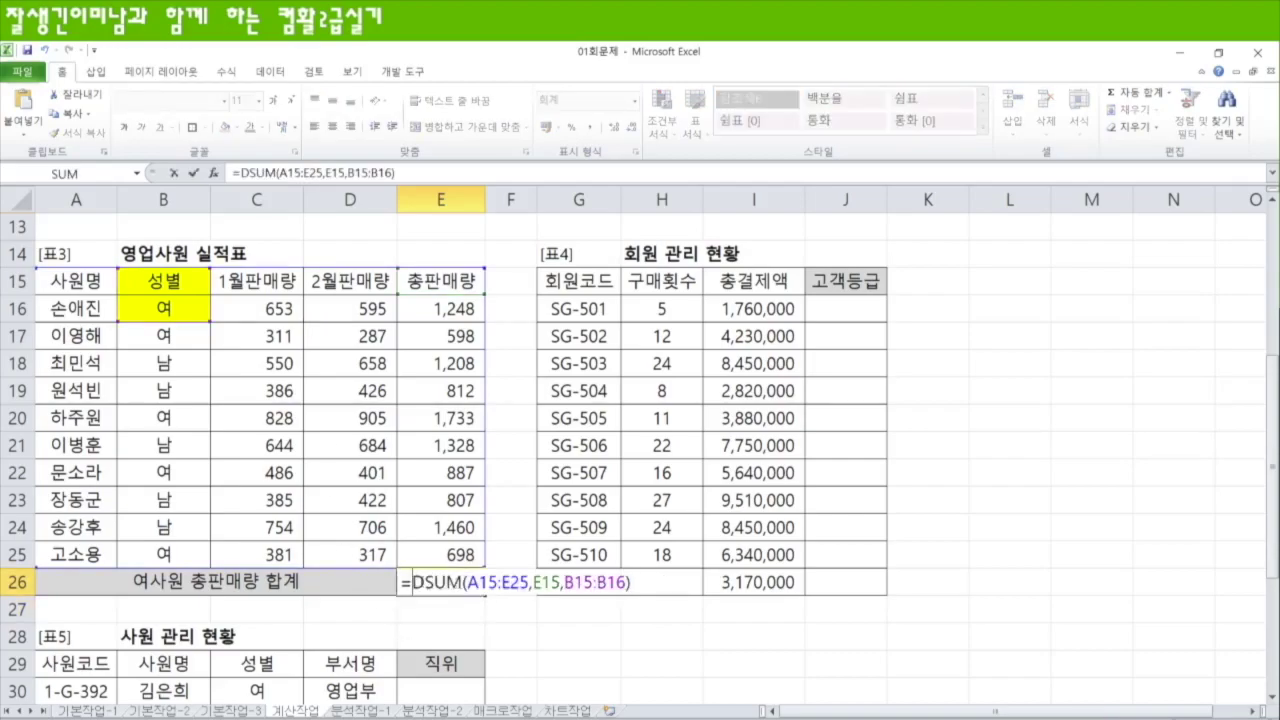
{"action": "type", "text": "rou"}
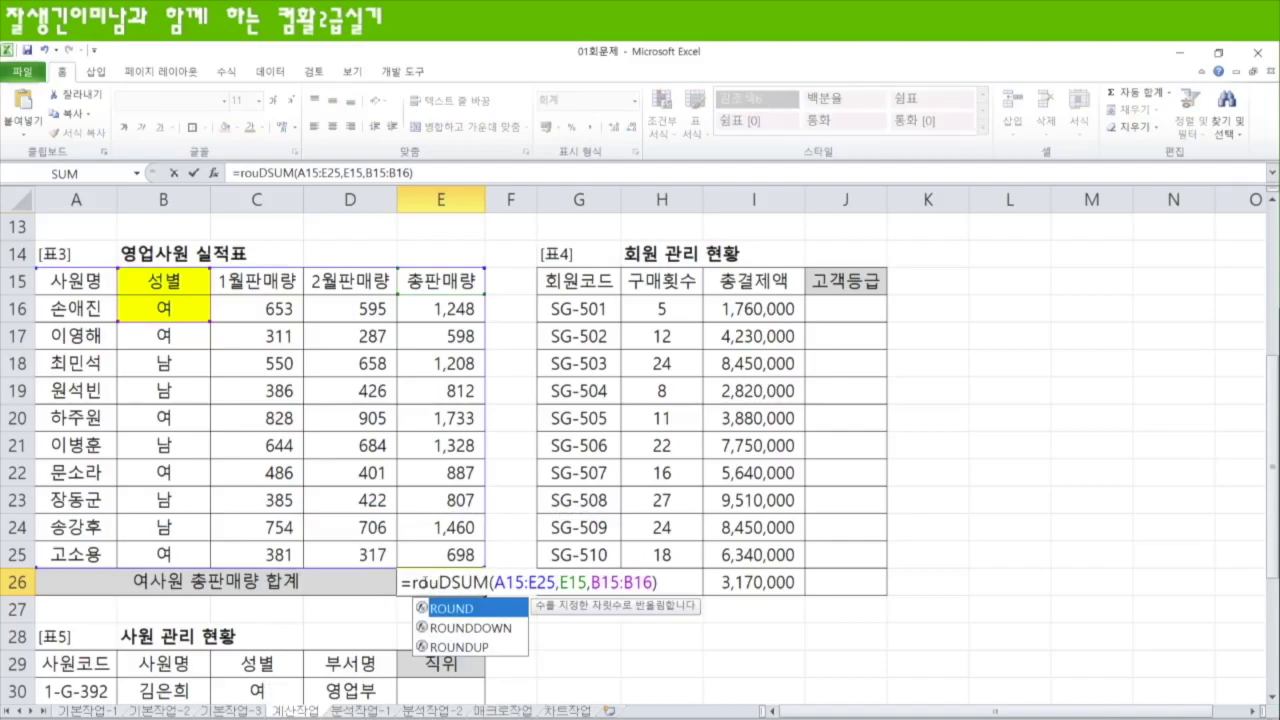
{"action": "key", "text": "Down"}
{"action": "key", "text": "Tab"}
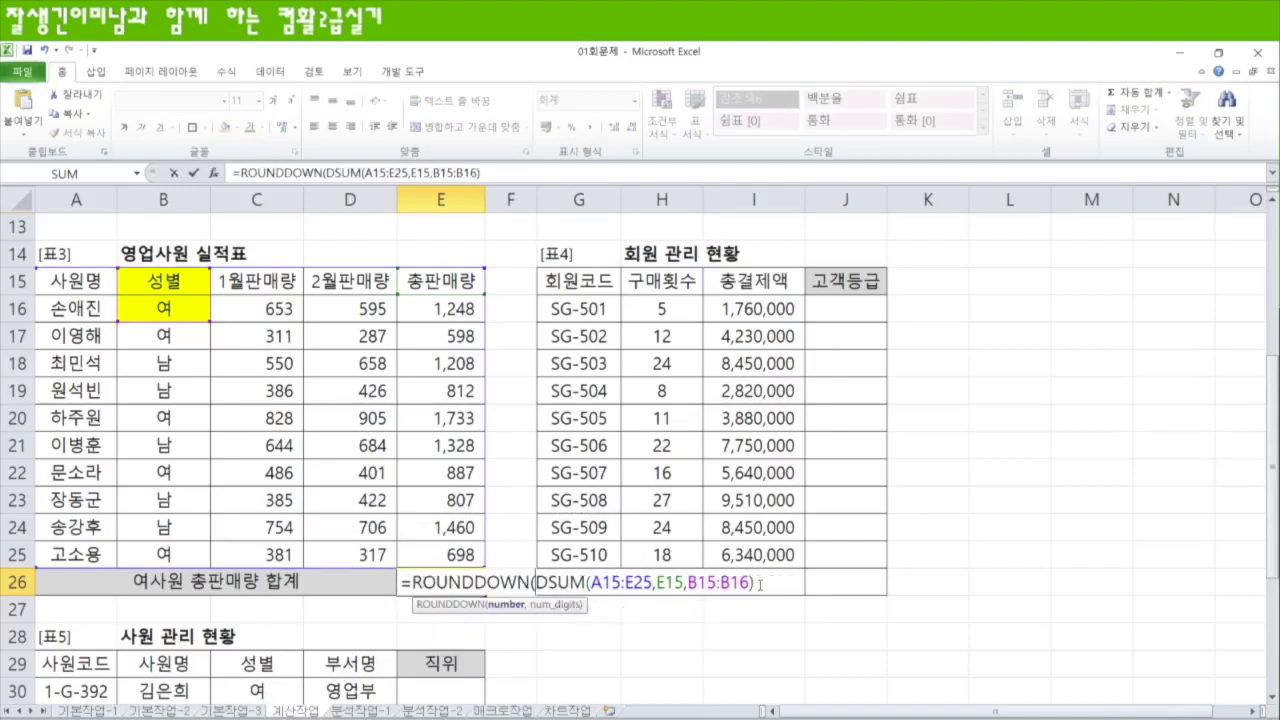
{"action": "left_click", "coordinate": [772, 580]}
{"action": "type", "text": ","}
{"action": "type", "text": "-1)"}
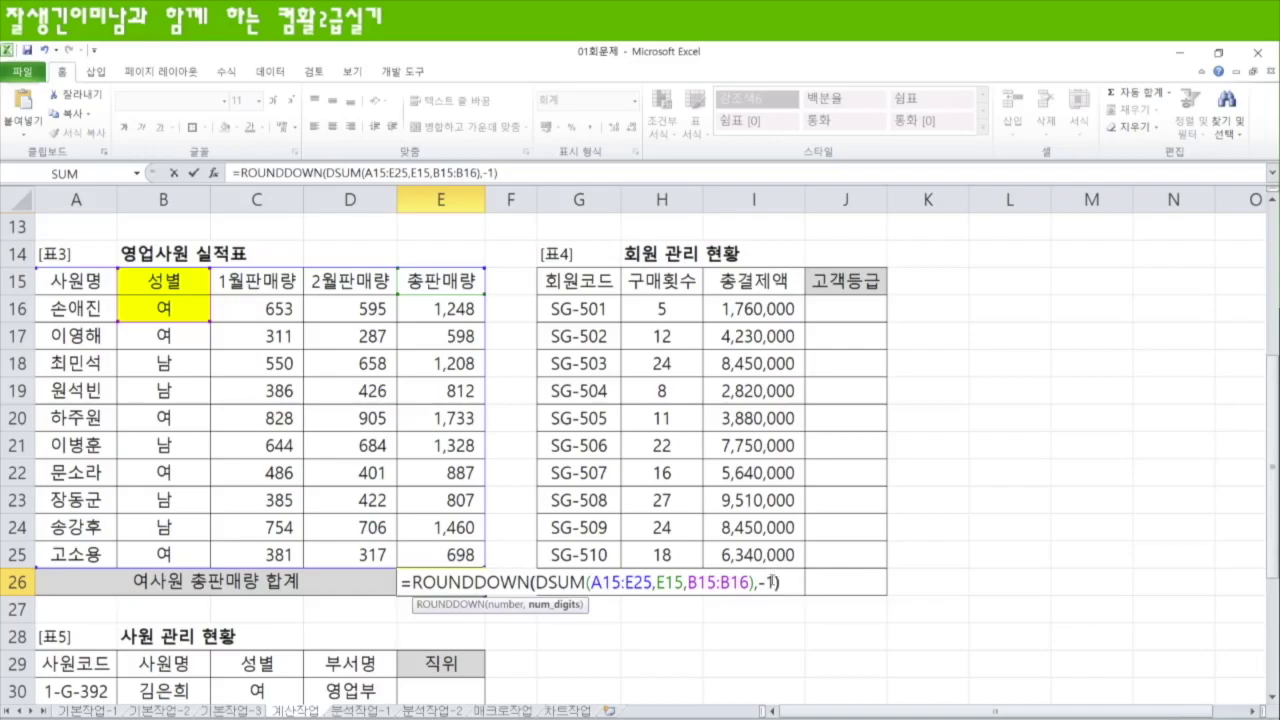
{"action": "key", "text": "Return"}
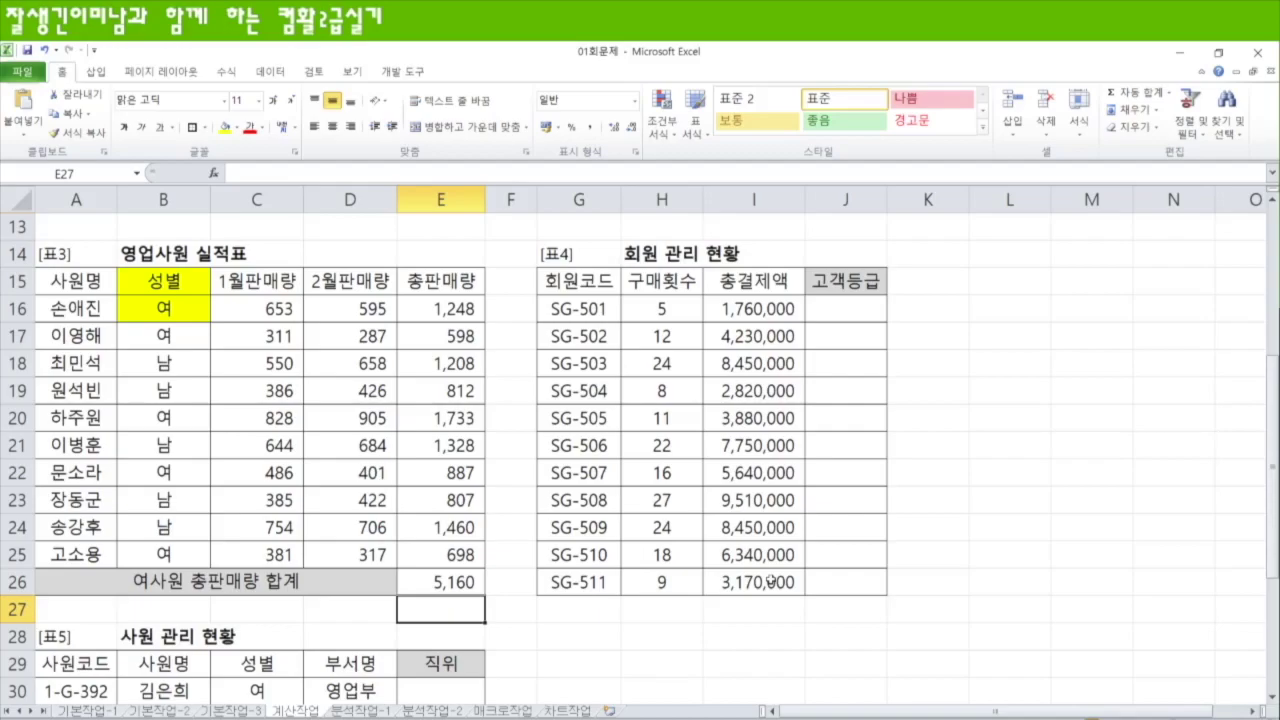
Start a RANK formula in the first 고객등급 cell J16 with the 총결제액 cell I16 as the number
{"action": "left_click", "coordinate": [843, 309]}
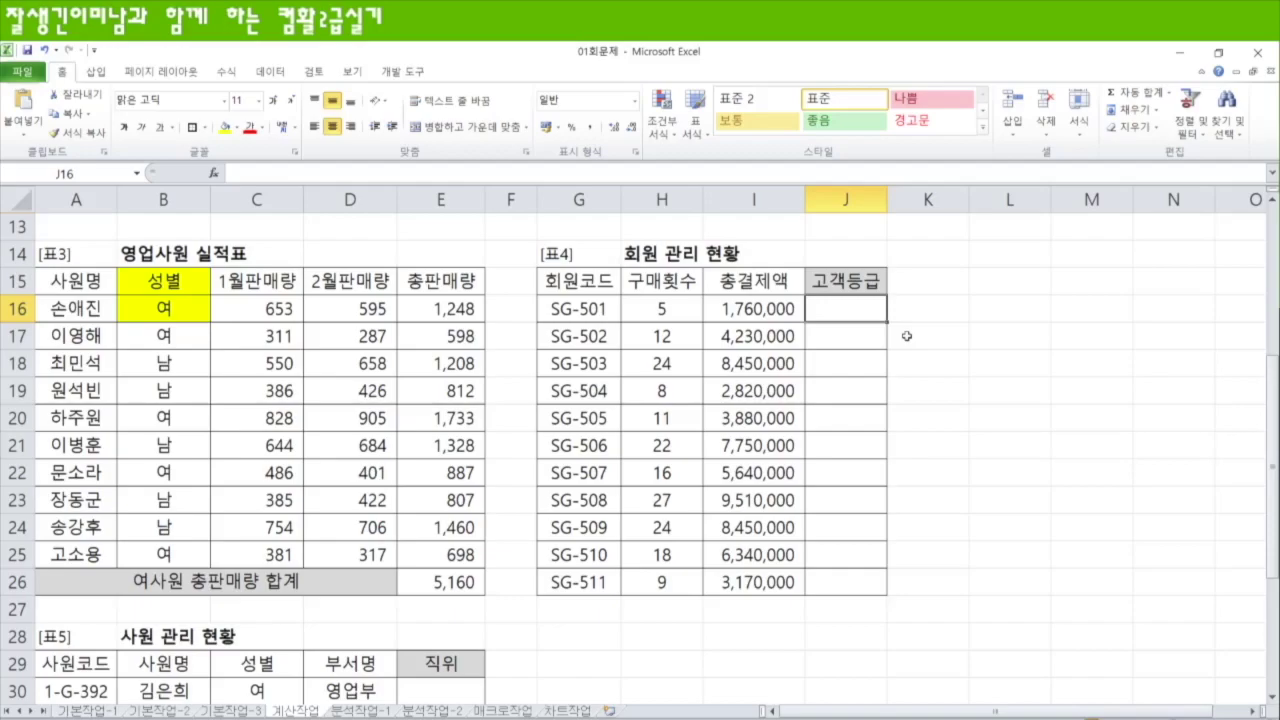
{"action": "type", "text": "=rank"}
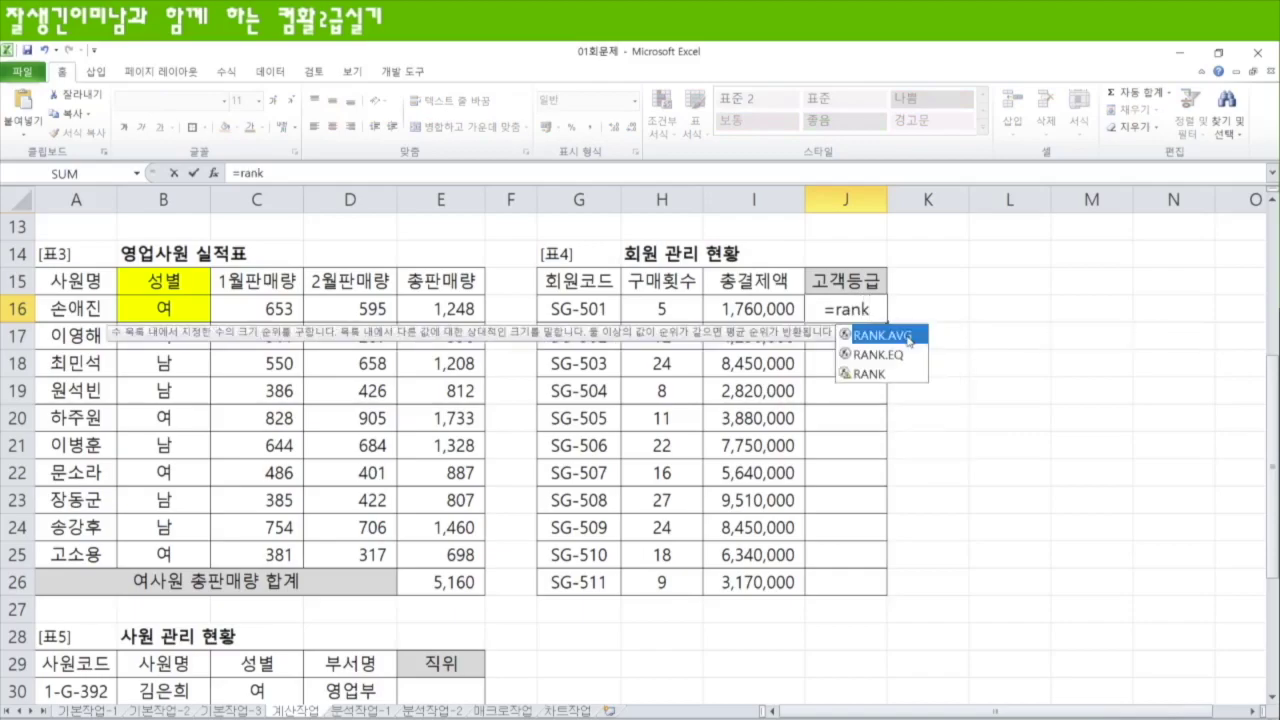
{"action": "key", "text": "Down"}
{"action": "key", "text": "Down"}
{"action": "key", "text": "Tab"}
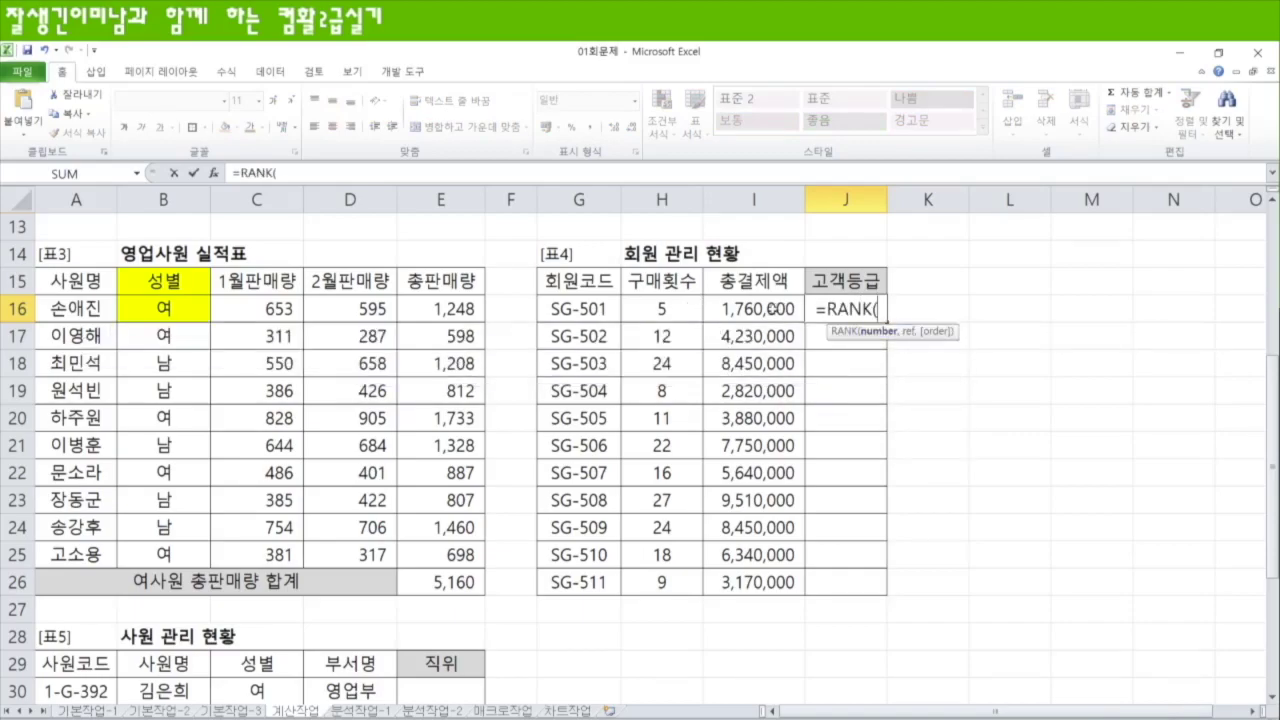
{"action": "left_click", "coordinate": [773, 309]}
{"action": "type", "text": ","}
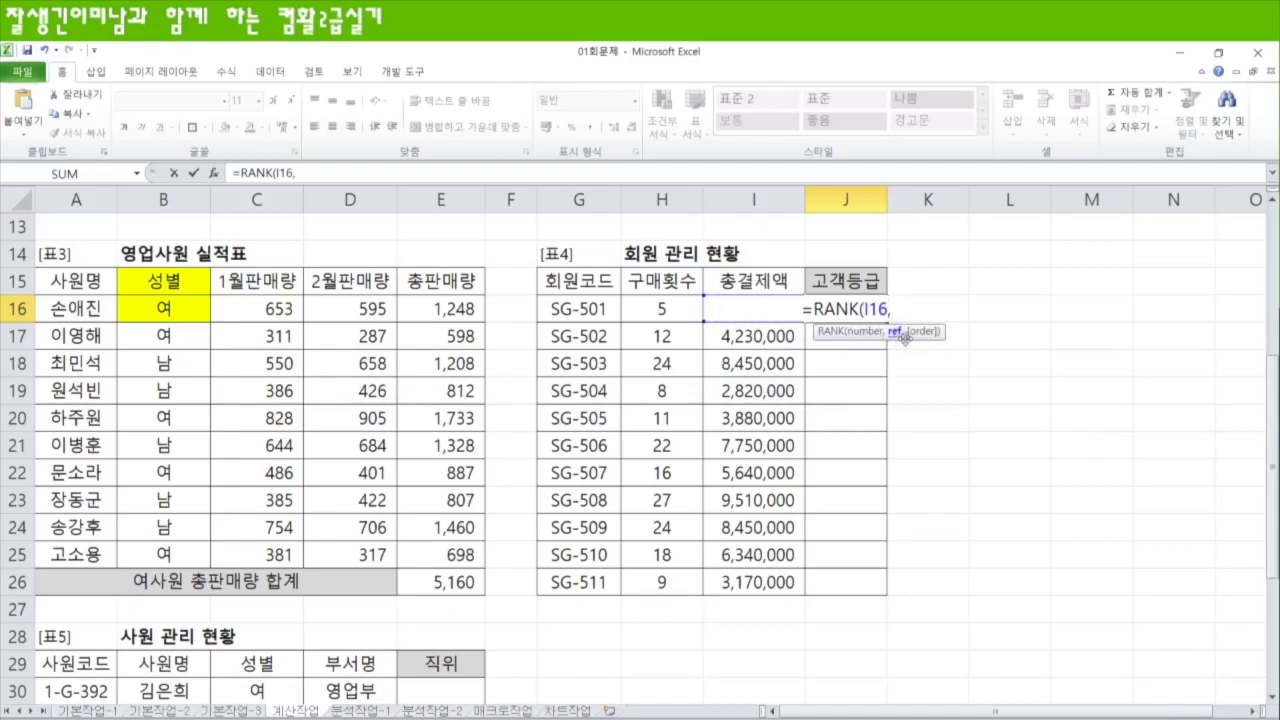
Complete the RANK formula in J16 with the absolute range $I$16:$I$26 and order 0, and fill it down to J26
{"action": "left_click_drag", "start_coordinate": [713, 310], "coordinate": [760, 582]}
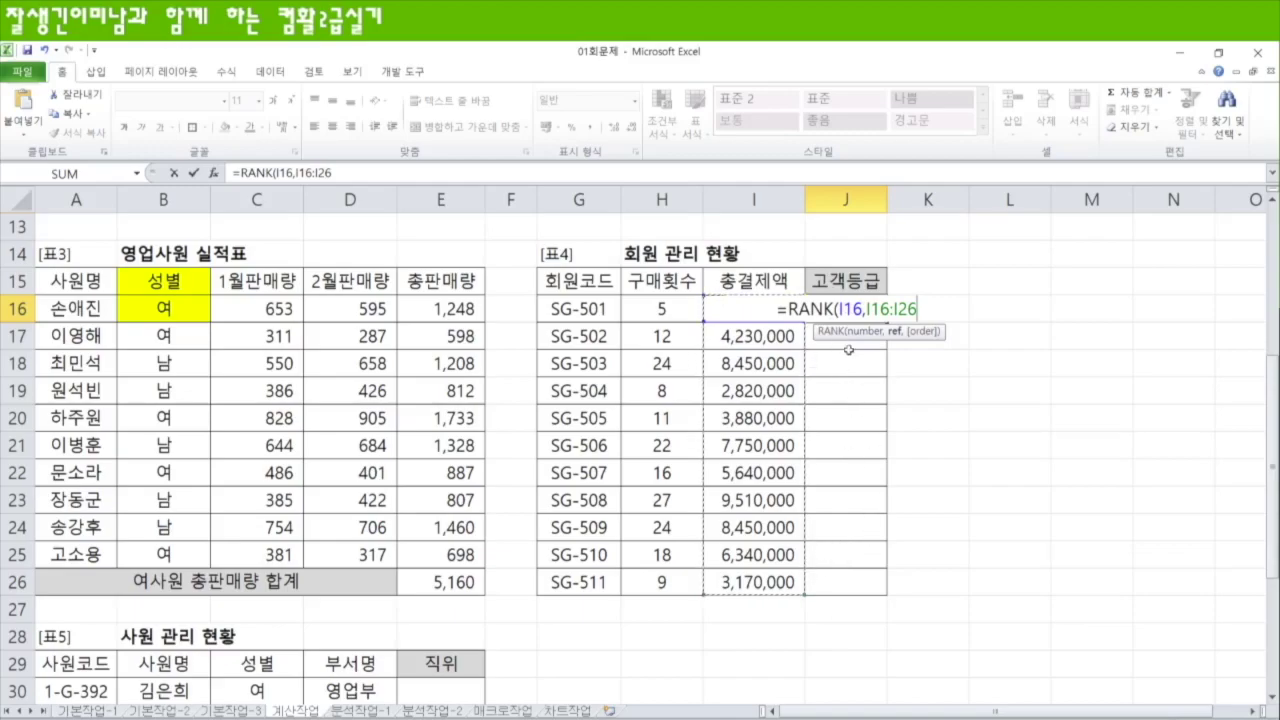
{"action": "key", "text": "F4"}
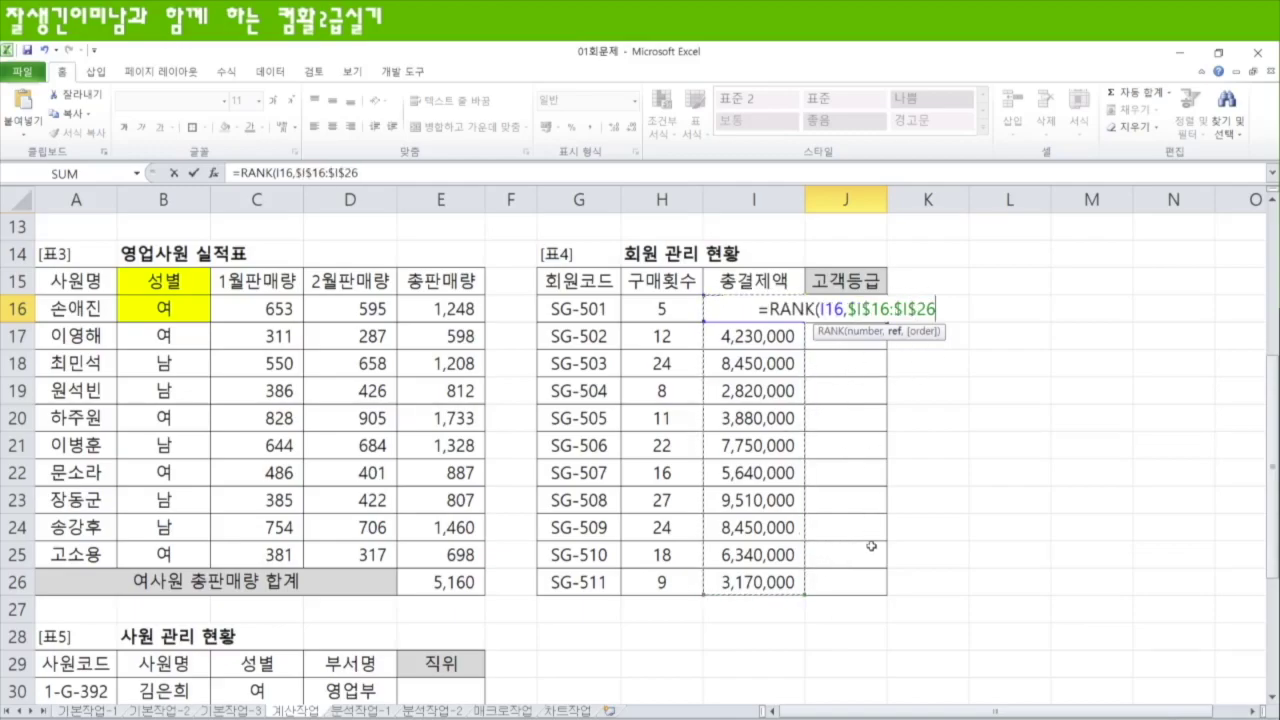
{"action": "type", "text": ","}
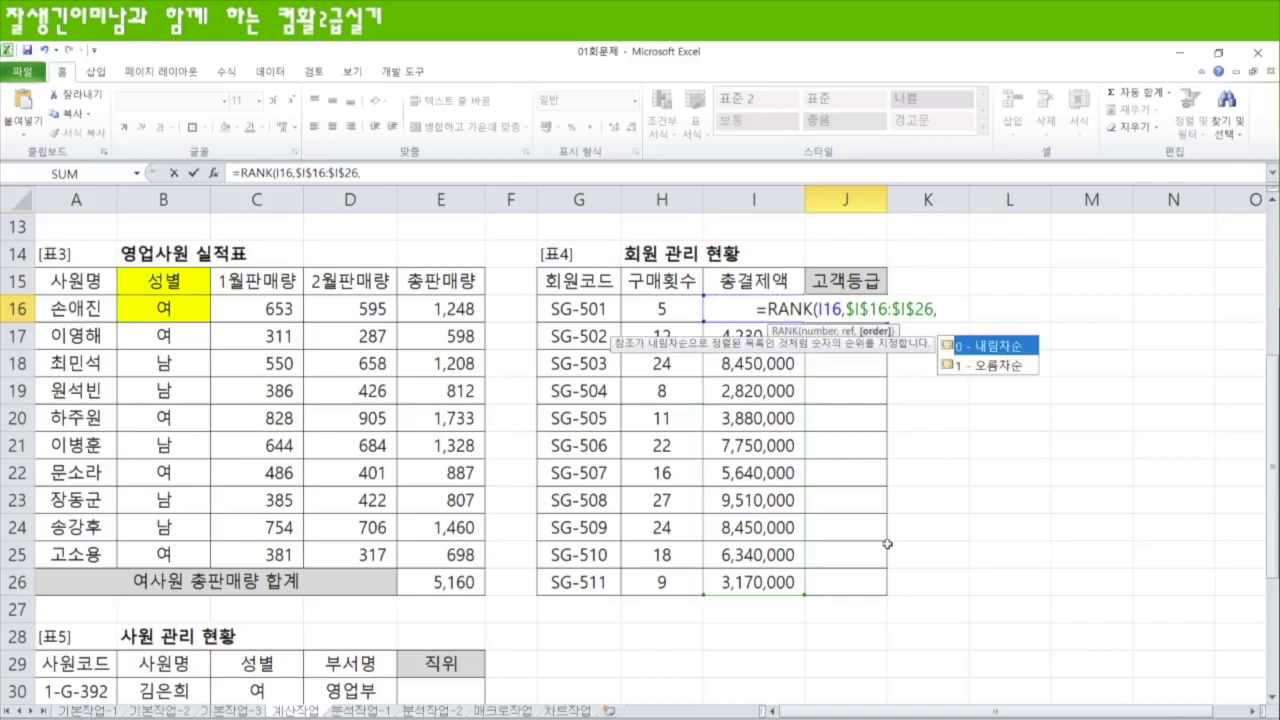
{"action": "type", "text": "0)"}
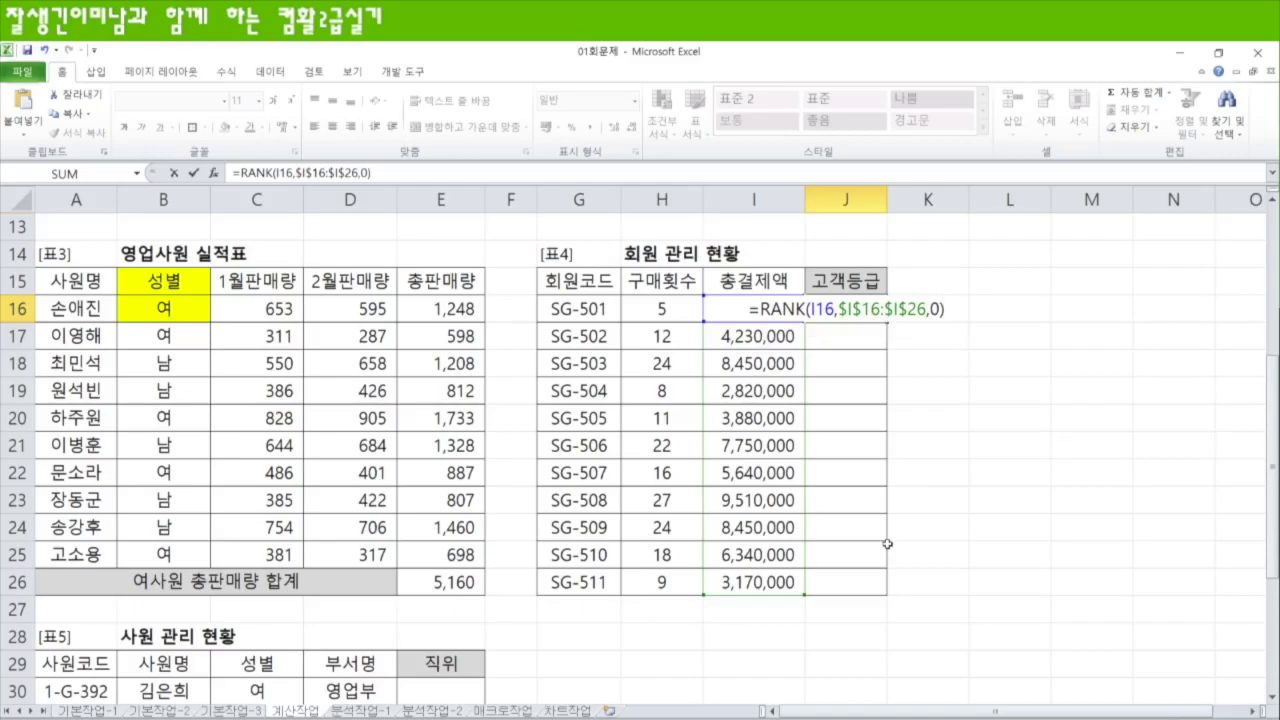
{"action": "key", "text": "Return"}
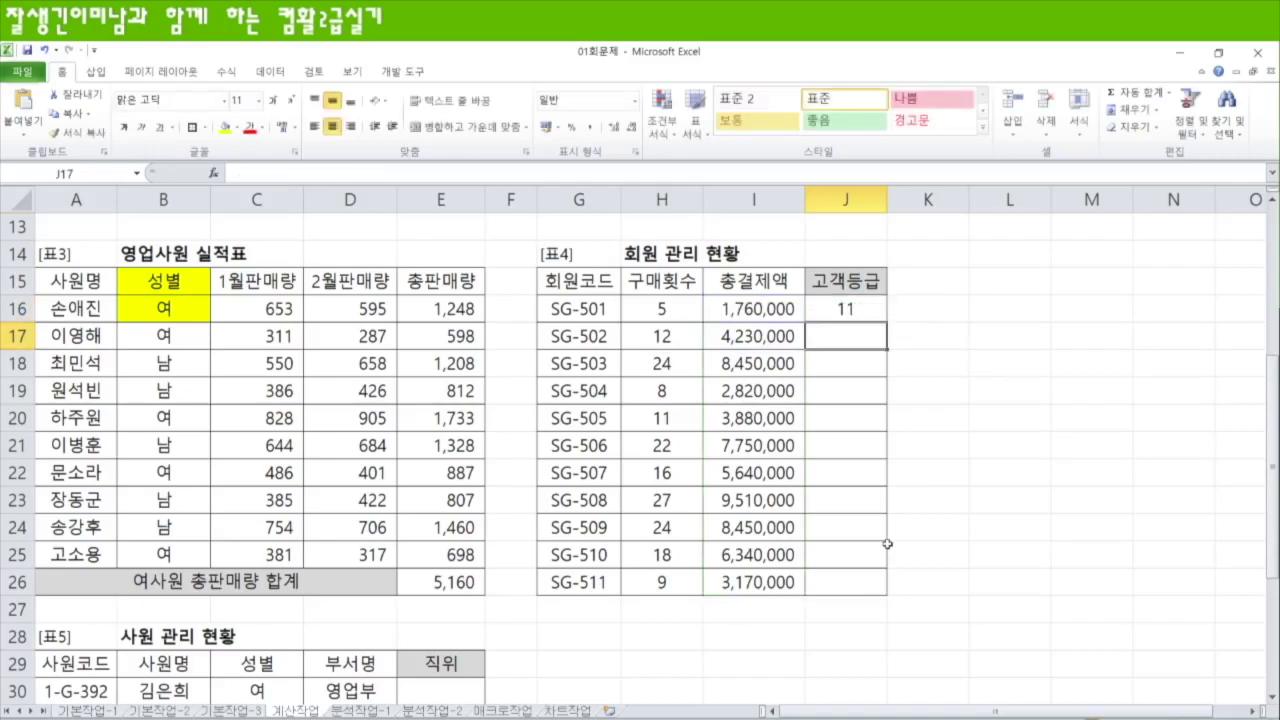
{"action": "left_click", "coordinate": [866, 314]}
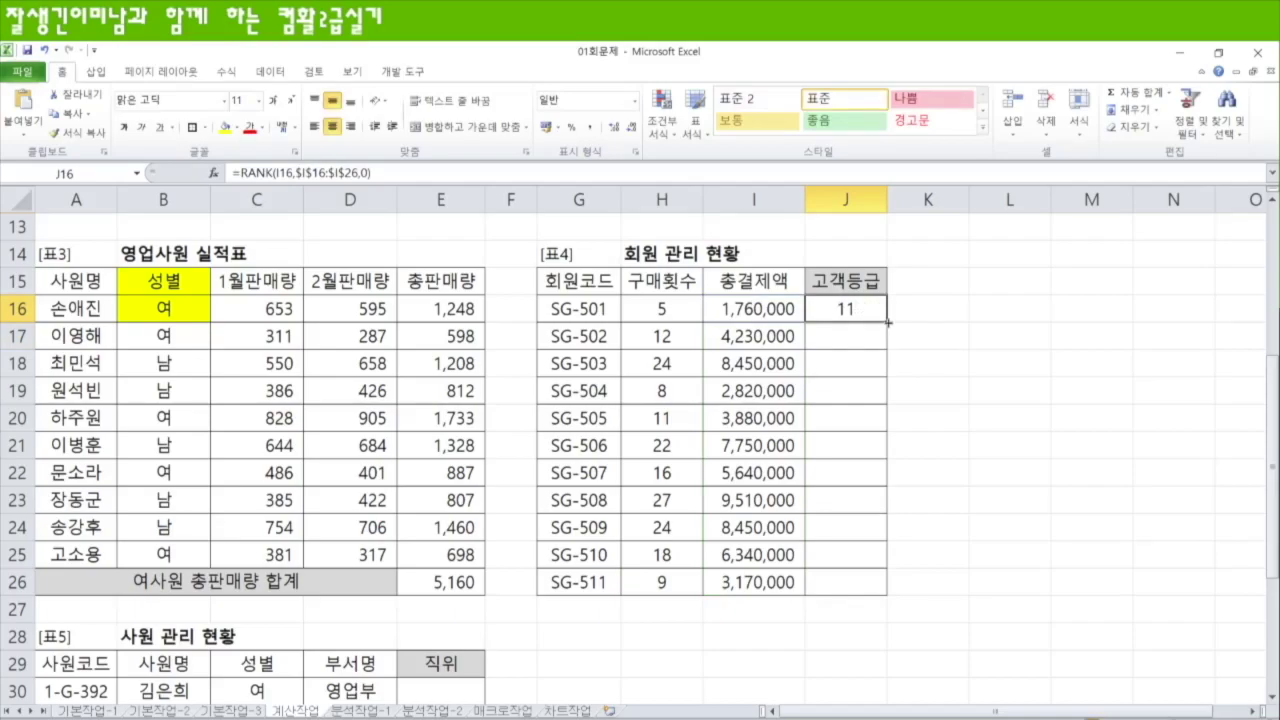
{"action": "left_click_drag", "start_coordinate": [887, 322], "coordinate": [890, 594]}
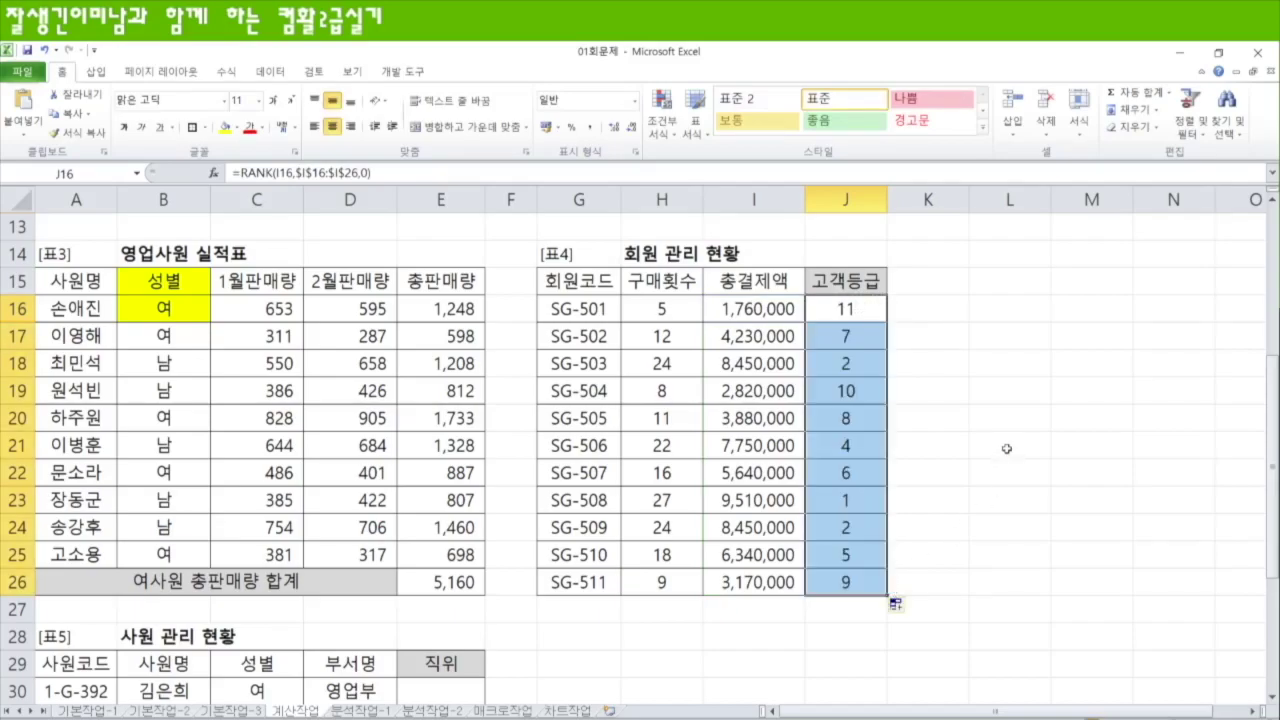
Start a CHOOSE formula in K16 with the rank cell J16 as the index number
{"action": "left_click", "coordinate": [928, 308]}
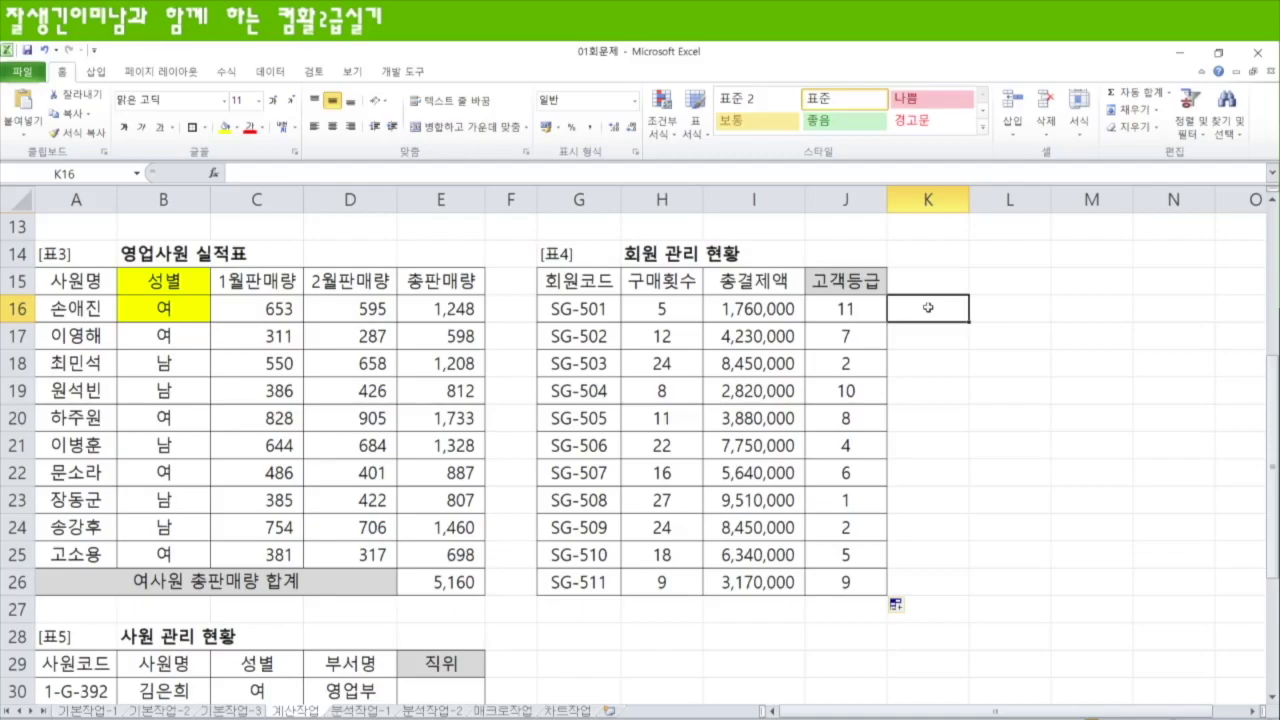
{"action": "type", "text": "=choo"}
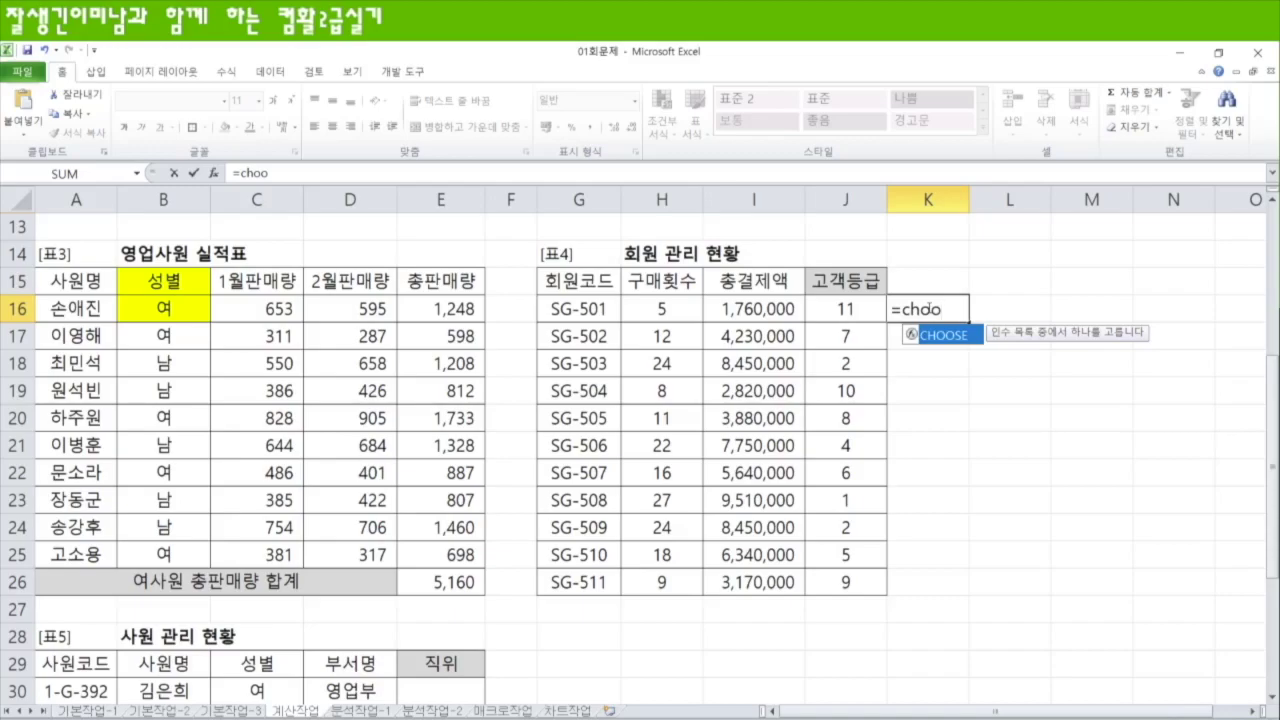
{"action": "key", "text": "Tab"}
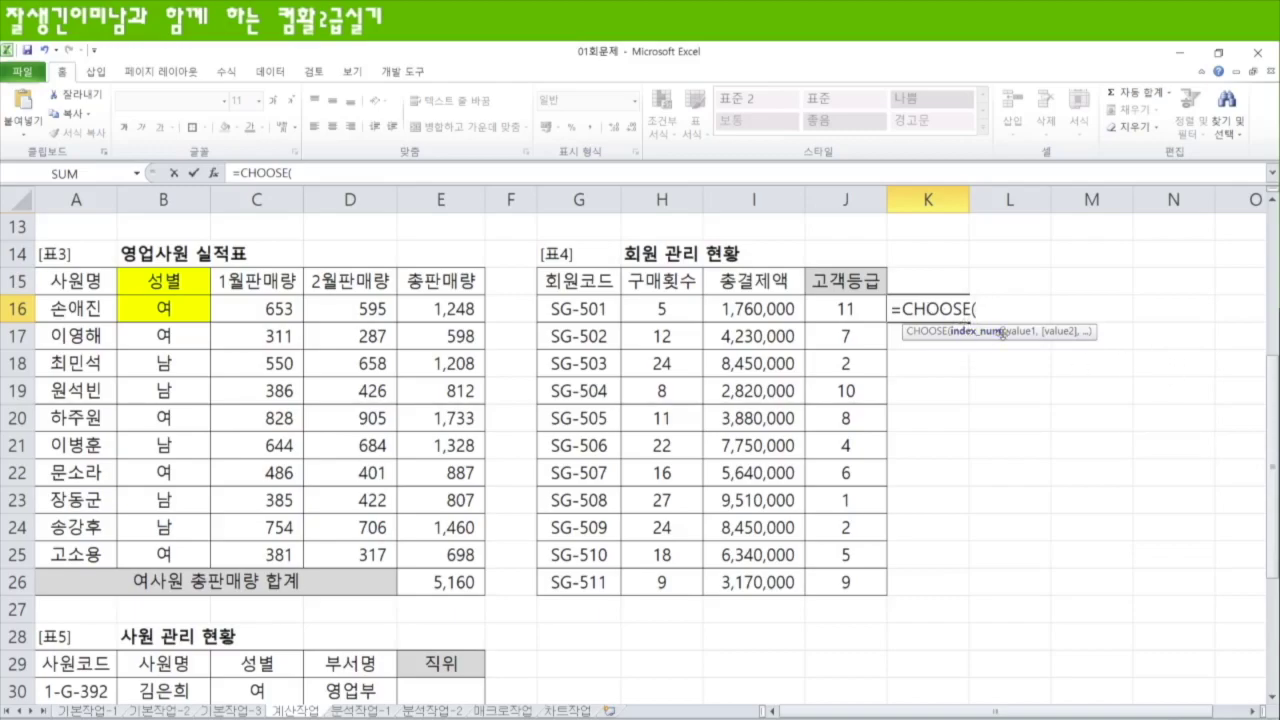
{"action": "left_click", "coordinate": [838, 311]}
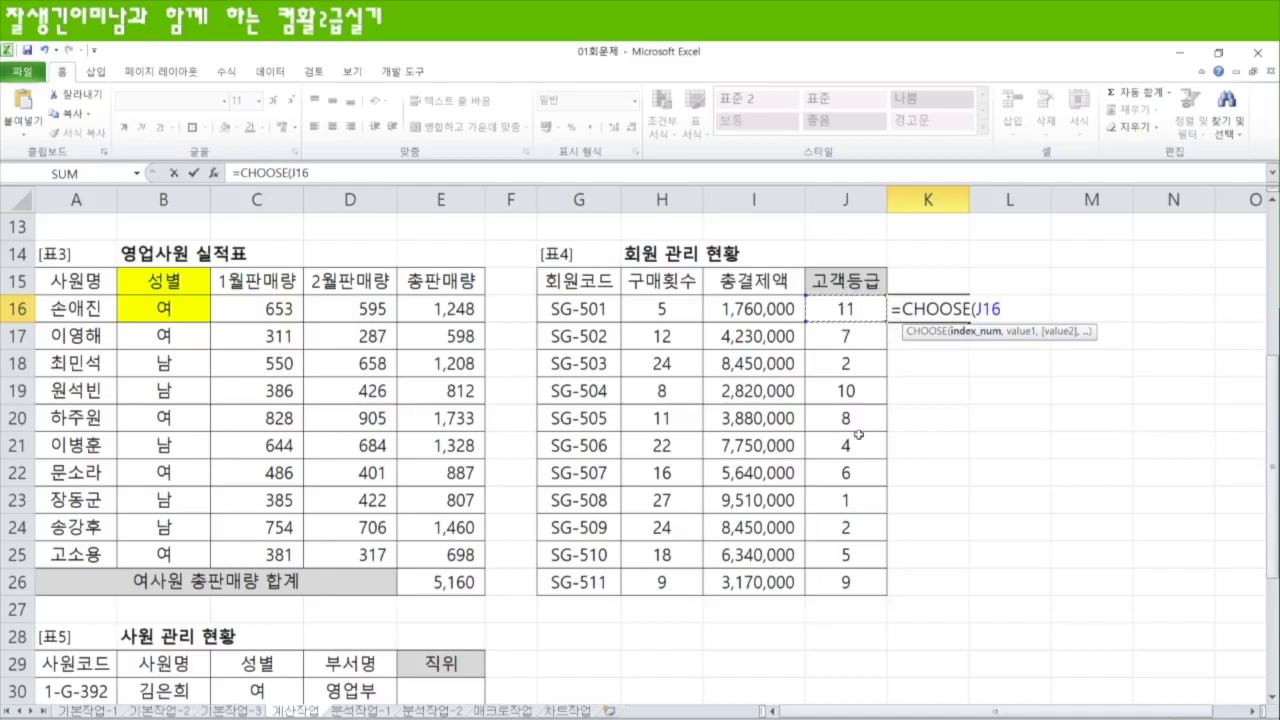
Enter "가방", "나비", "다람쥐" and "라면" as the first four CHOOSE values in K16, followed by empty values
{"action": "type", "text": ",\"가나"}
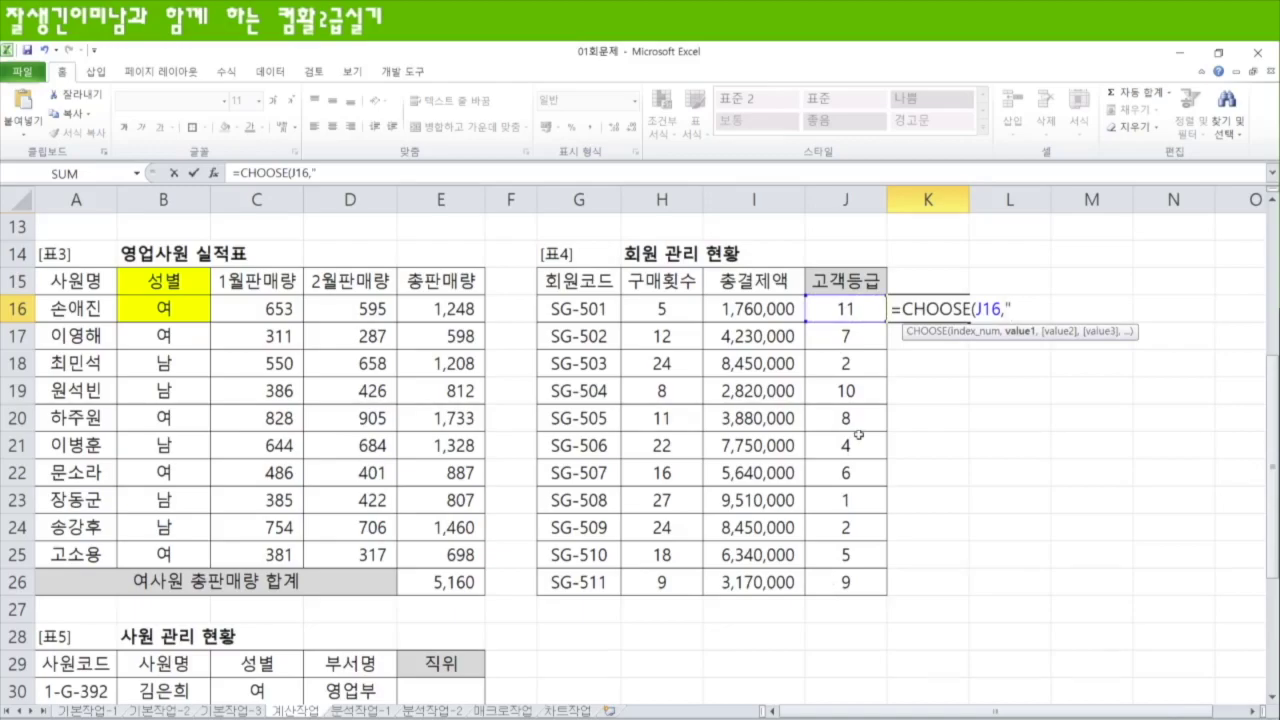
{"action": "key", "text": "BackSpace"}
{"action": "key", "text": "BackSpace"}
{"action": "type", "text": "바방\",\""}
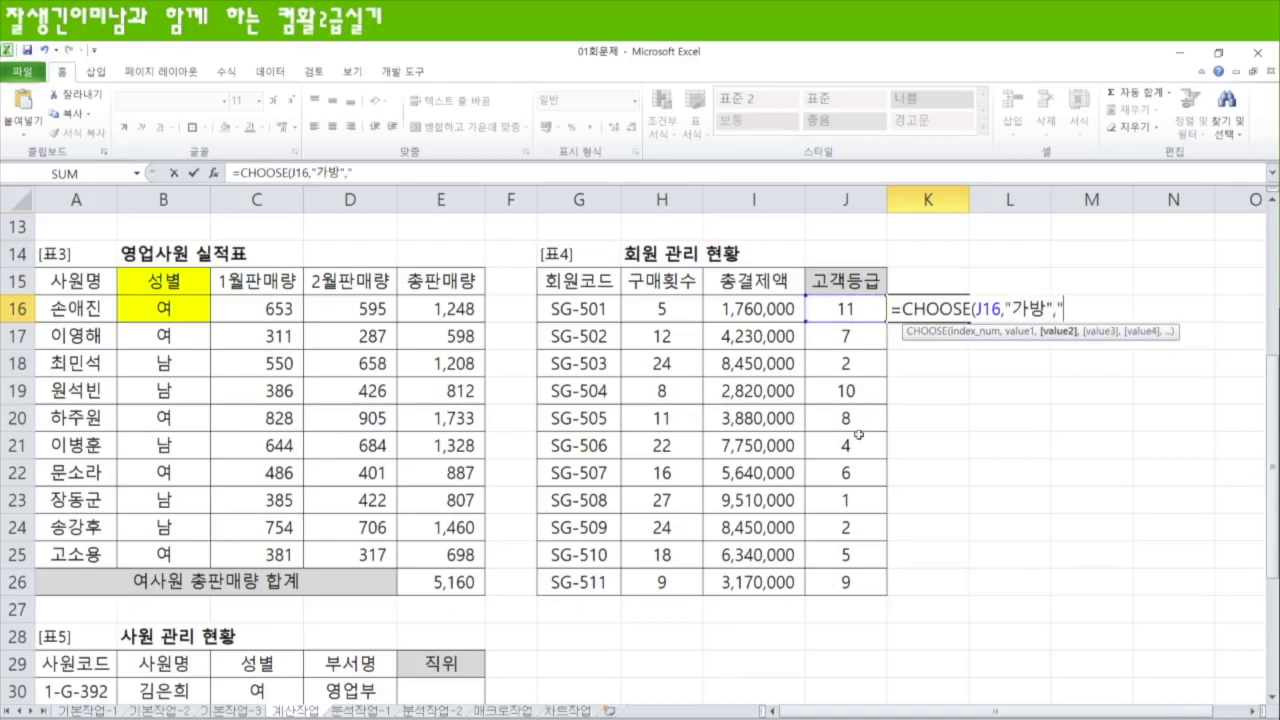
{"action": "type", "text": "나비\",\""}
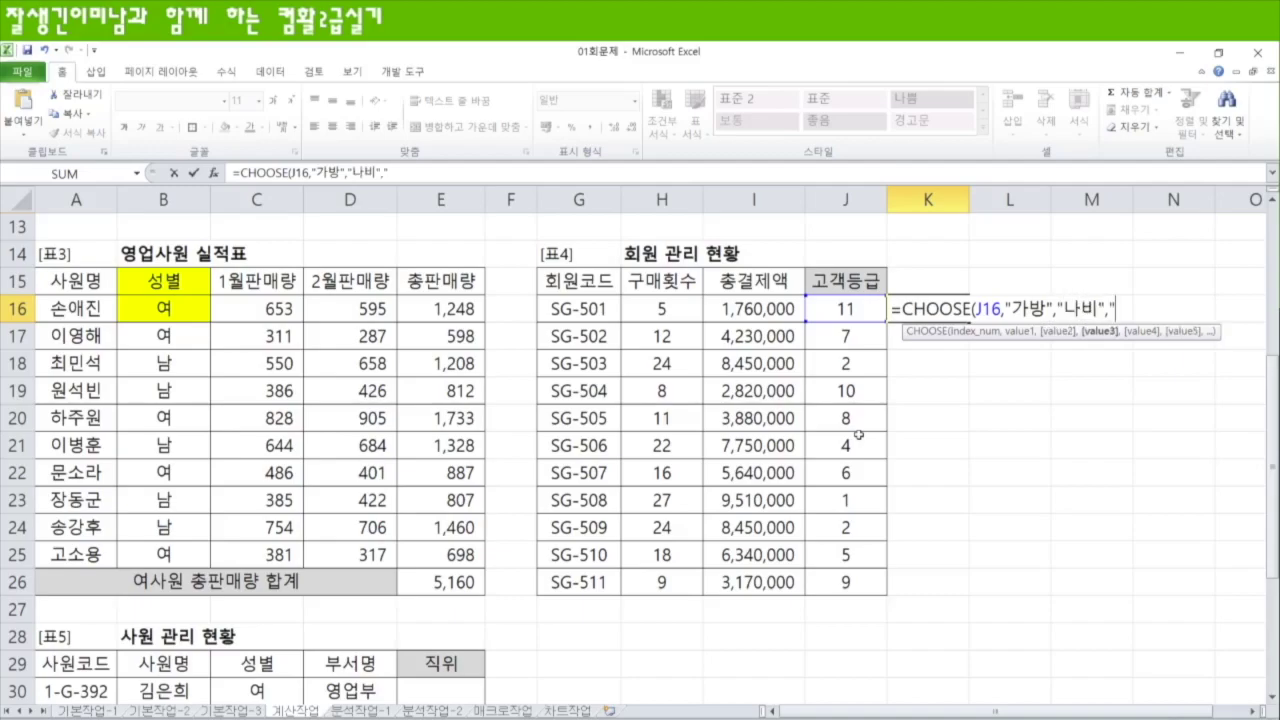
{"action": "type", "text": "다람쥐\","}
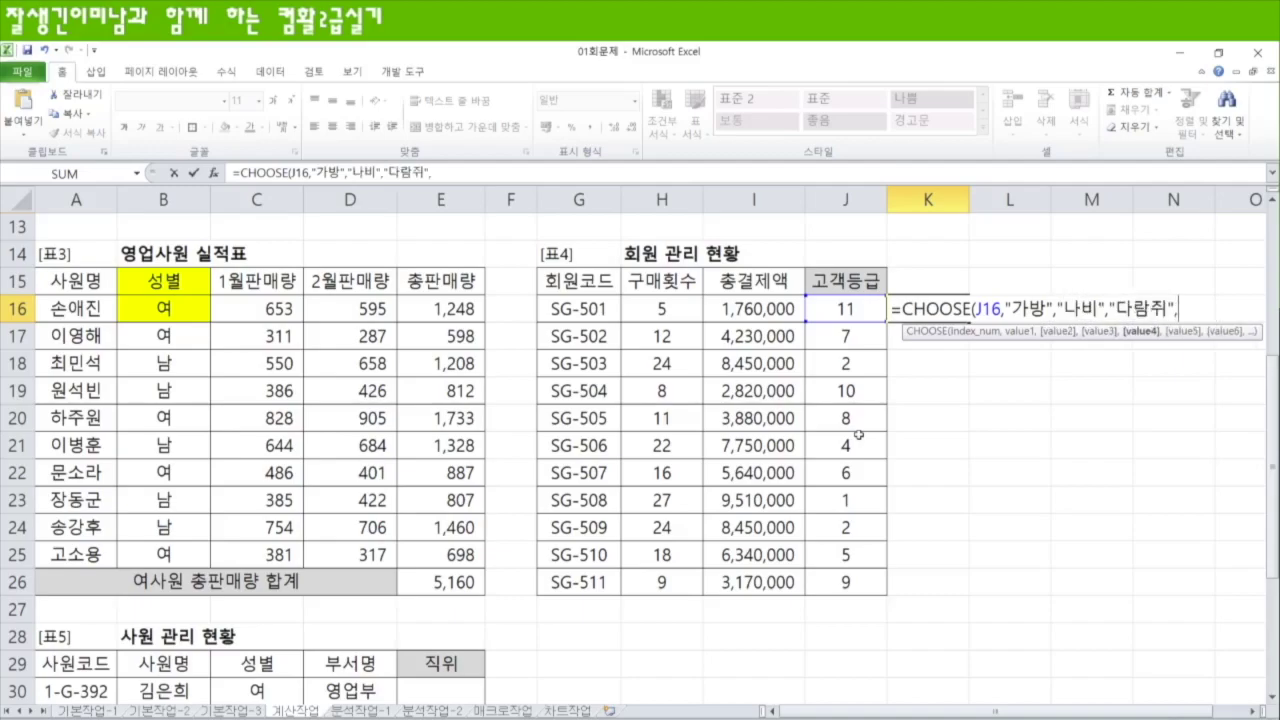
{"action": "type", "text": "\"ㄹ라면\",,,"}
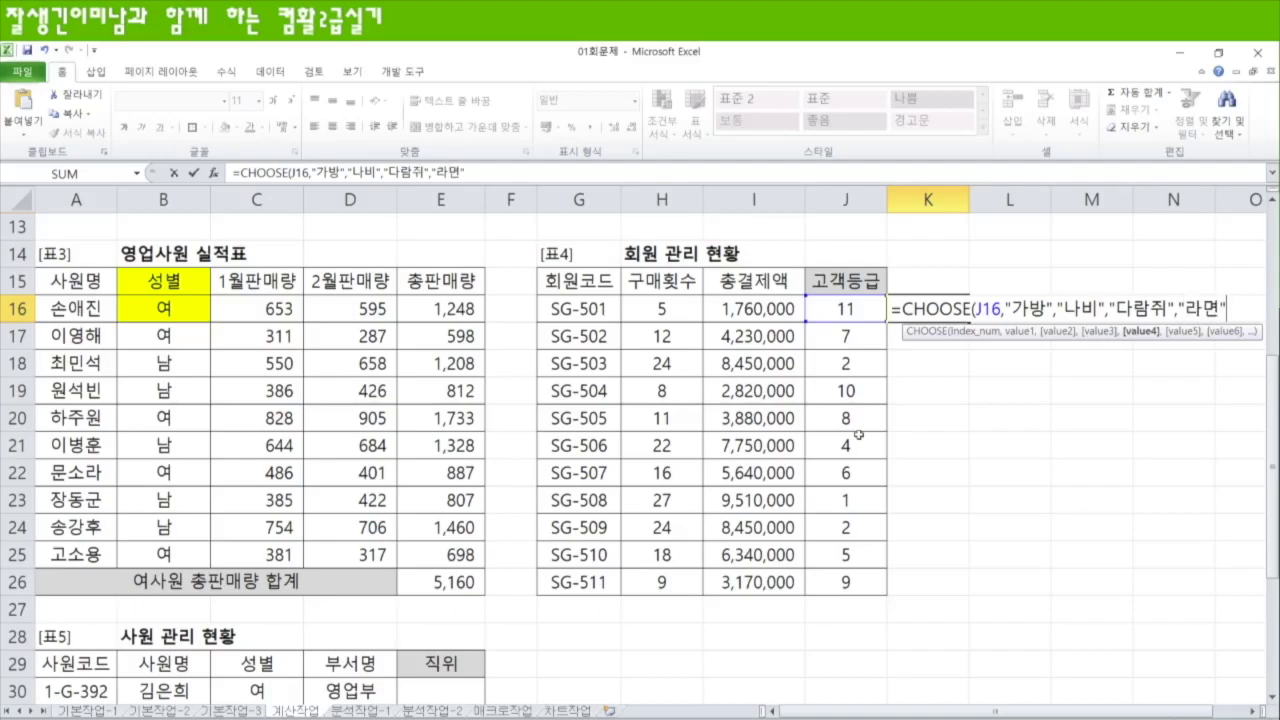
{"action": "type", "text": ",,,,,,"}
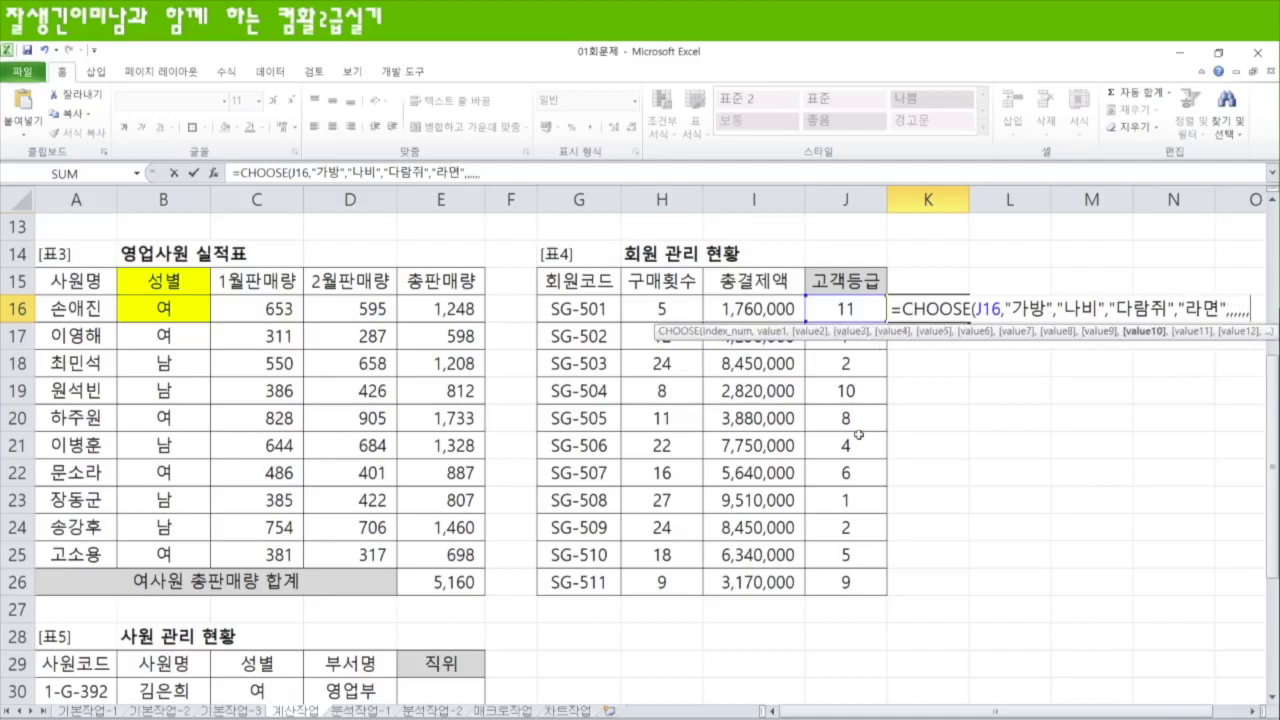
Finish the K16 CHOOSE formula with the instructor's nickname as the eleventh value and fill it down to K26
{"action": "type", "text": ",\"이"}
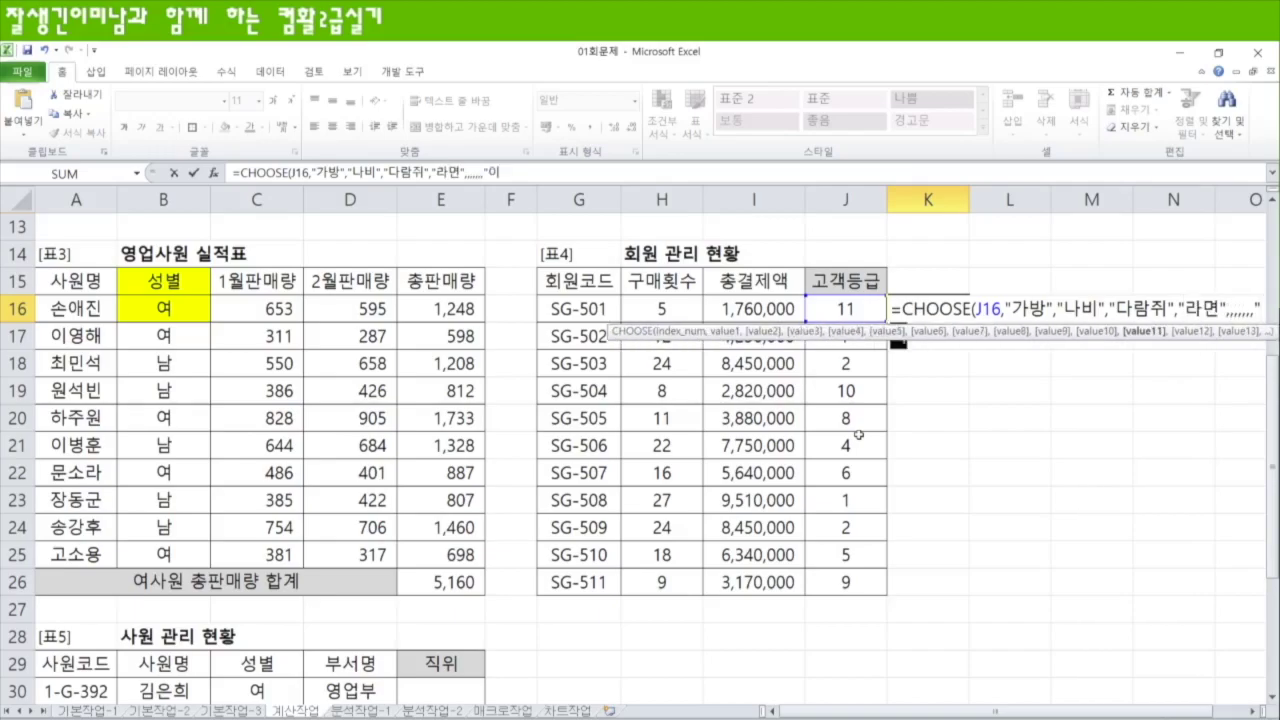
{"action": "type", "text": "미남\")"}
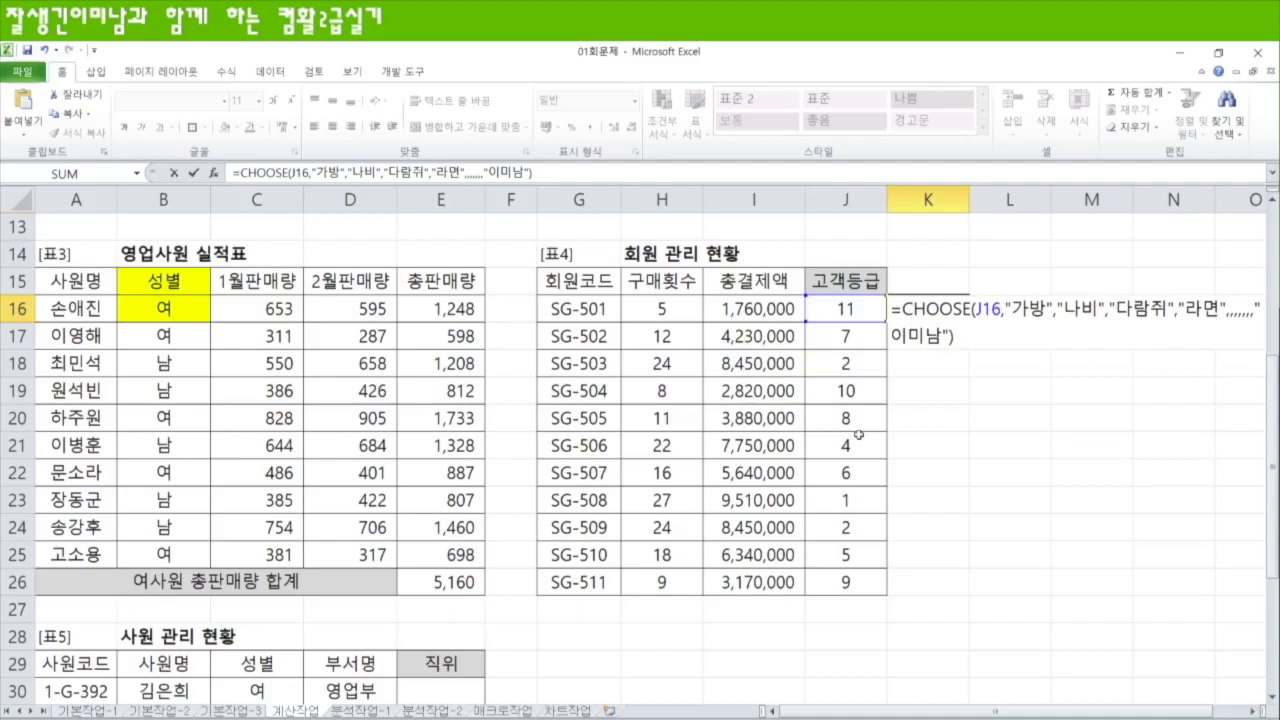
{"action": "key", "text": "BackSpace"}
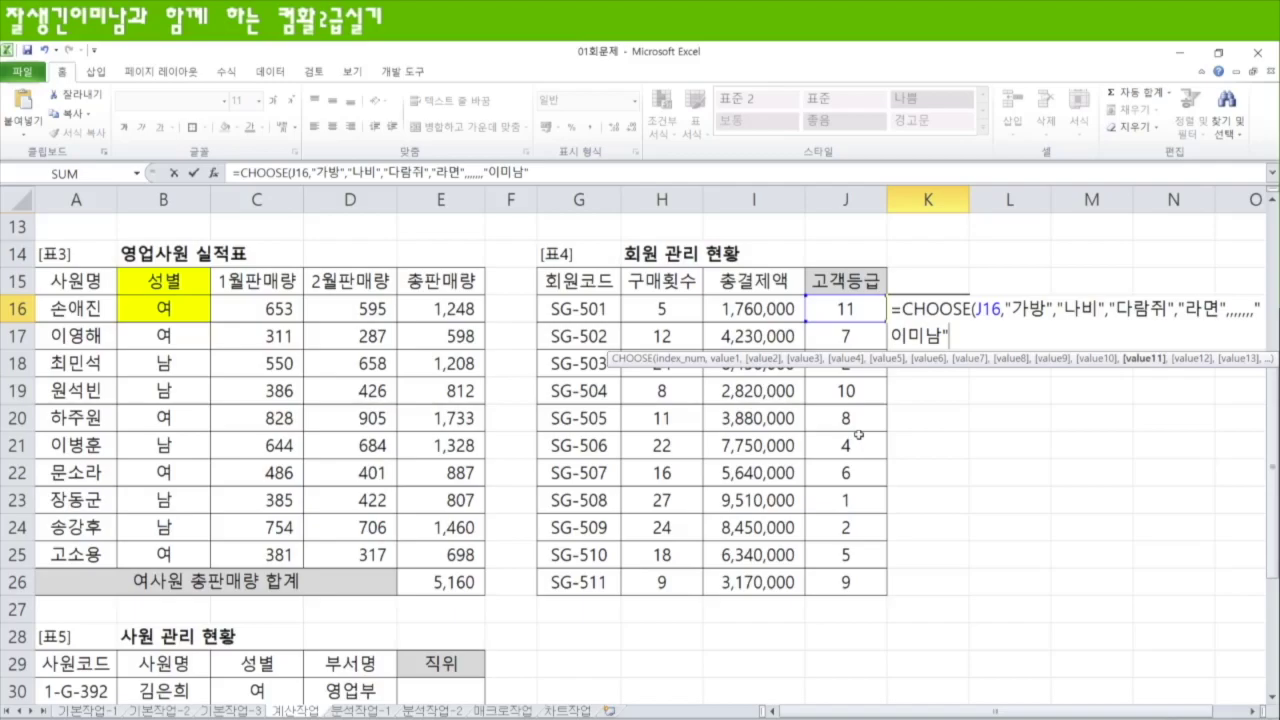
{"action": "key", "text": "Return"}
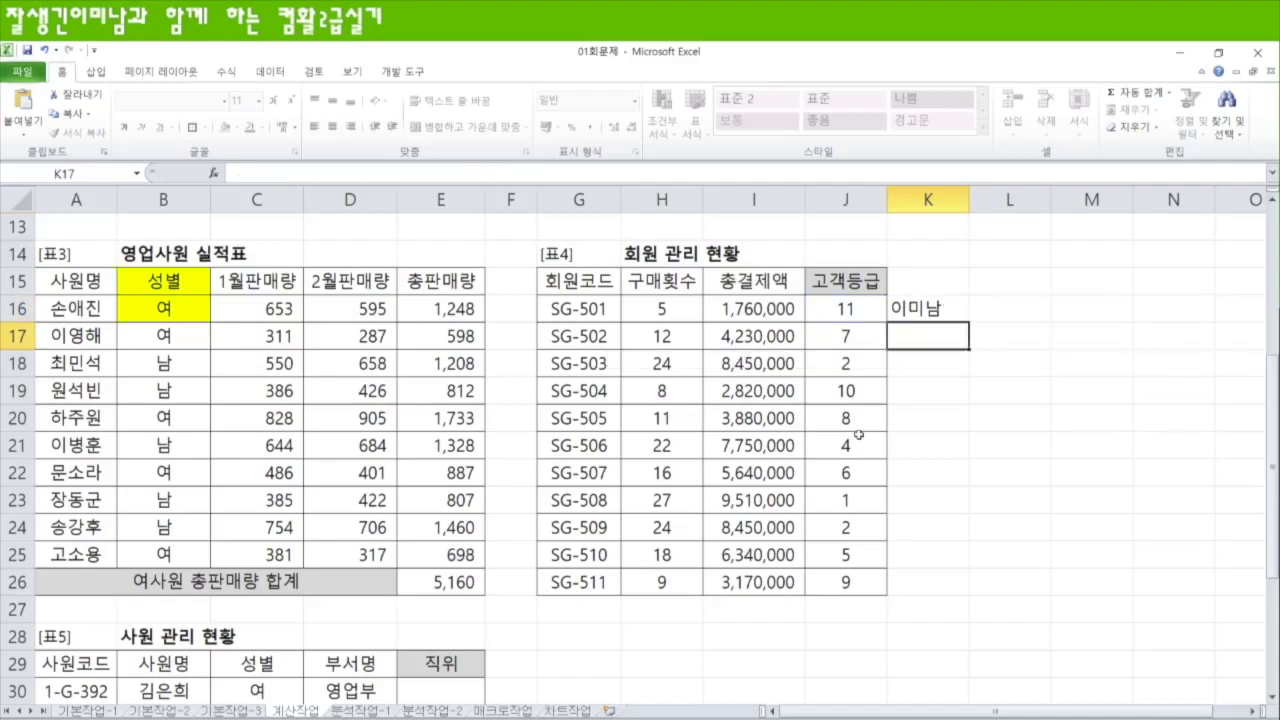
{"action": "left_click", "coordinate": [955, 312]}
{"action": "left_click_drag", "start_coordinate": [968, 322], "coordinate": [963, 593]}
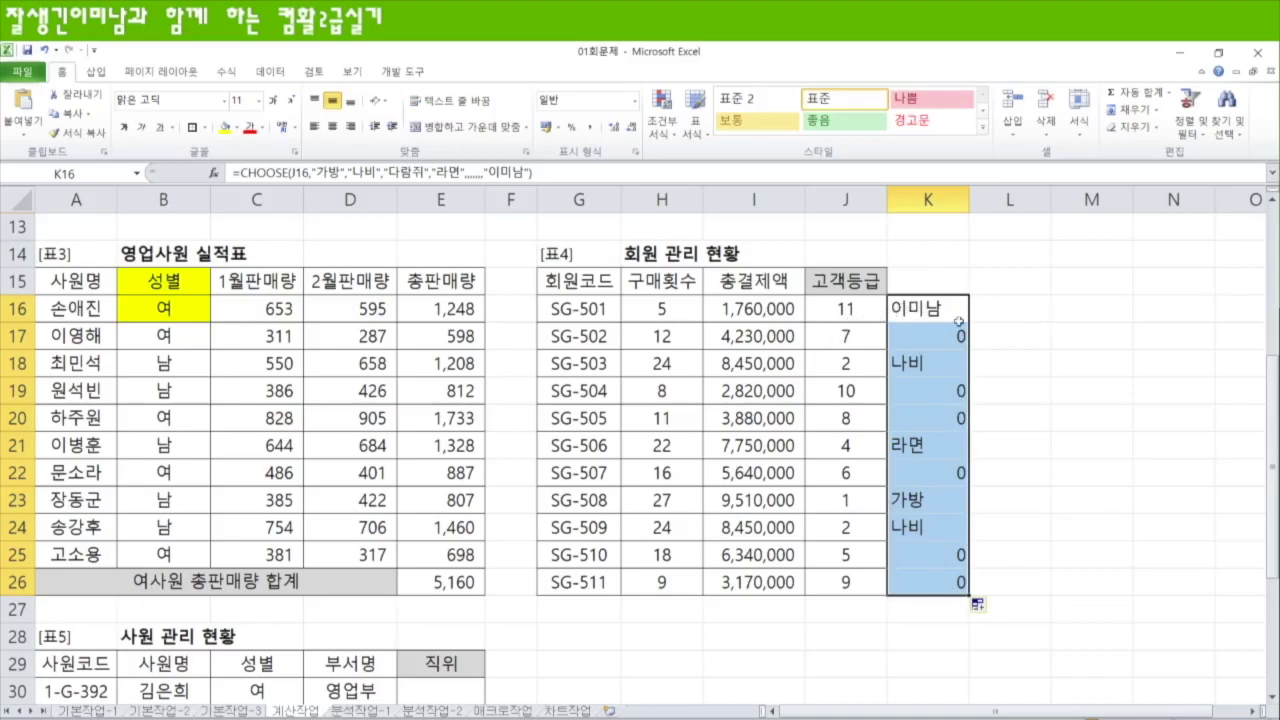
Wrap the RANK formula in J16 in a CHOOSE function so the rank serves as its index number
{"action": "left_click", "coordinate": [876, 308]}
{"action": "key", "text": "F2"}
{"action": "left_click", "coordinate": [761, 309]}
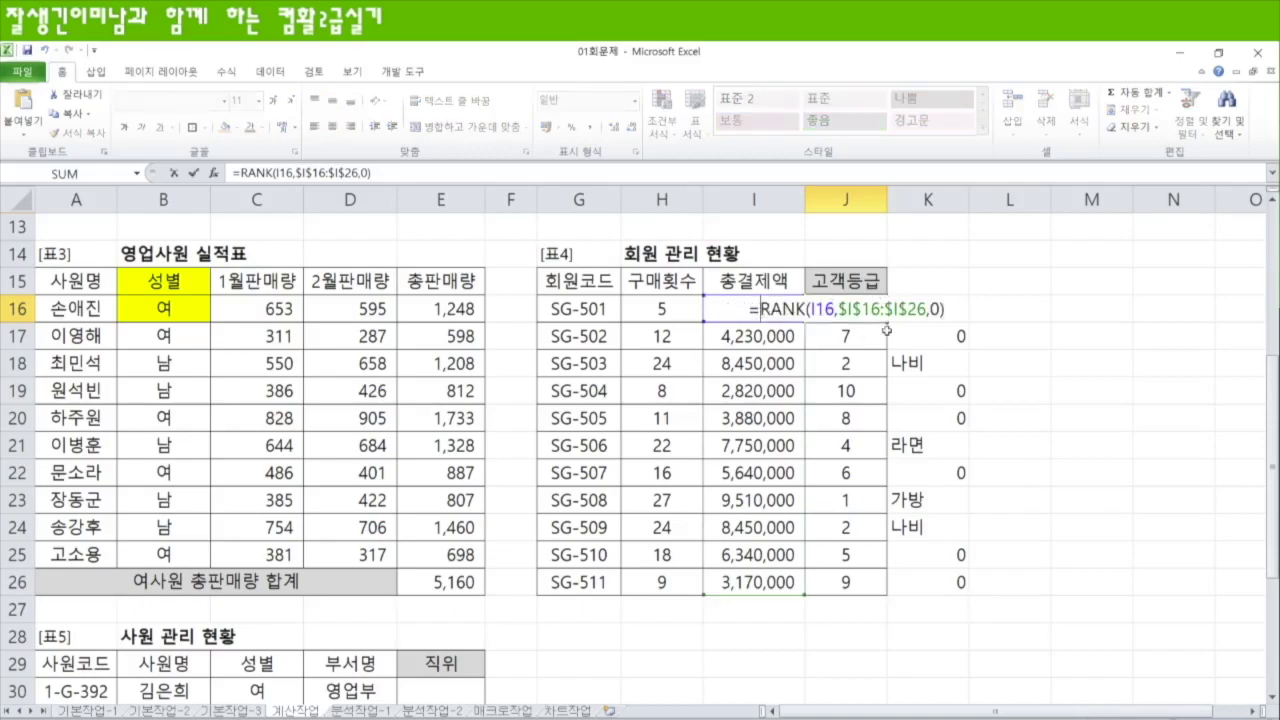
{"action": "type", "text": "ㅊ"}
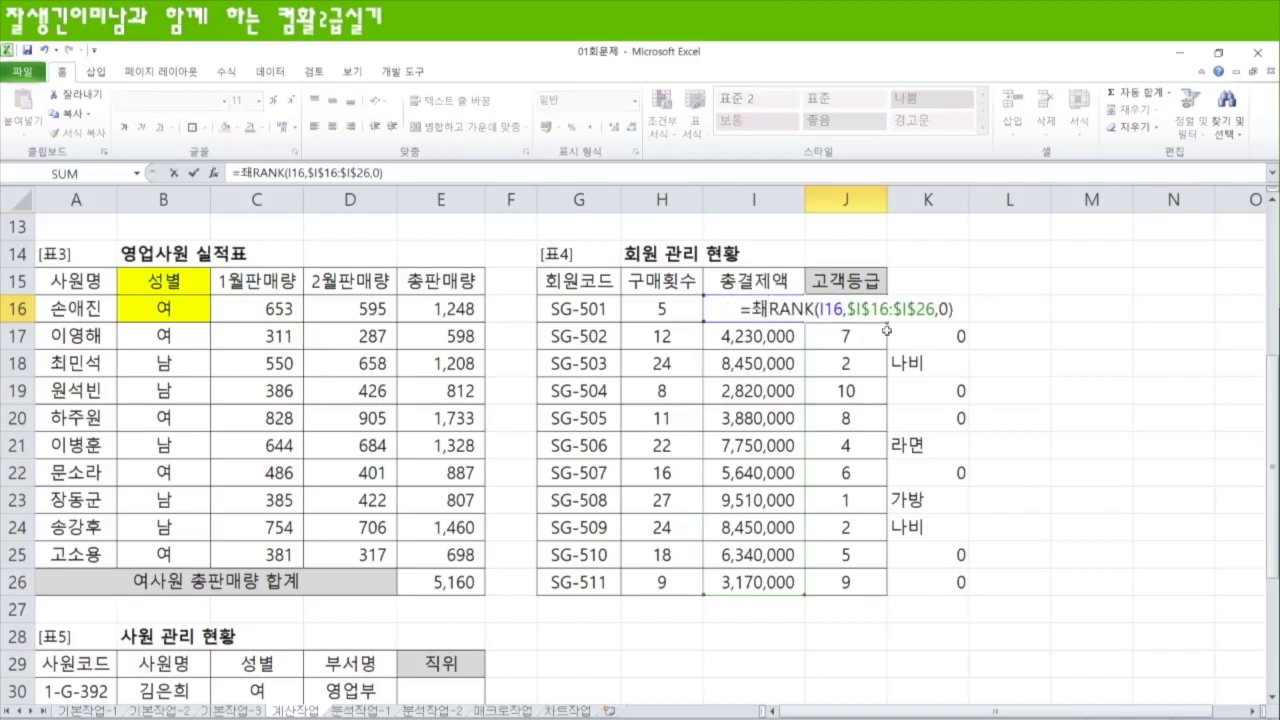
{"action": "key", "text": "Print"}
{"action": "key", "text": "BackSpace"}
{"action": "type", "text": "CHOOSE("}
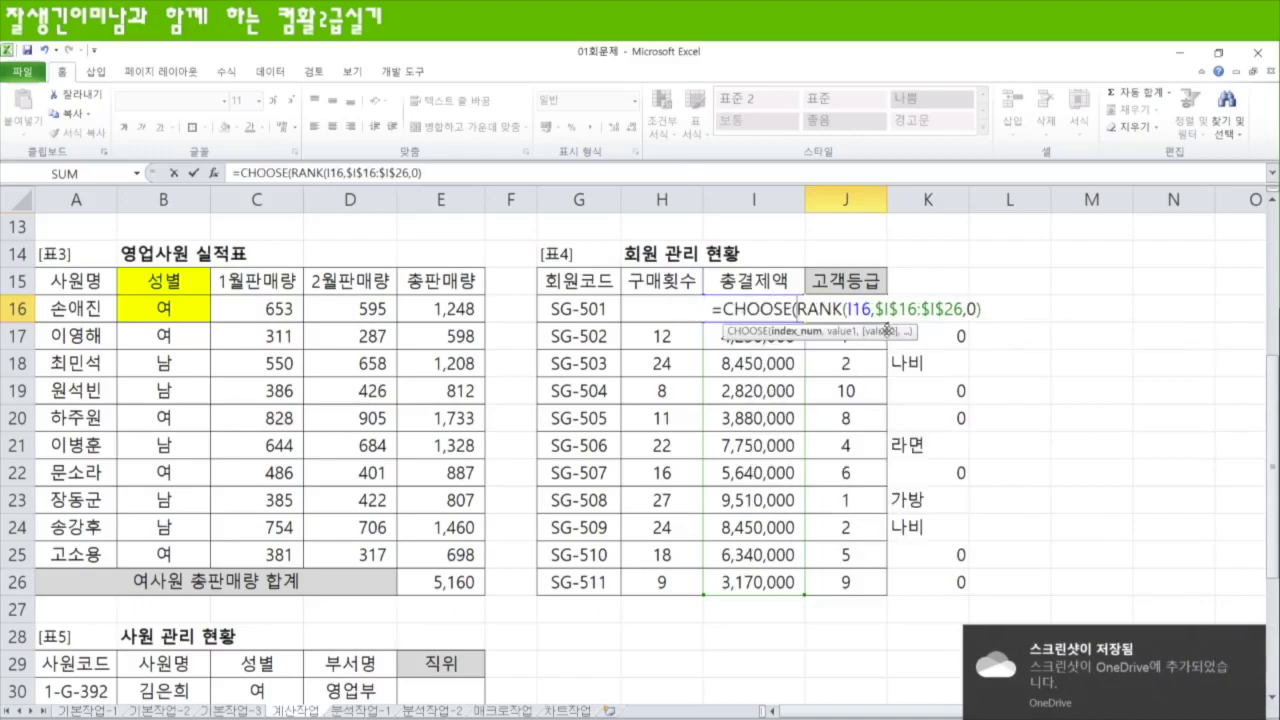
Add "VIP" as the first and second values of the CHOOSE formula in J16
{"action": "type", "text": ",\"V"}
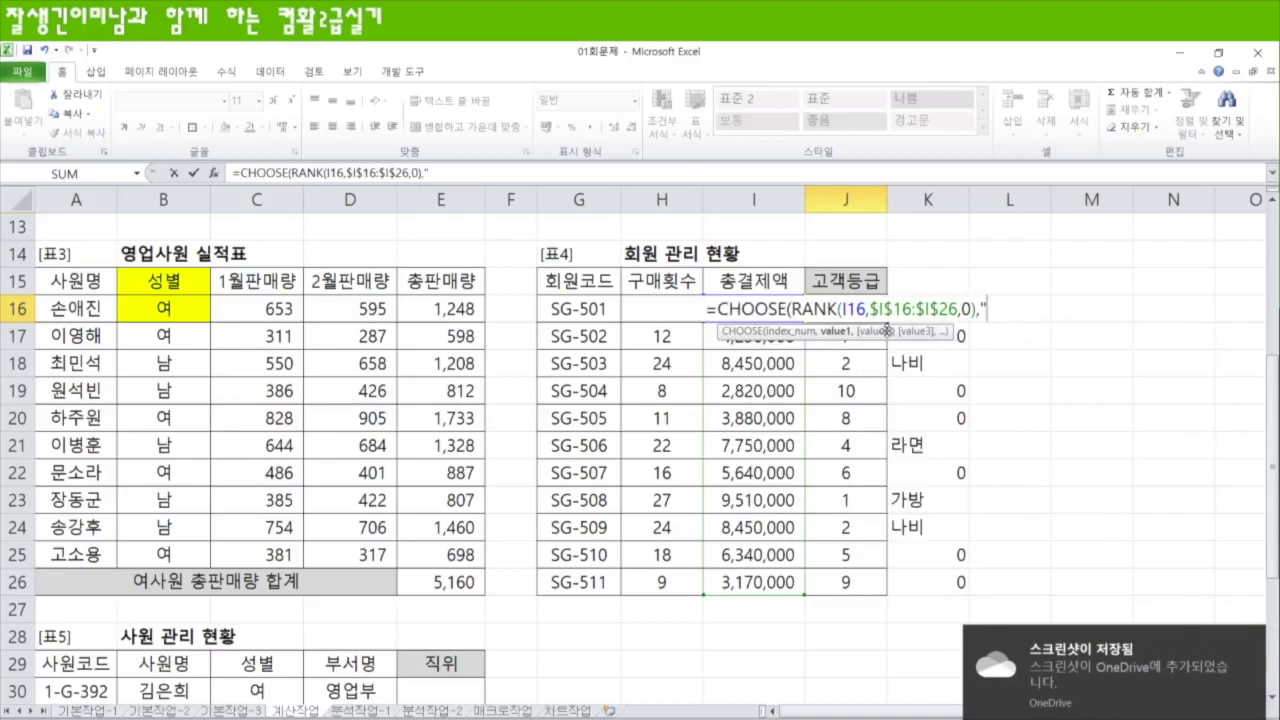
{"action": "type", "text": "I"}
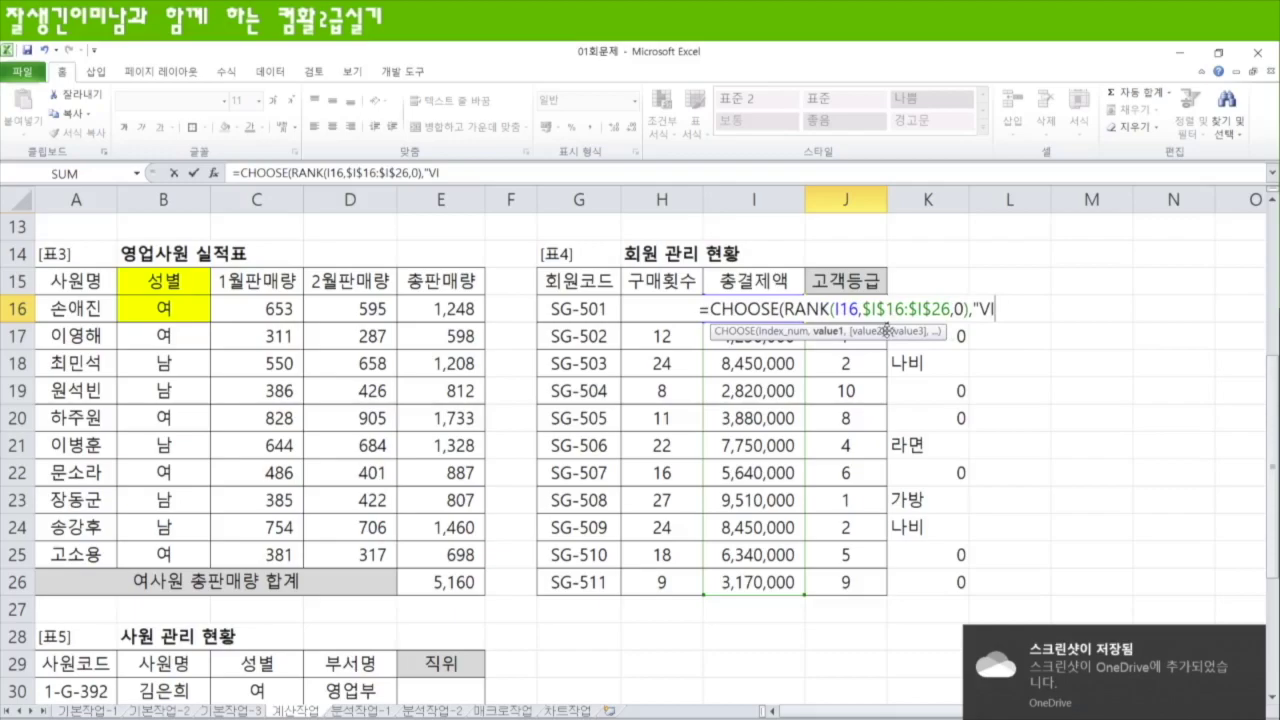
{"action": "type", "text": "P\",\"VIP"}
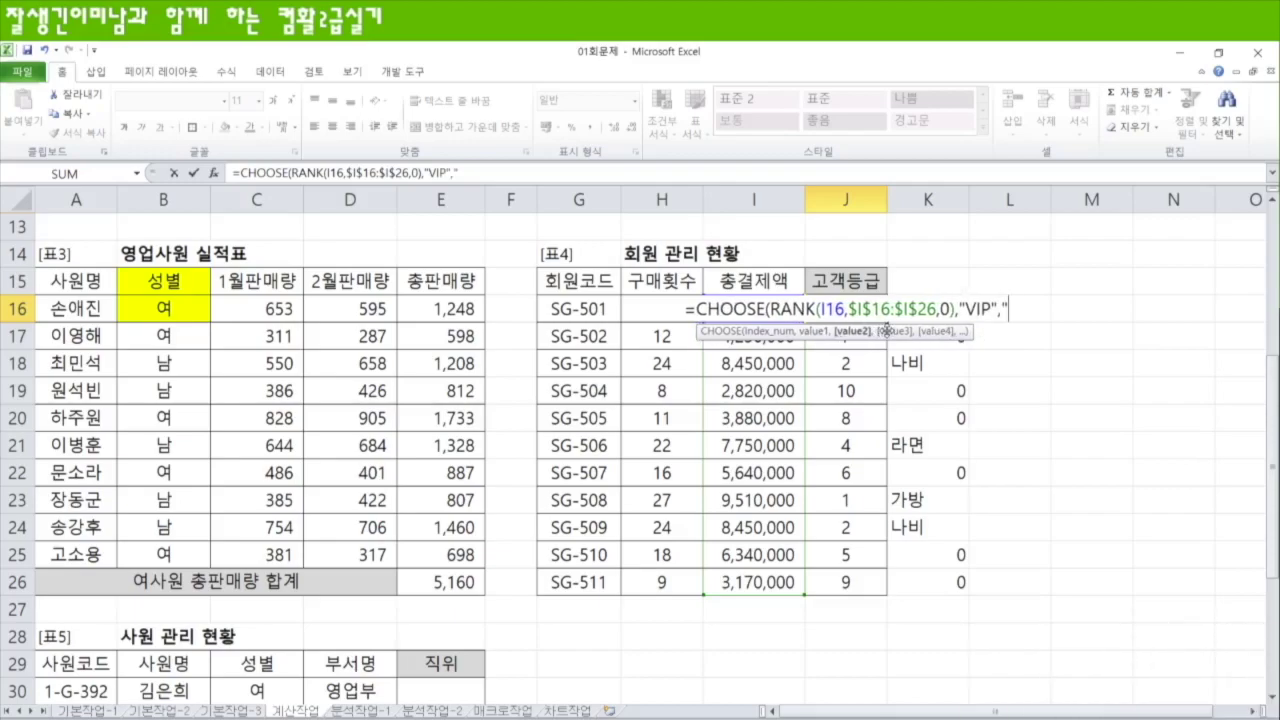
{"action": "type", "text": "\","}
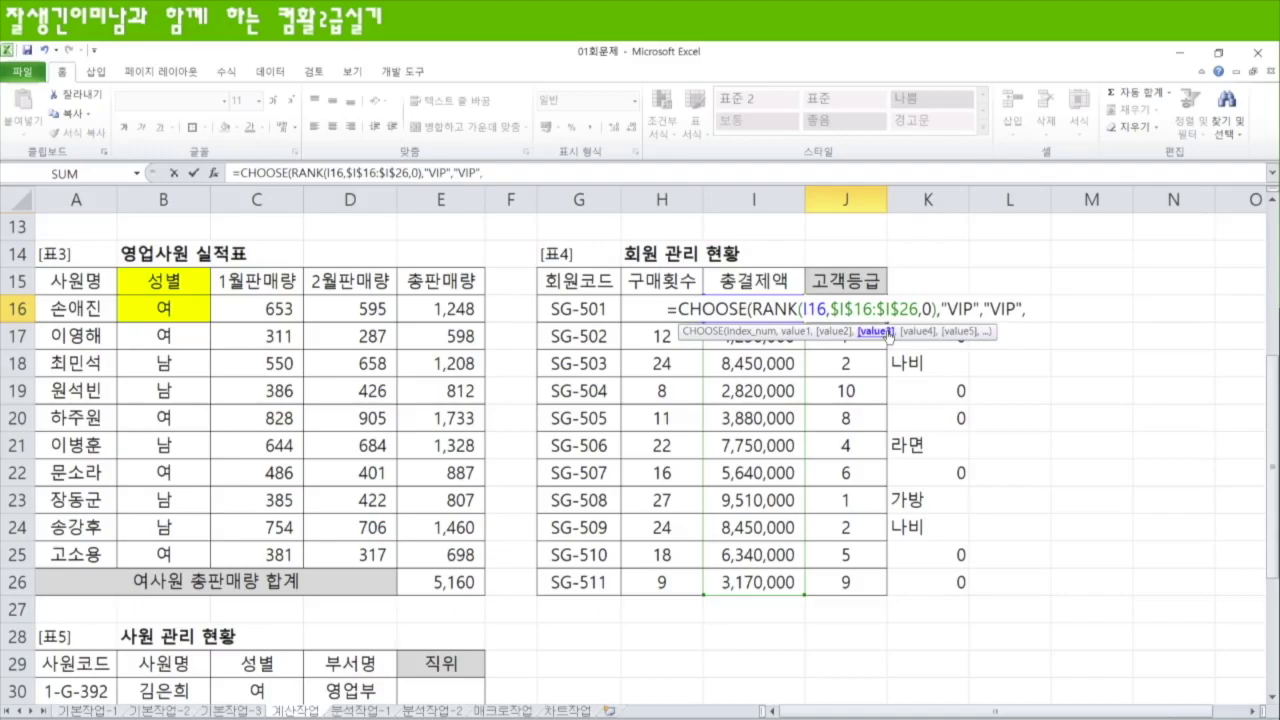
Add "골드" as the third and fourth values of the CHOOSE formula in J16
{"action": "type", "text": "\"rhr"}
{"action": "key", "text": "BackSpace"}
{"action": "key", "text": "BackSpace"}
{"action": "key", "text": "BackSpace"}
{"action": "type", "text": "고ㄹ드\",\"ㄱ"}
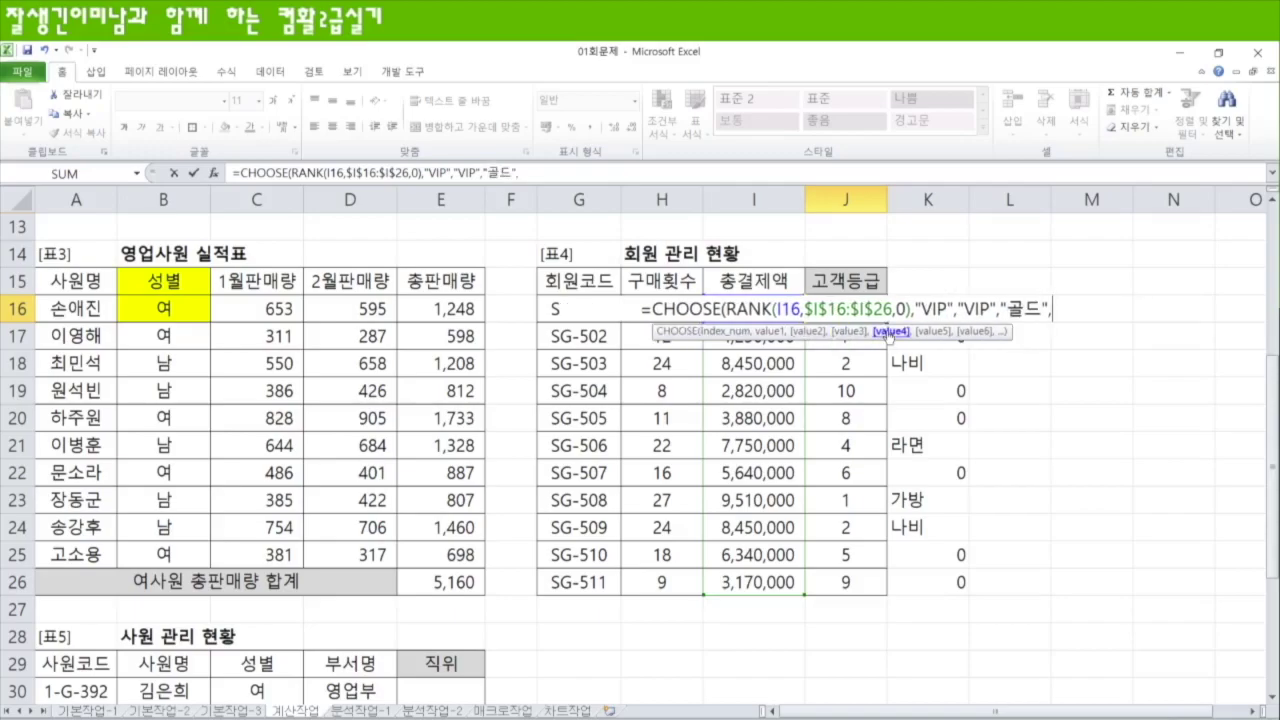
{"action": "type", "text": "ㅗㄹ드\",\""}
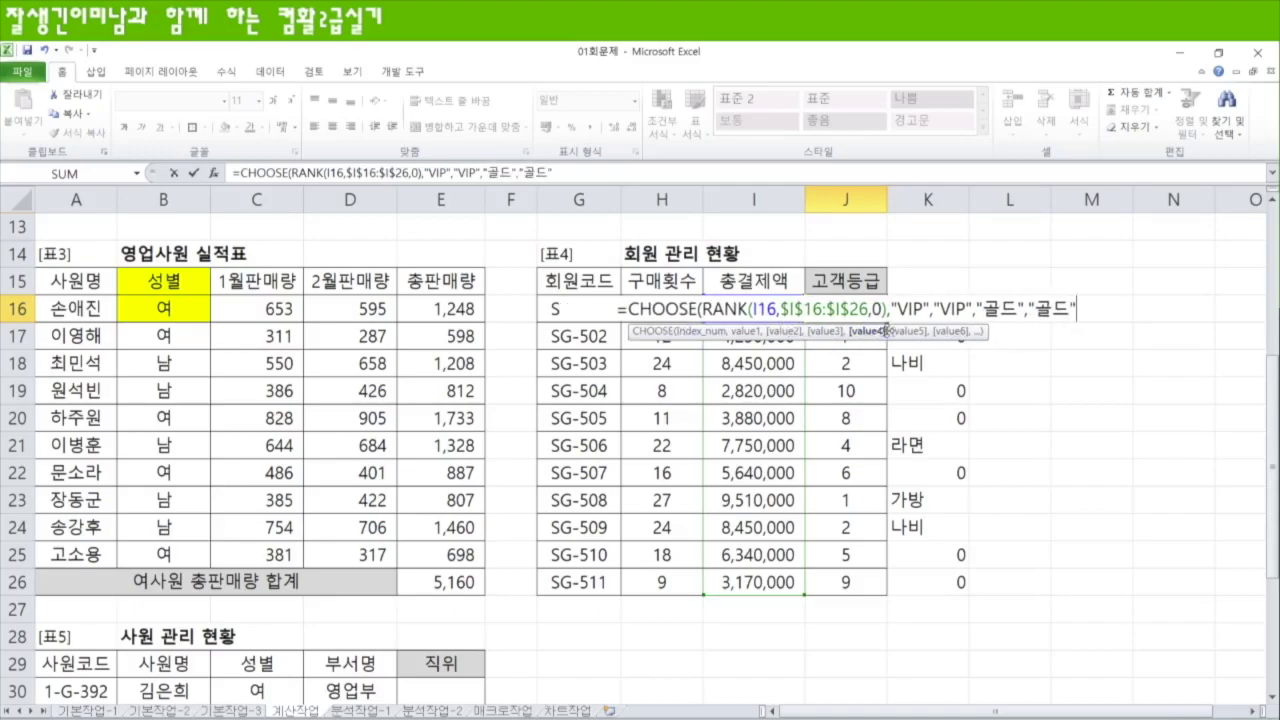
Continue the CHOOSE formula in J16 with a third "골드" value and a first "일반" value
{"action": "type", "text": "골드\","}
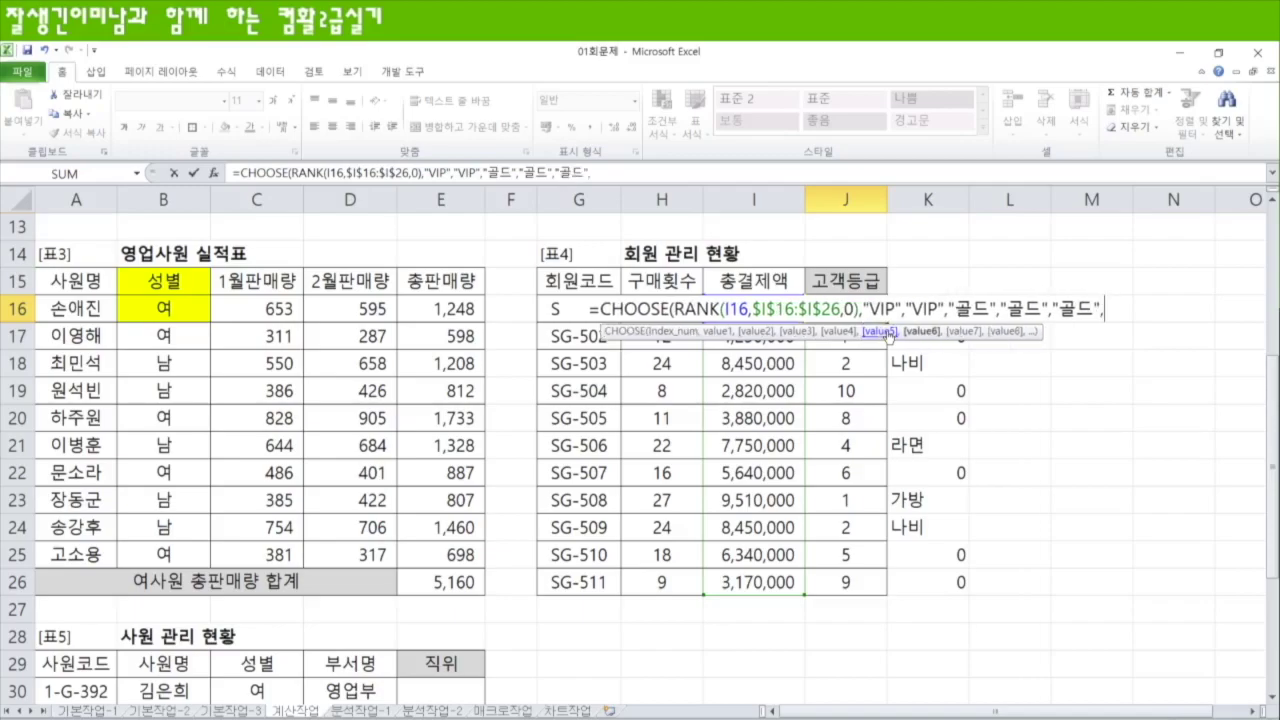
{"action": "type", "text": "\"입"}
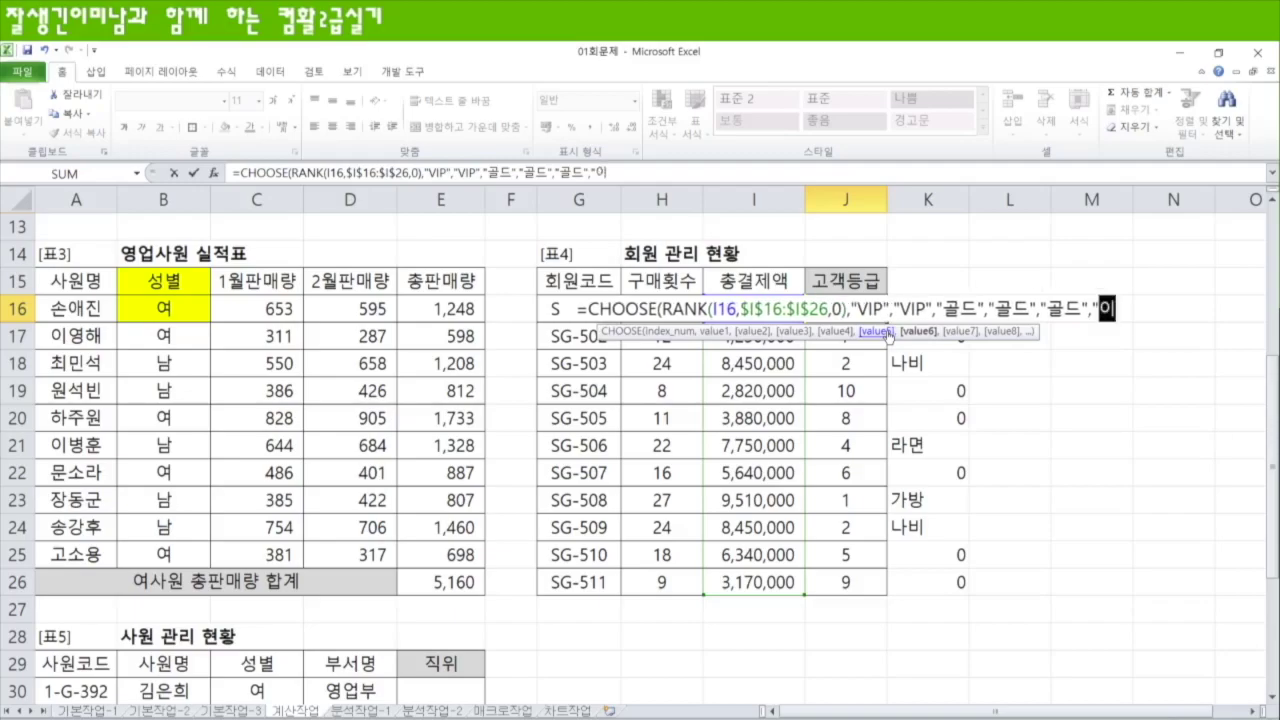
{"action": "type", "text": "ㅏㄴ\""}
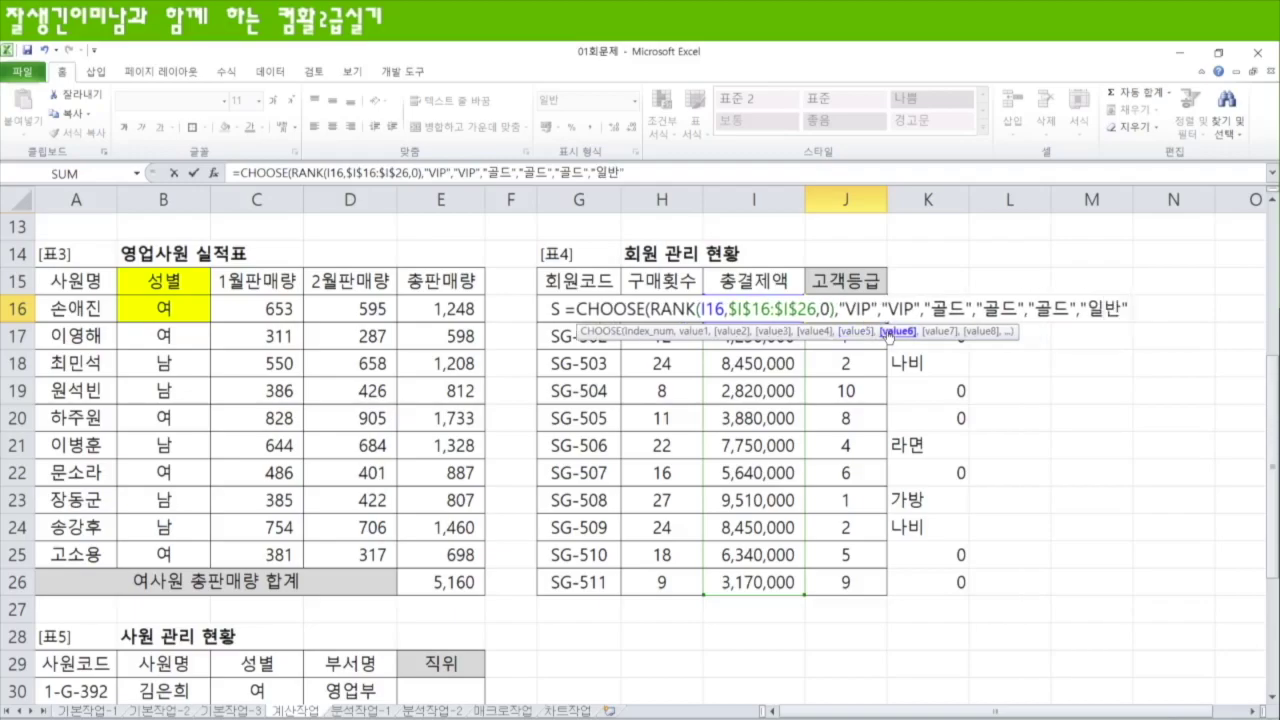
Append five more copies of the "일반" value to the CHOOSE formula in J16 and close its parenthesis
{"action": "left_click_drag", "start_coordinate": [1082, 309], "coordinate": [1133, 308]}
{"action": "key", "text": "ctrl+c"}
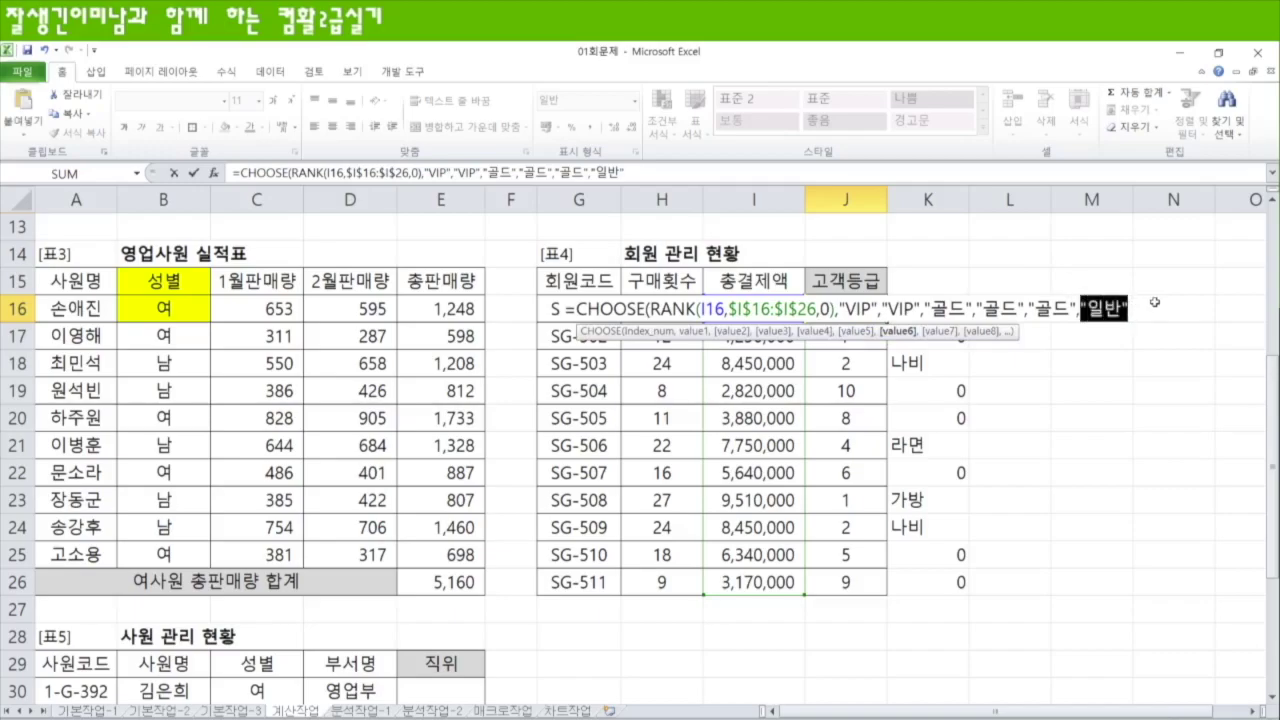
{"action": "left_click", "coordinate": [1134, 314]}
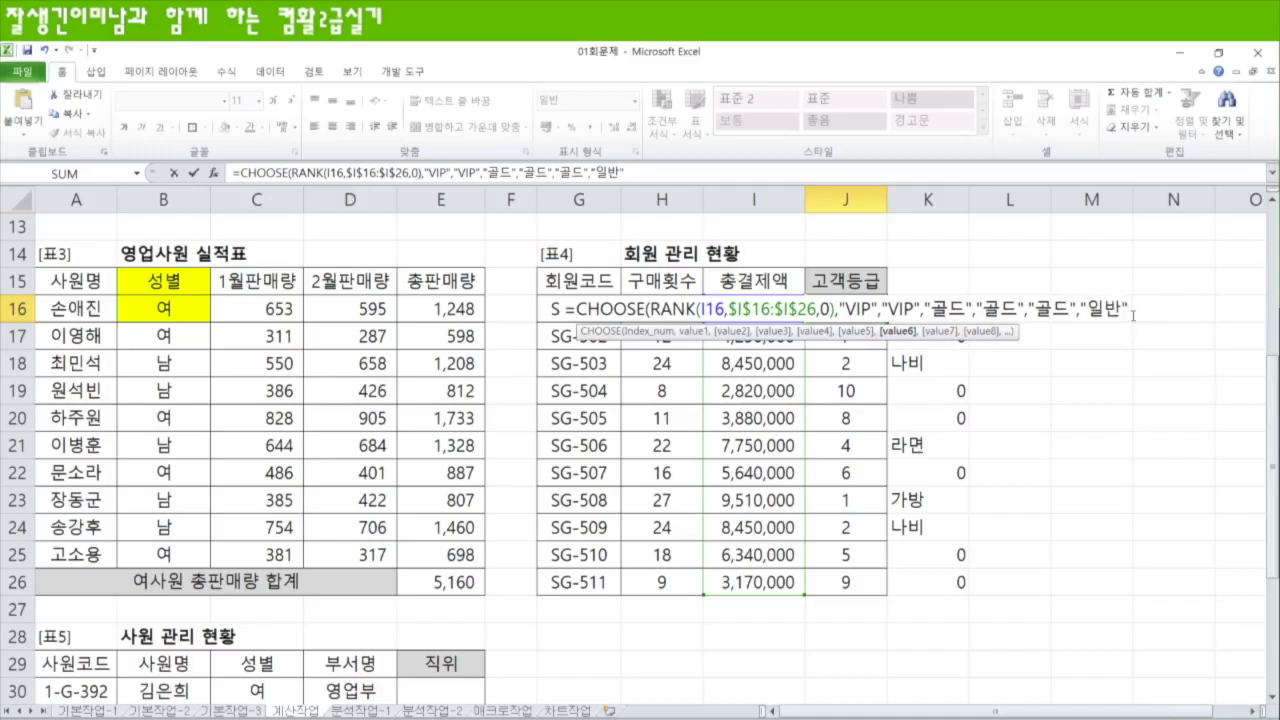
{"action": "type", "text": ","}
{"action": "key", "text": "ctrl+v"}
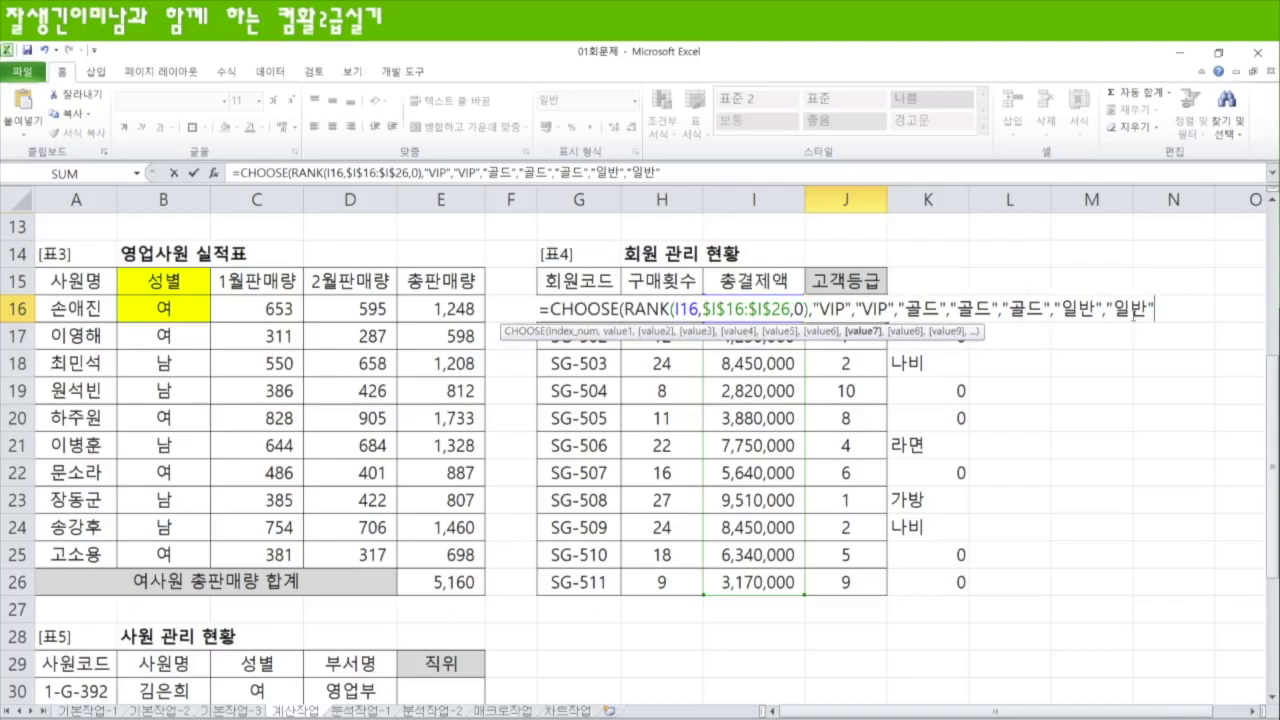
{"action": "type", "text": ","}
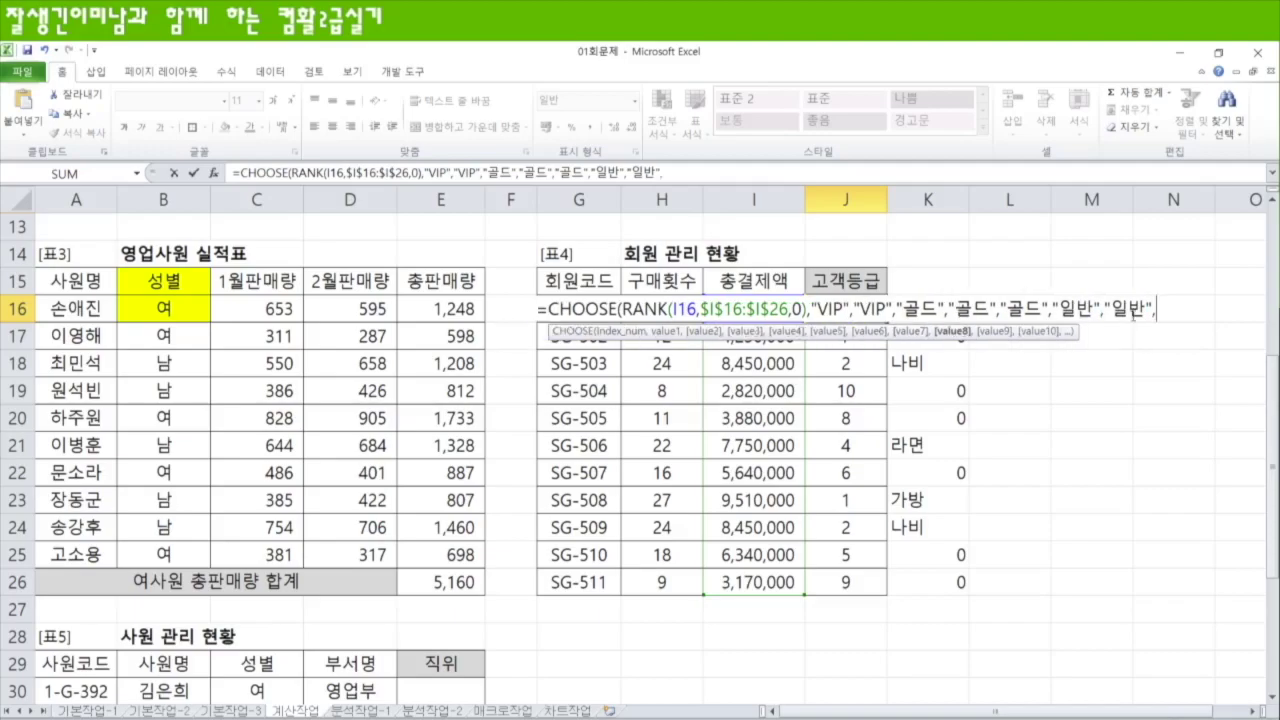
{"action": "key", "text": "ctrl+v"}
{"action": "type", "text": ","}
{"action": "key", "text": "ctrl+v"}
{"action": "type", "text": ","}
{"action": "key", "text": "ctrl+v"}
{"action": "type", "text": ","}
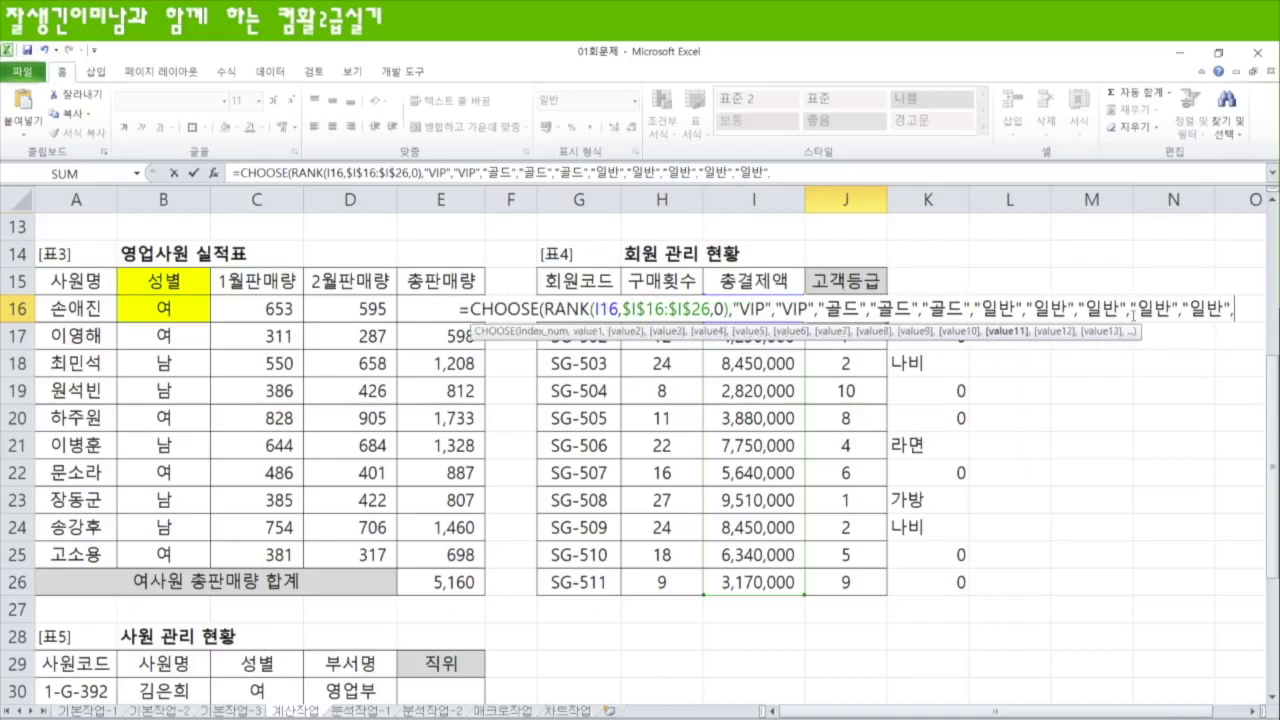
{"action": "key", "text": "ctrl+v"}
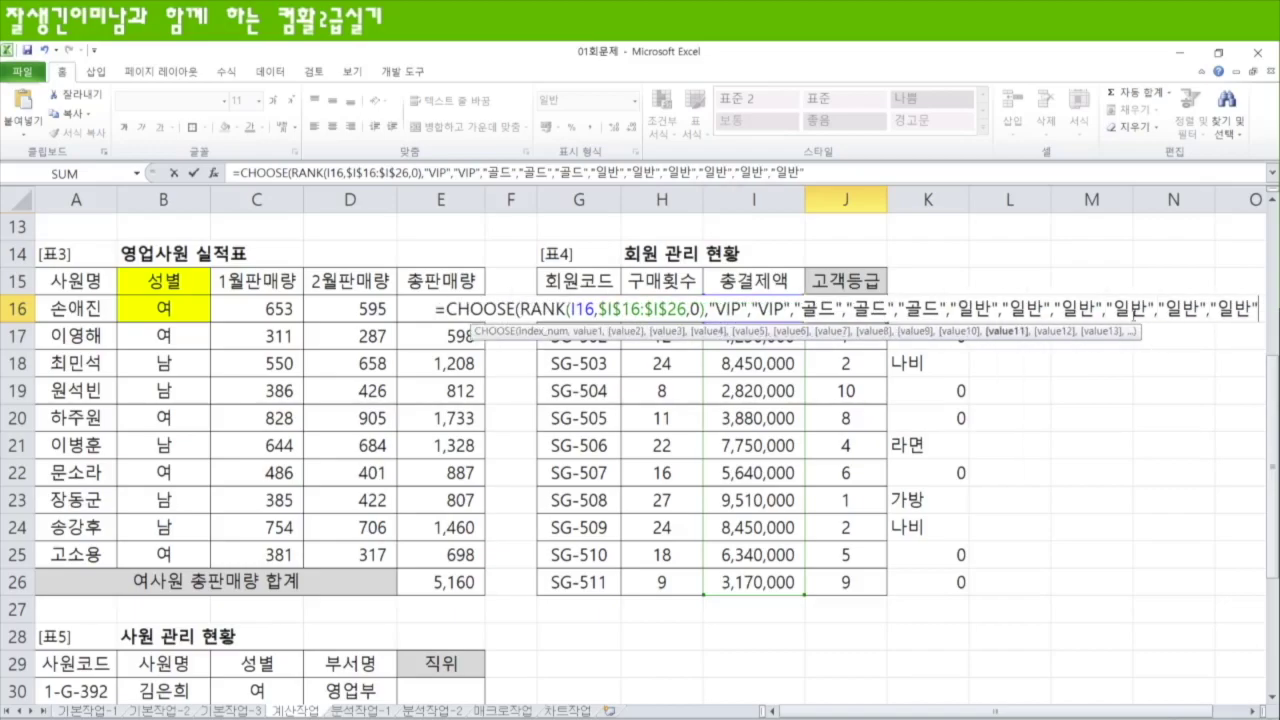
{"action": "type", "text": ")"}
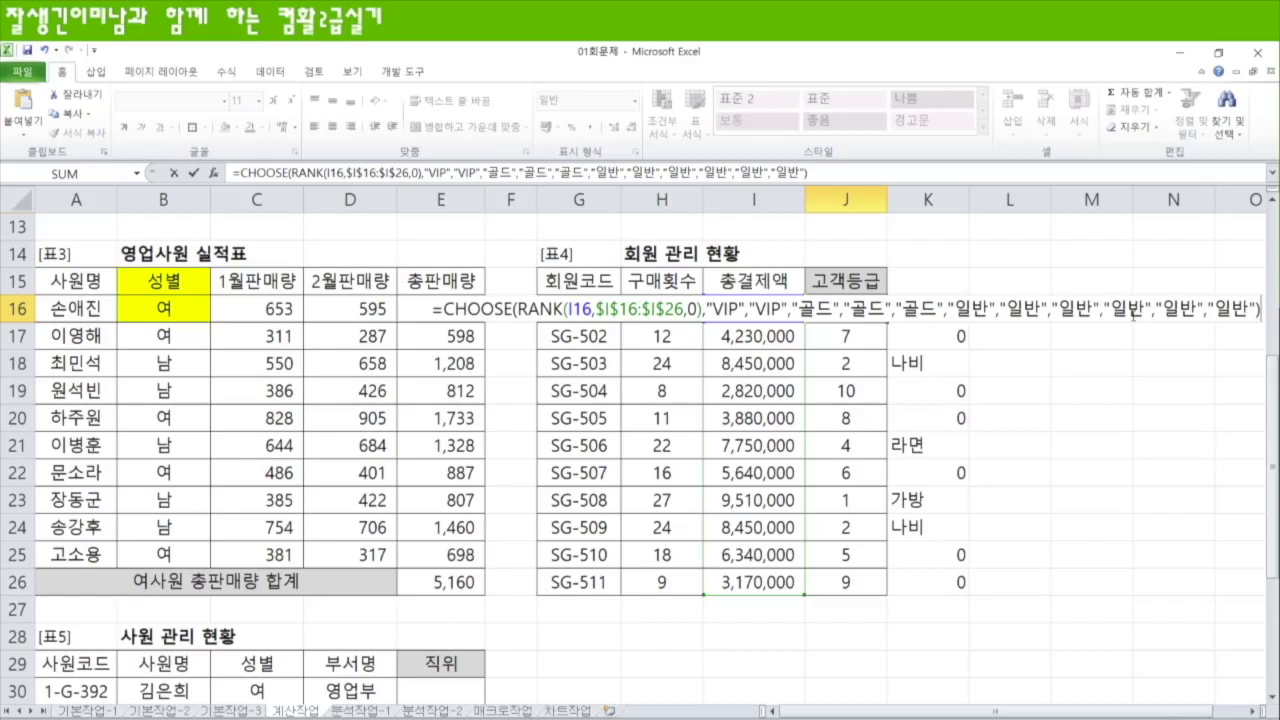
Commit the CHOOSE formula in J16 and fill it down the 고객등급 column through J26
{"action": "key", "text": "Return"}
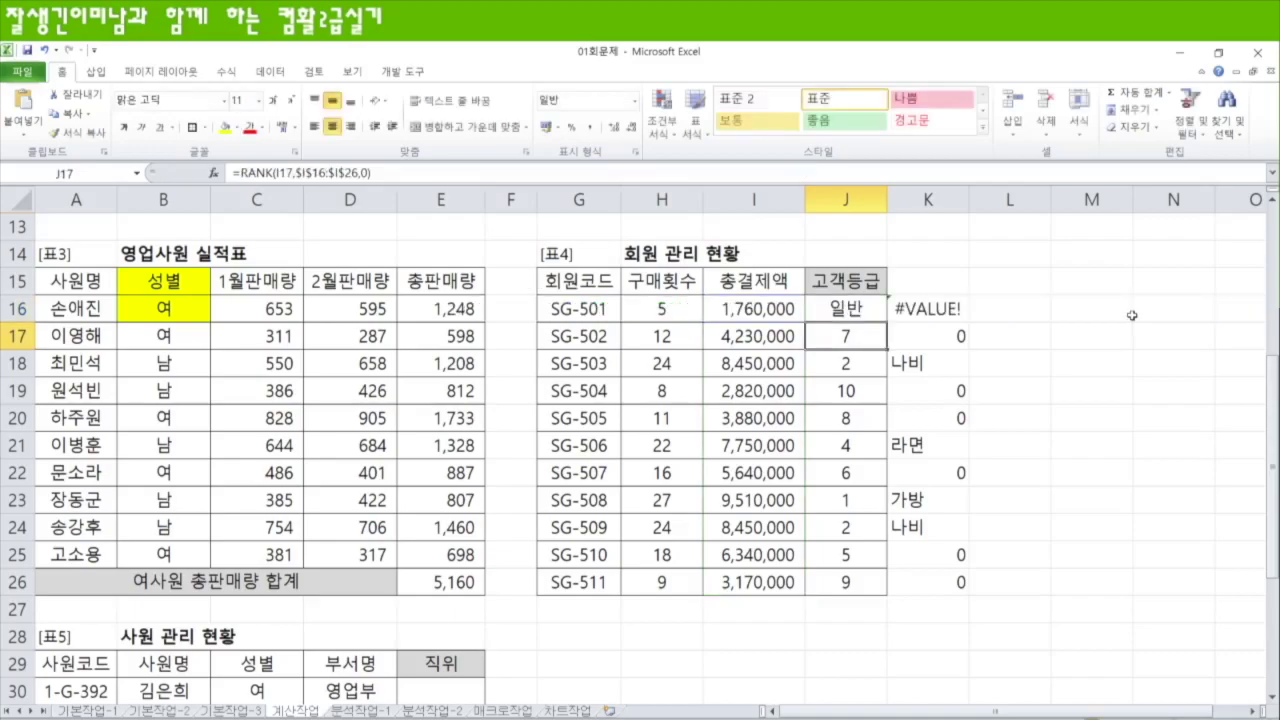
{"action": "left_click", "coordinate": [878, 312]}
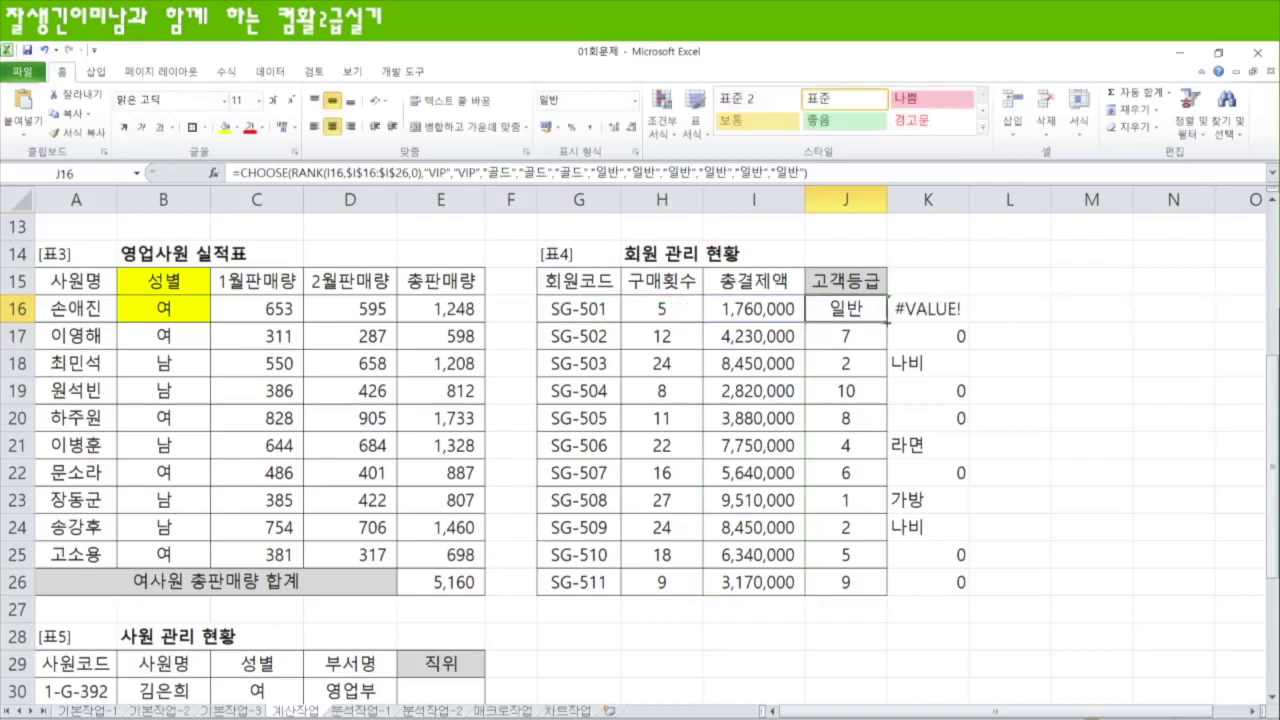
{"action": "double_click", "coordinate": [886, 316]}
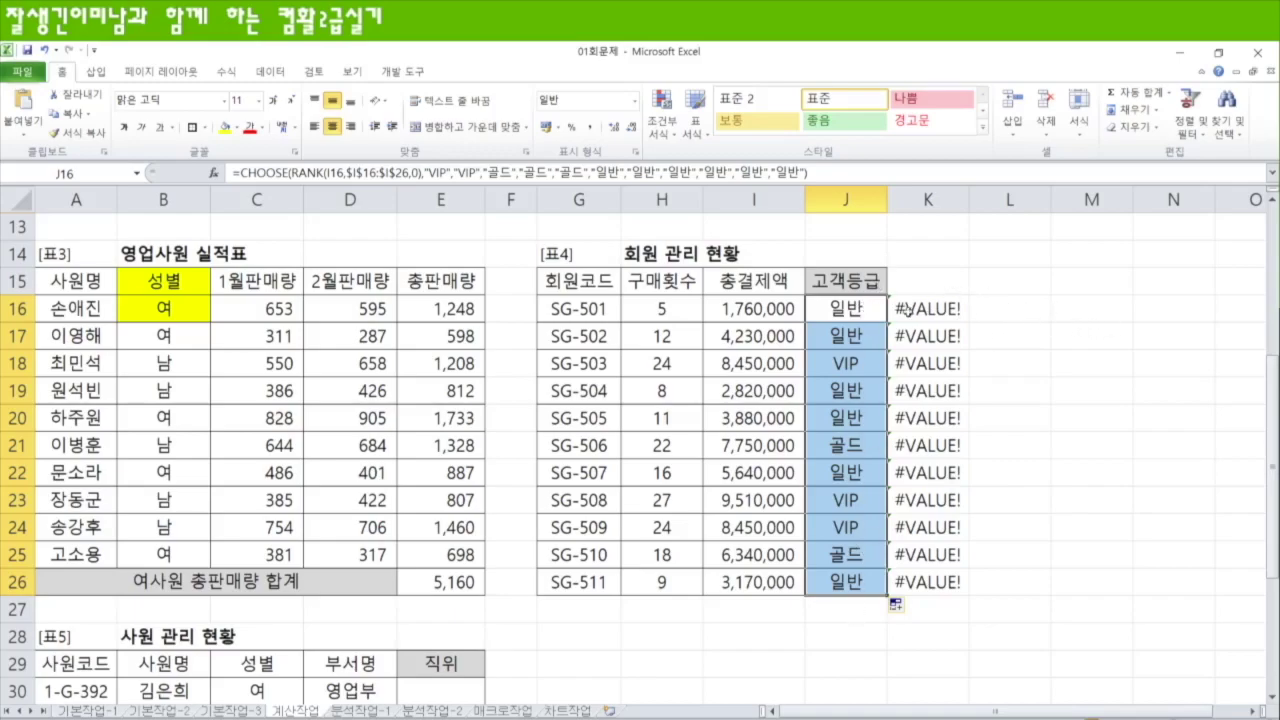
Clear the contents of the whole column K next to the 고객등급 column
{"action": "left_click", "coordinate": [928, 199]}
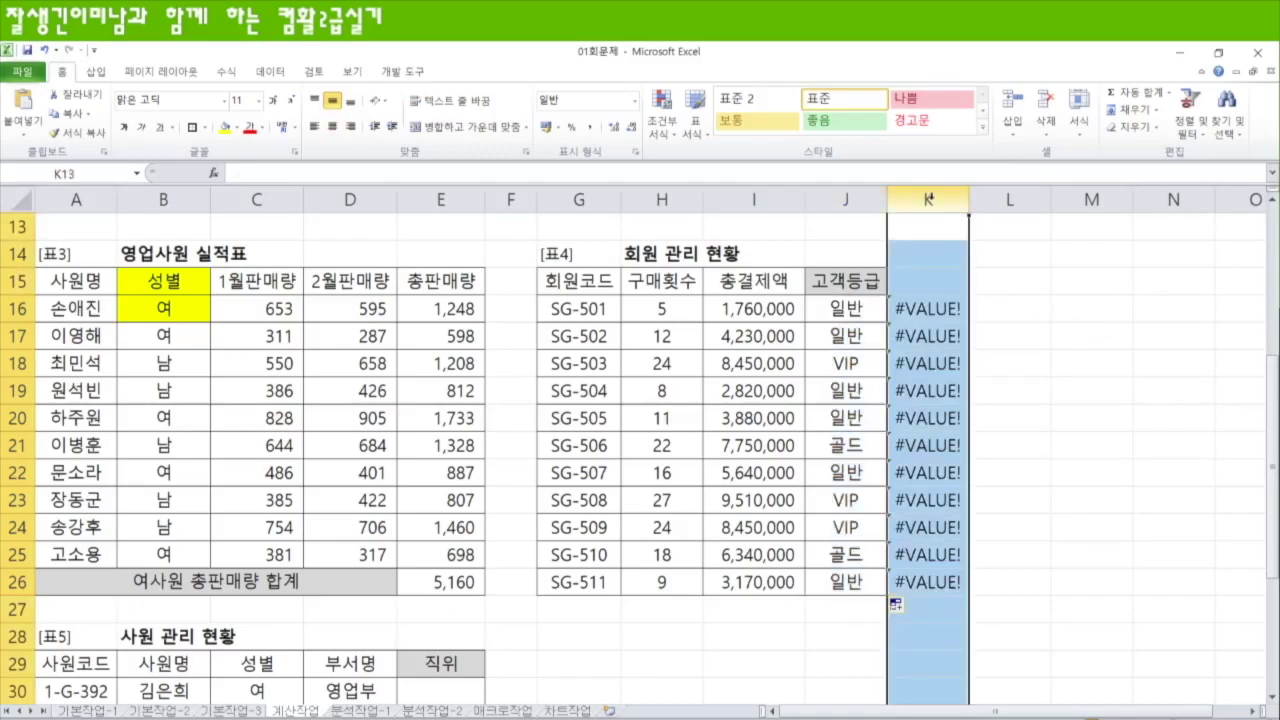
{"action": "key", "text": "Delete"}
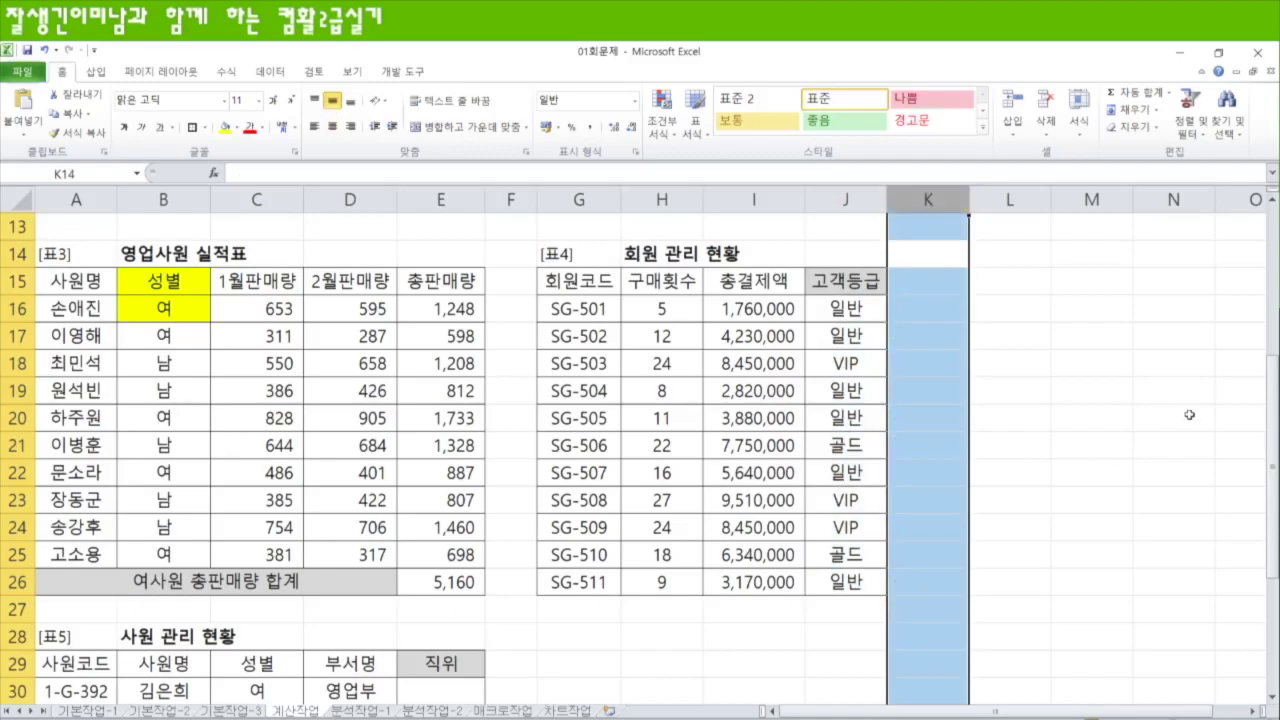
{"action": "left_click", "coordinate": [1024, 420]}
Highlight the 직위코드 column of the 직위표 table, G35:G43, with a yellow fill
{"action": "scroll", "coordinate": [680, 570], "scroll_direction": "down", "scroll_amount": 4}
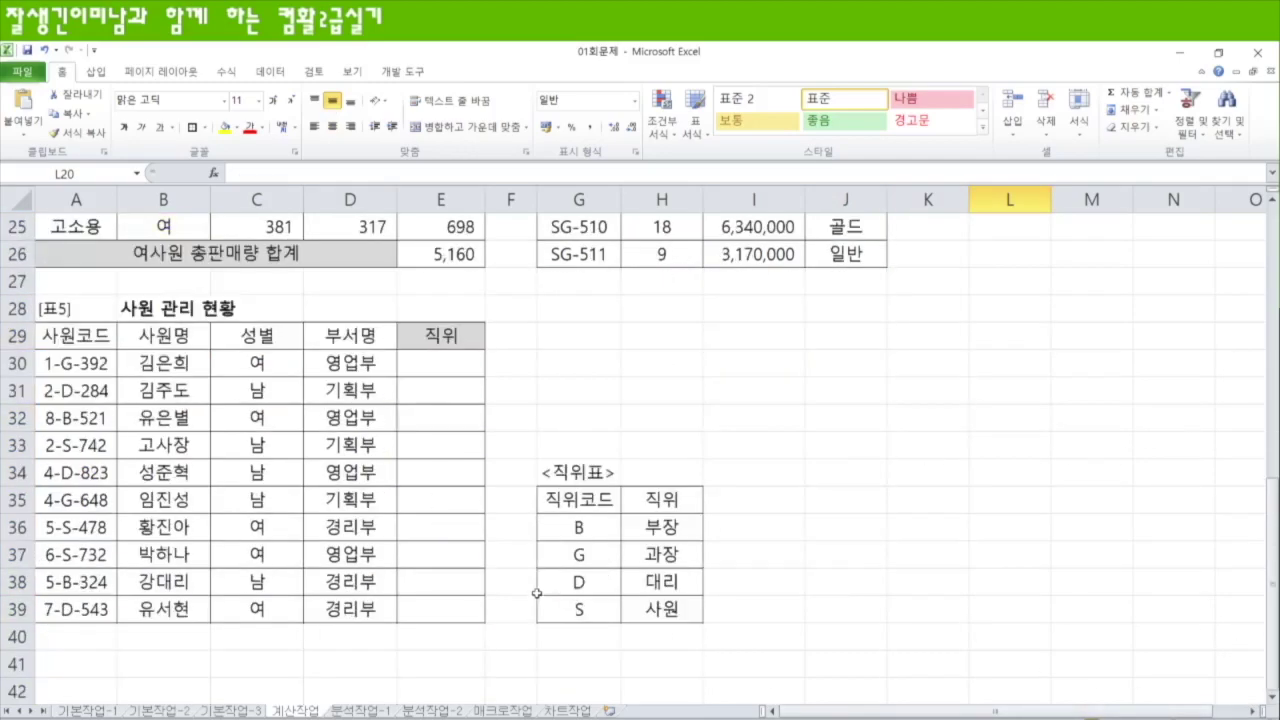
{"action": "left_click", "coordinate": [437, 363]}
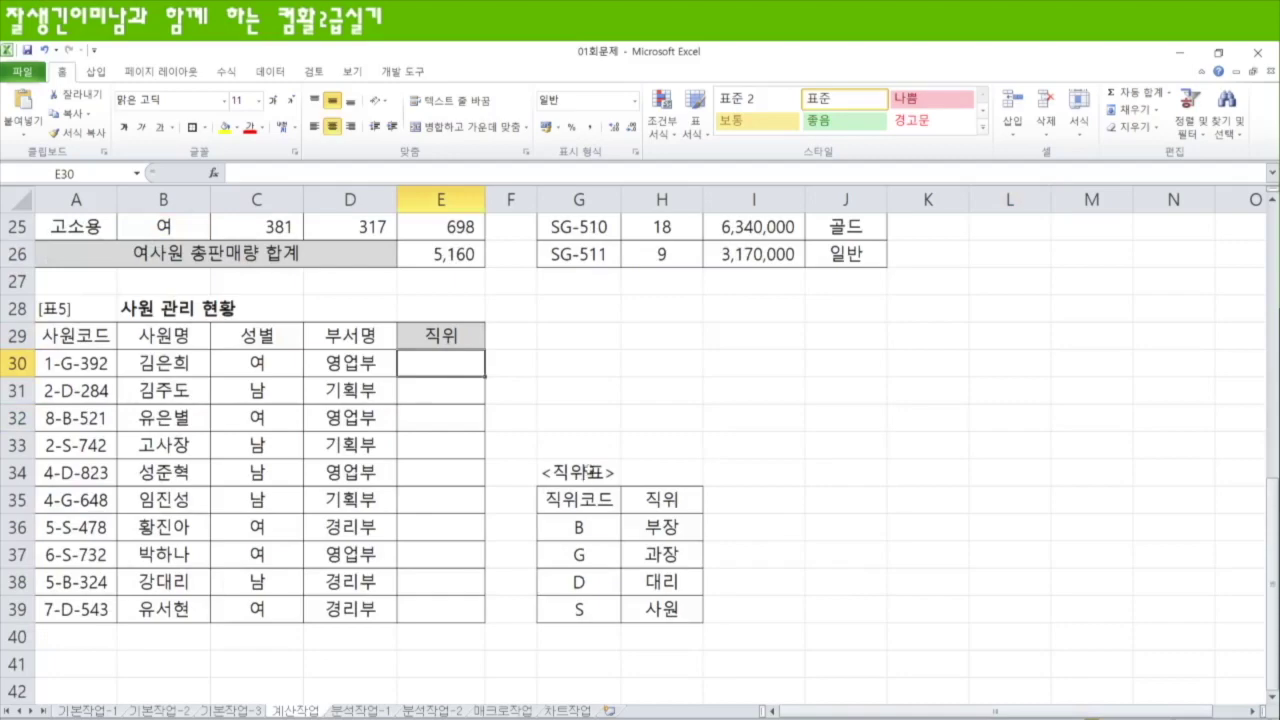
{"action": "left_click_drag", "start_coordinate": [581, 502], "coordinate": [570, 664]}
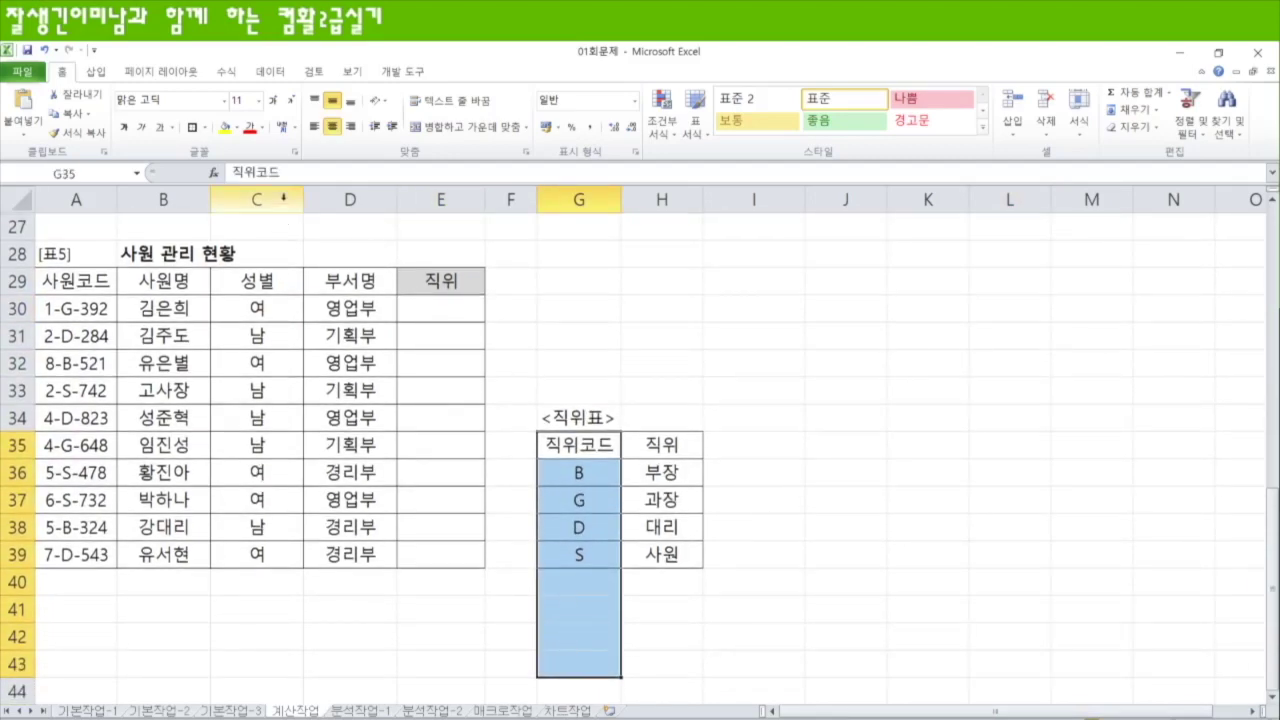
{"action": "left_click", "coordinate": [224, 131]}
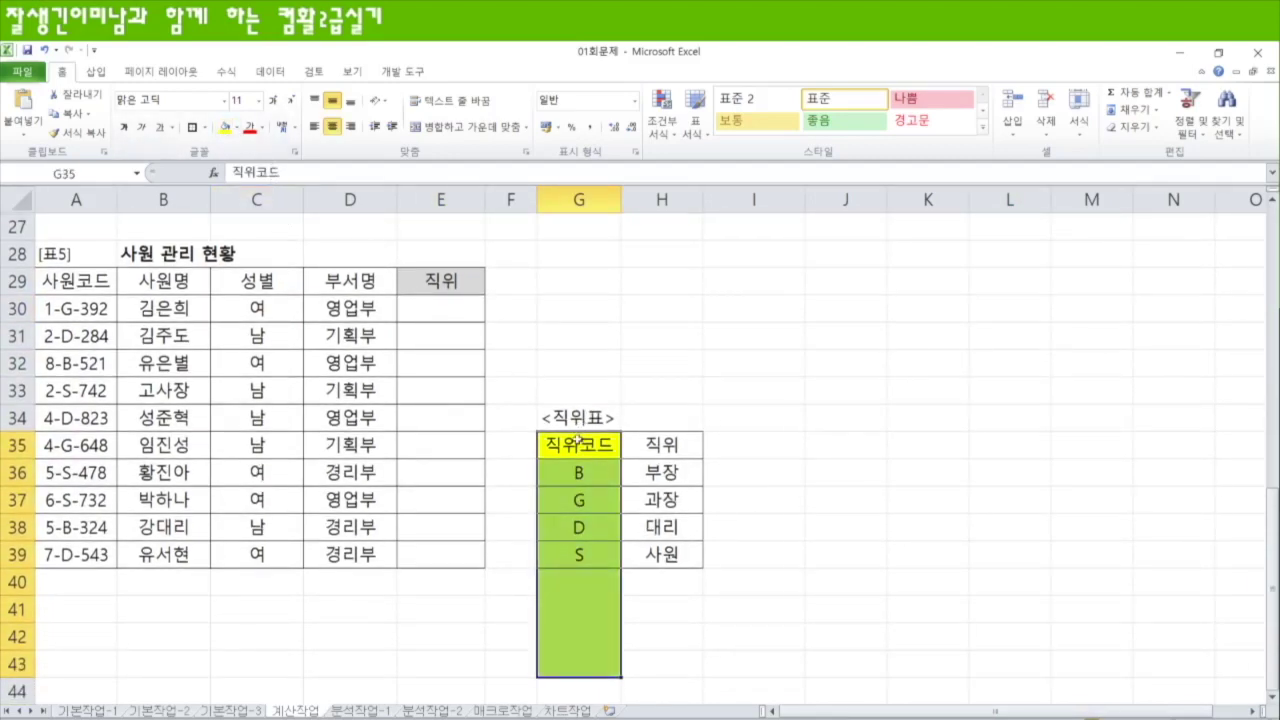
Enter =MID(A30,3,1) in E30 of the 직위 column and fill it down through E39
{"action": "left_click", "coordinate": [444, 314]}
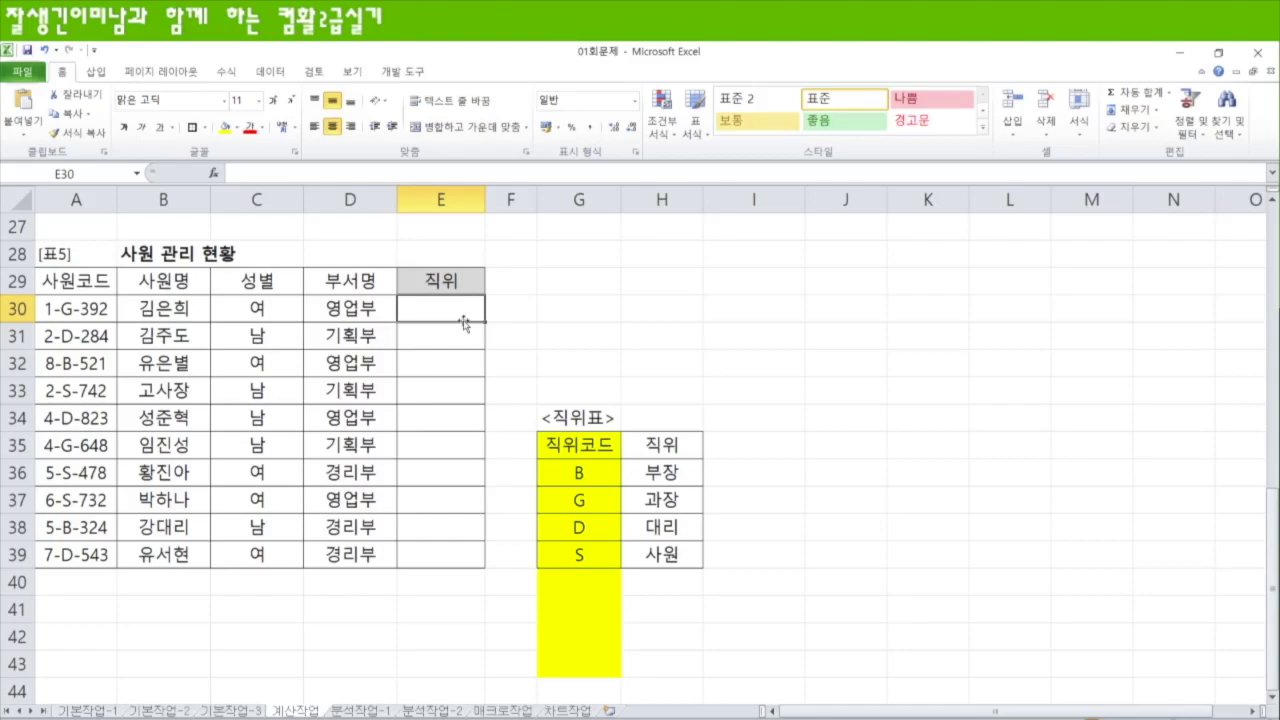
{"action": "type", "text": "="}
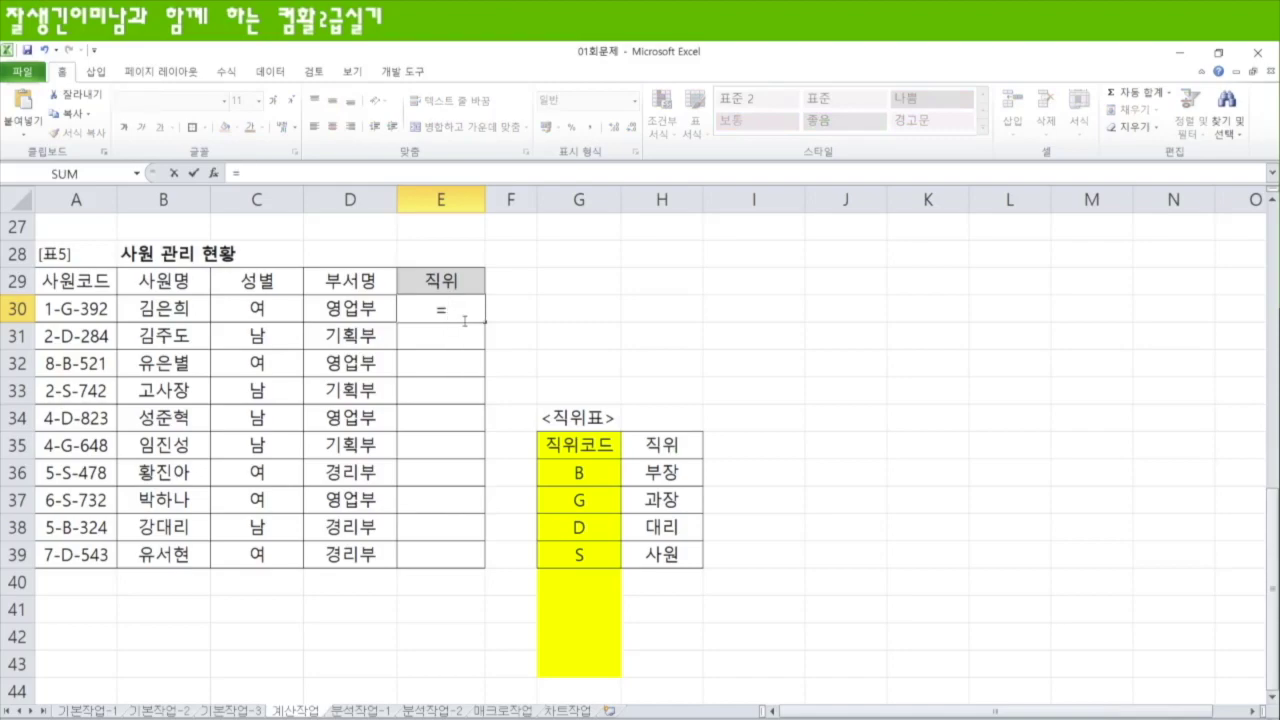
{"action": "type", "text": "mid"}
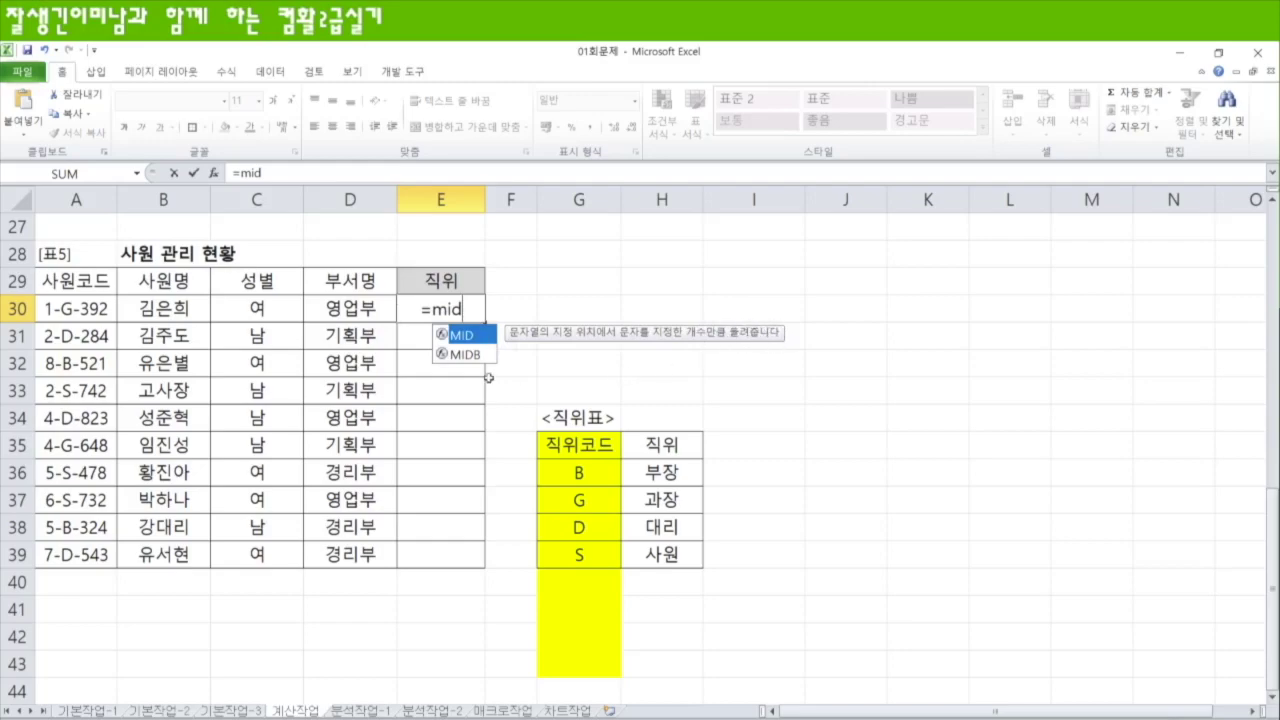
{"action": "key", "text": "Tab"}
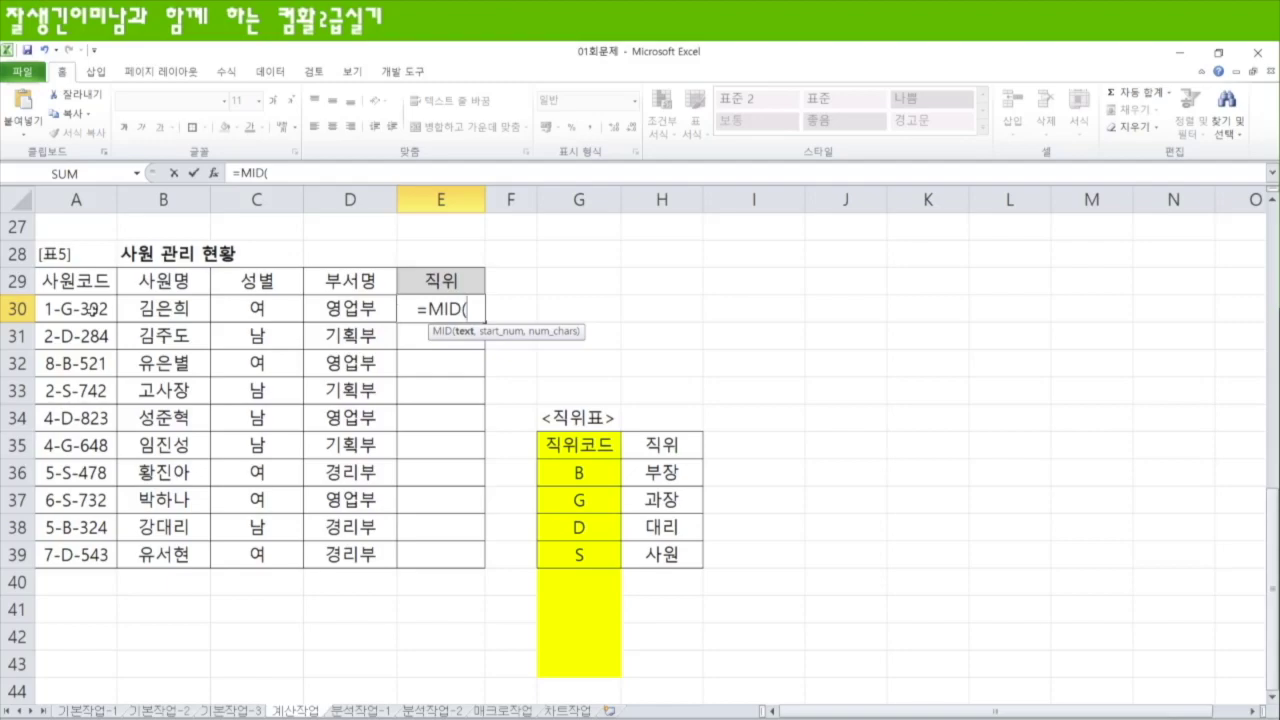
{"action": "left_click", "coordinate": [90, 310]}
{"action": "type", "text": ","}
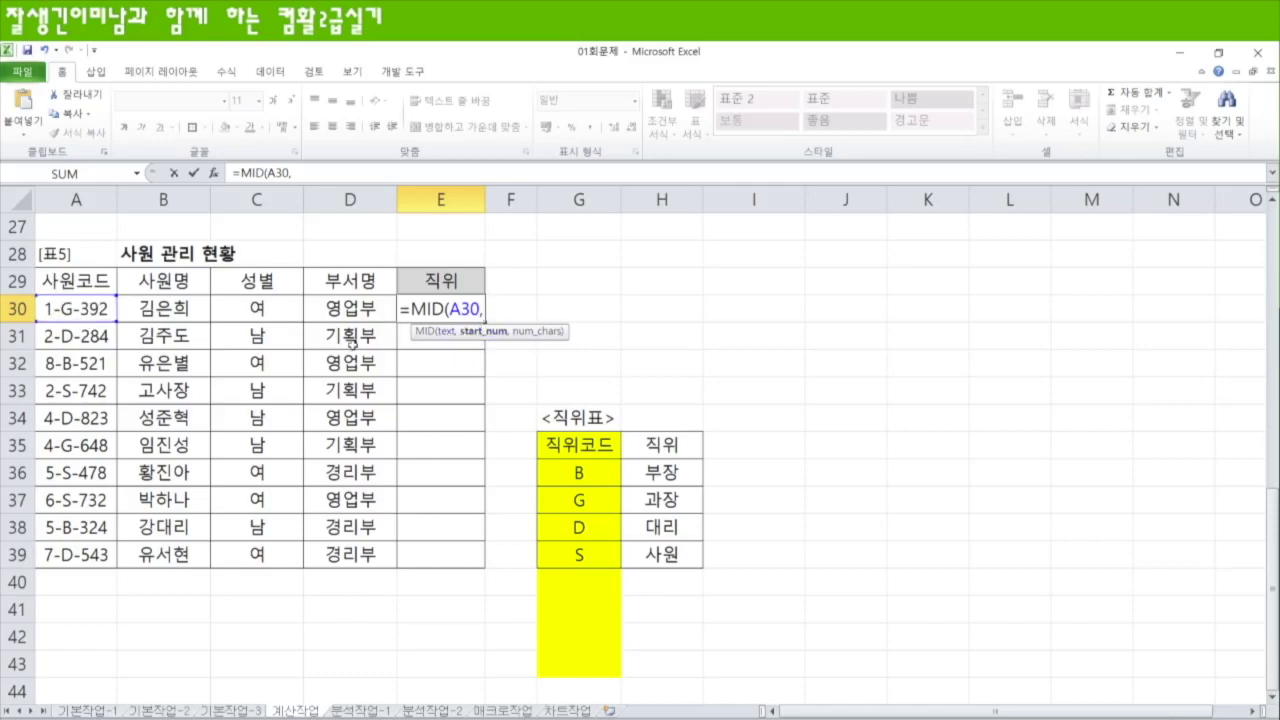
{"action": "type", "text": "3,"}
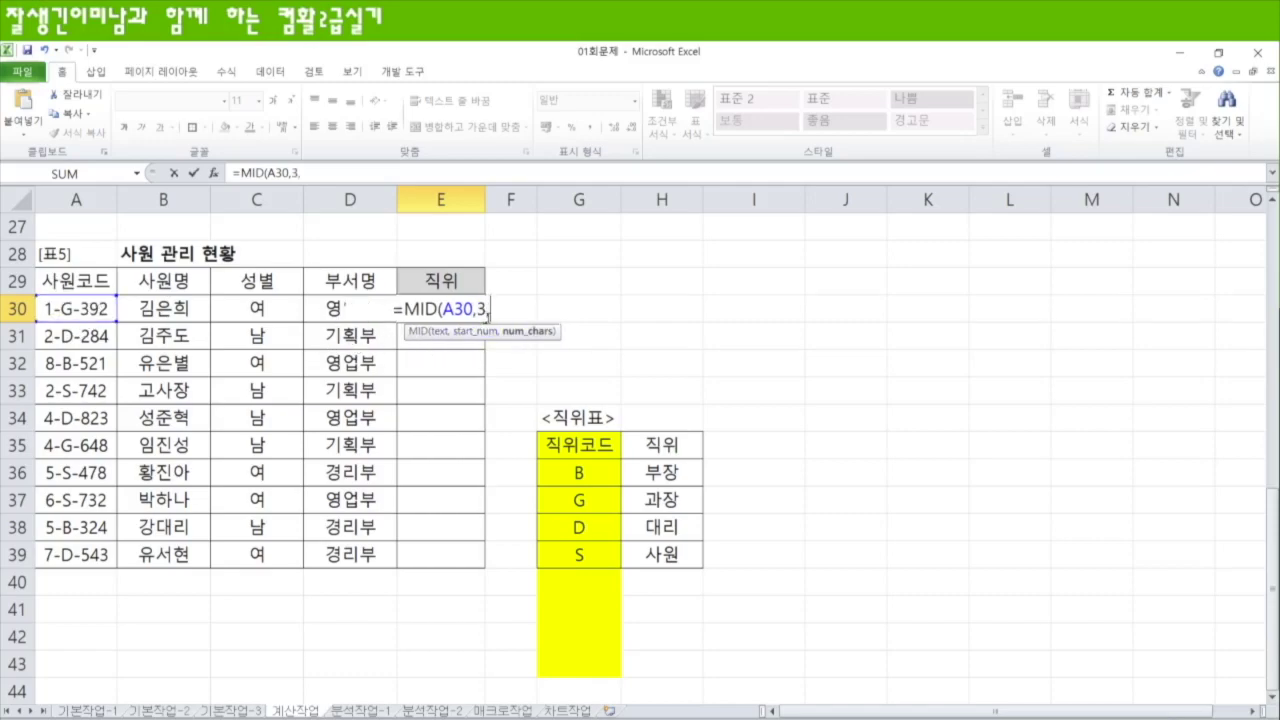
{"action": "type", "text": "1"}
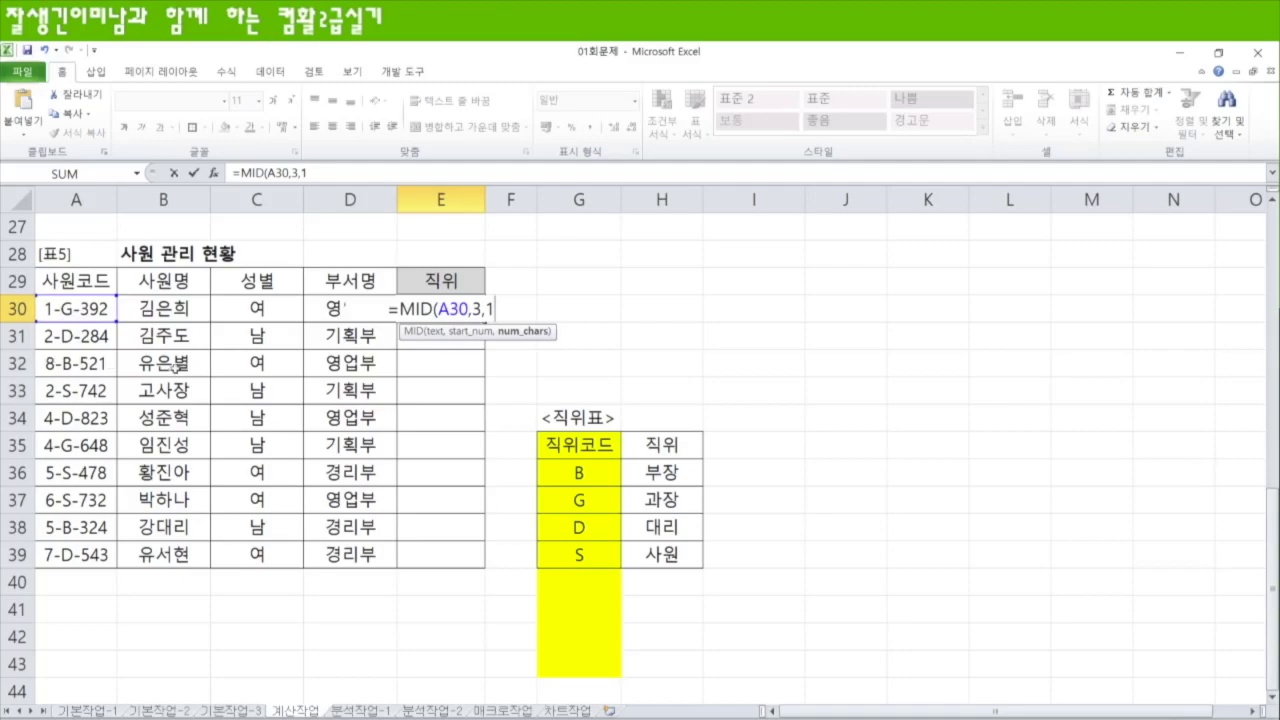
{"action": "type", "text": ")"}
{"action": "key", "text": "Return"}
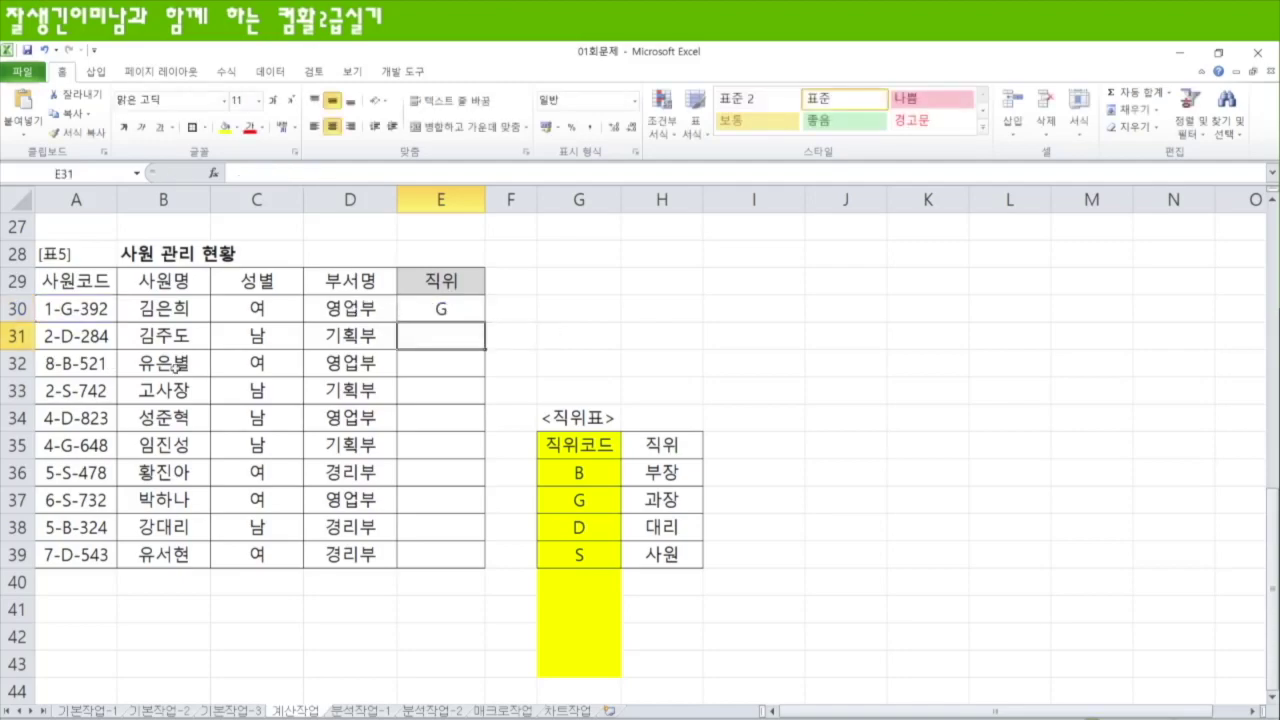
{"action": "left_click", "coordinate": [458, 316]}
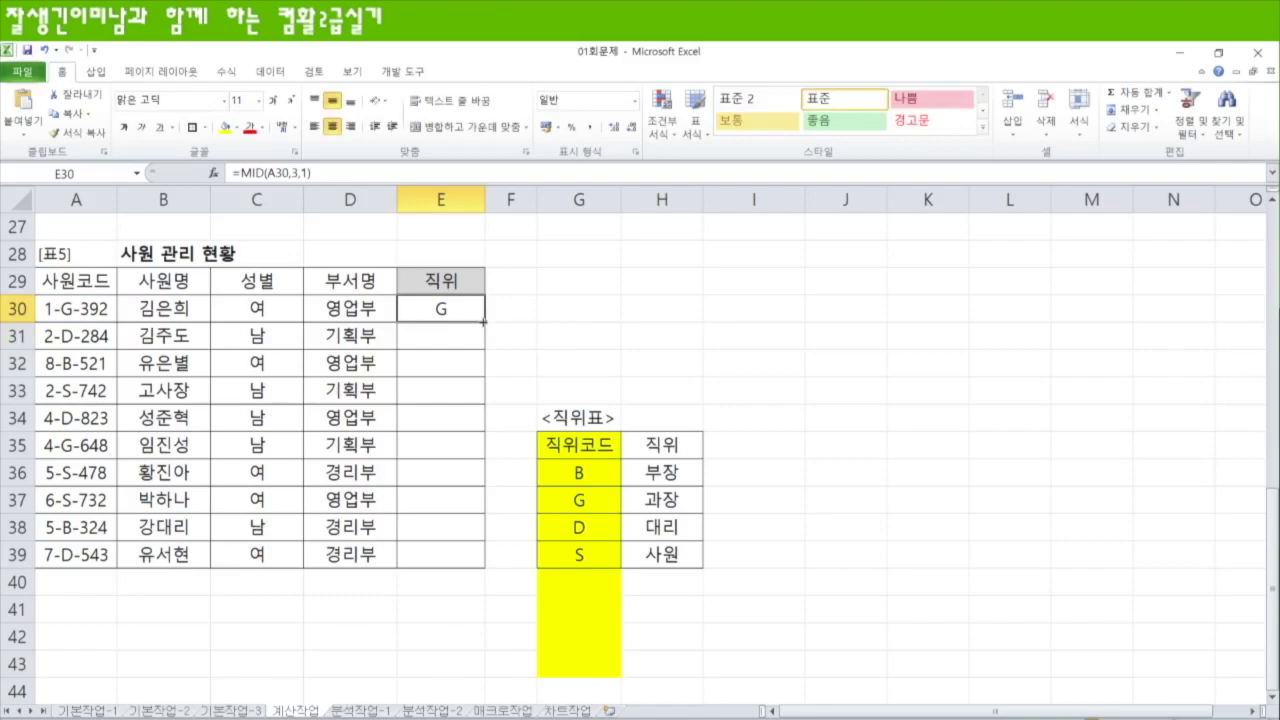
{"action": "double_click", "coordinate": [479, 322]}
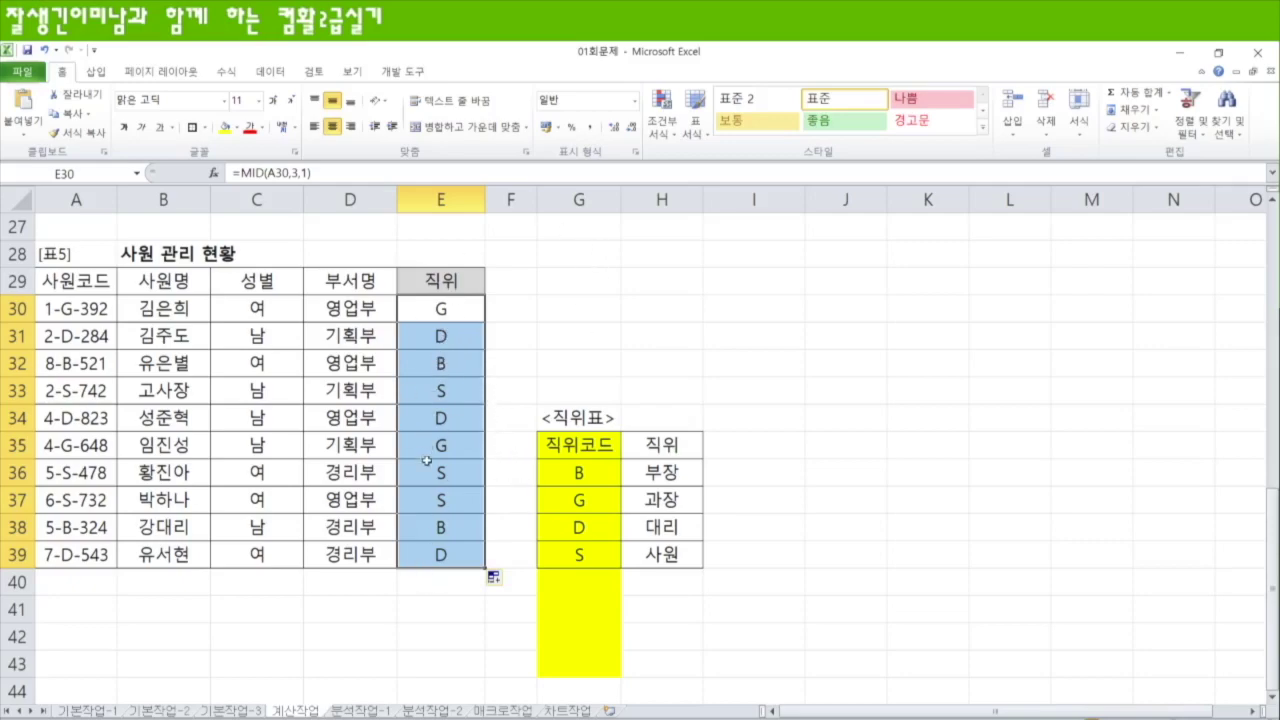
Wrap the MID formula in E30 in a VLOOKUP function, using MID(A30,3,1) as the lookup value
{"action": "key", "text": "F2"}
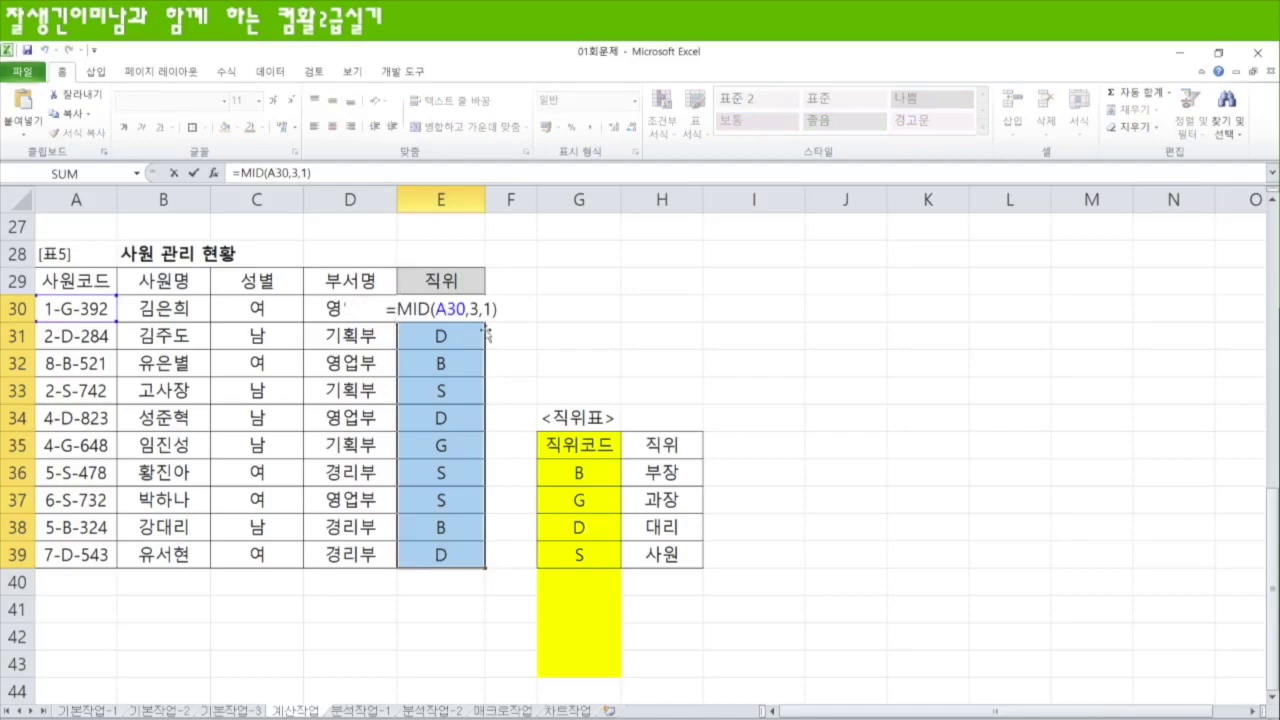
{"action": "type", "text": "vl"}
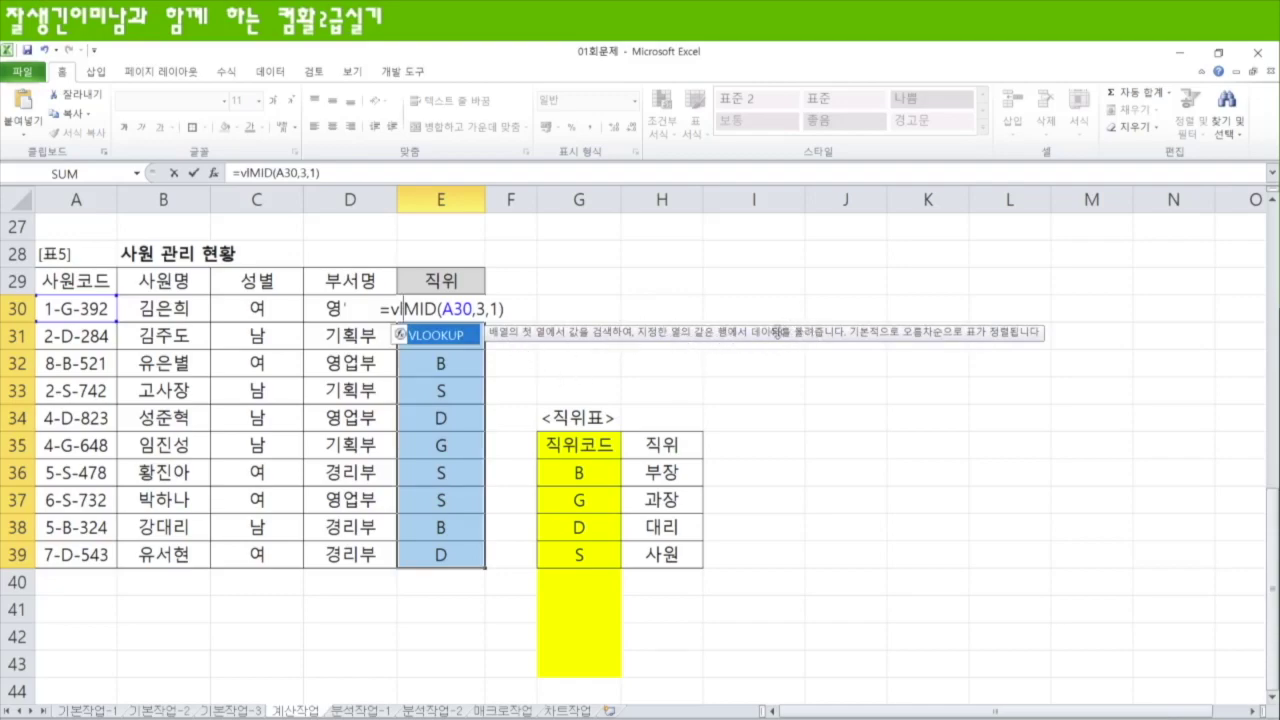
{"action": "key", "text": "Tab"}
{"action": "left_click_drag", "start_coordinate": [438, 309], "coordinate": [567, 316]}
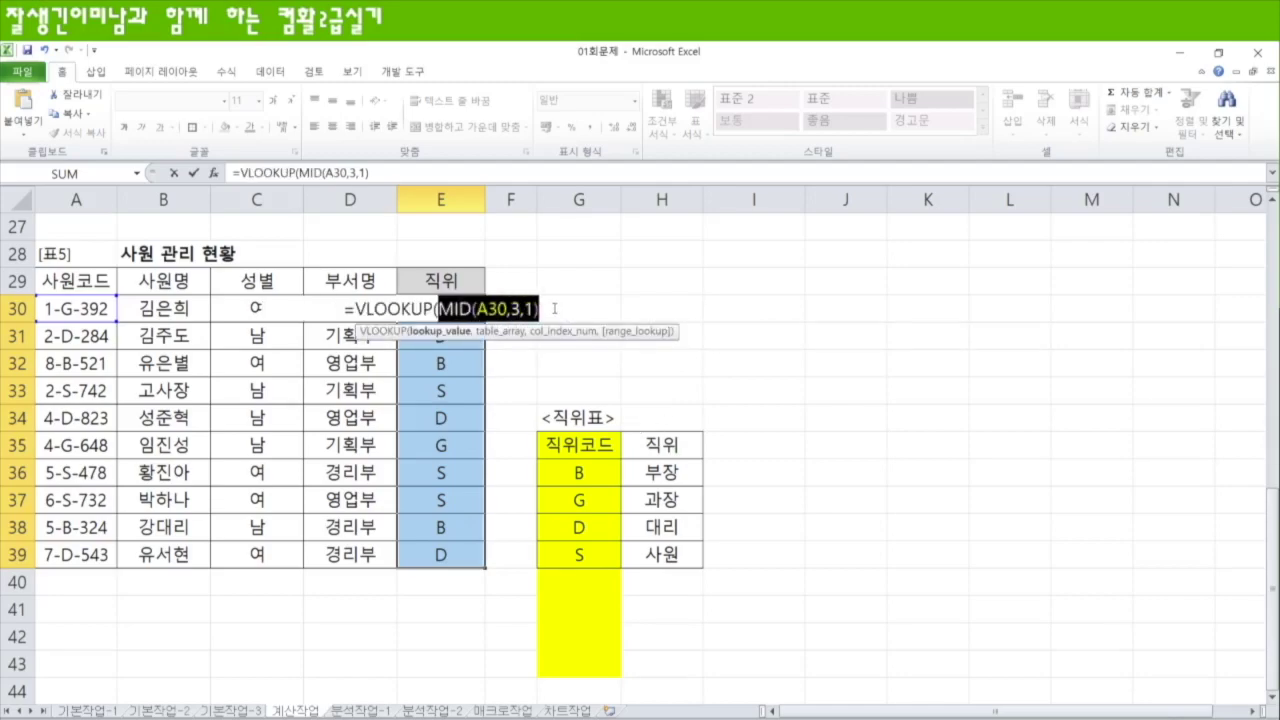
{"action": "left_click", "coordinate": [554, 309]}
{"action": "type", "text": ","}
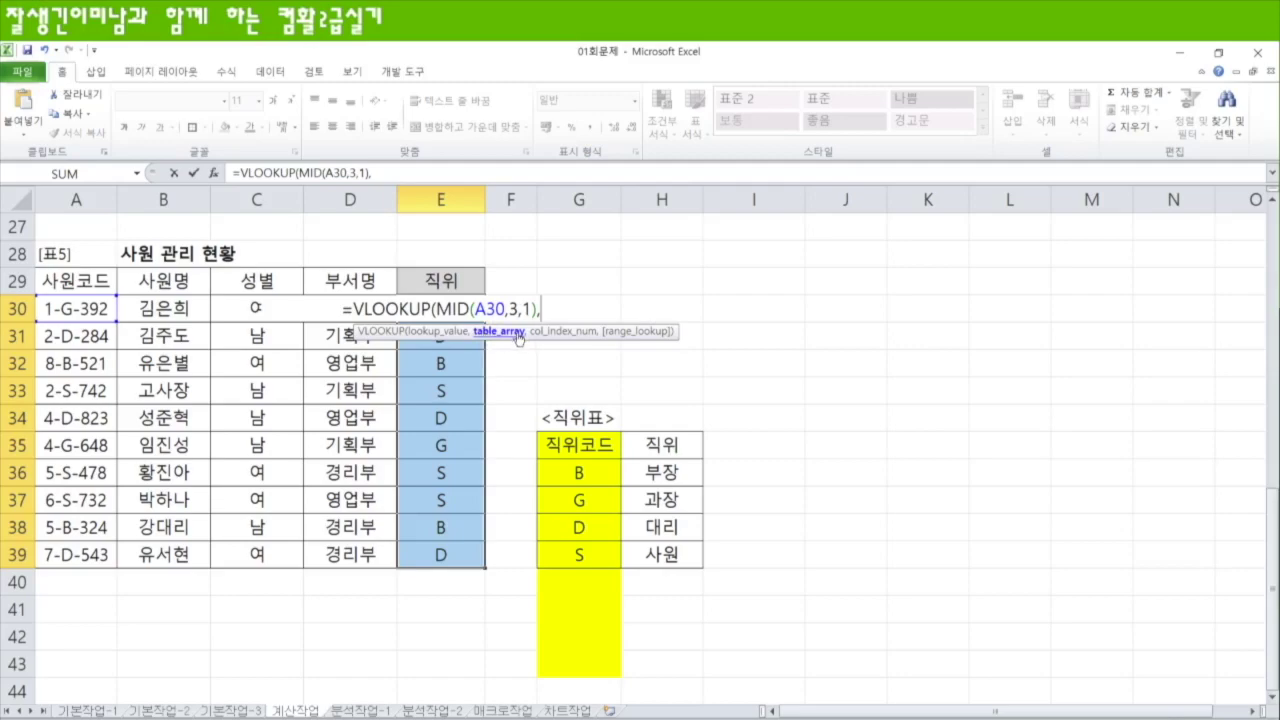
Set the VLOOKUP's table array to the 직위표 range as the absolute reference $G$35:$H$39
{"action": "left_click_drag", "start_coordinate": [577, 447], "coordinate": [648, 555]}
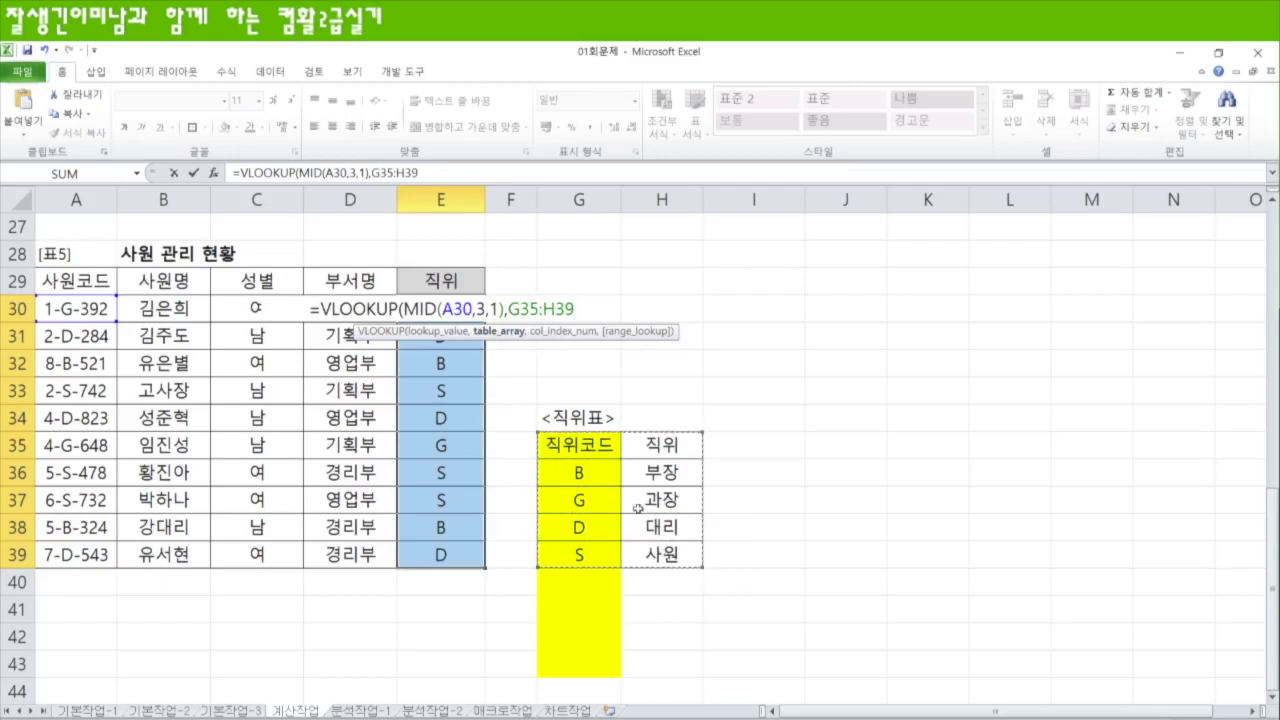
{"action": "left_click_drag", "start_coordinate": [574, 441], "coordinate": [670, 560]}
{"action": "key", "text": "F4"}
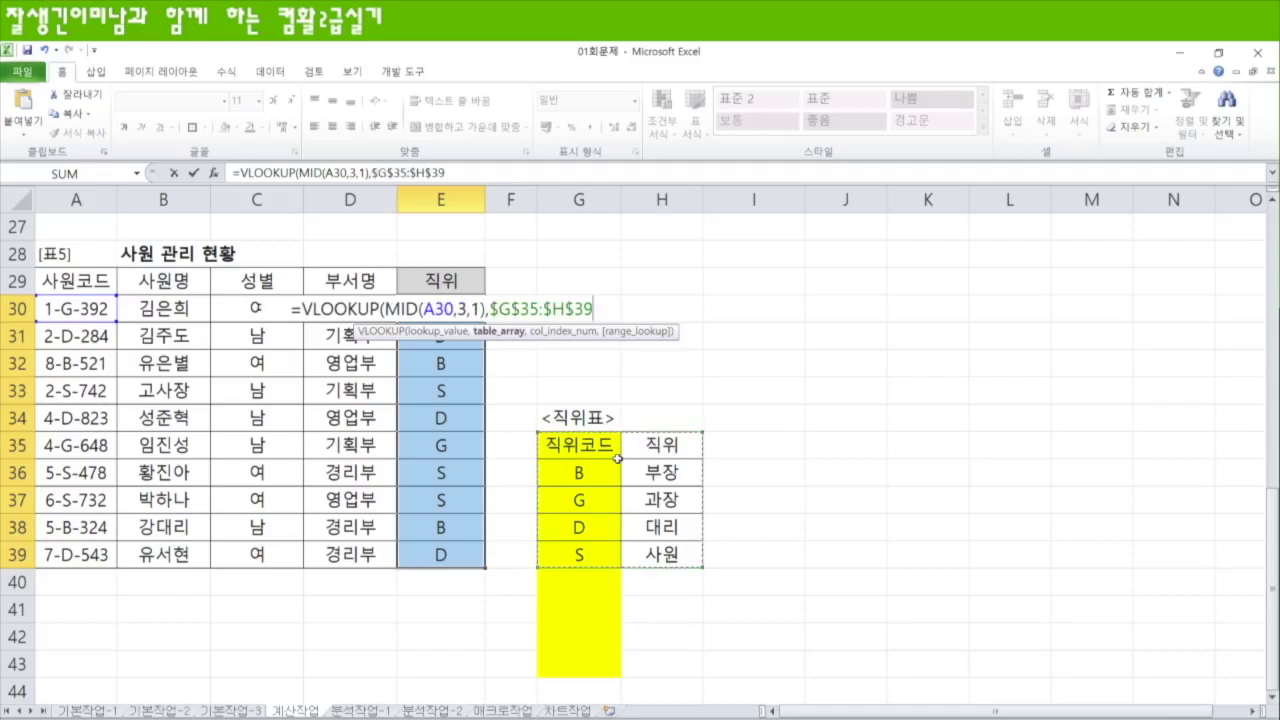
Complete the VLOOKUP in E30 with column index 2 and exact match FALSE, and fill it through E39
{"action": "type", "text": ","}
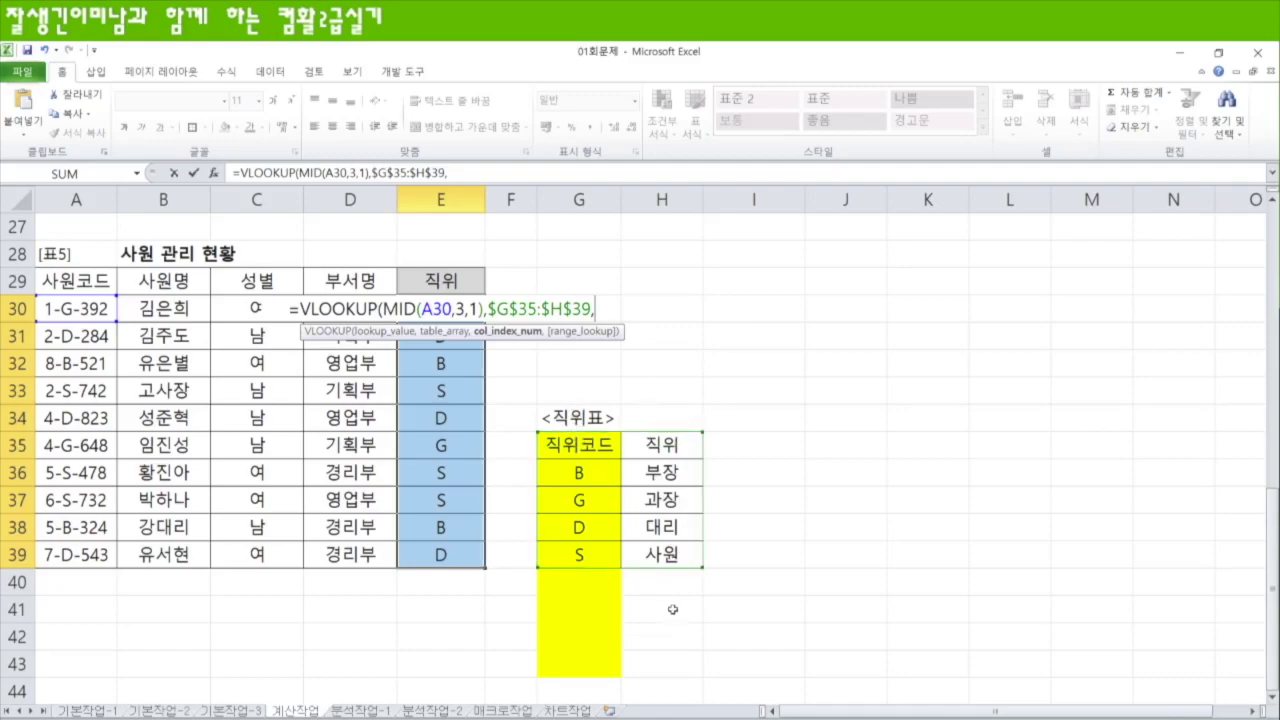
{"action": "type", "text": "2,"}
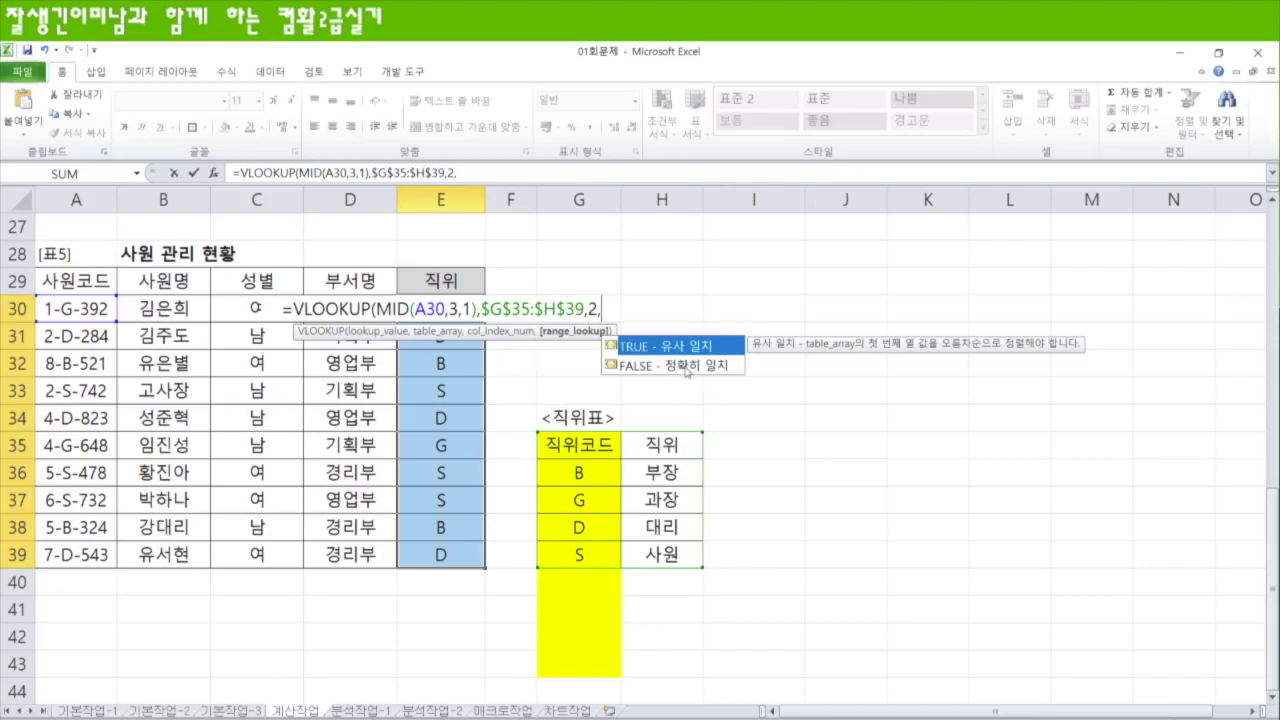
{"action": "type", "text": "0"}
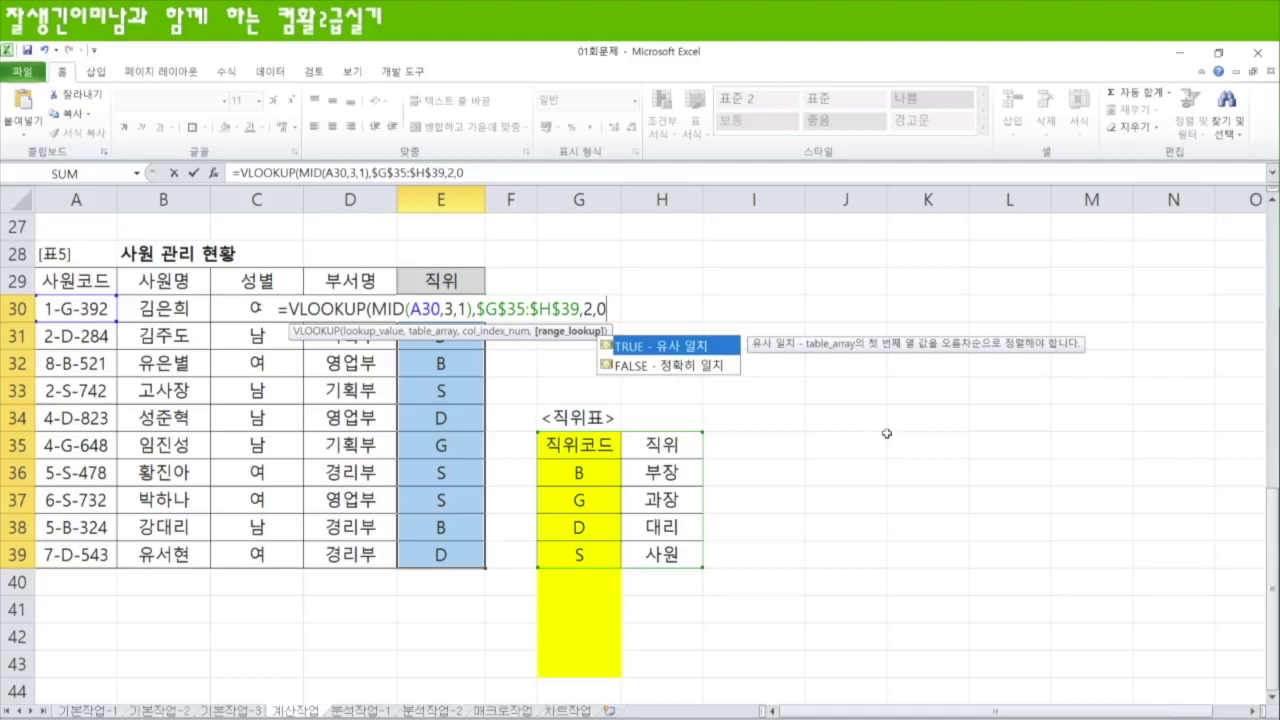
{"action": "key", "text": "Down"}
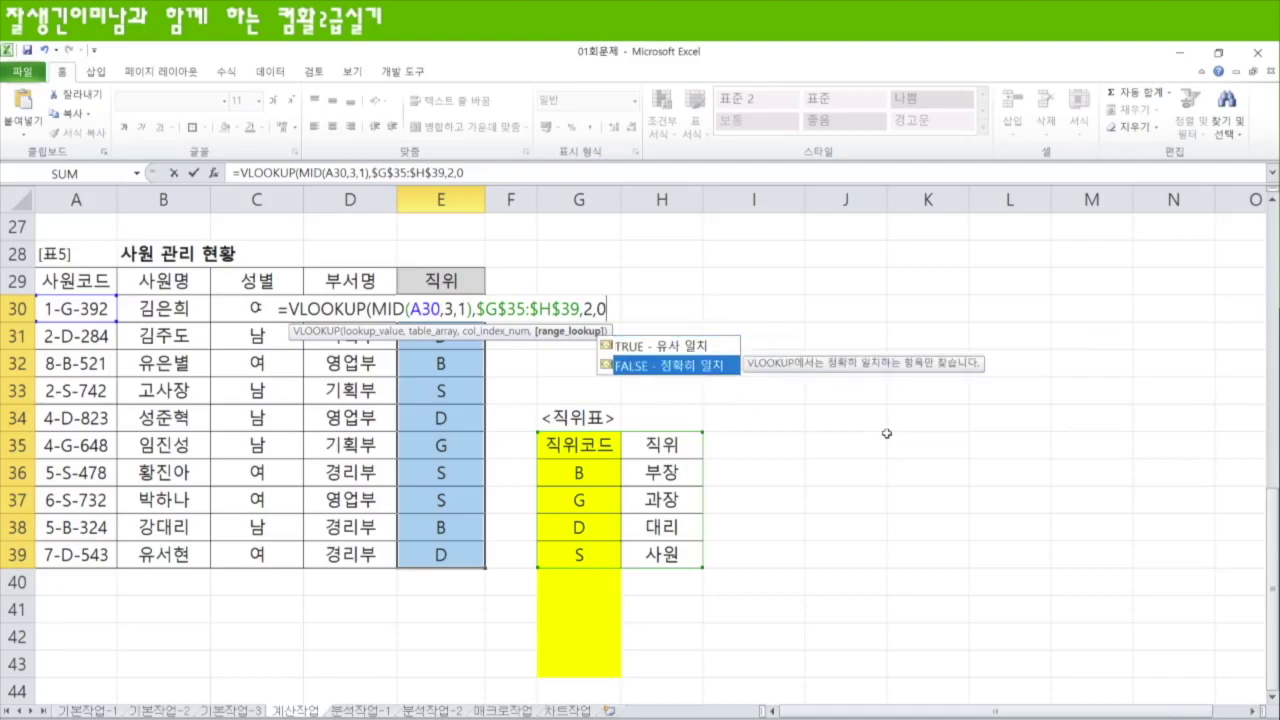
{"action": "key", "text": "Tab"}
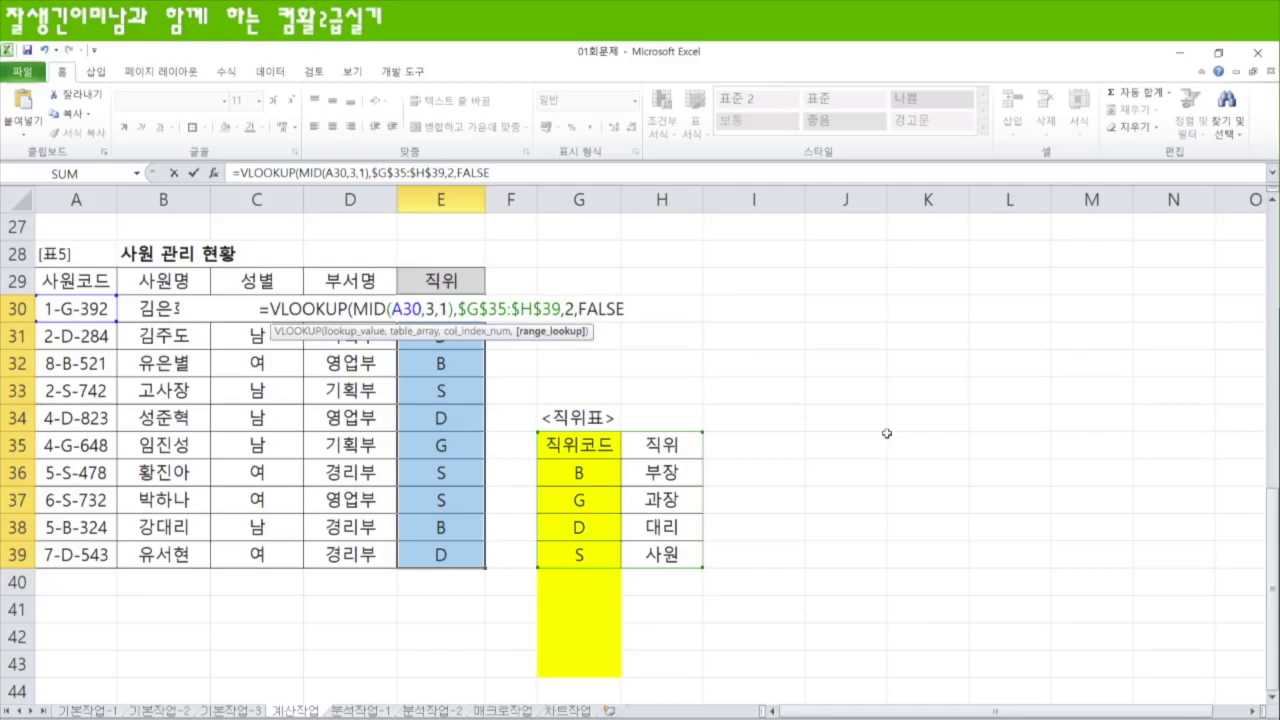
{"action": "type", "text": ")"}
{"action": "key", "text": "ctrl+Return"}
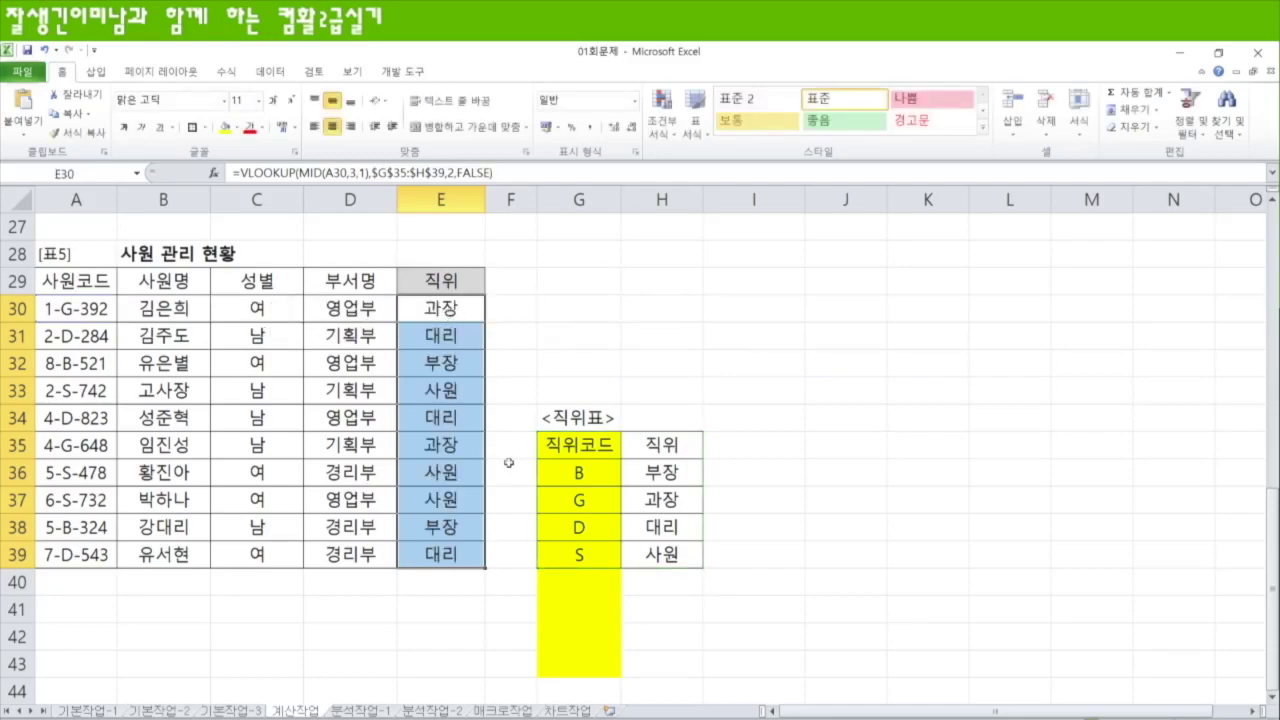
{"action": "scroll", "coordinate": [726, 471], "scroll_direction": "up", "scroll_amount": 9}
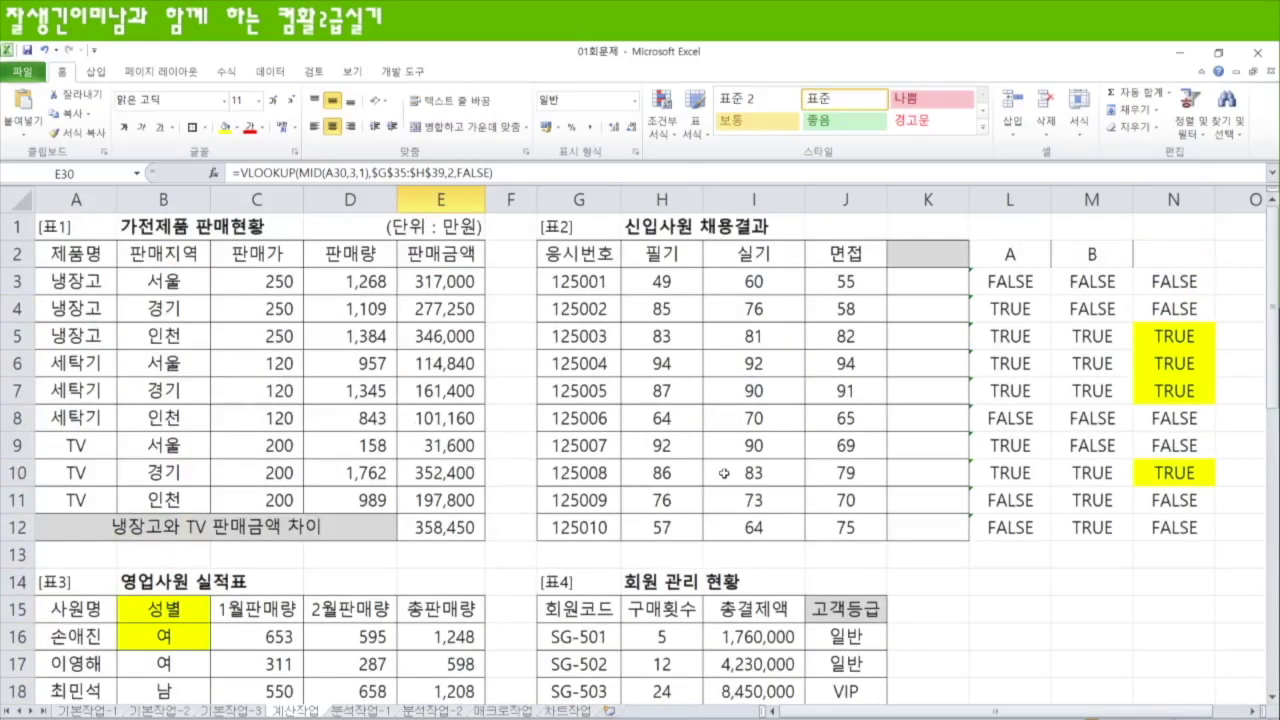
{"action": "scroll", "coordinate": [724, 472], "scroll_direction": "down", "scroll_amount": 2}
{"action": "scroll", "coordinate": [728, 472], "scroll_direction": "down", "scroll_amount": 3}
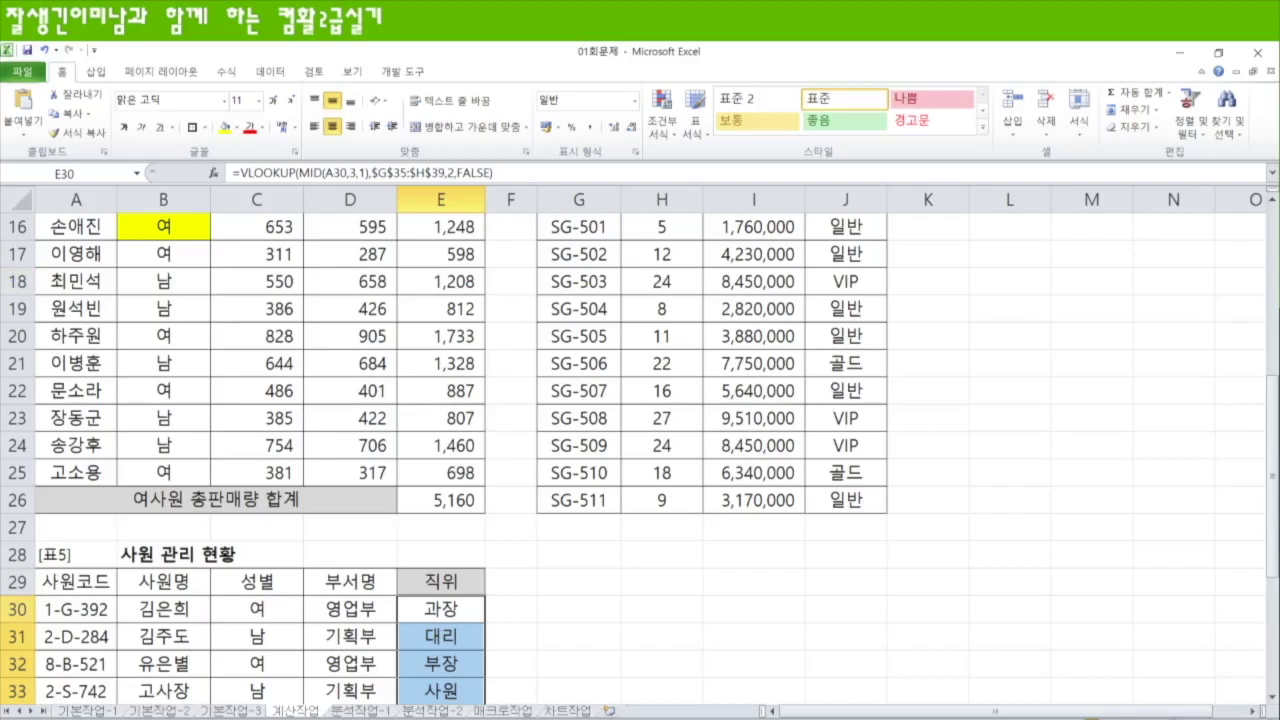
{"action": "scroll", "coordinate": [36, 568], "scroll_direction": "up", "scroll_amount": 5}
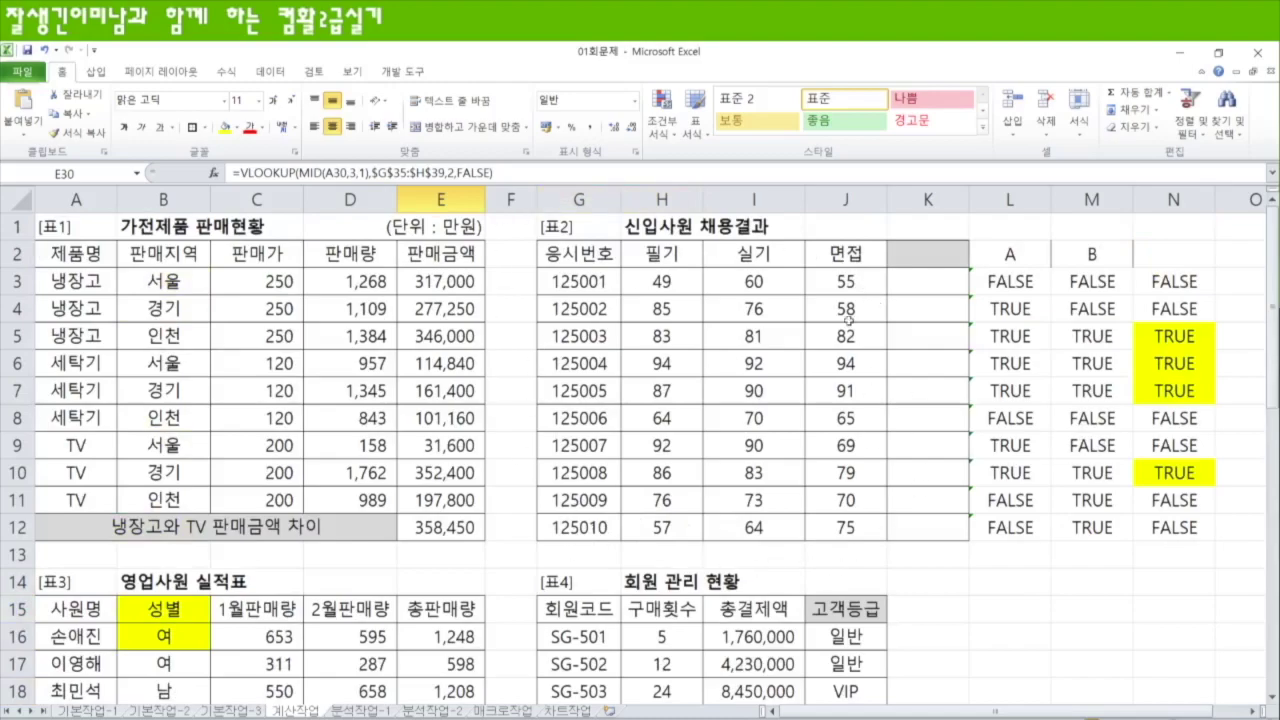
{"action": "scroll", "coordinate": [295, 505], "scroll_direction": "down", "scroll_amount": 3}
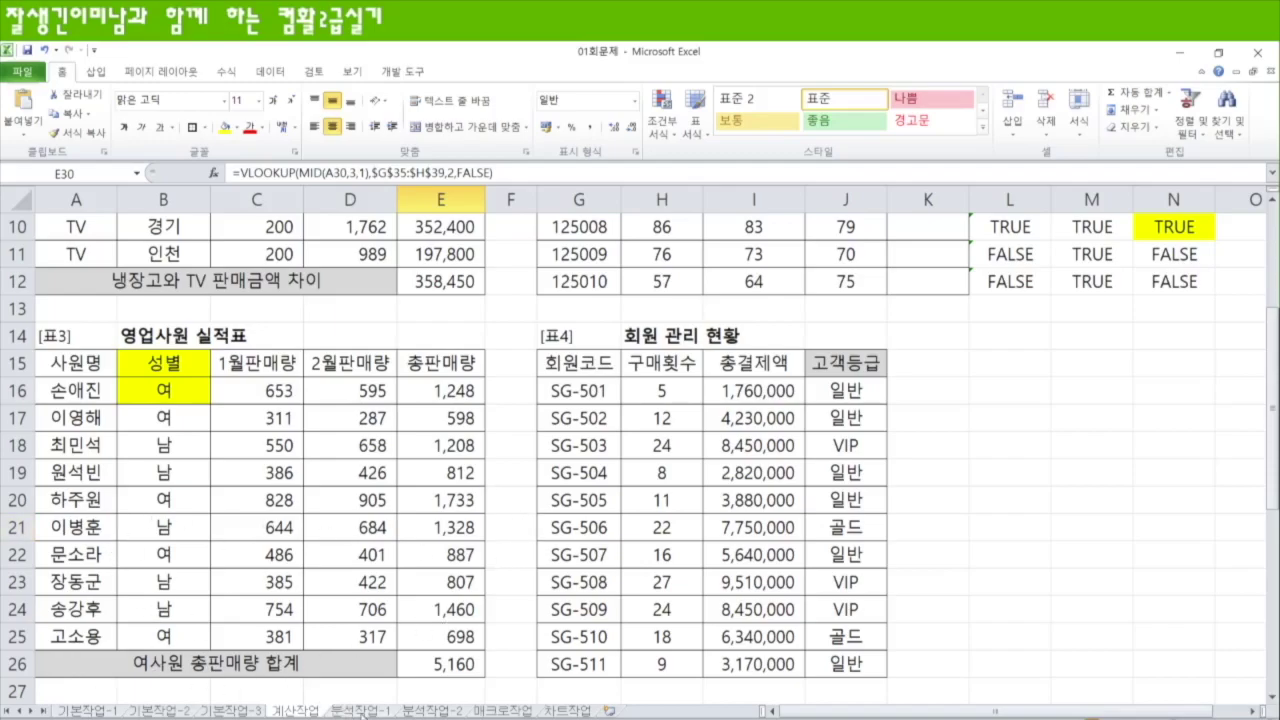
On the 분석작업-1 sheet, sort the grade table A3:H20 by 성별 in ascending order
{"action": "left_click", "coordinate": [360, 711]}
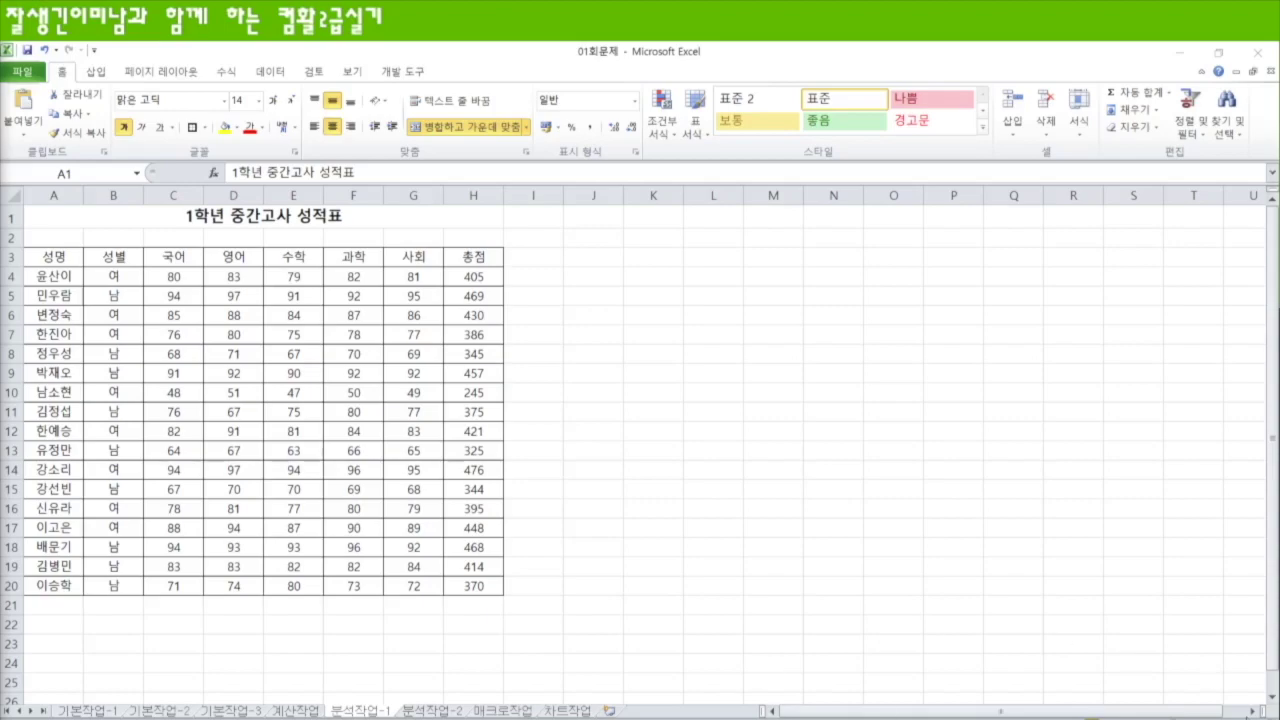
{"action": "scroll", "coordinate": [640, 450], "scroll_direction": "up", "scroll_amount": 1}
{"action": "scroll", "coordinate": [870, 477], "scroll_direction": "up", "scroll_amount": 1}
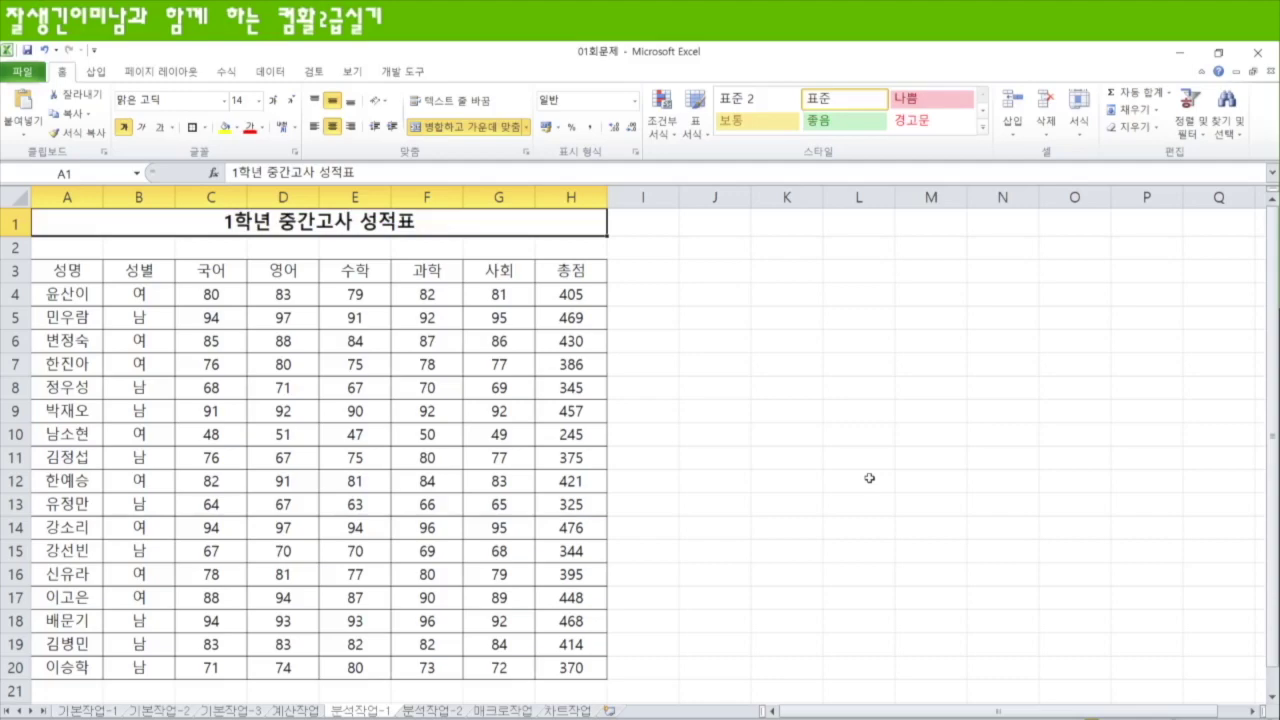
{"action": "left_click_drag", "start_coordinate": [65, 276], "coordinate": [557, 678]}
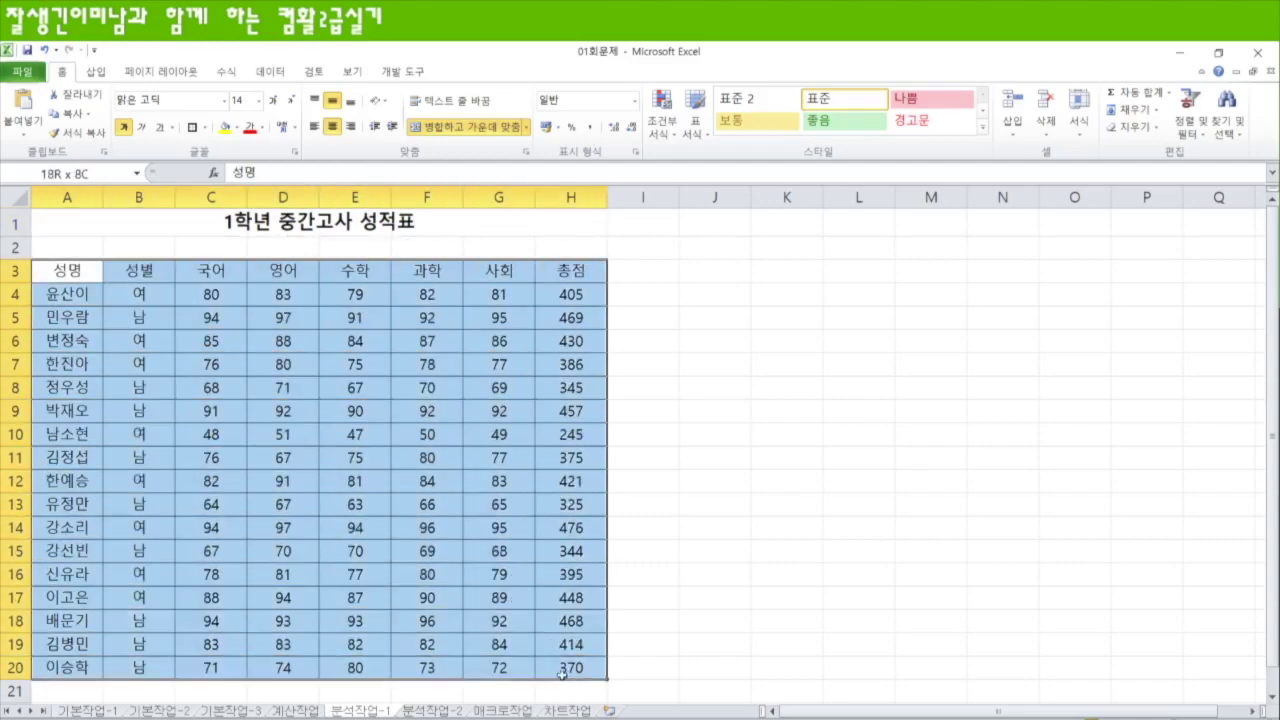
{"action": "left_click", "coordinate": [268, 72]}
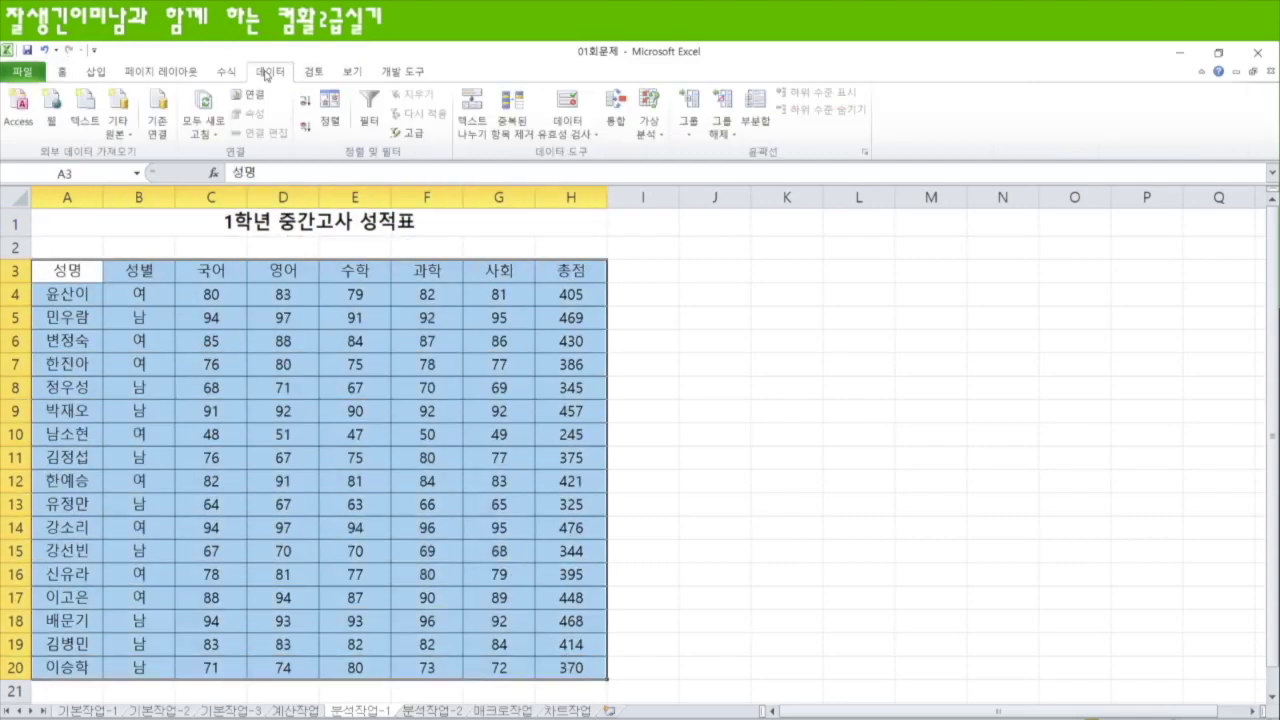
{"action": "left_click", "coordinate": [330, 112]}
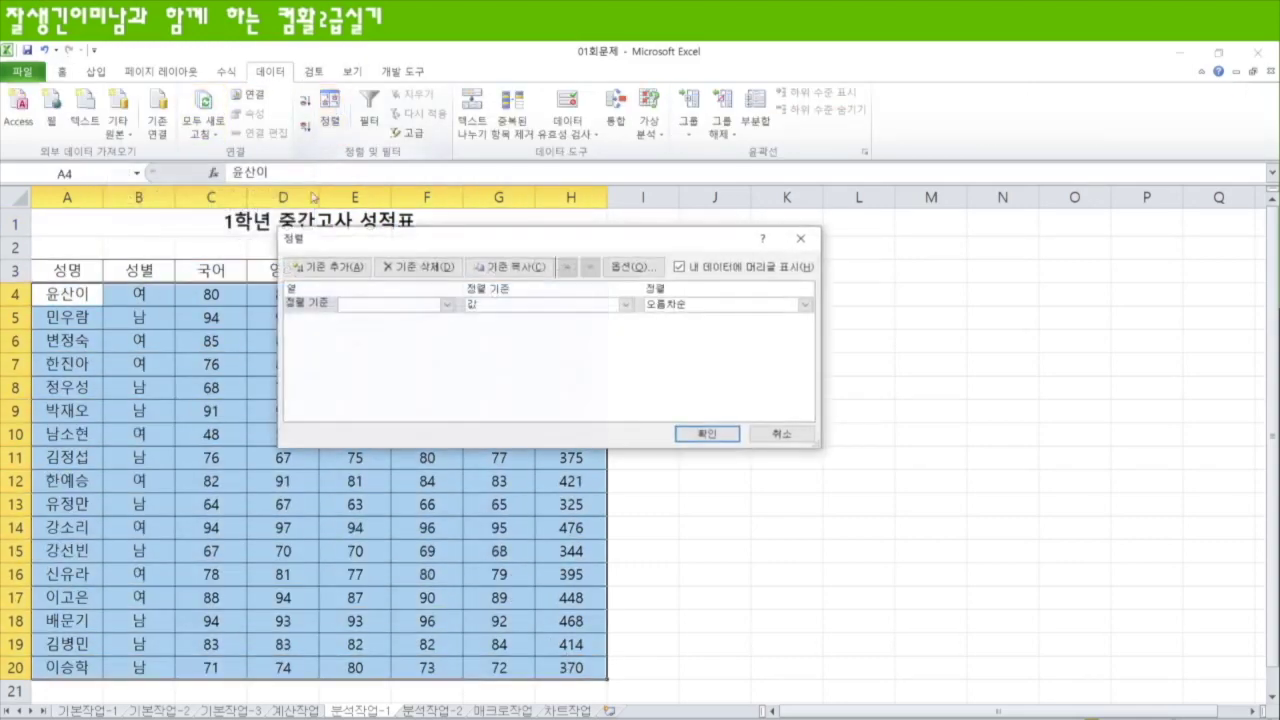
{"action": "left_click", "coordinate": [446, 305]}
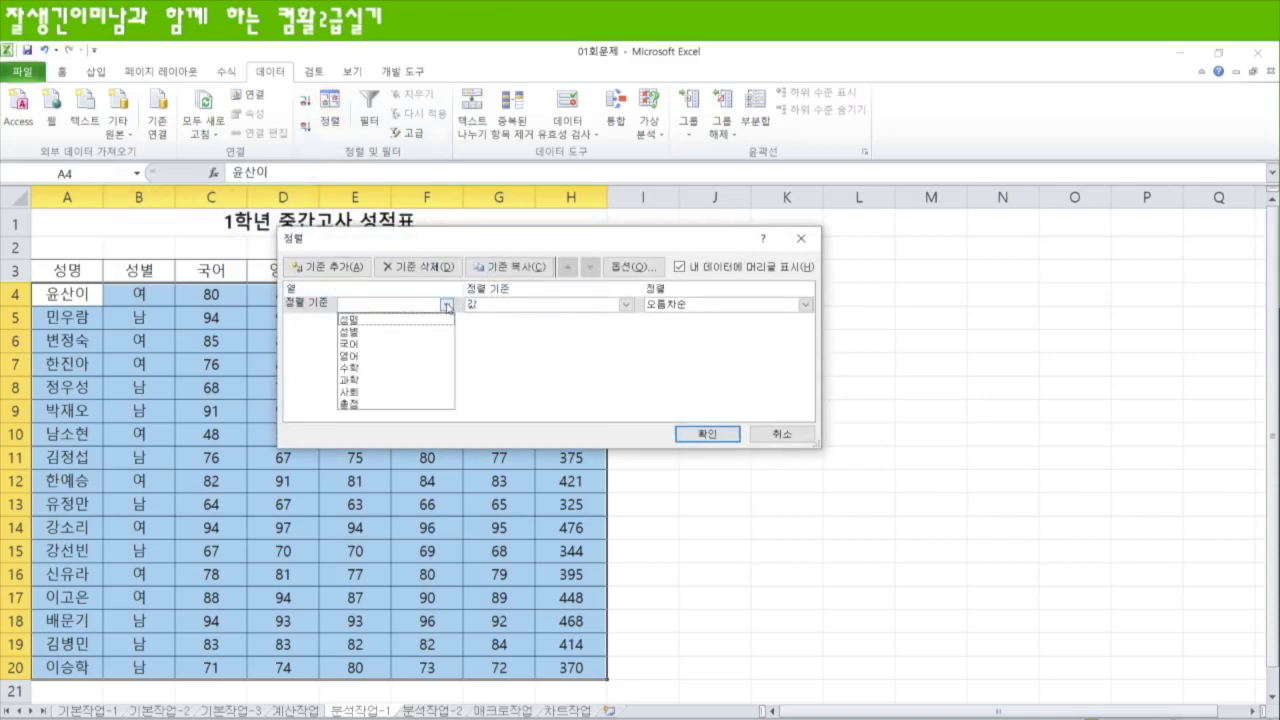
{"action": "left_click", "coordinate": [373, 332]}
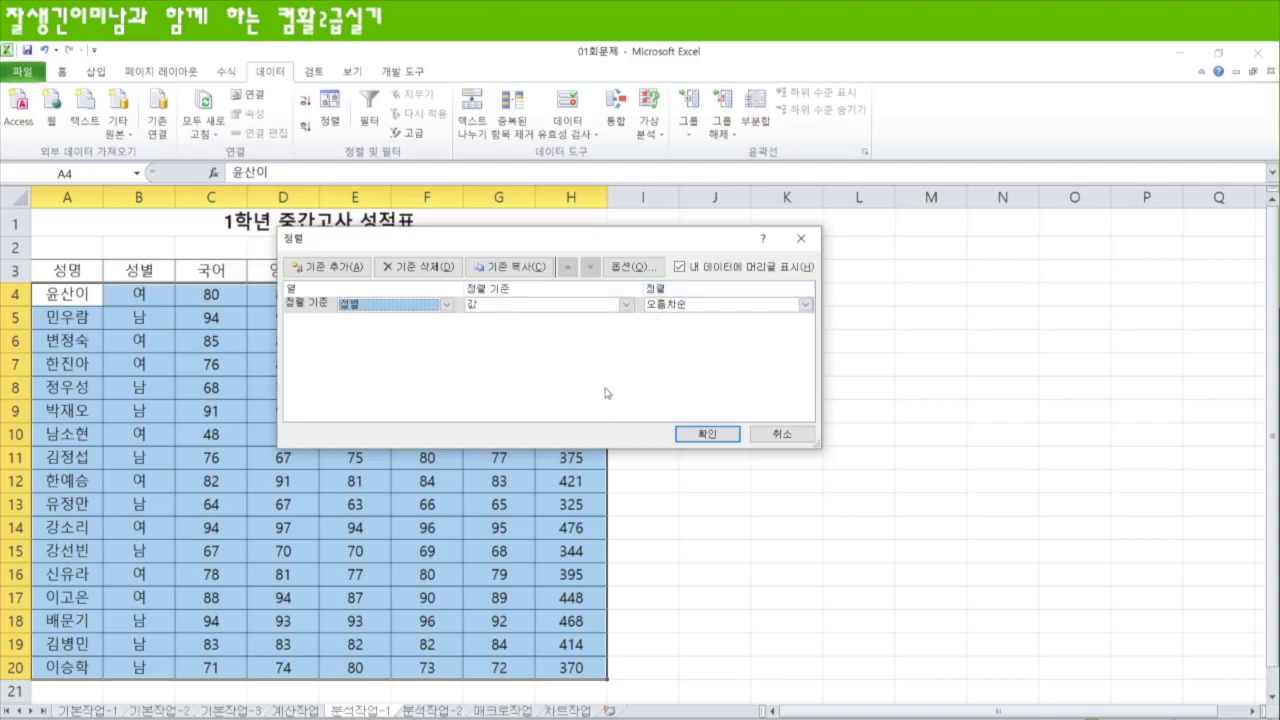
{"action": "left_click", "coordinate": [724, 440]}
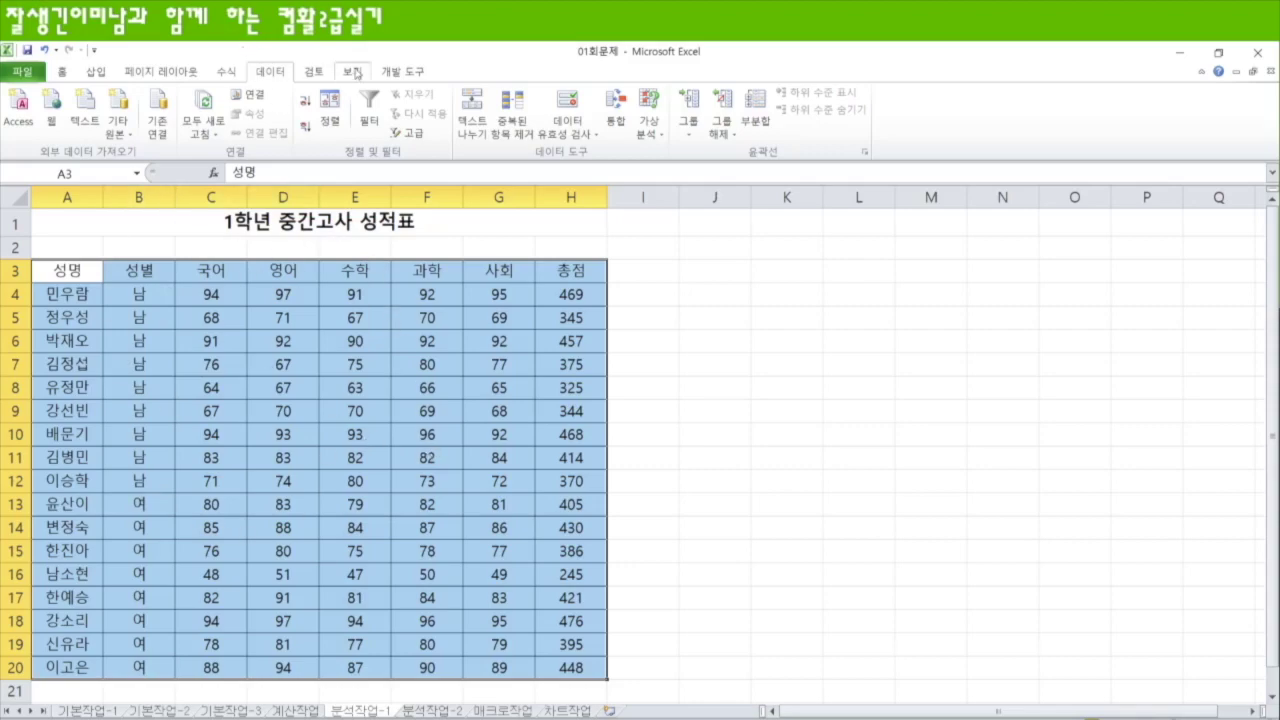
Start a subtotal on the sorted grade table, grouped by 성별 with 최대값 as the function
{"action": "left_click", "coordinate": [758, 110]}
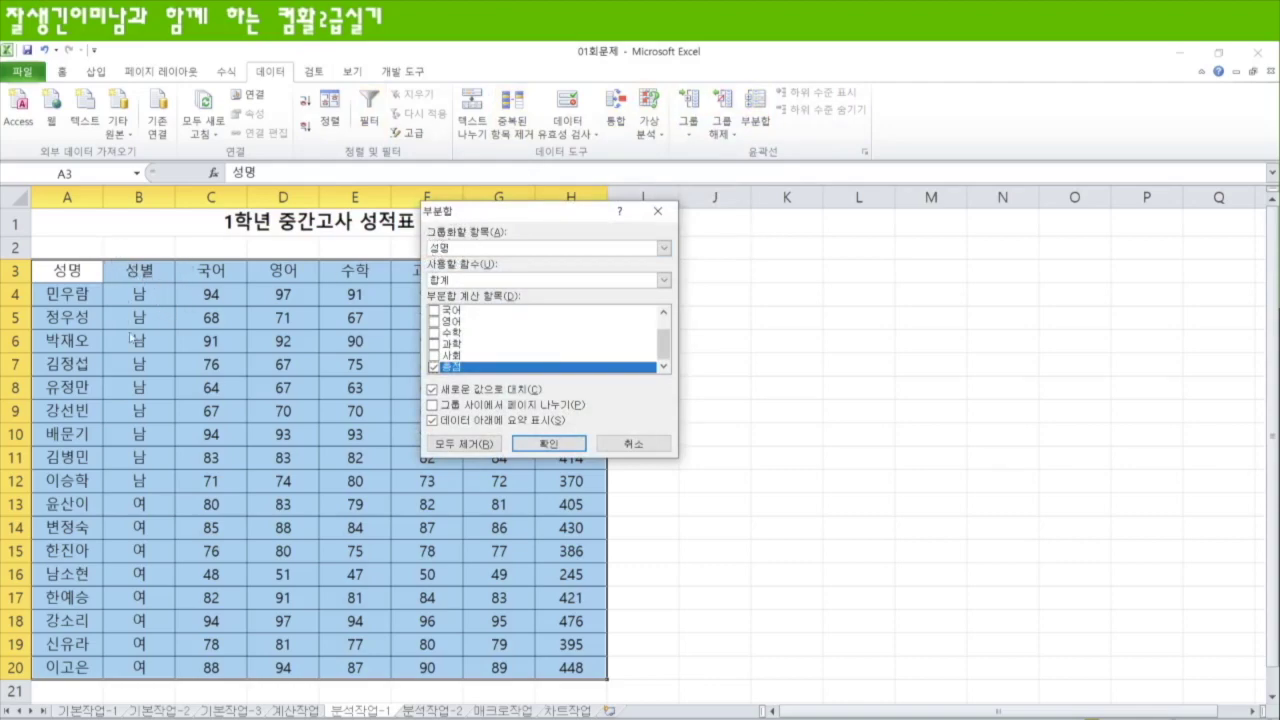
{"action": "left_click", "coordinate": [665, 251]}
{"action": "left_click", "coordinate": [460, 274]}
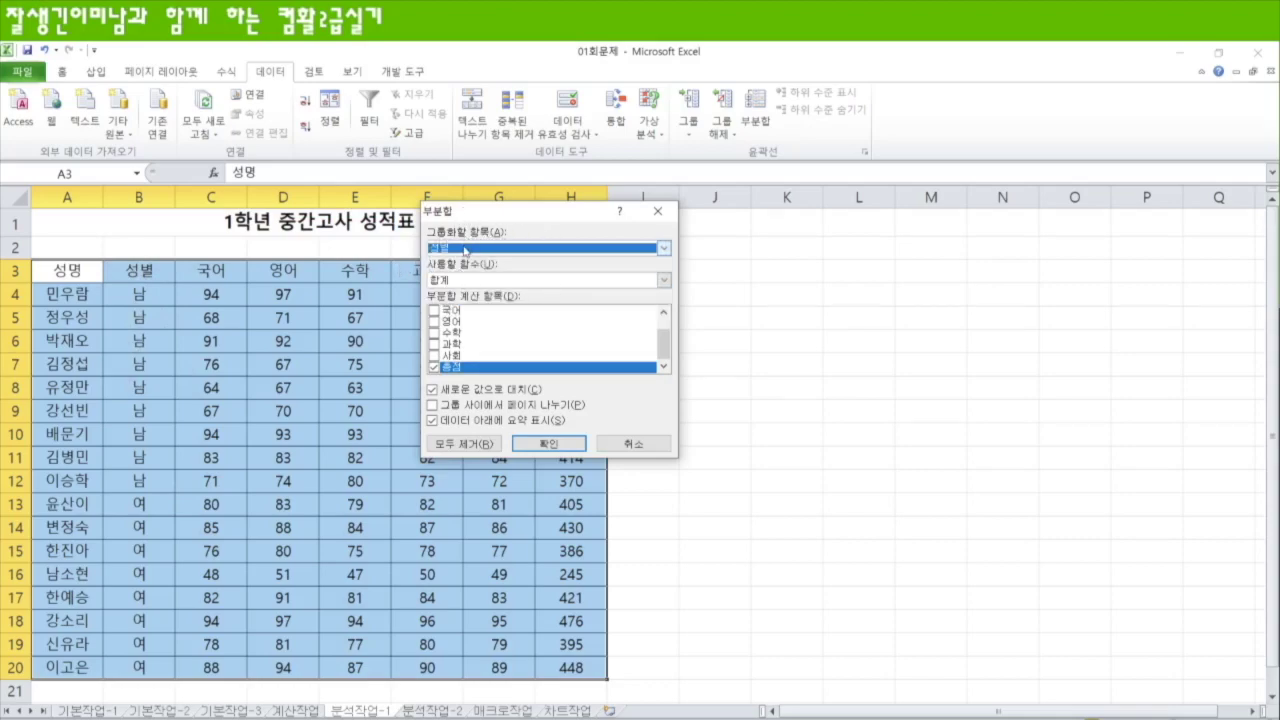
{"action": "left_click_drag", "start_coordinate": [506, 217], "coordinate": [568, 277]}
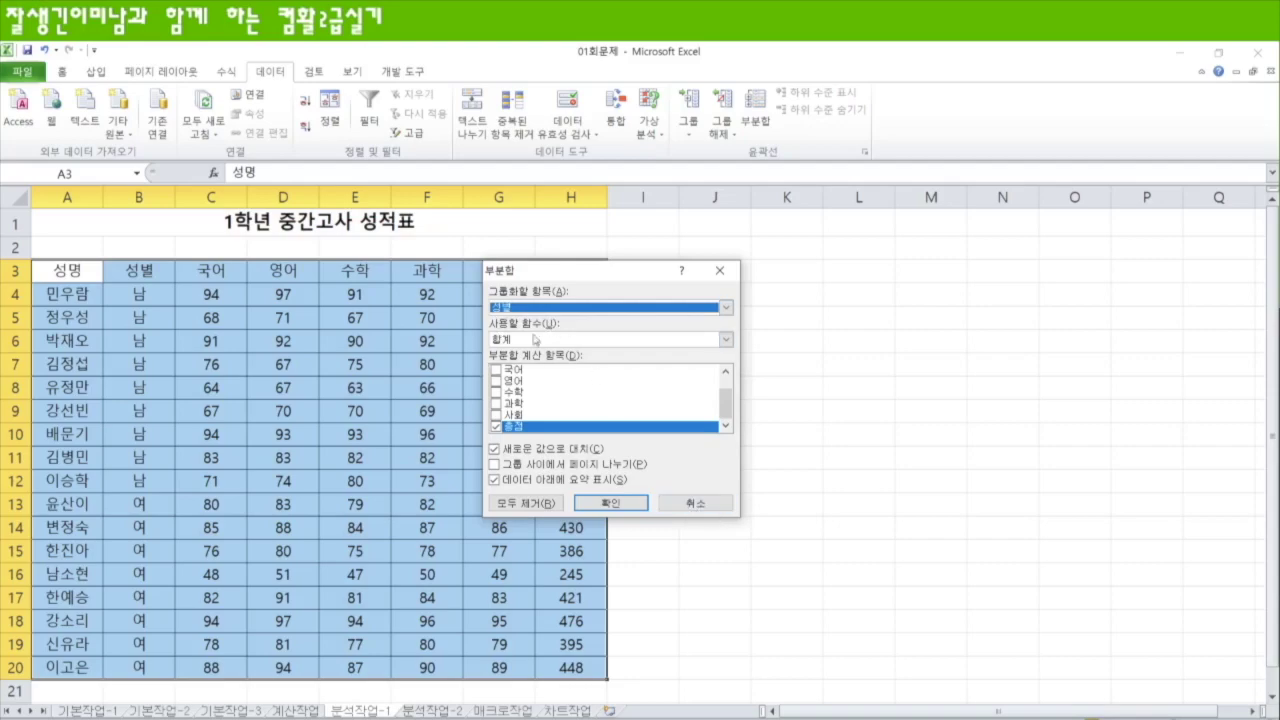
{"action": "left_click", "coordinate": [727, 340]}
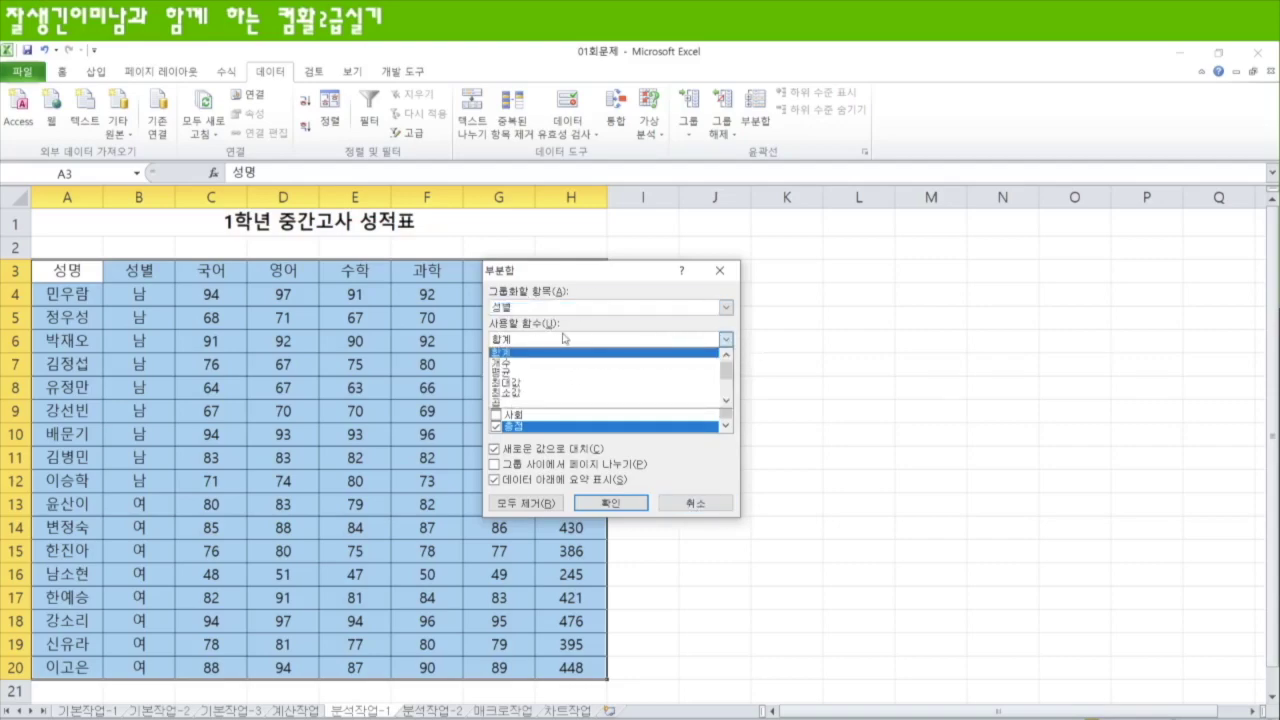
{"action": "left_click", "coordinate": [524, 384]}
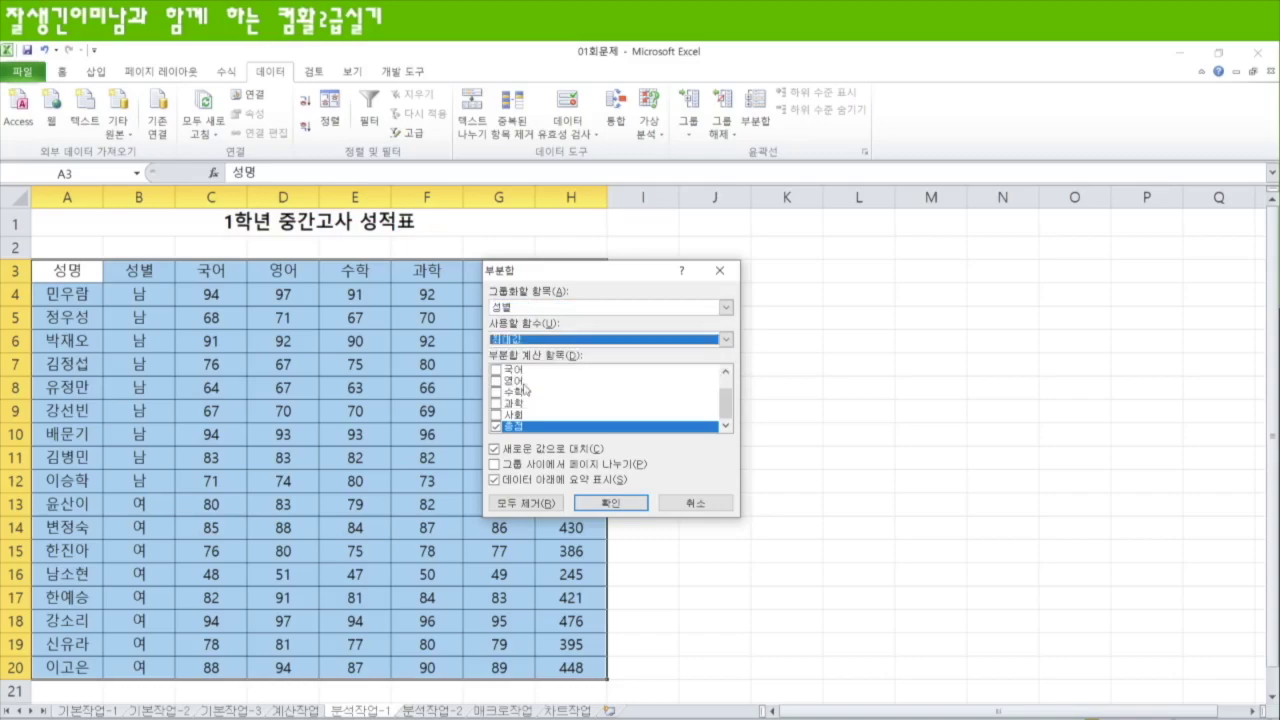
Apply the maximum subtotal to 국어, 영어, 수학, 과학 and 사회, leaving out 총점
{"action": "left_click", "coordinate": [495, 369]}
{"action": "left_click", "coordinate": [495, 381]}
{"action": "left_click", "coordinate": [495, 392]}
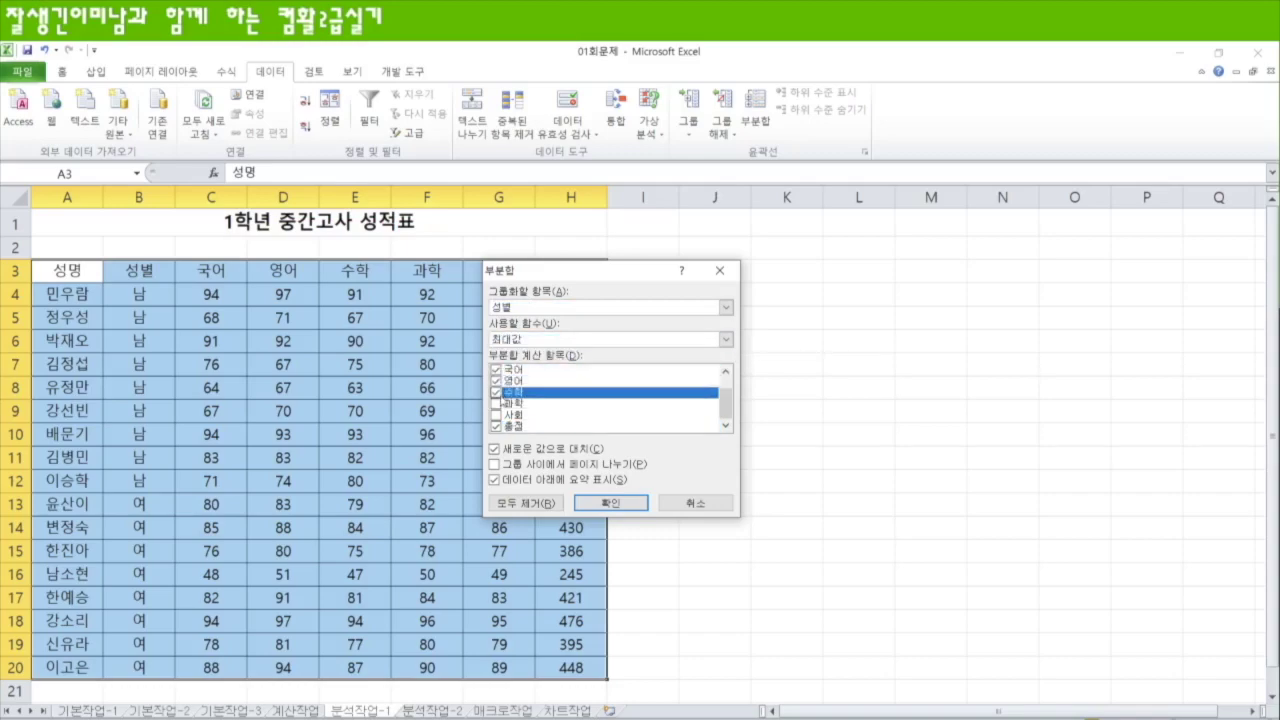
{"action": "left_click", "coordinate": [495, 403]}
{"action": "left_click", "coordinate": [495, 414]}
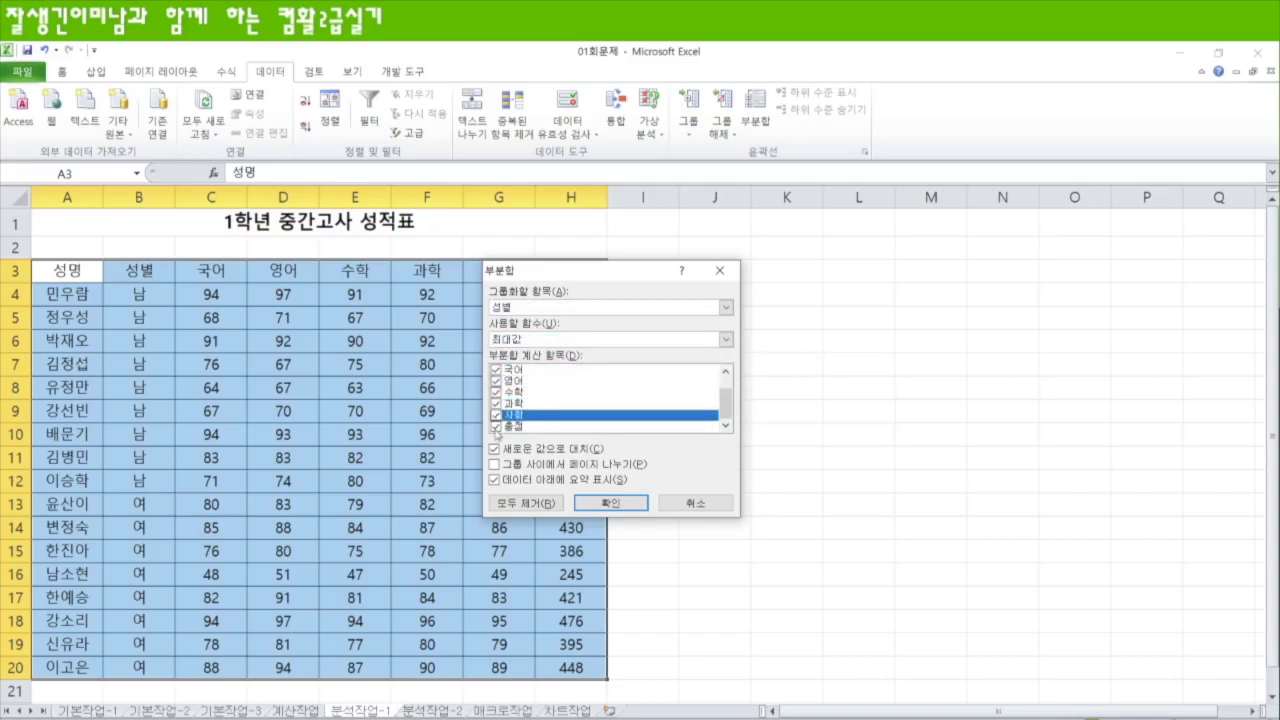
{"action": "left_click", "coordinate": [495, 426]}
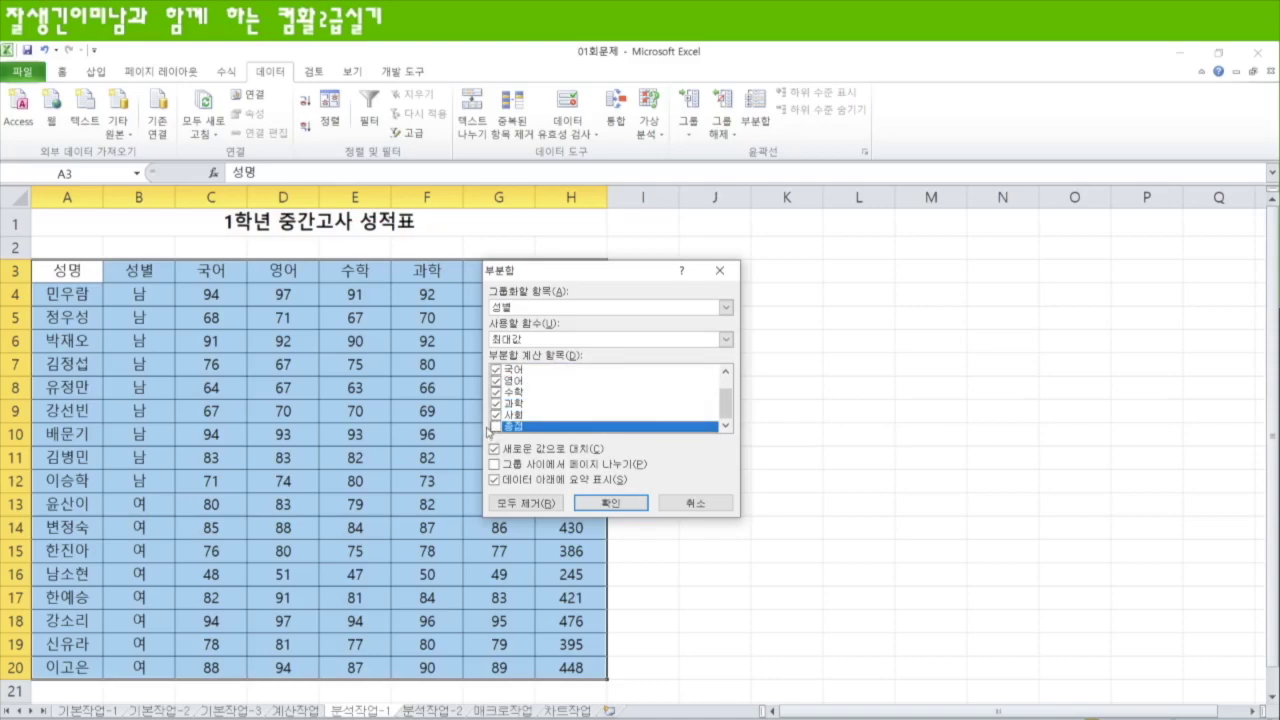
{"action": "left_click", "coordinate": [612, 503]}
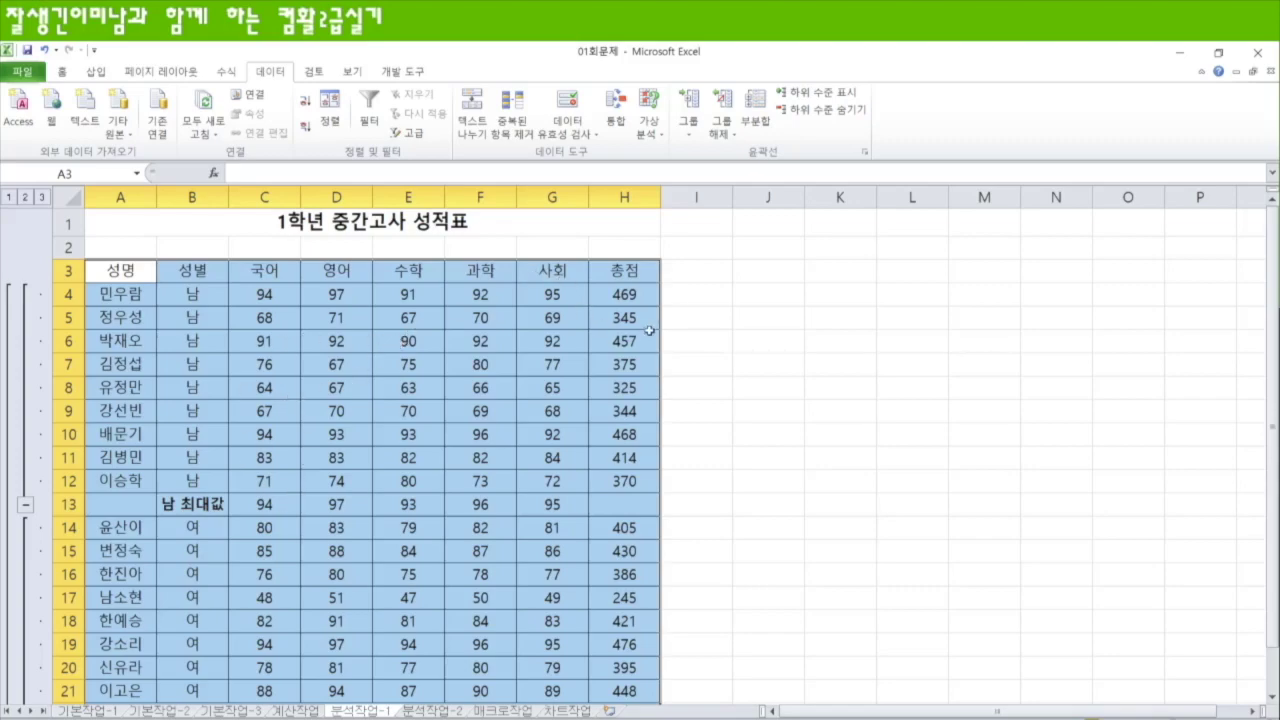
Set up a second subtotal with the 평균 function, including only 총점 and excluding the five subject columns
{"action": "left_click", "coordinate": [767, 127]}
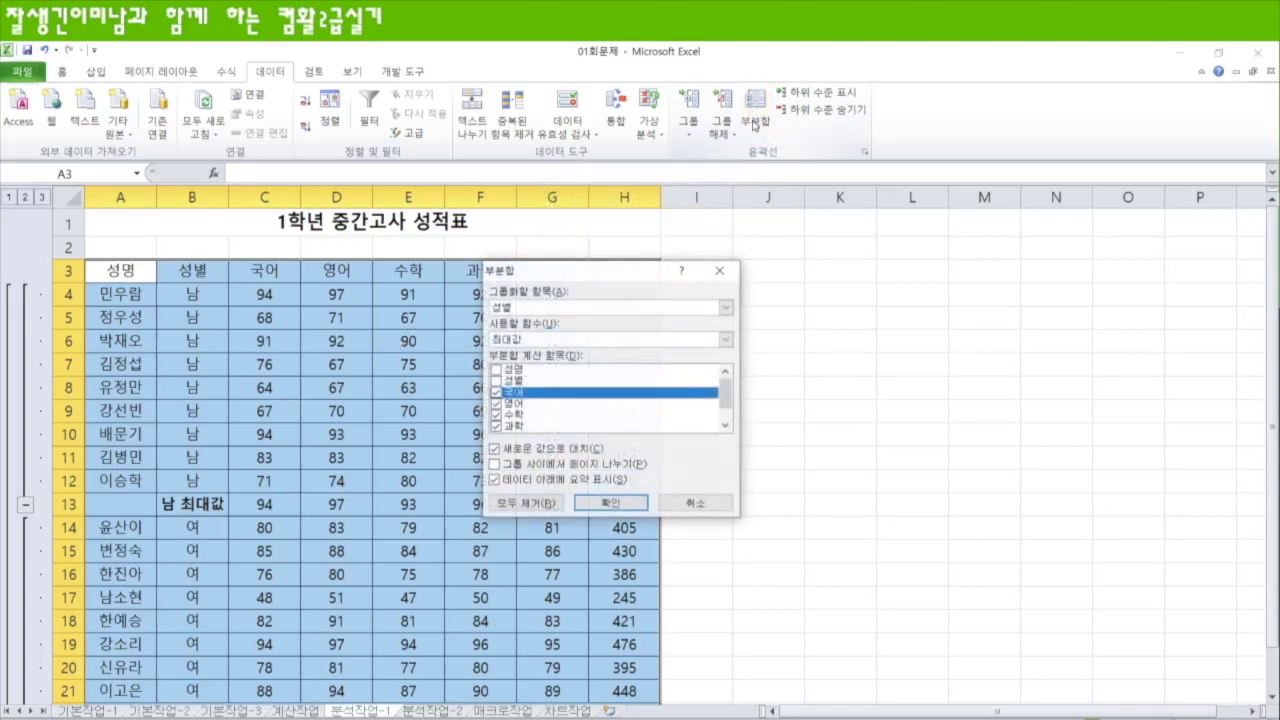
{"action": "left_click", "coordinate": [586, 339]}
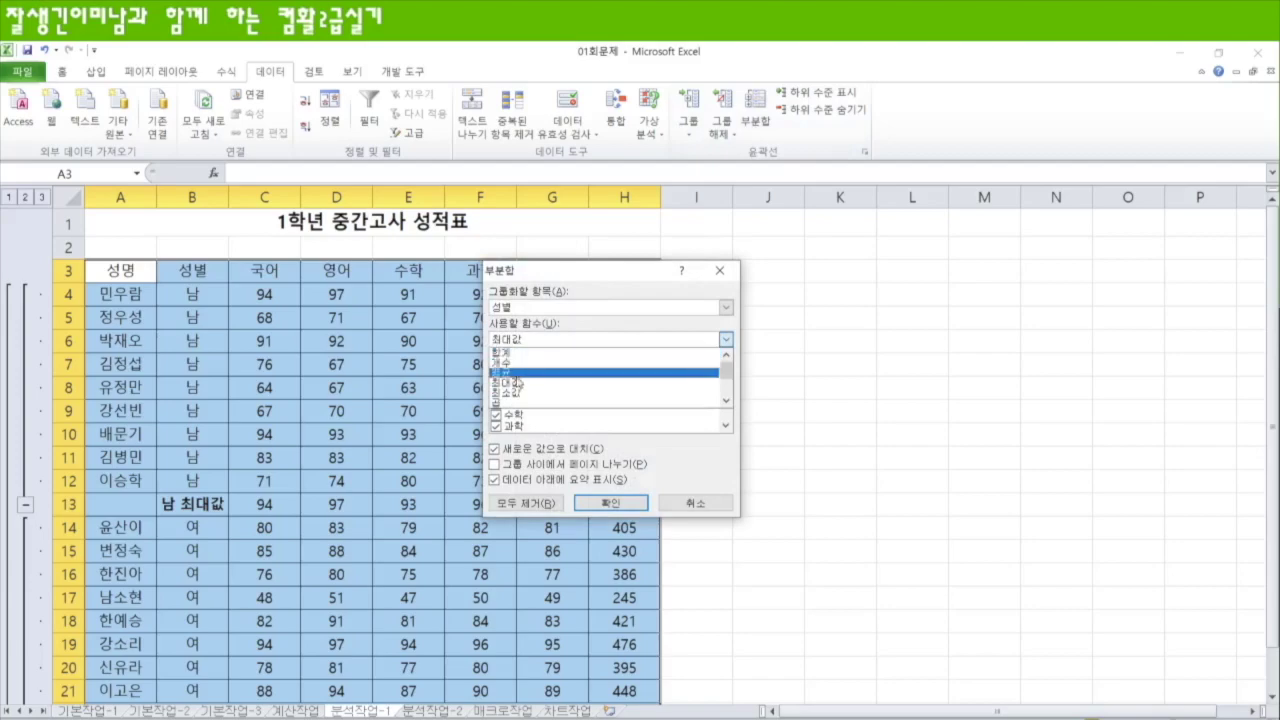
{"action": "left_click", "coordinate": [497, 372]}
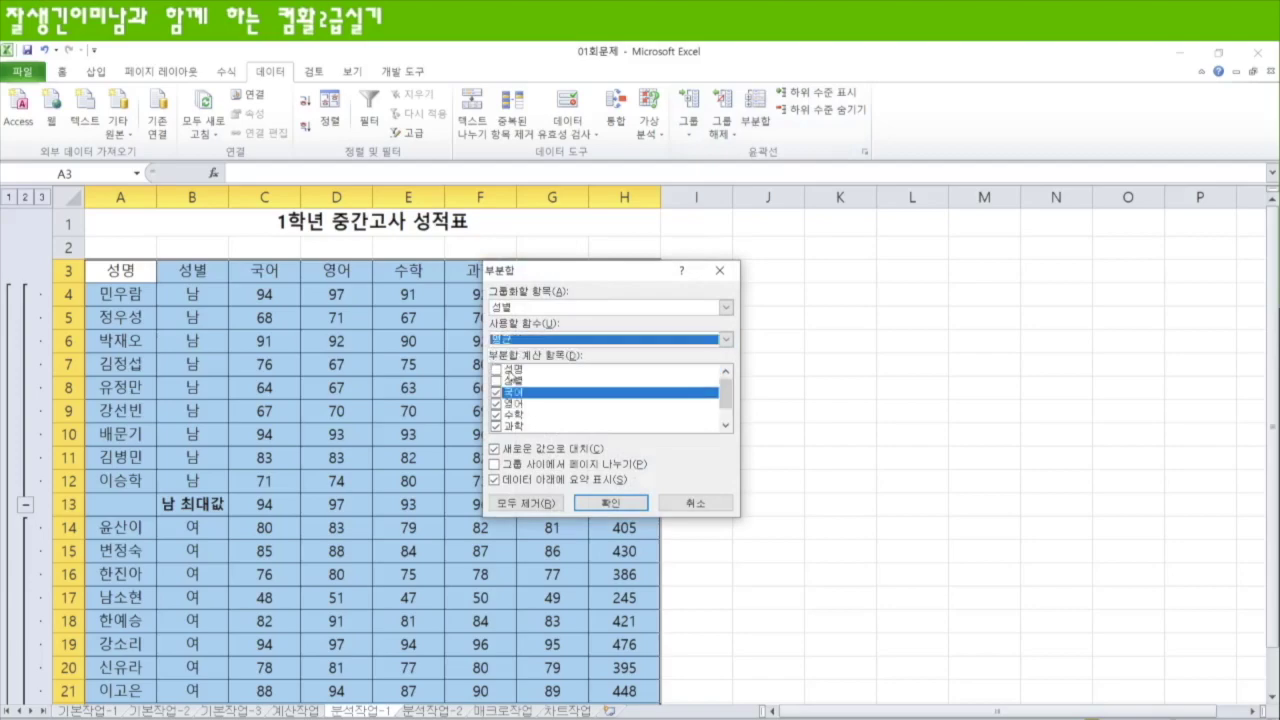
{"action": "left_click", "coordinate": [497, 392]}
{"action": "left_click", "coordinate": [497, 403]}
{"action": "left_click", "coordinate": [497, 414]}
{"action": "left_click", "coordinate": [497, 426]}
{"action": "scroll", "coordinate": [518, 426], "scroll_direction": "down", "scroll_amount": 1}
{"action": "left_click", "coordinate": [497, 414]}
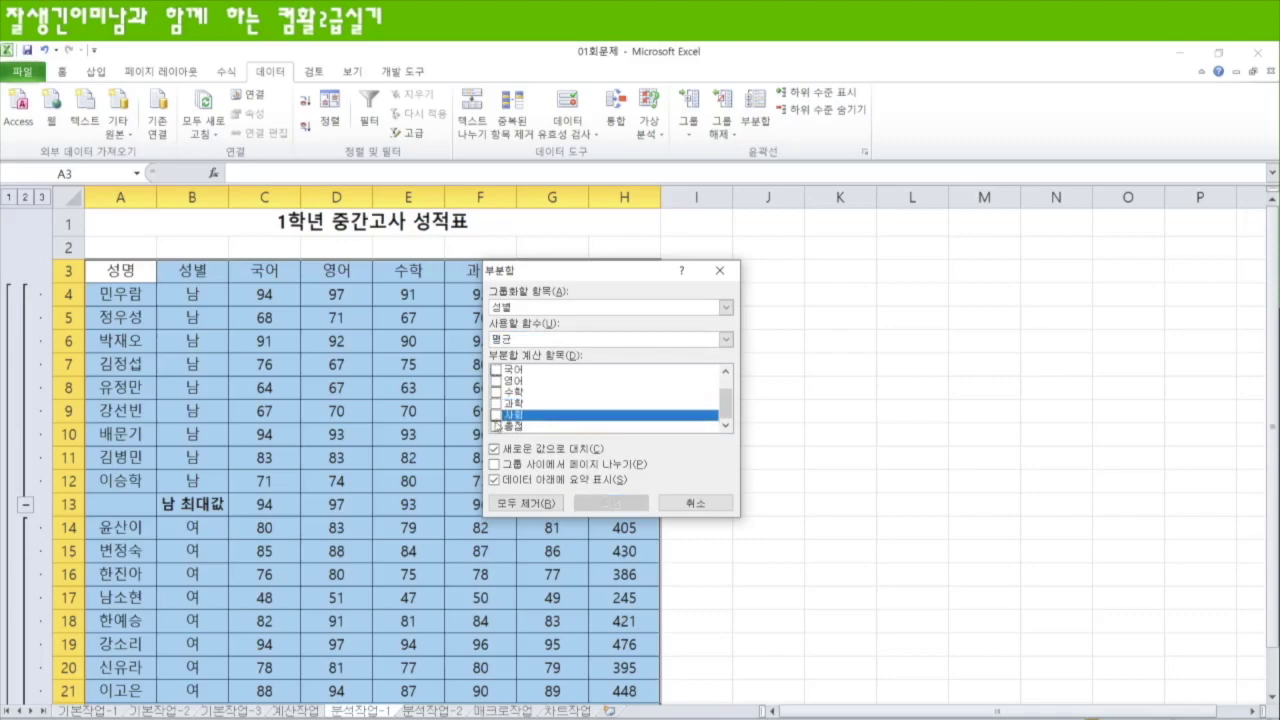
{"action": "left_click", "coordinate": [495, 427]}
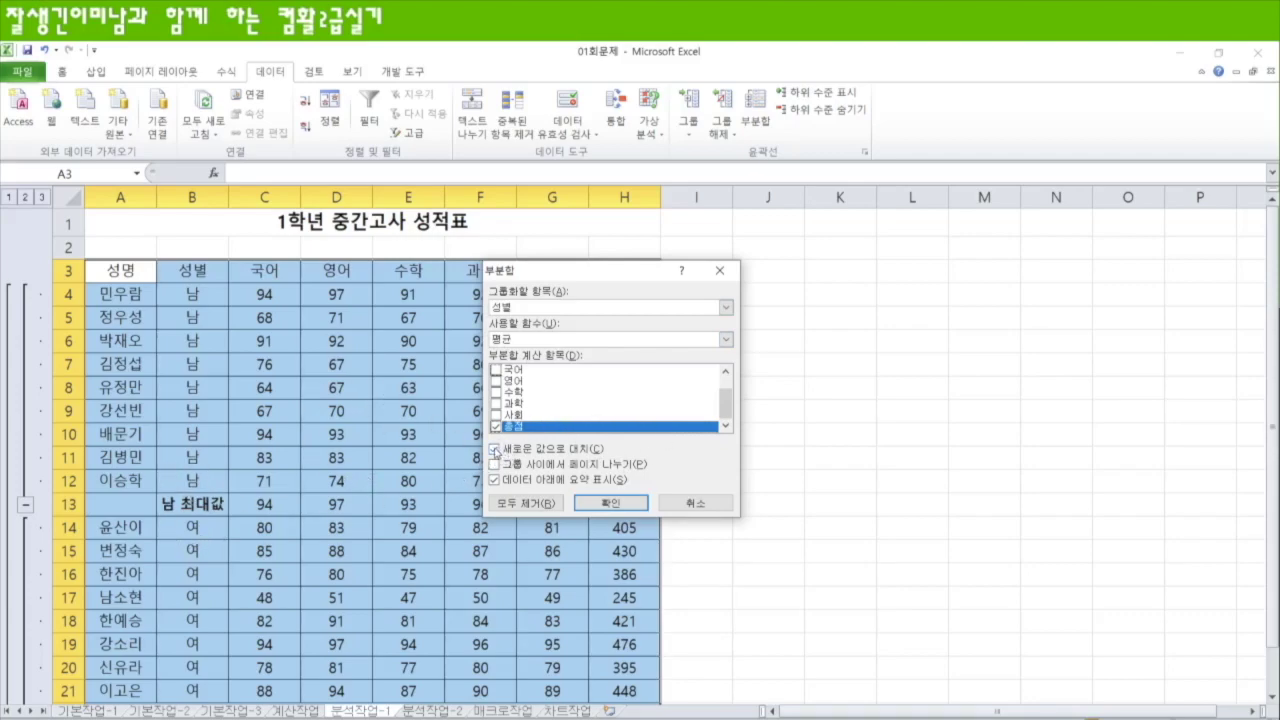
Turn off 새로운 값으로 대치 and apply the average subtotal alongside the existing maximum subtotal
{"action": "left_click", "coordinate": [493, 450]}
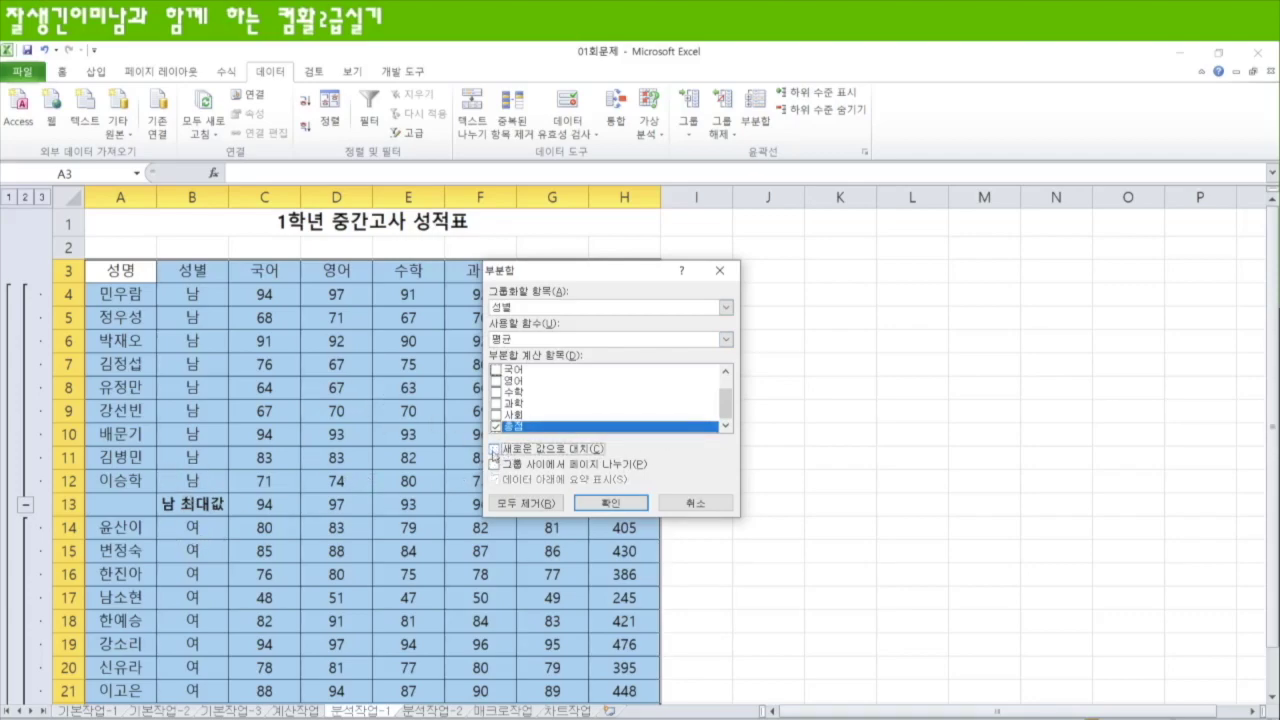
{"action": "left_click", "coordinate": [612, 506]}
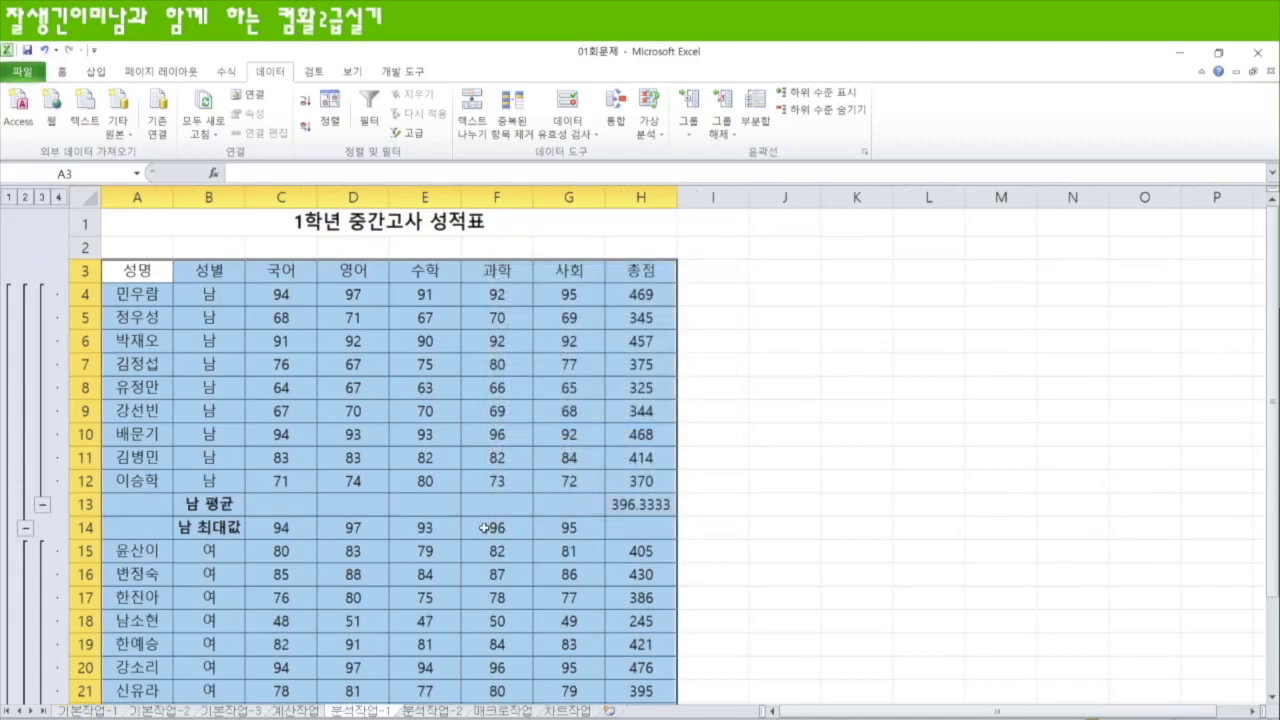
{"action": "scroll", "coordinate": [484, 528], "scroll_direction": "down", "scroll_amount": 1}
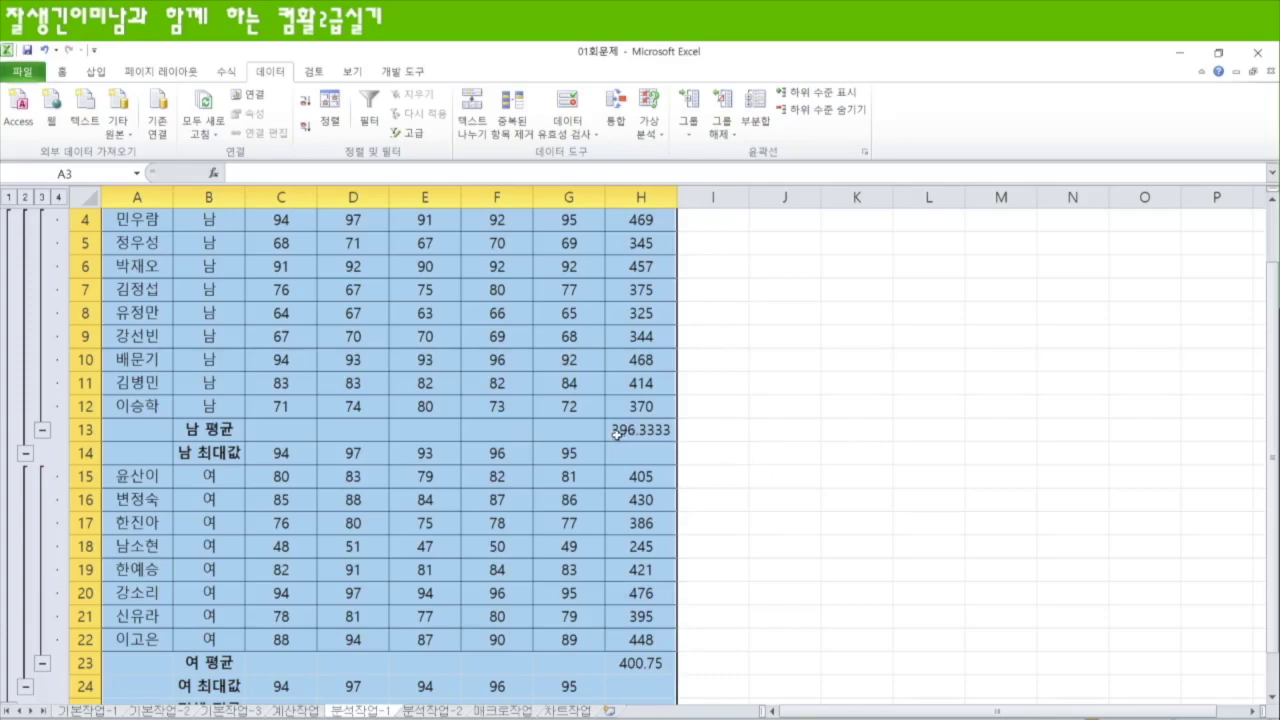
Format the 총점 average subtotals for 남, 여 and 전체 (H13, H23 and H25) to one decimal place
{"action": "scroll", "coordinate": [455, 504], "scroll_direction": "up", "scroll_amount": 1}
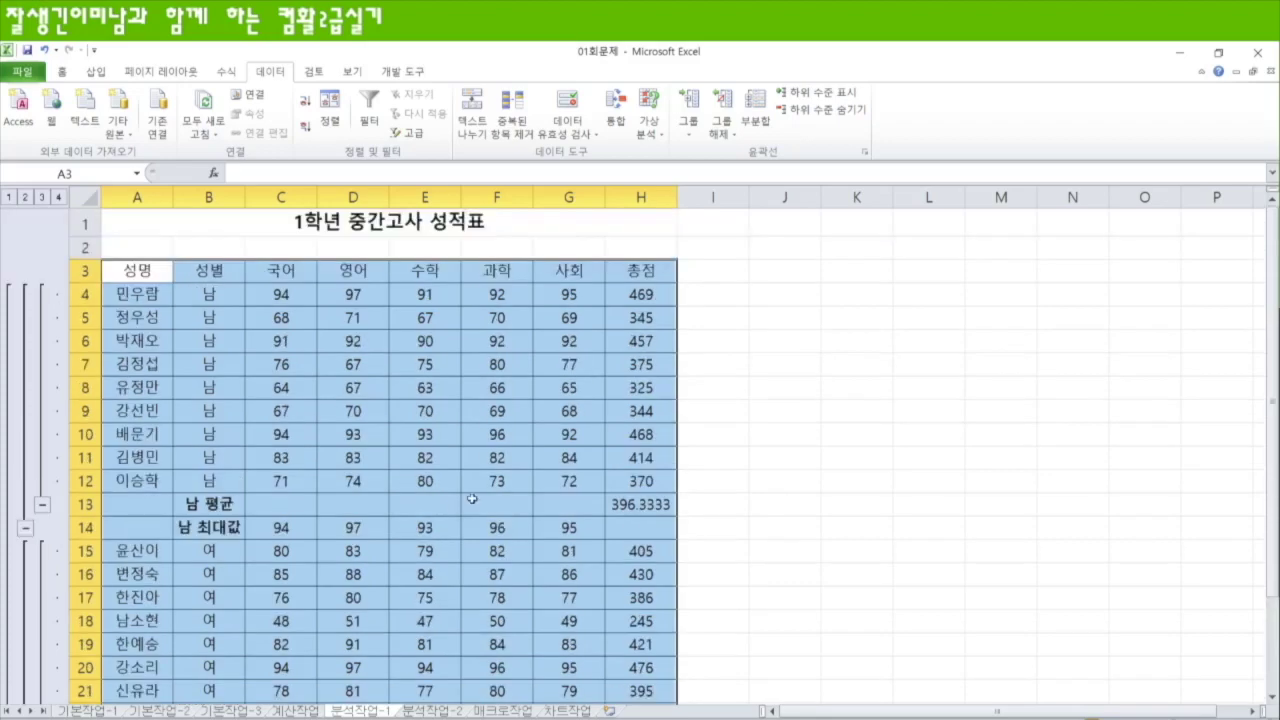
{"action": "left_click", "coordinate": [621, 504]}
{"action": "scroll", "coordinate": [564, 545], "scroll_direction": "down", "scroll_amount": 3}
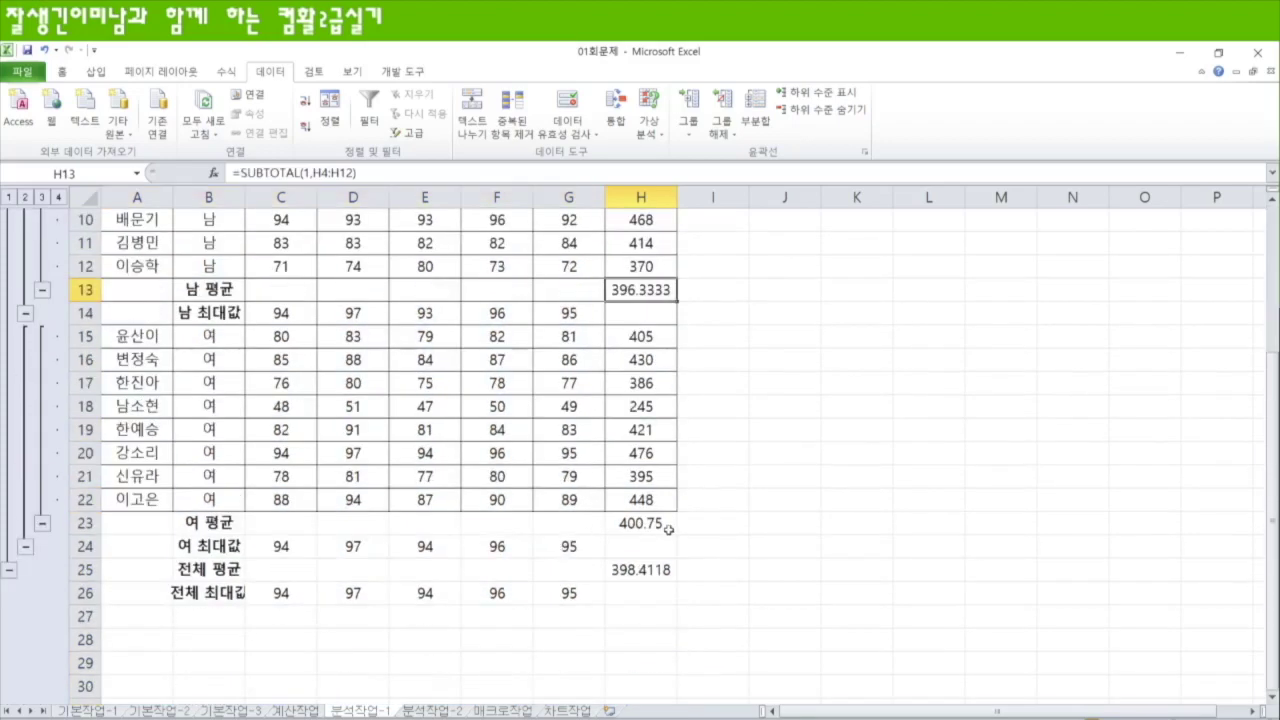
{"action": "scroll", "coordinate": [590, 554], "scroll_direction": "up", "scroll_amount": 1}
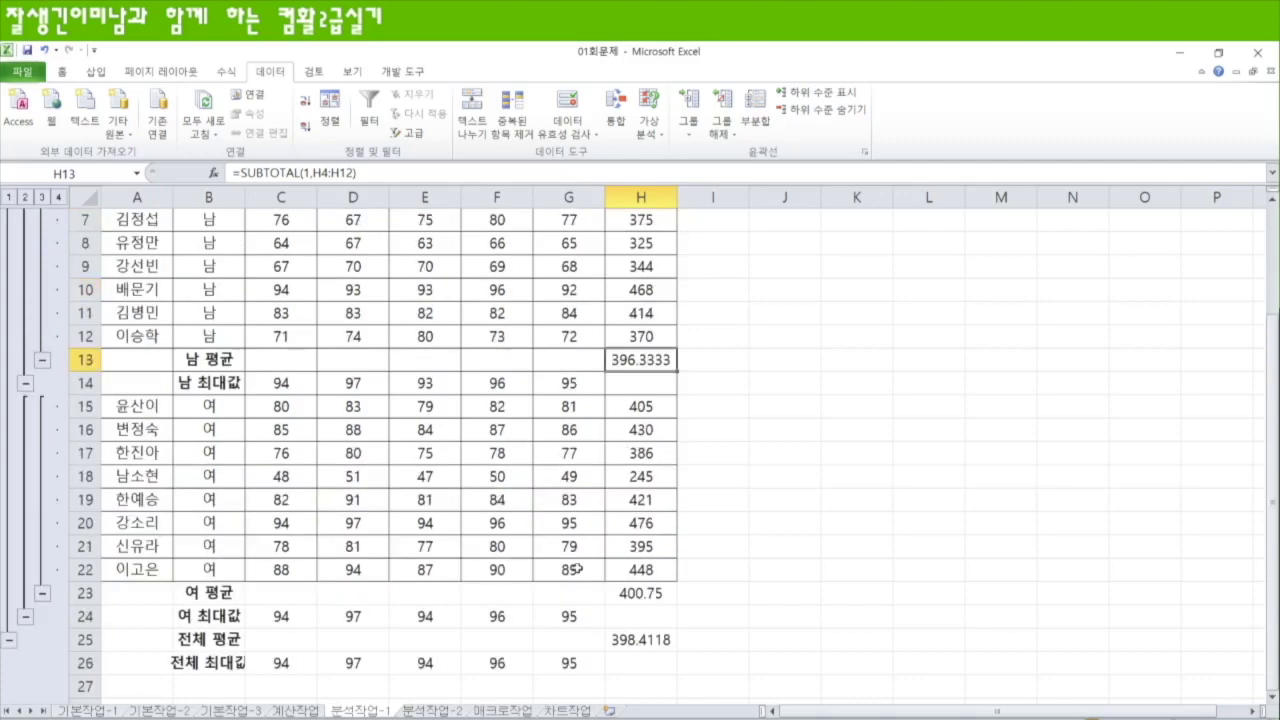
{"action": "left_click", "coordinate": [207, 365]}
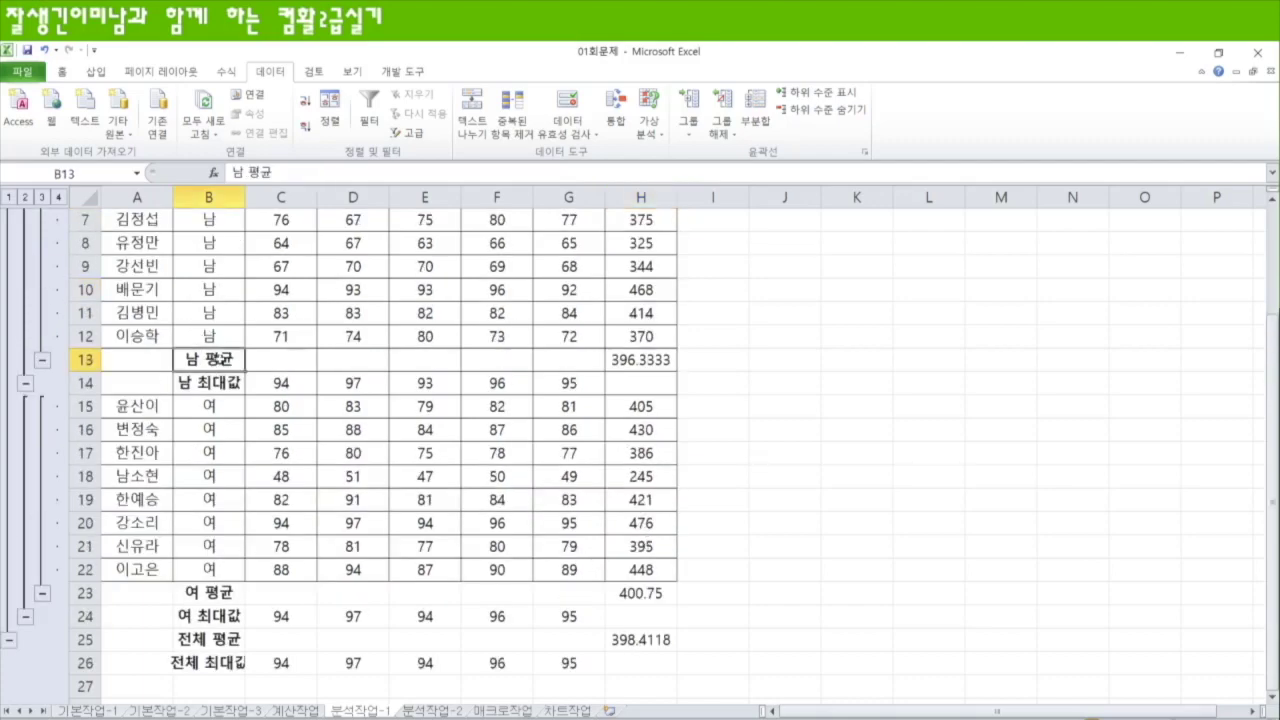
{"action": "left_click", "coordinate": [620, 364]}
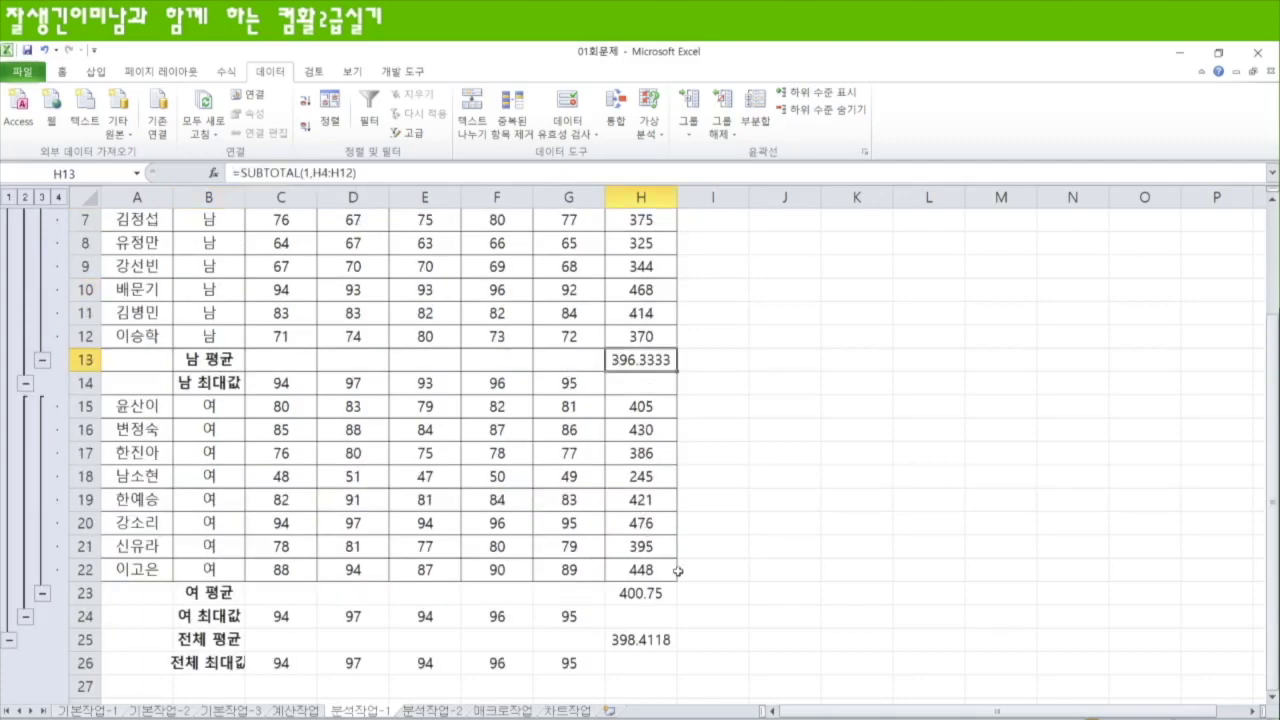
{"action": "left_click", "coordinate": [652, 590], "text": "ctrl"}
{"action": "left_click", "coordinate": [640, 642], "text": "ctrl"}
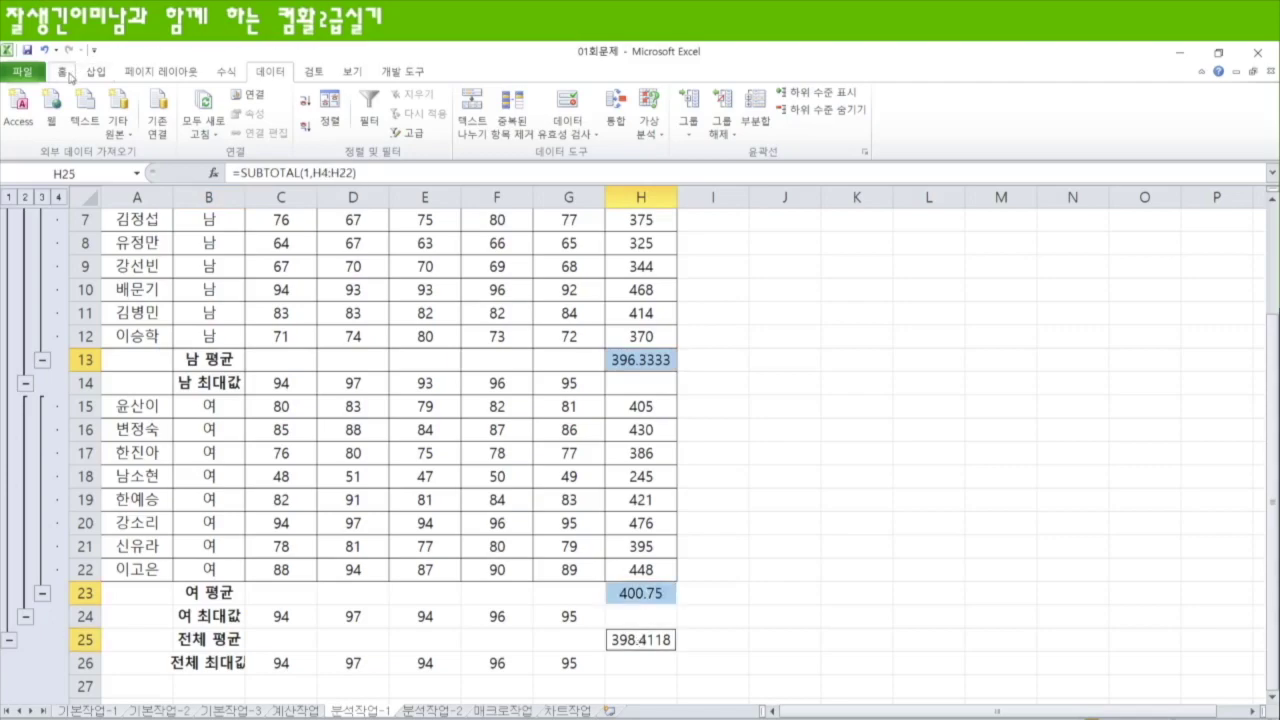
{"action": "left_click", "coordinate": [64, 72]}
{"action": "left_click", "coordinate": [615, 127]}
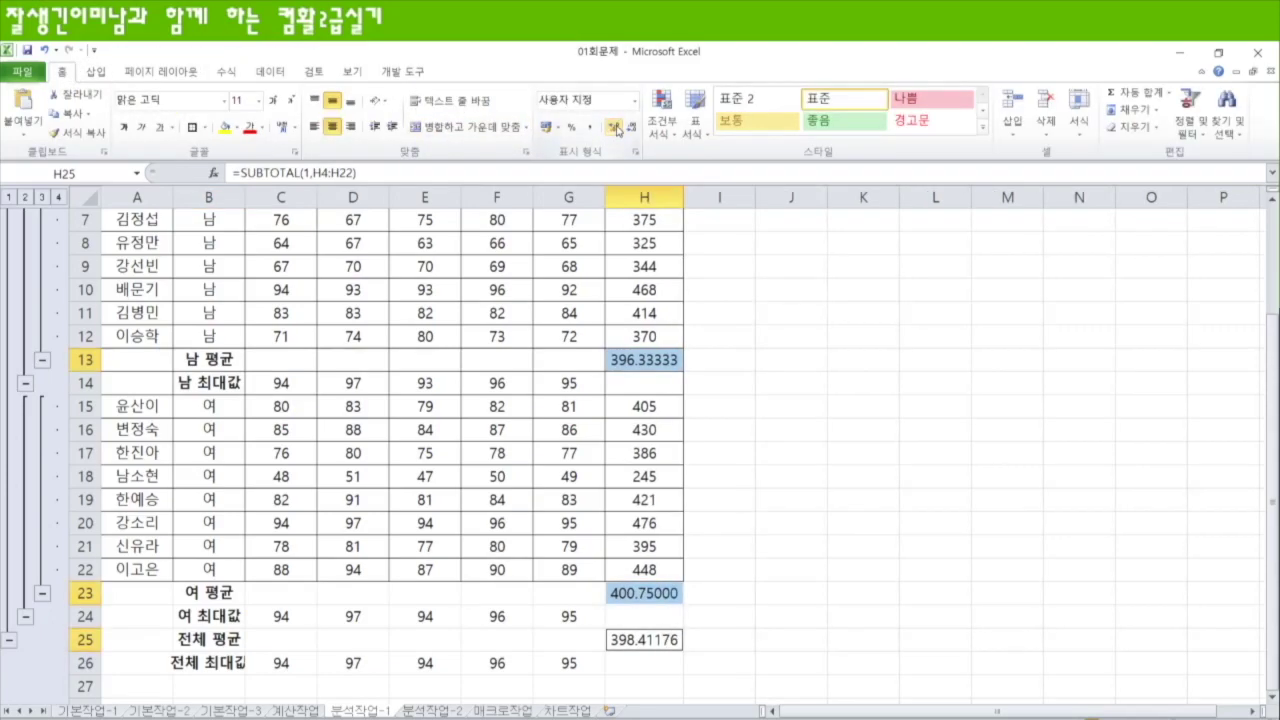
{"action": "left_click", "coordinate": [631, 128]}
{"action": "left_click", "coordinate": [631, 128]}
{"action": "left_click", "coordinate": [631, 128]}
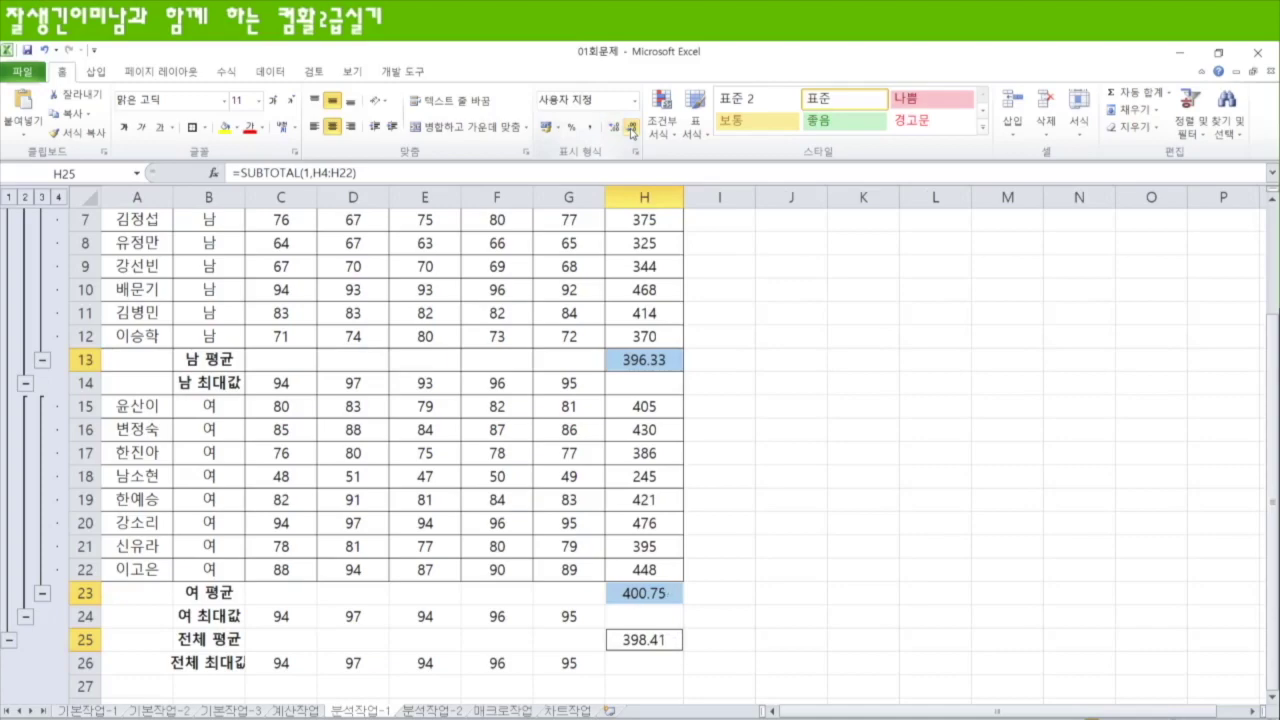
{"action": "left_click", "coordinate": [631, 128]}
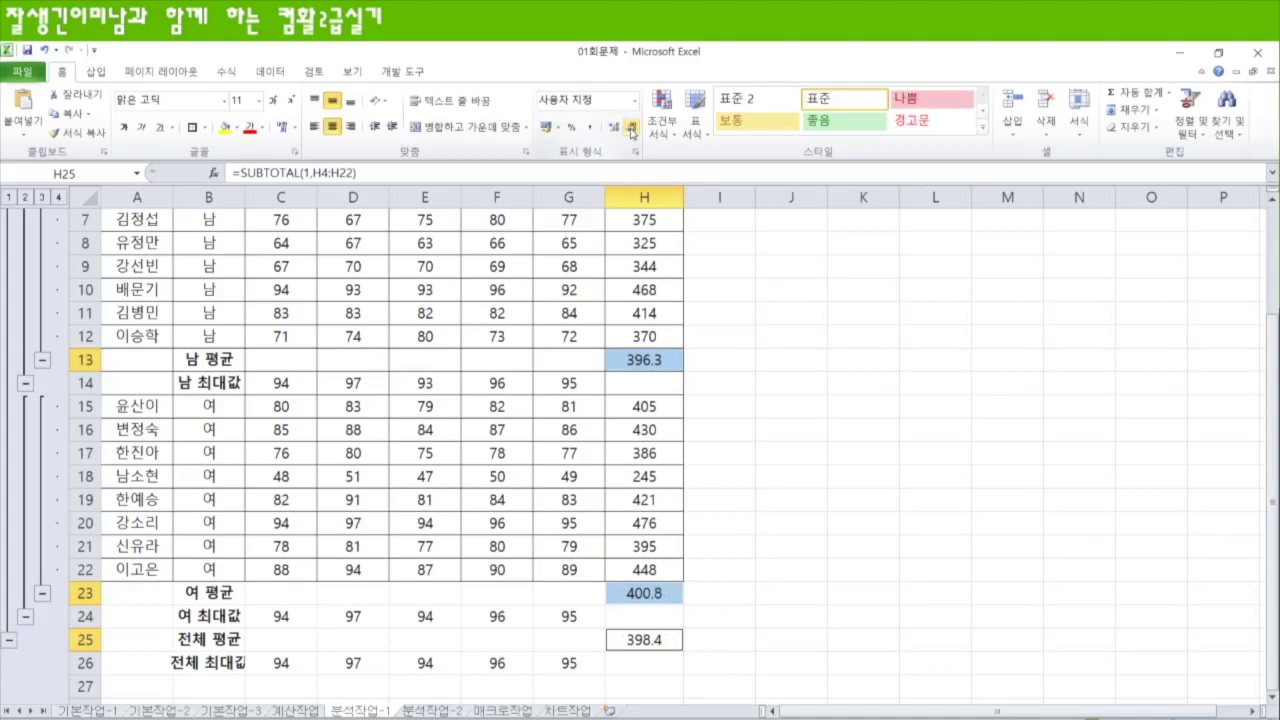
Review the nested 평균 and 최대값 subtotal rows for each 성별 group and the overall totals
{"action": "left_click", "coordinate": [785, 454]}
{"action": "scroll", "coordinate": [565, 519], "scroll_direction": "down", "scroll_amount": 2}
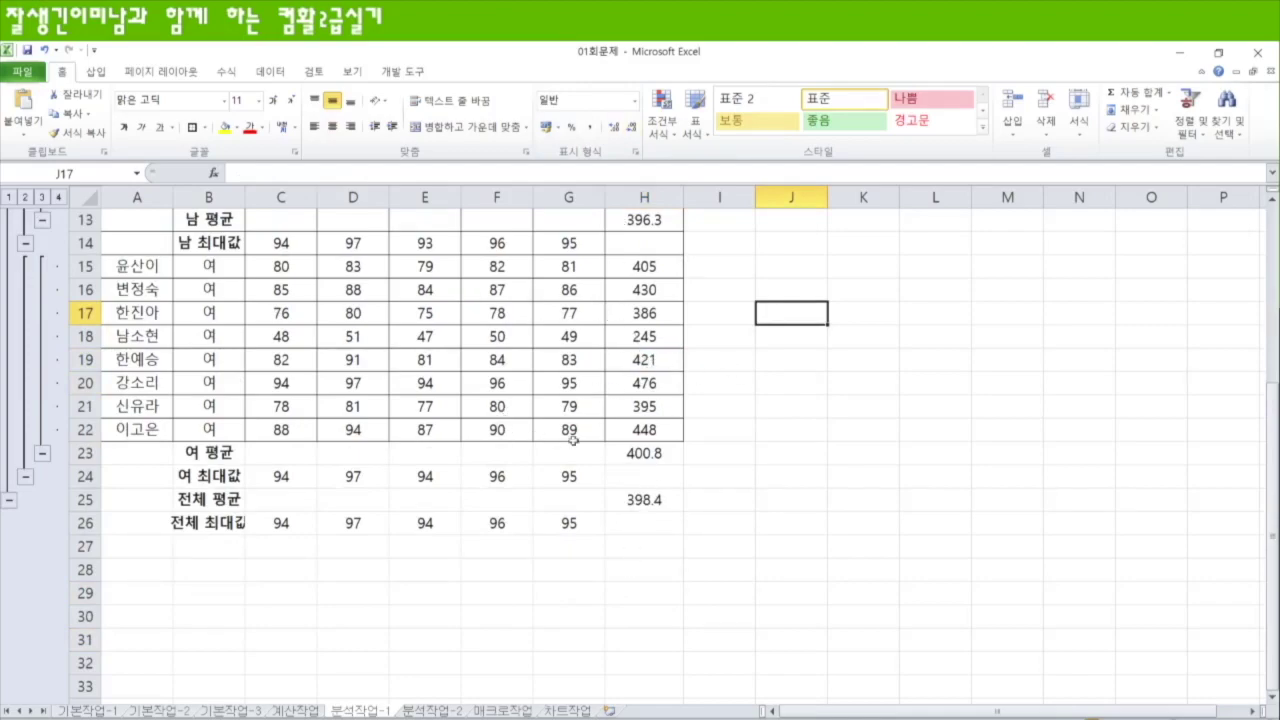
{"action": "scroll", "coordinate": [603, 503], "scroll_direction": "up", "scroll_amount": 4}
{"action": "scroll", "coordinate": [603, 503], "scroll_direction": "down", "scroll_amount": 1}
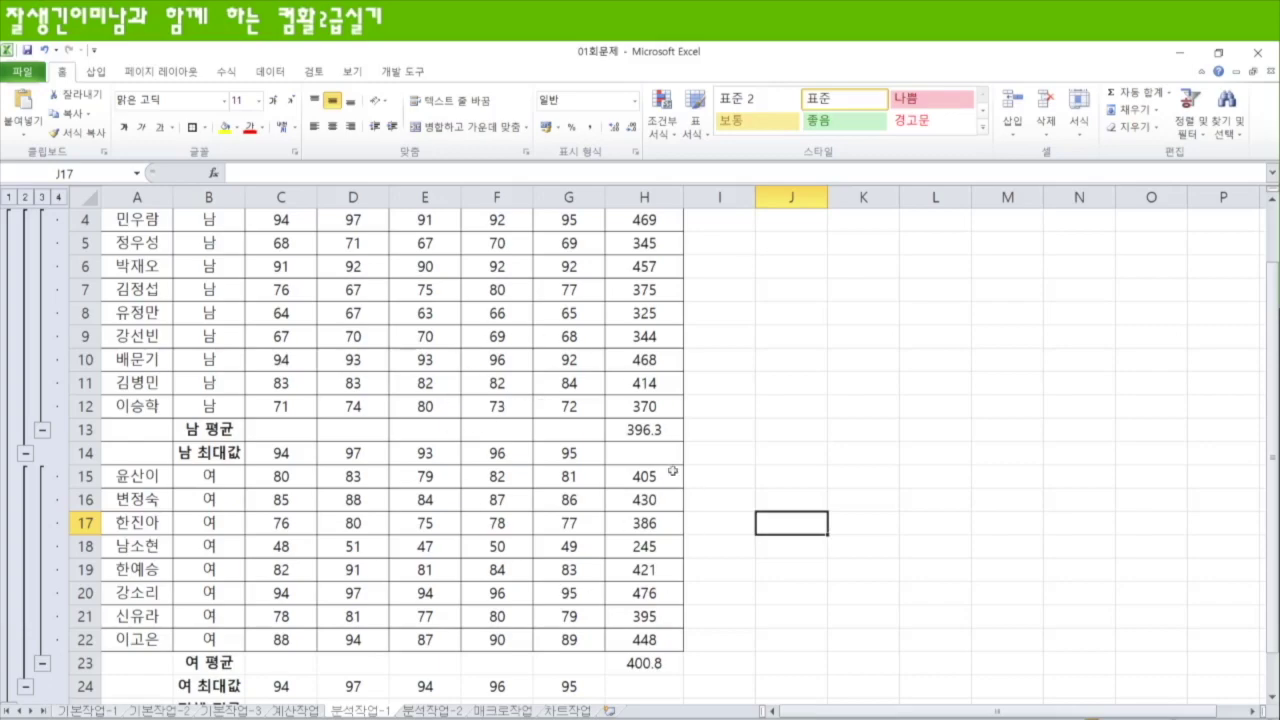
{"action": "scroll", "coordinate": [357, 486], "scroll_direction": "up", "scroll_amount": 1}
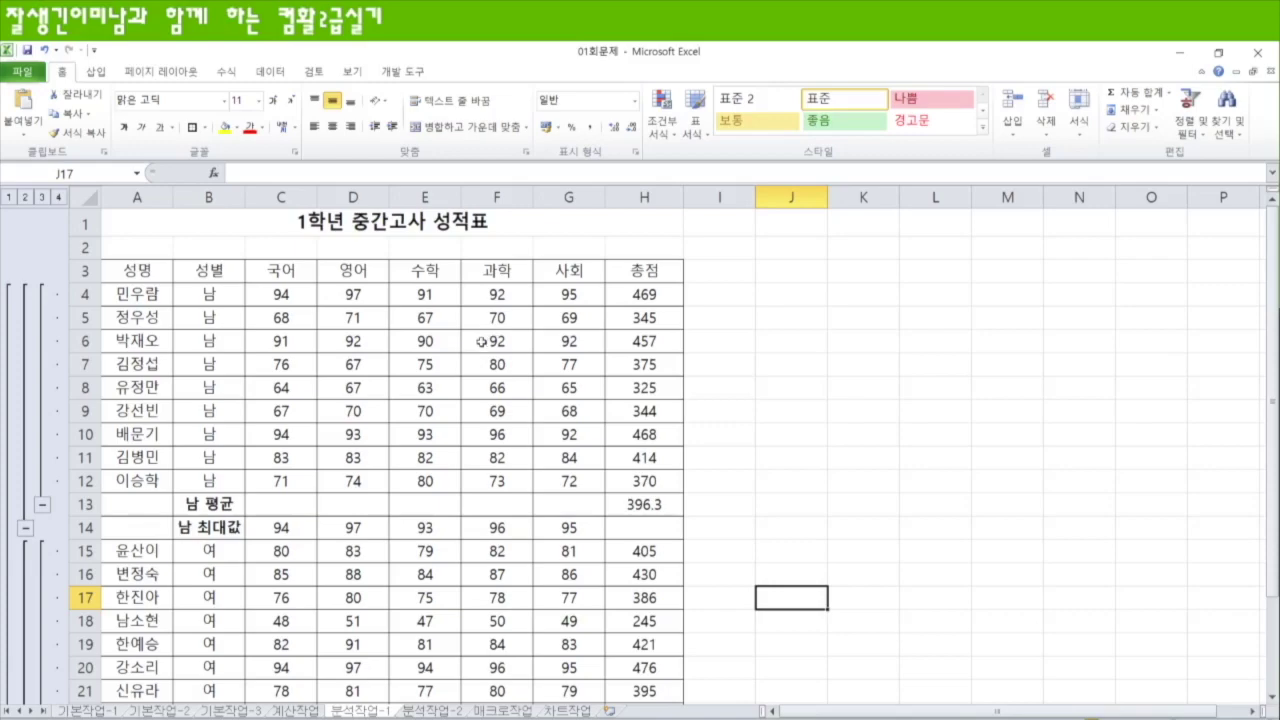
{"action": "scroll", "coordinate": [448, 326], "scroll_direction": "down", "scroll_amount": 2}
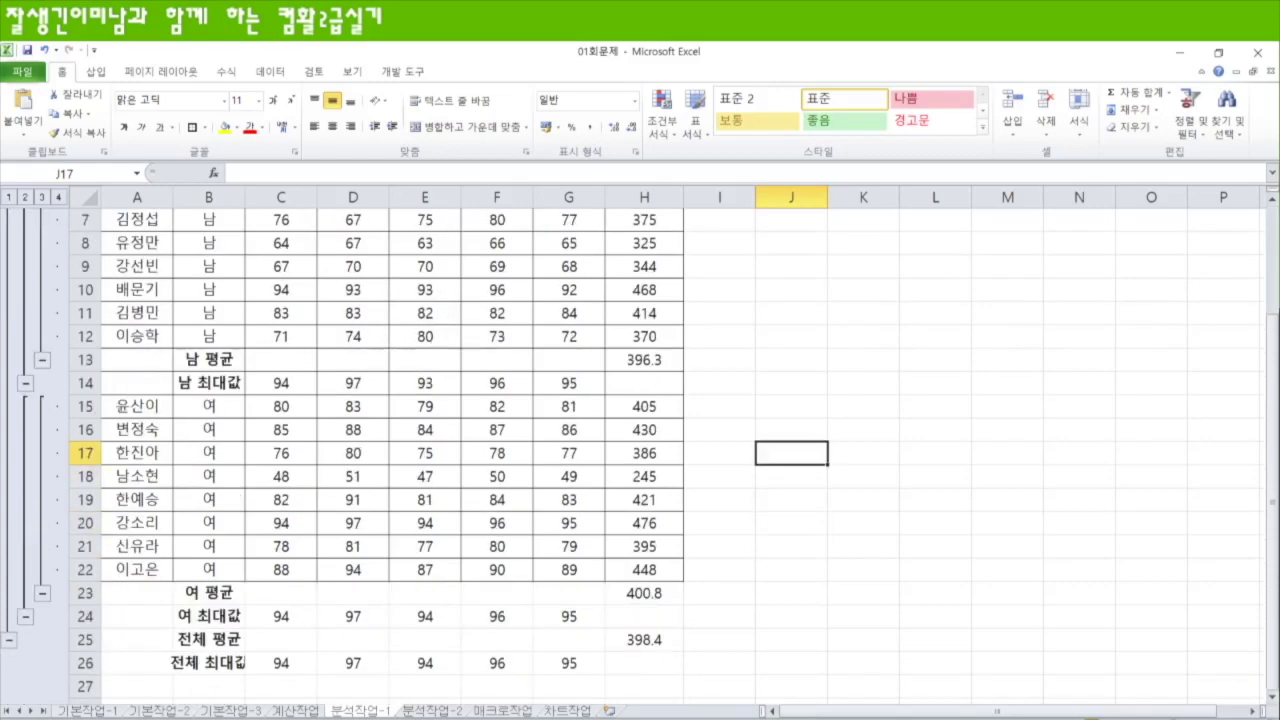
Fill the header row A3:F3 of the 상공백화점 임대 현황 table on the 분석작업-2 sheet with yellow
{"action": "left_click", "coordinate": [432, 710]}
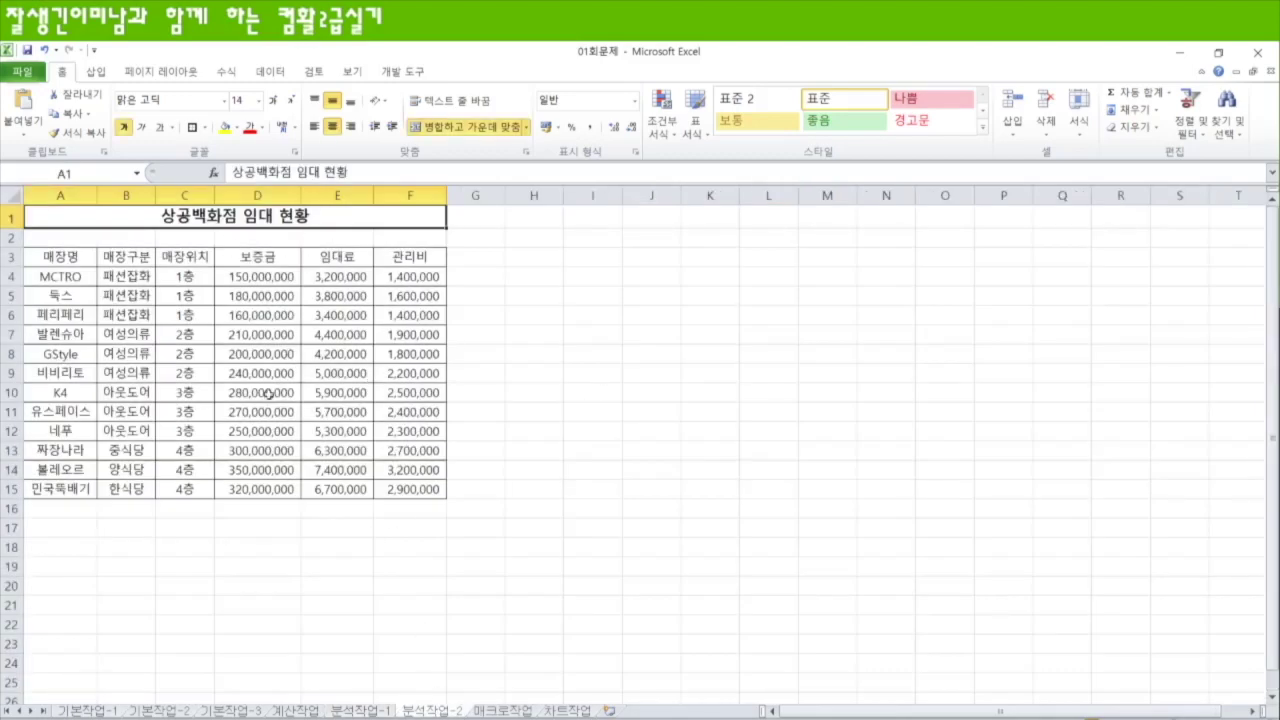
{"action": "left_click", "coordinate": [1253, 719]}
{"action": "left_click", "coordinate": [1253, 719]}
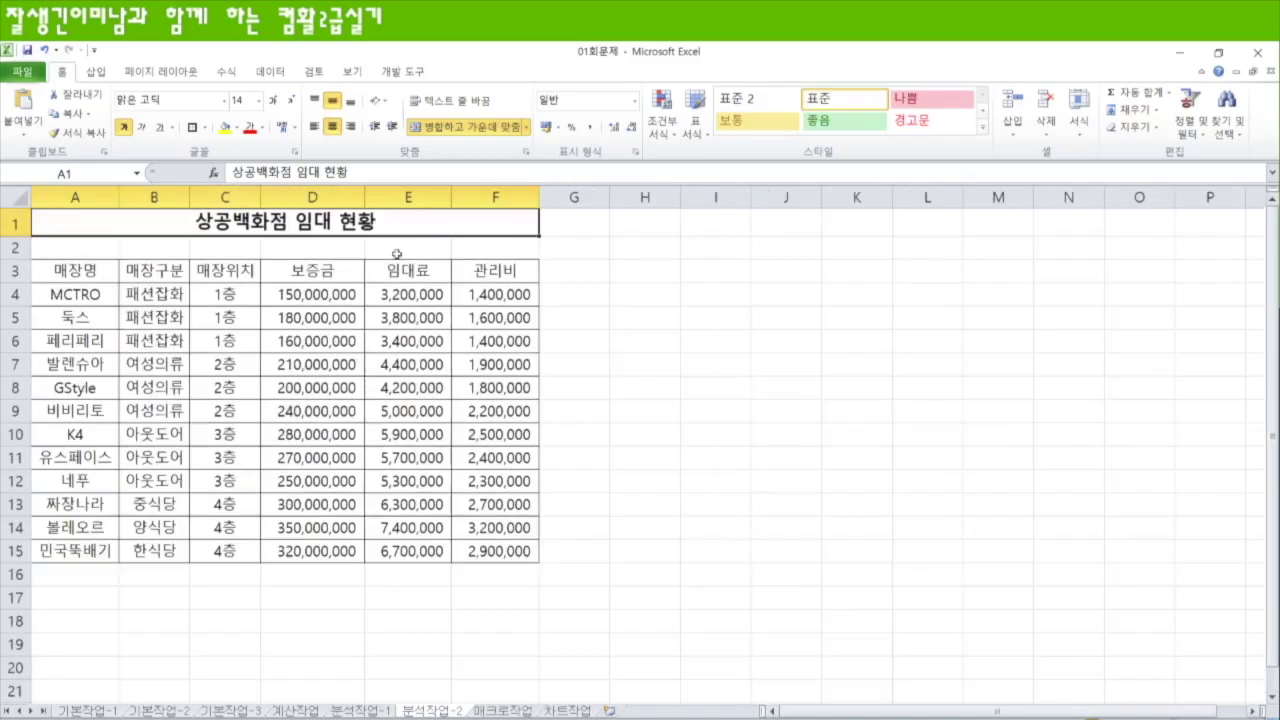
{"action": "left_click_drag", "start_coordinate": [75, 270], "coordinate": [500, 278]}
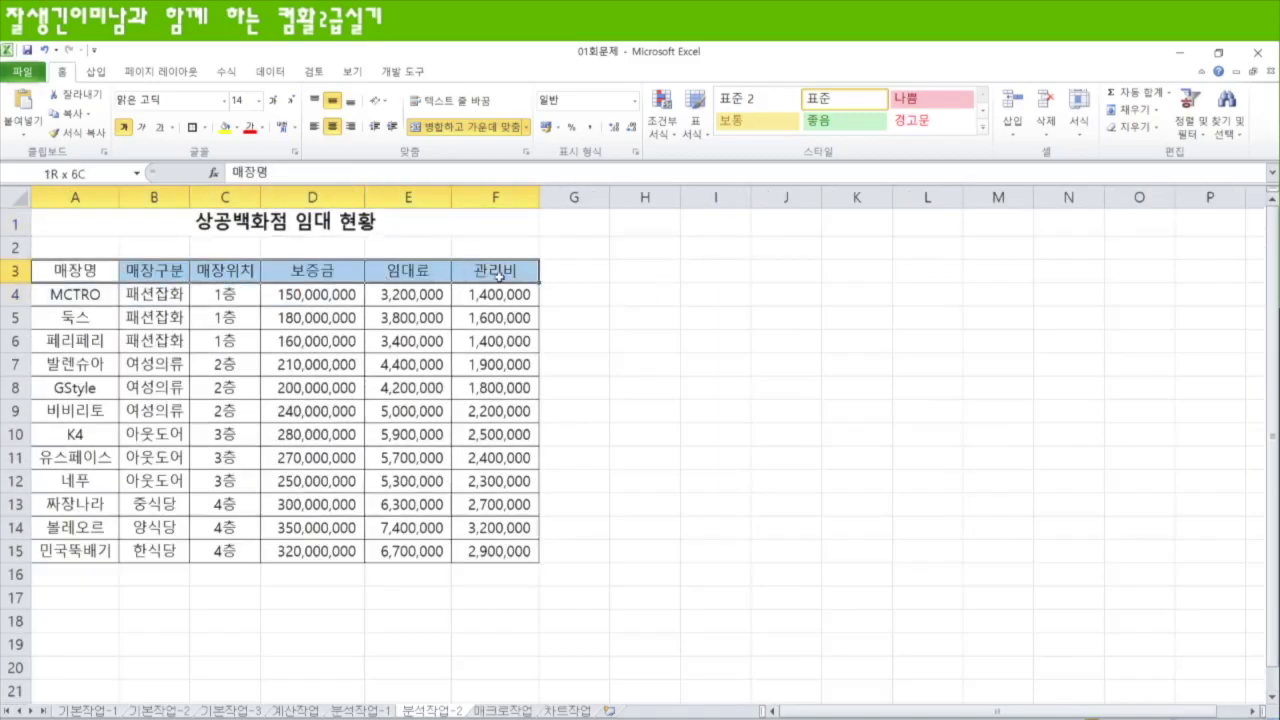
{"action": "left_click", "coordinate": [224, 128]}
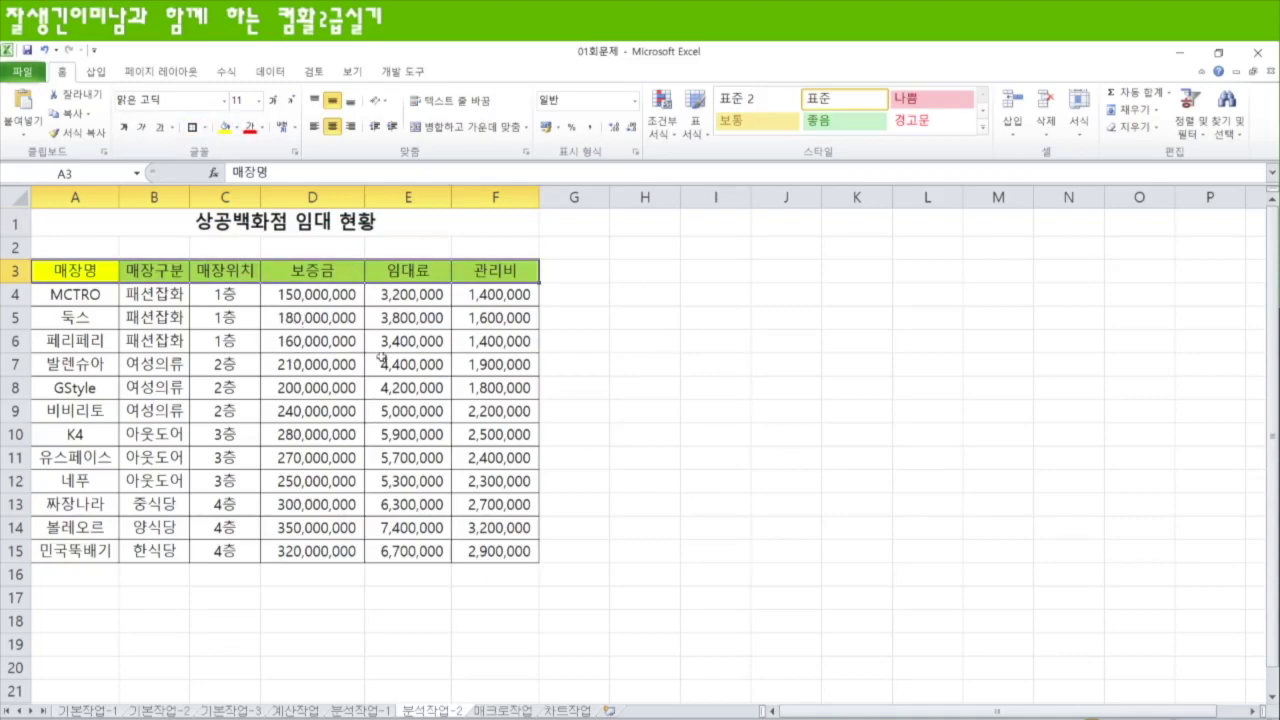
Create a pivot table from A3:F15, placed in the existing worksheet at cell A21 of 분석작업-2
{"action": "left_click_drag", "start_coordinate": [62, 274], "coordinate": [502, 552]}
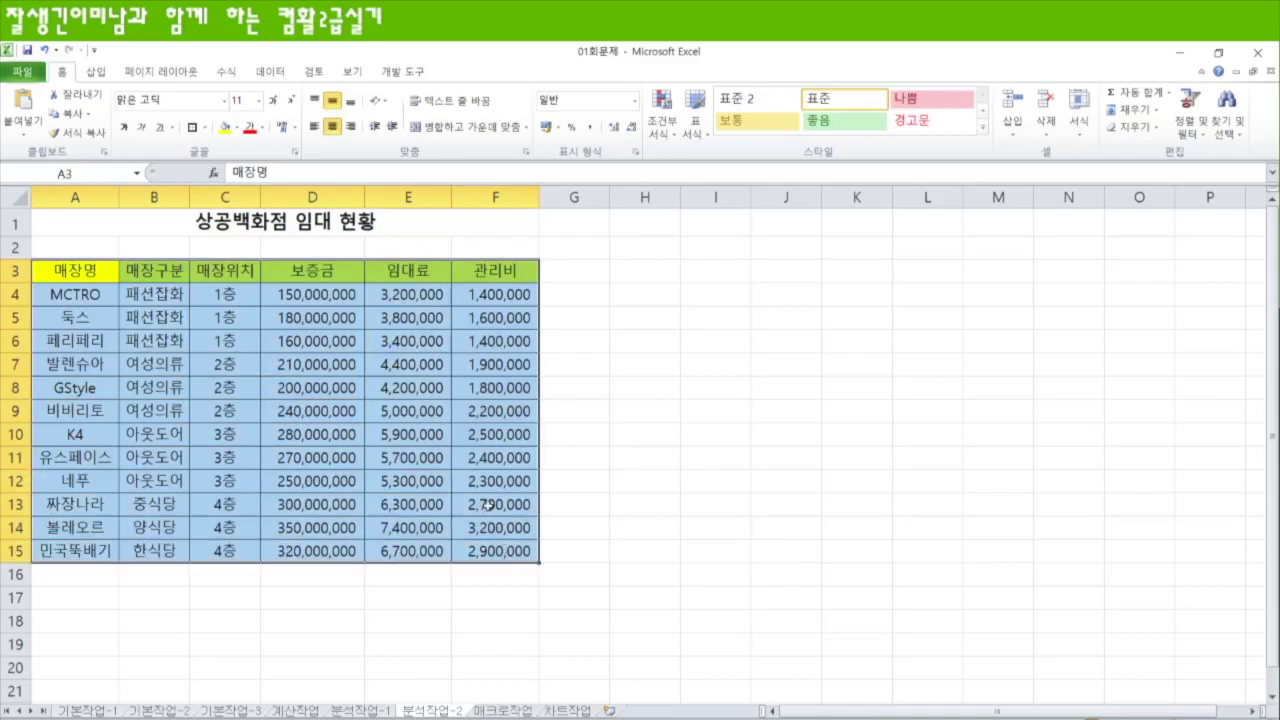
{"action": "left_click", "coordinate": [95, 71]}
{"action": "left_click", "coordinate": [22, 130]}
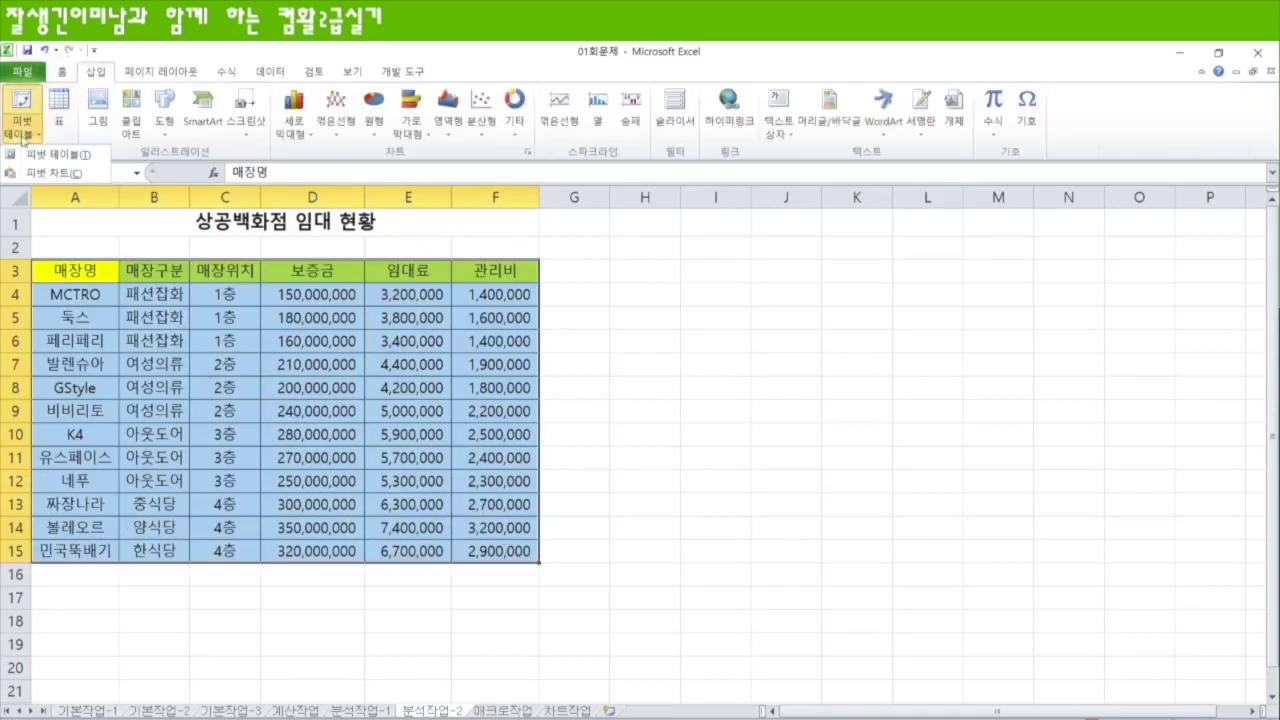
{"action": "left_click", "coordinate": [62, 155]}
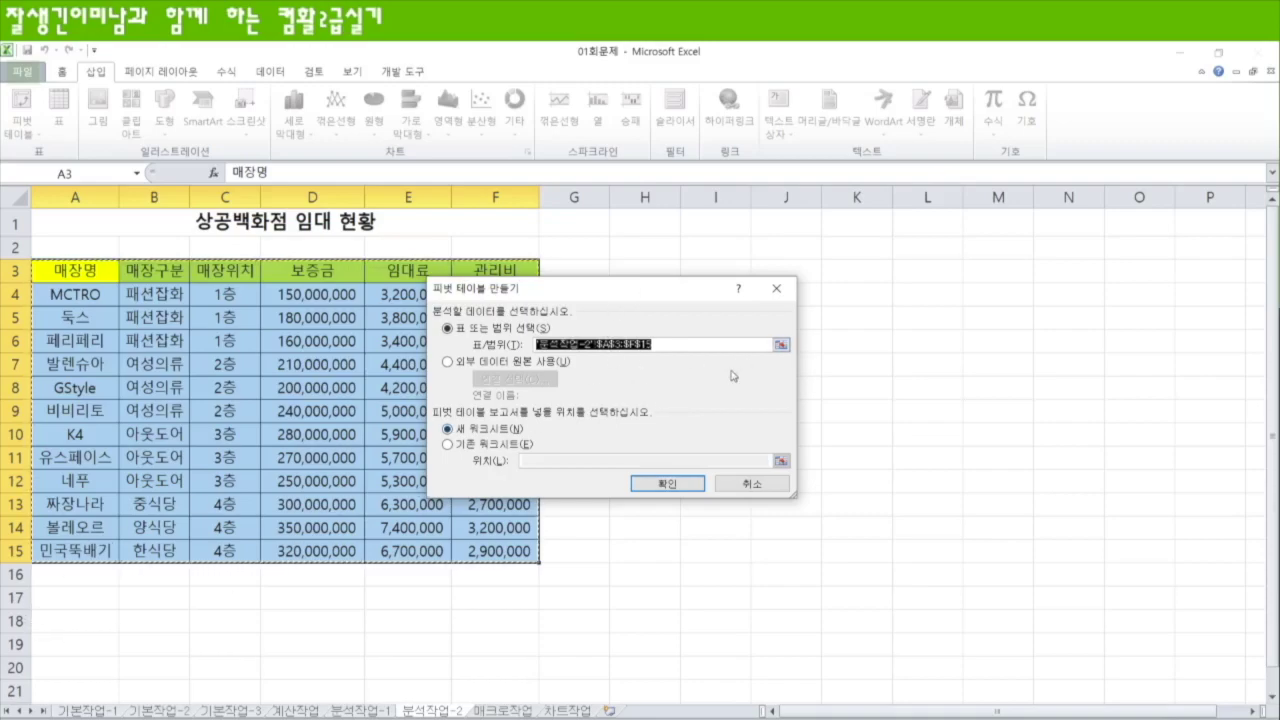
{"action": "left_click", "coordinate": [447, 444]}
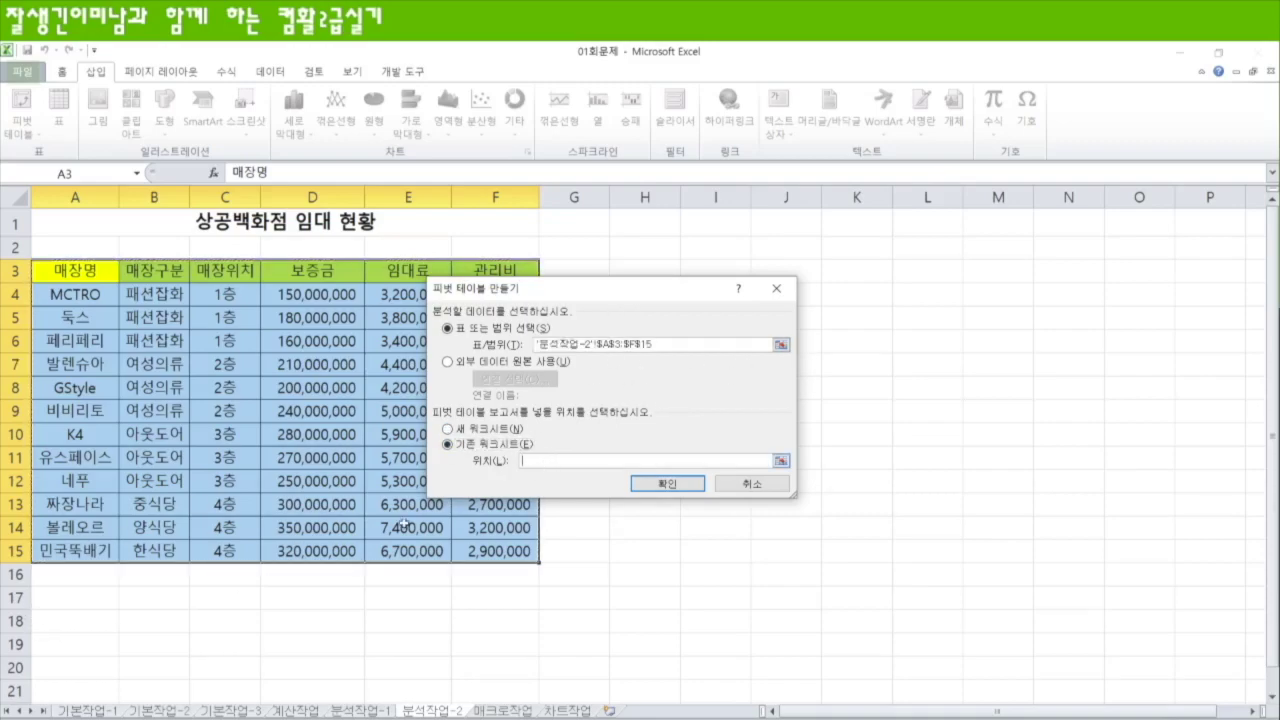
{"action": "scroll", "coordinate": [168, 612], "scroll_direction": "down", "scroll_amount": 2}
{"action": "left_click", "coordinate": [63, 545]}
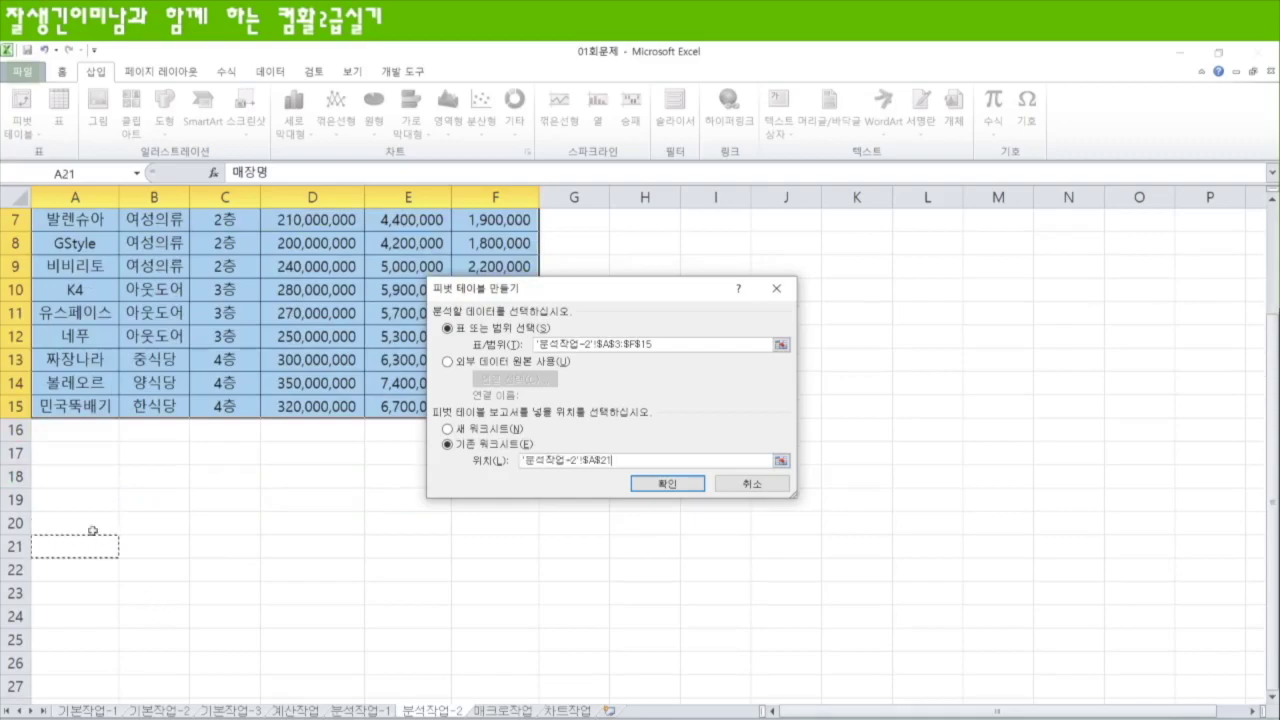
{"action": "left_click", "coordinate": [666, 484]}
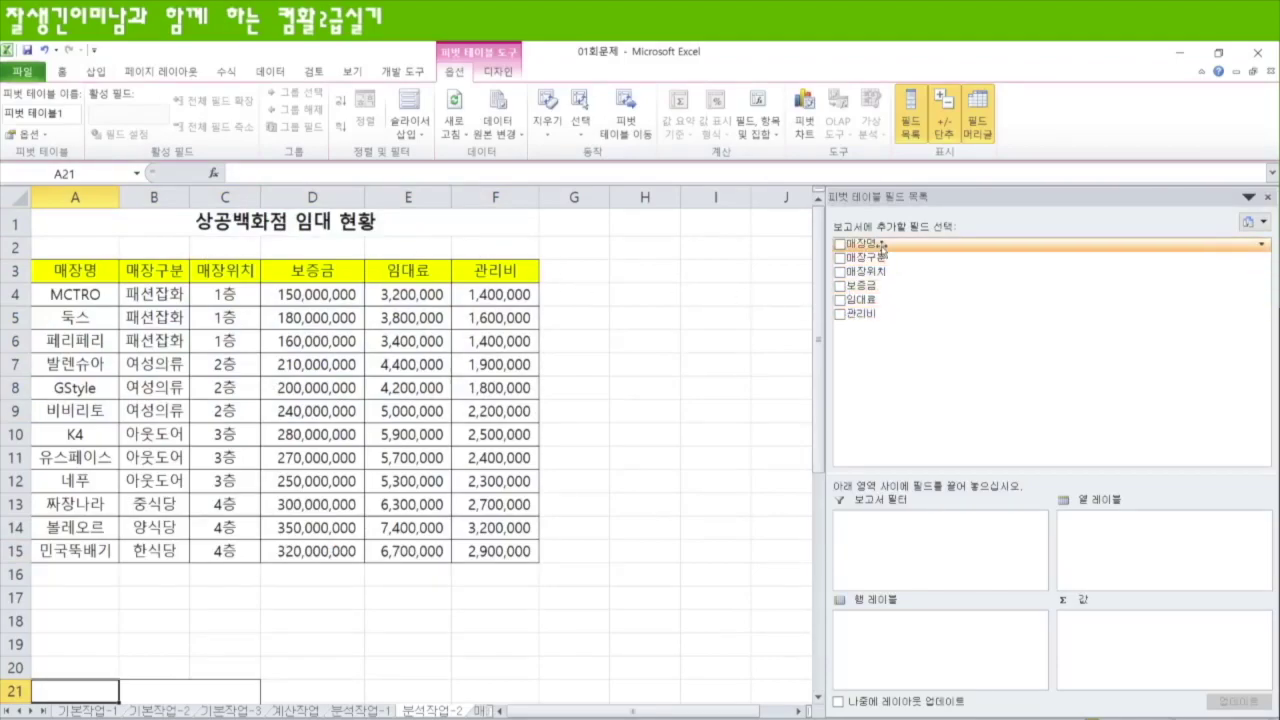
Try the 매장위치 field as the pivot table's row labels, column labels and values
{"action": "scroll", "coordinate": [463, 497], "scroll_direction": "down", "scroll_amount": 5}
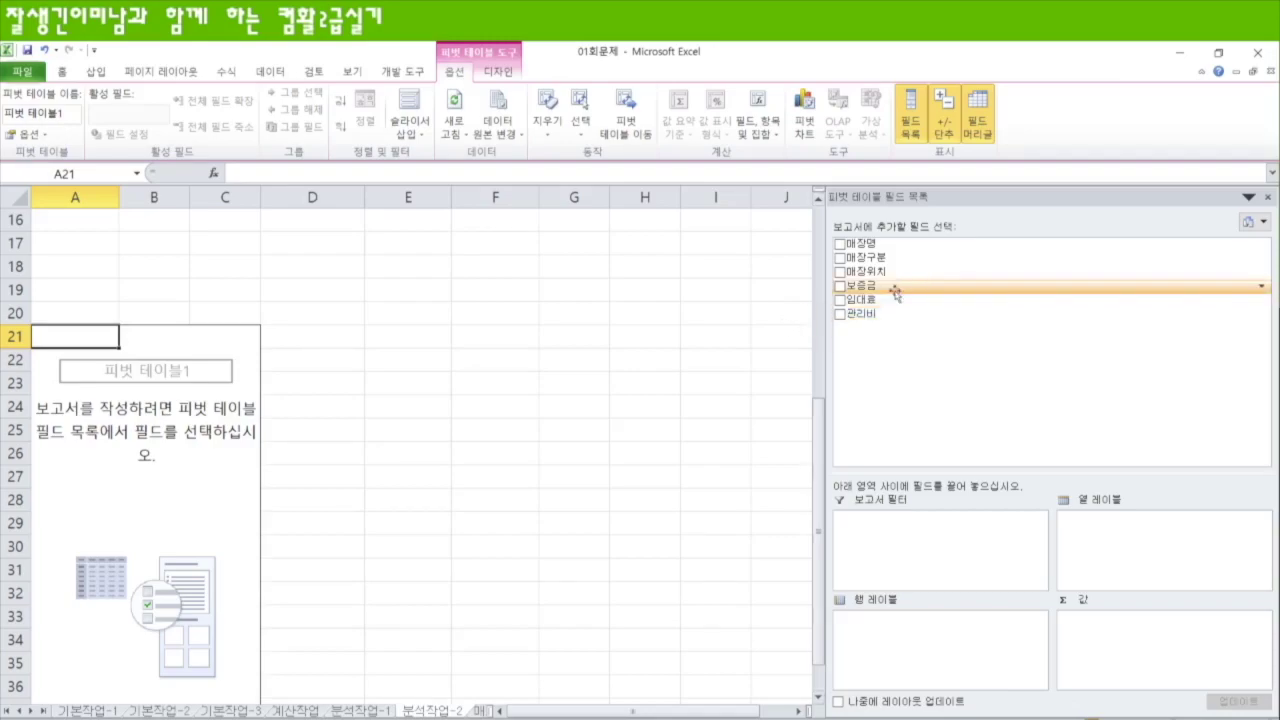
{"action": "left_click_drag", "start_coordinate": [882, 276], "coordinate": [986, 638]}
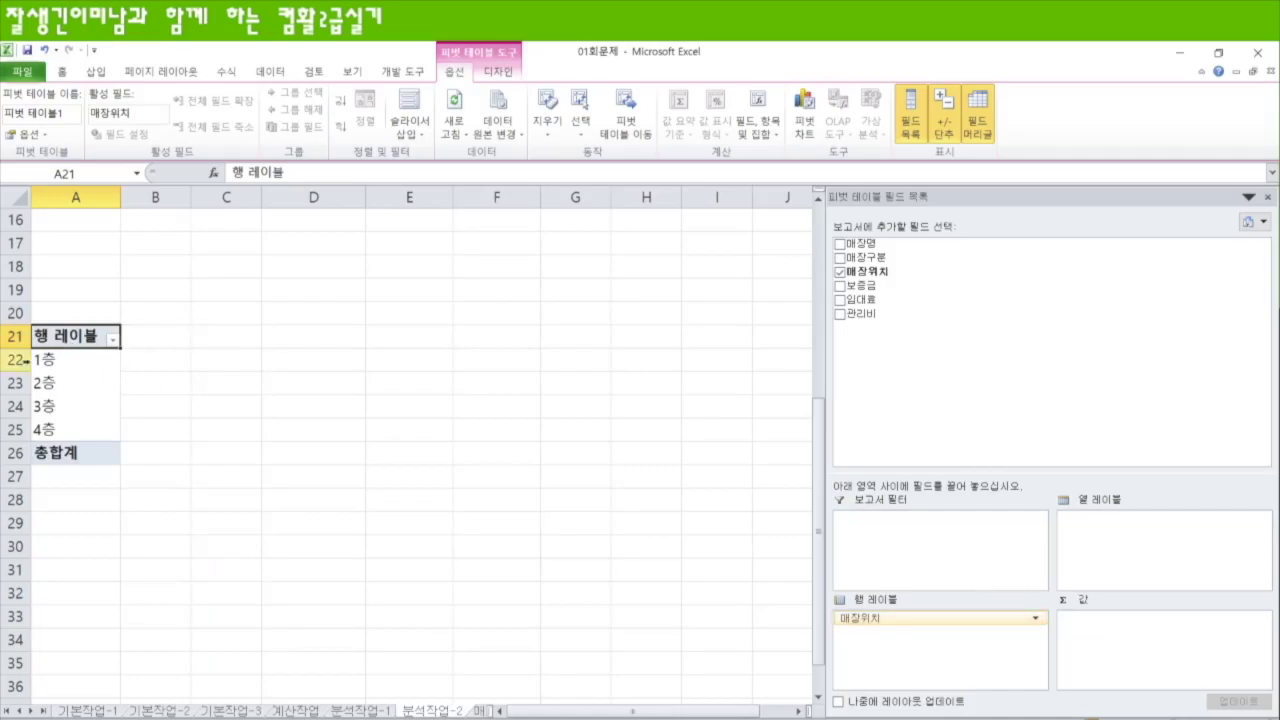
{"action": "left_click_drag", "start_coordinate": [912, 624], "coordinate": [1148, 573]}
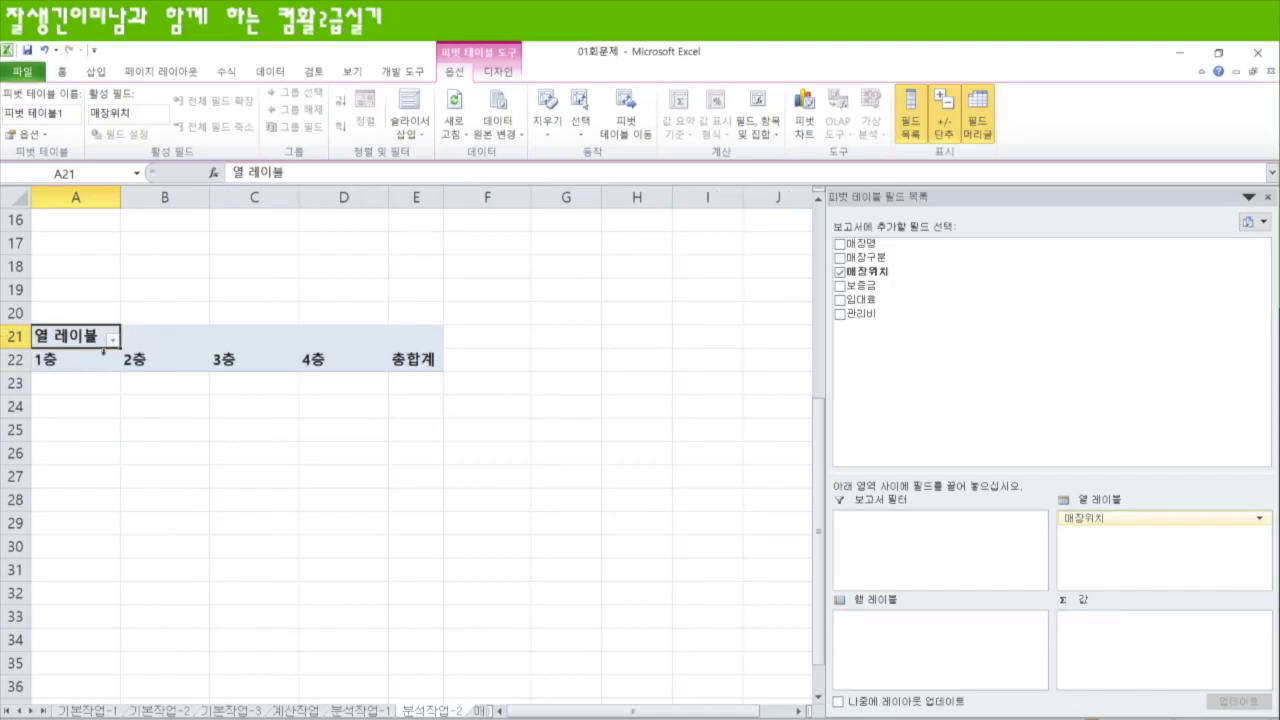
{"action": "left_click_drag", "start_coordinate": [1087, 514], "coordinate": [1164, 546]}
{"action": "left_click_drag", "start_coordinate": [1252, 519], "coordinate": [978, 637]}
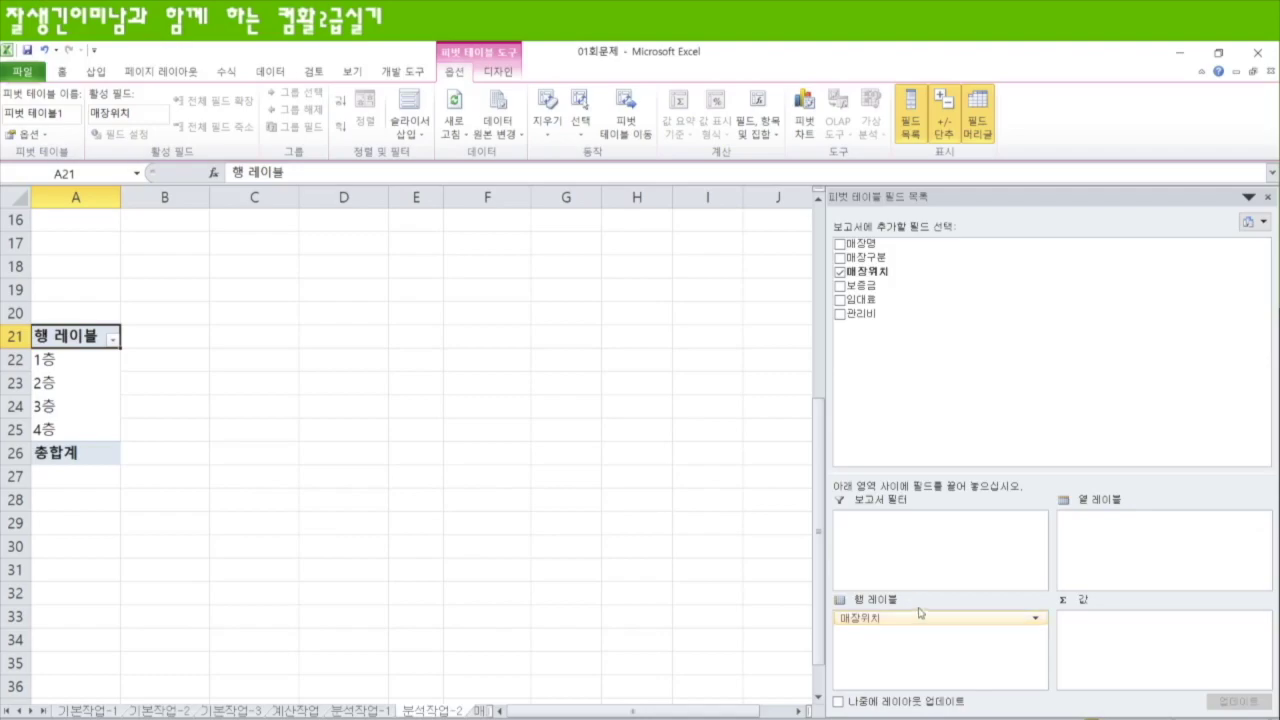
{"action": "left_click_drag", "start_coordinate": [905, 622], "coordinate": [1139, 666]}
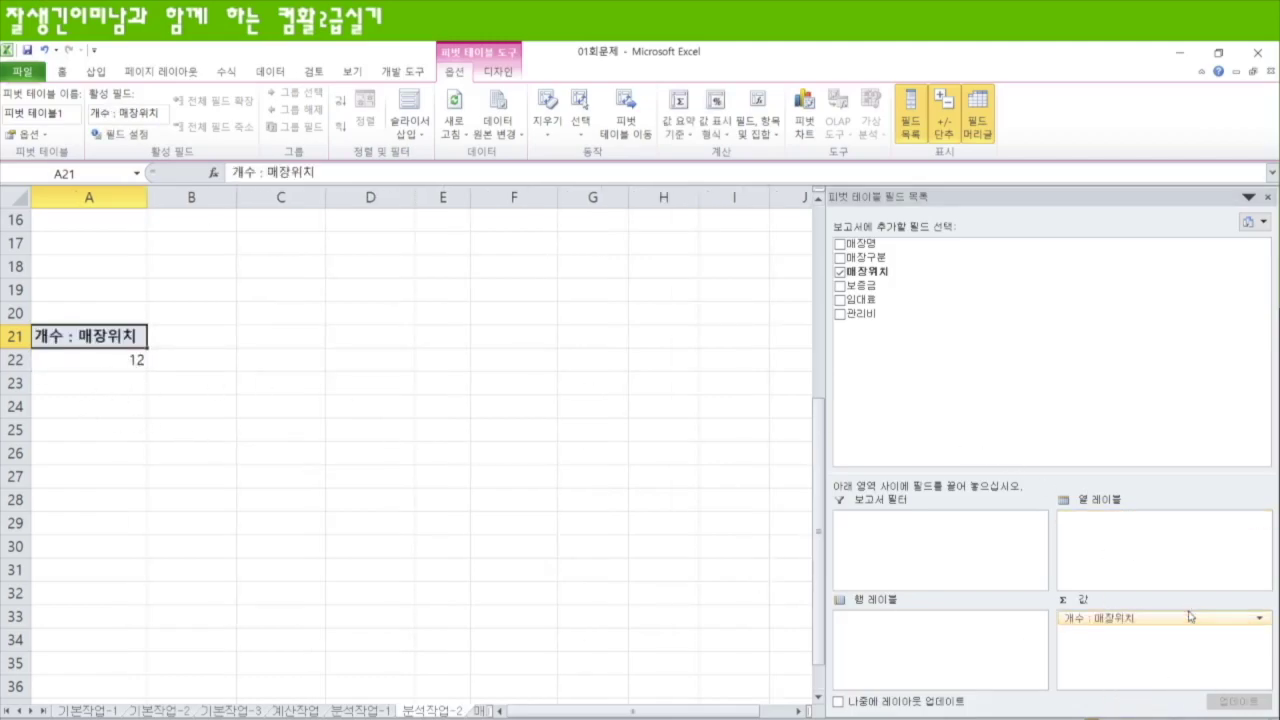
Use 매장위치 as the pivot table's report filter and 매장명 as its row labels
{"action": "left_click_drag", "start_coordinate": [1191, 621], "coordinate": [957, 566]}
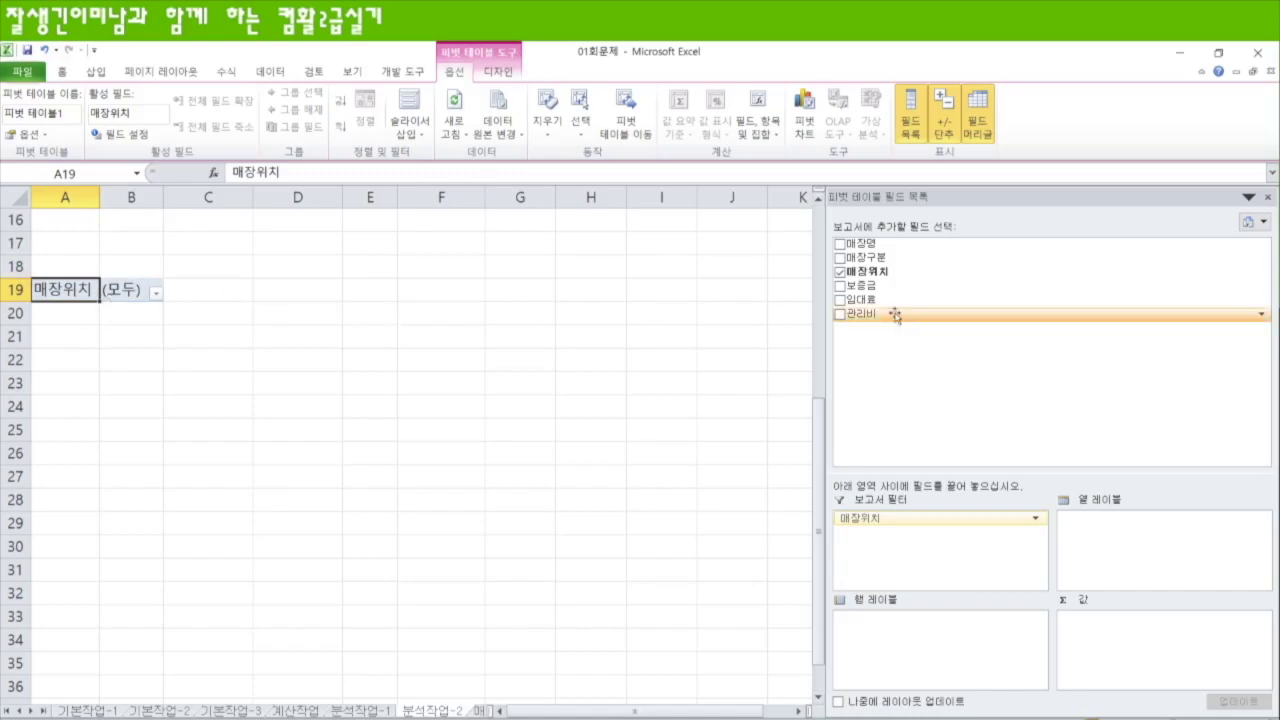
{"action": "left_click_drag", "start_coordinate": [879, 247], "coordinate": [1150, 566]}
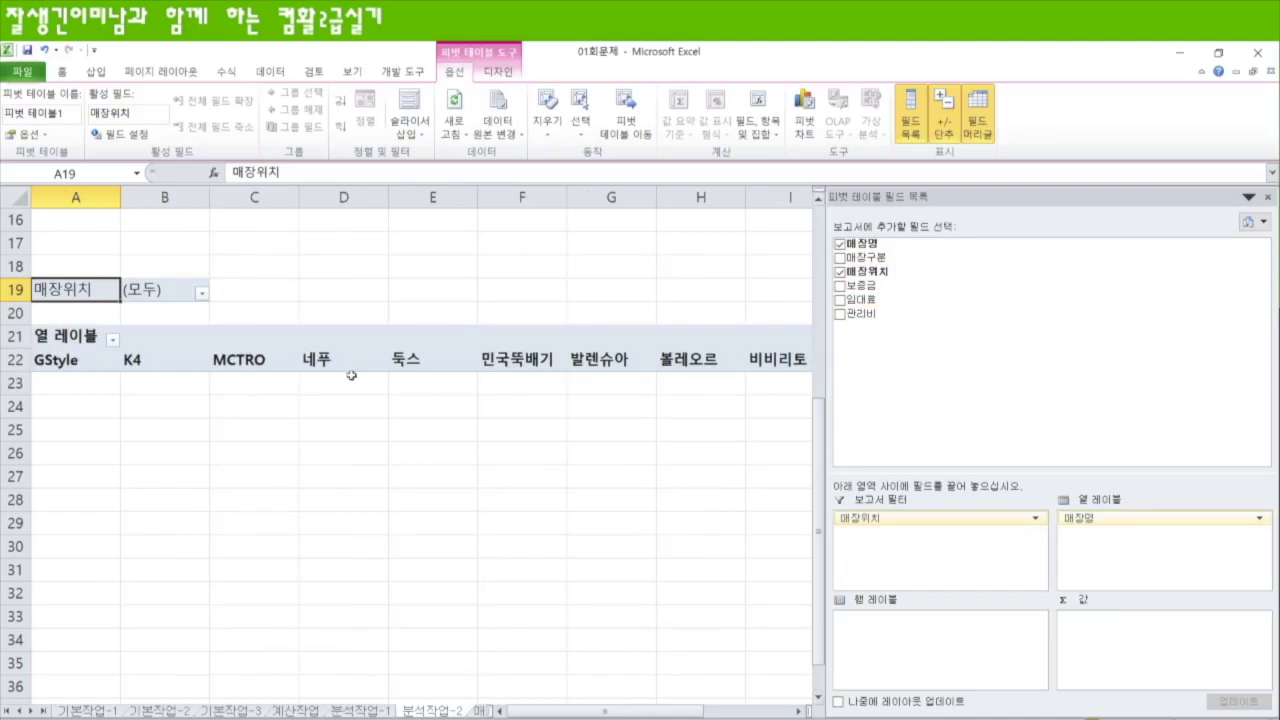
{"action": "left_click_drag", "start_coordinate": [1160, 520], "coordinate": [935, 646]}
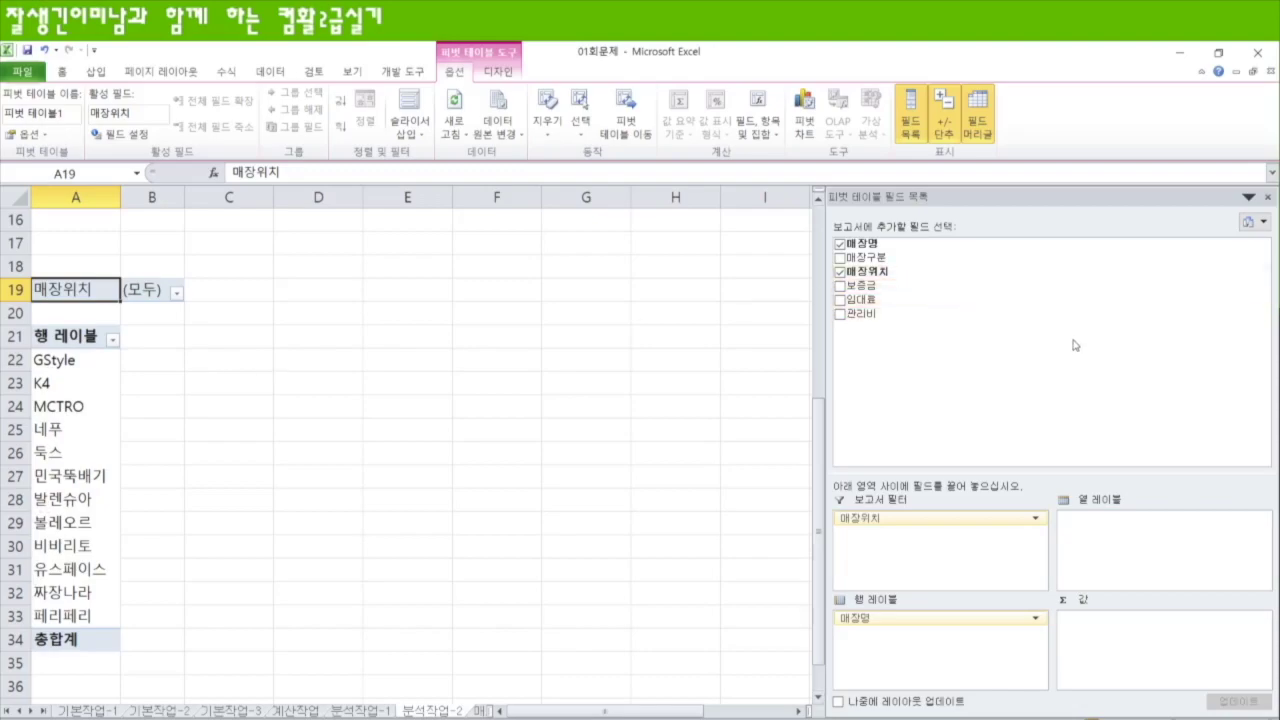
Set 매장구분 as the pivot table's column labels and add the sums of 임대료 and 관리비 as values
{"action": "left_click_drag", "start_coordinate": [868, 257], "coordinate": [955, 652]}
{"action": "left_click_drag", "start_coordinate": [885, 634], "coordinate": [1114, 549]}
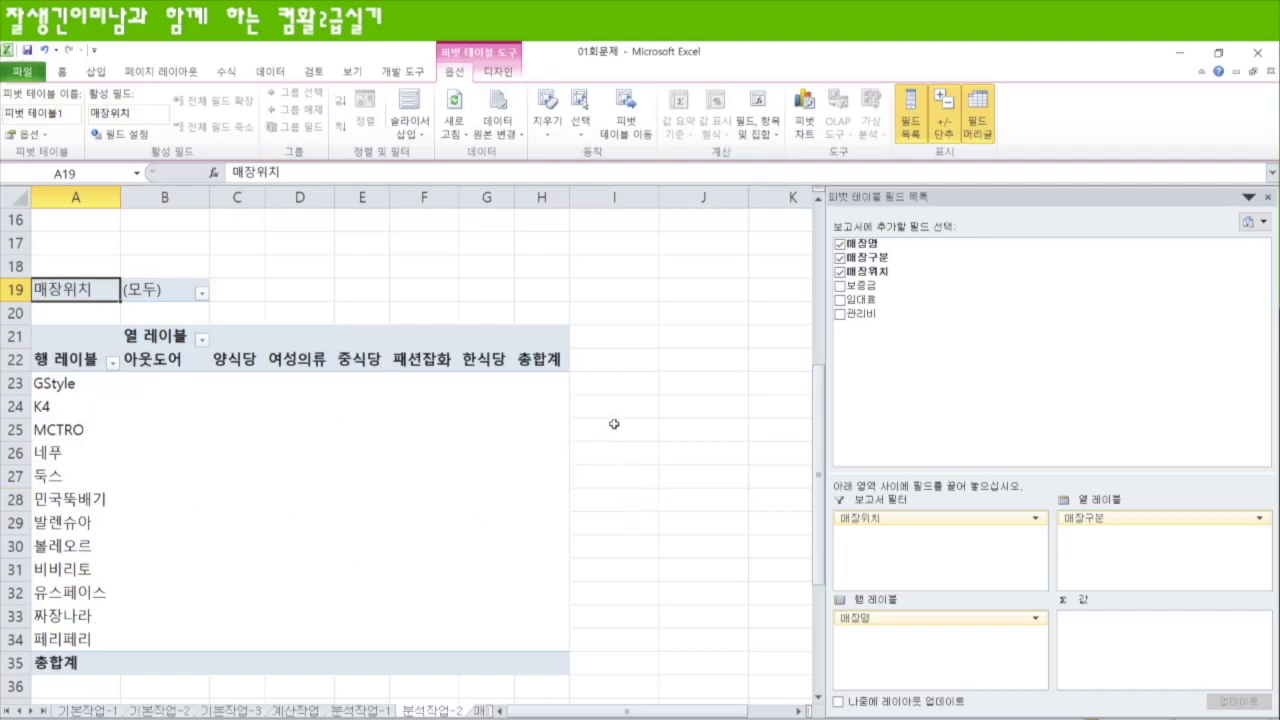
{"action": "left_click_drag", "start_coordinate": [860, 299], "coordinate": [1146, 632]}
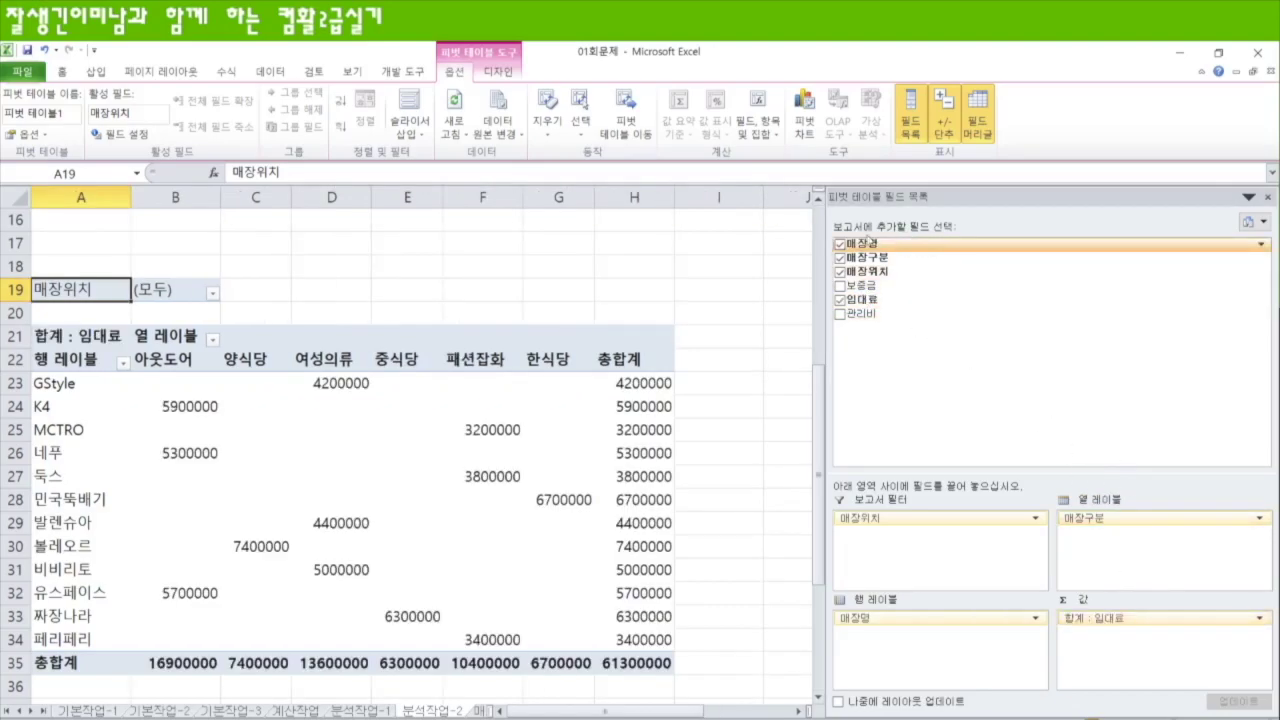
{"action": "left_click_drag", "start_coordinate": [872, 314], "coordinate": [1130, 657]}
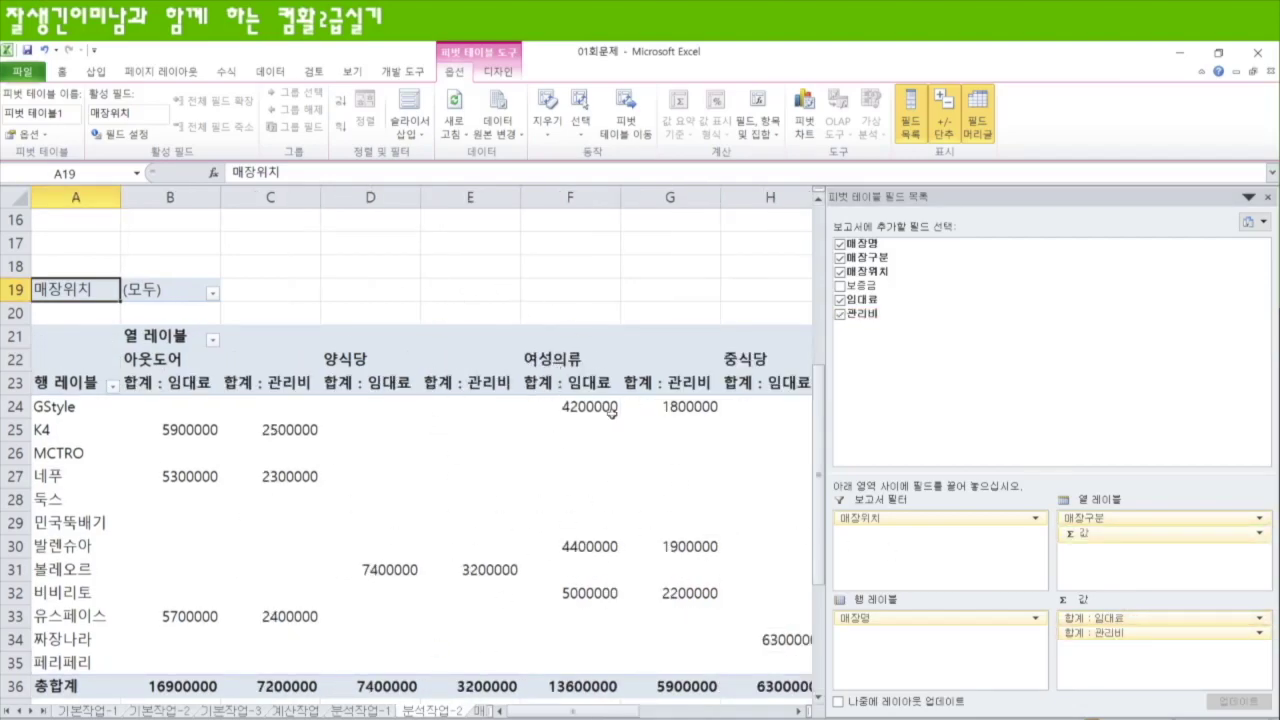
Change the pivot table's report layout so 매장명 and 매장구분 become its header labels, and filter 매장위치 to 1층
{"action": "mouse_move", "coordinate": [421, 427]}
{"action": "left_click", "coordinate": [499, 74]}
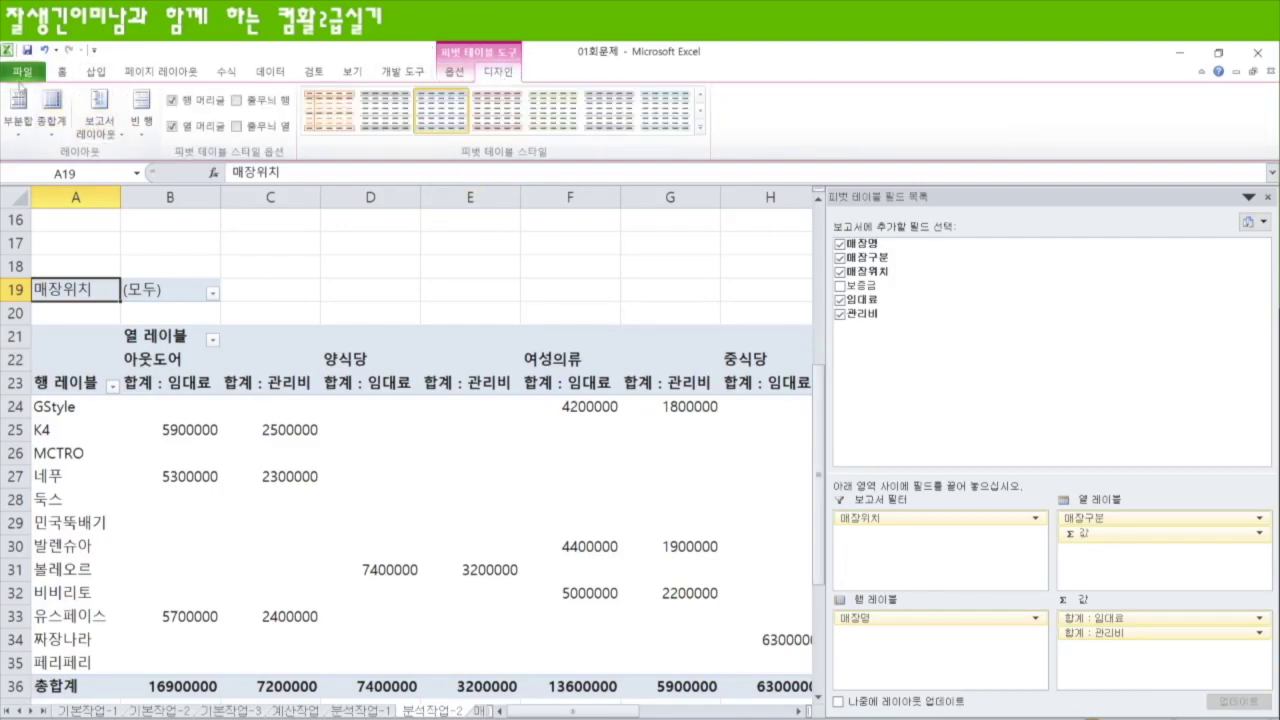
{"action": "left_click", "coordinate": [99, 112]}
{"action": "left_click", "coordinate": [88, 198]}
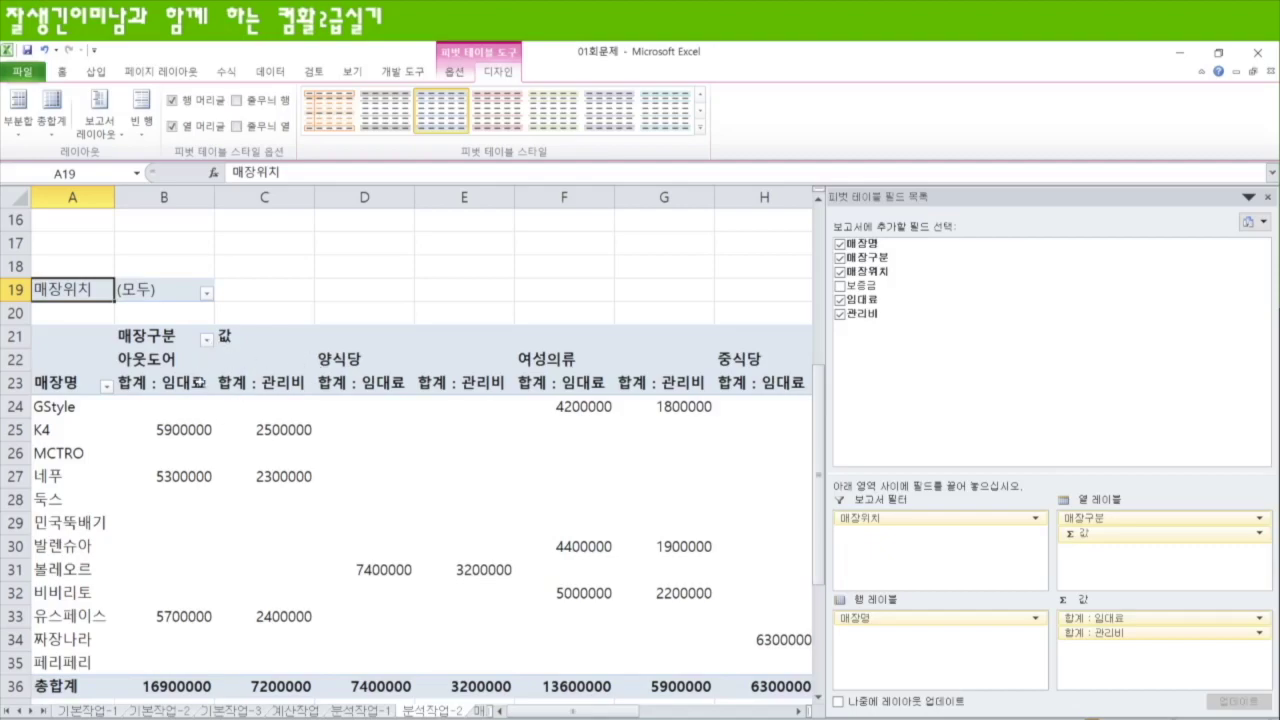
{"action": "left_click", "coordinate": [207, 292]}
{"action": "left_click", "coordinate": [42, 347]}
{"action": "left_click", "coordinate": [101, 478]}
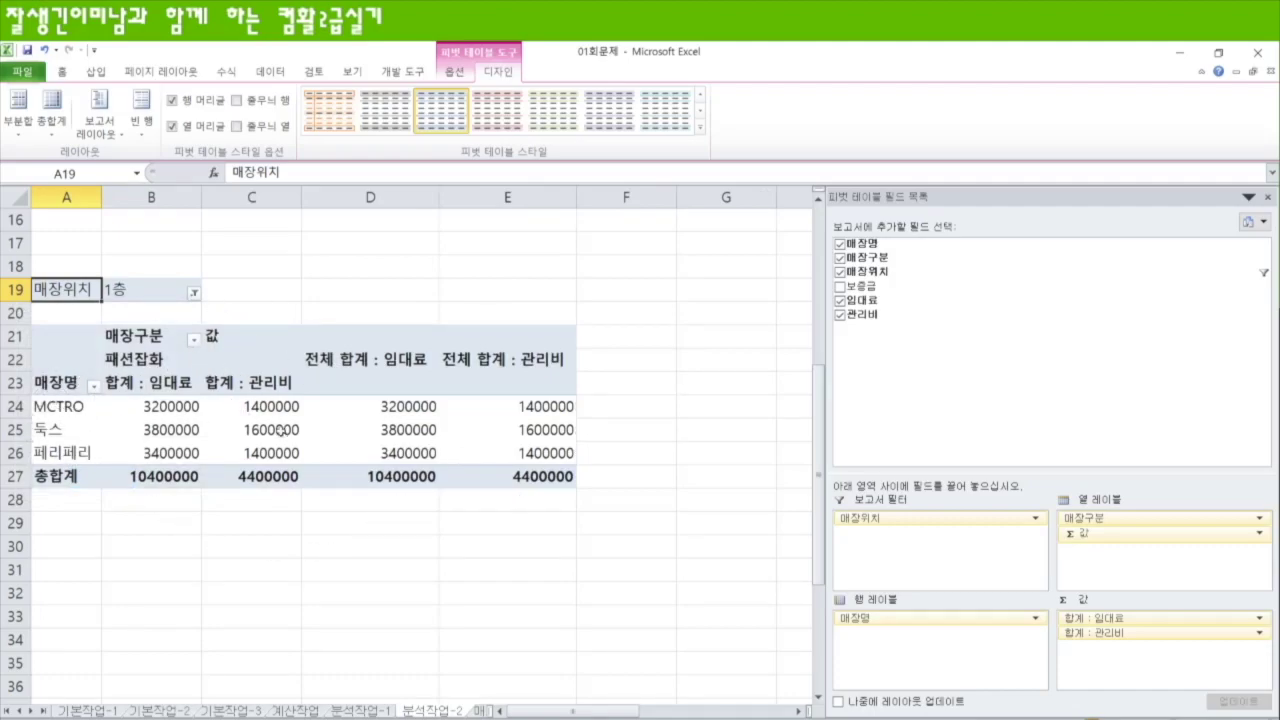
Apply the purple style 피벗 스타일 보통 12 to the pivot table
{"action": "mouse_move", "coordinate": [493, 470]}
{"action": "left_click", "coordinate": [699, 131]}
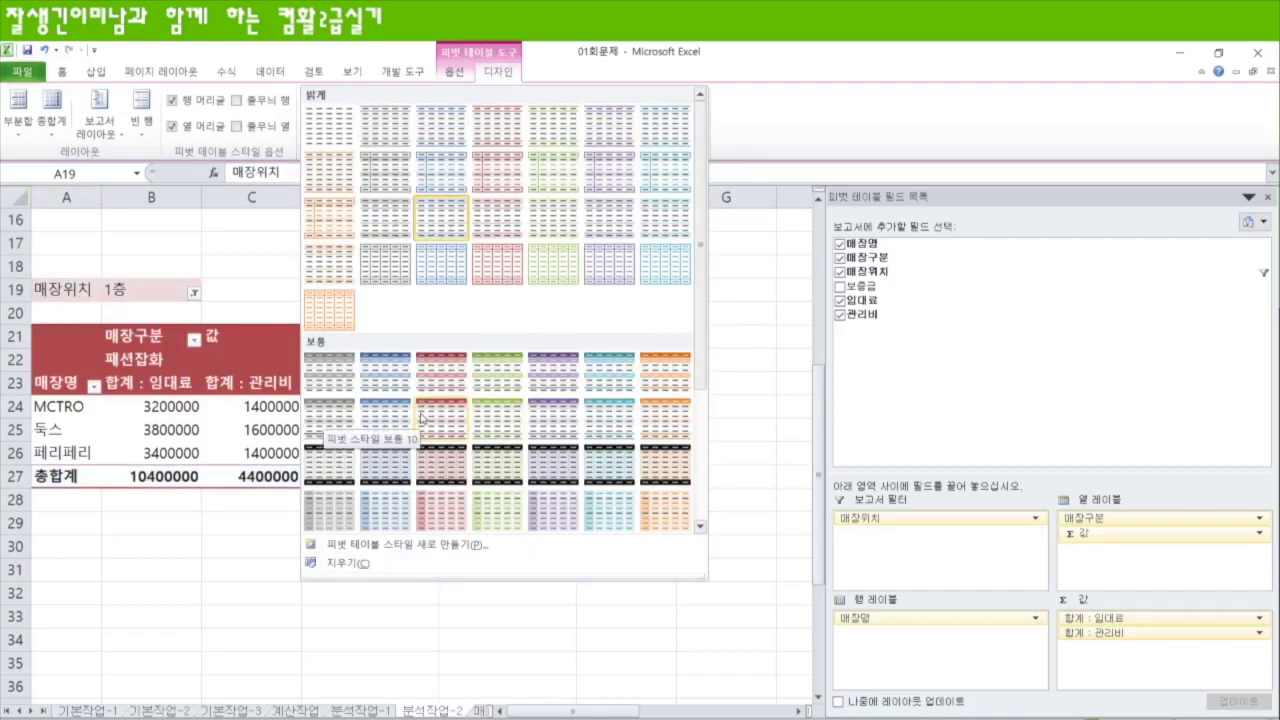
{"action": "left_click", "coordinate": [562, 420]}
{"action": "left_click", "coordinate": [538, 574]}
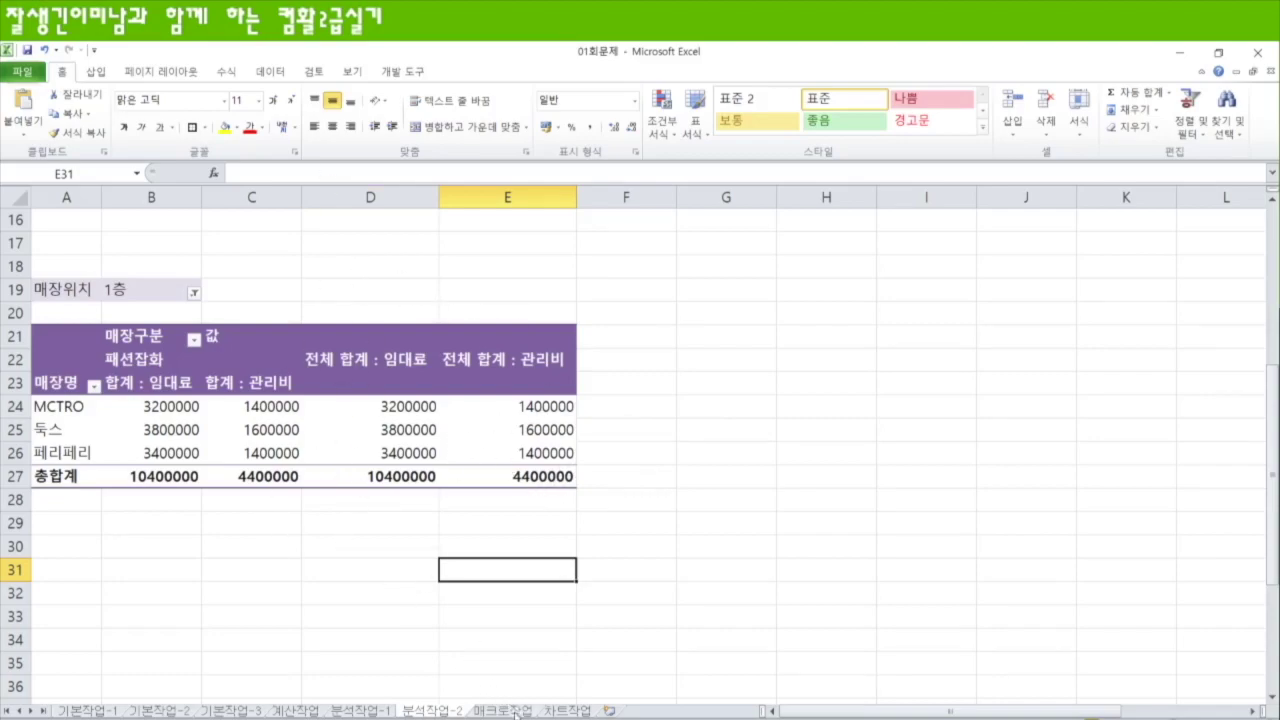
Open the 매크로작업 sheet and deselect its title by selecting cell G3
{"action": "key", "text": "alt+Tab"}
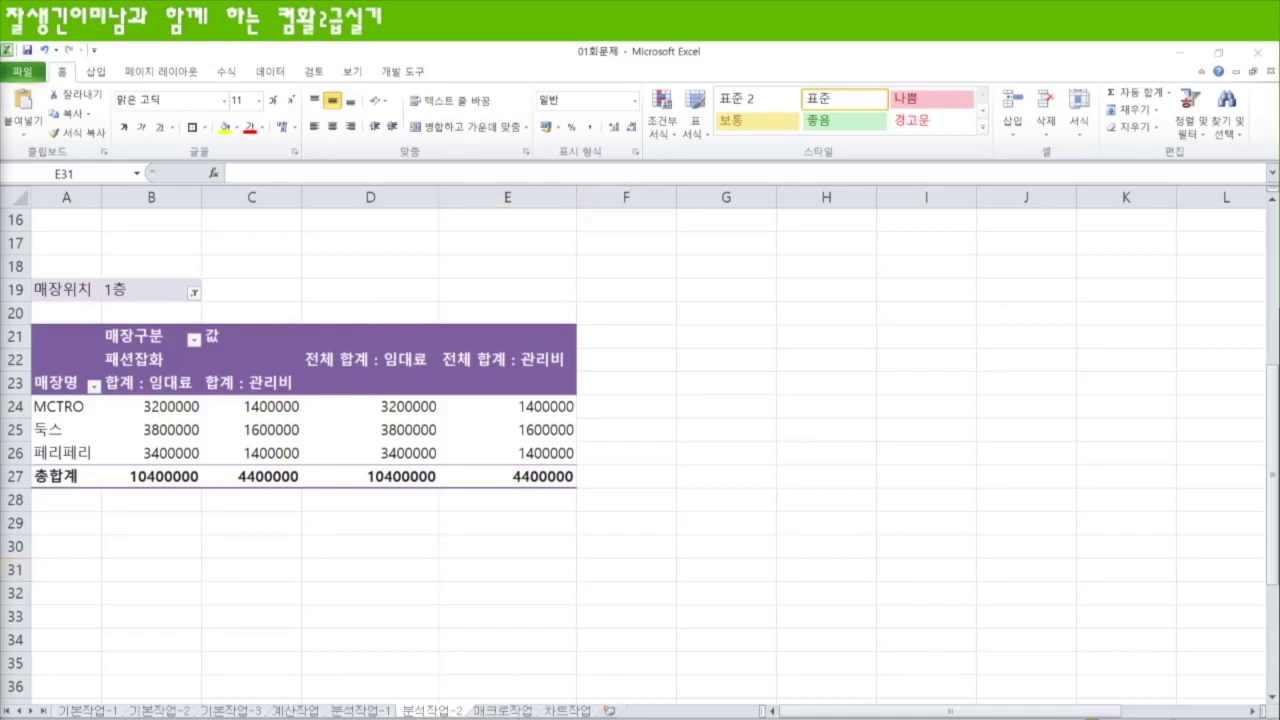
{"action": "left_click", "coordinate": [503, 711]}
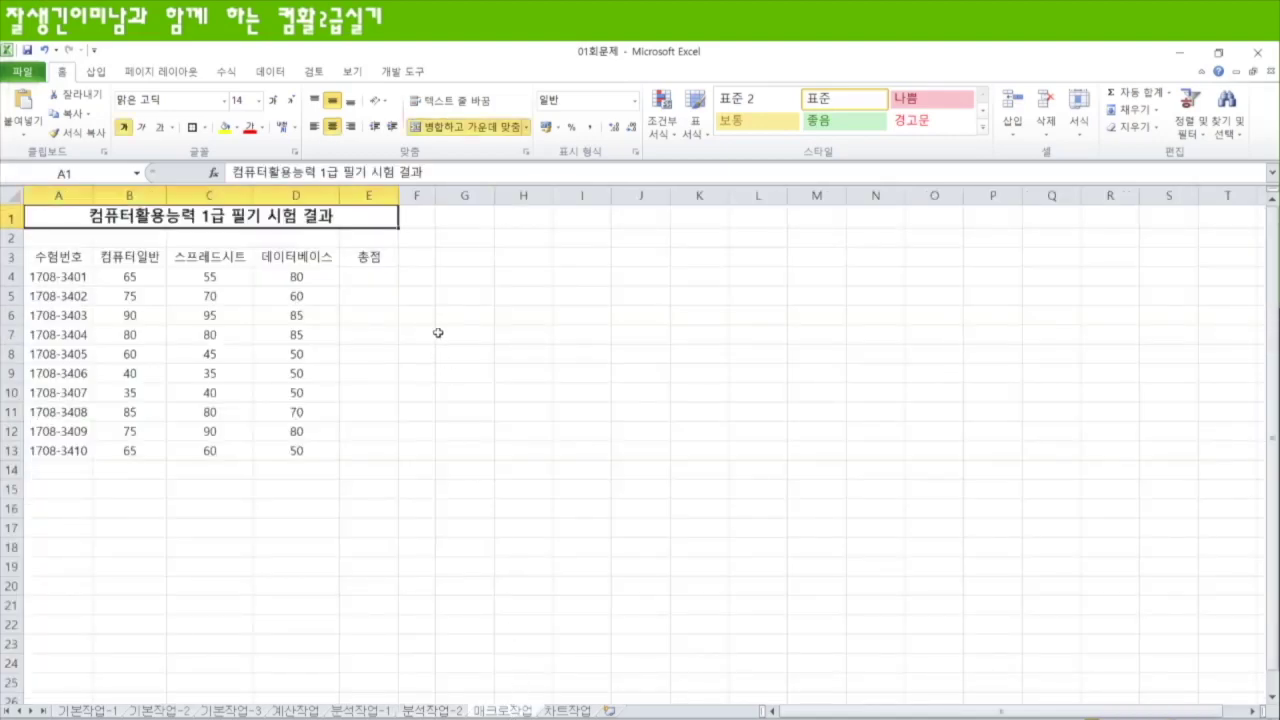
{"action": "left_click", "coordinate": [465, 259]}
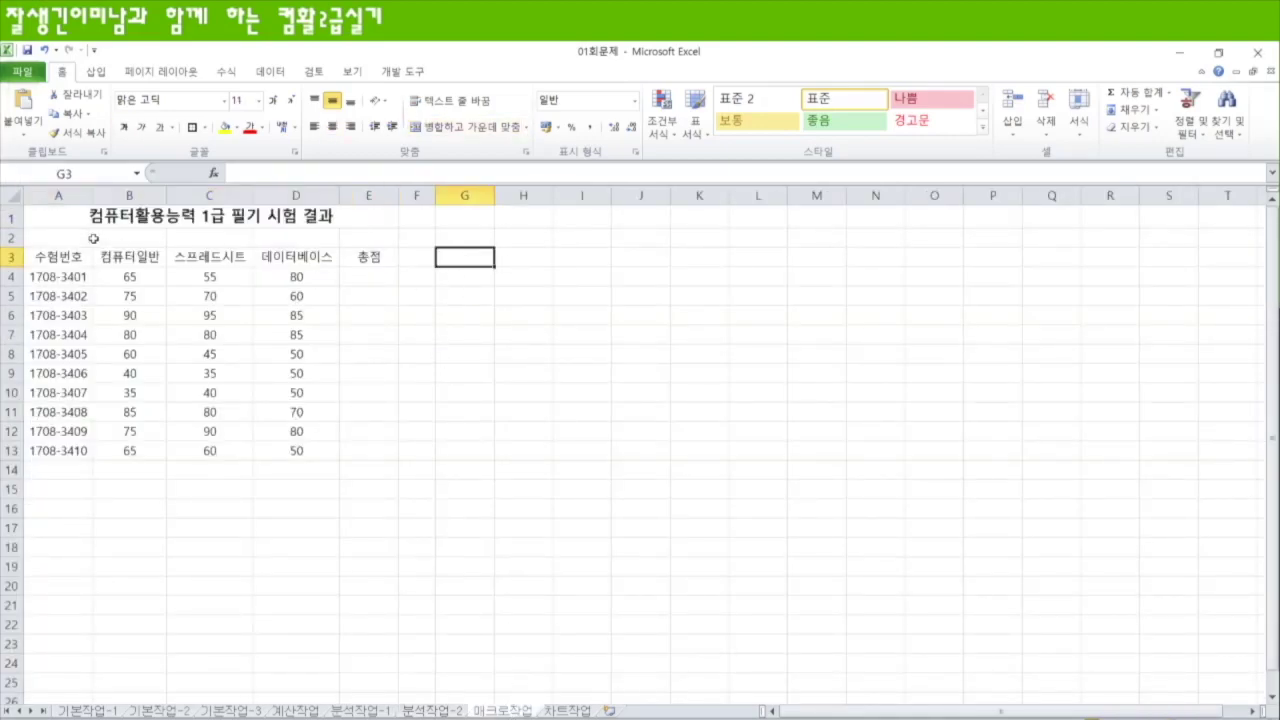
Examine the score cells B4:D4, the empty 총점 cell E4 and the table range A3:E13
{"action": "left_click", "coordinate": [468, 277]}
{"action": "left_click", "coordinate": [475, 258]}
{"action": "left_click", "coordinate": [379, 275]}
{"action": "left_click_drag", "start_coordinate": [128, 275], "coordinate": [307, 270]}
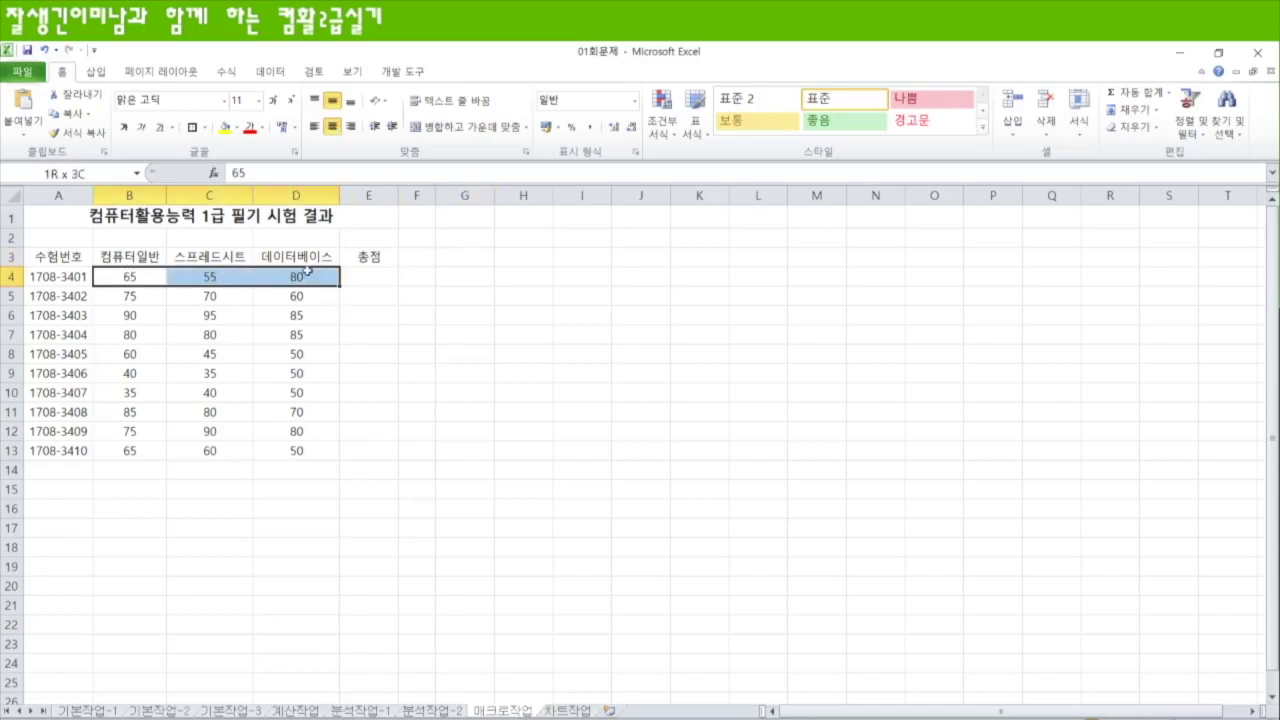
{"action": "left_click", "coordinate": [366, 276]}
{"action": "left_click_drag", "start_coordinate": [128, 270], "coordinate": [327, 281]}
{"action": "left_click", "coordinate": [364, 282]}
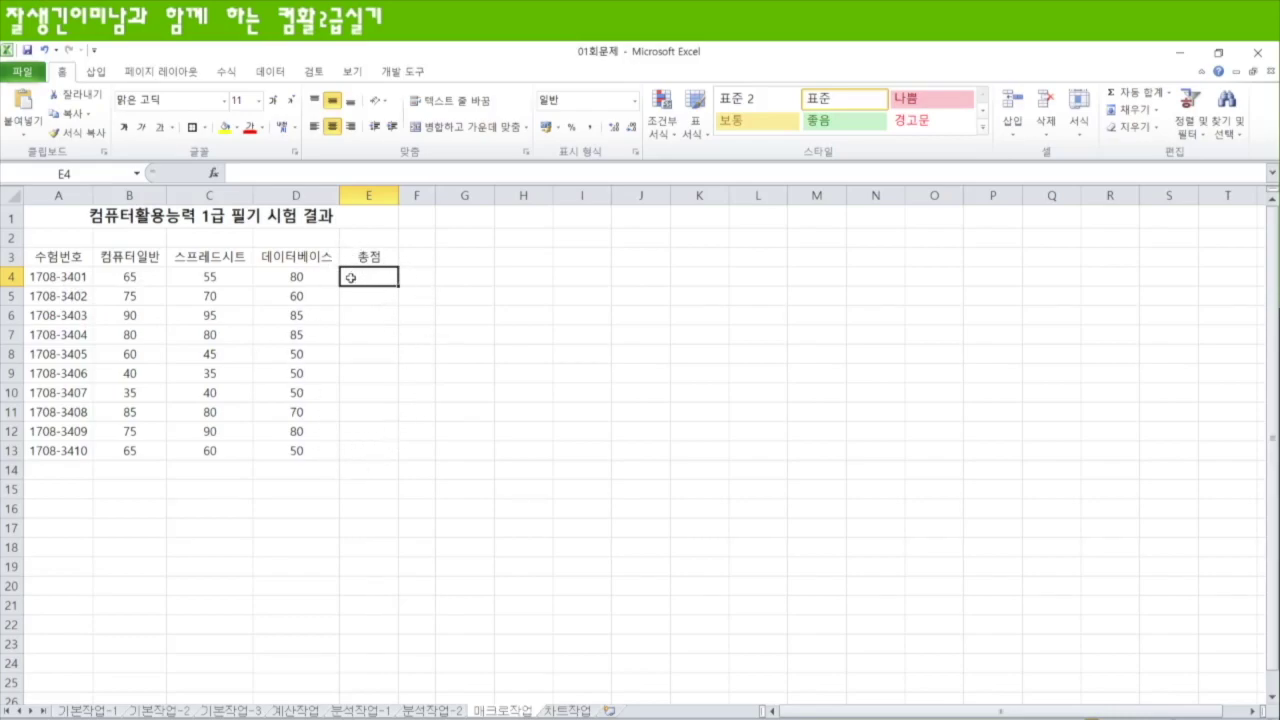
{"action": "left_click_drag", "start_coordinate": [42, 258], "coordinate": [370, 447]}
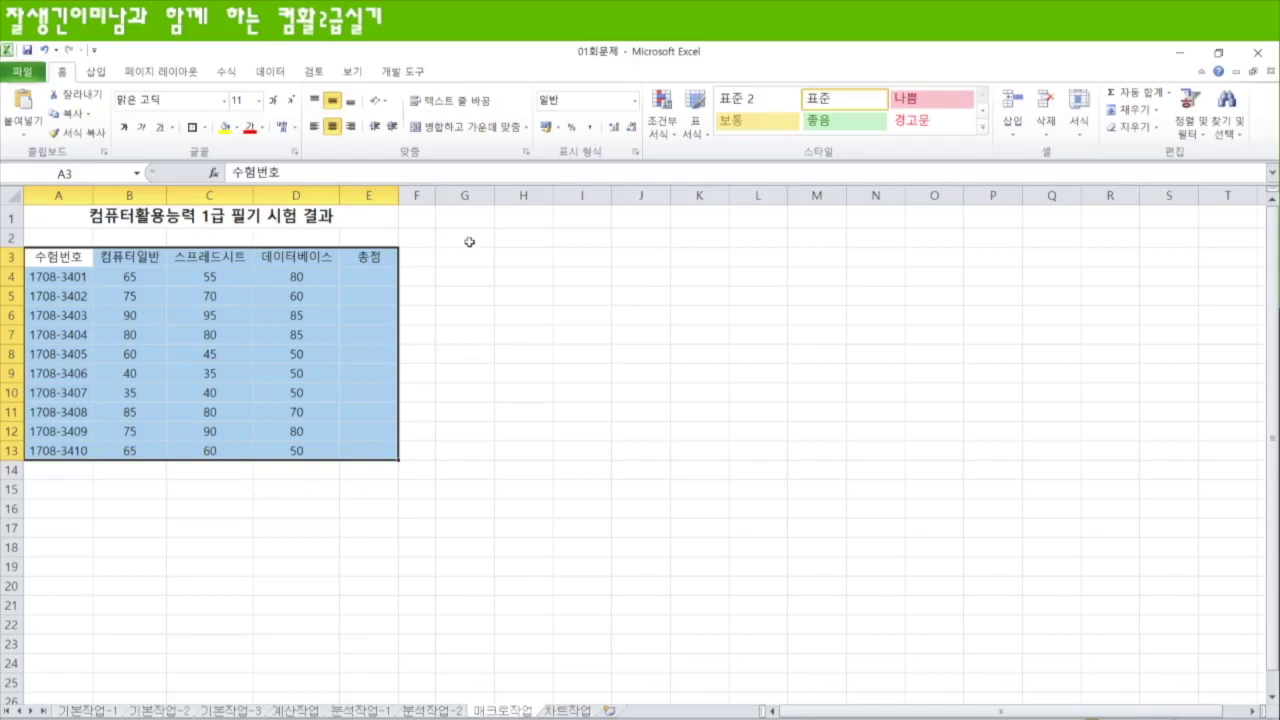
{"action": "left_click", "coordinate": [479, 258]}
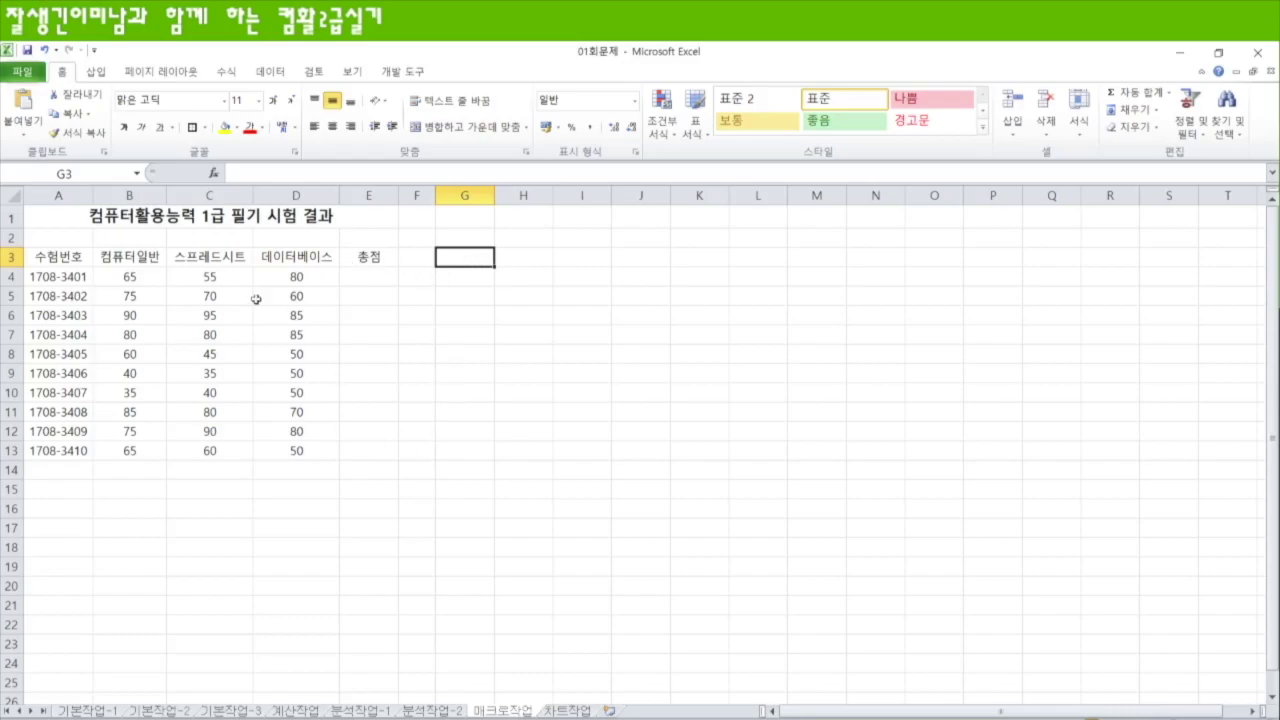
{"action": "left_click", "coordinate": [374, 278]}
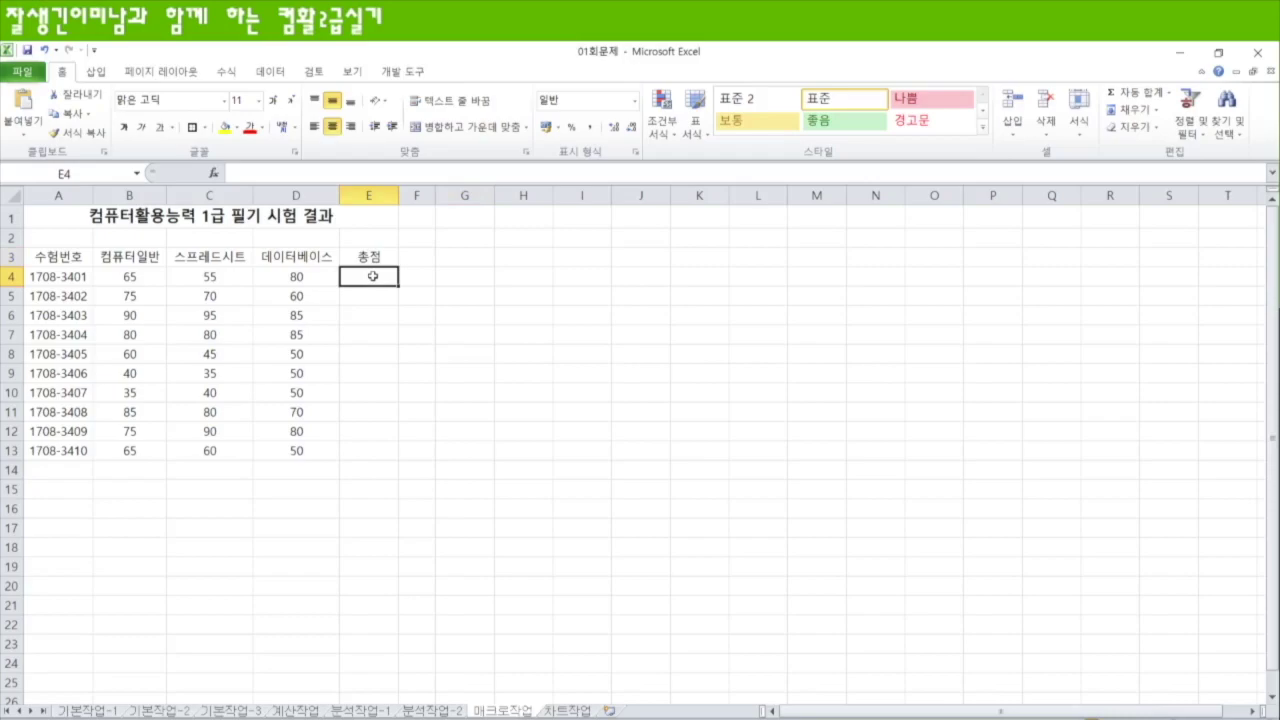
Start recording a macro named 총점, stored in the current workbook, with empty cell G3 selected
{"action": "left_click", "coordinate": [480, 257]}
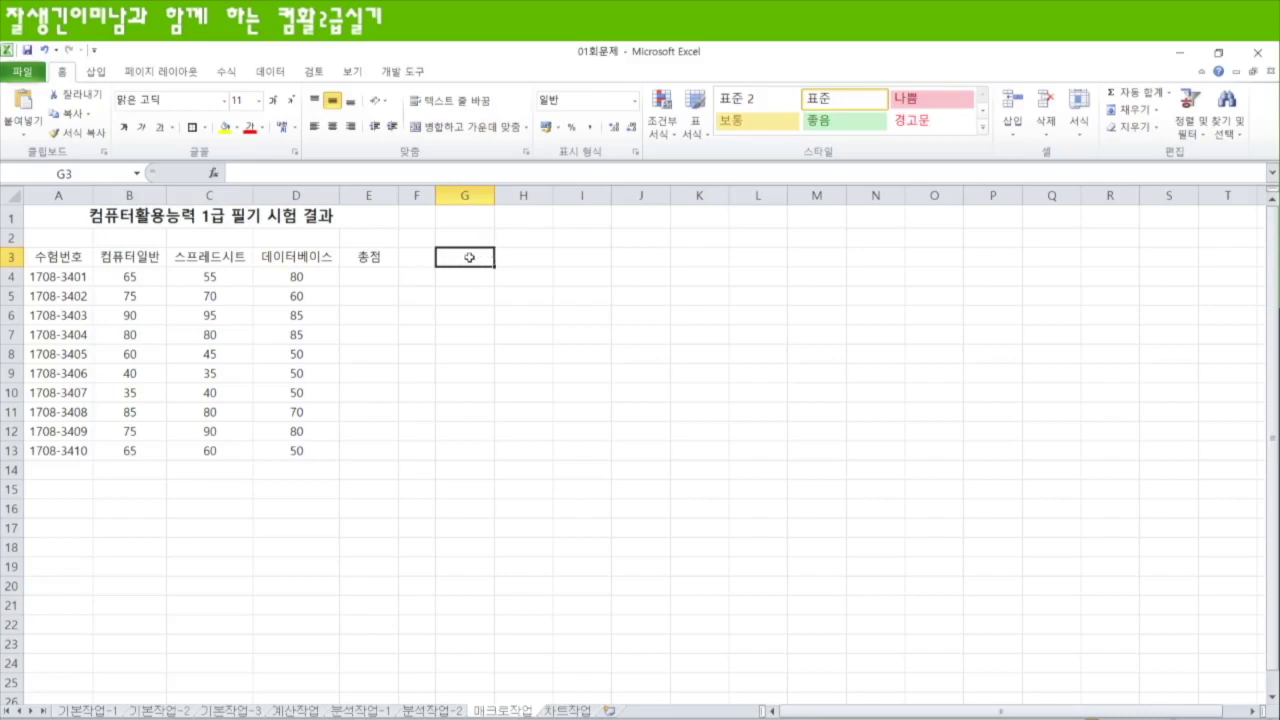
{"action": "left_click", "coordinate": [403, 71]}
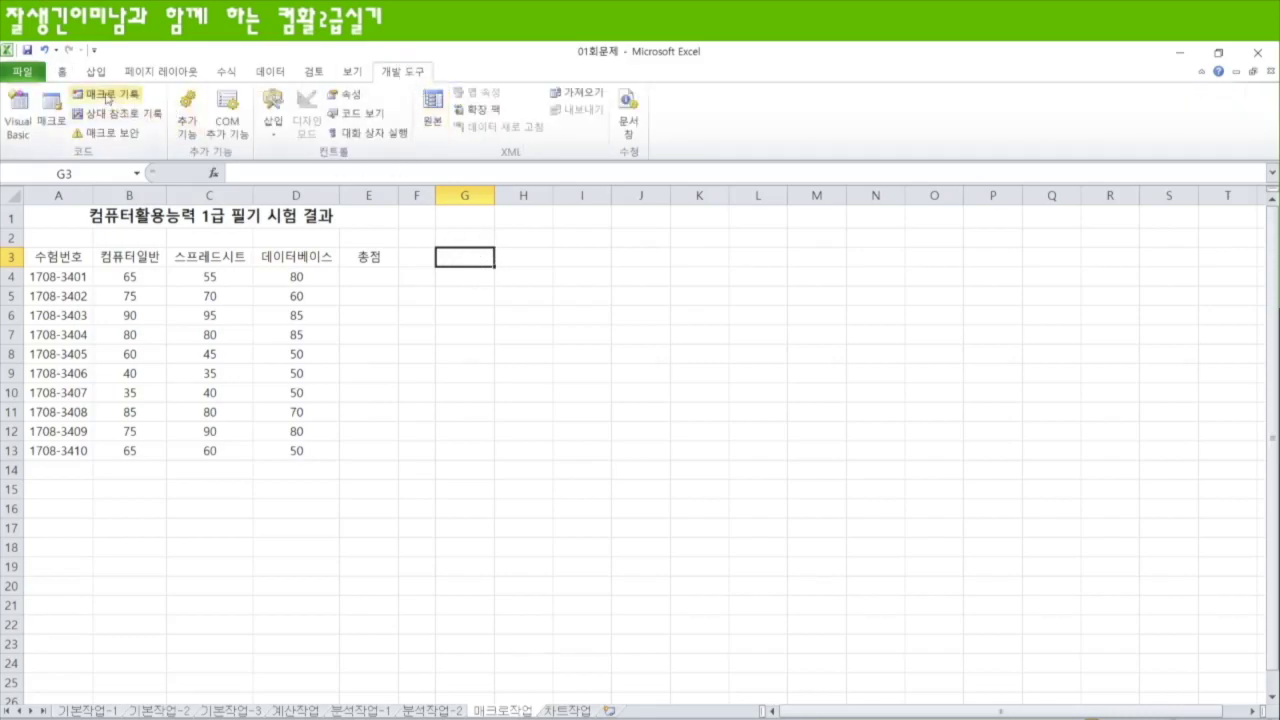
{"action": "left_click", "coordinate": [107, 95]}
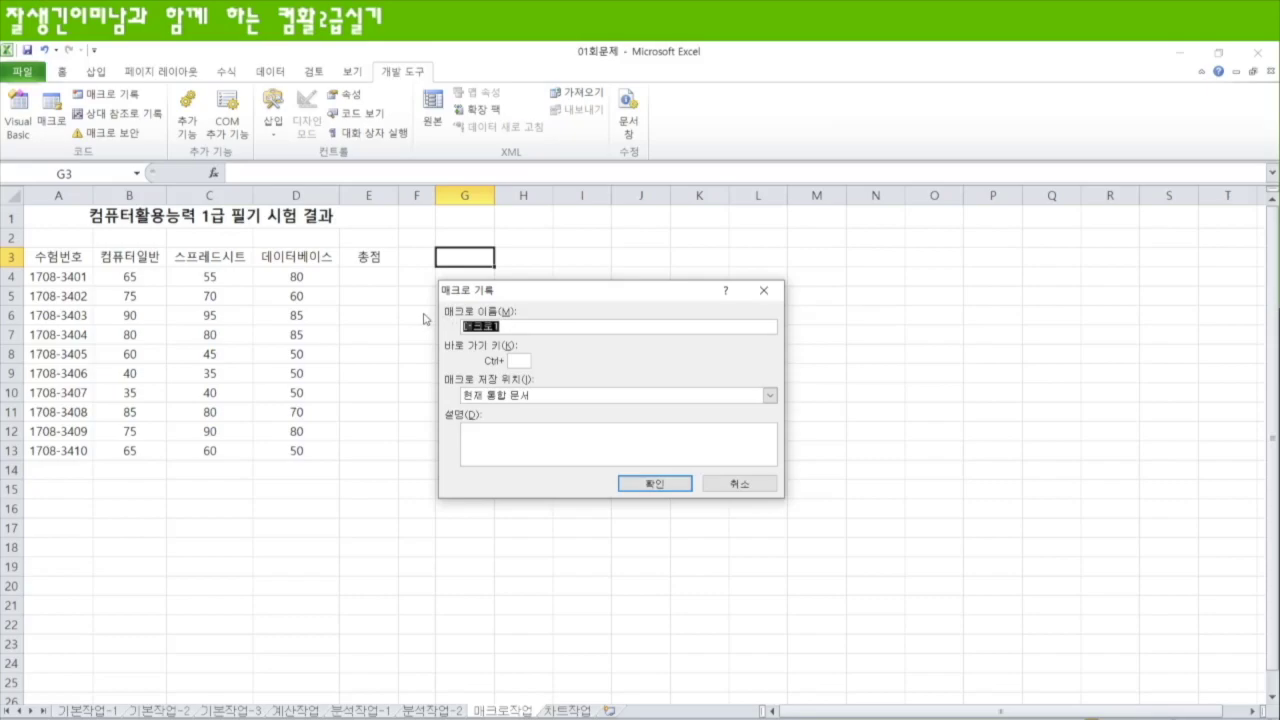
{"action": "type", "text": "ch총ㅈ"}
{"action": "left_click", "coordinate": [650, 484]}
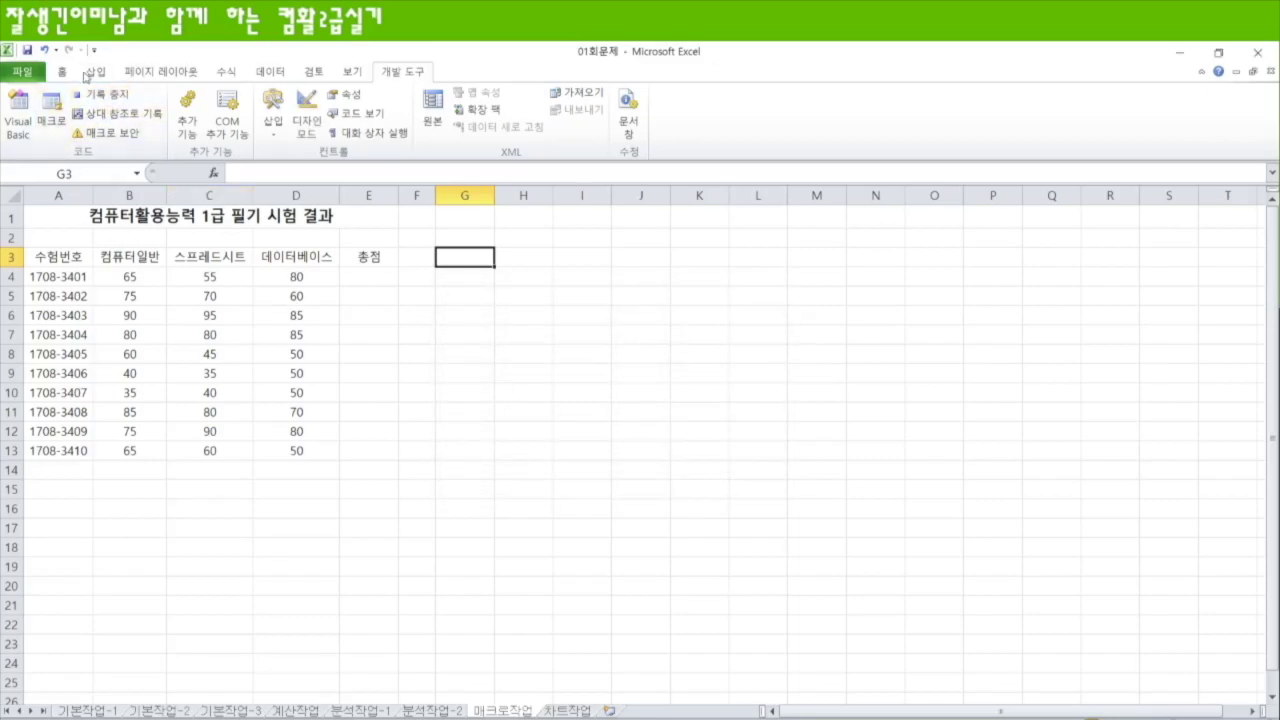
Enter the formula =SUM(B4:D4) in cell E4 to total the first candidate's scores
{"action": "left_click", "coordinate": [361, 277]}
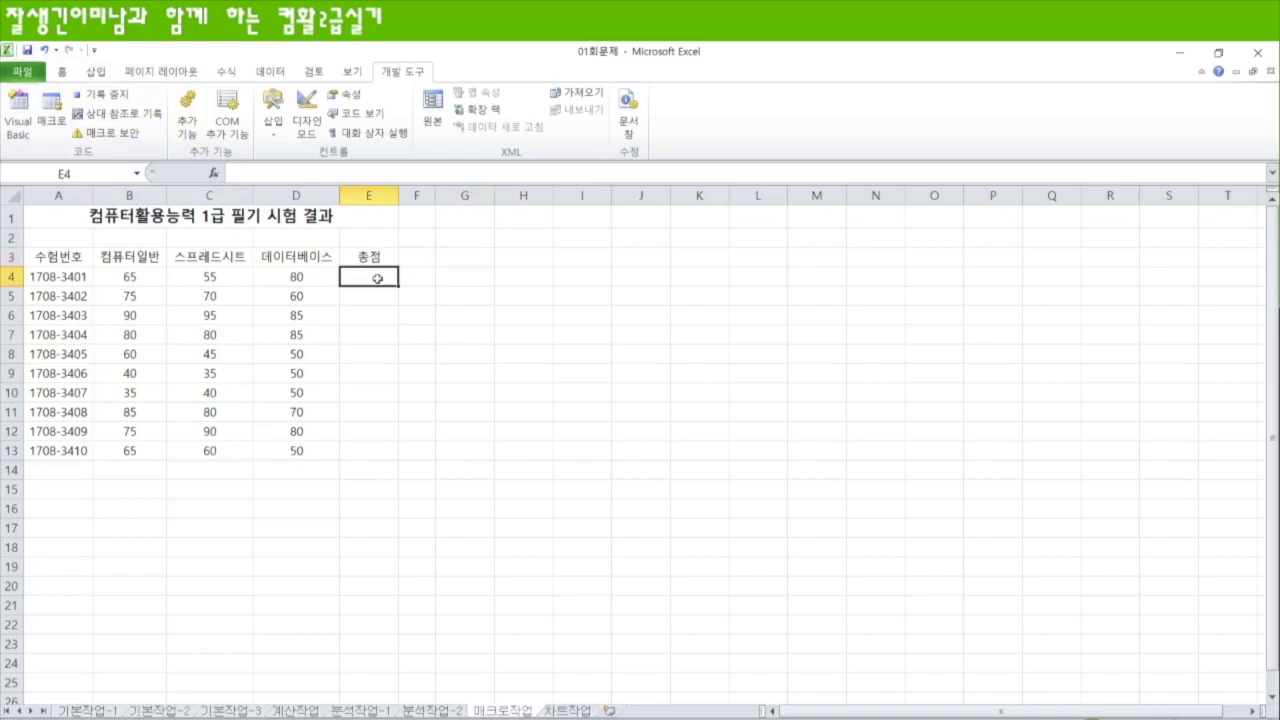
{"action": "type", "text": "=SUM("}
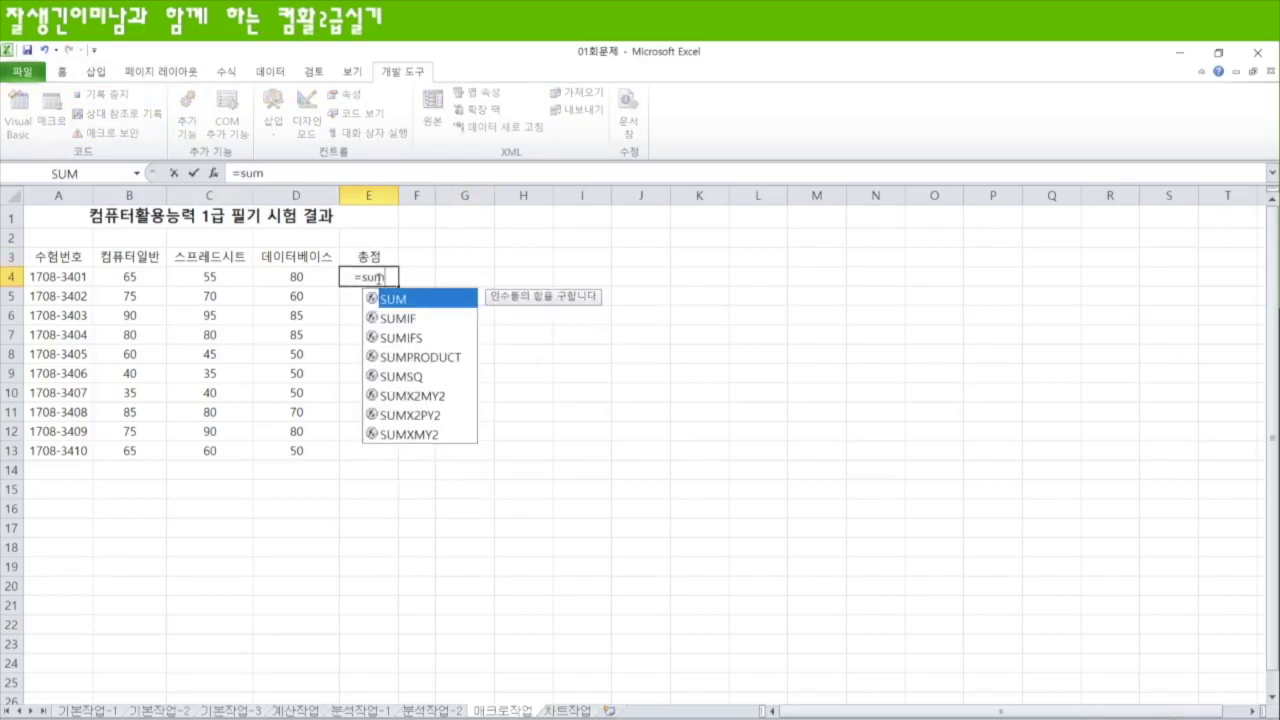
{"action": "left_click_drag", "start_coordinate": [137, 276], "coordinate": [288, 279]}
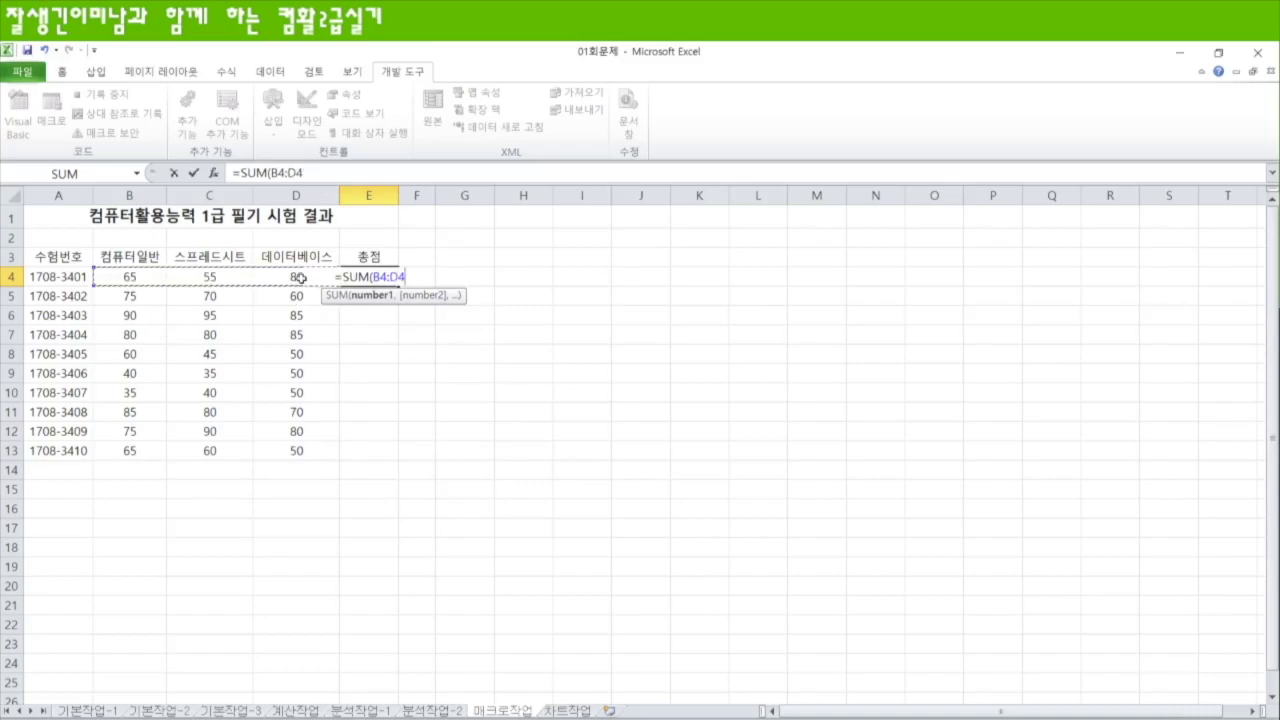
{"action": "type", "text": ")"}
{"action": "key", "text": "Return"}
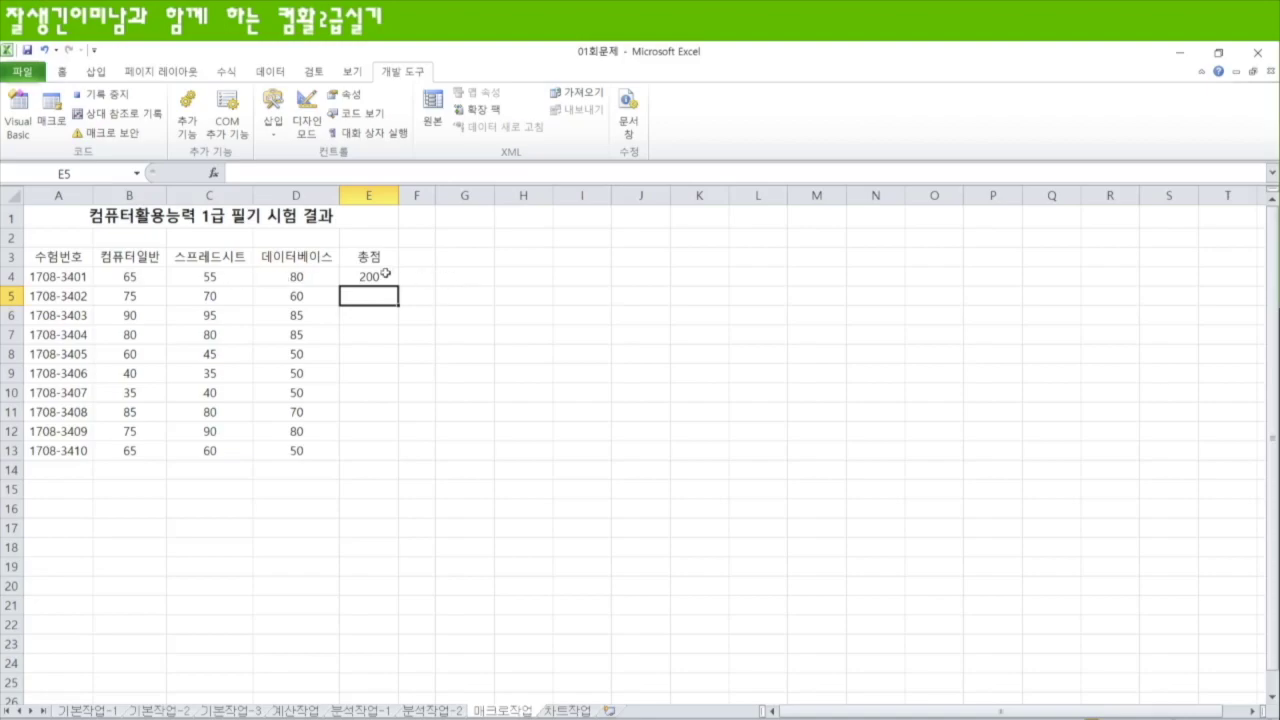
Fill the 총점 formula from E4 down through E13 and stop recording the macro
{"action": "left_click", "coordinate": [390, 277]}
{"action": "left_click_drag", "start_coordinate": [397, 287], "coordinate": [385, 455]}
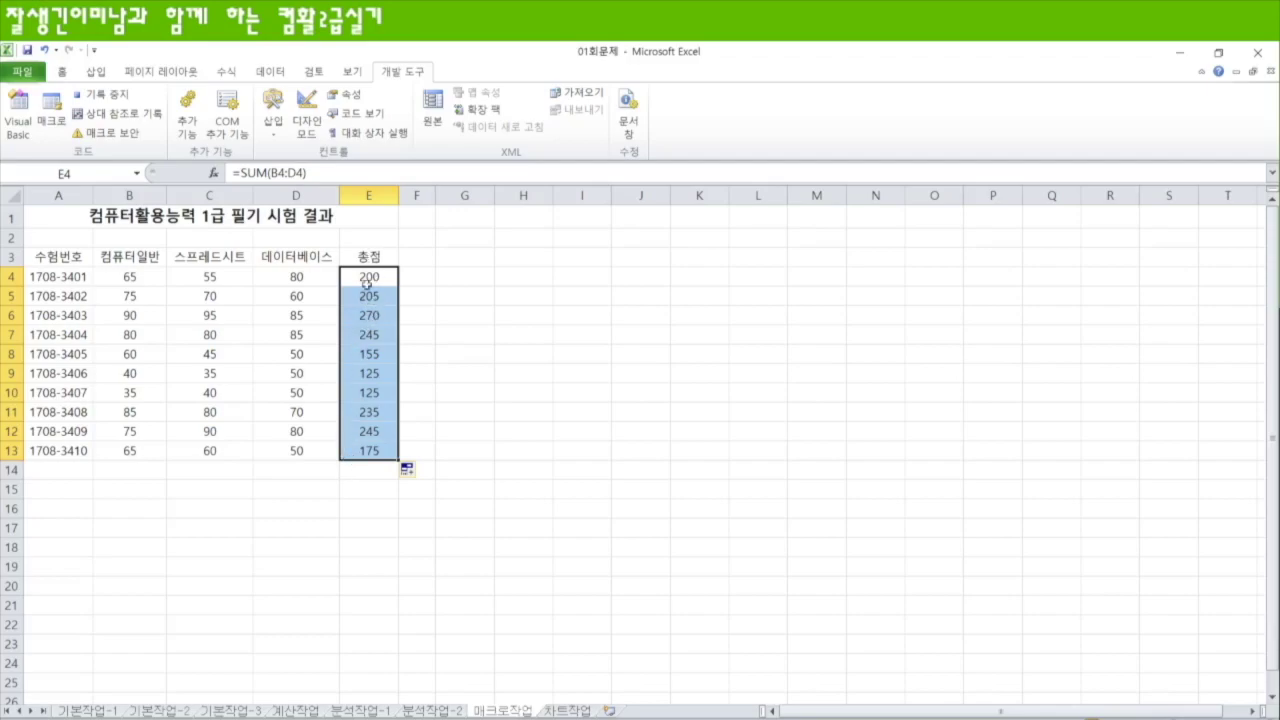
{"action": "left_click", "coordinate": [471, 279]}
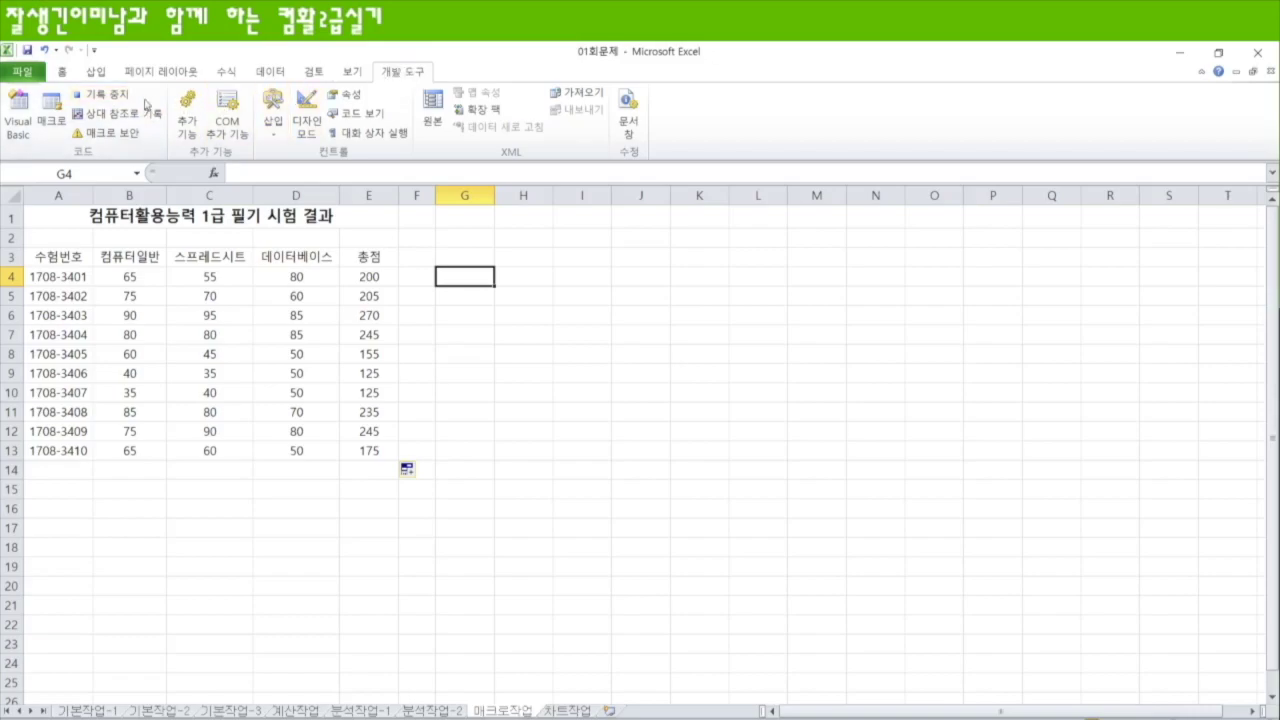
{"action": "left_click", "coordinate": [116, 95]}
Clear the recorded totals from E4:E13
{"action": "left_click_drag", "start_coordinate": [385, 278], "coordinate": [351, 452]}
{"action": "key", "text": "Delete"}
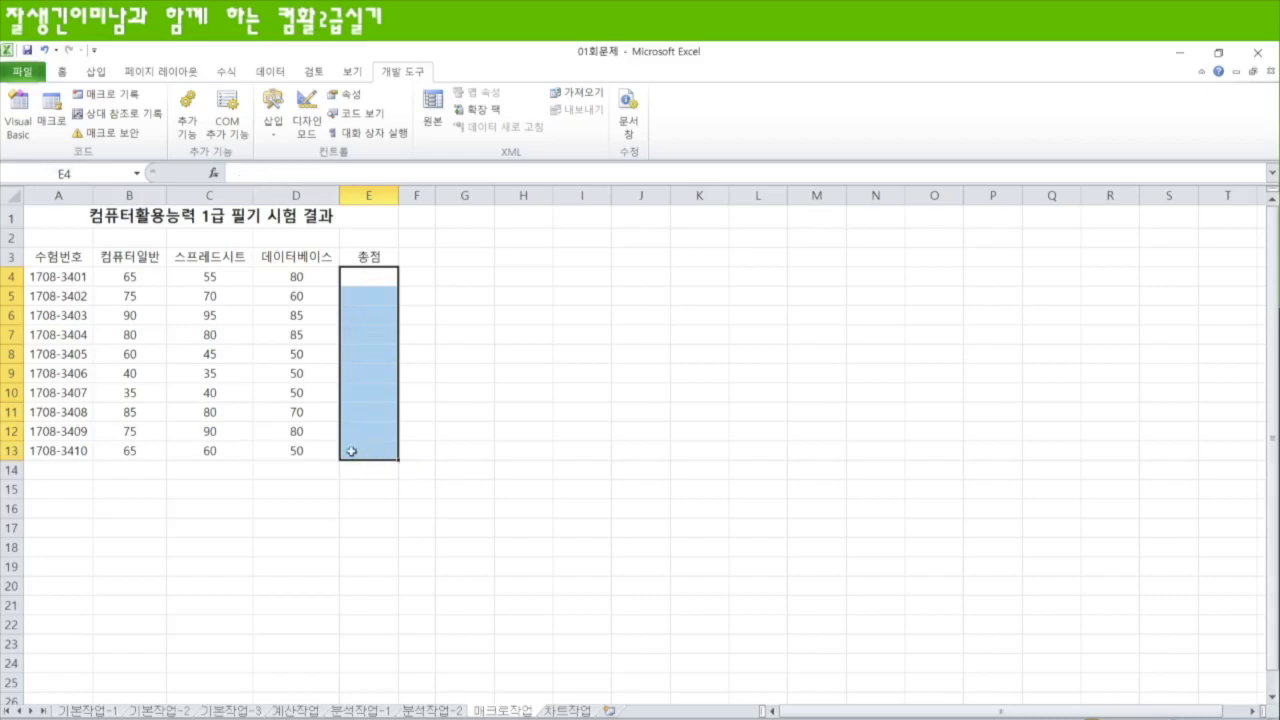
{"action": "left_click", "coordinate": [472, 259]}
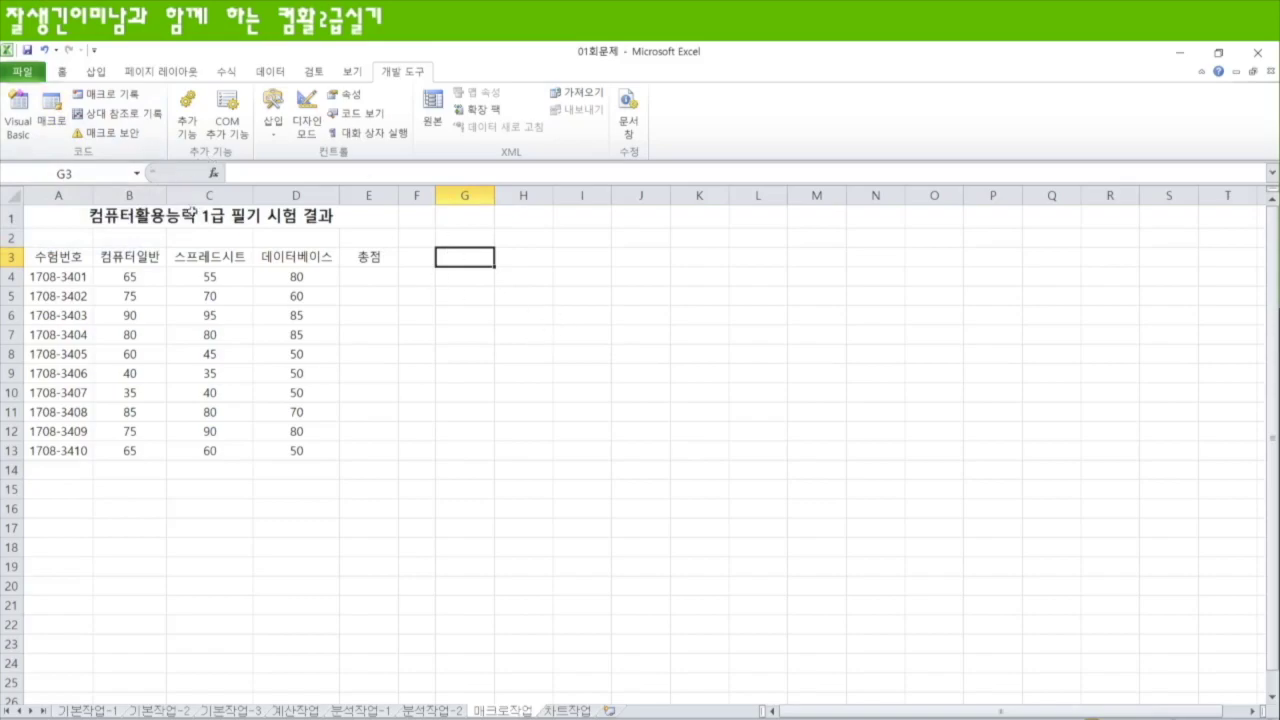
Test-run the 총점 macro and clear the totals it fills into E4:E13
{"action": "left_click", "coordinate": [48, 108]}
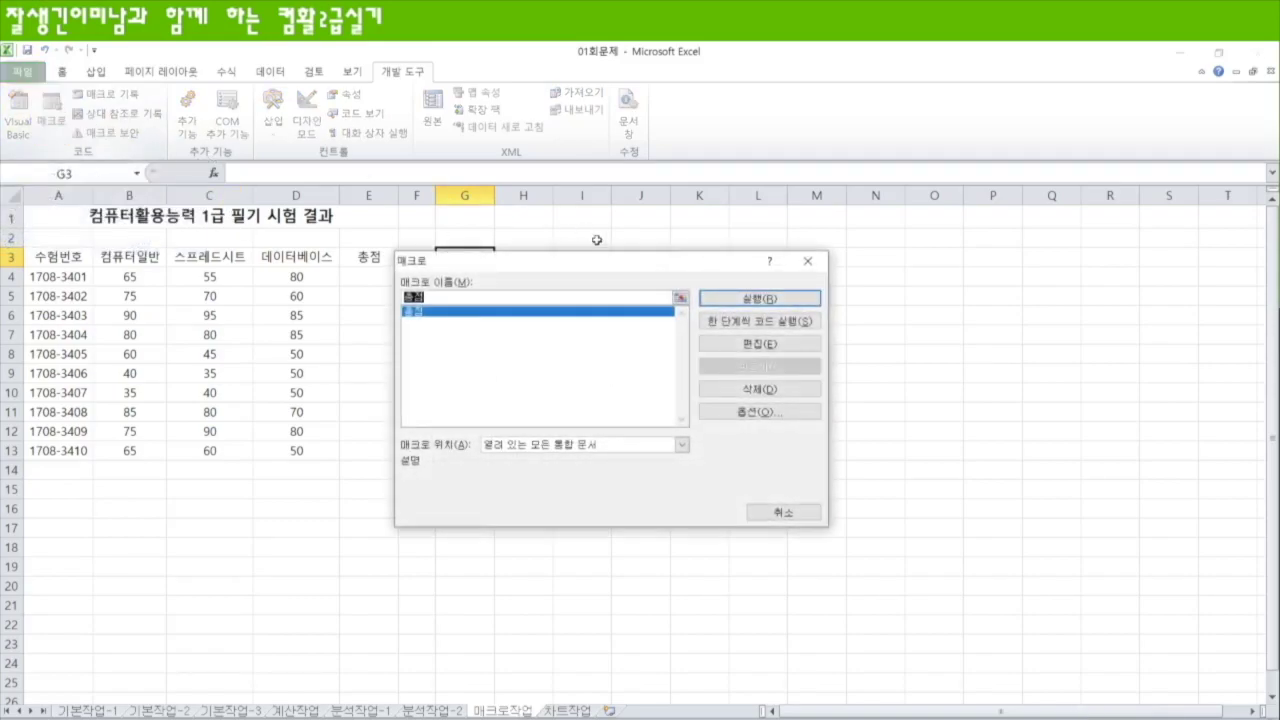
{"action": "left_click_drag", "start_coordinate": [586, 262], "coordinate": [680, 171]}
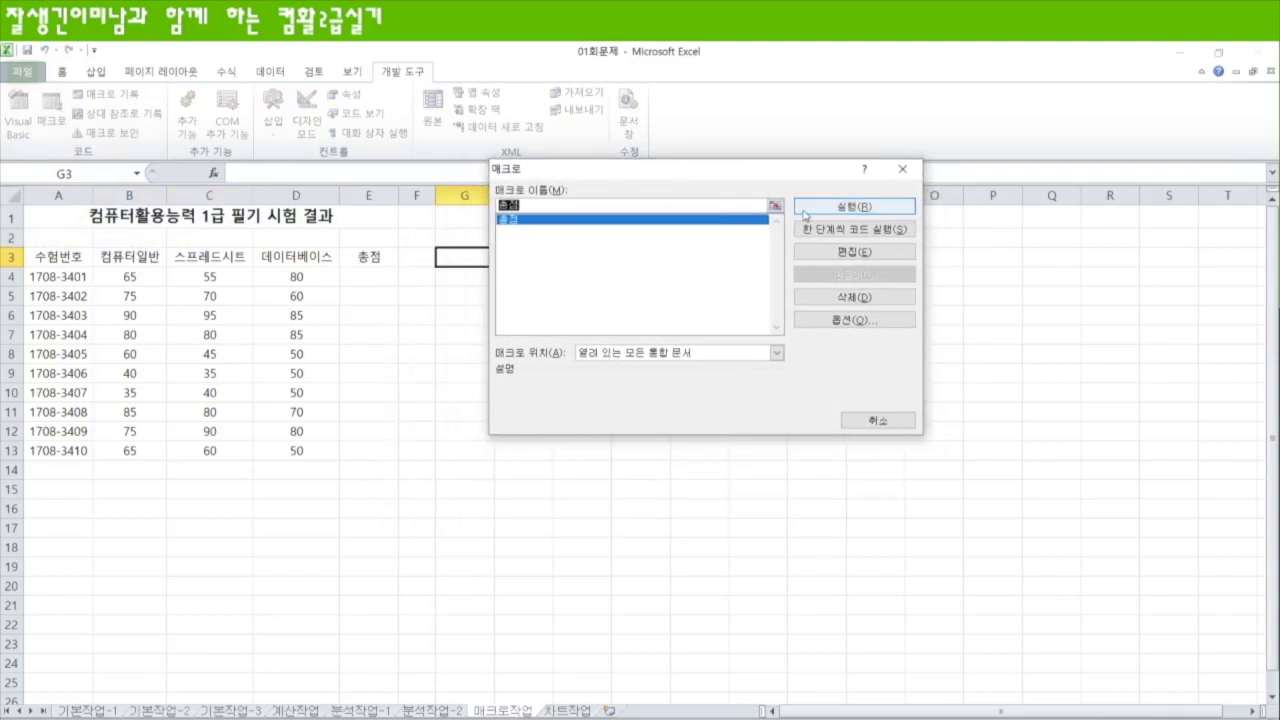
{"action": "left_click", "coordinate": [863, 207]}
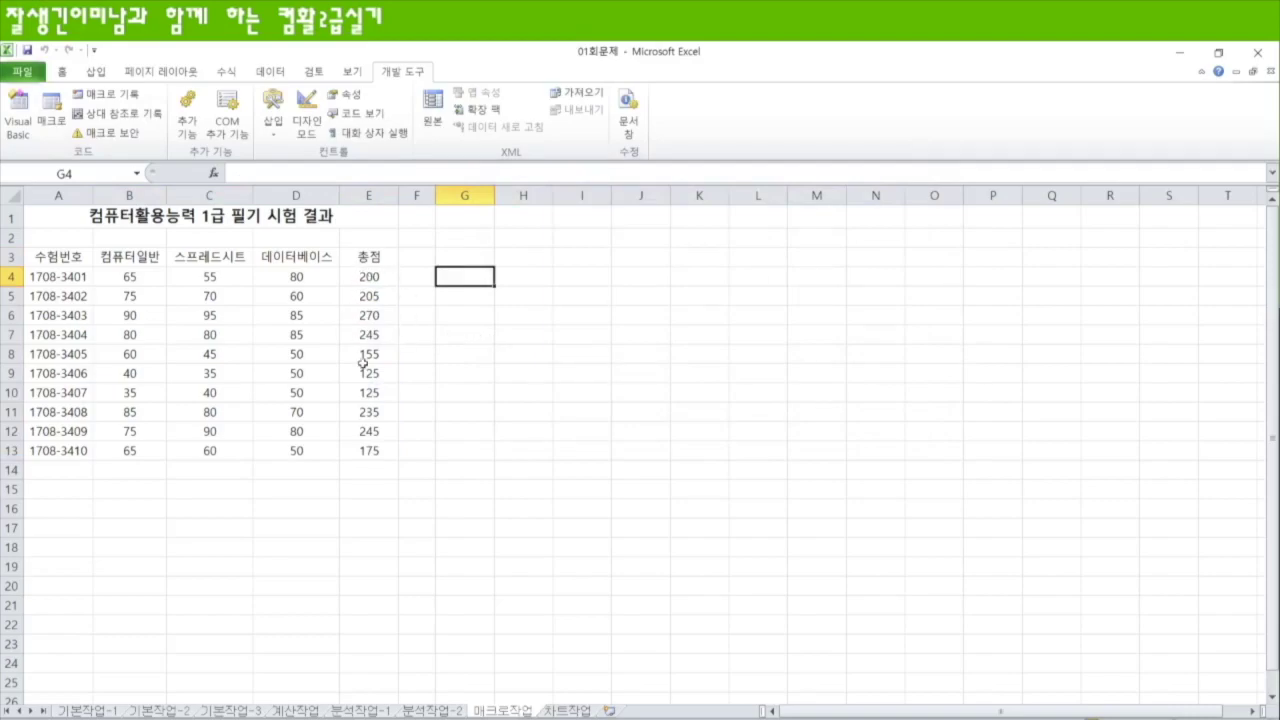
{"action": "left_click_drag", "start_coordinate": [377, 274], "coordinate": [388, 449]}
{"action": "key", "text": "Delete"}
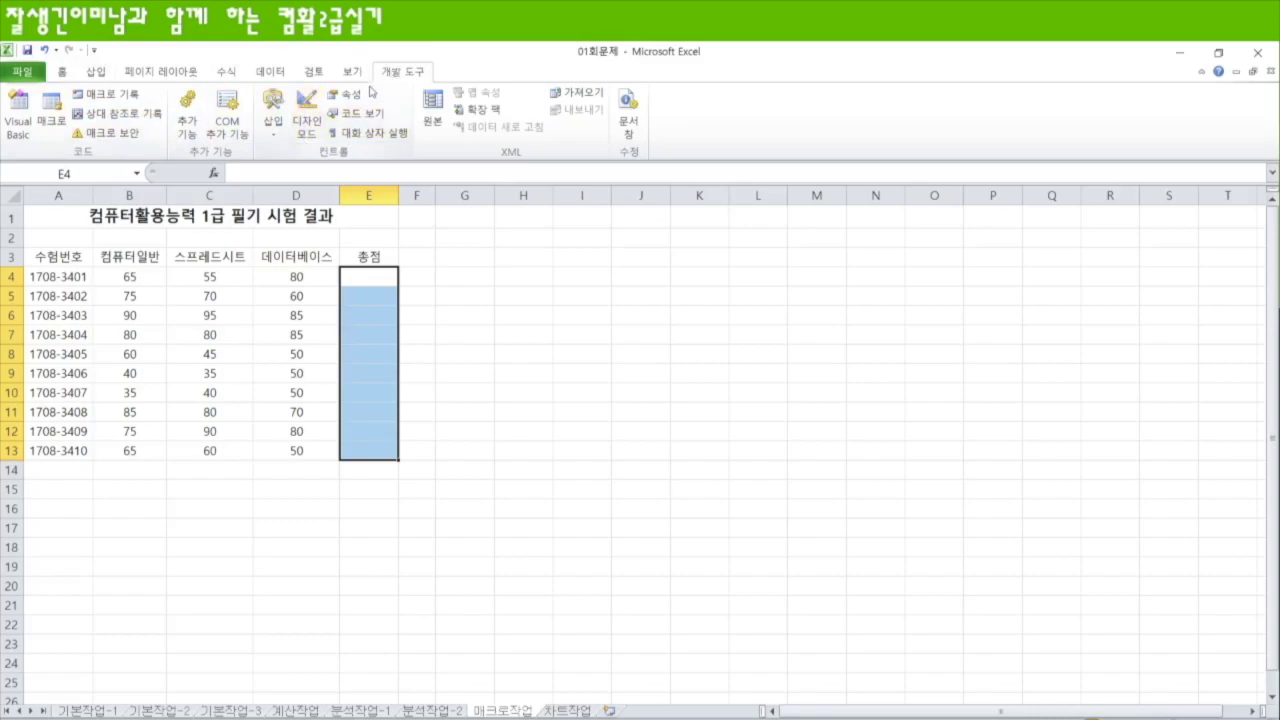
Insert a form control button covering G3:H4 and assign the 총점 macro to it
{"action": "left_click", "coordinate": [276, 128]}
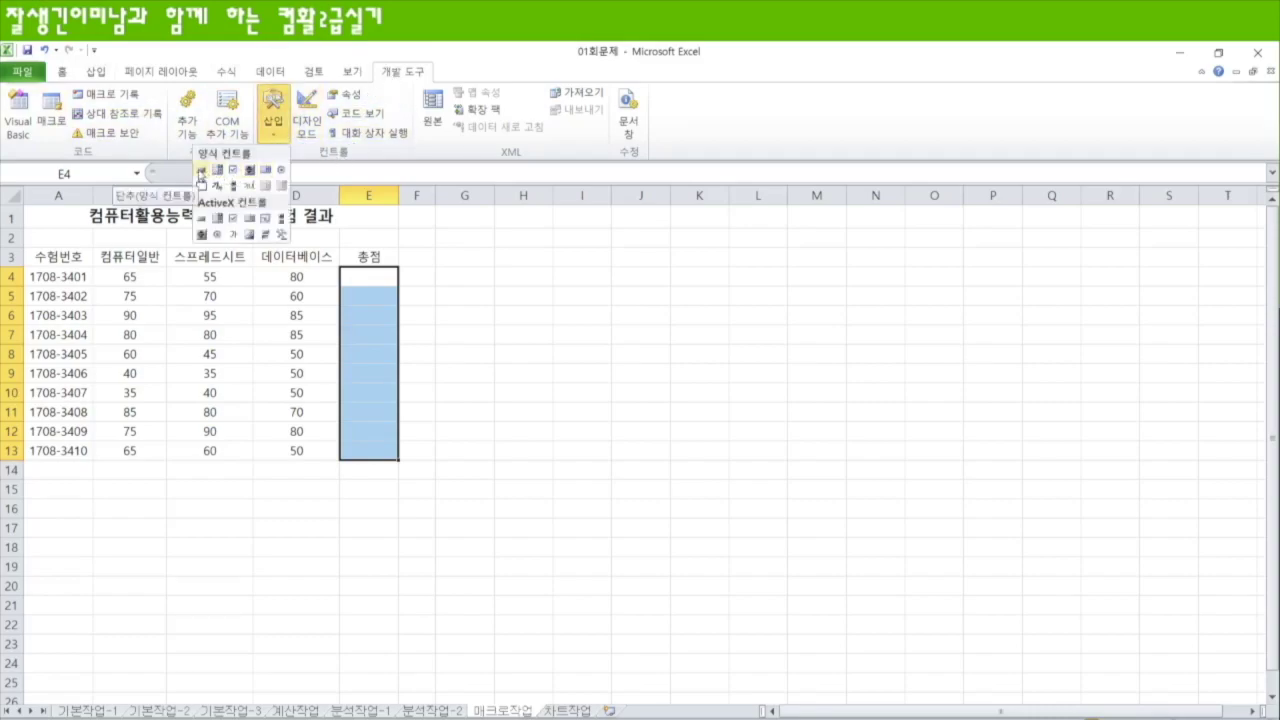
{"action": "left_click", "coordinate": [200, 172]}
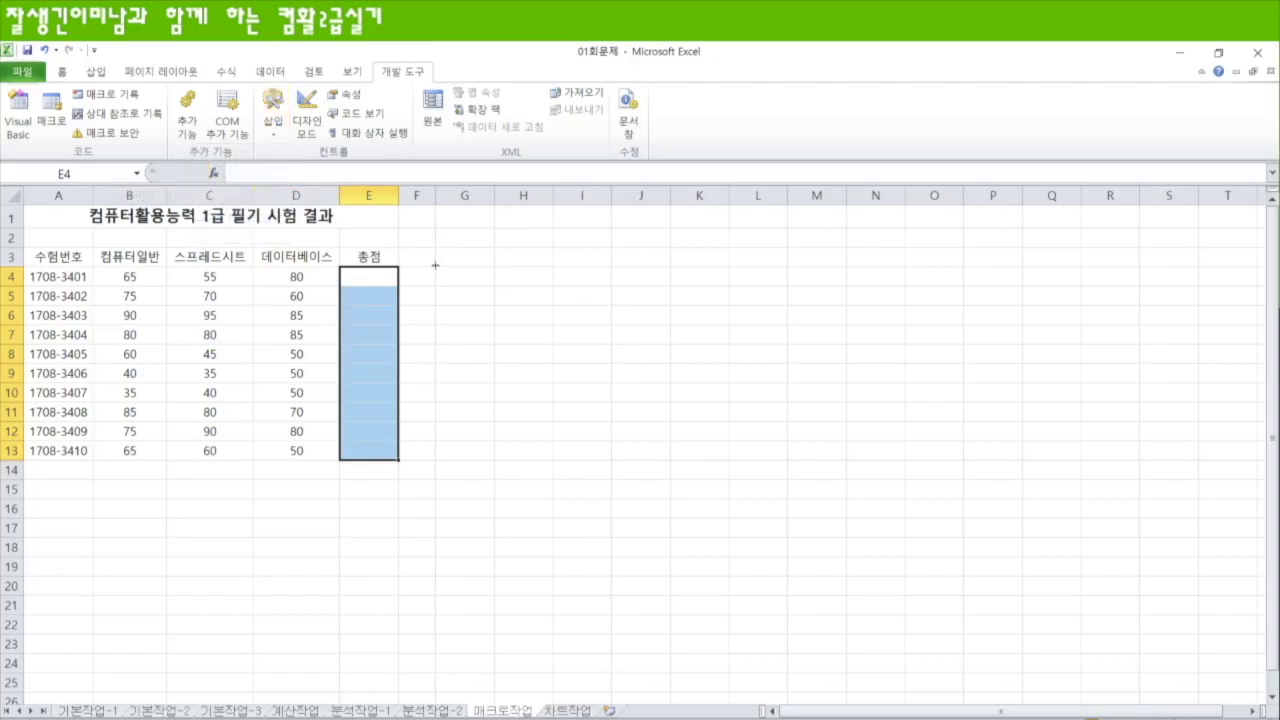
{"action": "left_click_drag", "start_coordinate": [436, 246], "coordinate": [551, 284]}
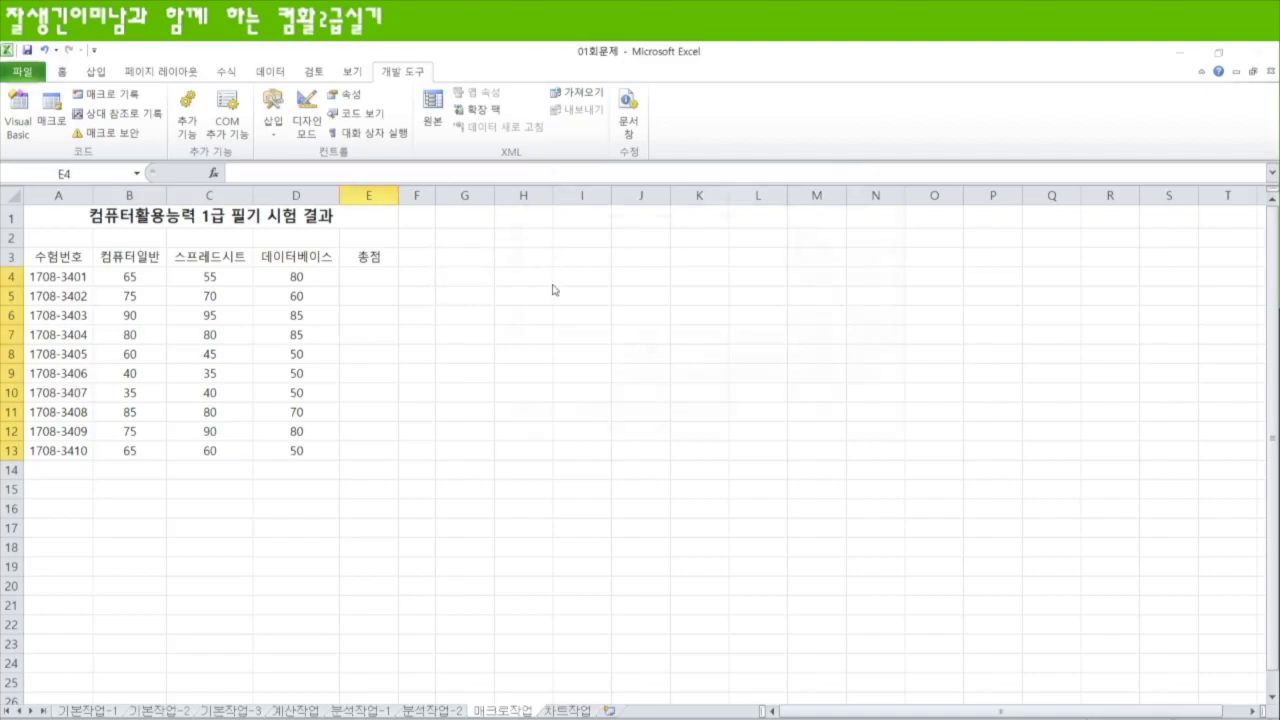
{"action": "left_click_drag", "start_coordinate": [618, 162], "coordinate": [772, 190]}
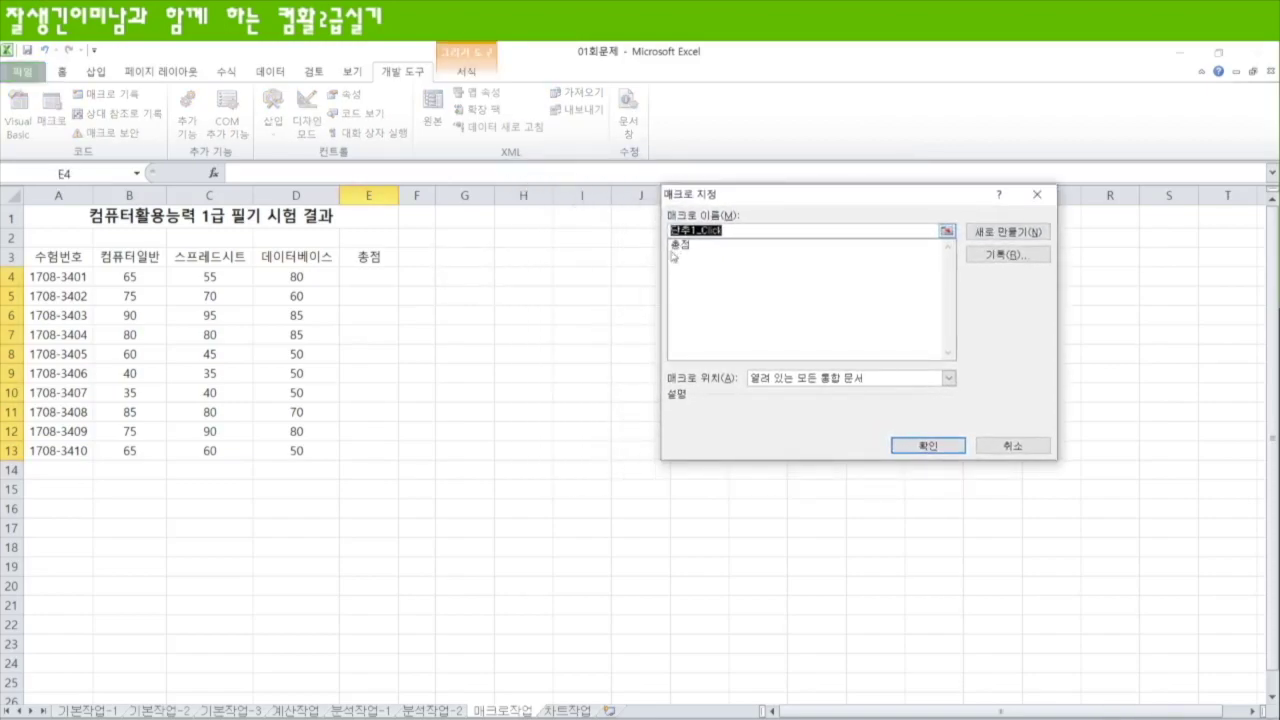
{"action": "left_click", "coordinate": [686, 247]}
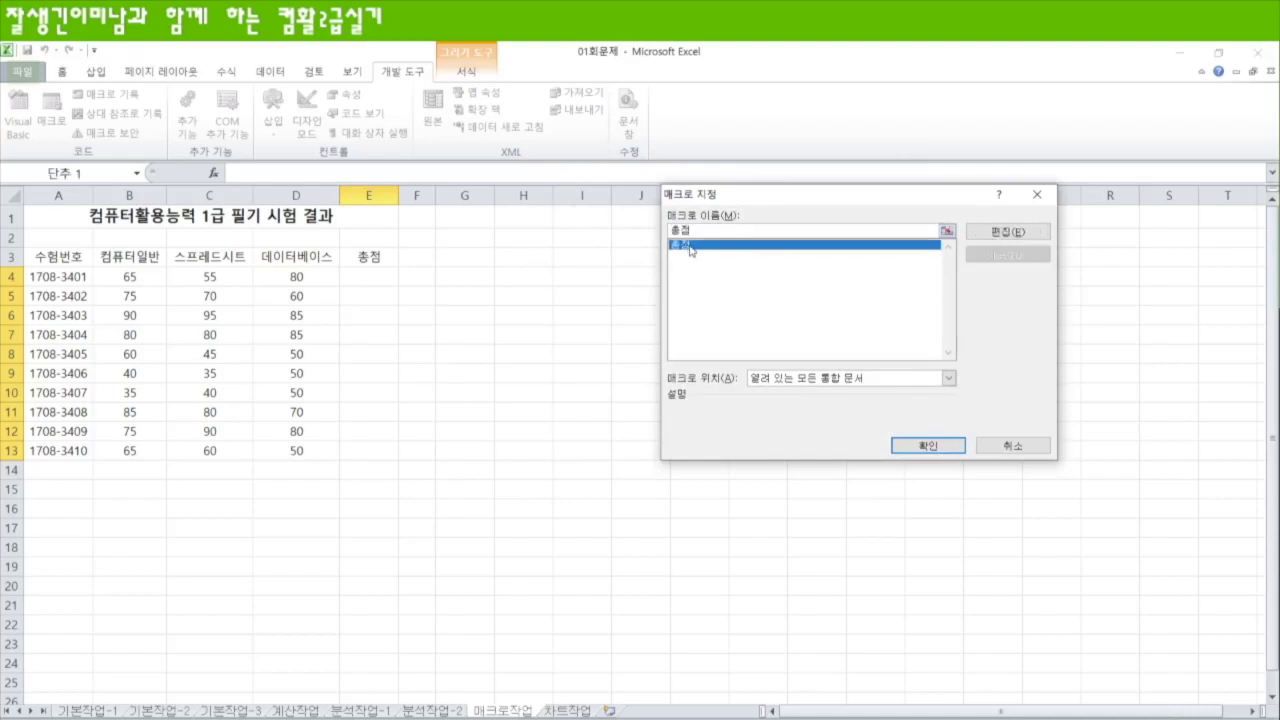
{"action": "left_click", "coordinate": [926, 445]}
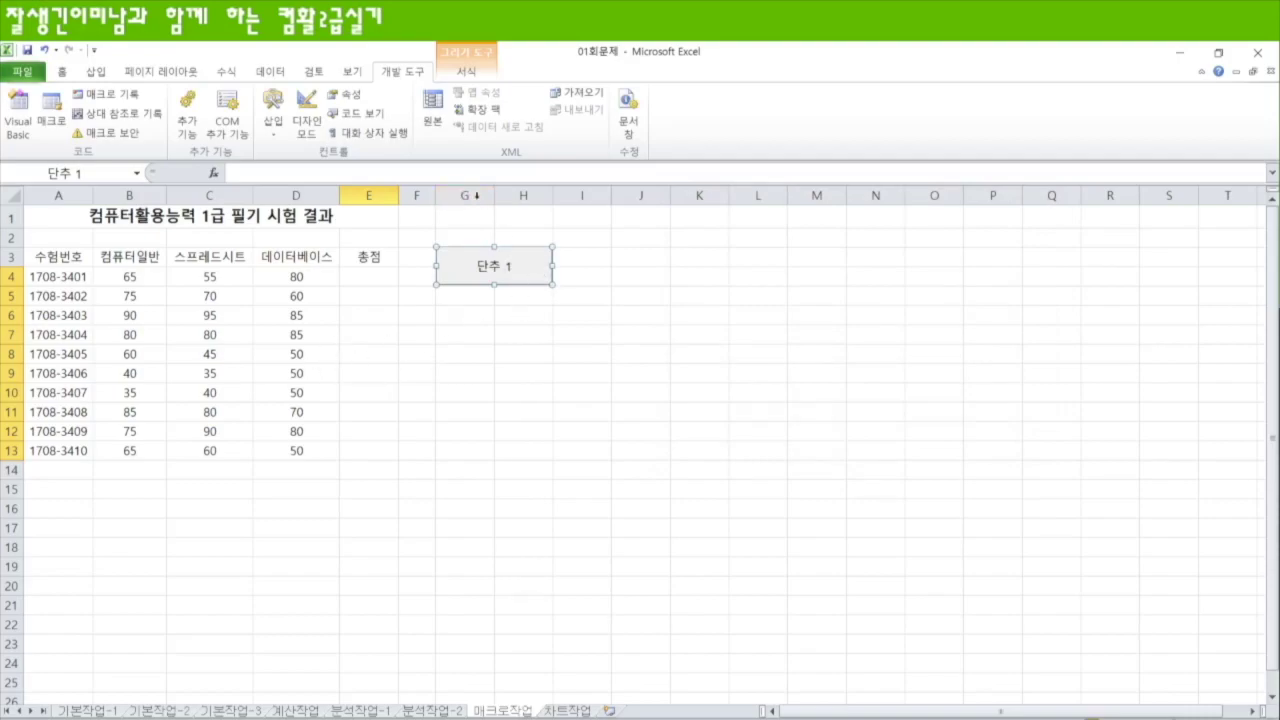
Relabel the button over G3:H4 as 총점 and run it to fill the totals in E4:E13
{"action": "left_click", "coordinate": [481, 268]}
{"action": "key", "text": "Delete"}
{"action": "key", "text": "Delete"}
{"action": "key", "text": "Delete"}
{"action": "type", "text": "총ㅈ"}
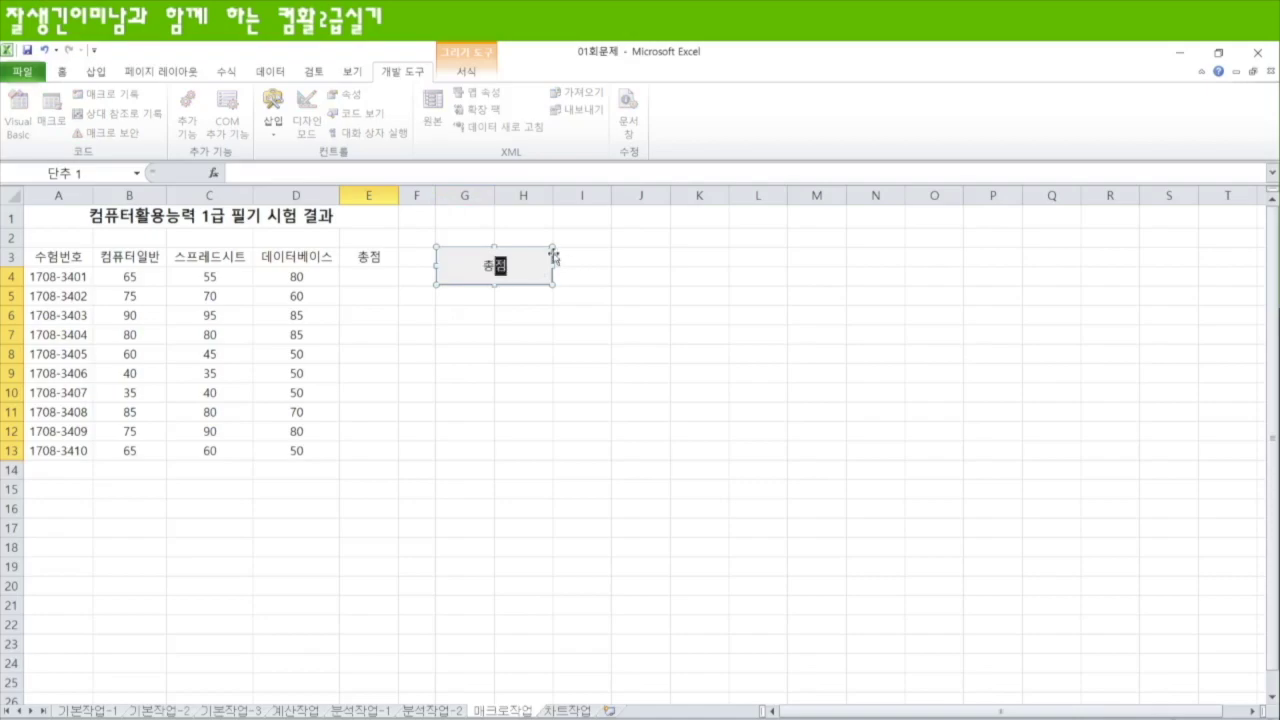
{"action": "left_click", "coordinate": [712, 300]}
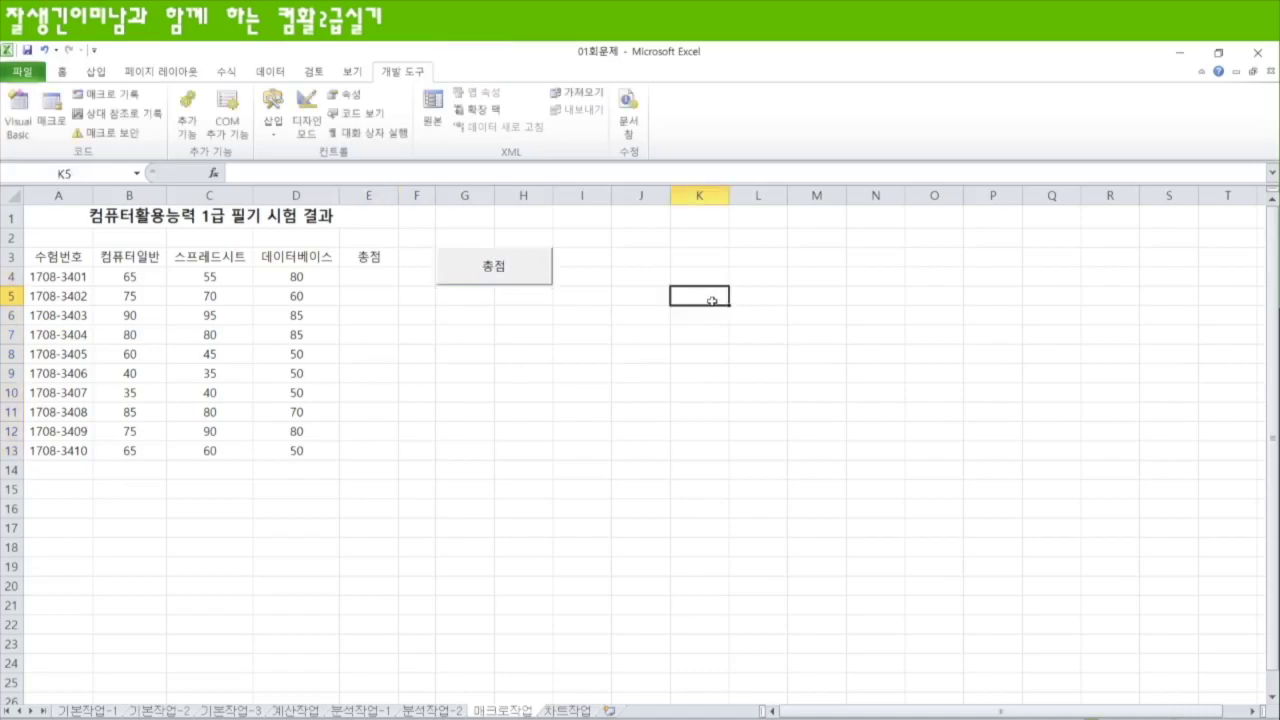
{"action": "left_click", "coordinate": [517, 275]}
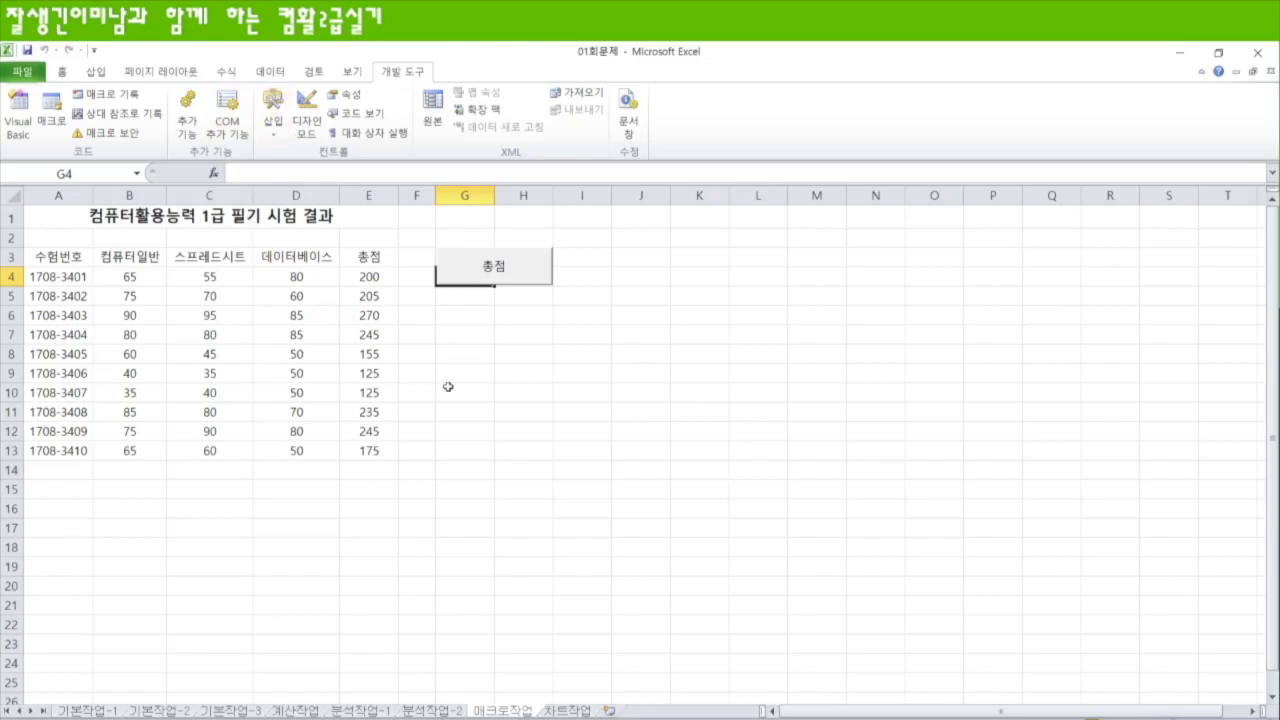
{"action": "left_click", "coordinate": [466, 316]}
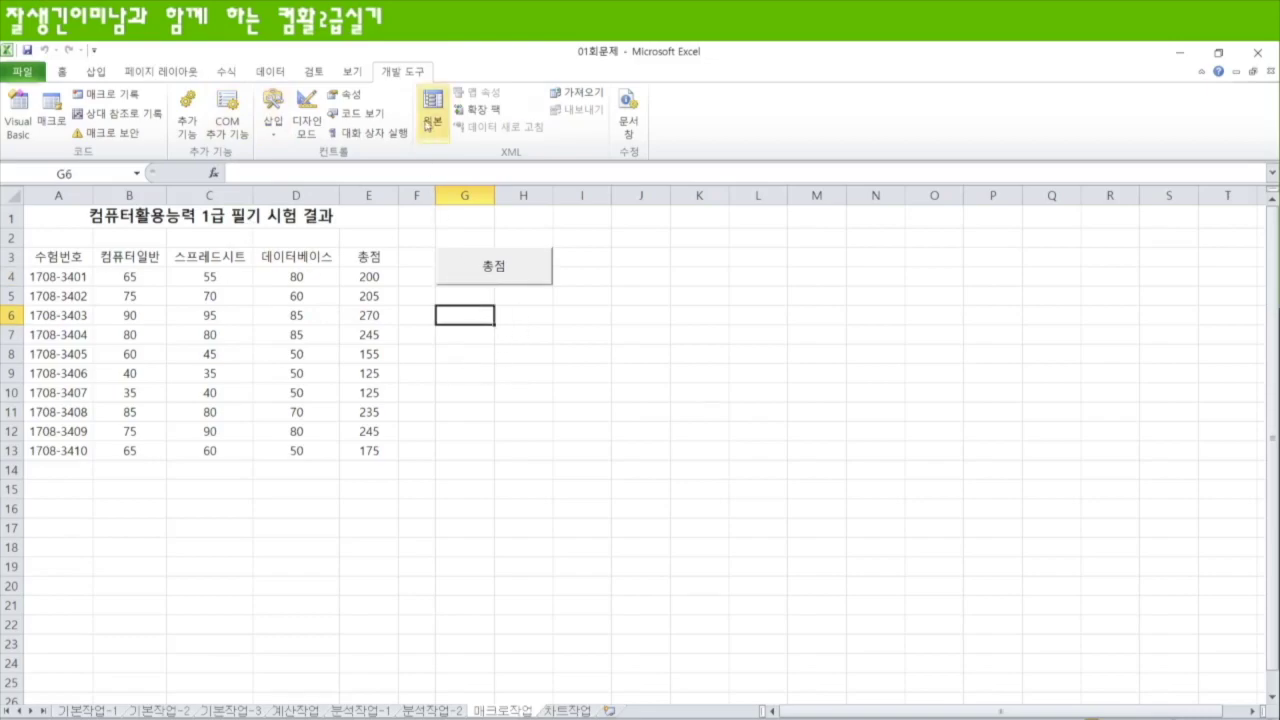
Start recording a new macro named 테두리 in the current workbook
{"action": "left_click", "coordinate": [115, 95]}
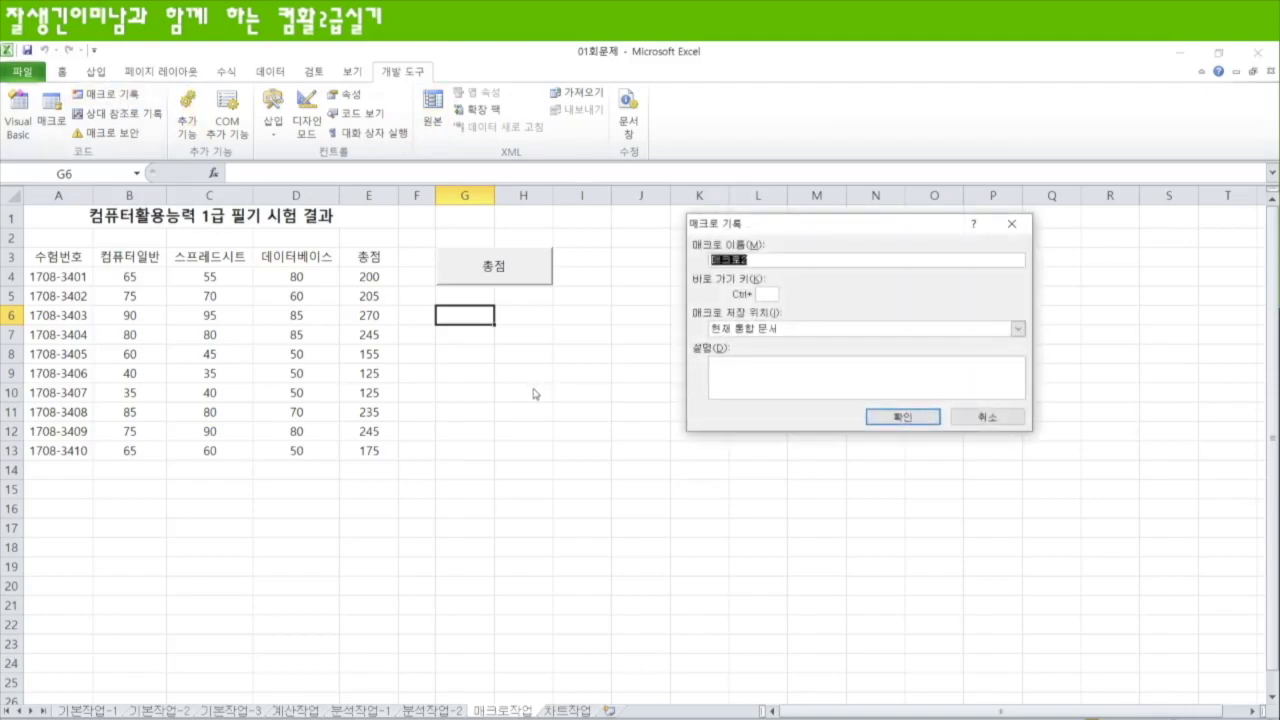
{"action": "type", "text": "테두ㄹㅣ"}
{"action": "left_click", "coordinate": [918, 416]}
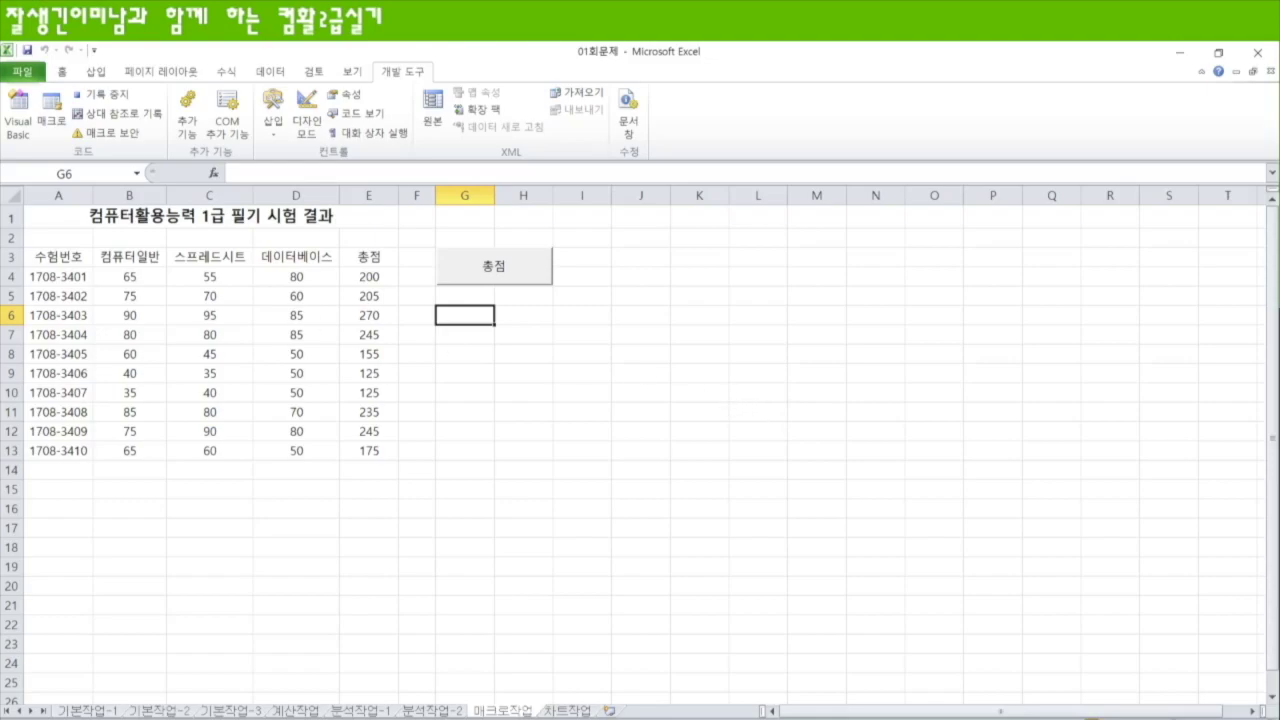
Apply all borders to the table A3:E13 and stop recording the macro
{"action": "left_click_drag", "start_coordinate": [48, 258], "coordinate": [369, 451]}
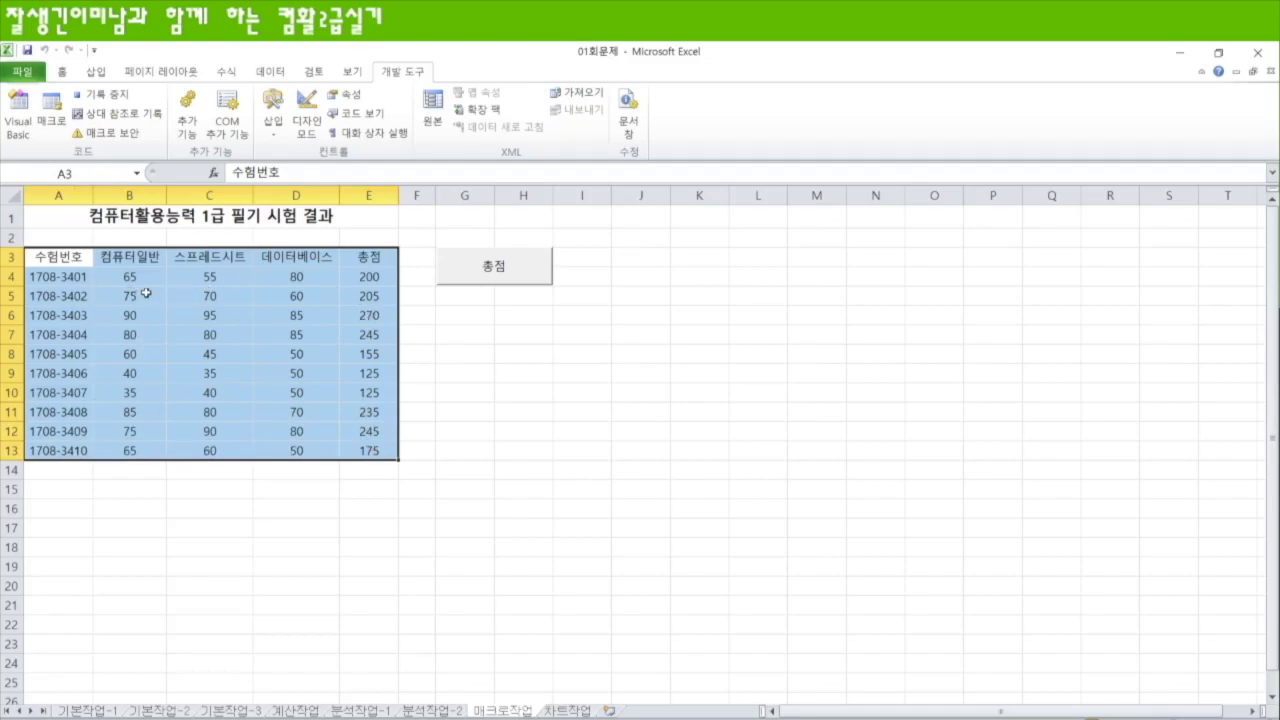
{"action": "left_click", "coordinate": [63, 73]}
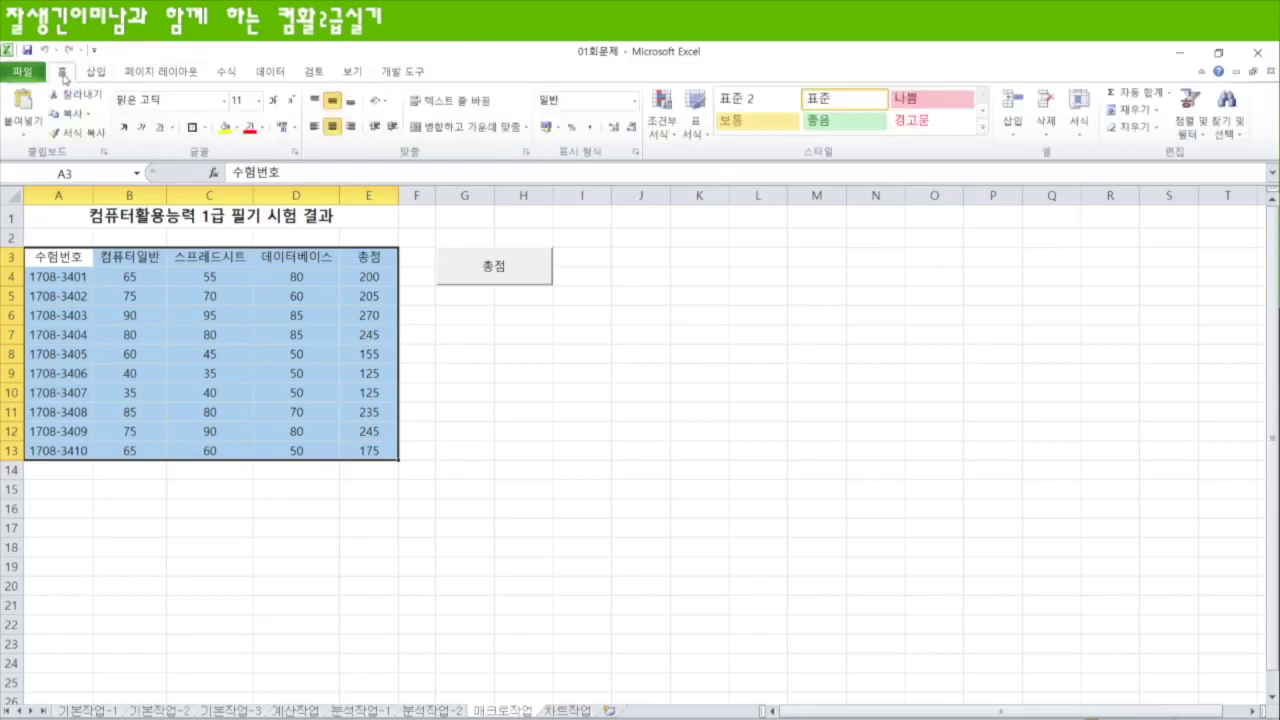
{"action": "left_click", "coordinate": [205, 128]}
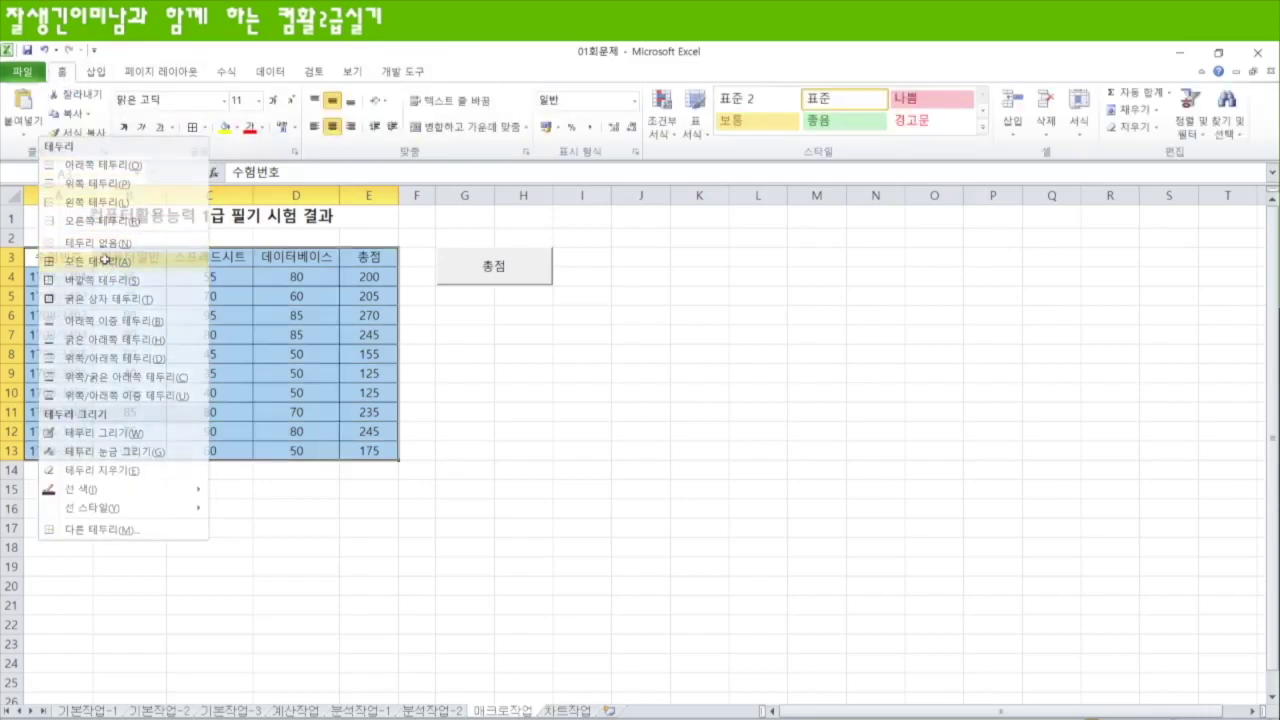
{"action": "left_click", "coordinate": [107, 262]}
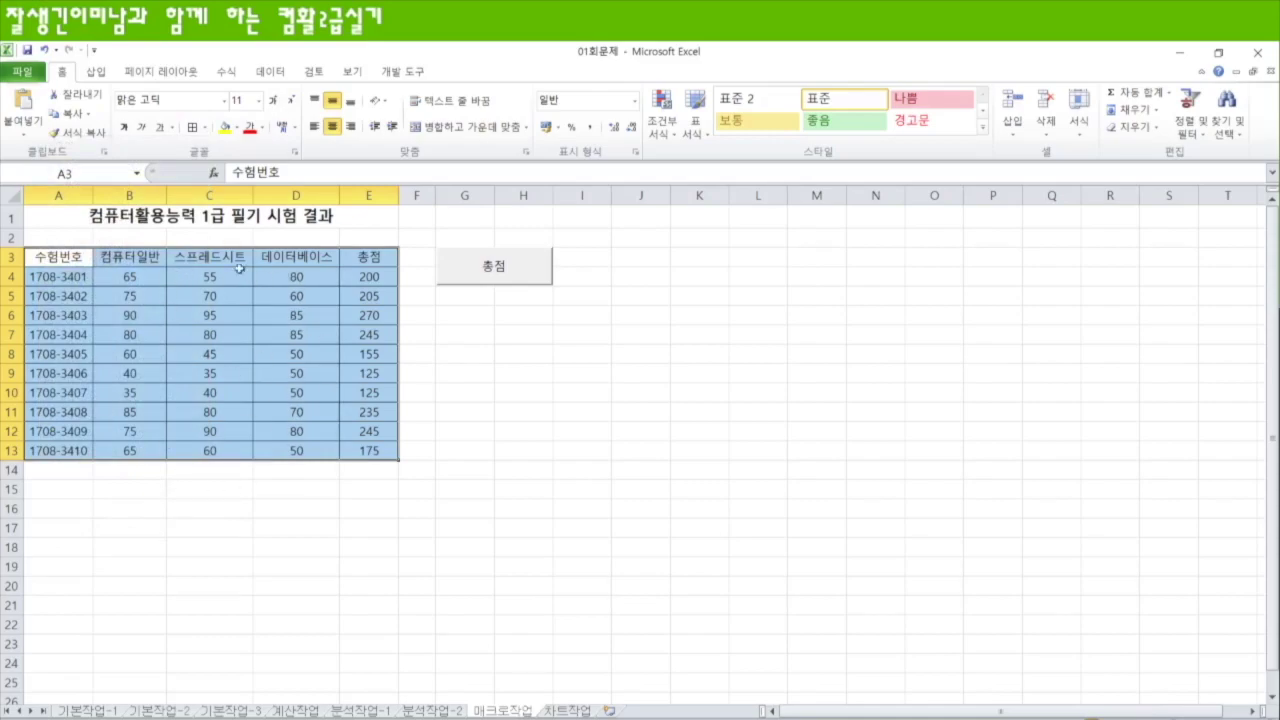
{"action": "left_click", "coordinate": [460, 315]}
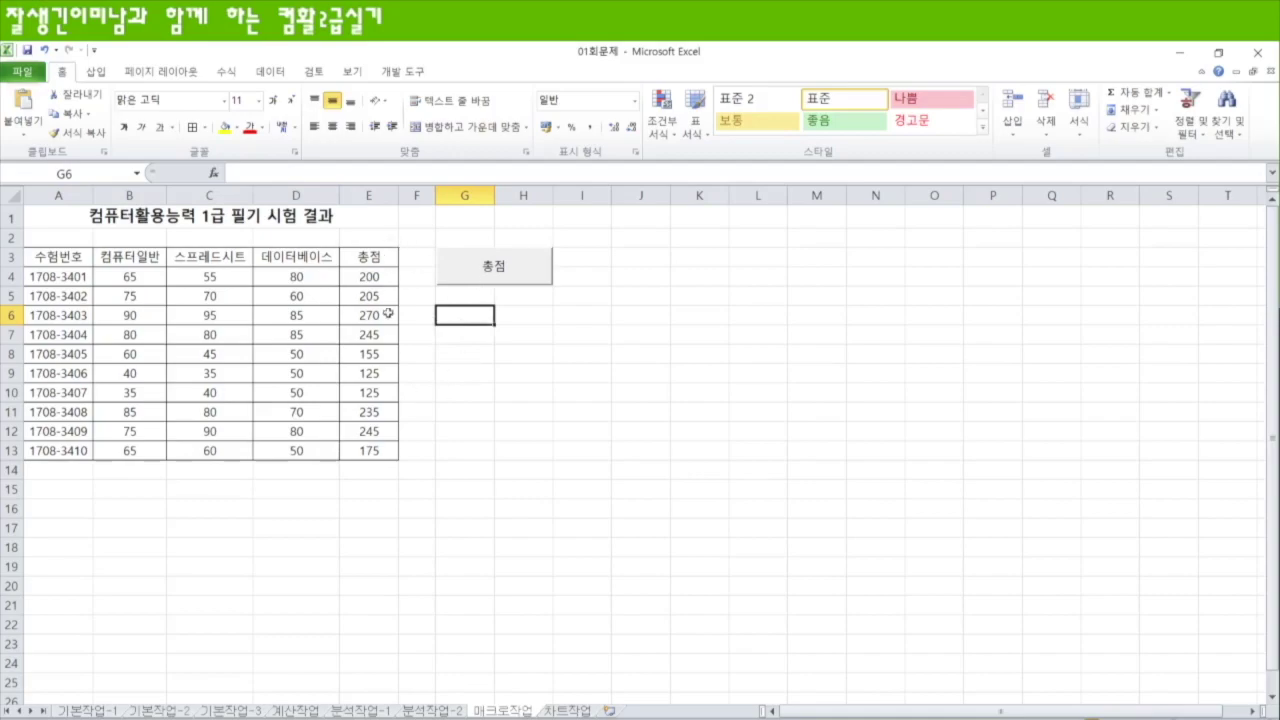
{"action": "left_click", "coordinate": [400, 72]}
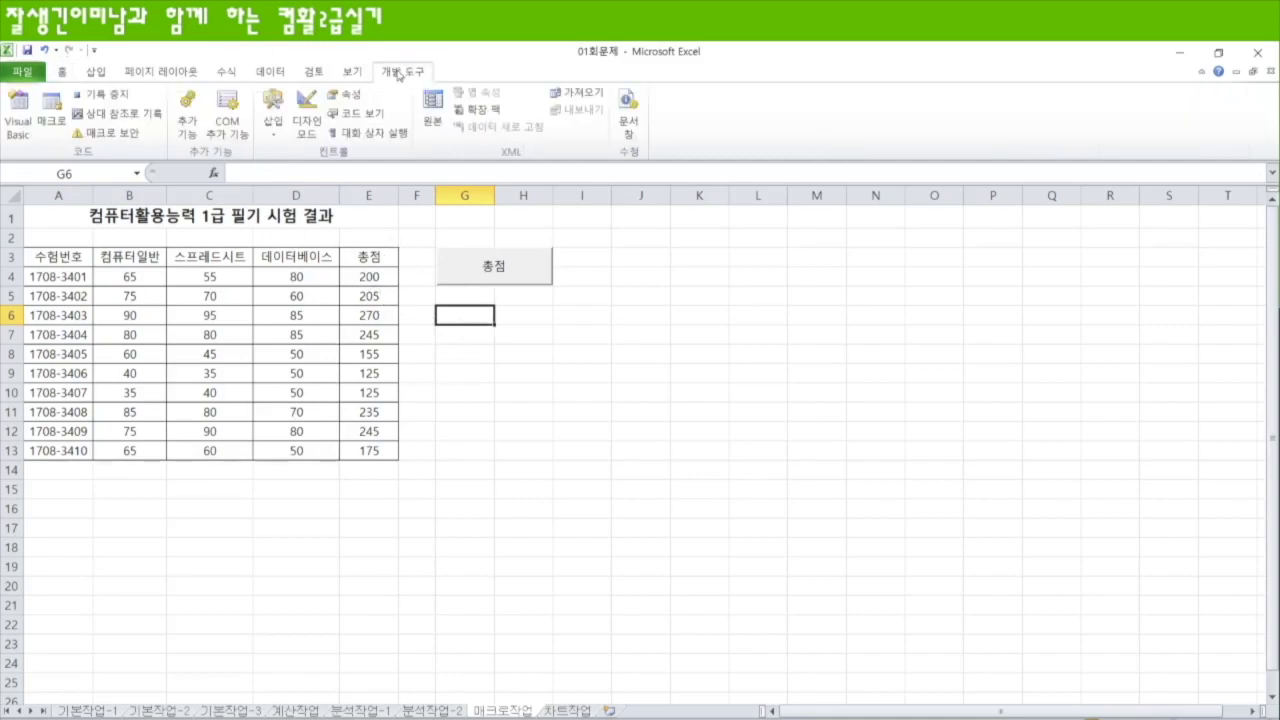
{"action": "left_click", "coordinate": [118, 96]}
Remove all the borders from the table A3:E13
{"action": "left_click_drag", "start_coordinate": [55, 257], "coordinate": [371, 449]}
{"action": "left_click", "coordinate": [63, 72]}
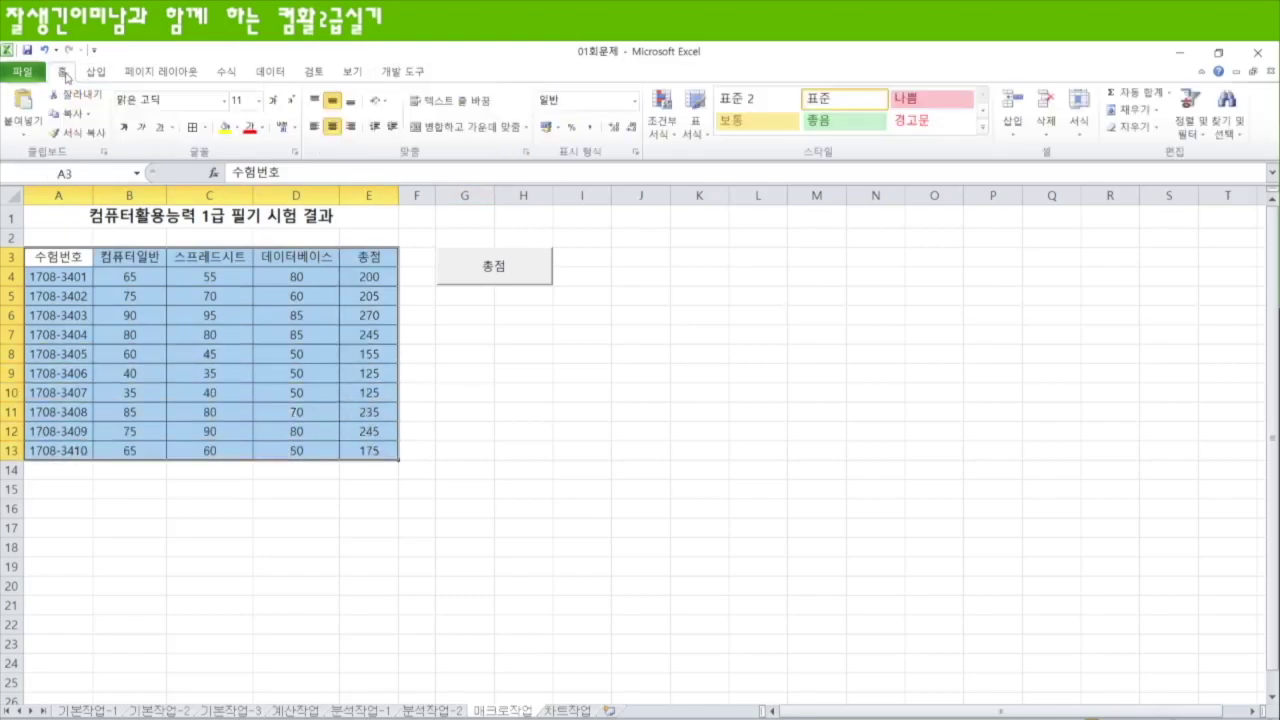
{"action": "left_click", "coordinate": [204, 127]}
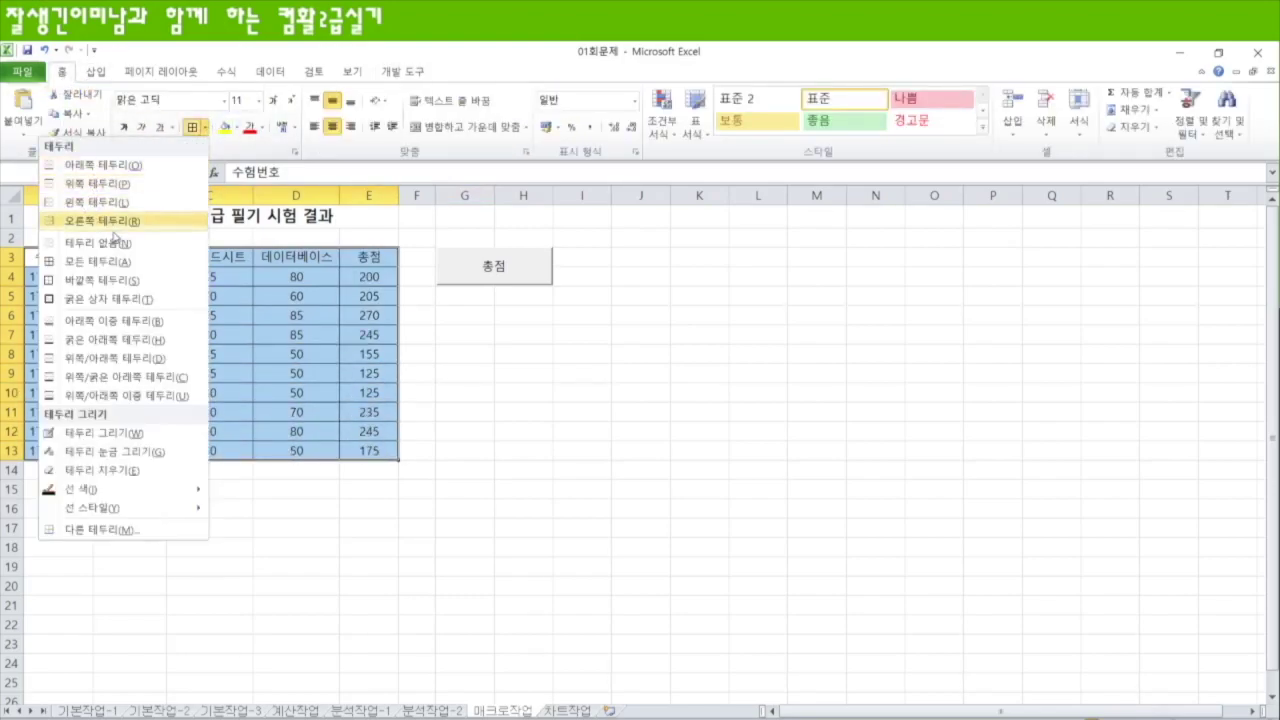
{"action": "left_click", "coordinate": [98, 261]}
{"action": "left_click", "coordinate": [466, 338]}
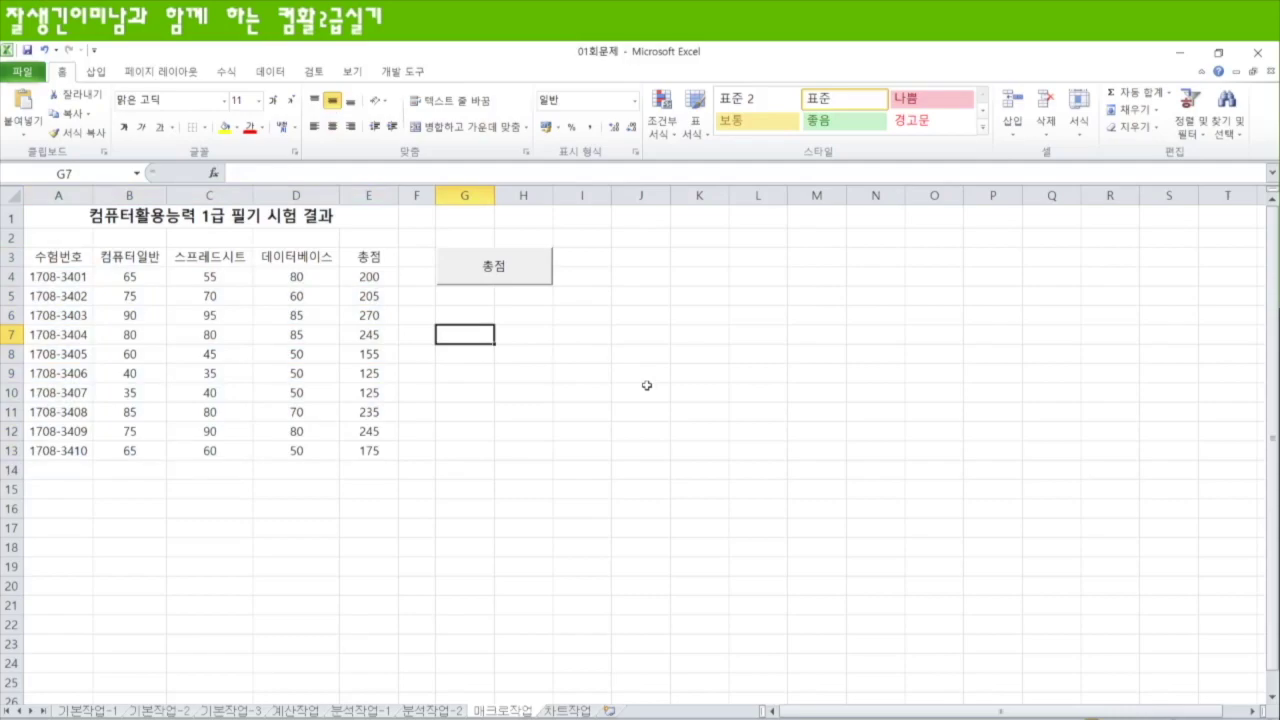
Draw a rounded rectangle covering G7:H8, about 1.29 cm high and 3.73 cm wide
{"action": "left_click", "coordinate": [96, 72]}
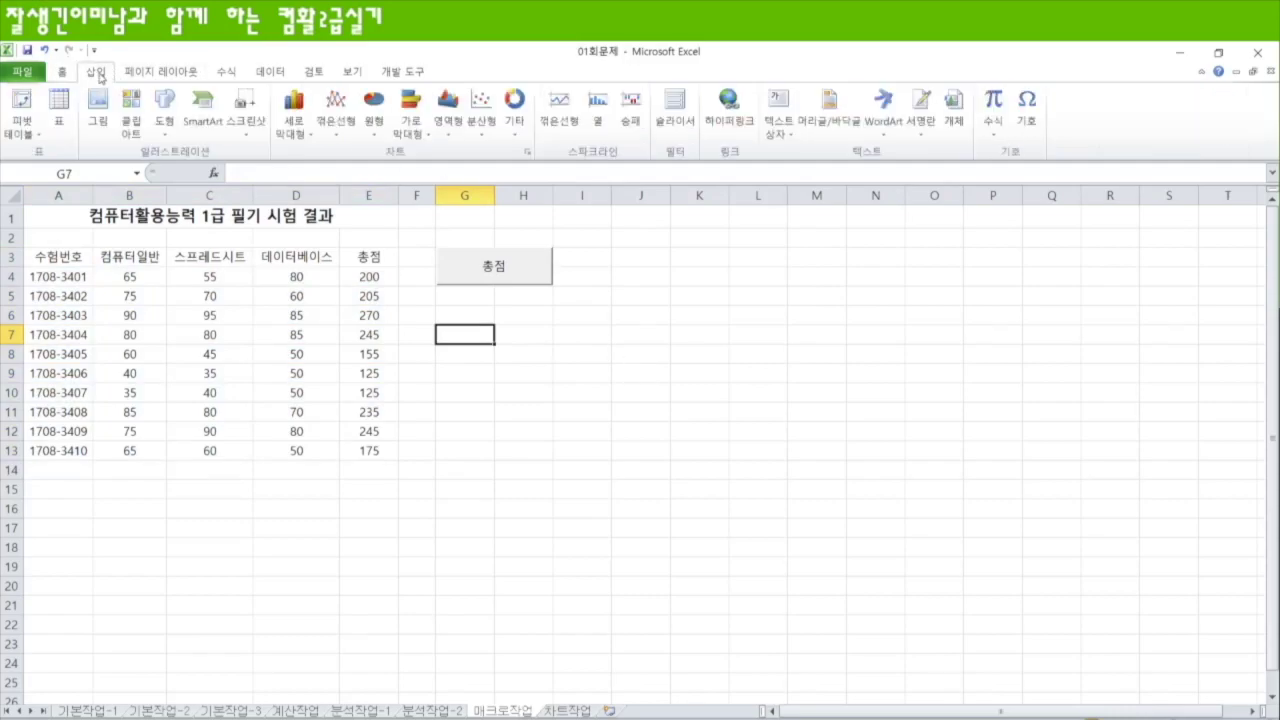
{"action": "left_click", "coordinate": [164, 110]}
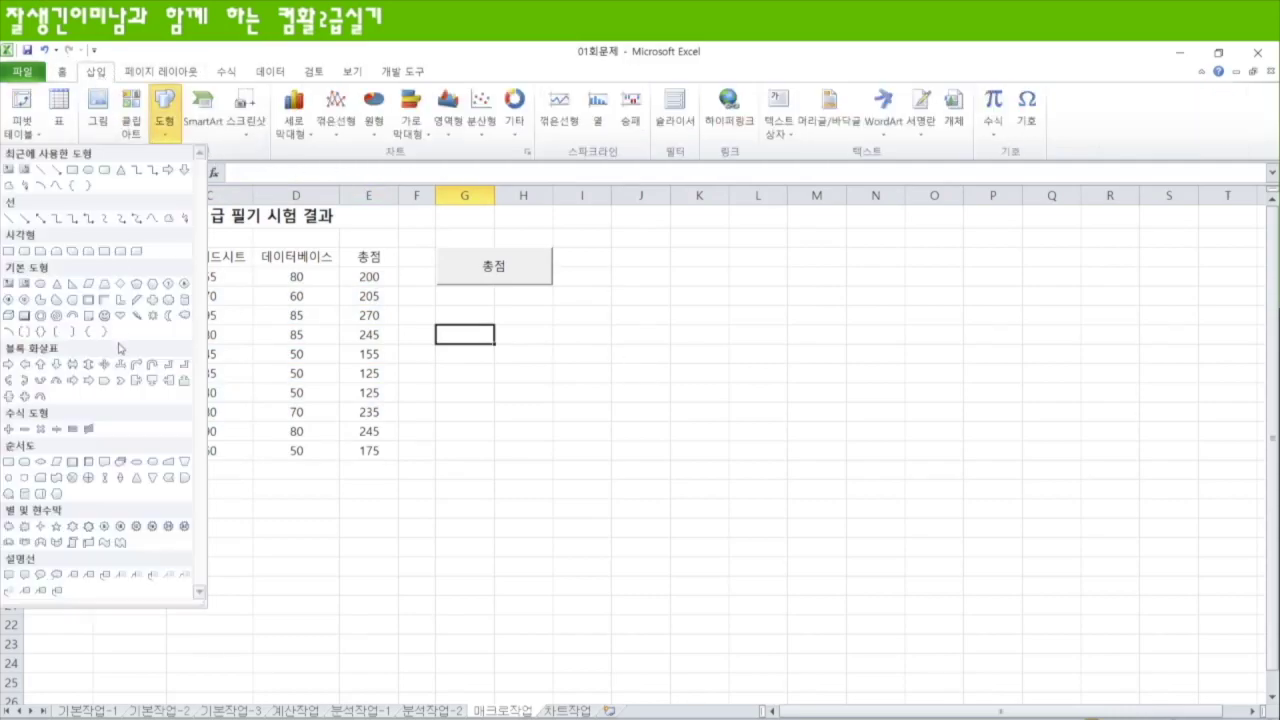
{"action": "left_click", "coordinate": [24, 251]}
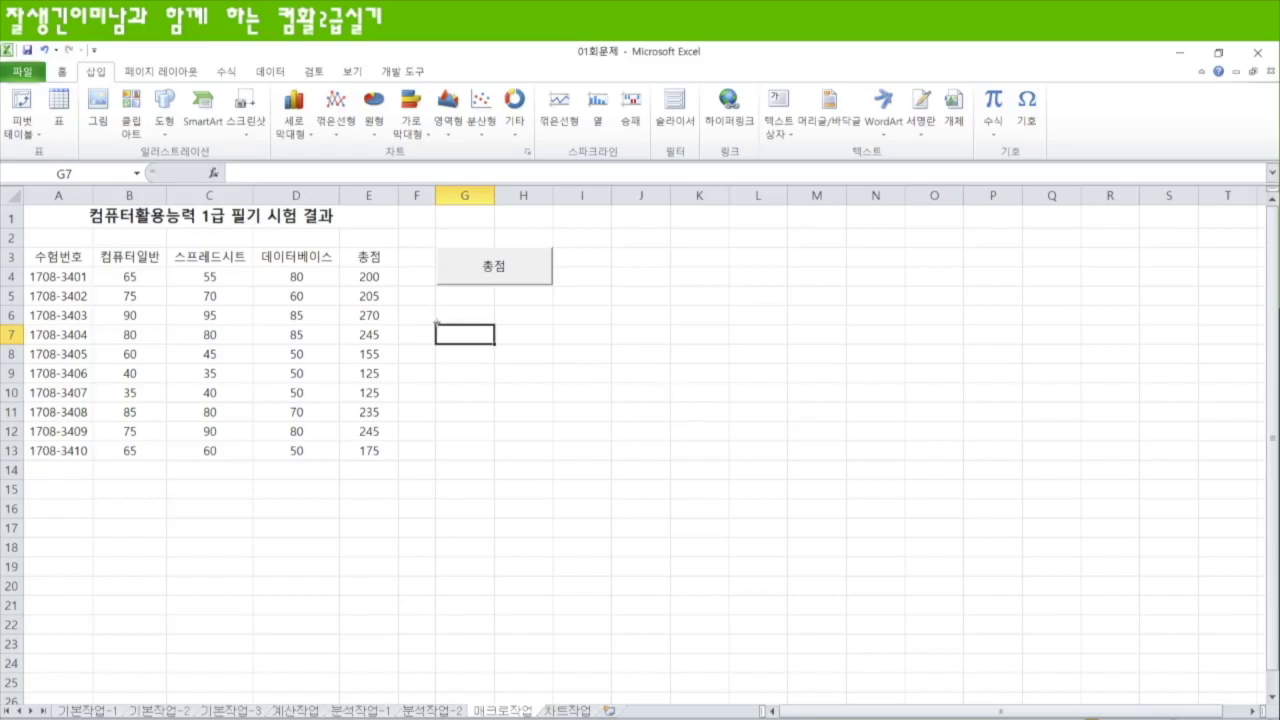
{"action": "left_click_drag", "start_coordinate": [434, 324], "coordinate": [552, 366]}
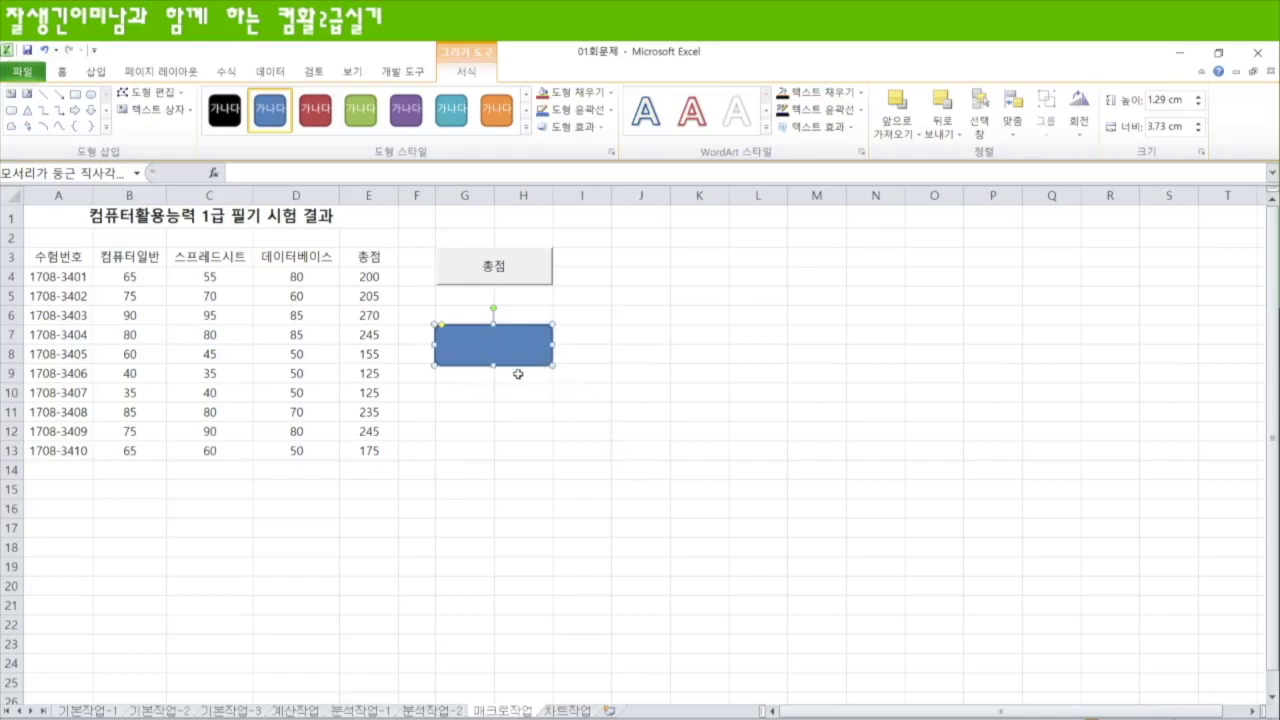
Enter 테두리 in the rounded rectangle and center the text both horizontally and vertically
{"action": "type", "text": "테두리"}
{"action": "left_click", "coordinate": [510, 353]}
{"action": "left_click", "coordinate": [63, 72]}
{"action": "left_click", "coordinate": [332, 101]}
{"action": "left_click", "coordinate": [332, 126]}
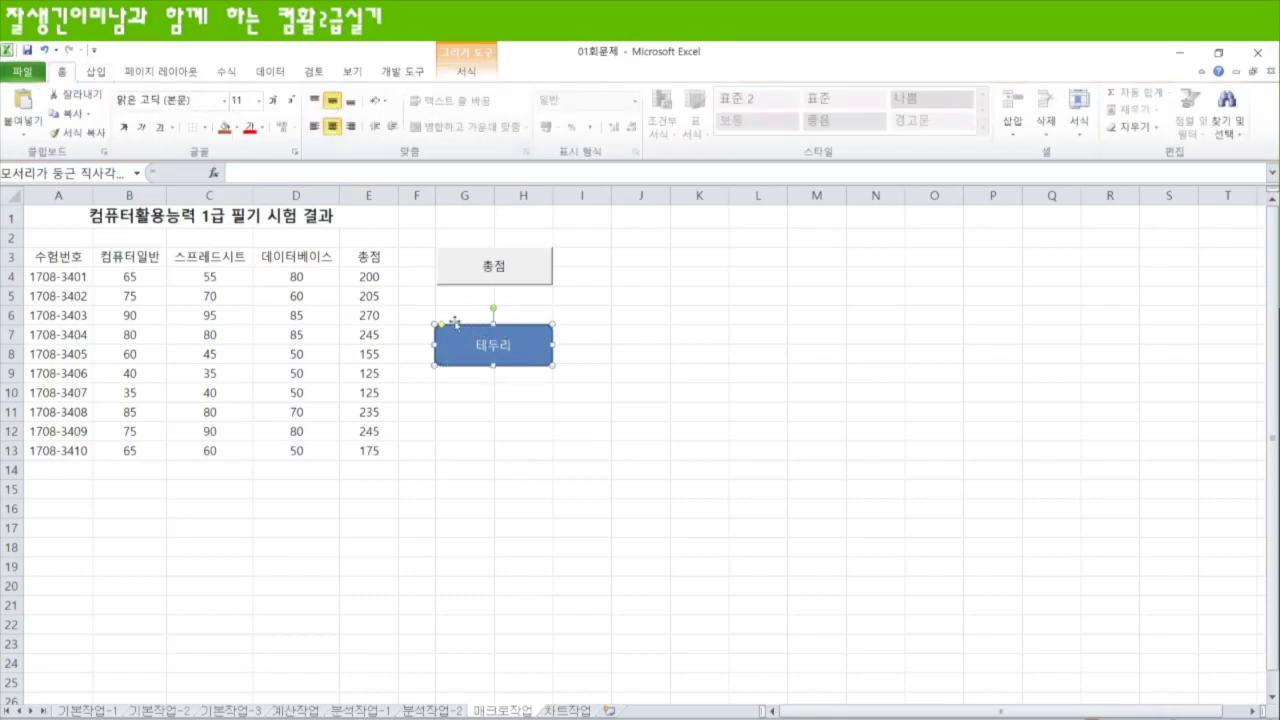
{"action": "left_click", "coordinate": [620, 391]}
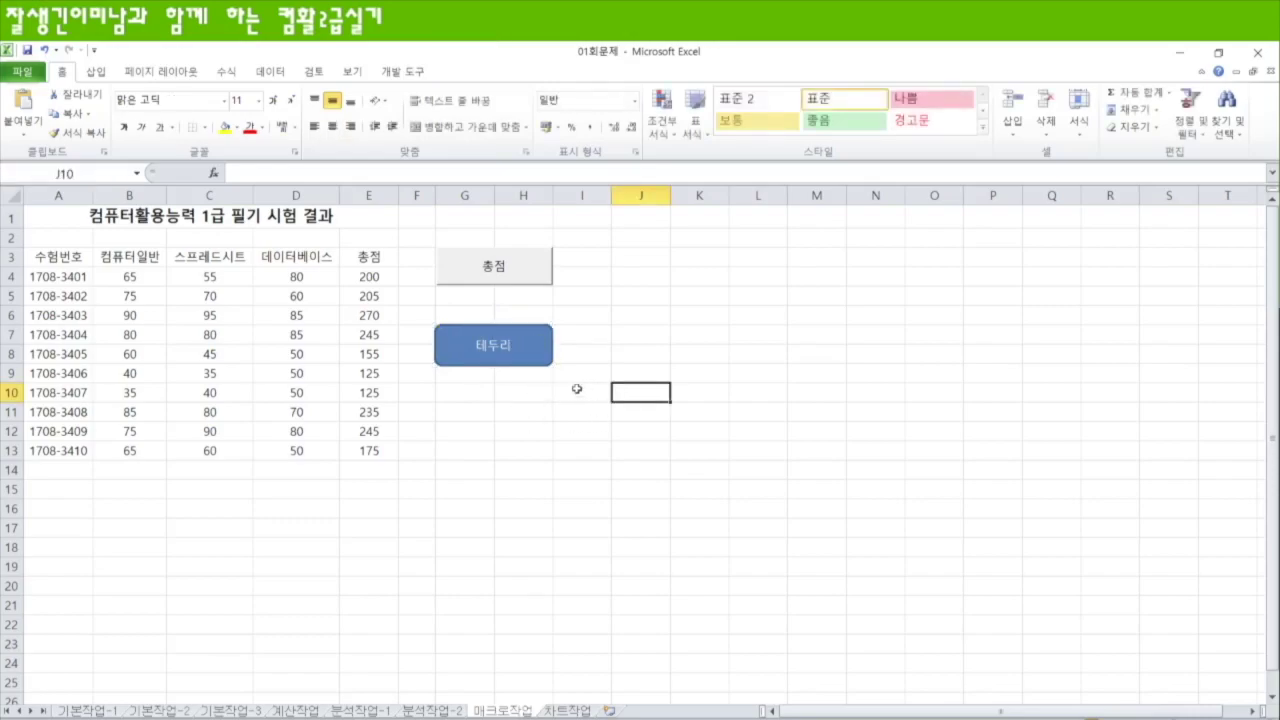
Assign the 테두리 macro to the rounded rectangle
{"action": "right_click", "coordinate": [523, 360]}
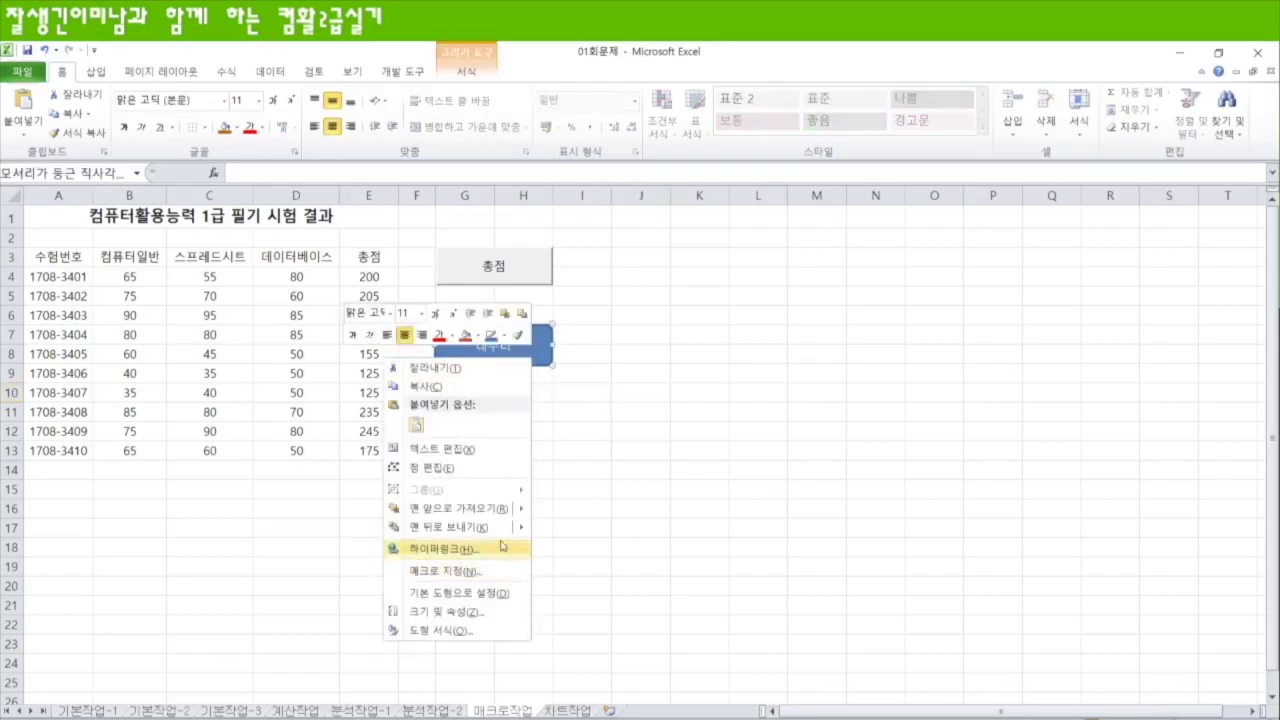
{"action": "left_click", "coordinate": [456, 571]}
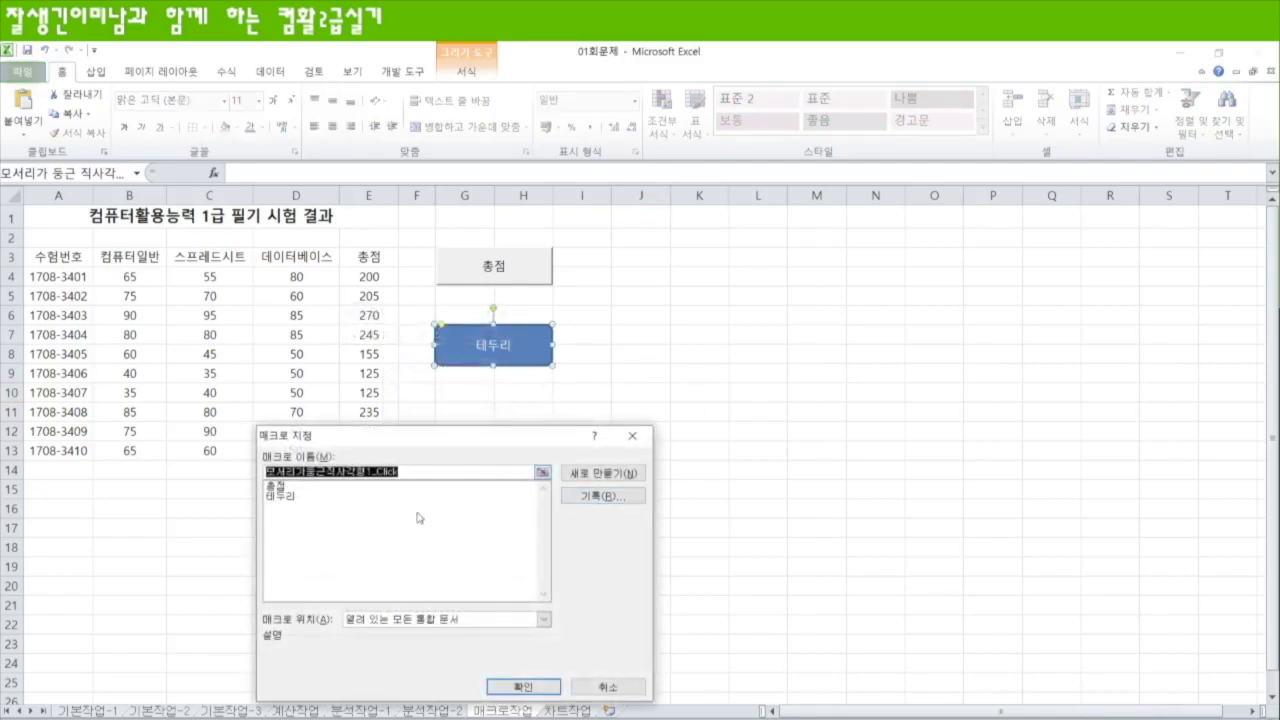
{"action": "left_click", "coordinate": [284, 497]}
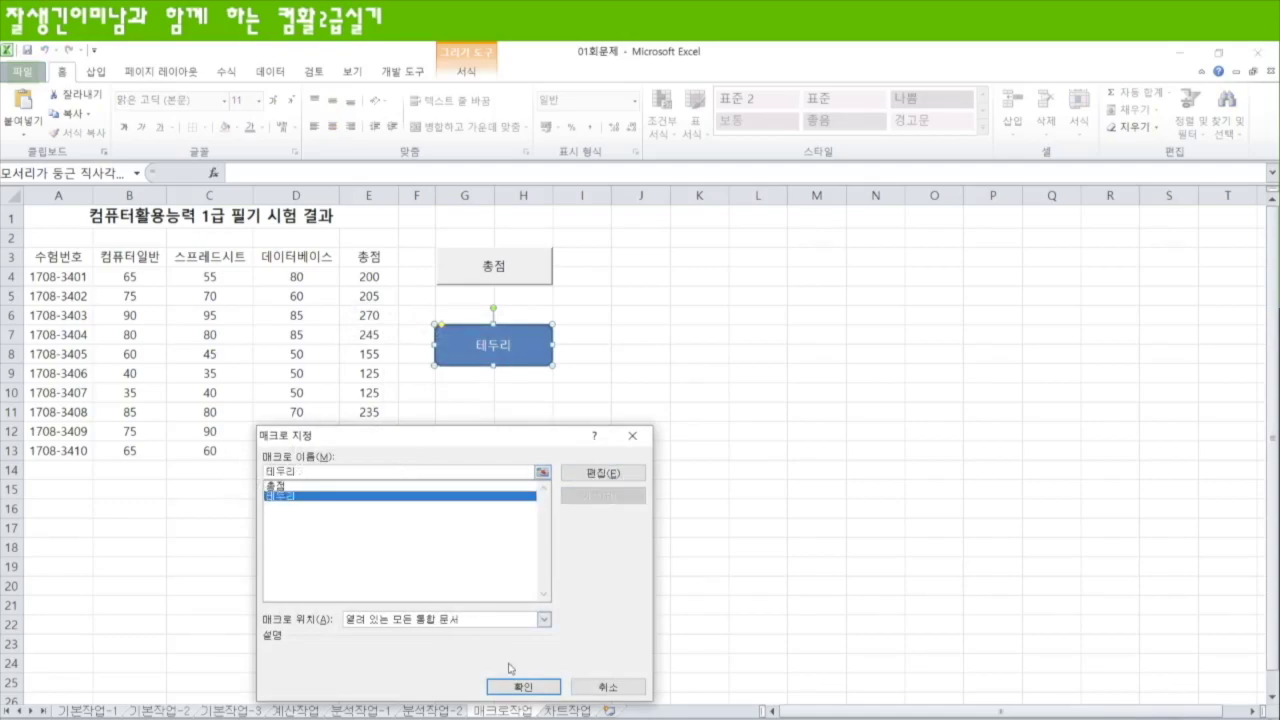
{"action": "left_click", "coordinate": [528, 688]}
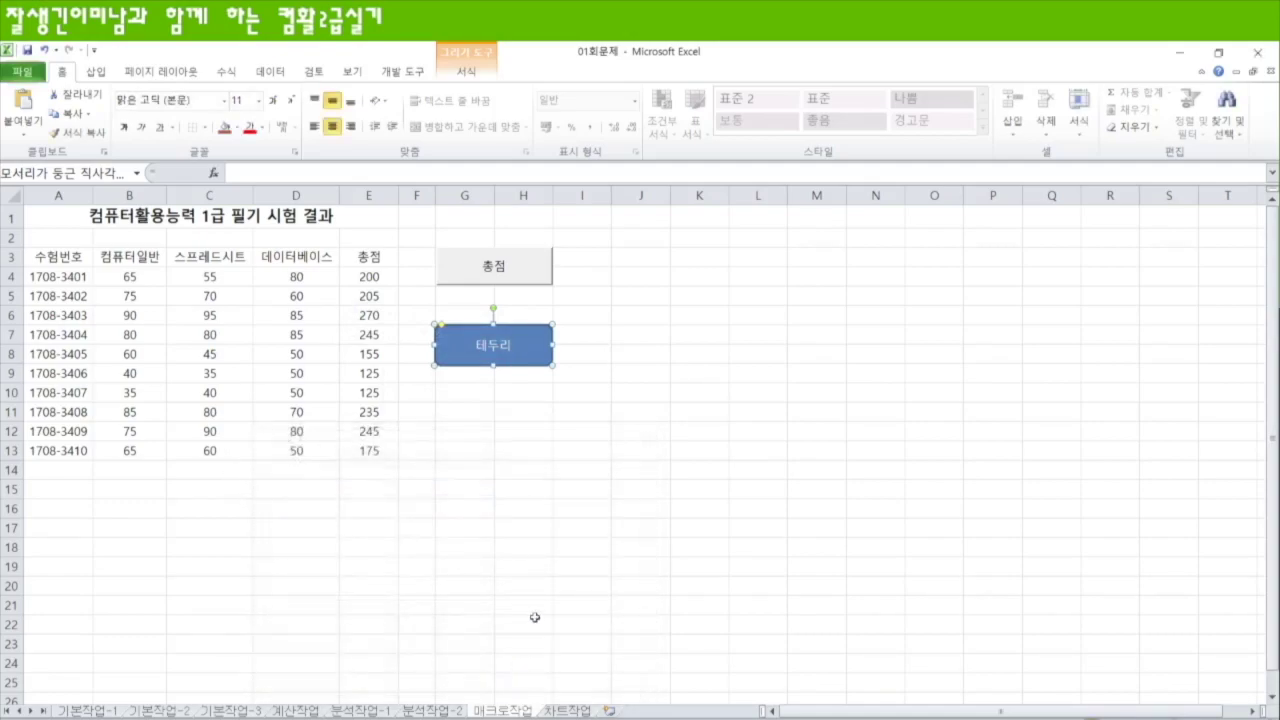
Run the 테두리 macro from the rounded rectangle to put borders on the table
{"action": "left_click", "coordinate": [676, 467]}
{"action": "left_click", "coordinate": [789, 410]}
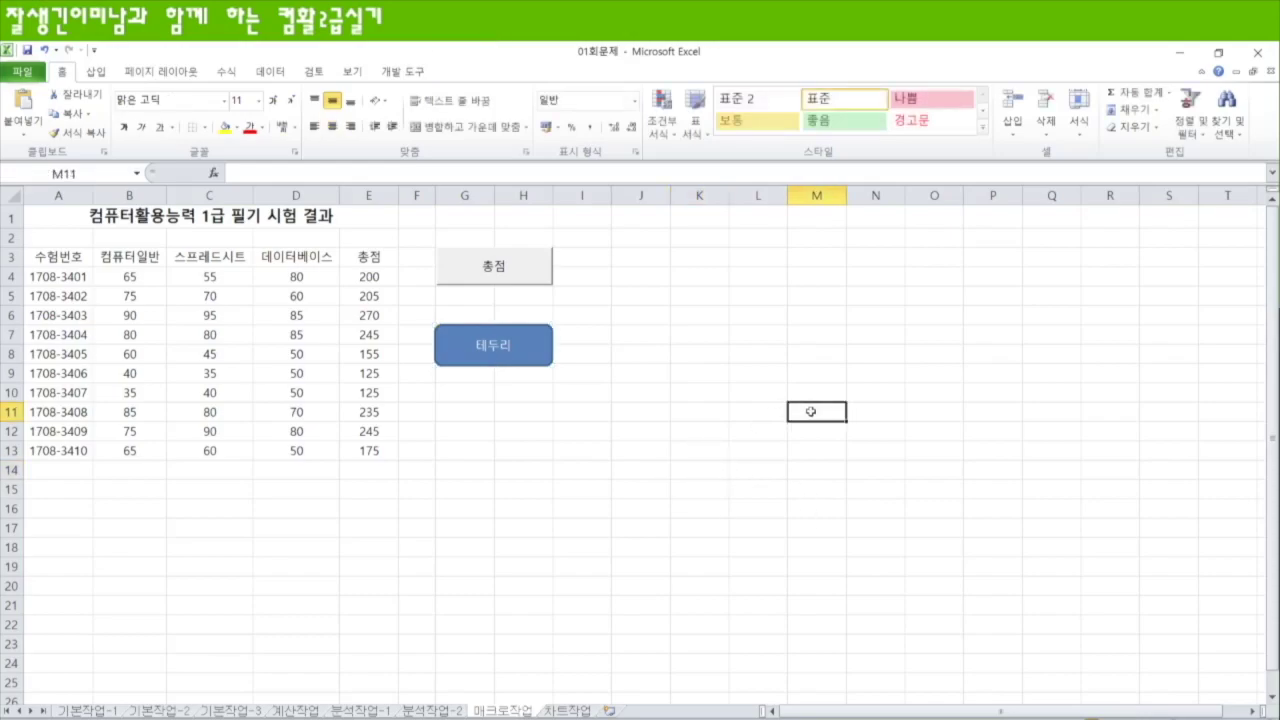
{"action": "left_click", "coordinate": [467, 360]}
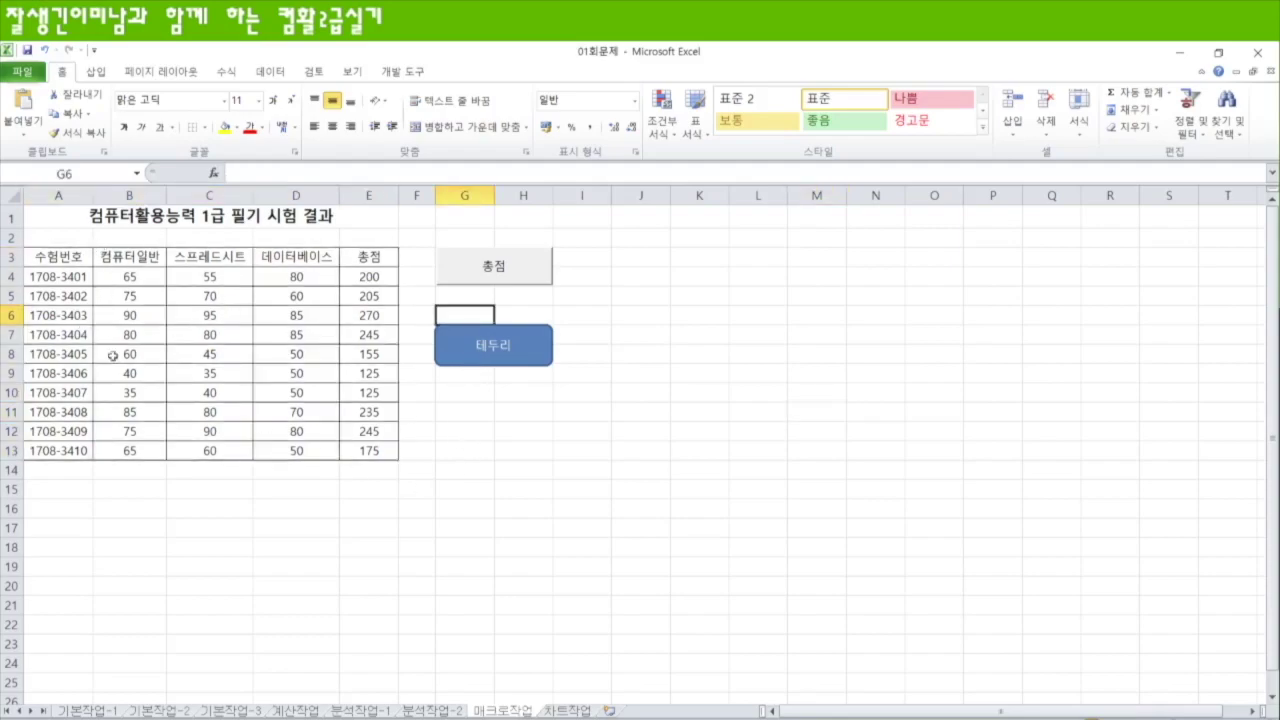
{"action": "left_click", "coordinate": [569, 453]}
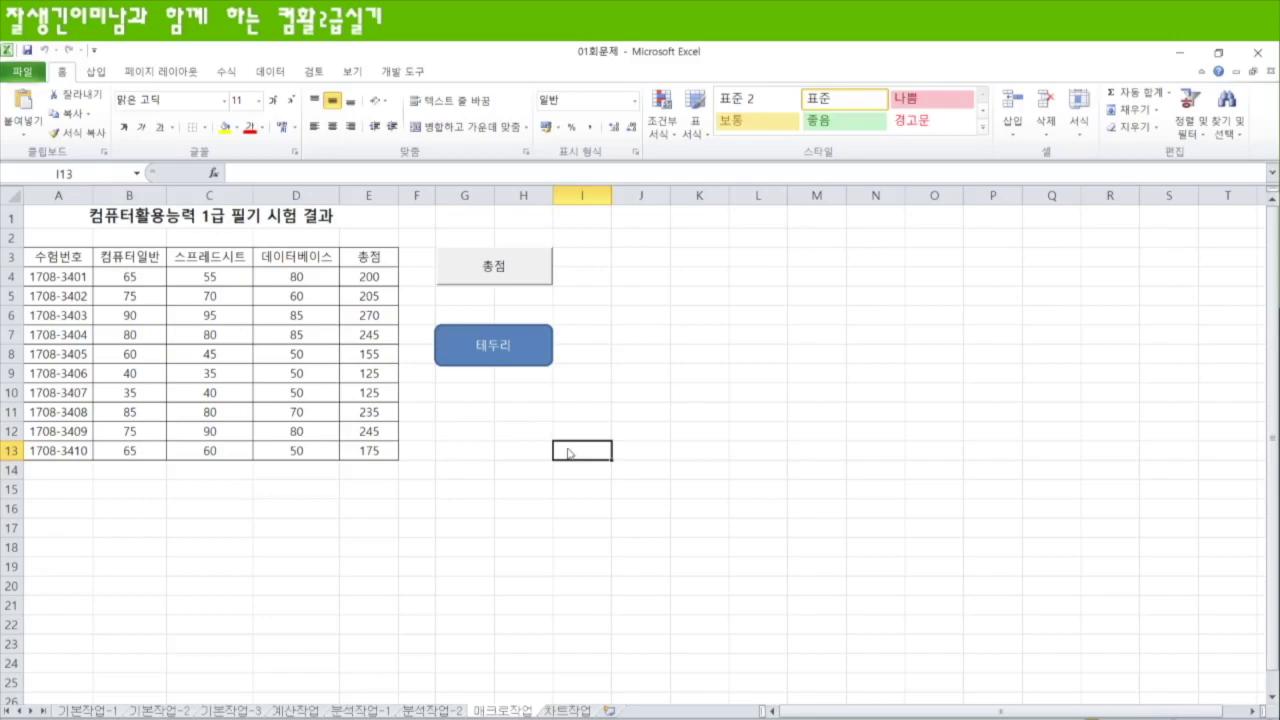
Fill the header cells A3:E3 with yellow
{"action": "left_click_drag", "start_coordinate": [50, 256], "coordinate": [367, 453]}
{"action": "left_click_drag", "start_coordinate": [371, 275], "coordinate": [372, 310]}
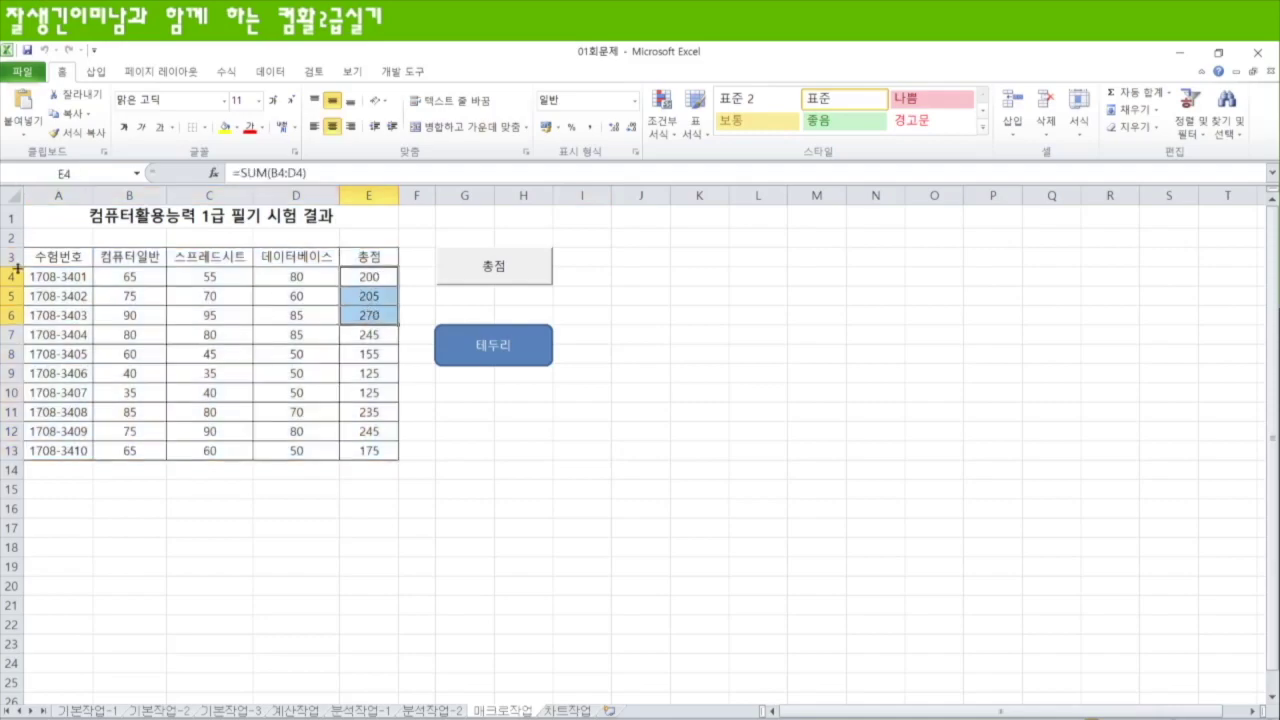
{"action": "left_click", "coordinate": [62, 260]}
{"action": "left_click_drag", "start_coordinate": [120, 258], "coordinate": [368, 258]}
{"action": "left_click", "coordinate": [224, 127]}
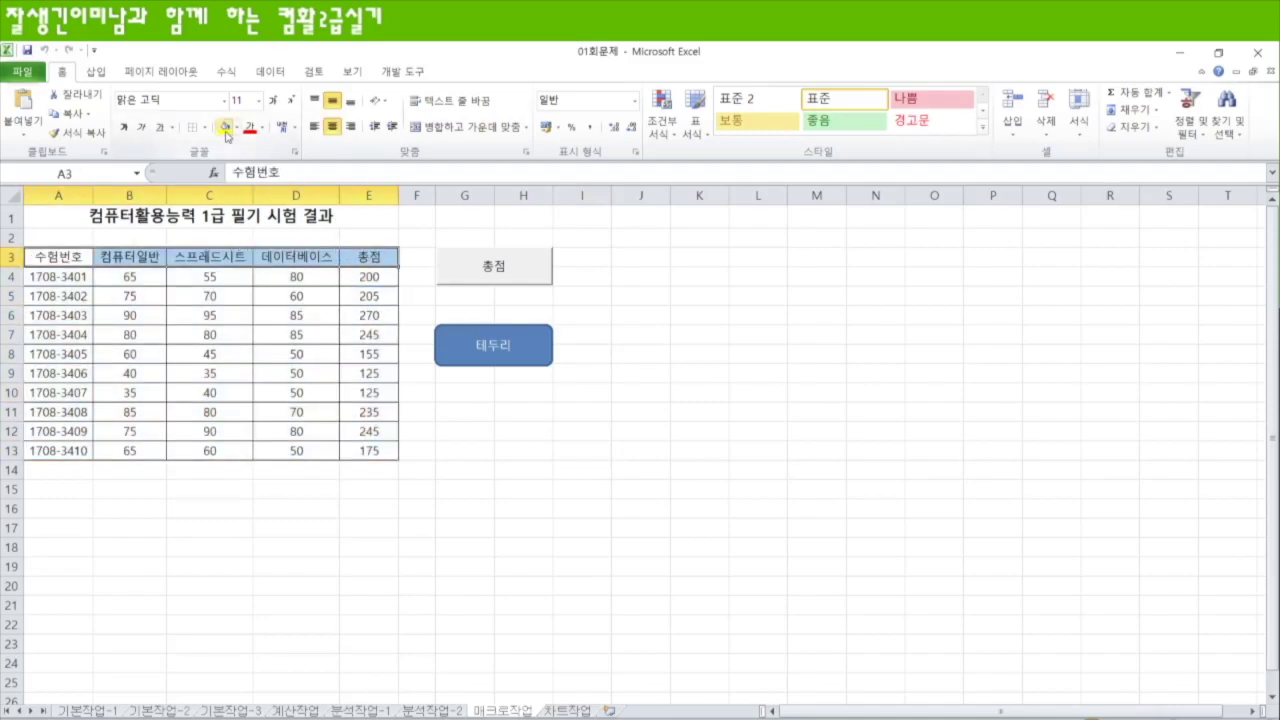
Try adding and removing decimal places on the totals E4:E13, and format them as currency (통화)
{"action": "left_click_drag", "start_coordinate": [378, 275], "coordinate": [368, 456]}
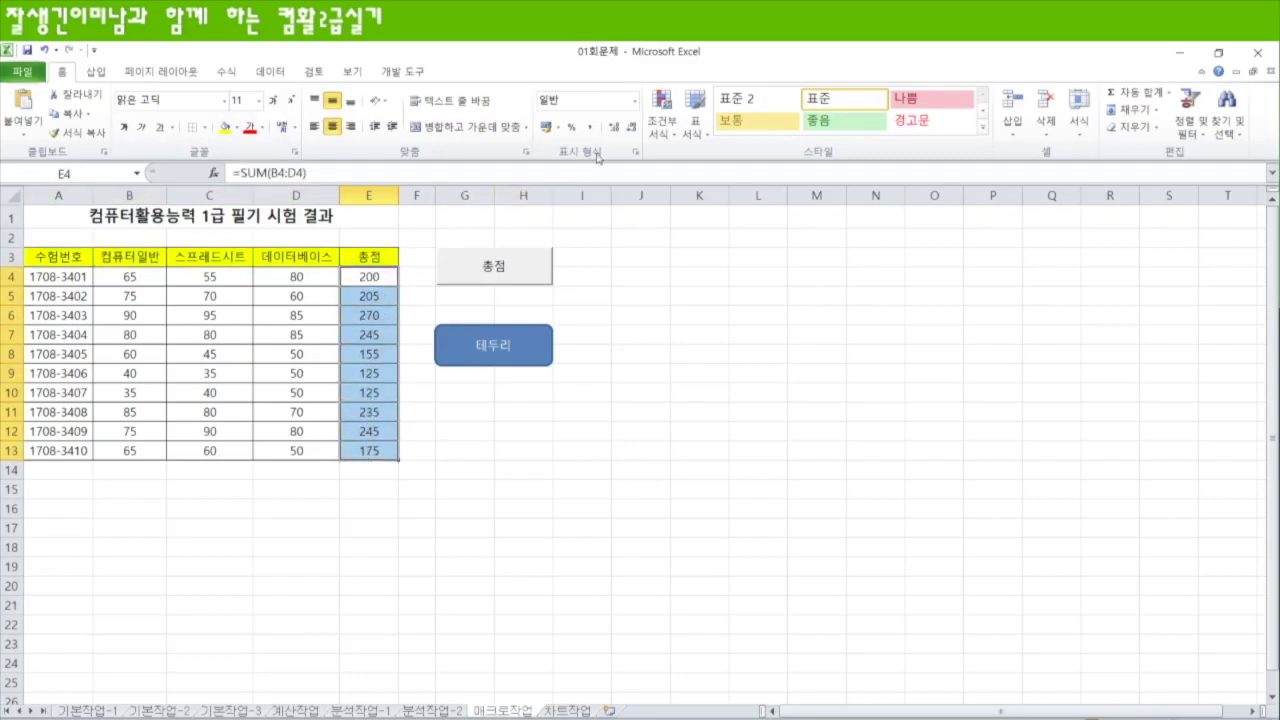
{"action": "left_click", "coordinate": [614, 127]}
{"action": "left_click", "coordinate": [614, 127]}
{"action": "left_click", "coordinate": [631, 127]}
{"action": "left_click", "coordinate": [631, 127]}
{"action": "left_click", "coordinate": [614, 127]}
{"action": "left_click", "coordinate": [614, 127]}
{"action": "left_click", "coordinate": [632, 127]}
{"action": "left_click", "coordinate": [632, 127]}
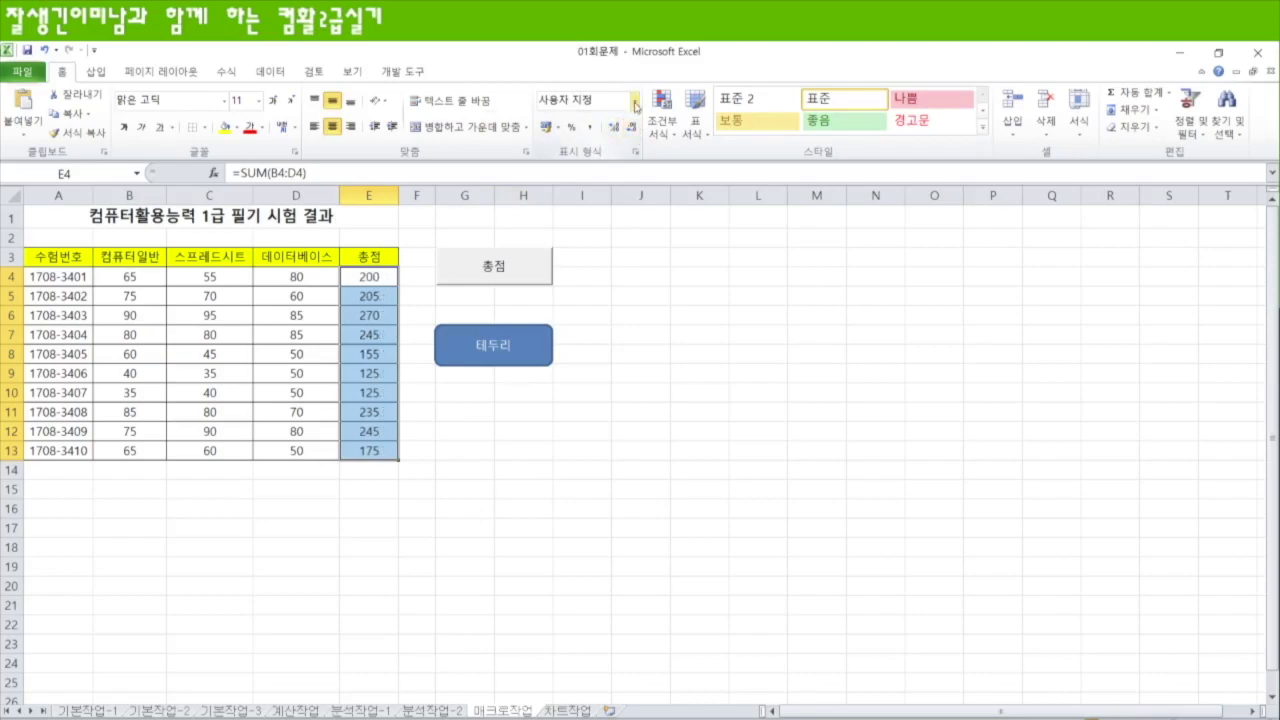
{"action": "left_click", "coordinate": [634, 100]}
{"action": "left_click", "coordinate": [555, 204]}
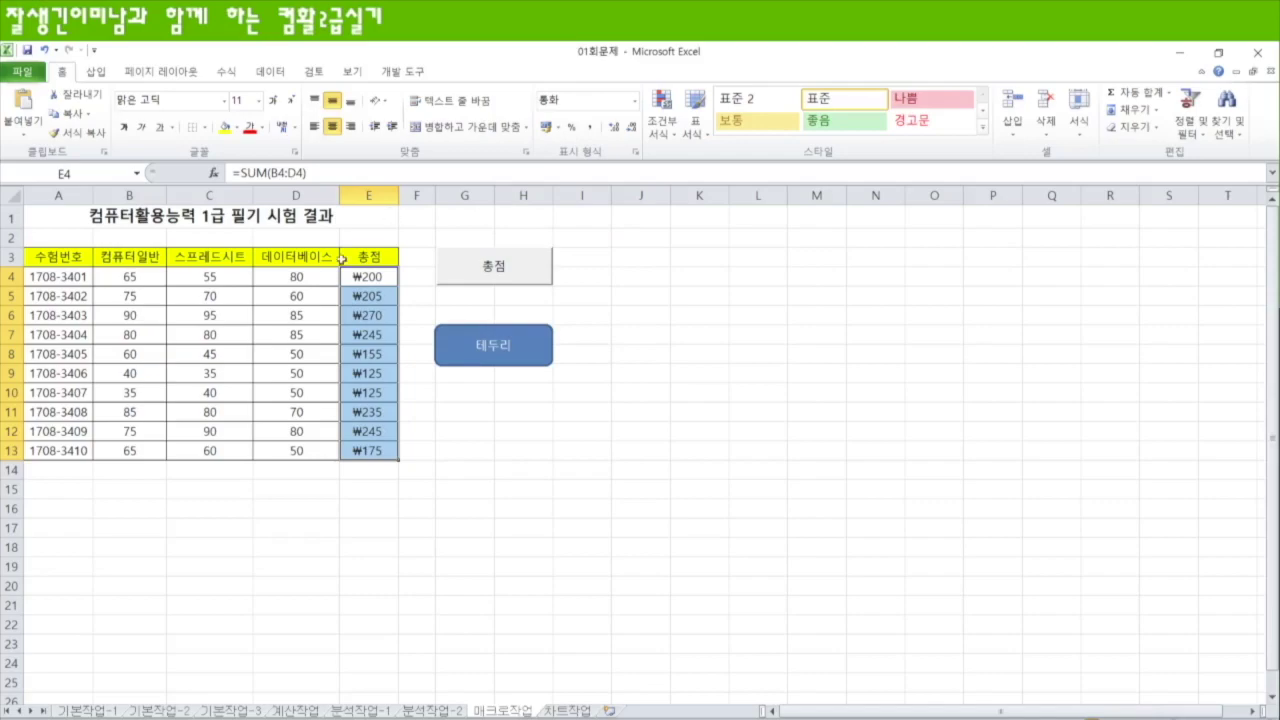
{"action": "left_click", "coordinate": [487, 510]}
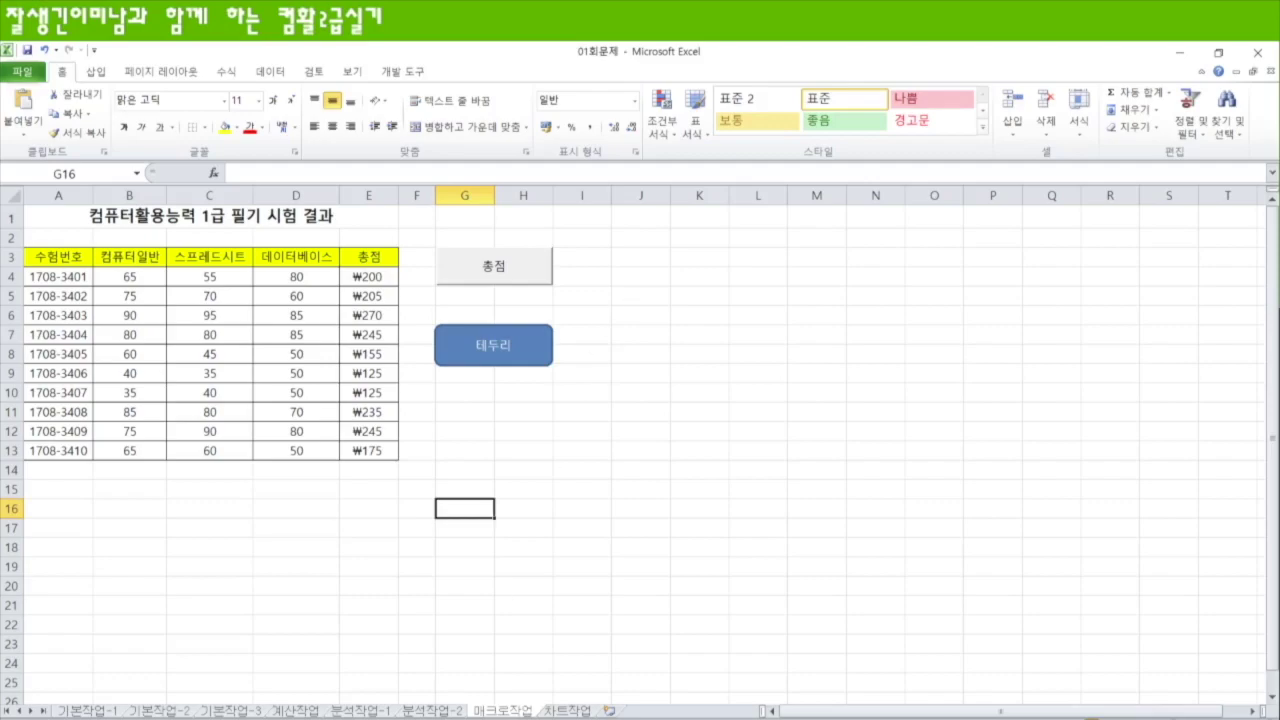
Switch to the 차트작업 sheet
{"action": "left_click", "coordinate": [567, 710]}
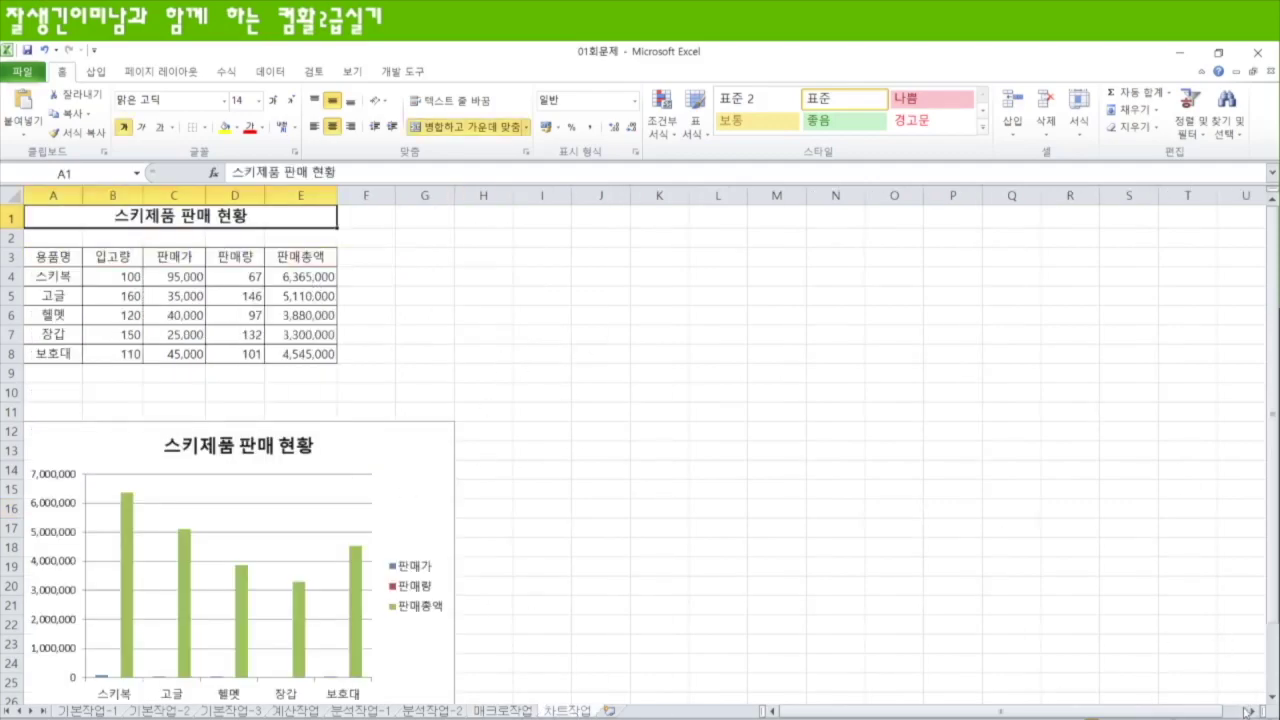
Select the 스키제품 판매 현황 chart and examine its series against the source table A3:E8
{"action": "scroll", "coordinate": [712, 568], "scroll_direction": "up", "scroll_amount": 4, "text": "ctrl"}
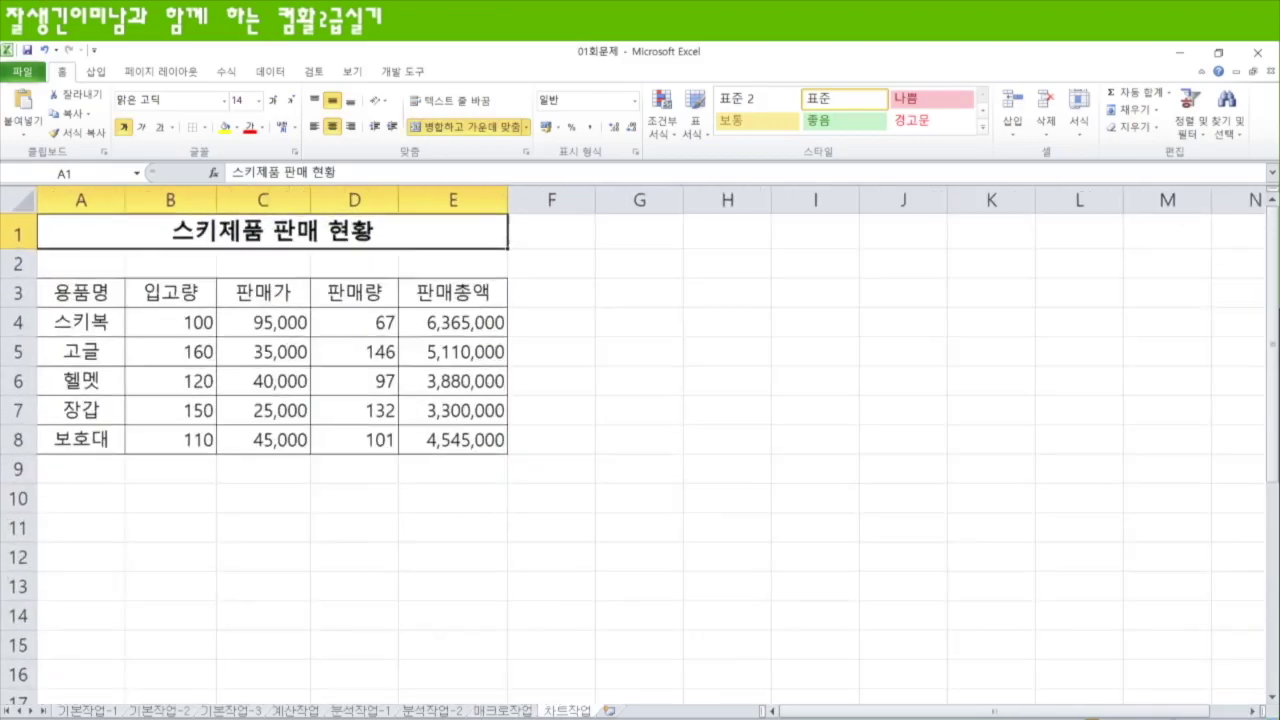
{"action": "scroll", "coordinate": [712, 568], "scroll_direction": "down", "scroll_amount": 3}
{"action": "scroll", "coordinate": [712, 568], "scroll_direction": "down", "scroll_amount": 2}
{"action": "scroll", "coordinate": [712, 568], "scroll_direction": "up", "scroll_amount": 2}
{"action": "scroll", "coordinate": [706, 563], "scroll_direction": "down", "scroll_amount": 1}
{"action": "scroll", "coordinate": [706, 563], "scroll_direction": "up", "scroll_amount": 1}
{"action": "left_click", "coordinate": [689, 336]}
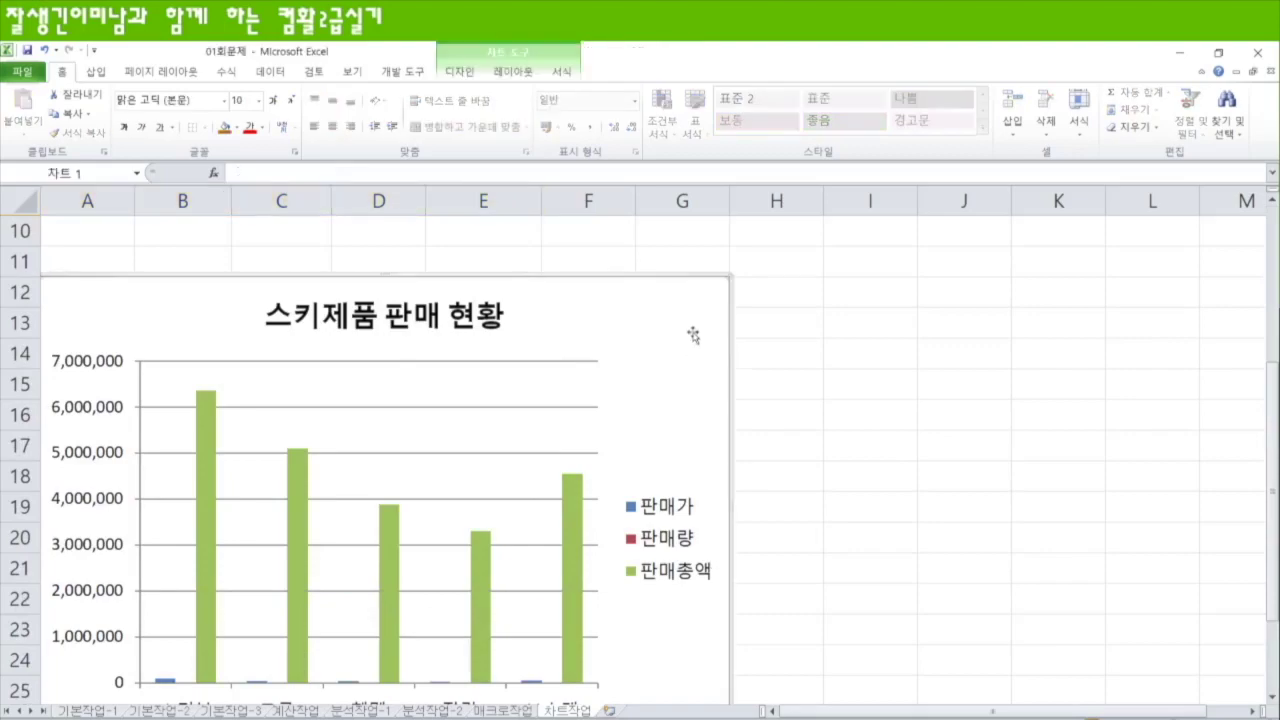
{"action": "scroll", "coordinate": [809, 586], "scroll_direction": "down", "scroll_amount": 3, "text": "ctrl"}
{"action": "scroll", "coordinate": [809, 586], "scroll_direction": "up", "scroll_amount": 3}
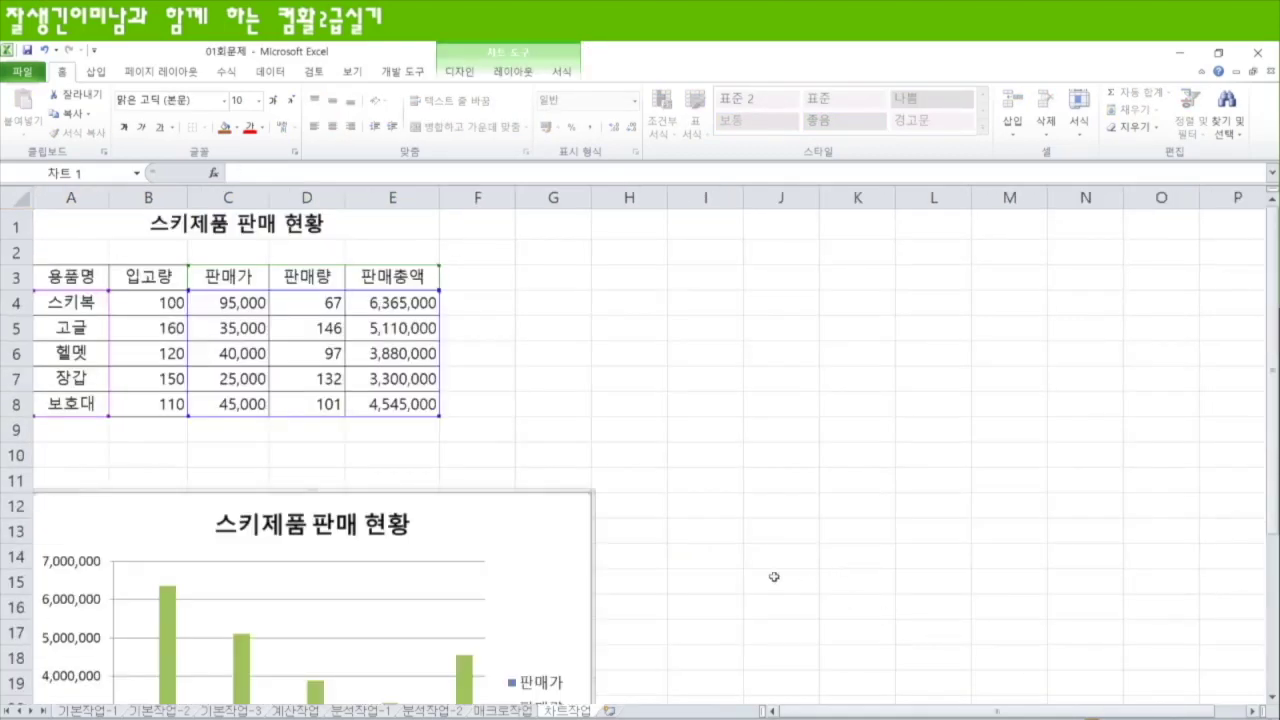
{"action": "scroll", "coordinate": [690, 549], "scroll_direction": "down", "scroll_amount": 3}
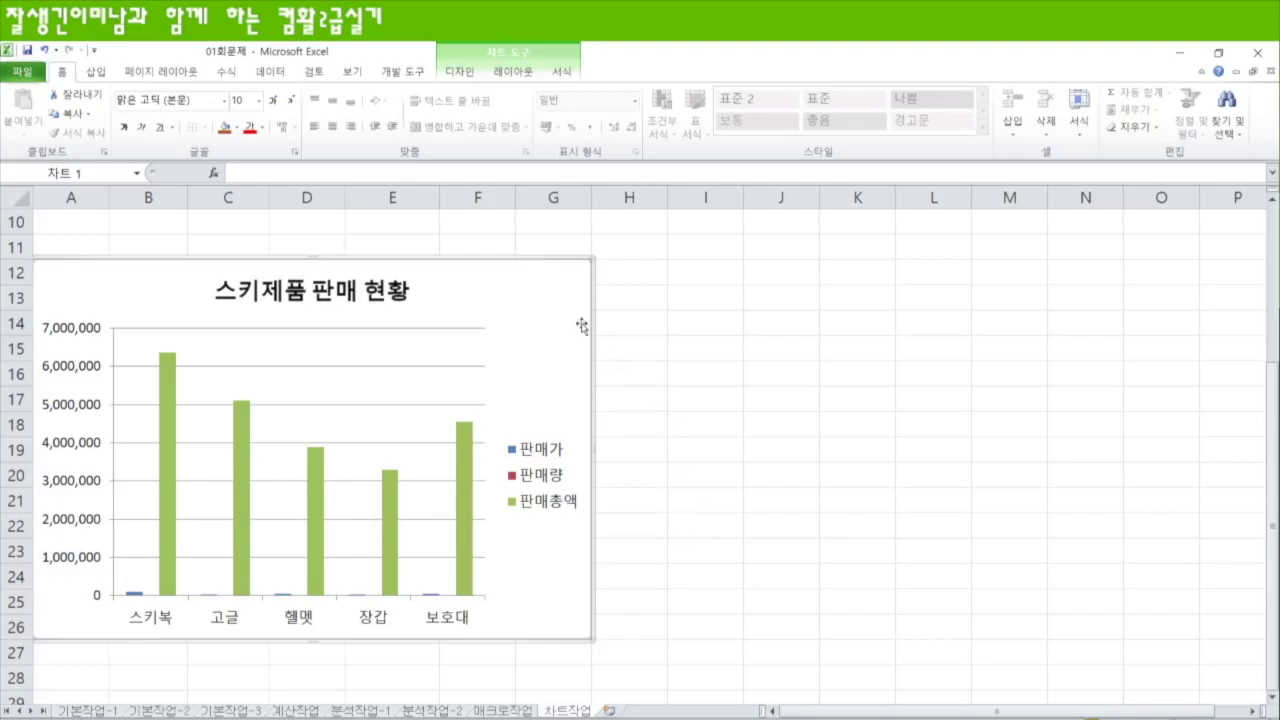
{"action": "scroll", "coordinate": [591, 486], "scroll_direction": "up", "scroll_amount": 2}
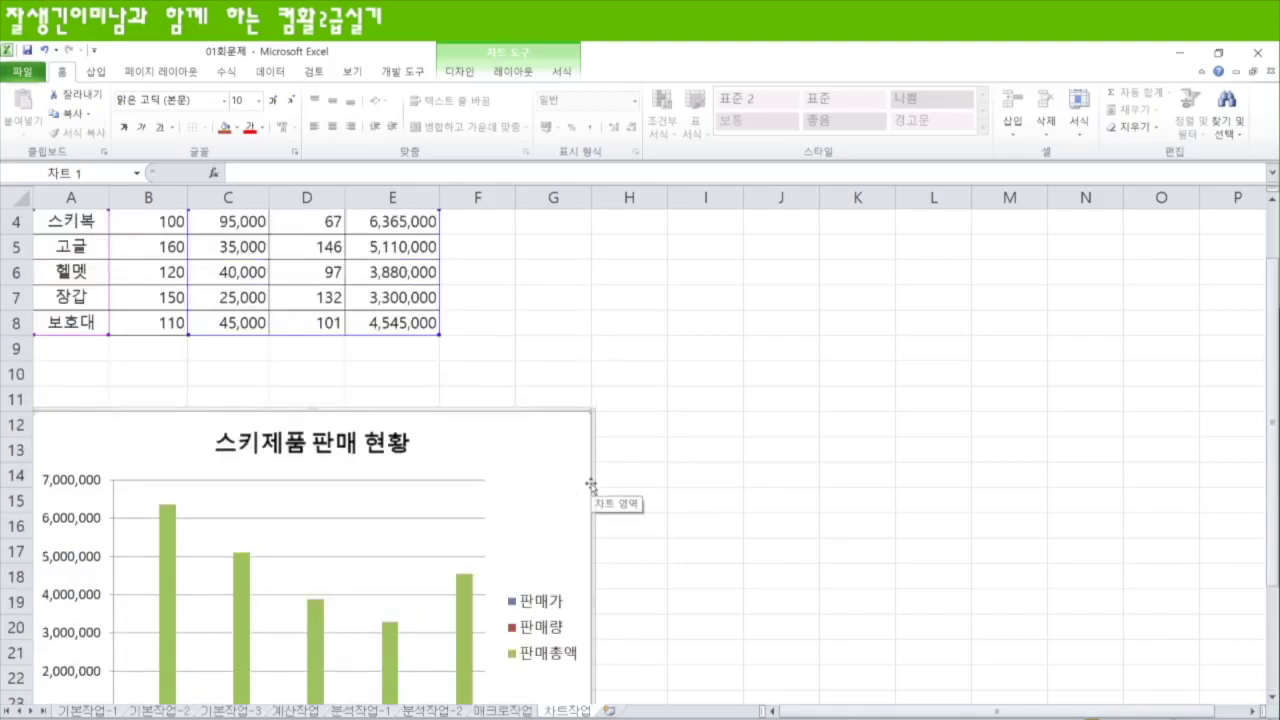
{"action": "scroll", "coordinate": [591, 485], "scroll_direction": "down", "scroll_amount": 3}
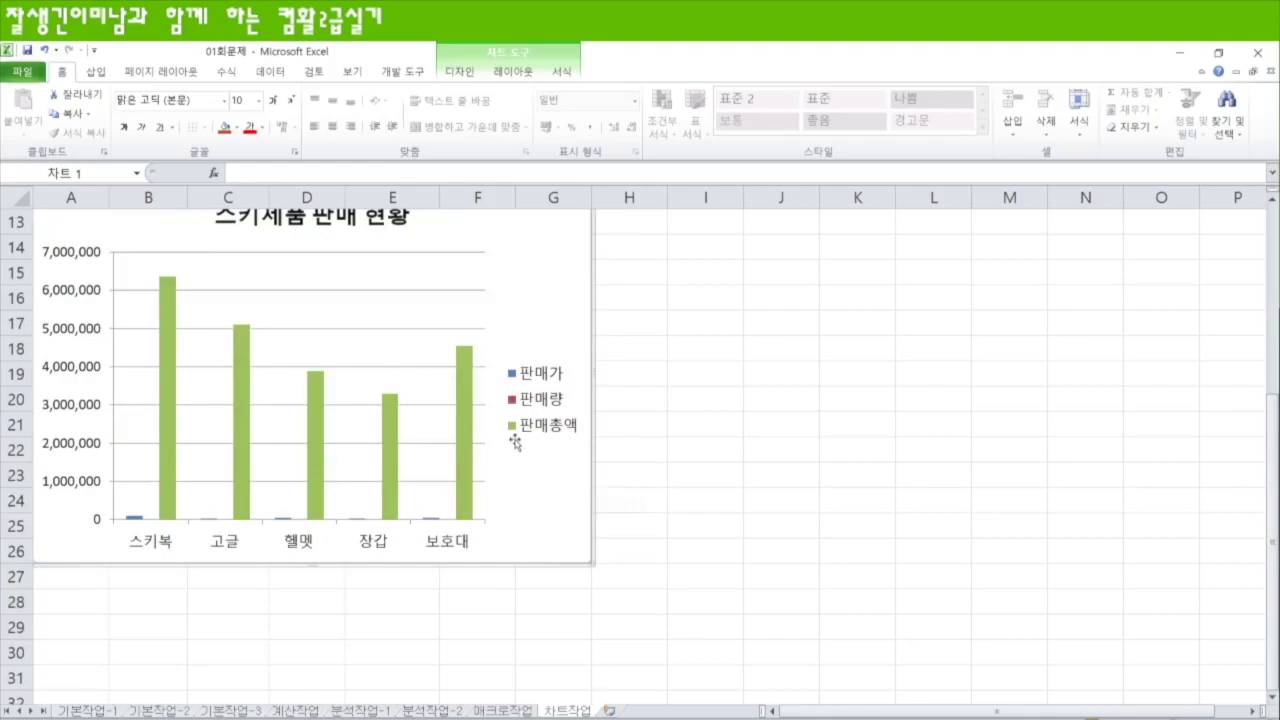
{"action": "scroll", "coordinate": [514, 517], "scroll_direction": "up", "scroll_amount": 3}
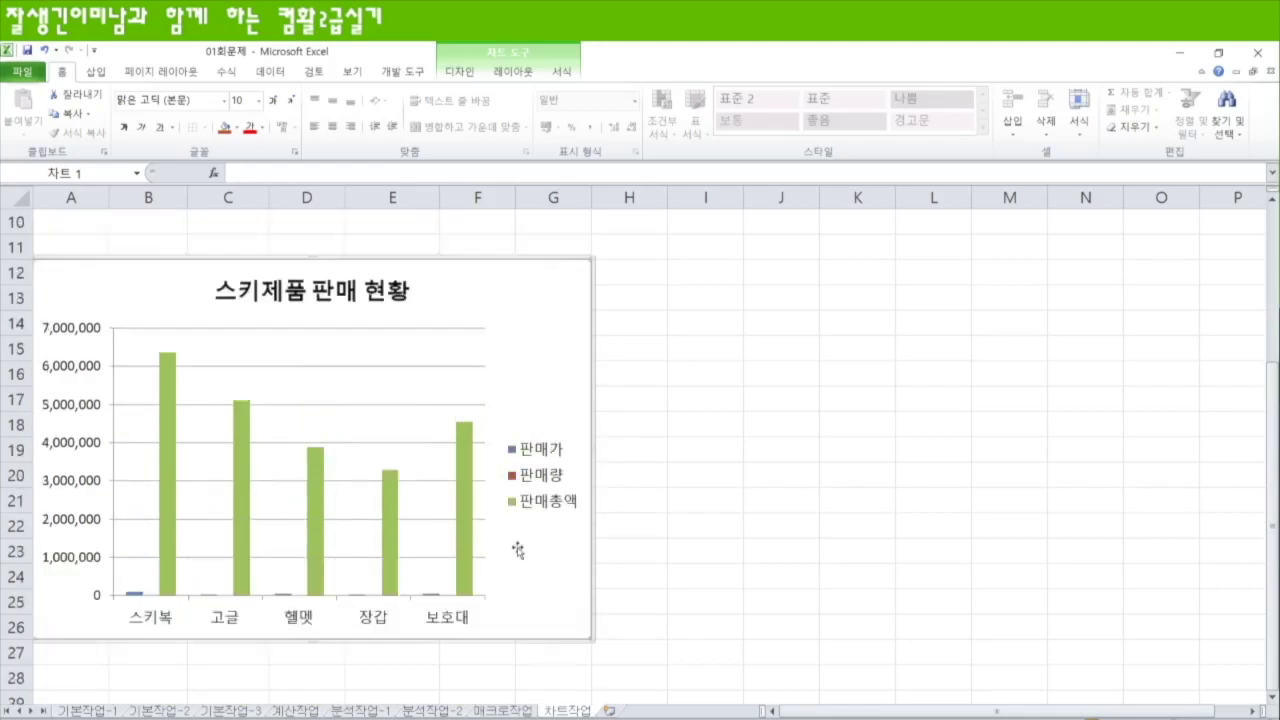
Remove the 판매가 series from the chart by narrowing its source data to the 판매량 and 판매총액 columns
{"action": "scroll", "coordinate": [567, 453], "scroll_direction": "up", "scroll_amount": 1}
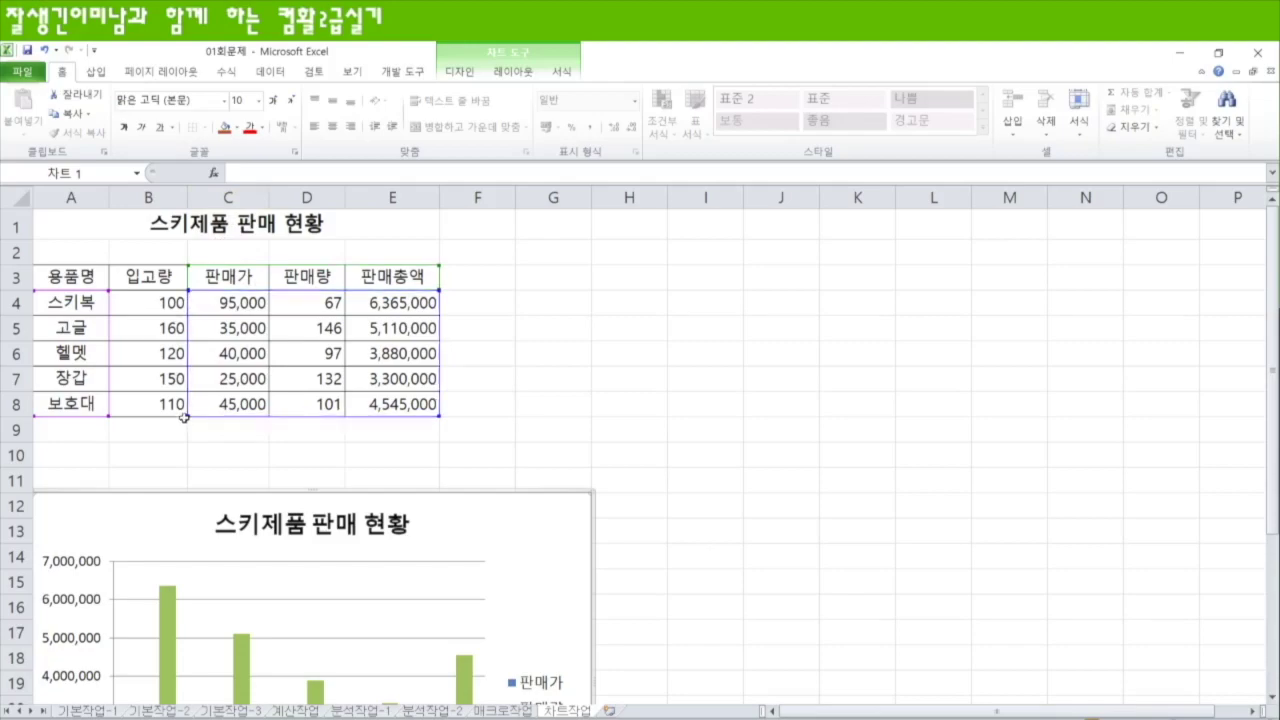
{"action": "left_click_drag", "start_coordinate": [188, 419], "coordinate": [267, 434]}
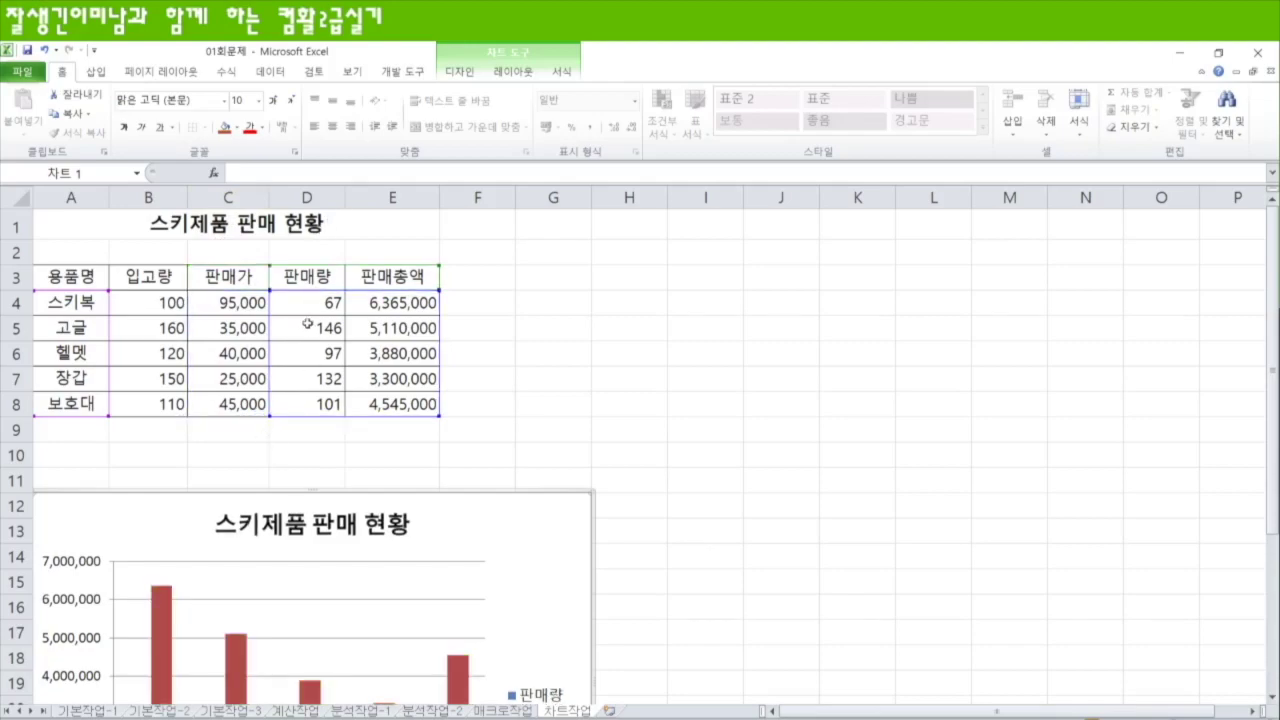
{"action": "scroll", "coordinate": [433, 516], "scroll_direction": "down", "scroll_amount": 3}
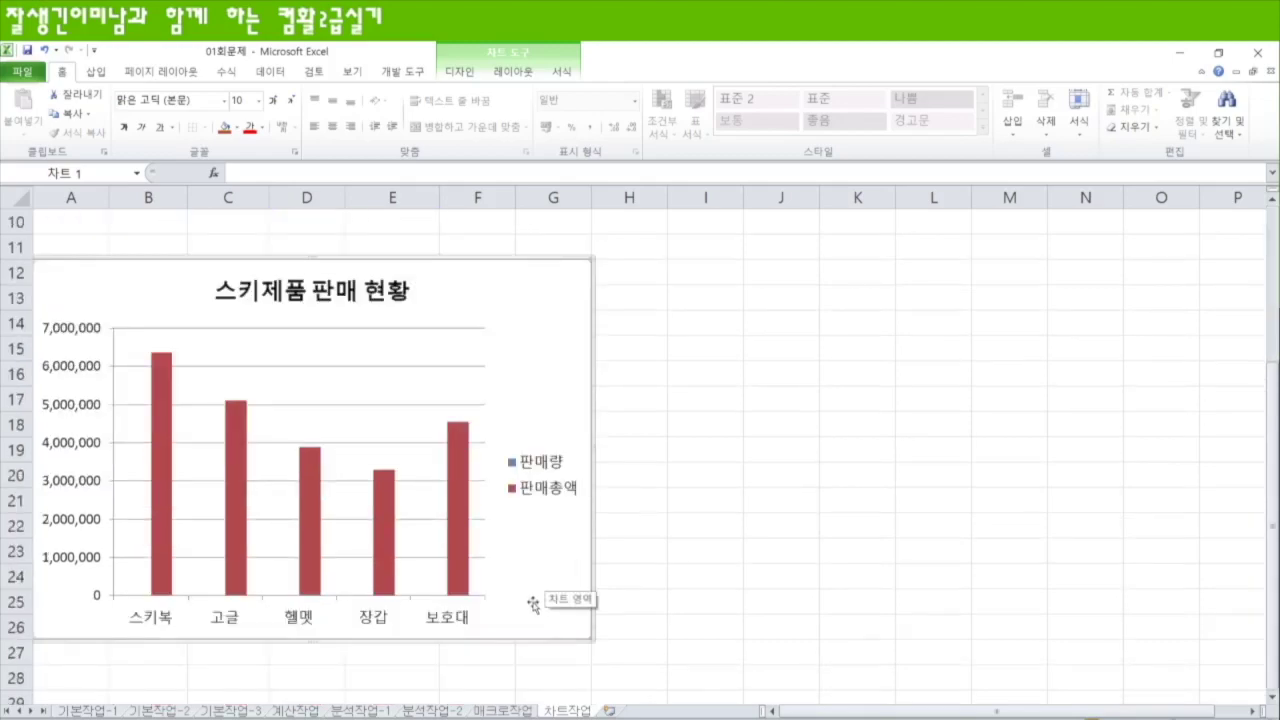
Change the 판매총액 series to a line chart with markers (꺾은선형)
{"action": "scroll", "coordinate": [533, 603], "scroll_direction": "up", "scroll_amount": 1}
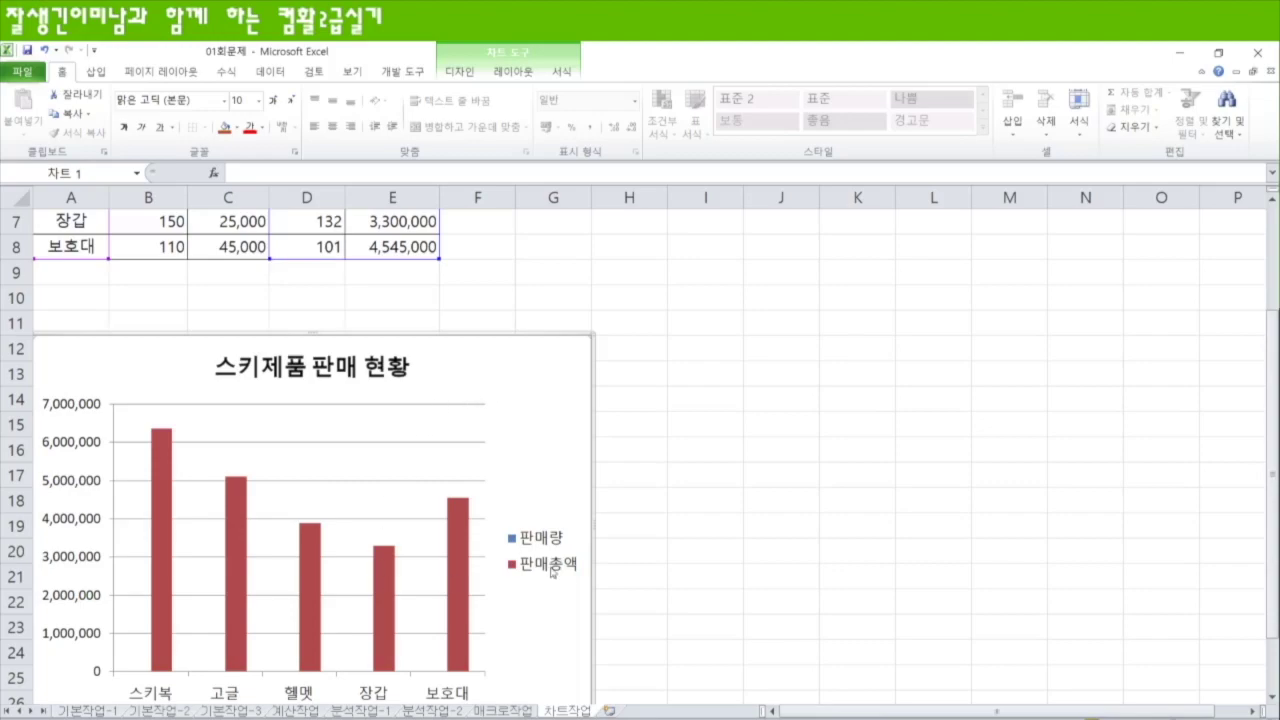
{"action": "left_click", "coordinate": [464, 575]}
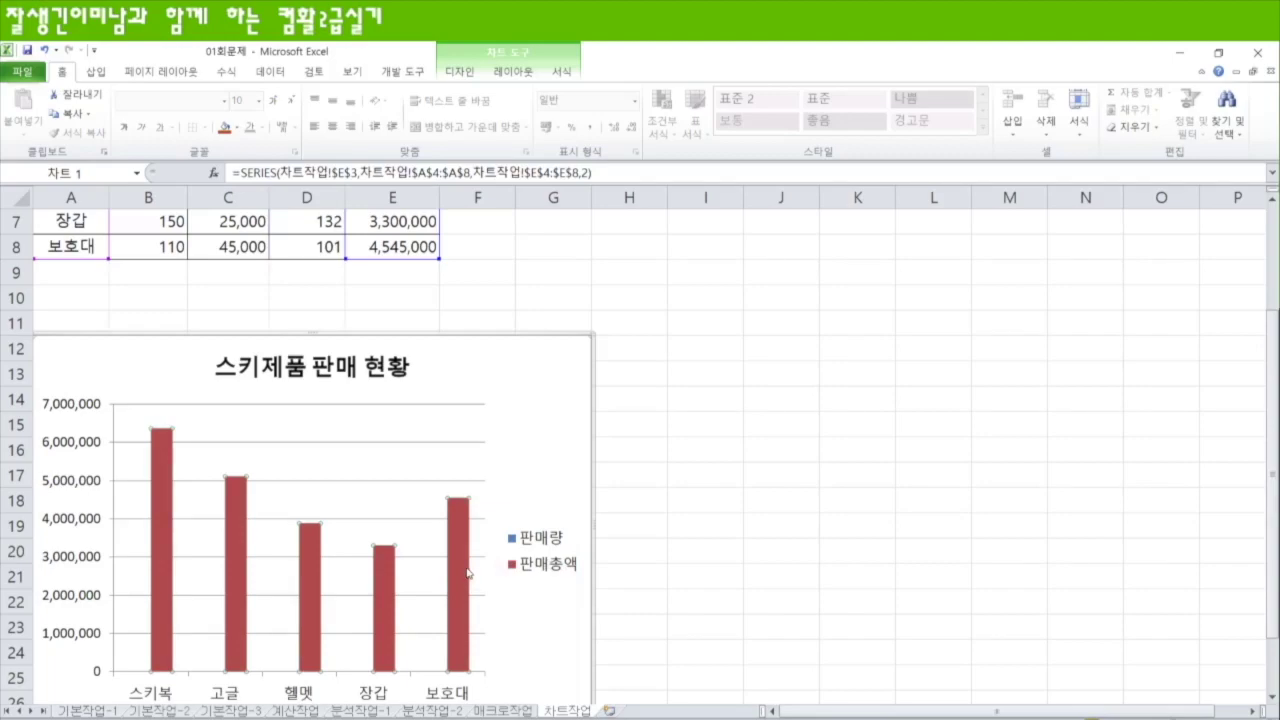
{"action": "left_click", "coordinate": [460, 72]}
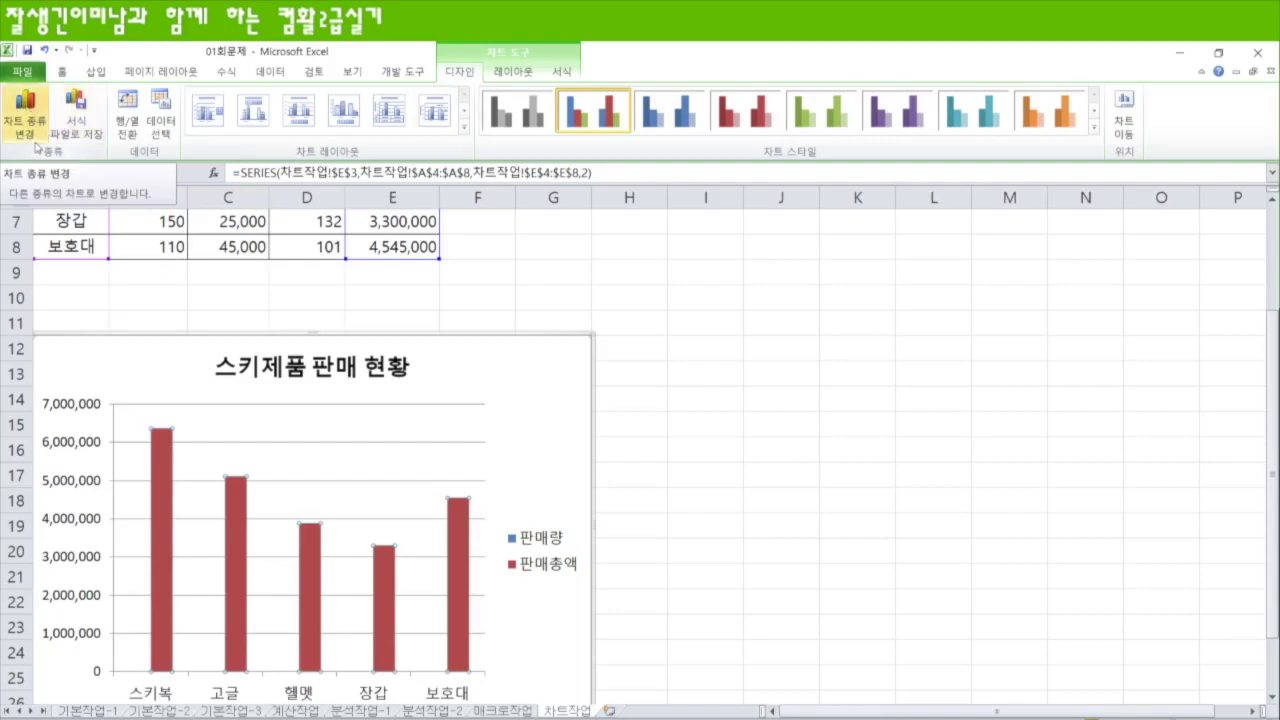
{"action": "right_click", "coordinate": [456, 537]}
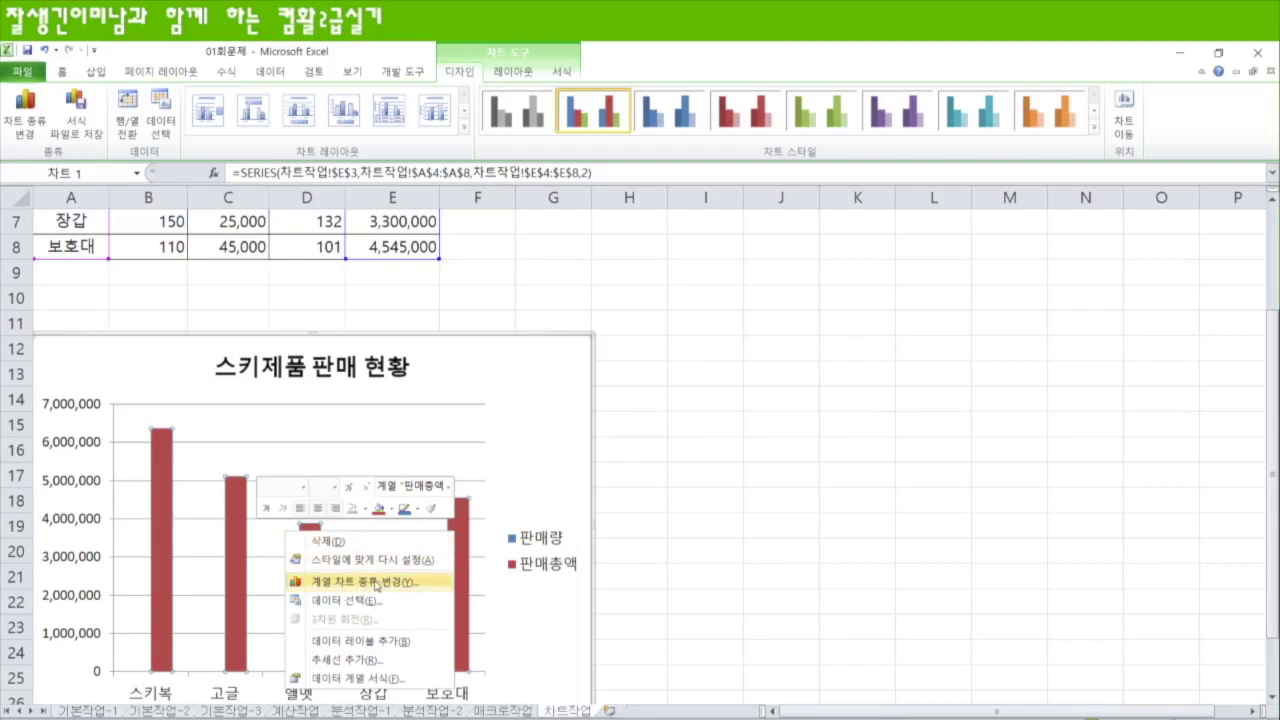
{"action": "left_click", "coordinate": [376, 583]}
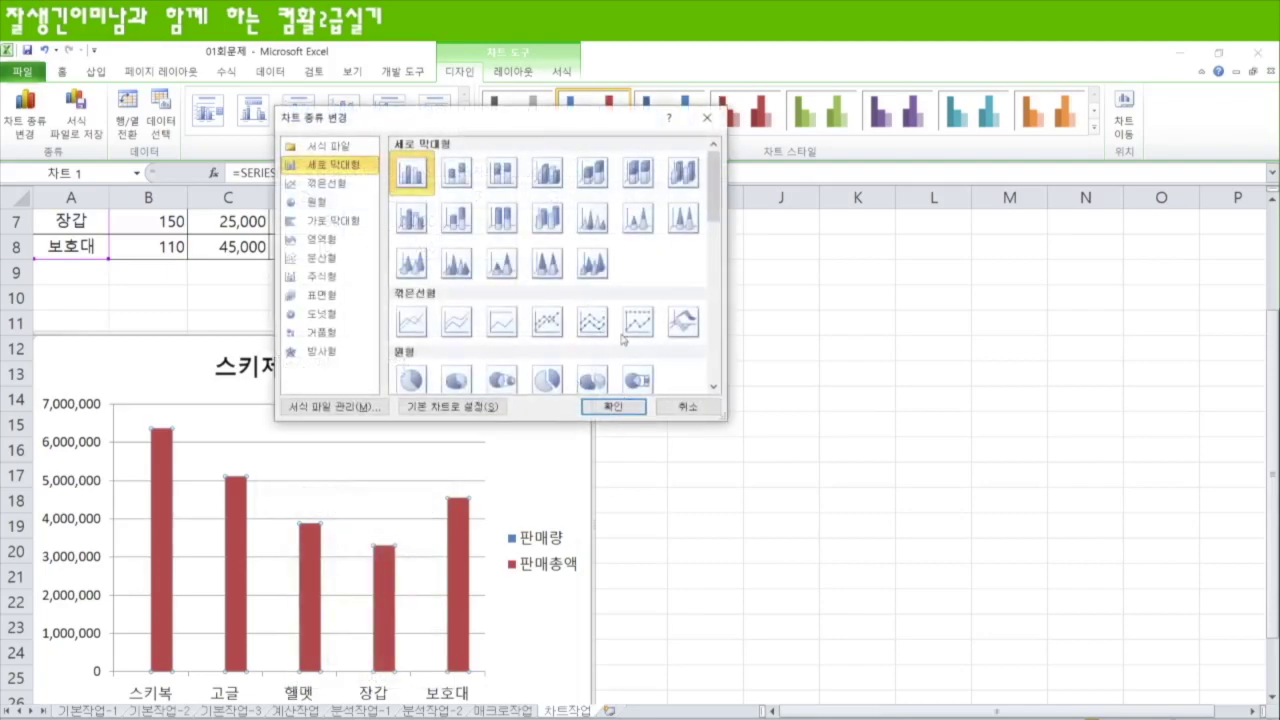
{"action": "left_click", "coordinate": [339, 185]}
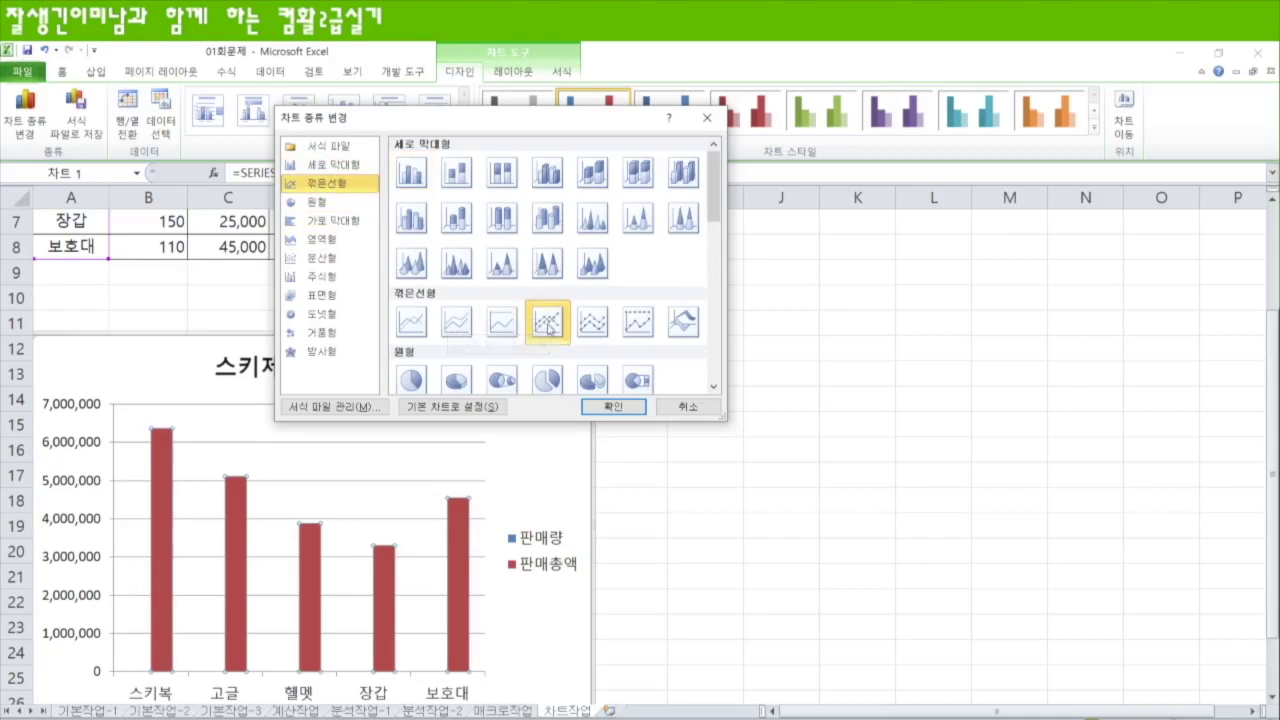
{"action": "left_click", "coordinate": [614, 407]}
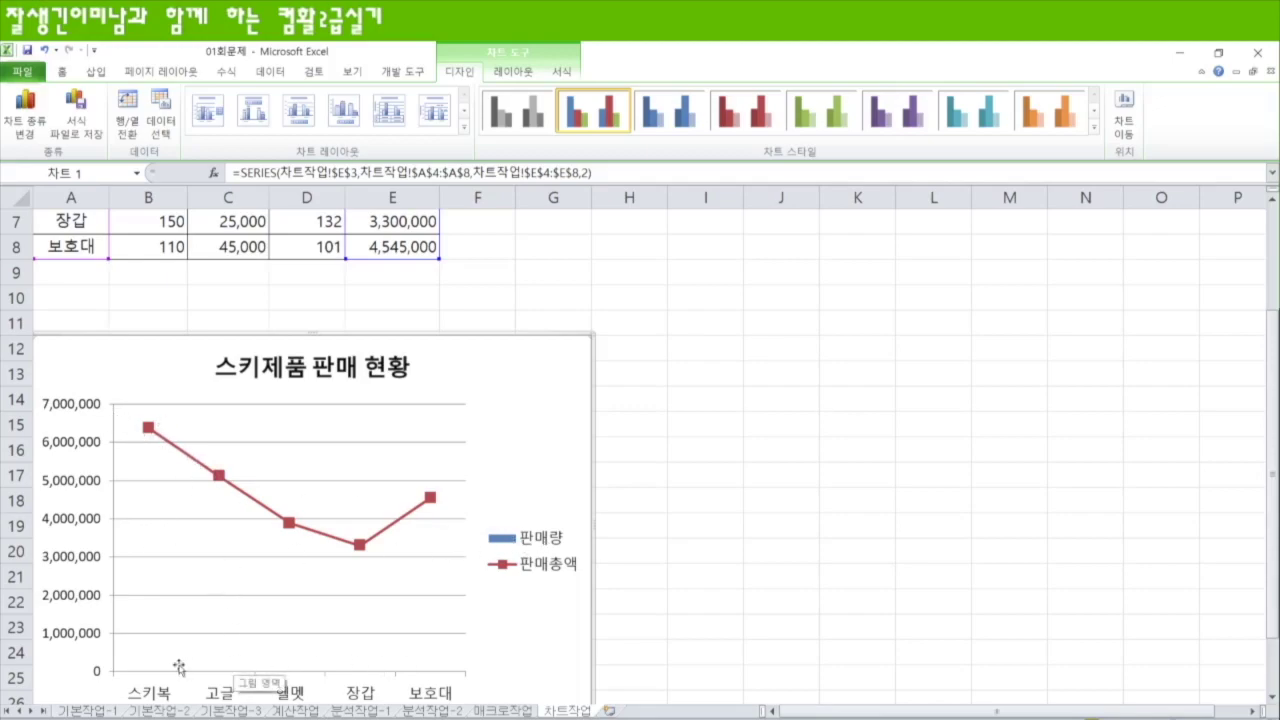
Plot the 판매총액 line series on the secondary axis (보조 축)
{"action": "double_click", "coordinate": [361, 546]}
{"action": "left_click", "coordinate": [612, 270]}
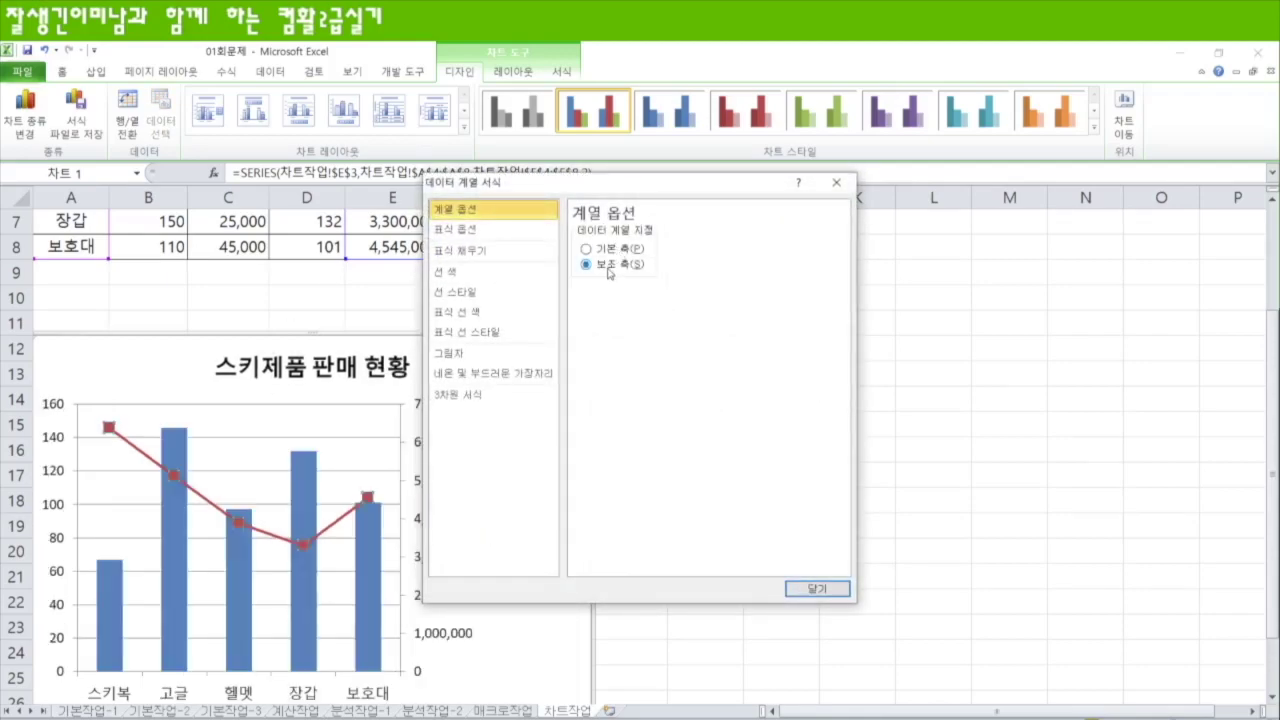
{"action": "left_click", "coordinate": [817, 589]}
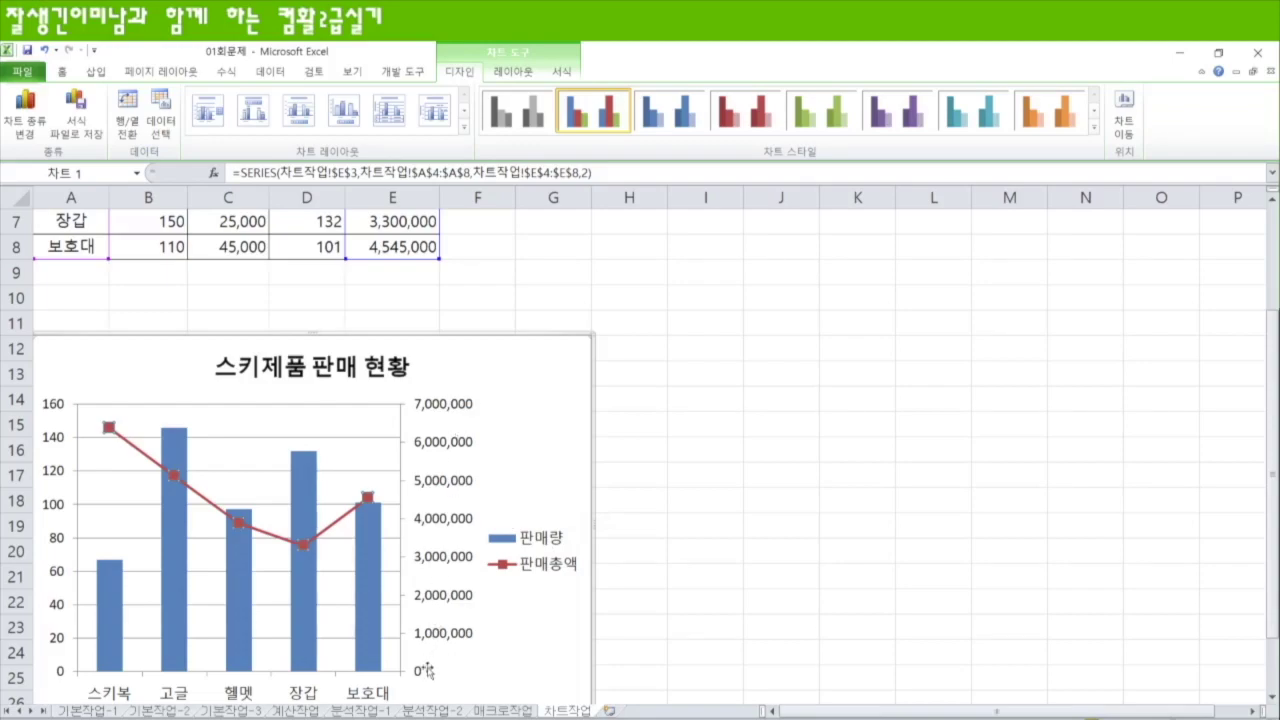
Fix the secondary vertical axis maximum at 8,000,000 and its major unit at 1,000,000
{"action": "left_click", "coordinate": [443, 406]}
{"action": "double_click", "coordinate": [443, 406]}
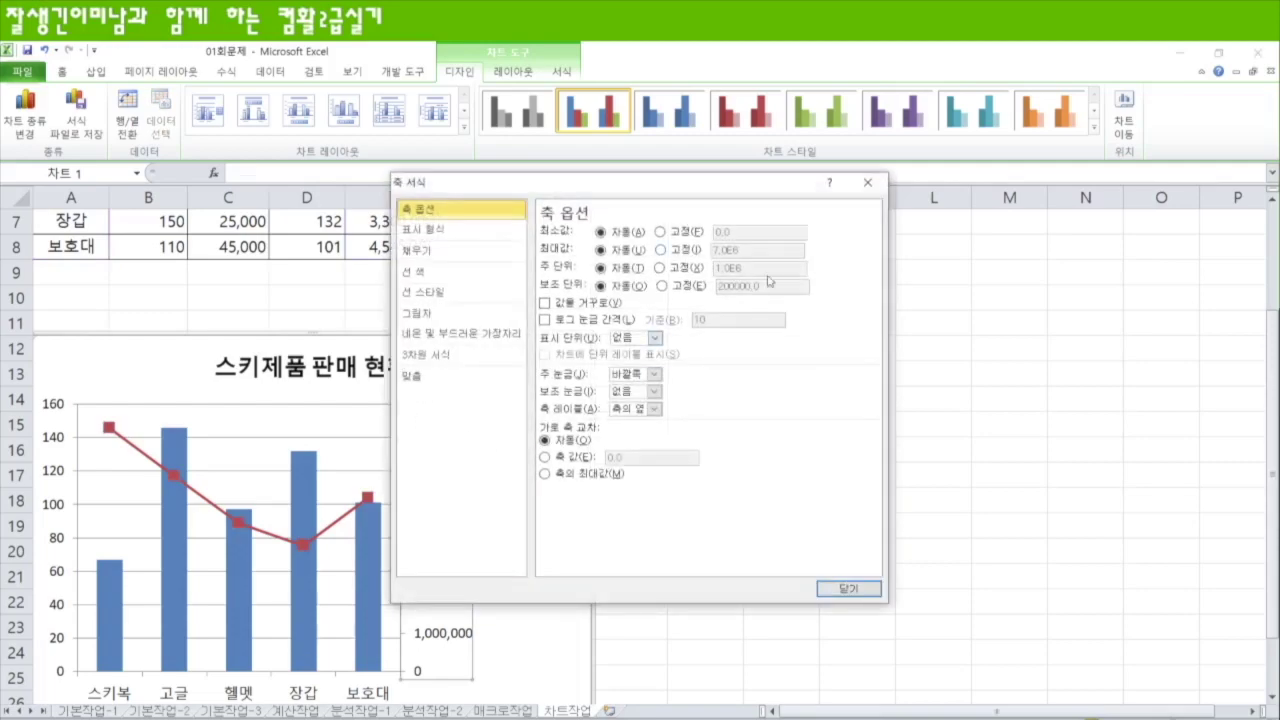
{"action": "left_click", "coordinate": [660, 250]}
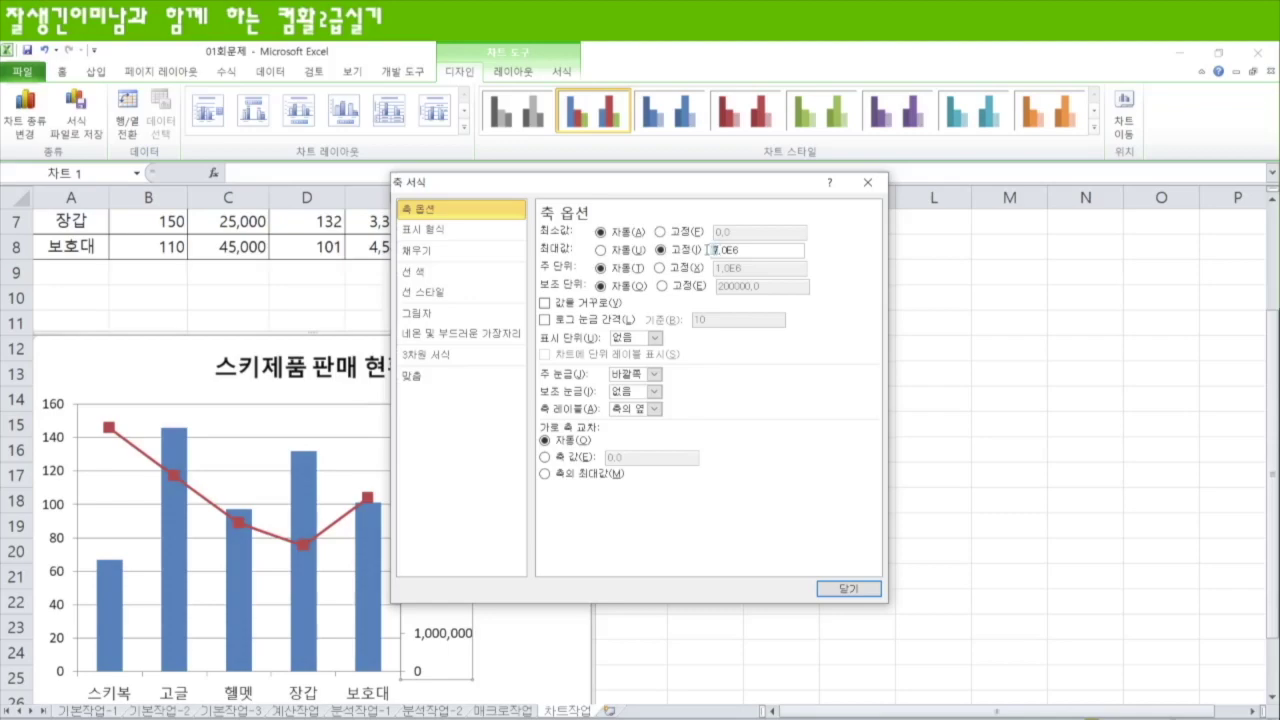
{"action": "left_click", "coordinate": [660, 268]}
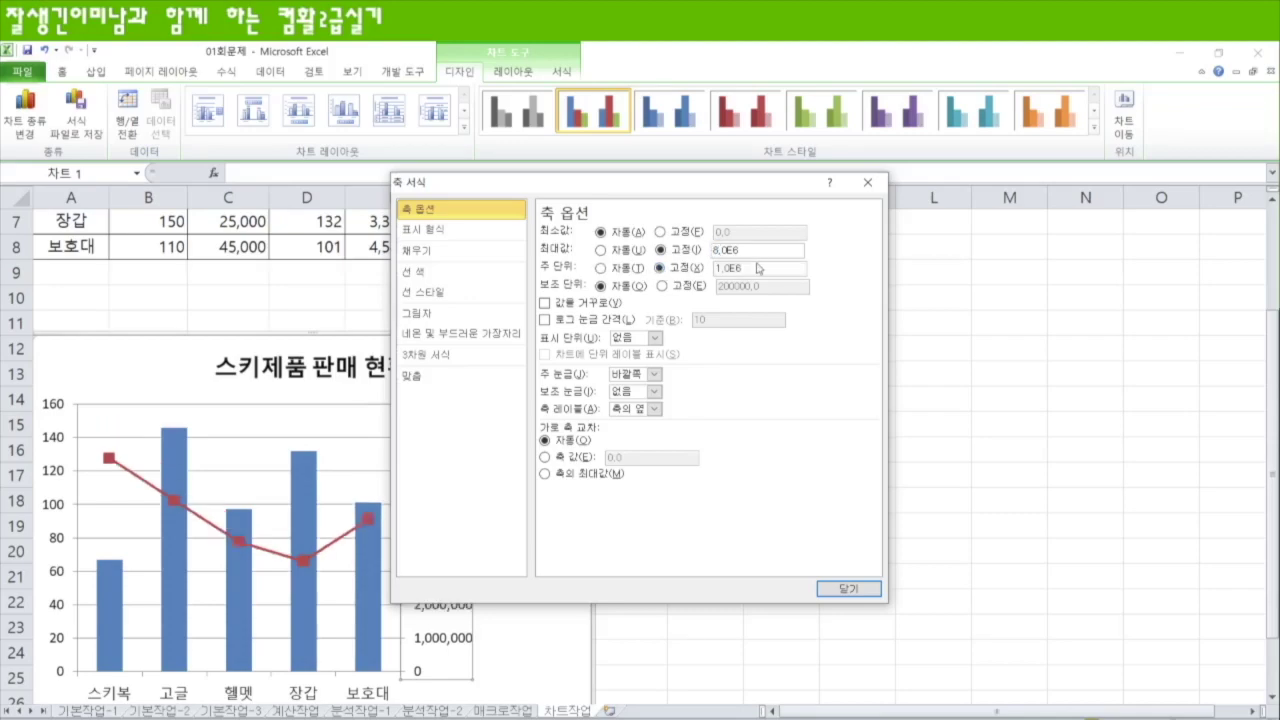
{"action": "left_click_drag", "start_coordinate": [690, 184], "coordinate": [868, 160]}
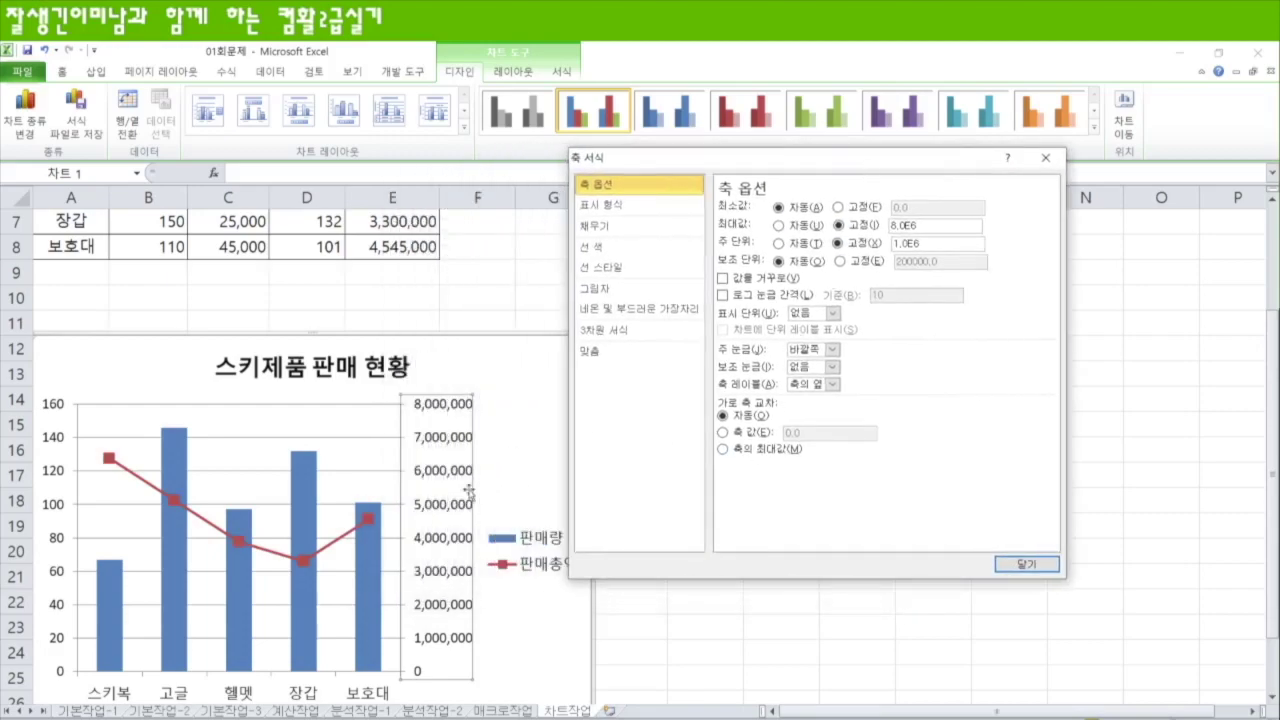
{"action": "left_click", "coordinate": [1027, 564]}
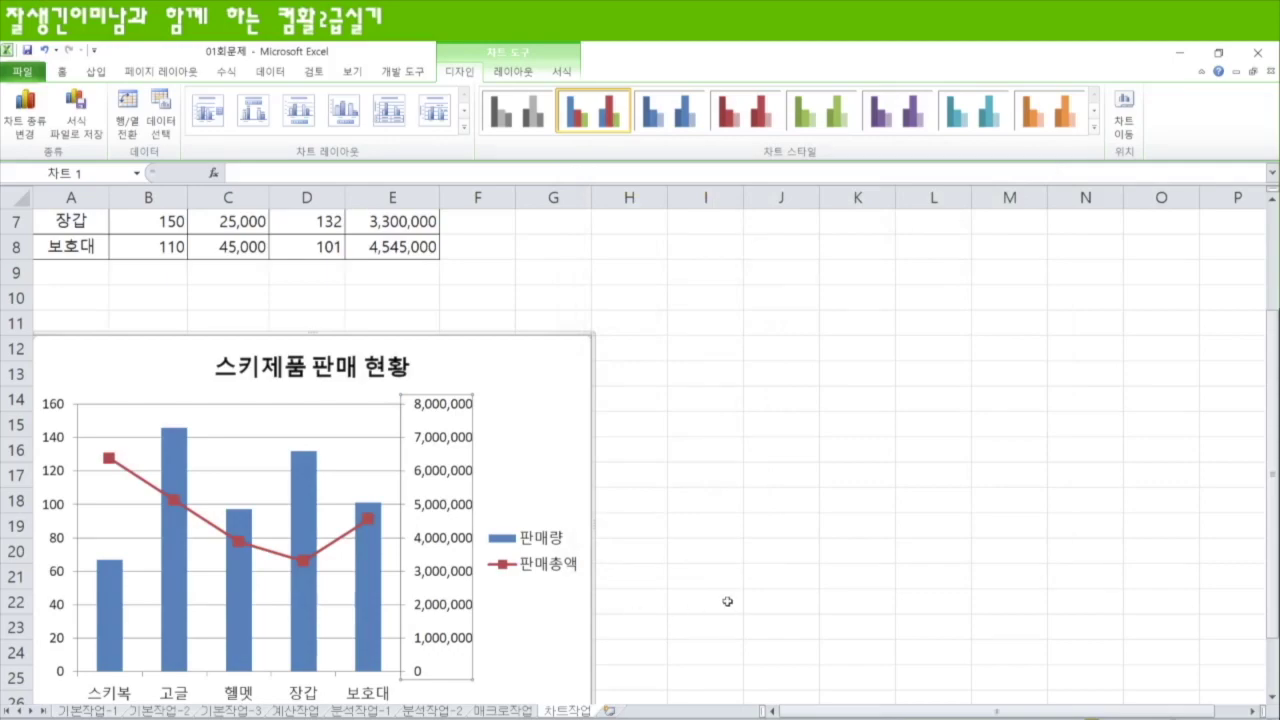
Place the chart legend below the plot area (아래쪽에 범례 표시)
{"action": "scroll", "coordinate": [733, 650], "scroll_direction": "down", "scroll_amount": 1}
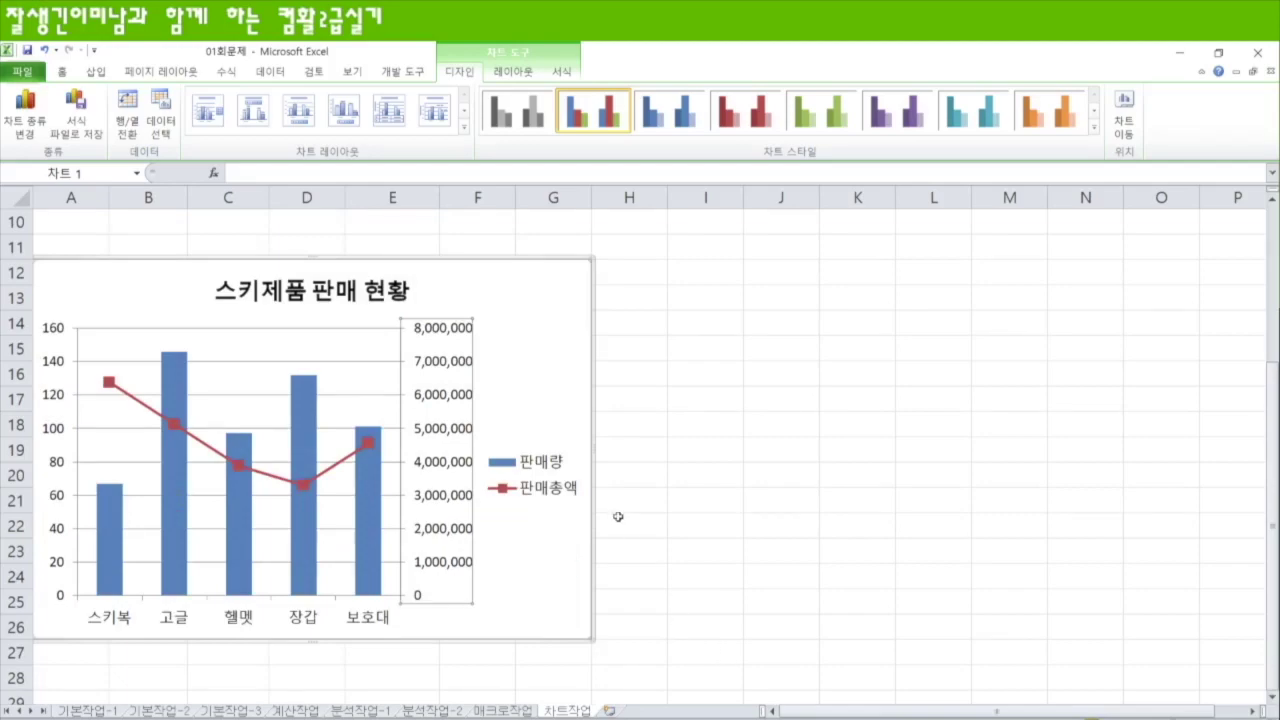
{"action": "left_click", "coordinate": [551, 489]}
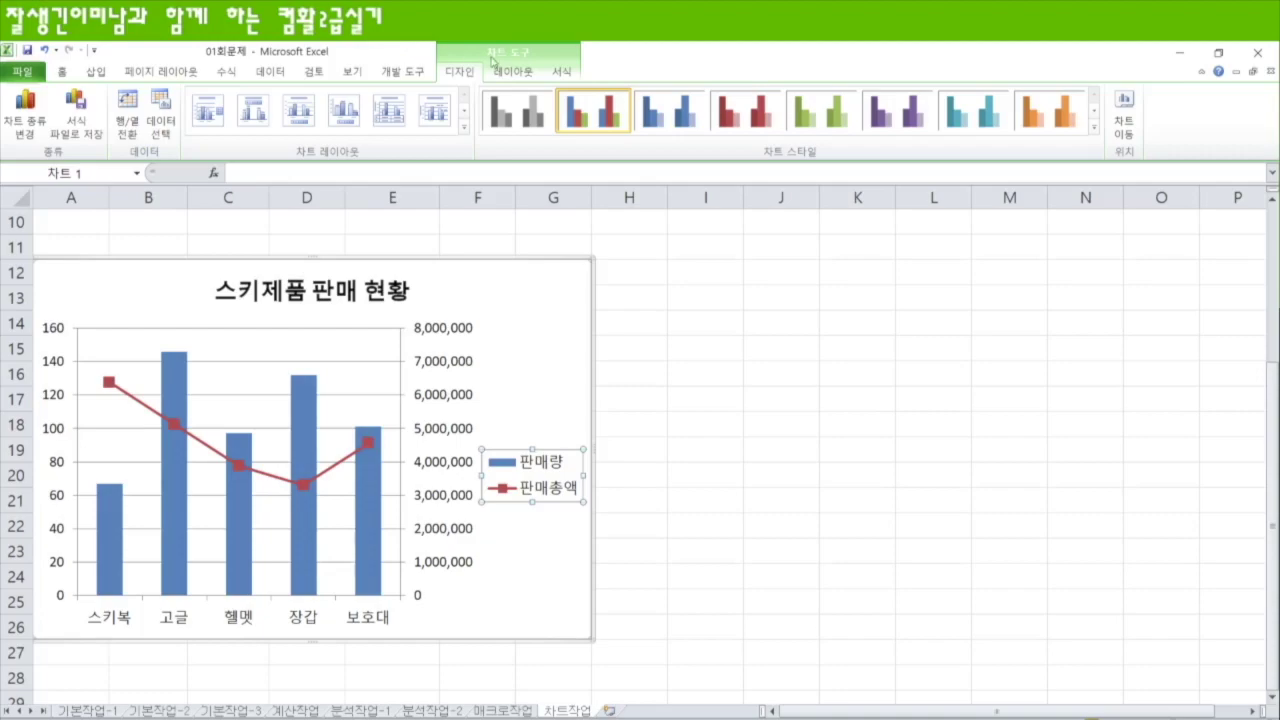
{"action": "left_click", "coordinate": [516, 73]}
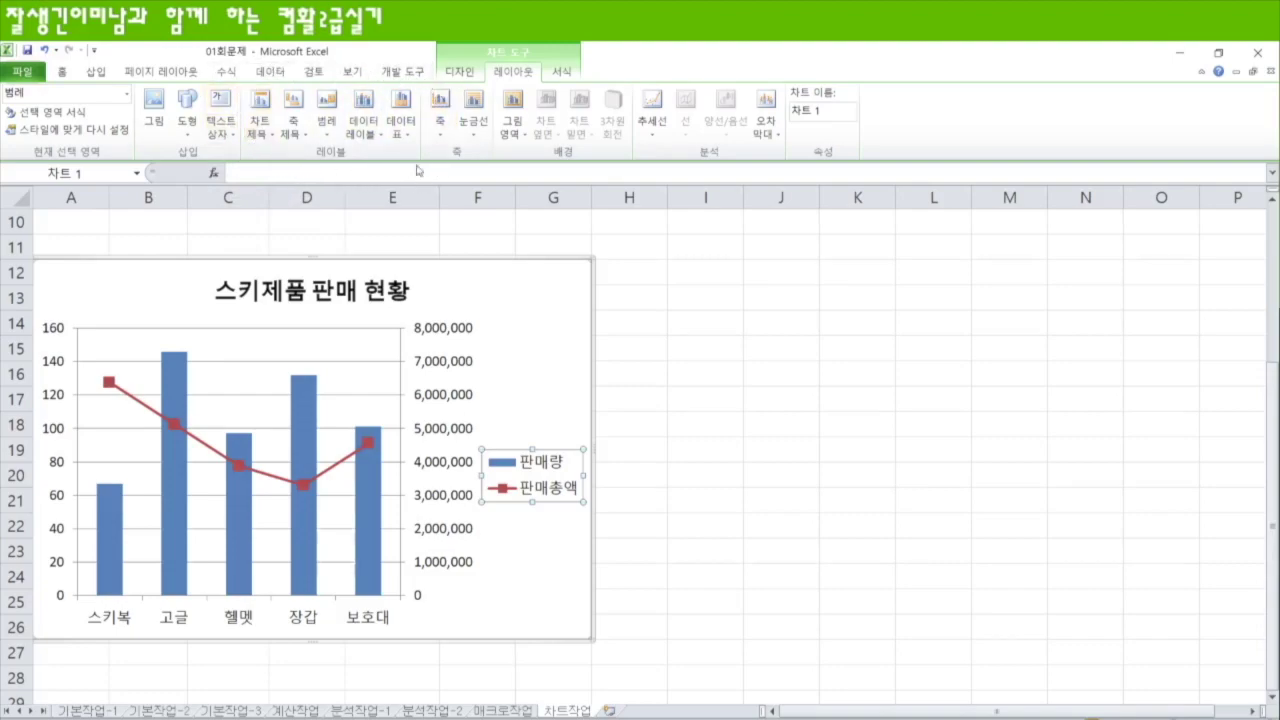
{"action": "left_click", "coordinate": [330, 136]}
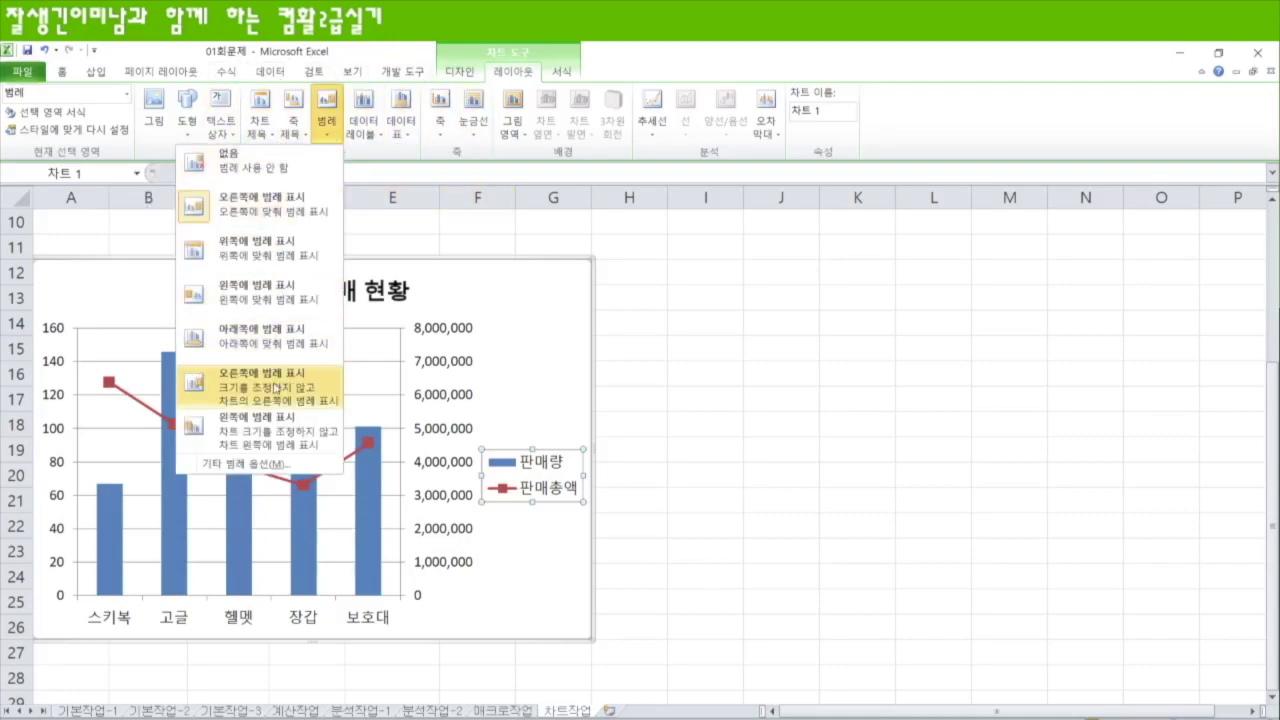
{"action": "left_click", "coordinate": [262, 336]}
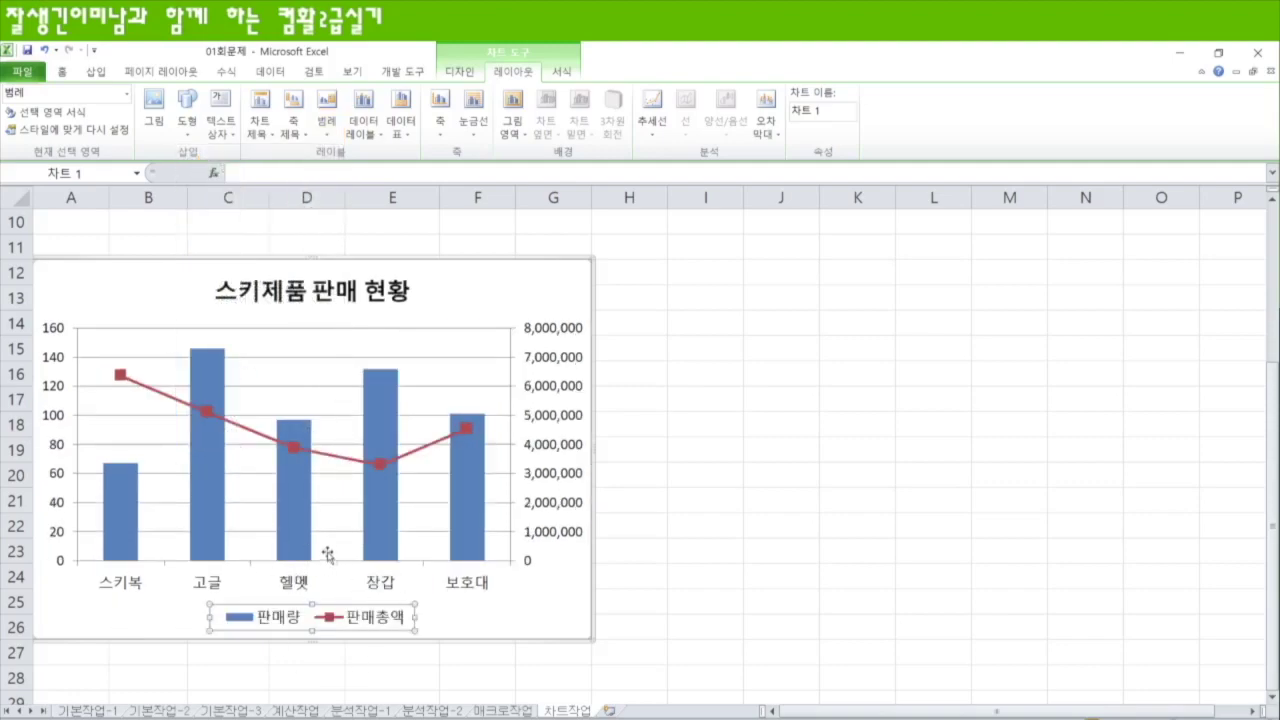
Format the legend text in 돋움체, size 11, bold
{"action": "left_click", "coordinate": [62, 71]}
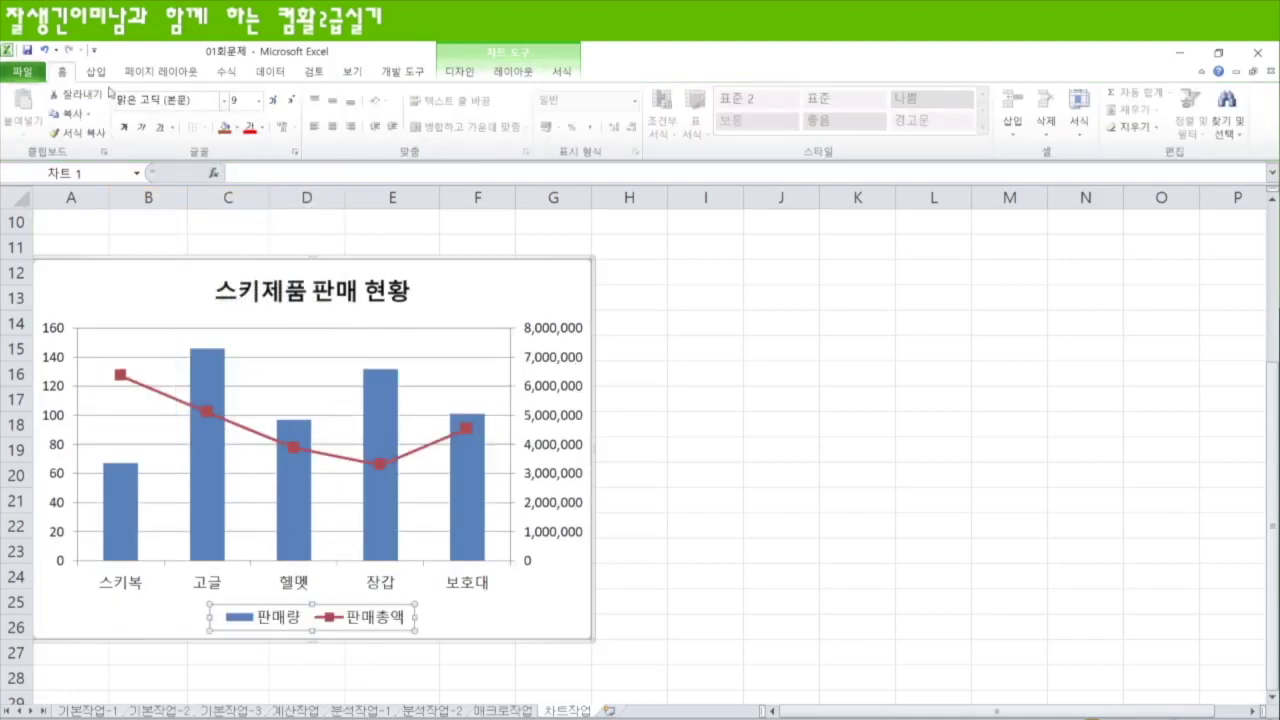
{"action": "left_click", "coordinate": [205, 100]}
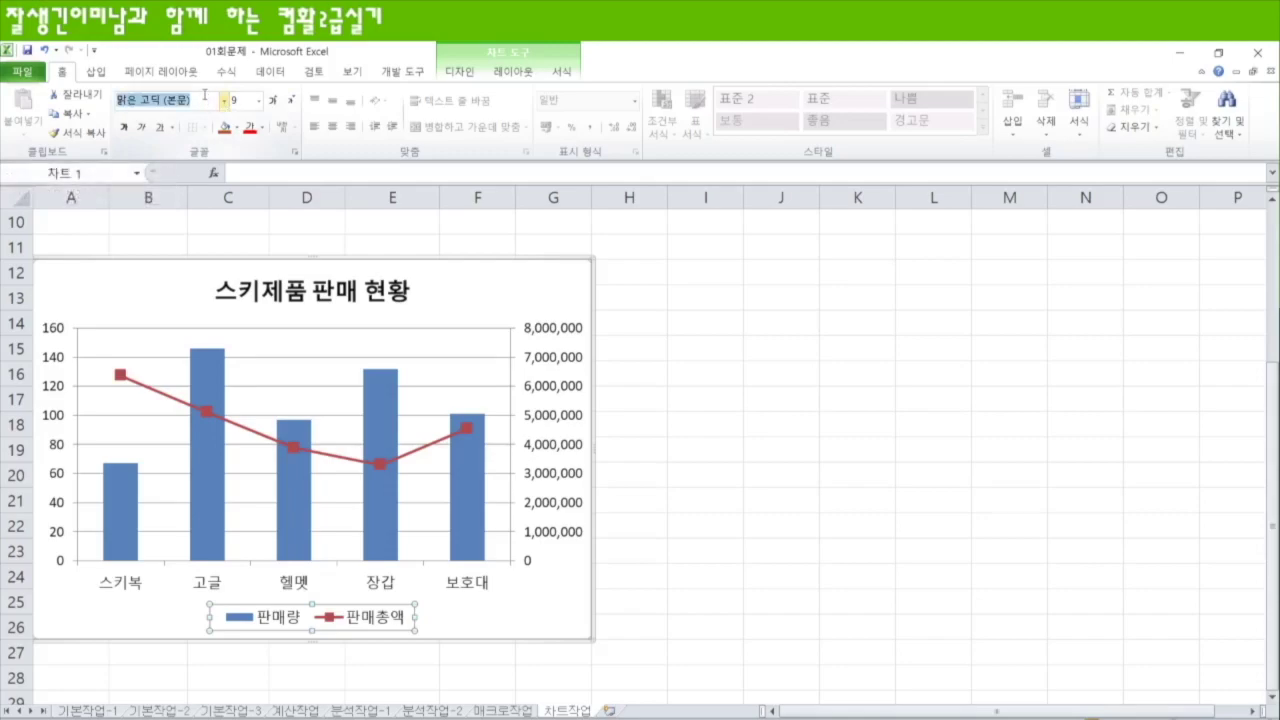
{"action": "type", "text": "돋ㅇ"}
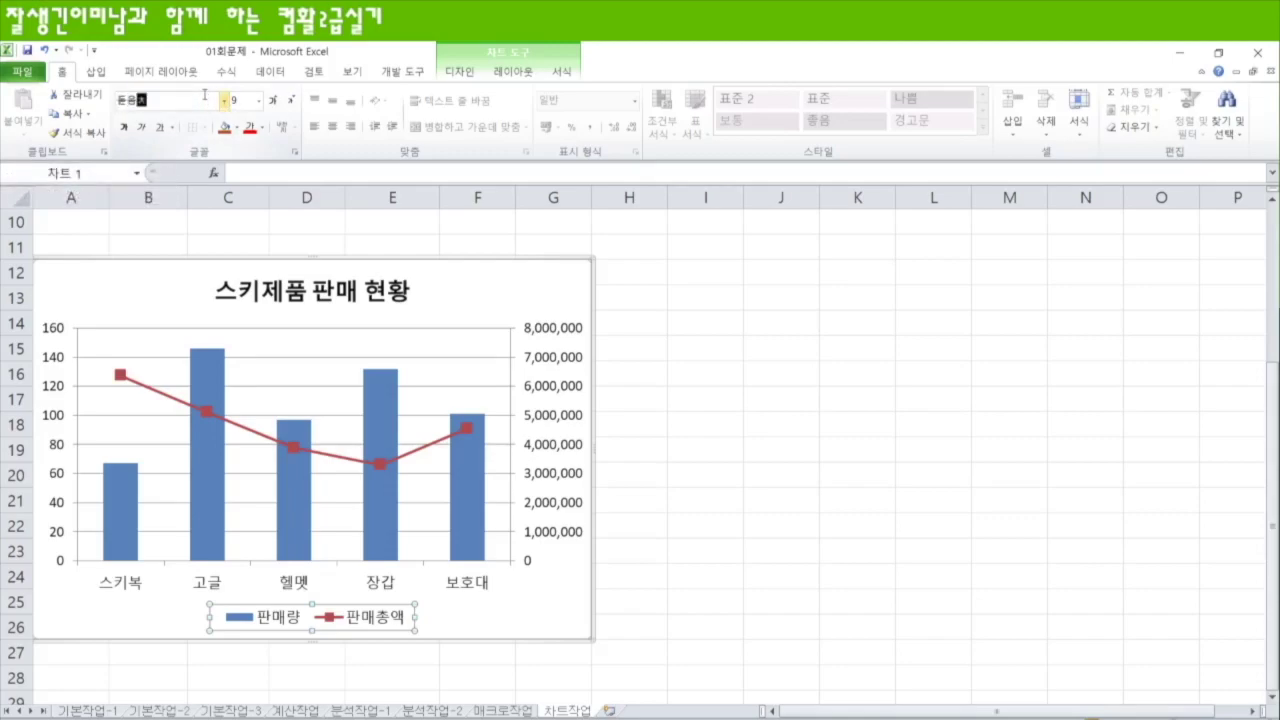
{"action": "type", "text": "체"}
{"action": "key", "text": "Return"}
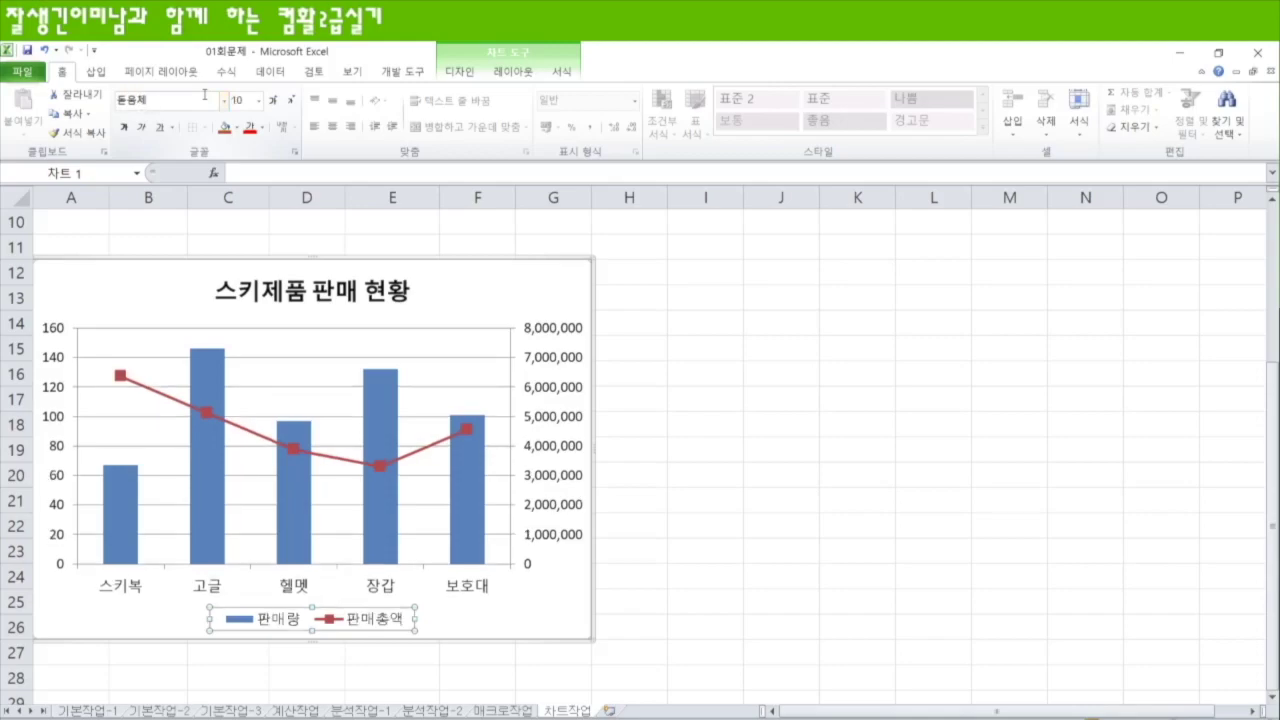
{"action": "left_click", "coordinate": [272, 101]}
{"action": "left_click", "coordinate": [272, 101]}
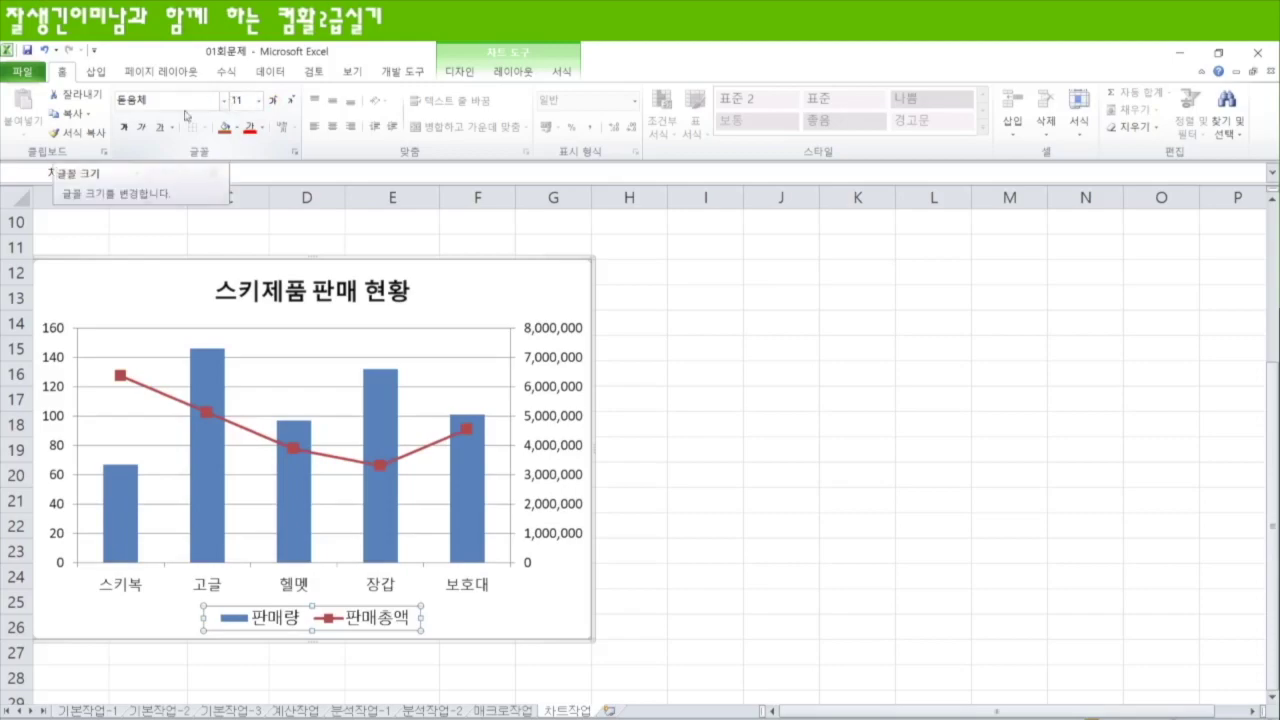
{"action": "left_click", "coordinate": [123, 127]}
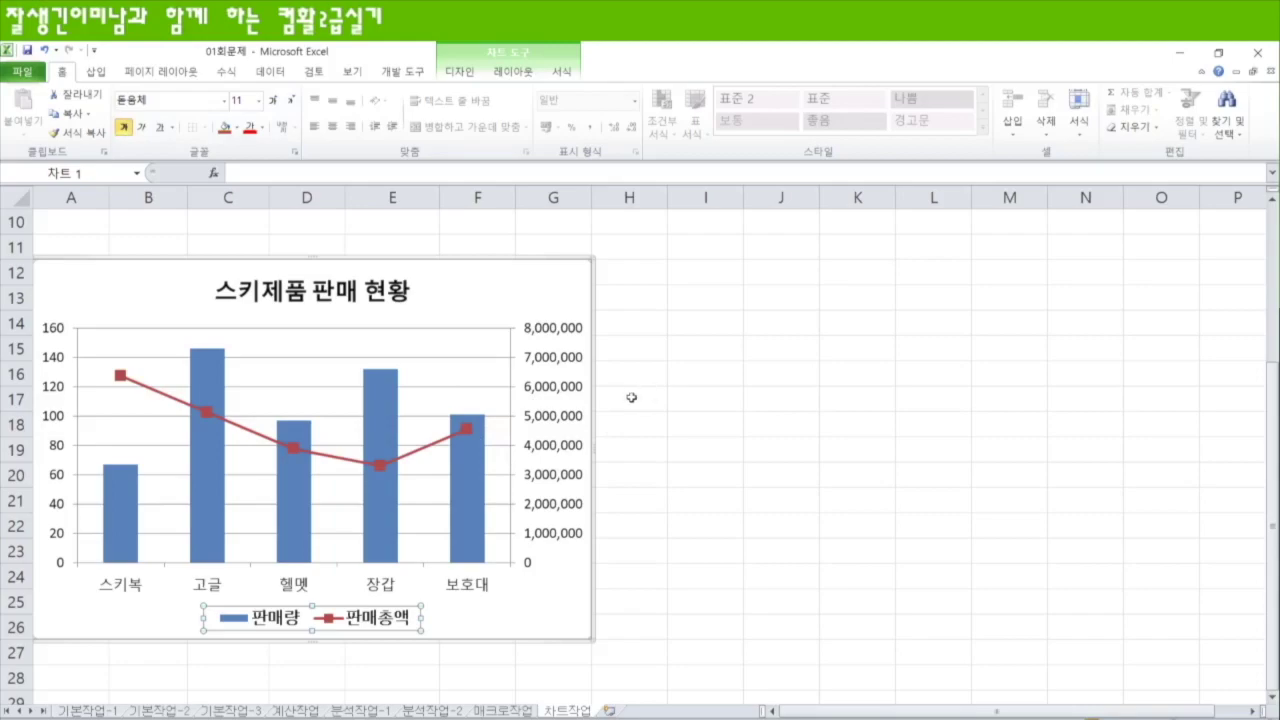
Give the chart area's border rounded corners (둥근 모서리)
{"action": "left_click", "coordinate": [568, 278]}
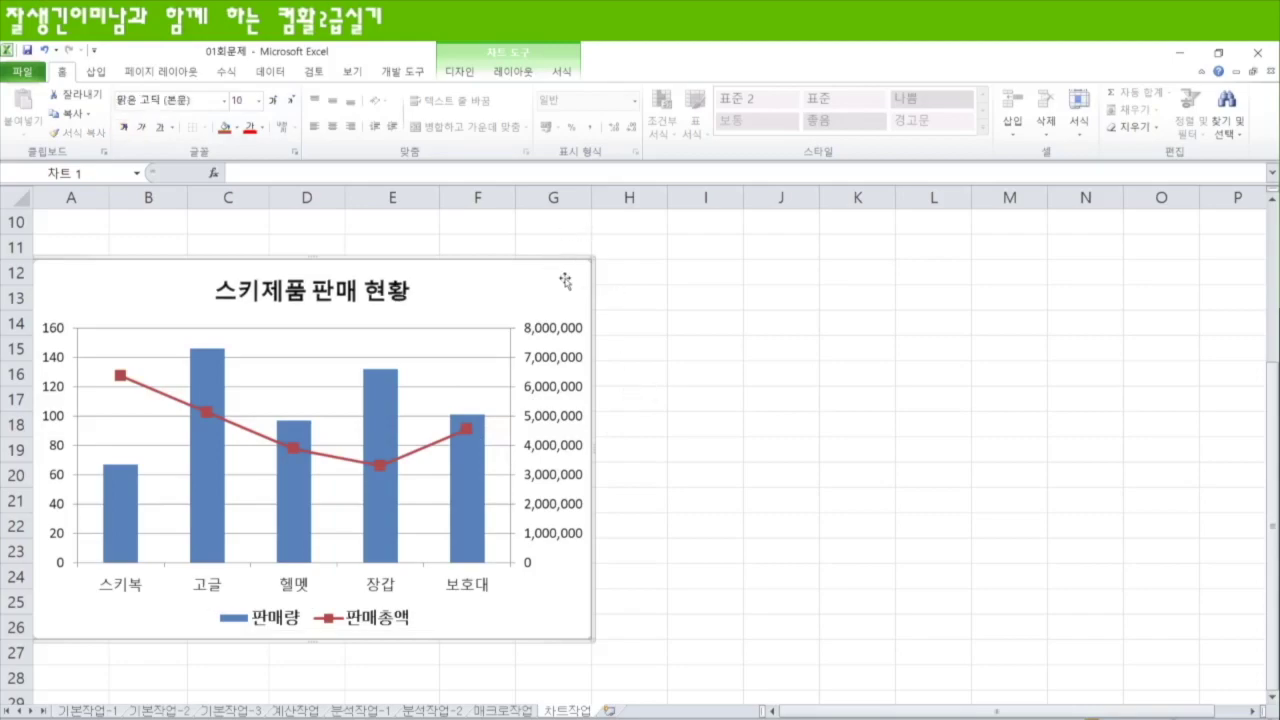
{"action": "right_click", "coordinate": [565, 281]}
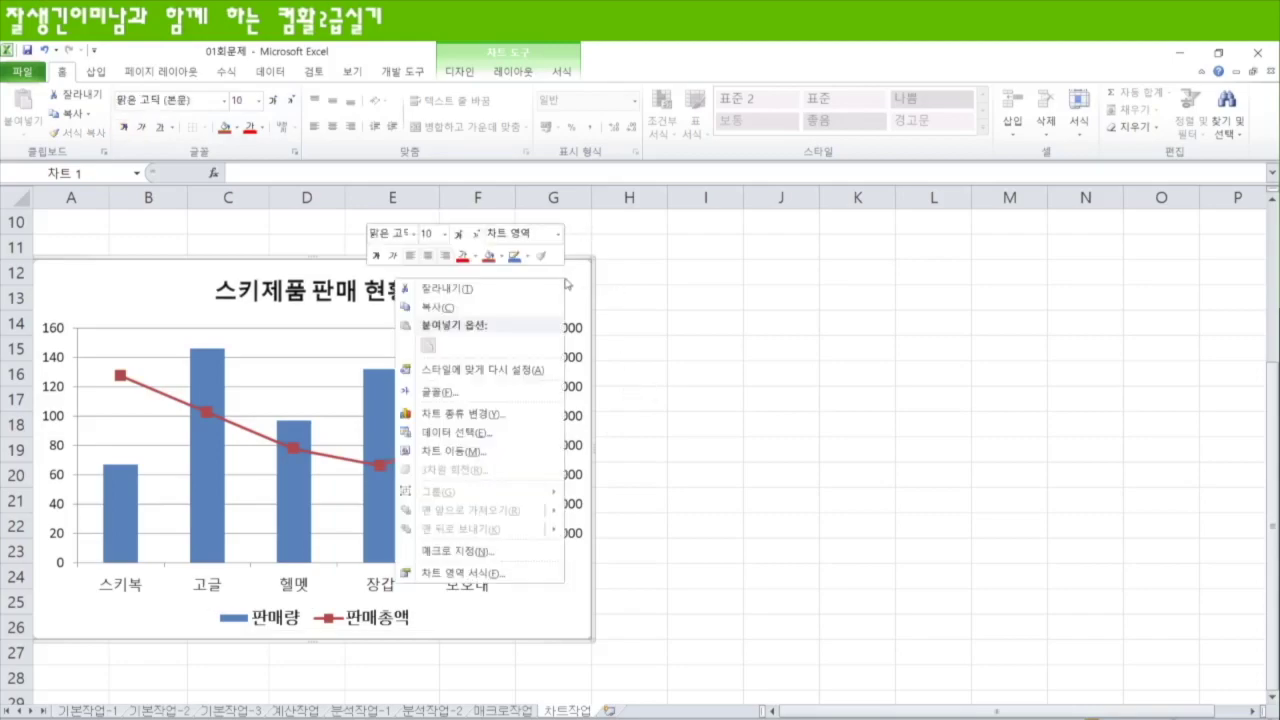
{"action": "left_click", "coordinate": [489, 578]}
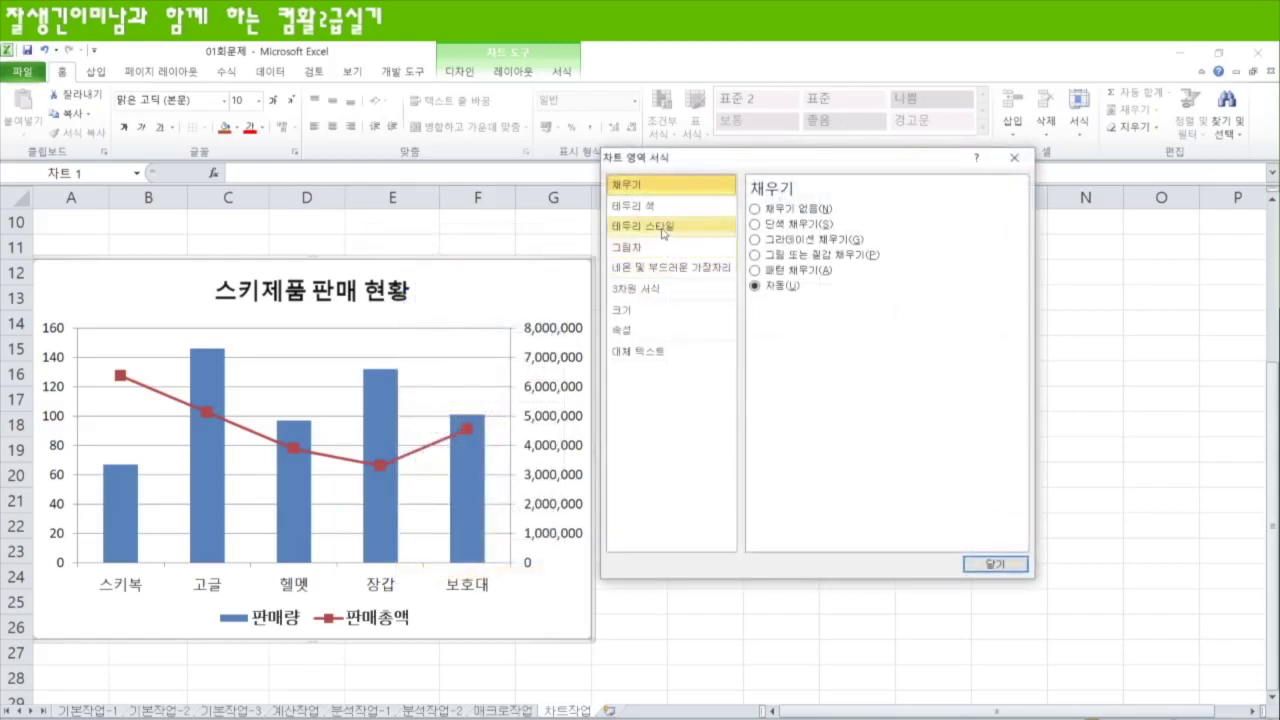
{"action": "left_click", "coordinate": [666, 228]}
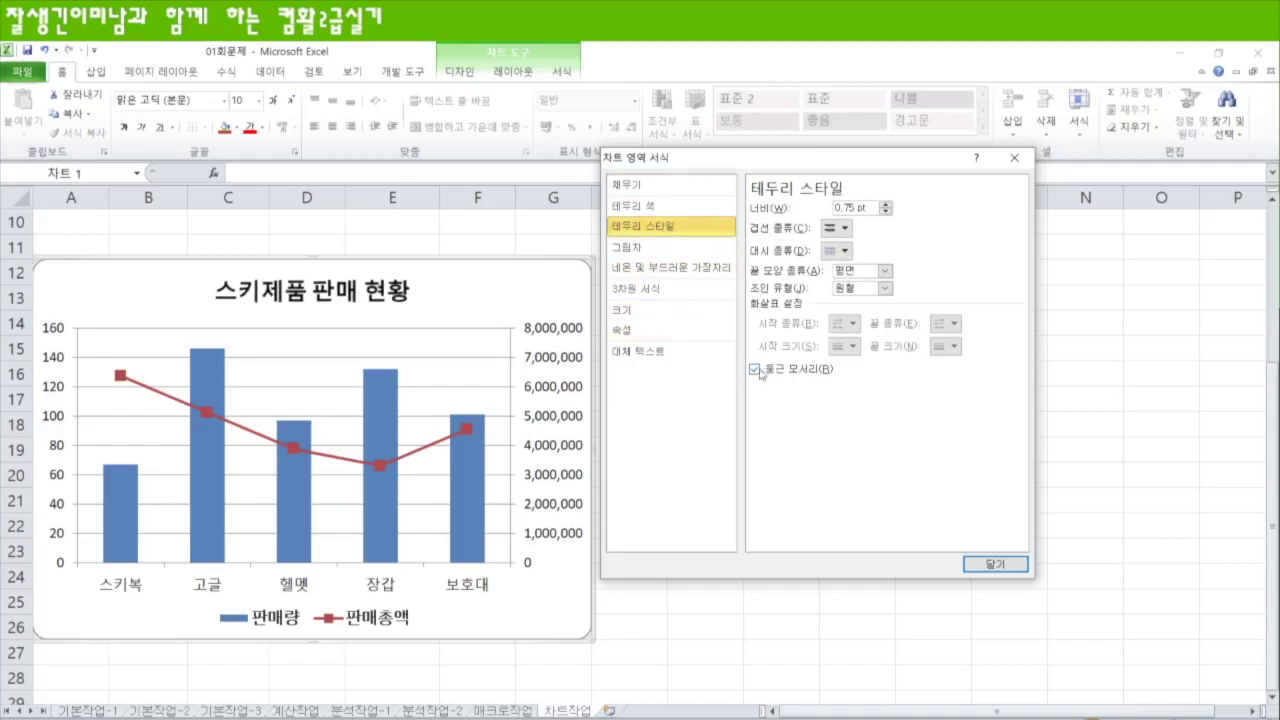
{"action": "left_click", "coordinate": [995, 564]}
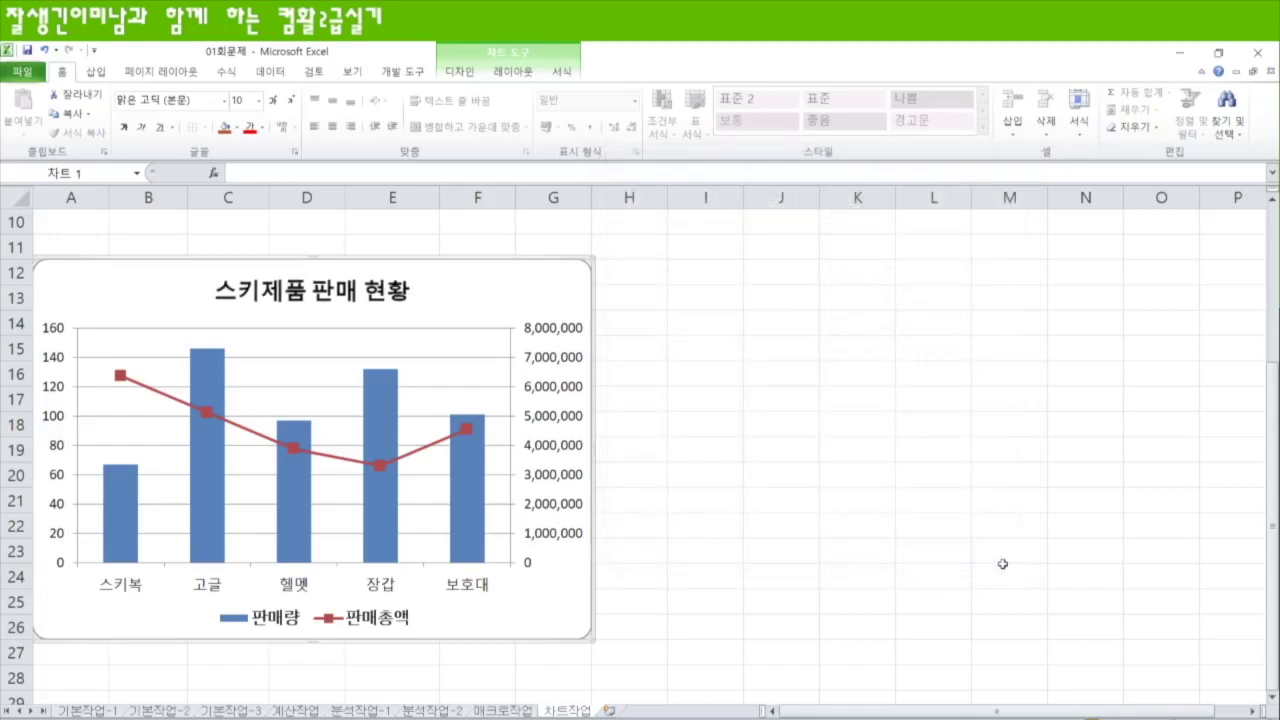
{"action": "left_click", "coordinate": [754, 444]}
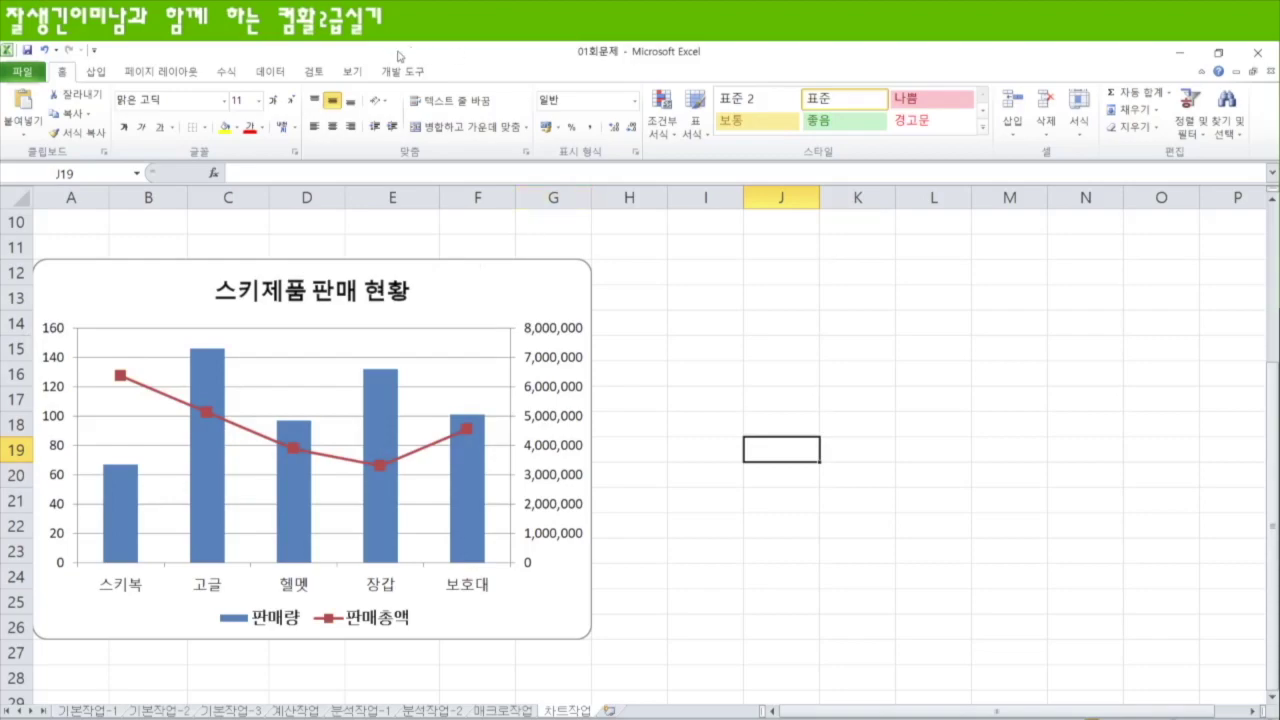
Extend the chart's source data range to include the 판매가 column, covering C3:E8
{"action": "left_click", "coordinate": [560, 292]}
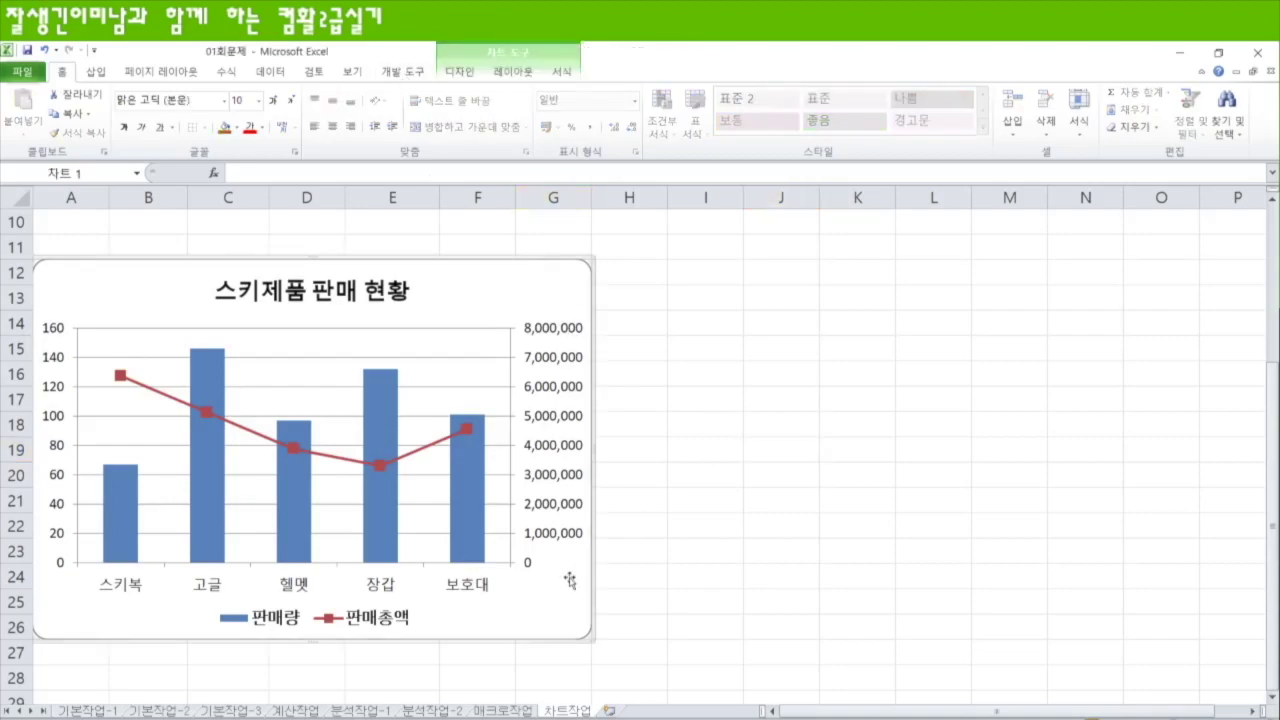
{"action": "scroll", "coordinate": [569, 580], "scroll_direction": "up", "scroll_amount": 3}
{"action": "left_click_drag", "start_coordinate": [104, 396], "coordinate": [218, 421]}
{"action": "scroll", "coordinate": [553, 533], "scroll_direction": "down", "scroll_amount": 2}
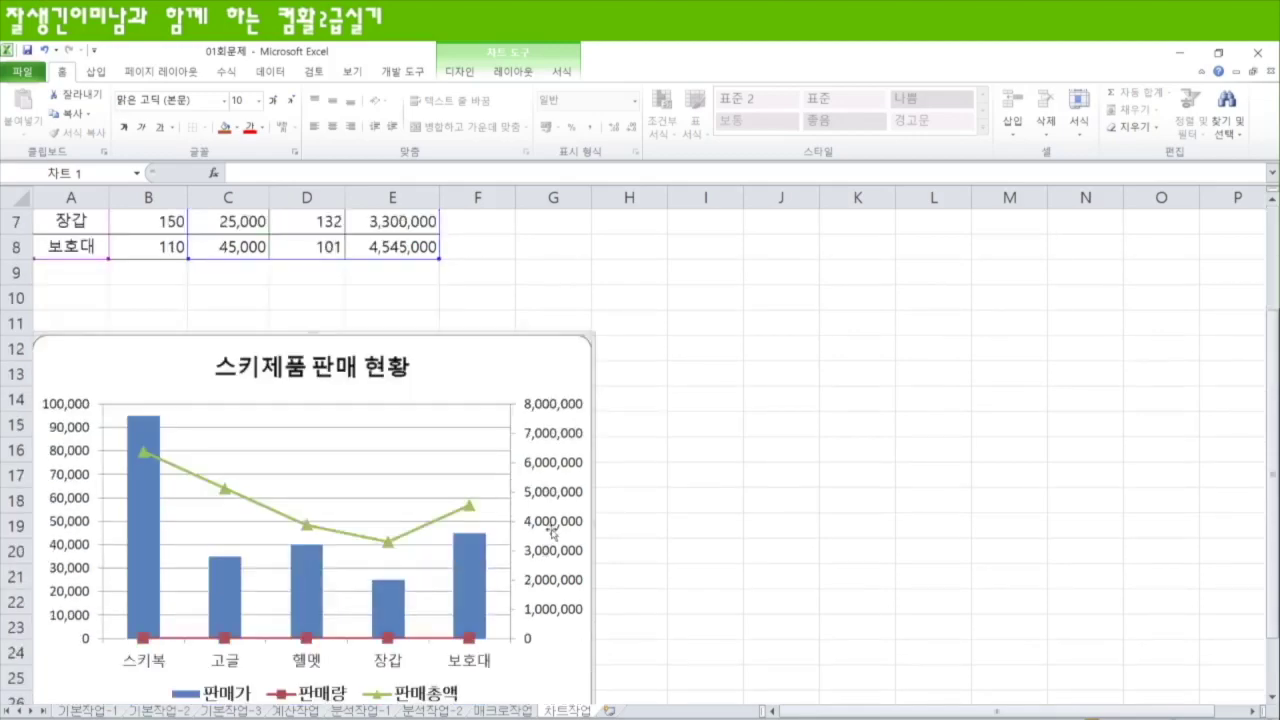
{"action": "scroll", "coordinate": [370, 486], "scroll_direction": "up", "scroll_amount": 1}
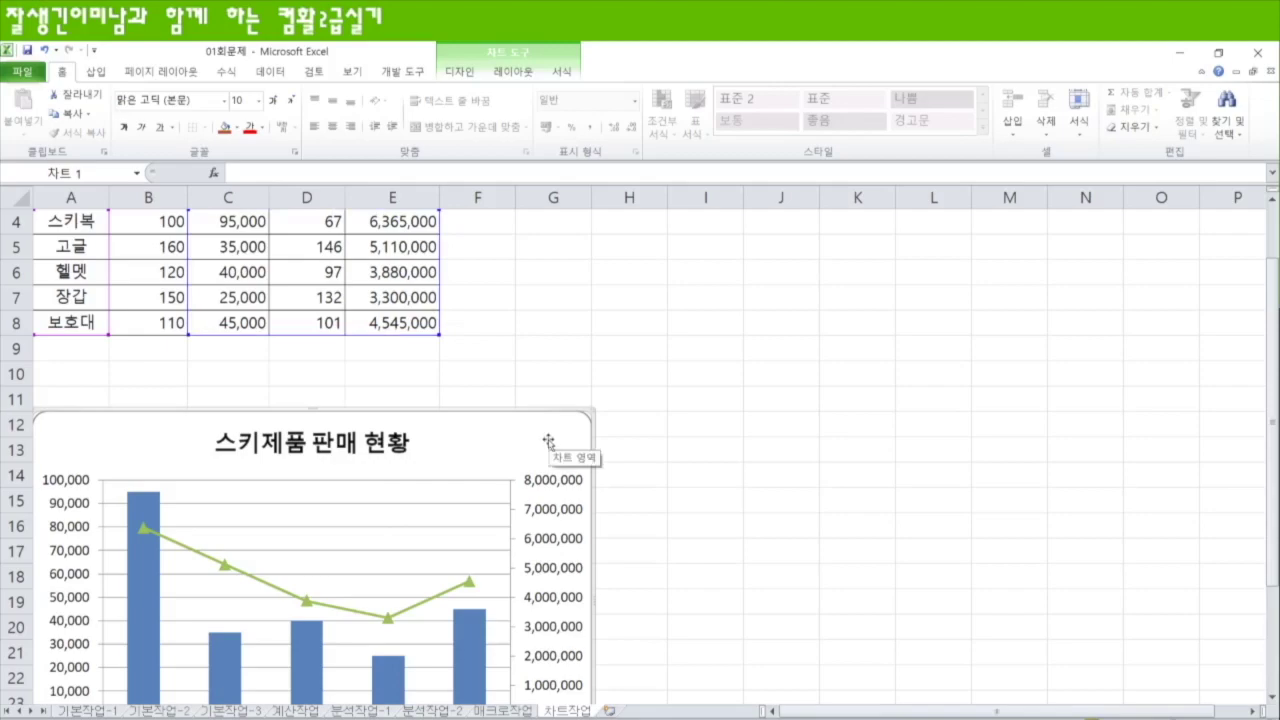
Remove the 판매가 series from the chart's data source (데이터 선택)
{"action": "left_click", "coordinate": [777, 491]}
{"action": "left_click", "coordinate": [551, 443]}
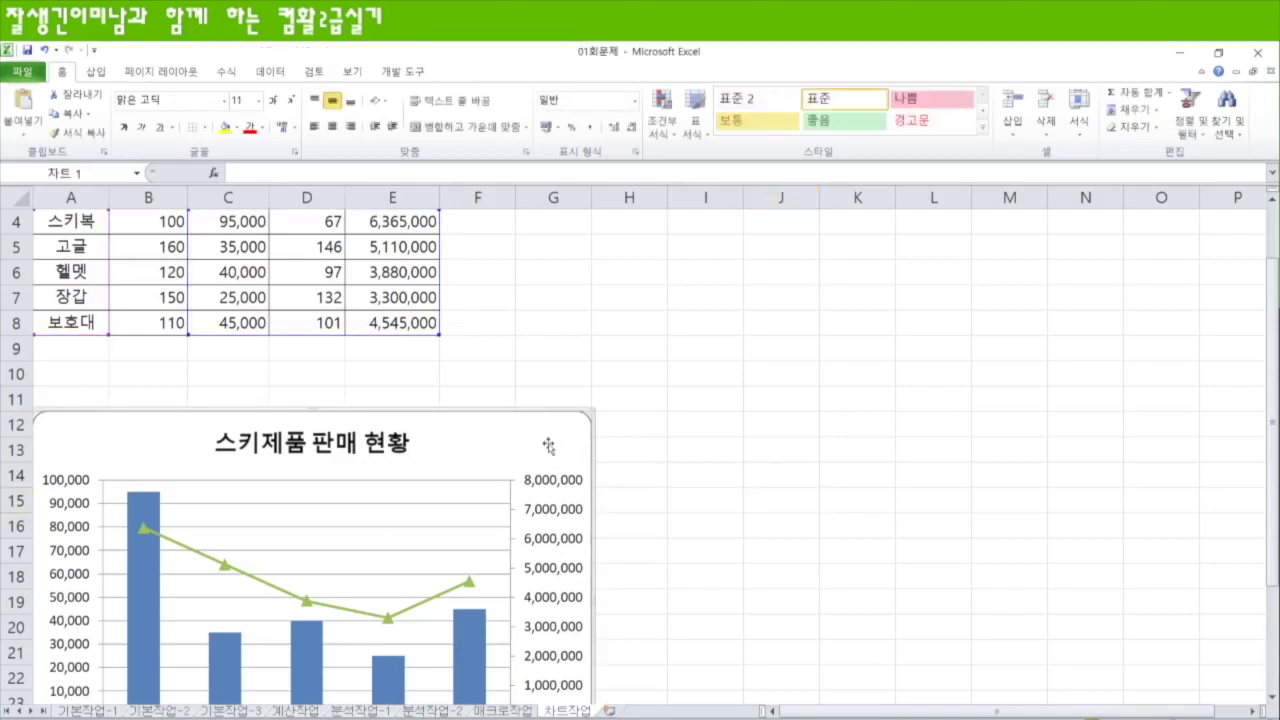
{"action": "right_click", "coordinate": [530, 442]}
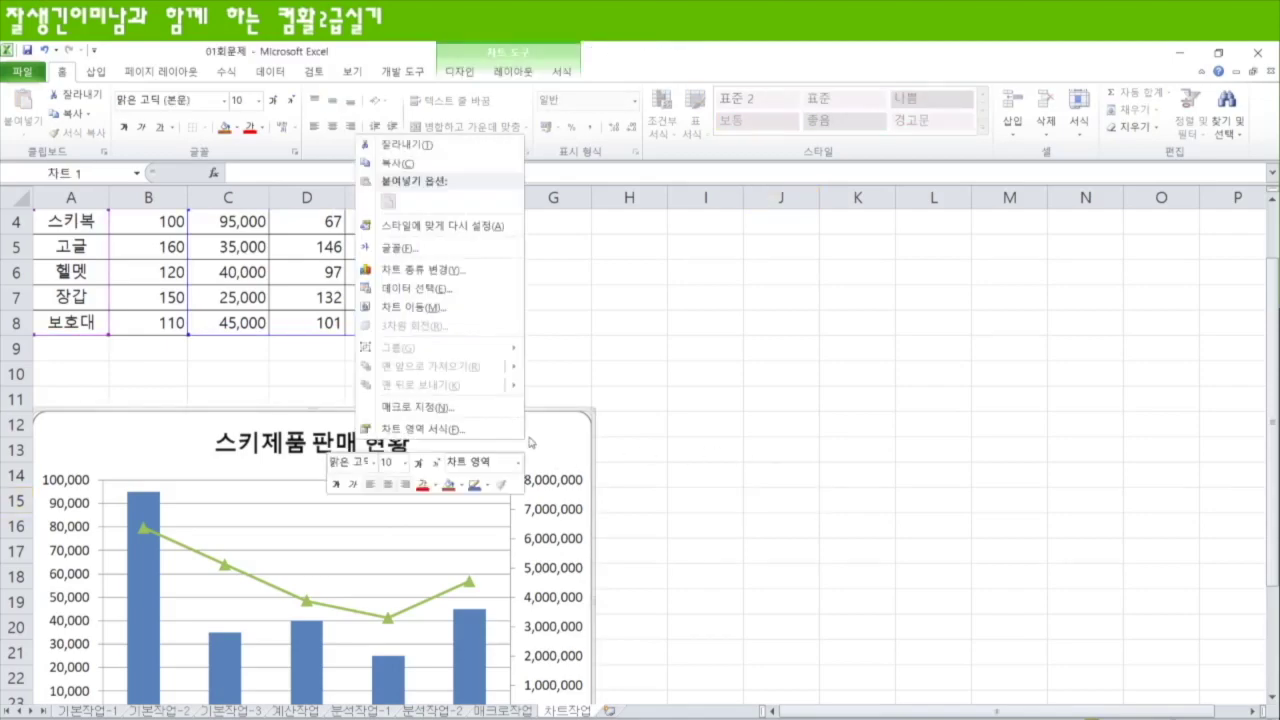
{"action": "left_click", "coordinate": [428, 291]}
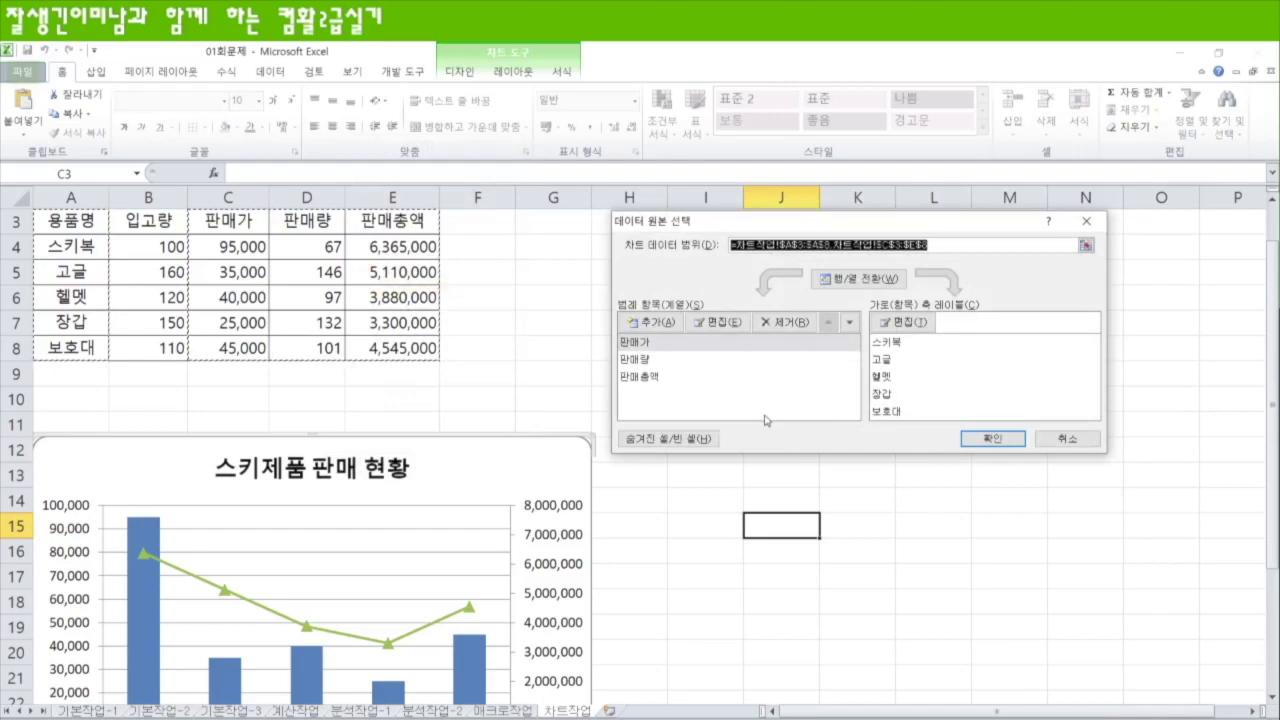
{"action": "left_click", "coordinate": [642, 345]}
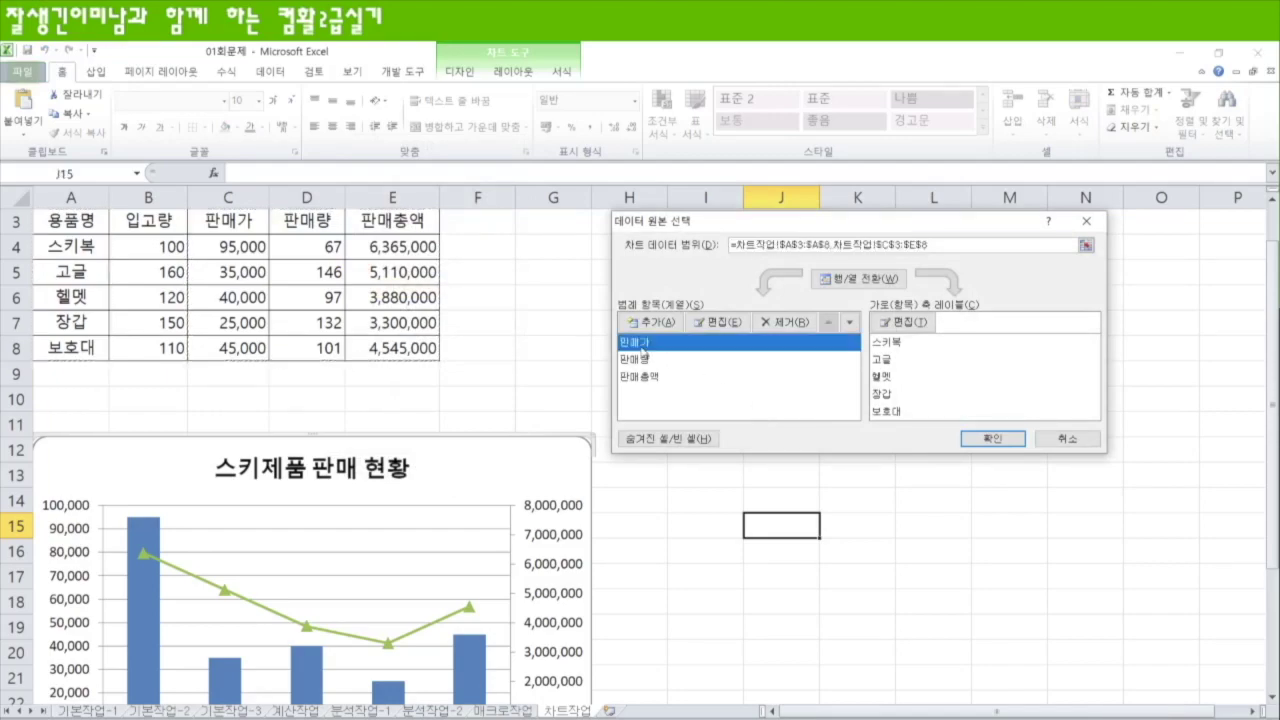
{"action": "left_click", "coordinate": [788, 326]}
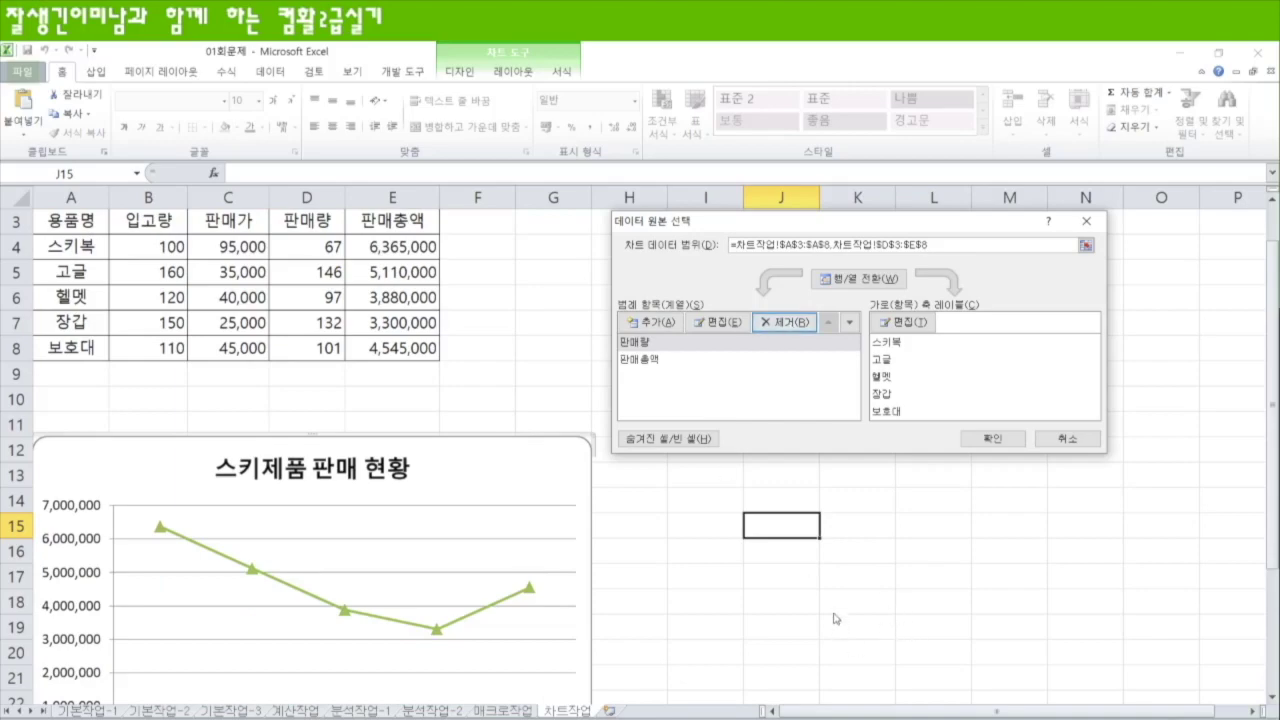
{"action": "left_click", "coordinate": [992, 444]}
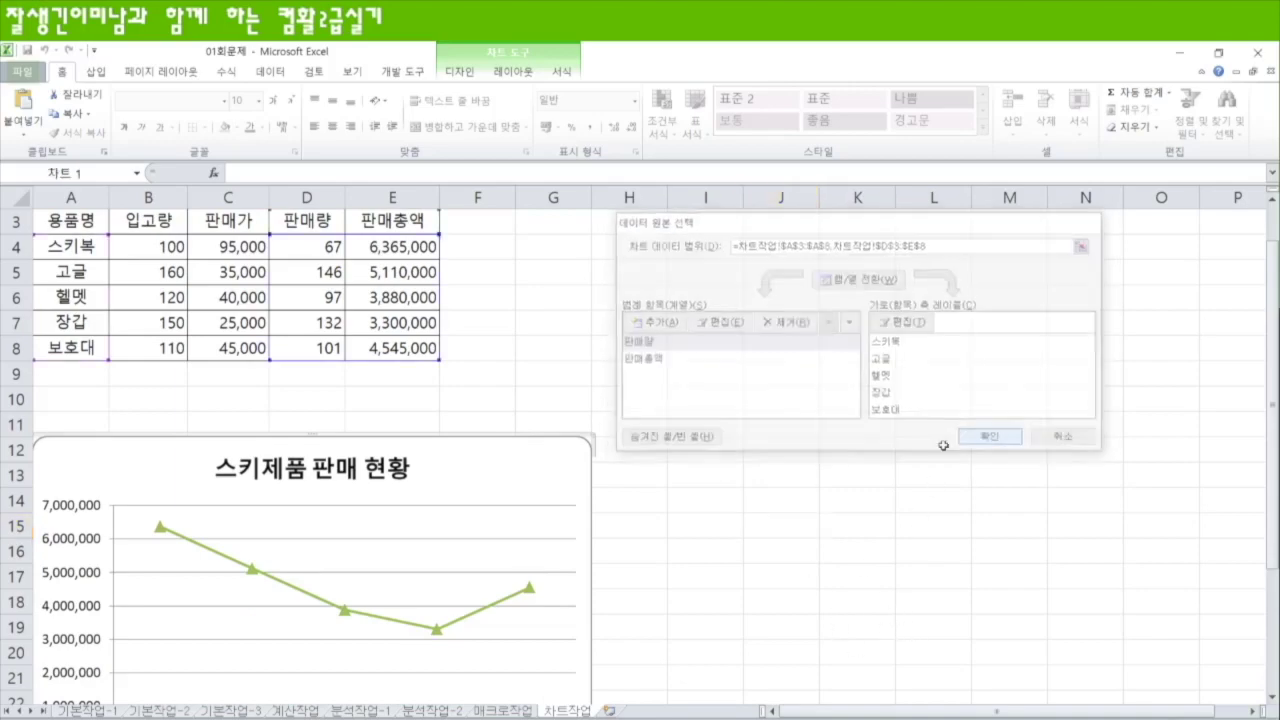
Change the 판매량 series' chart type to the first 세로 막대형 (clustered column) subtype
{"action": "scroll", "coordinate": [591, 571], "scroll_direction": "down", "scroll_amount": 4}
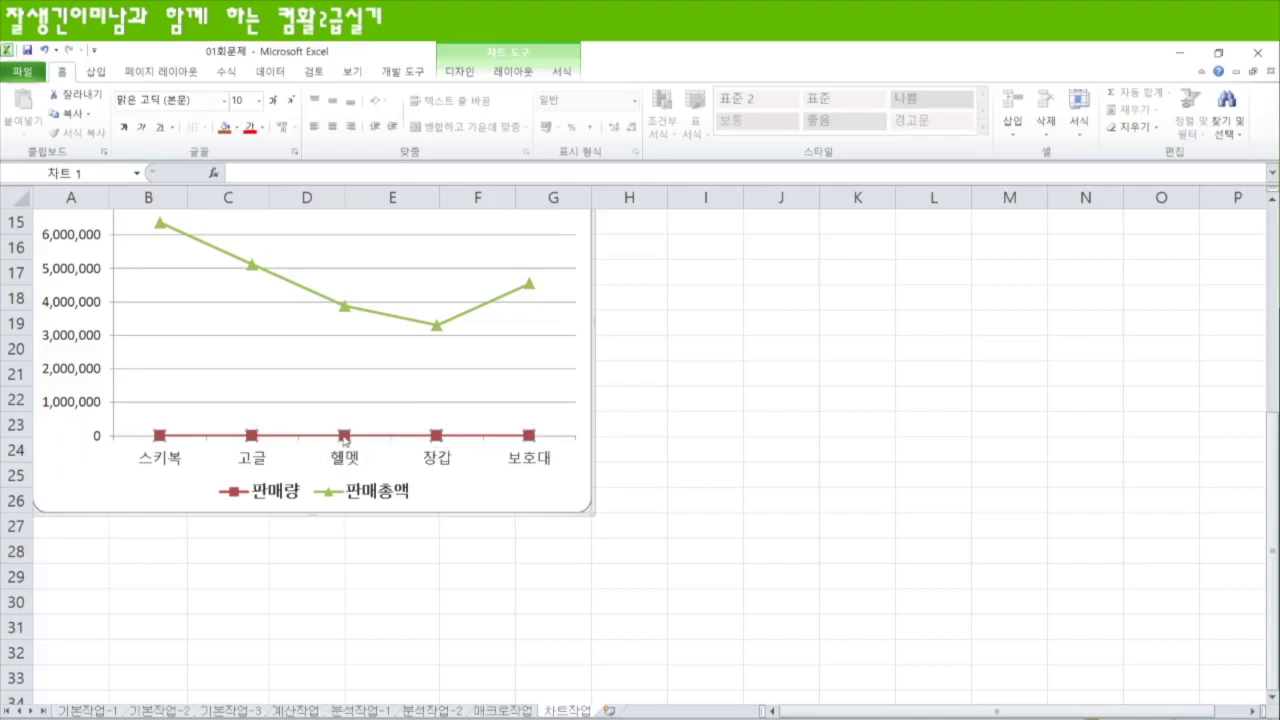
{"action": "double_click", "coordinate": [344, 437]}
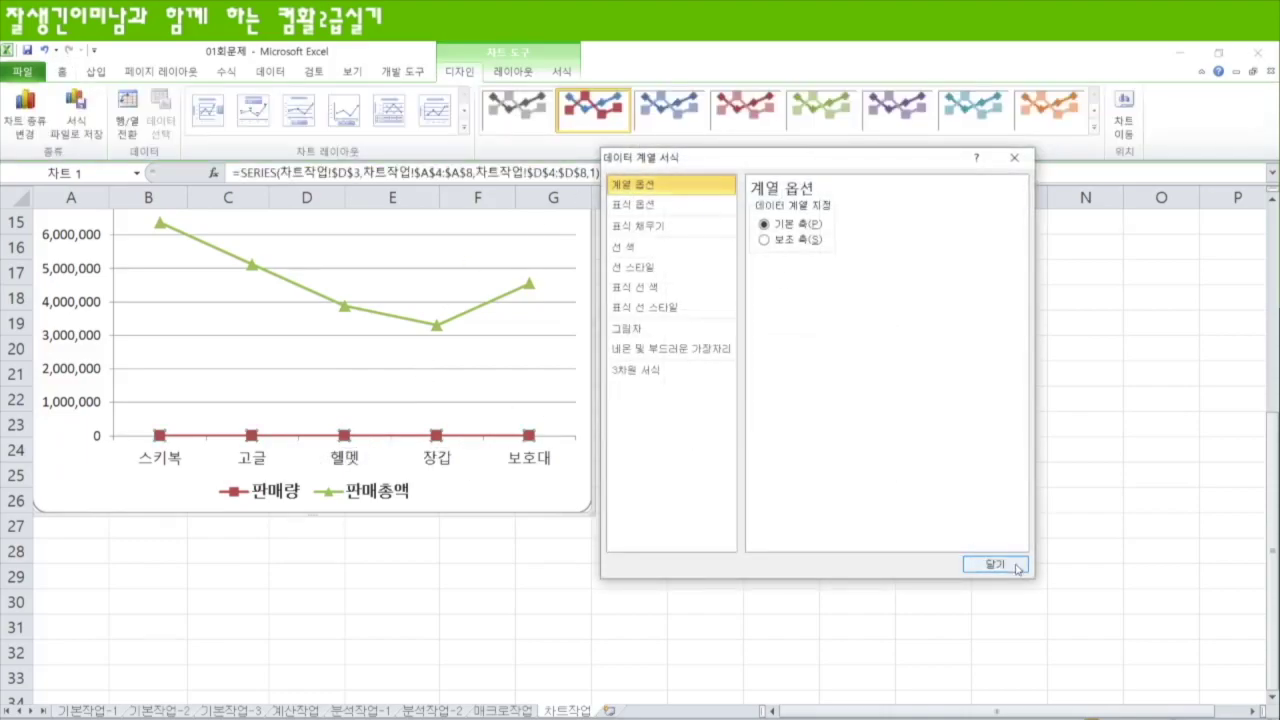
{"action": "left_click", "coordinate": [995, 564]}
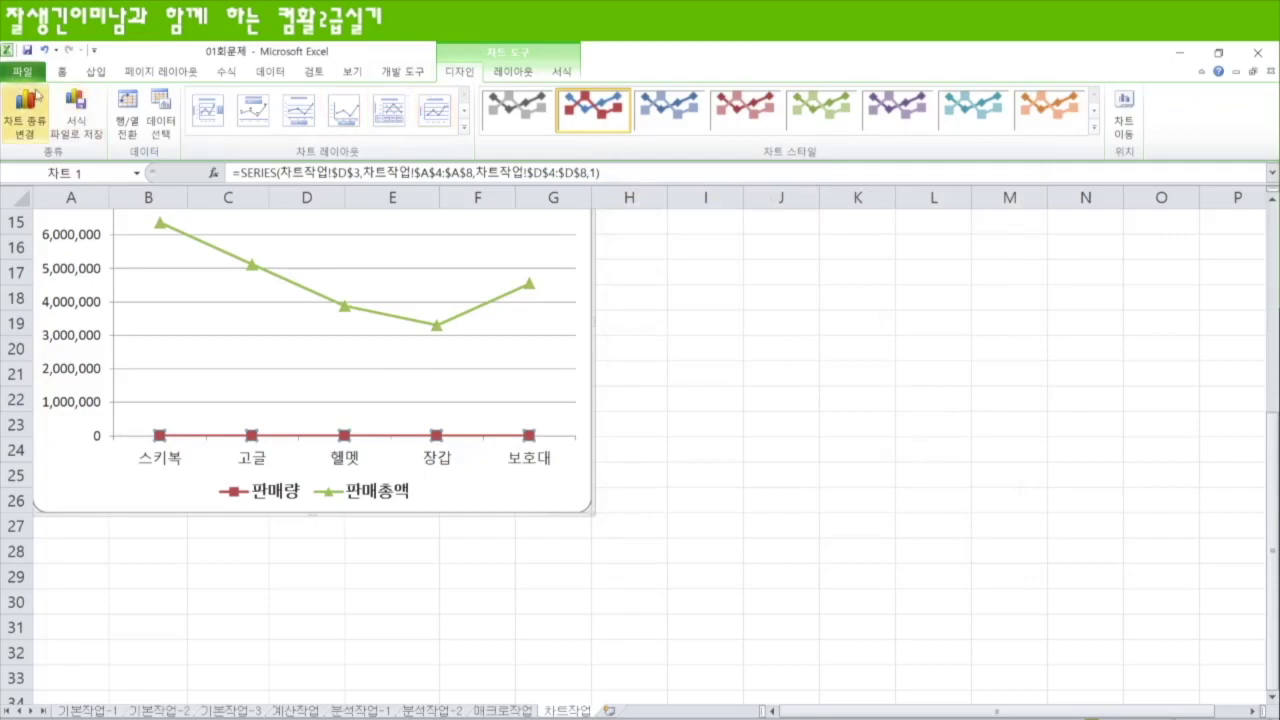
{"action": "left_click", "coordinate": [25, 110]}
{"action": "left_click", "coordinate": [404, 174]}
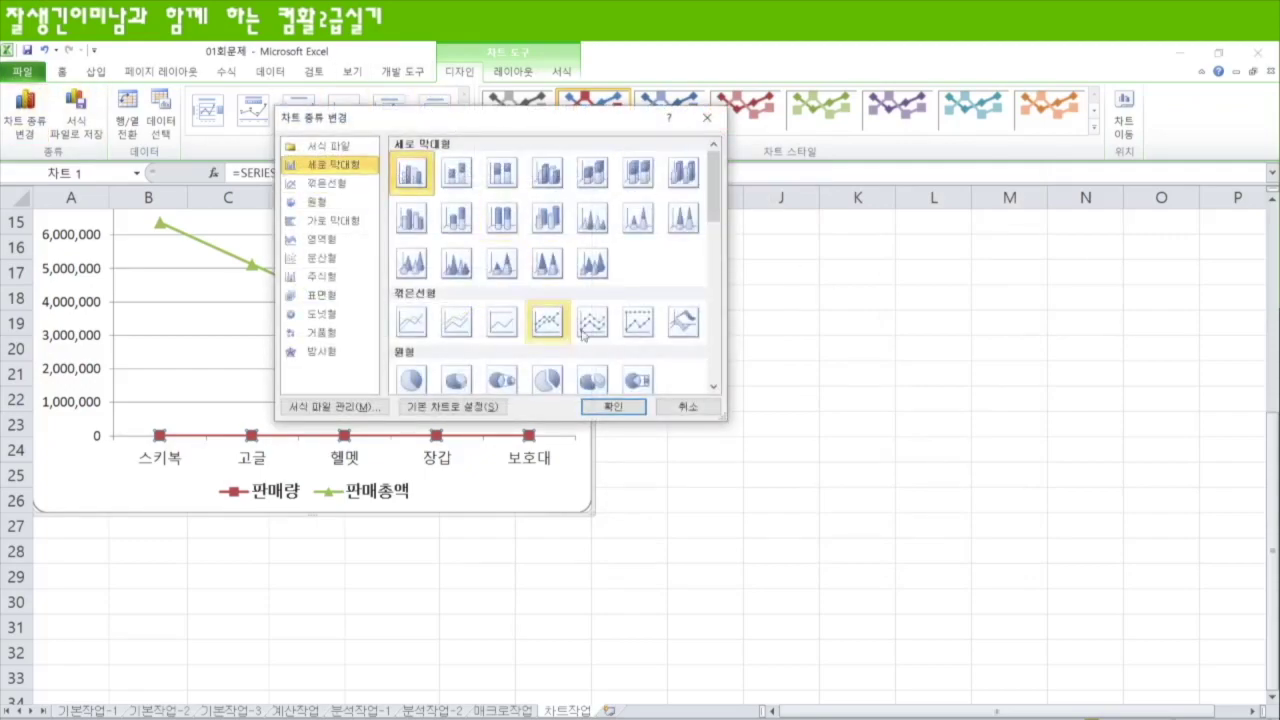
{"action": "left_click", "coordinate": [613, 406]}
Assign the 판매총액 line series to the secondary axis (보조 축)
{"action": "scroll", "coordinate": [518, 533], "scroll_direction": "up", "scroll_amount": 4}
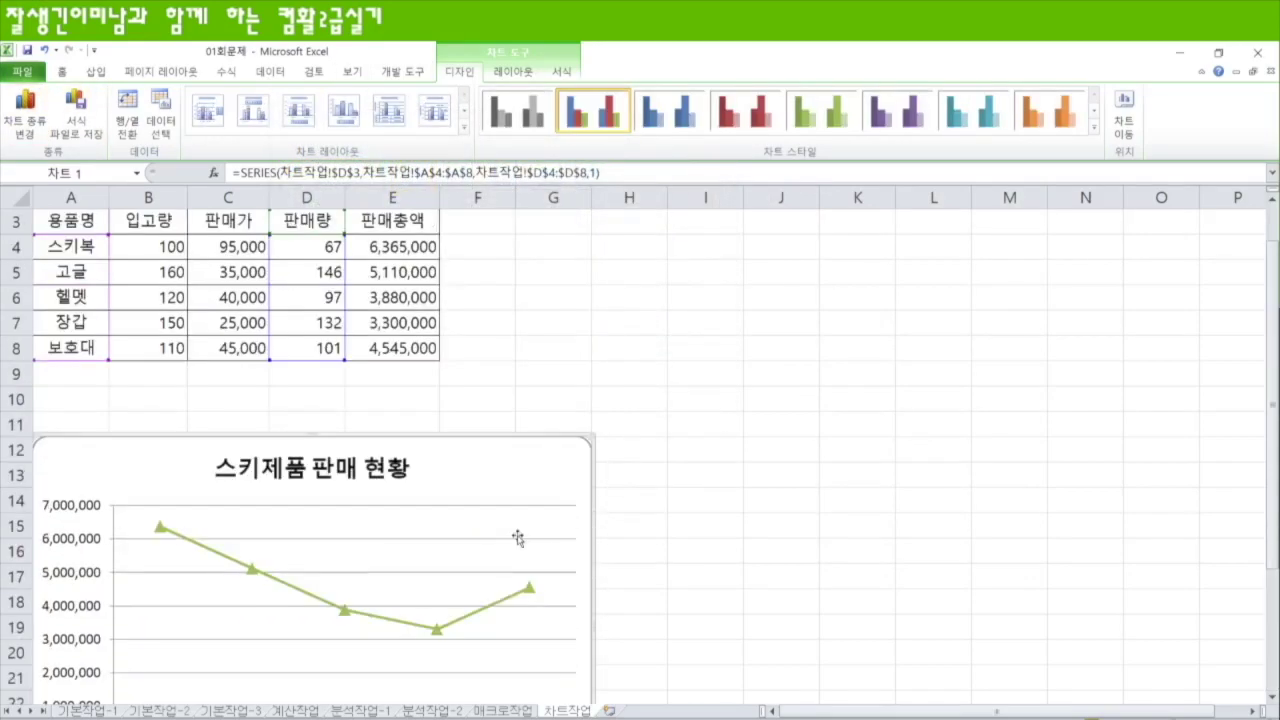
{"action": "scroll", "coordinate": [500, 510], "scroll_direction": "down", "scroll_amount": 2}
{"action": "double_click", "coordinate": [439, 480]}
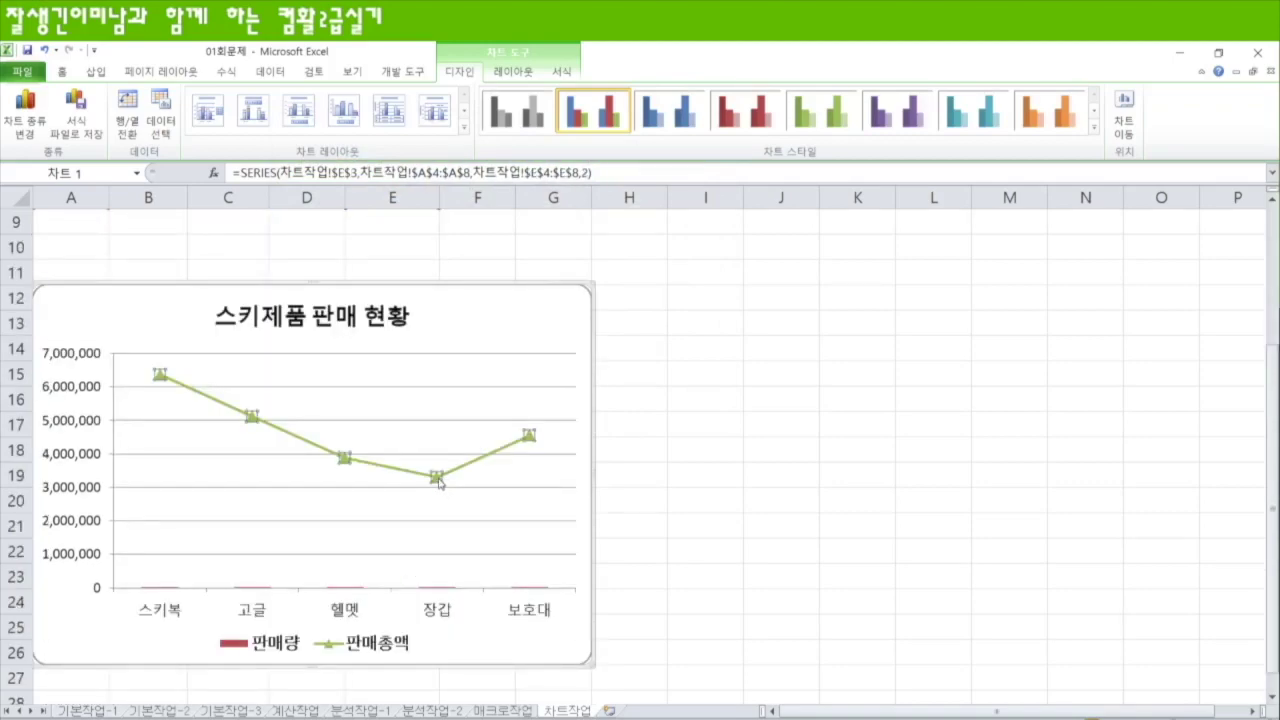
{"action": "left_click", "coordinate": [790, 240]}
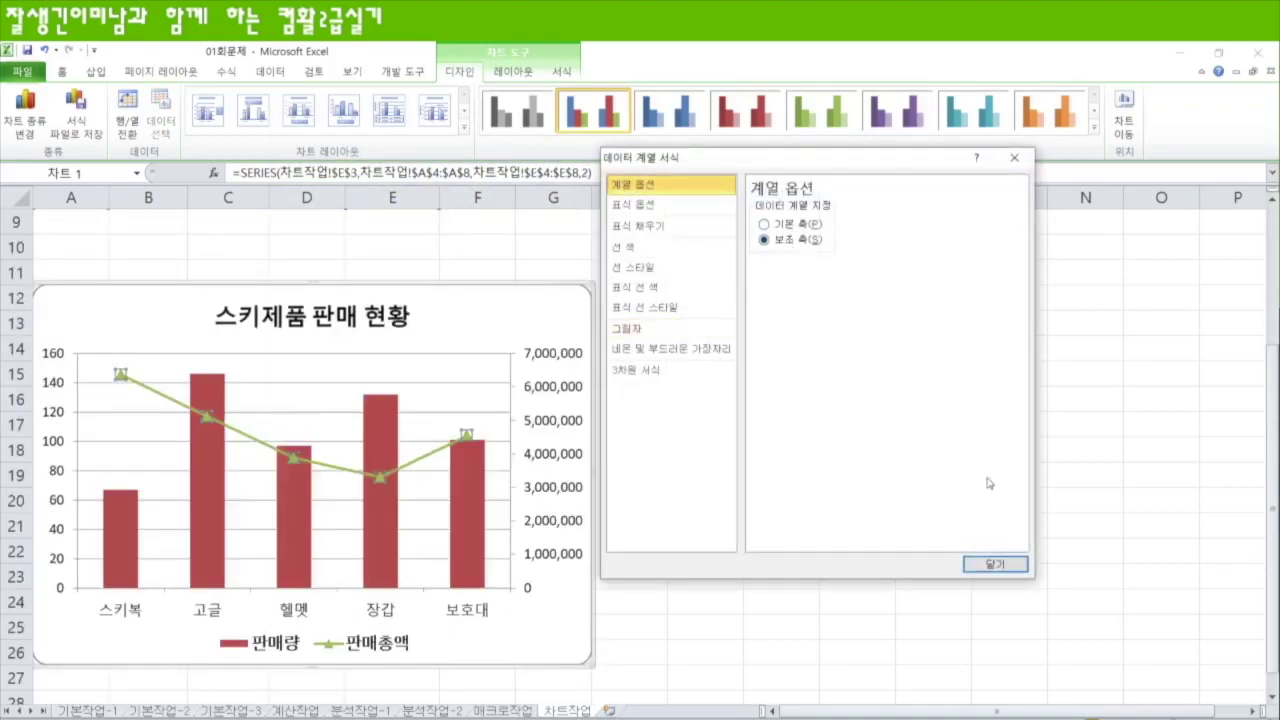
{"action": "left_click", "coordinate": [995, 564]}
{"action": "left_click", "coordinate": [756, 524]}
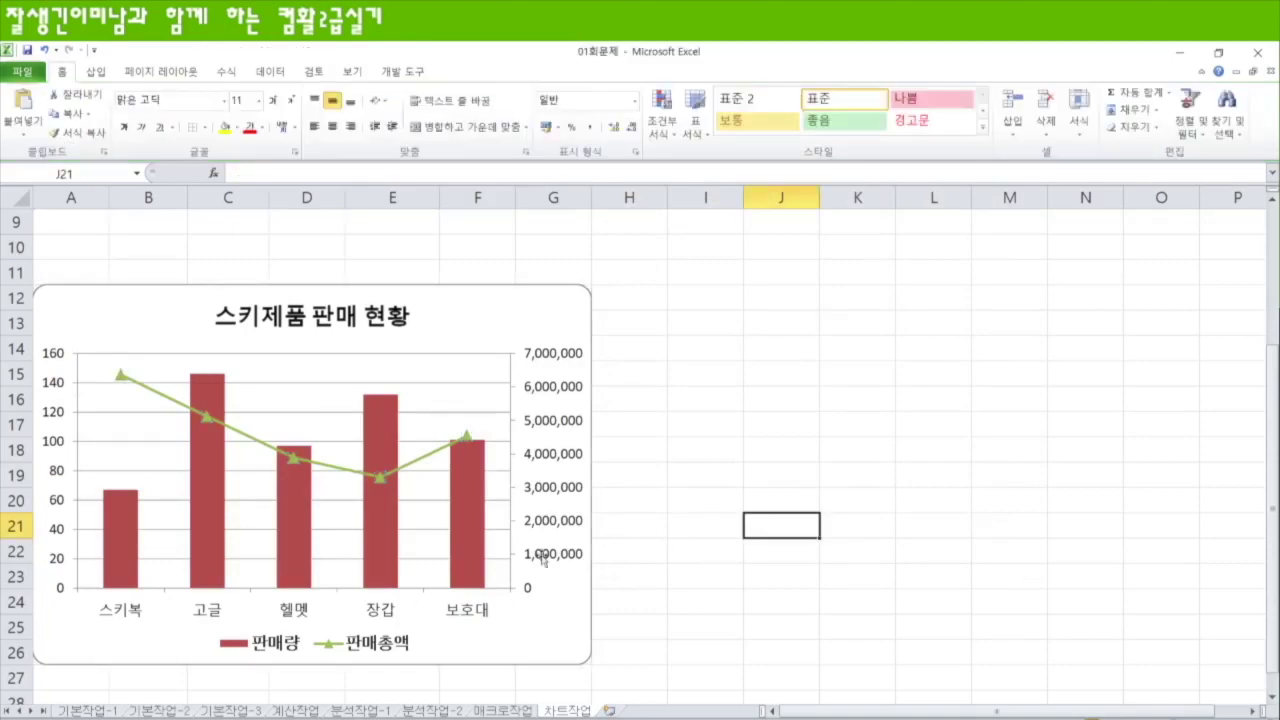
Resize the chart's highlighted source range in the worksheet table so it takes in the 판매가 column again
{"action": "left_click", "coordinate": [550, 298]}
{"action": "scroll", "coordinate": [662, 490], "scroll_direction": "up", "scroll_amount": 3}
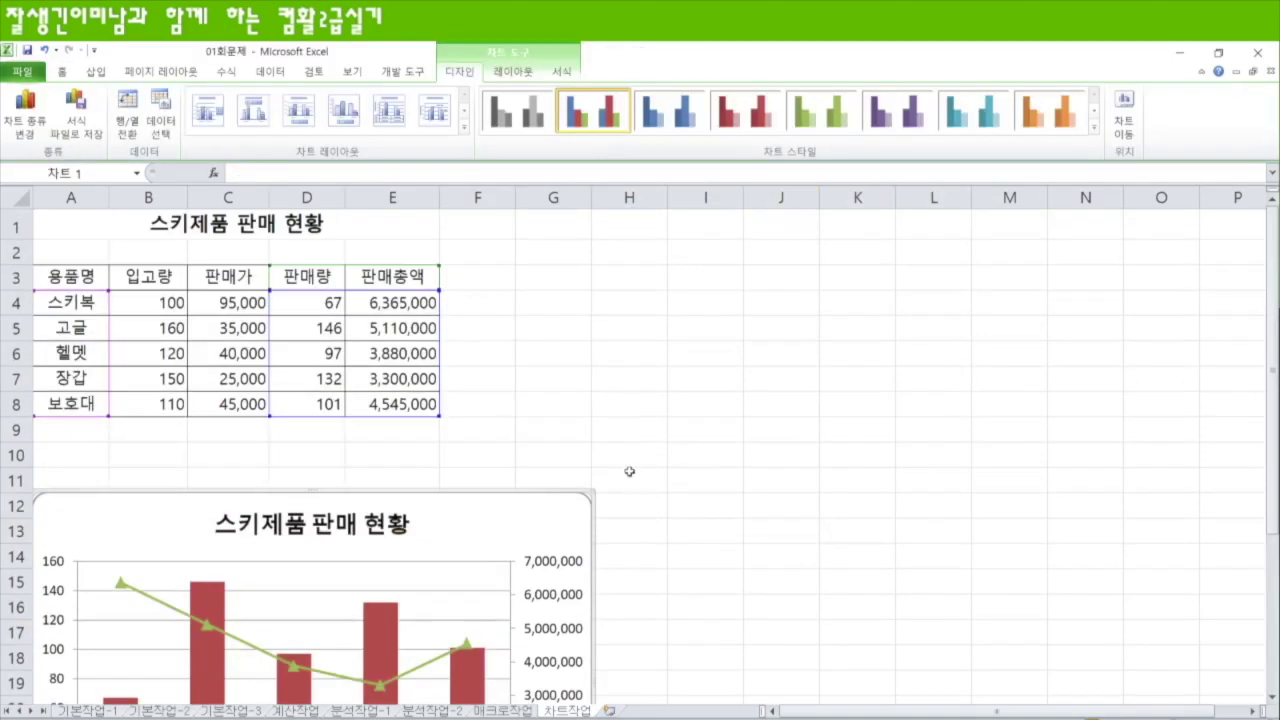
{"action": "mouse_move", "coordinate": [258, 415]}
{"action": "left_mouse_down"}
{"action": "mouse_move", "coordinate": [192, 414]}
{"action": "mouse_move", "coordinate": [280, 416]}
{"action": "left_mouse_up"}
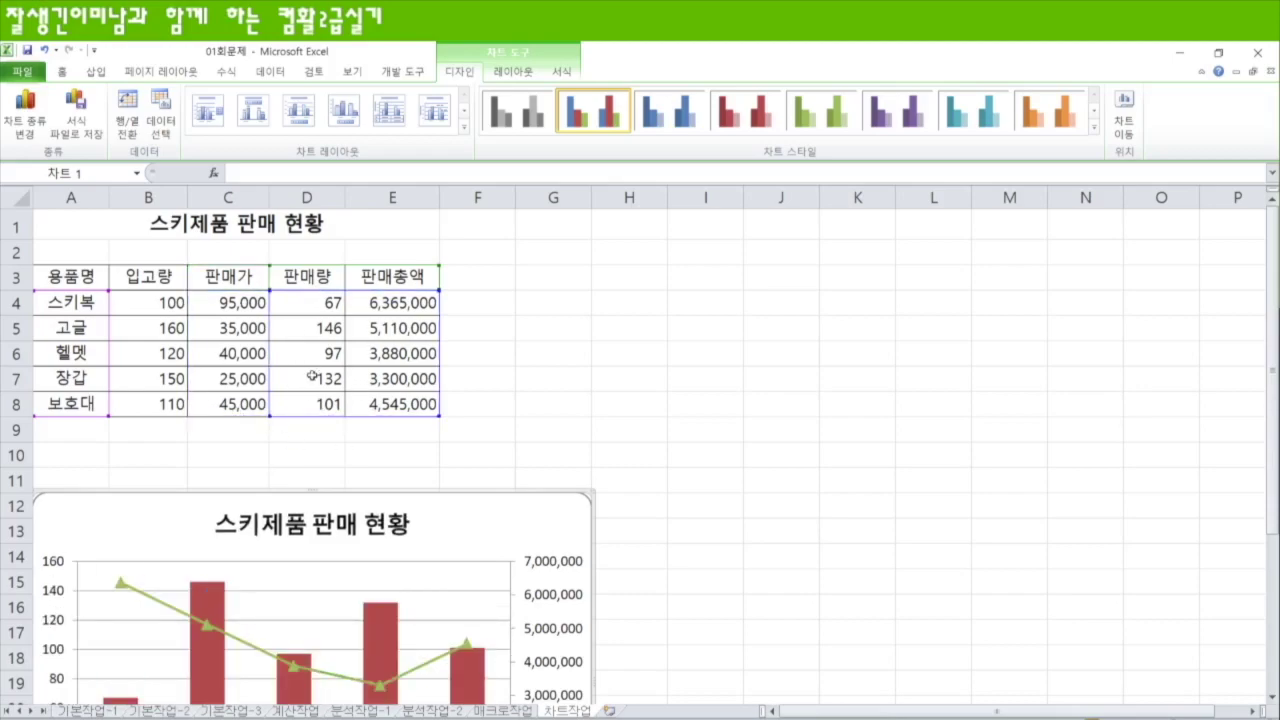
{"action": "scroll", "coordinate": [372, 525], "scroll_direction": "down", "scroll_amount": 2}
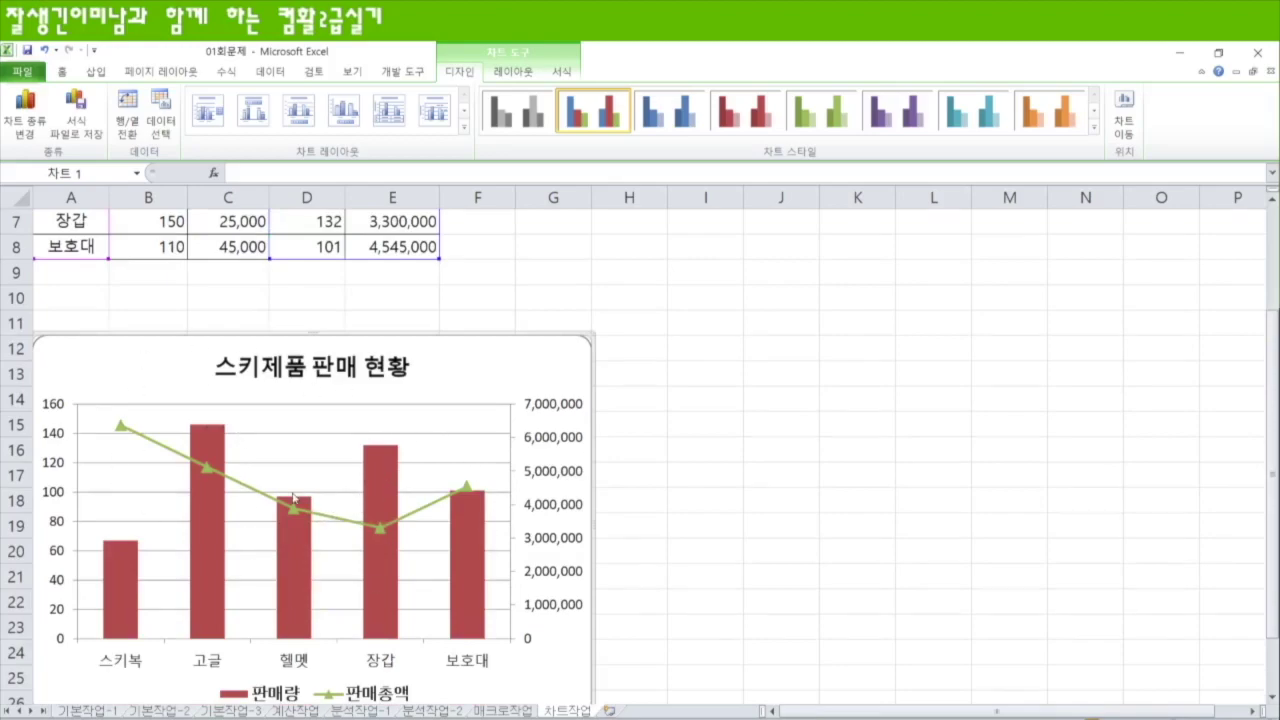
{"action": "scroll", "coordinate": [295, 498], "scroll_direction": "down", "scroll_amount": 1}
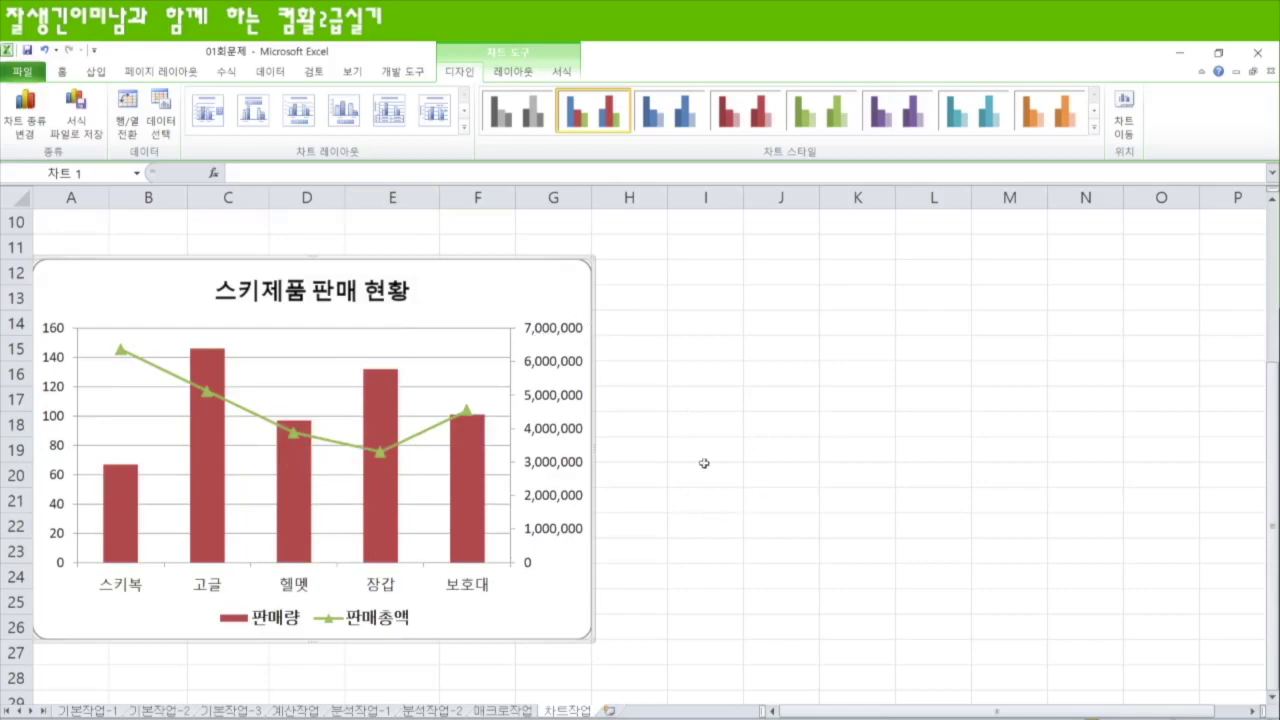
{"action": "scroll", "coordinate": [700, 443], "scroll_direction": "up", "scroll_amount": 3}
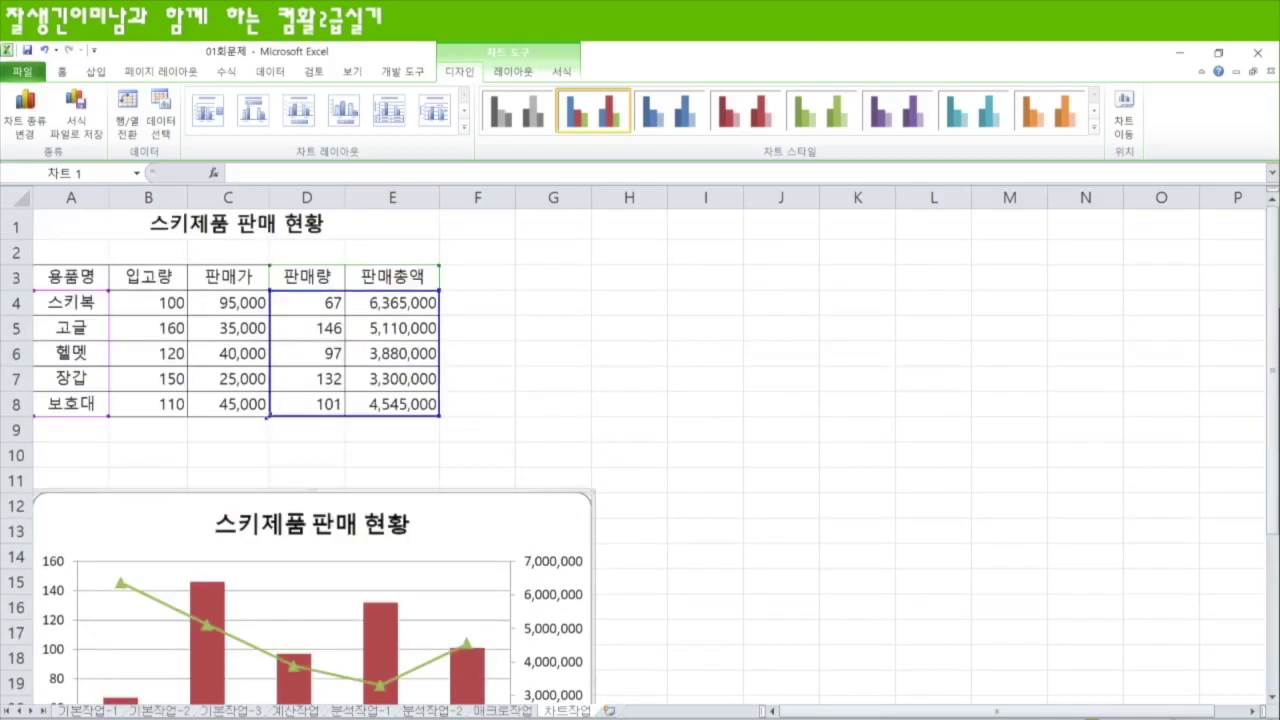
{"action": "mouse_move", "coordinate": [257, 419]}
{"action": "left_mouse_down"}
{"action": "mouse_move", "coordinate": [190, 416]}
{"action": "mouse_move", "coordinate": [268, 416]}
{"action": "left_mouse_up"}
{"action": "scroll", "coordinate": [438, 566], "scroll_direction": "down", "scroll_amount": 2}
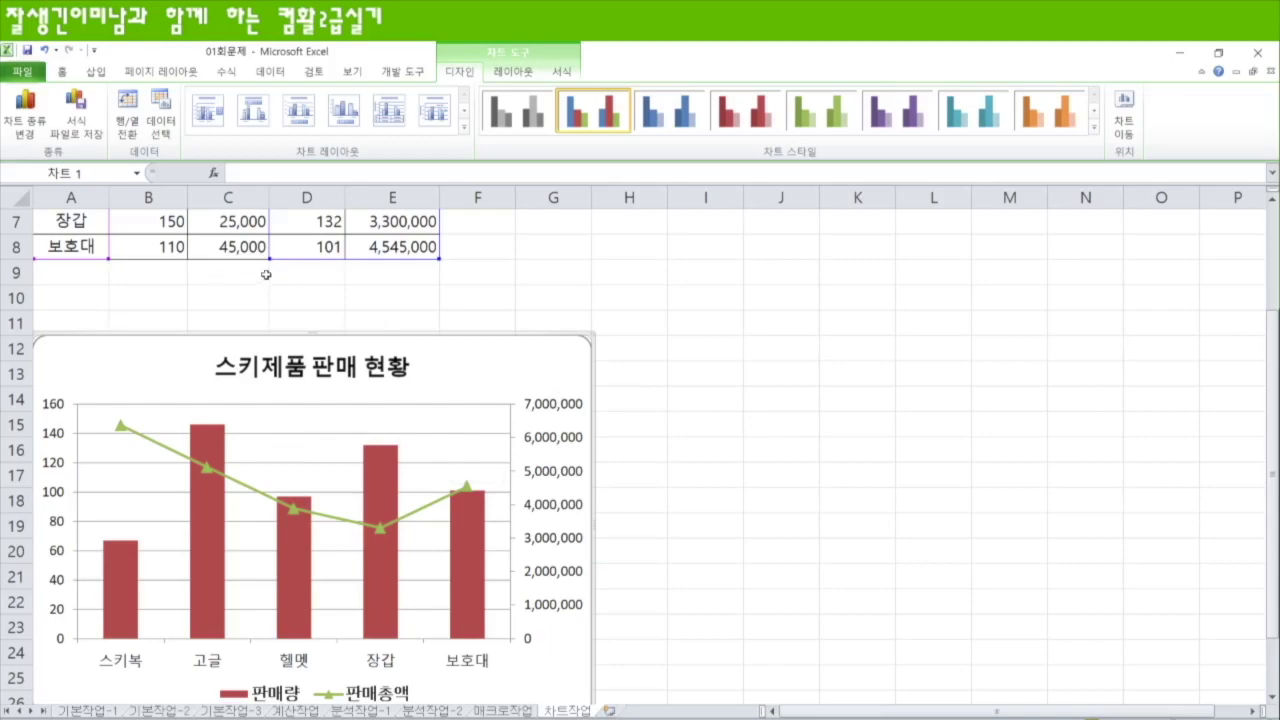
{"action": "left_click_drag", "start_coordinate": [266, 258], "coordinate": [214, 266]}
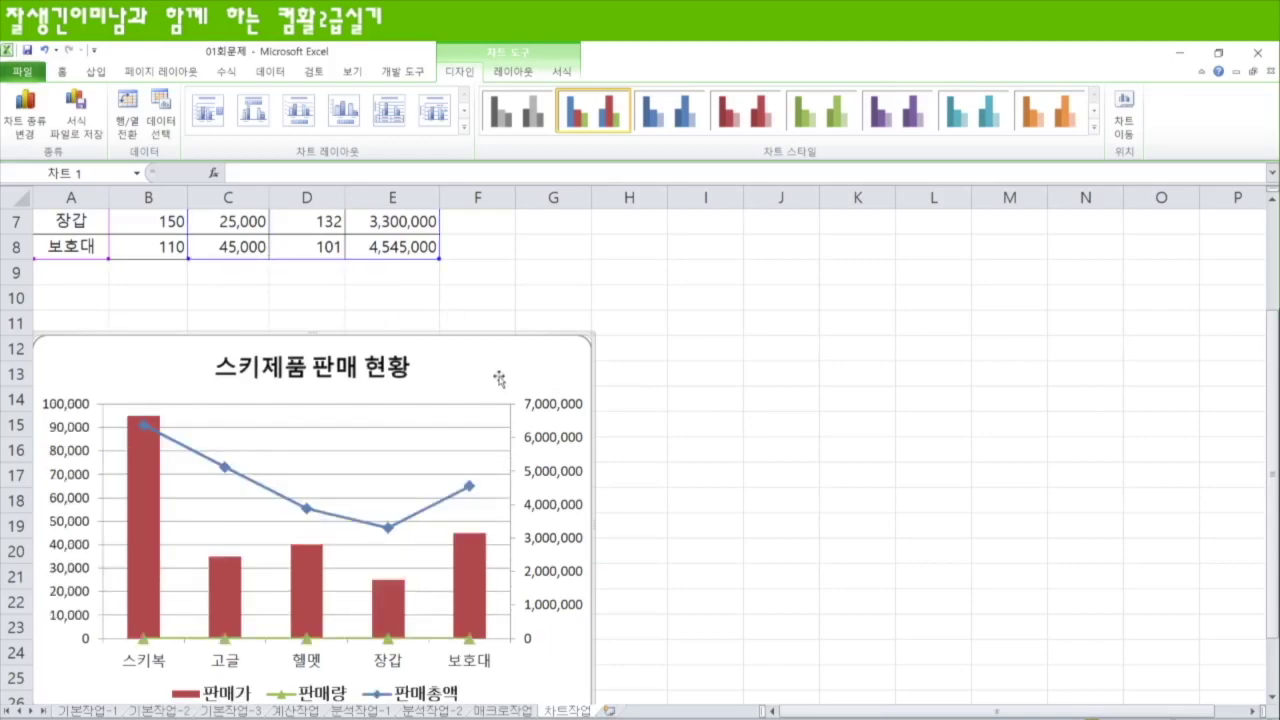
{"action": "right_click", "coordinate": [539, 368]}
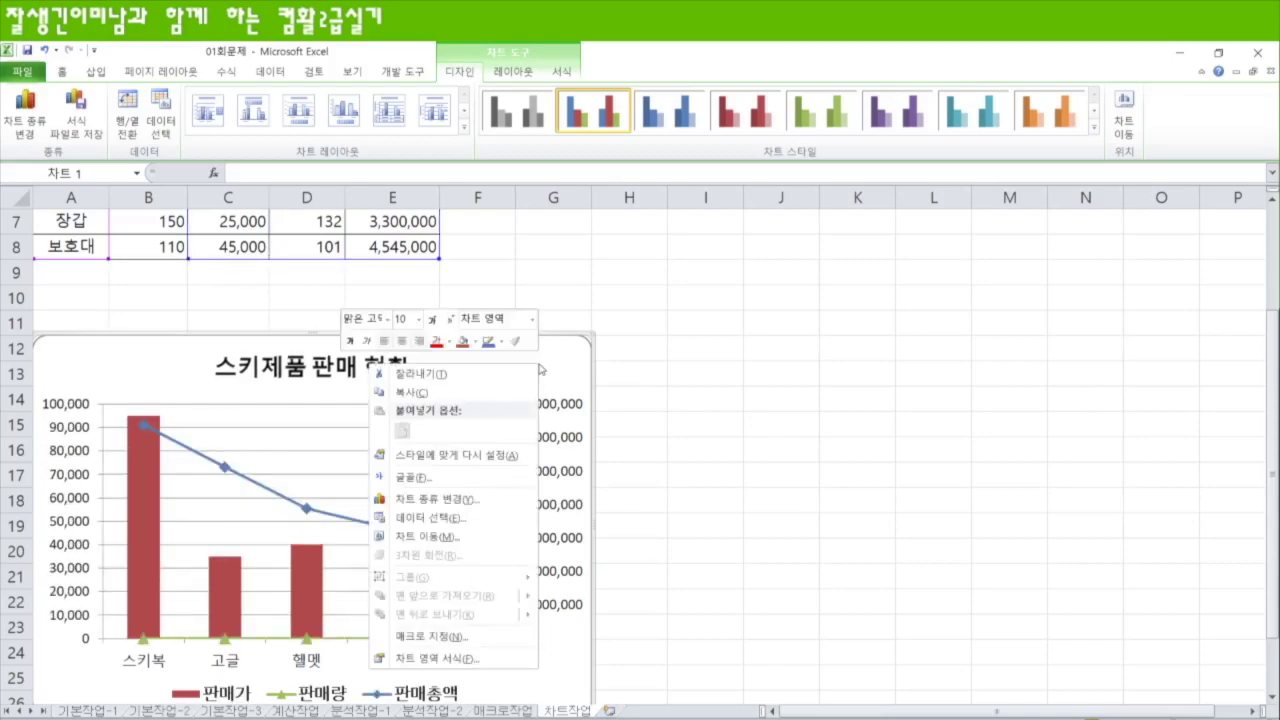
{"action": "left_click", "coordinate": [430, 517]}
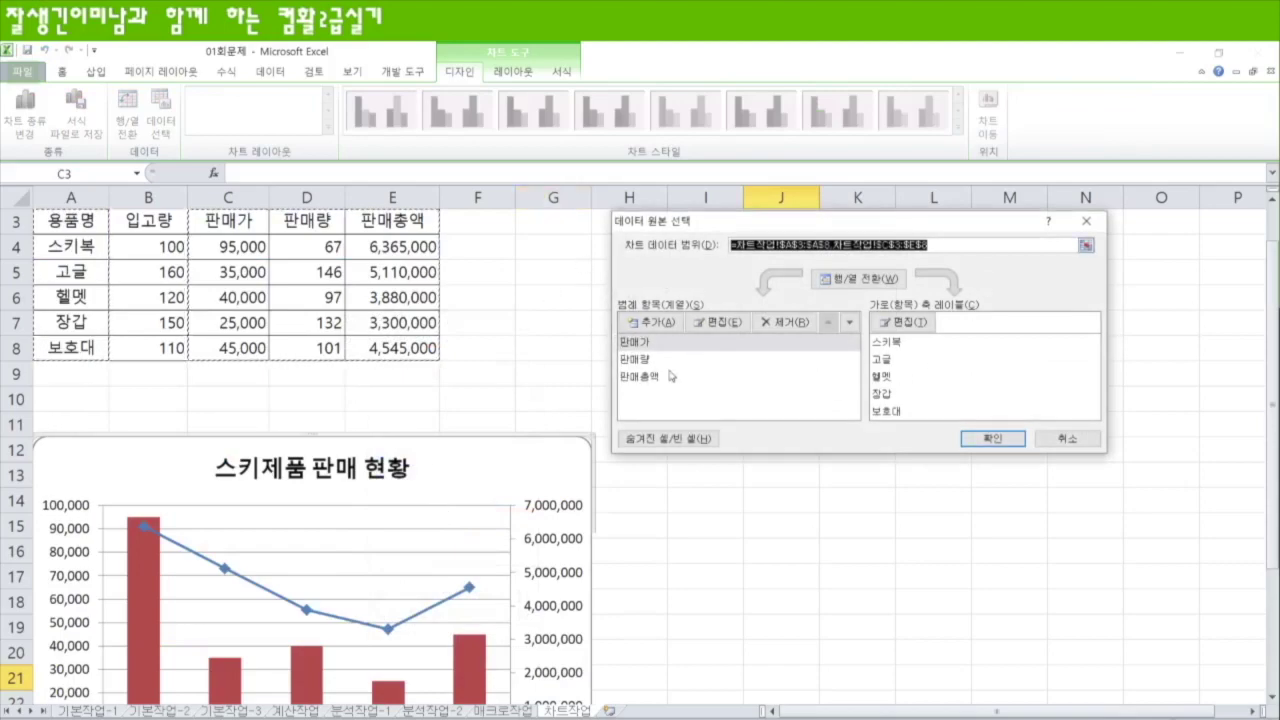
{"action": "left_click", "coordinate": [645, 344]}
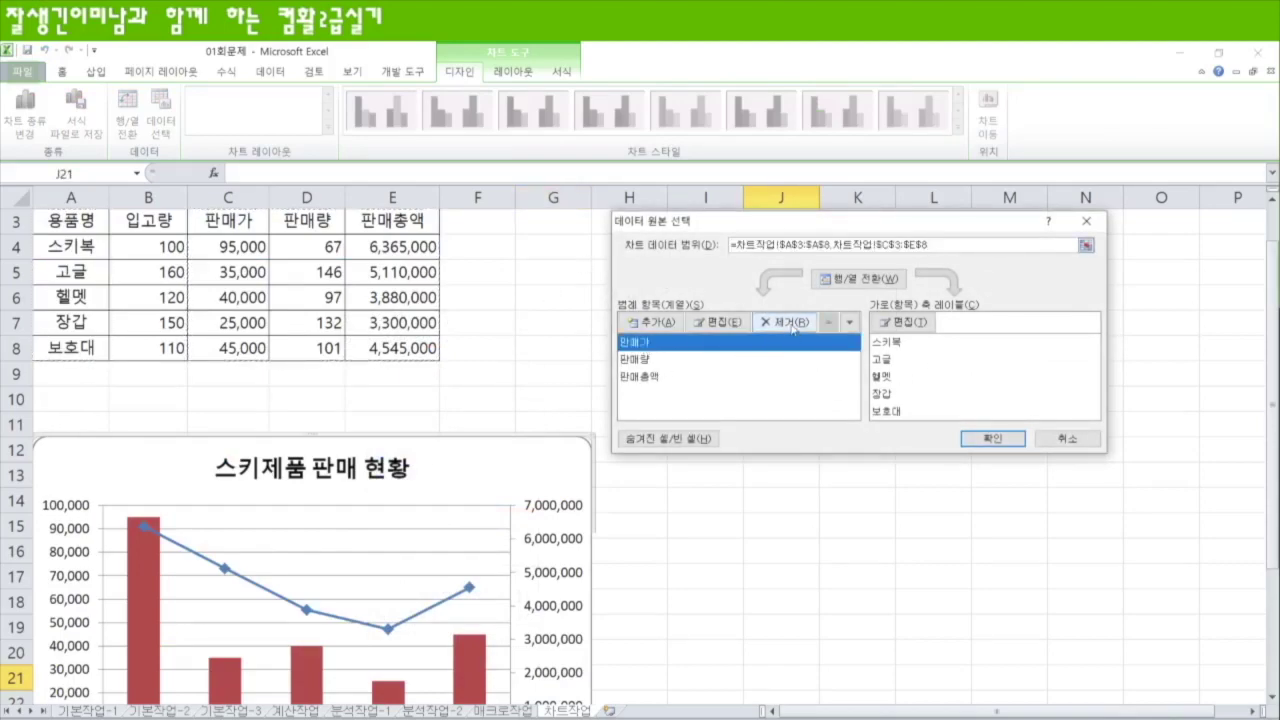
{"action": "left_click", "coordinate": [793, 323]}
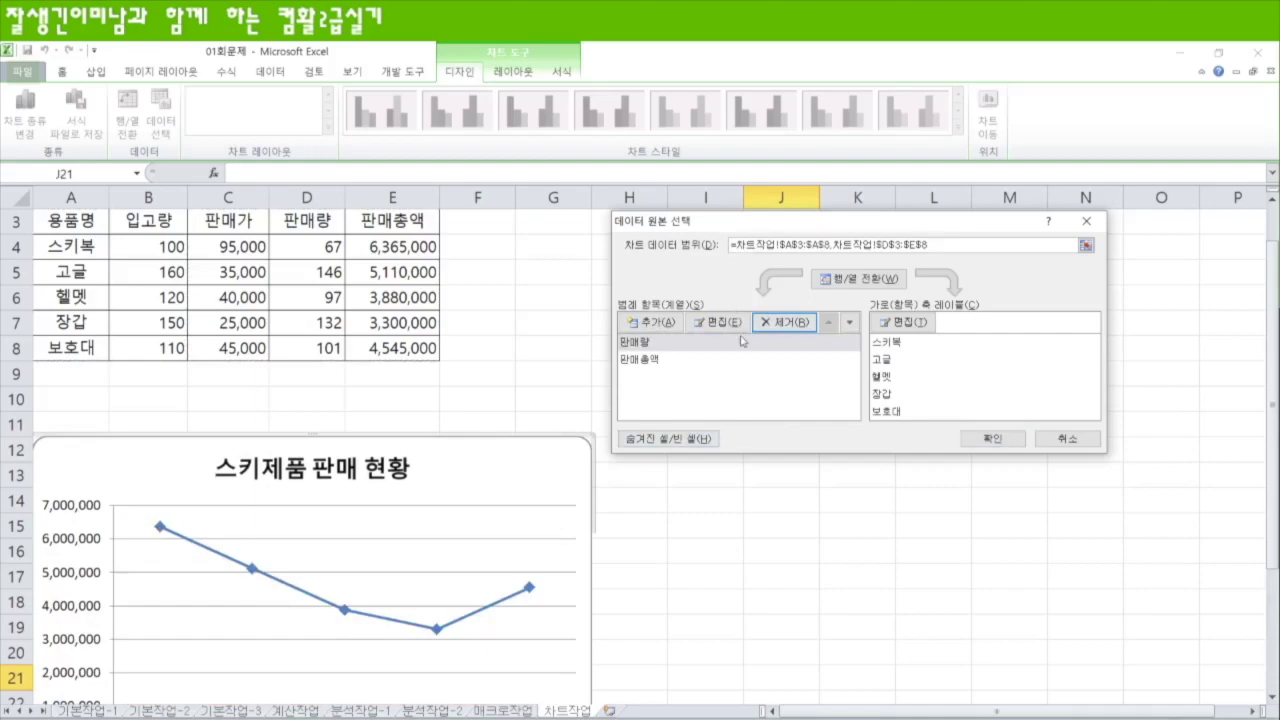
{"action": "left_click", "coordinate": [1064, 441]}
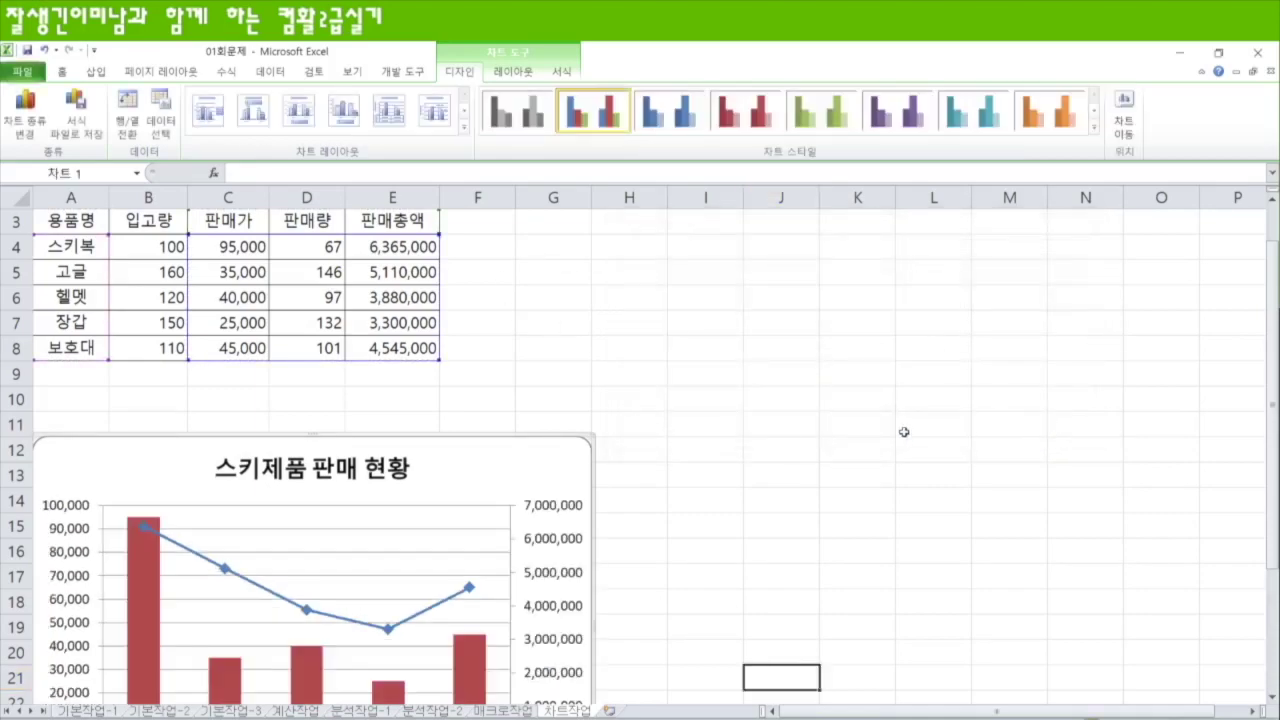
Review the finished chart, then the workbook's other sheets in reverse order from 매크로작업 to 기본작업-1
{"action": "scroll", "coordinate": [729, 491], "scroll_direction": "down", "scroll_amount": 5}
{"action": "scroll", "coordinate": [711, 514], "scroll_direction": "up", "scroll_amount": 2}
{"action": "scroll", "coordinate": [727, 509], "scroll_direction": "up", "scroll_amount": 3}
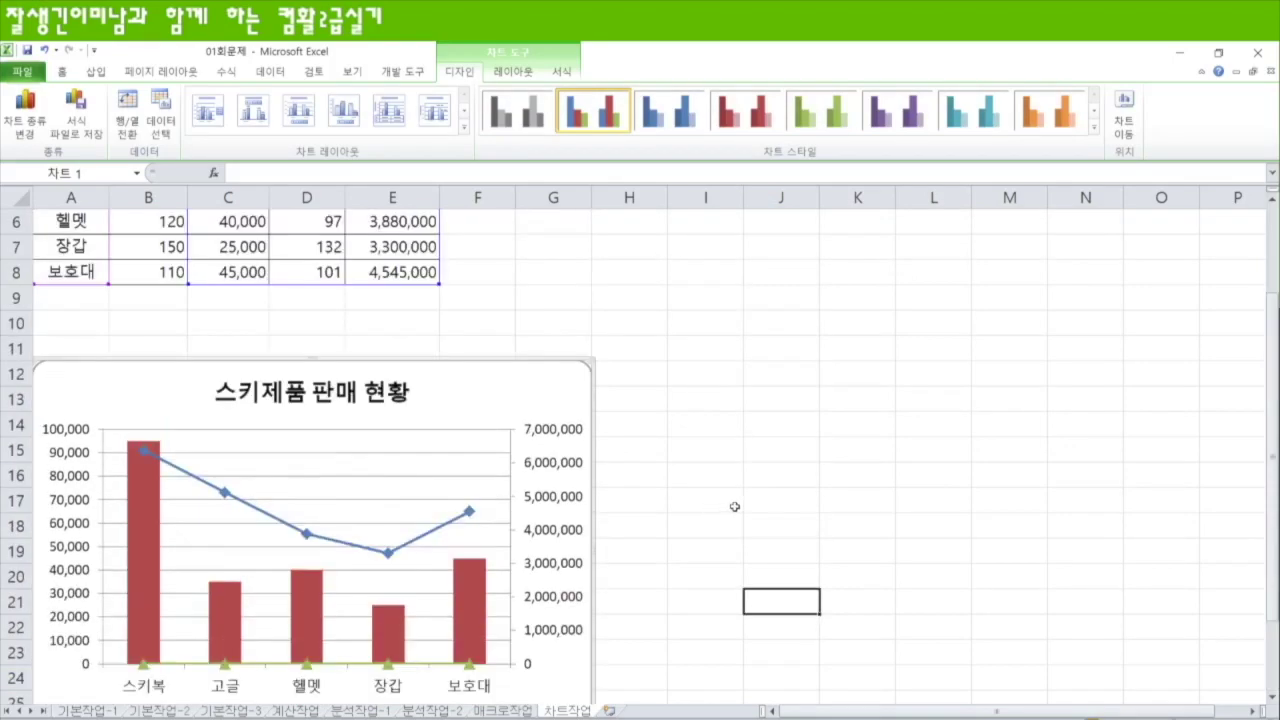
{"action": "left_click", "coordinate": [505, 711]}
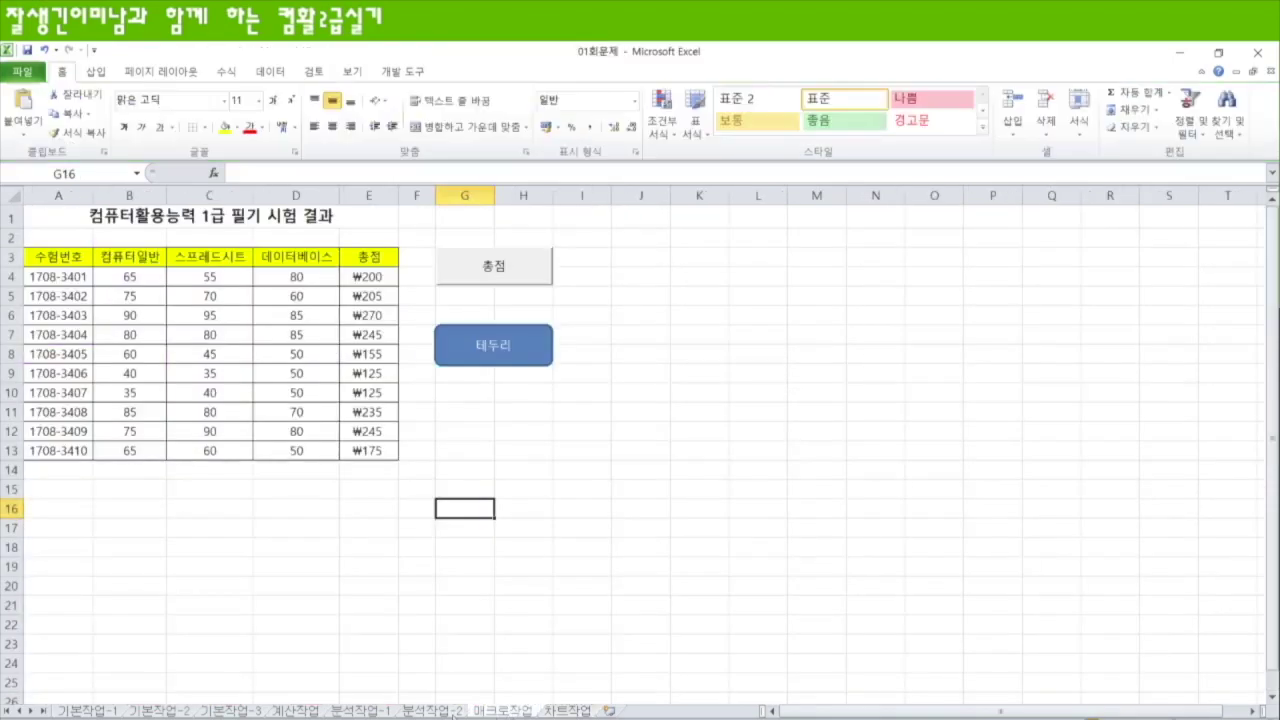
{"action": "left_click", "coordinate": [444, 711]}
{"action": "left_click", "coordinate": [370, 711]}
{"action": "left_click", "coordinate": [290, 711]}
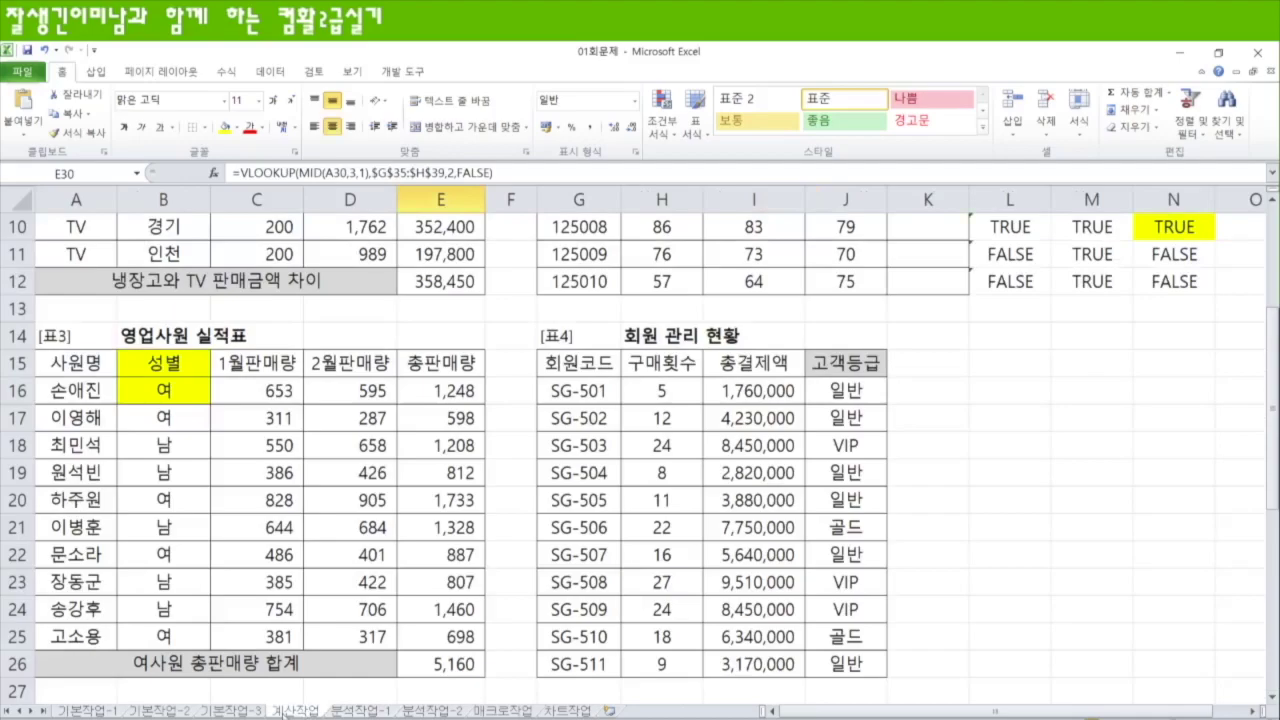
{"action": "left_click", "coordinate": [245, 712]}
{"action": "left_click", "coordinate": [157, 711]}
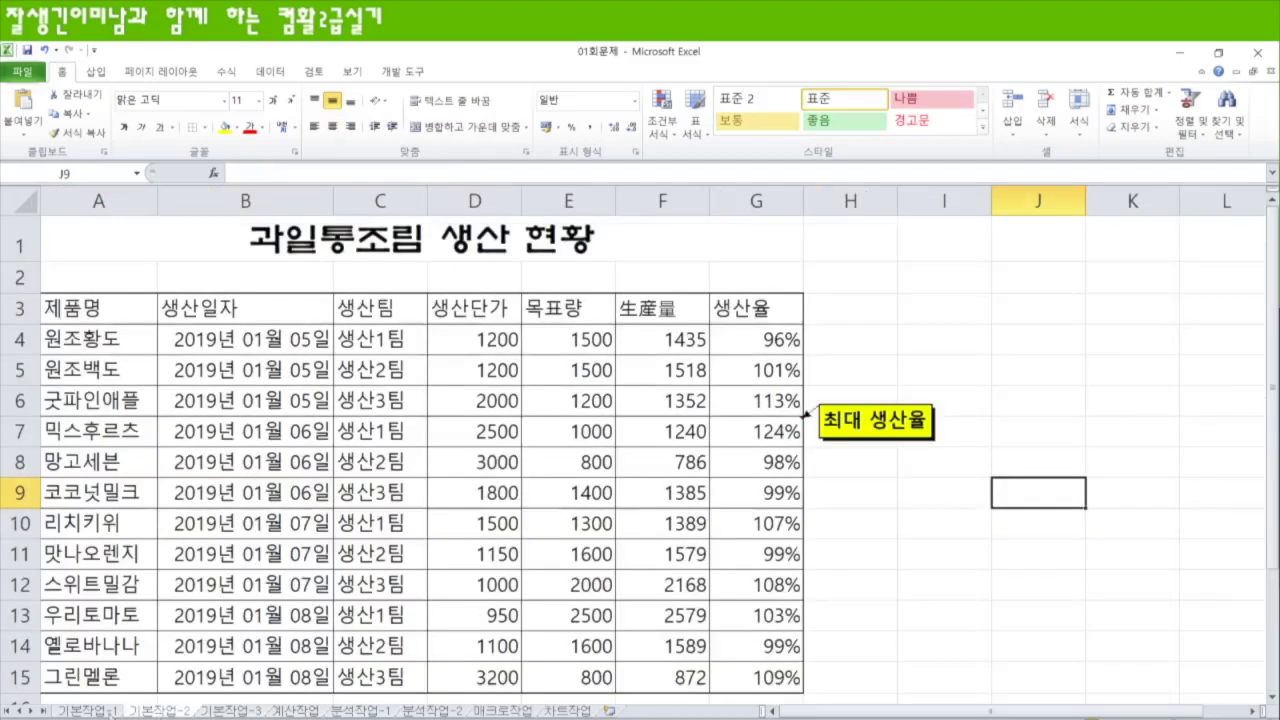
{"action": "left_click", "coordinate": [78, 712]}
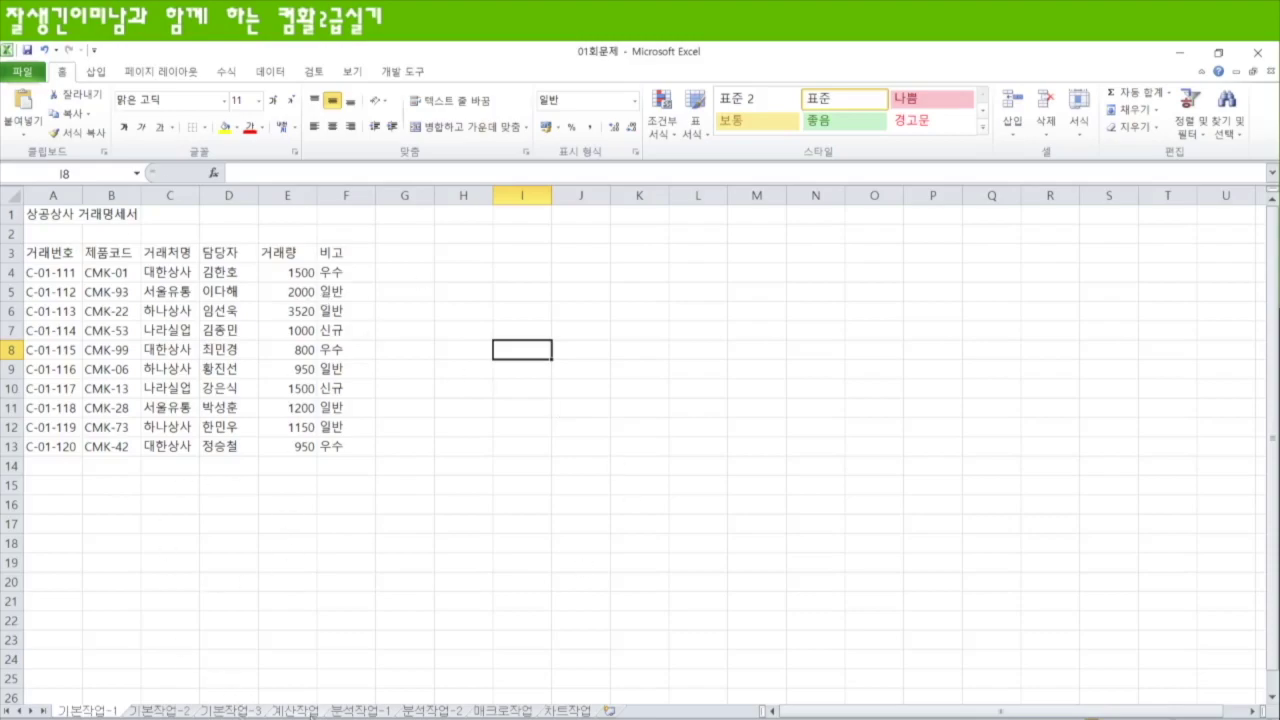
Review the tables on the 계산작업 sheet, followed by the 분석작업-1, 분석작업-2, 매크로작업 and 차트작업 sheets
{"action": "left_click", "coordinate": [310, 712]}
{"action": "scroll", "coordinate": [834, 494], "scroll_direction": "up", "scroll_amount": 3}
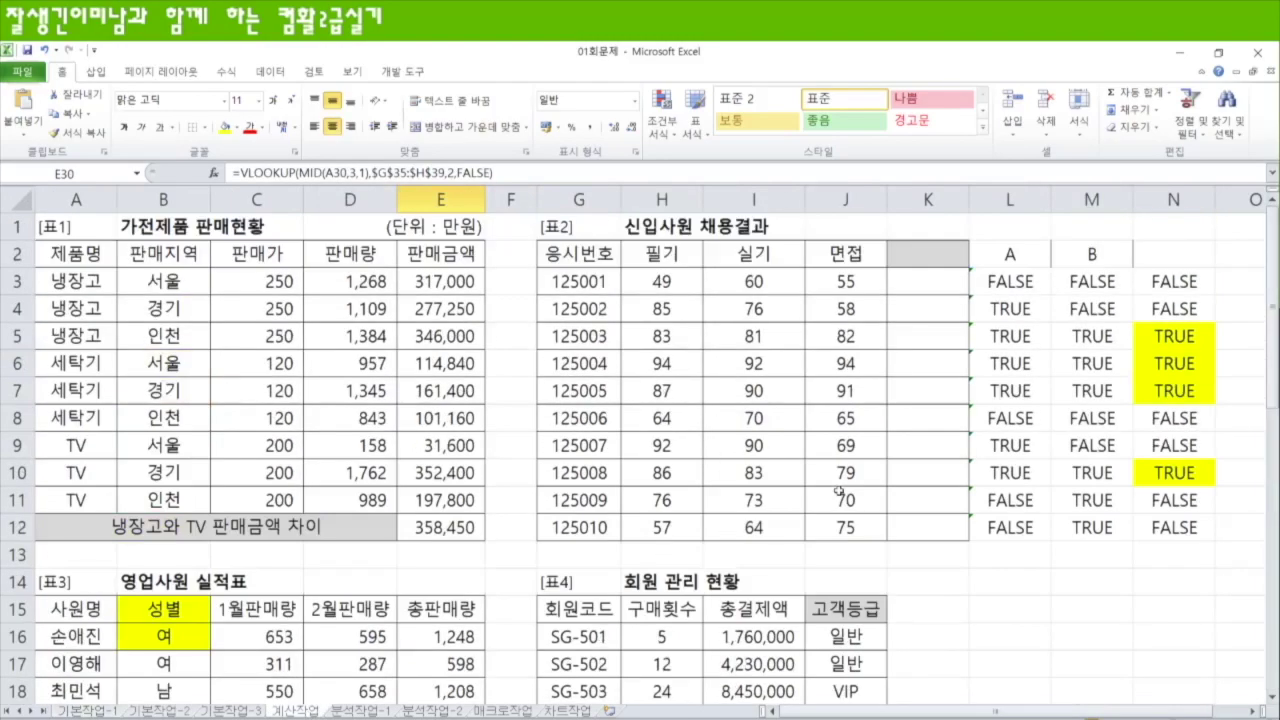
{"action": "left_click", "coordinate": [362, 711]}
{"action": "left_click", "coordinate": [432, 711]}
{"action": "left_click", "coordinate": [503, 711]}
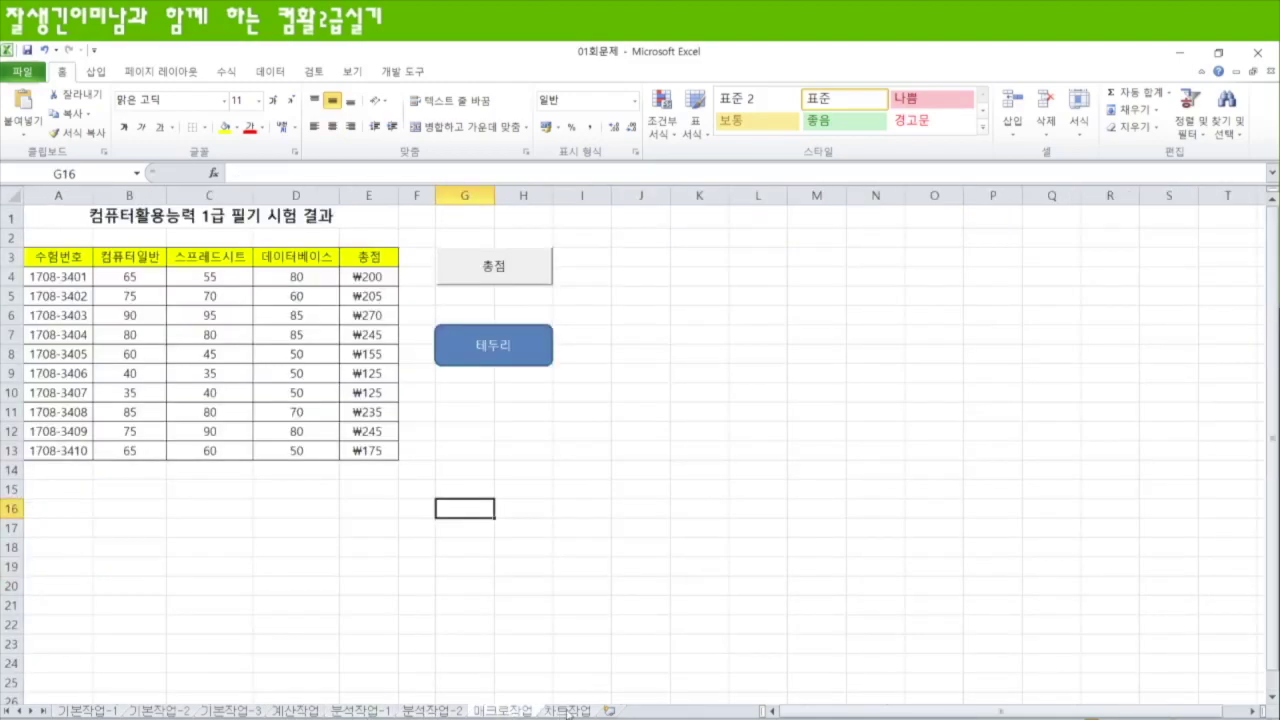
{"action": "left_click", "coordinate": [567, 711]}
Go through all the workbook's sheets in order from 기본작업-1 to 차트작업, checking the 계산작업 tables on the way
{"action": "left_click", "coordinate": [100, 711]}
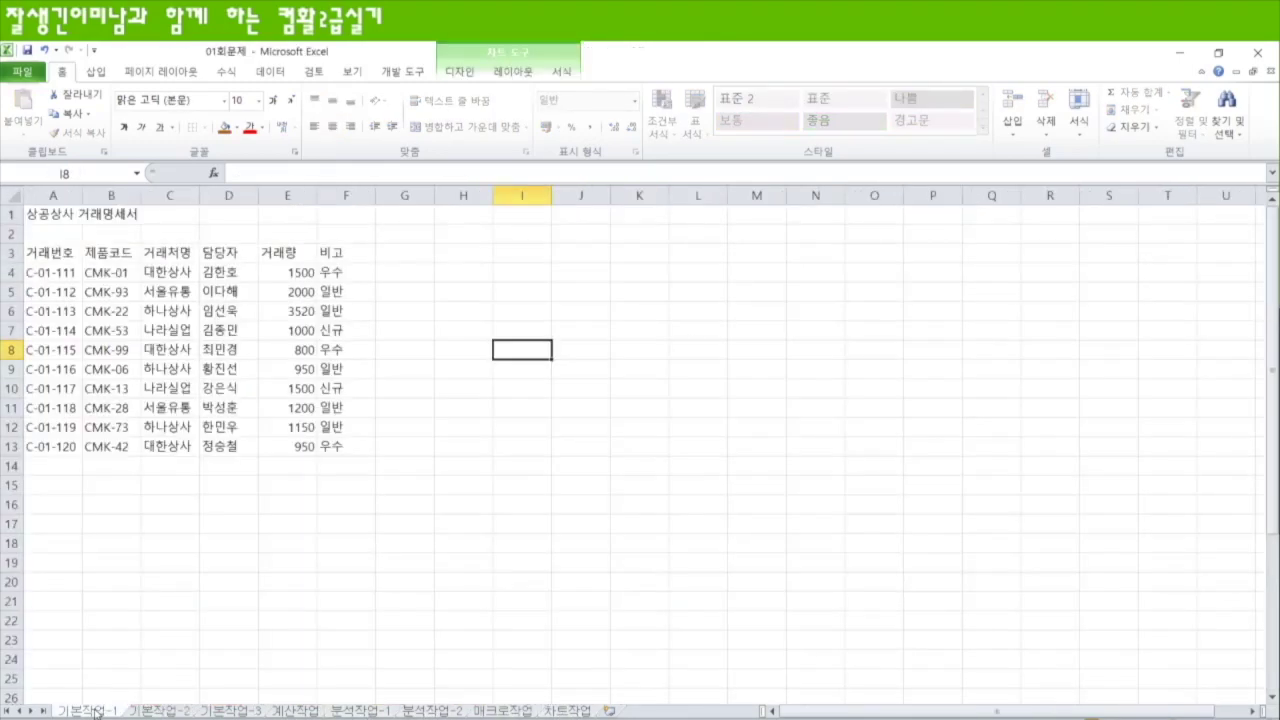
{"action": "left_click", "coordinate": [162, 711]}
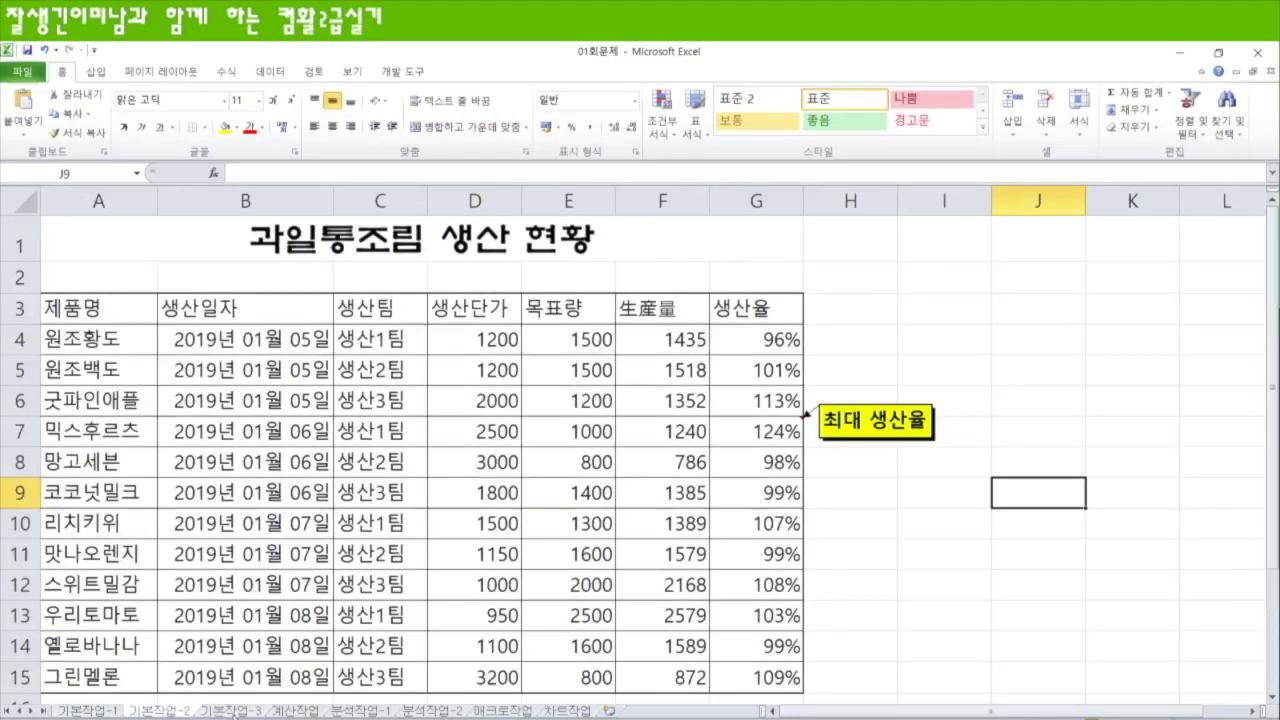
{"action": "left_click", "coordinate": [231, 711]}
{"action": "left_click", "coordinate": [308, 711]}
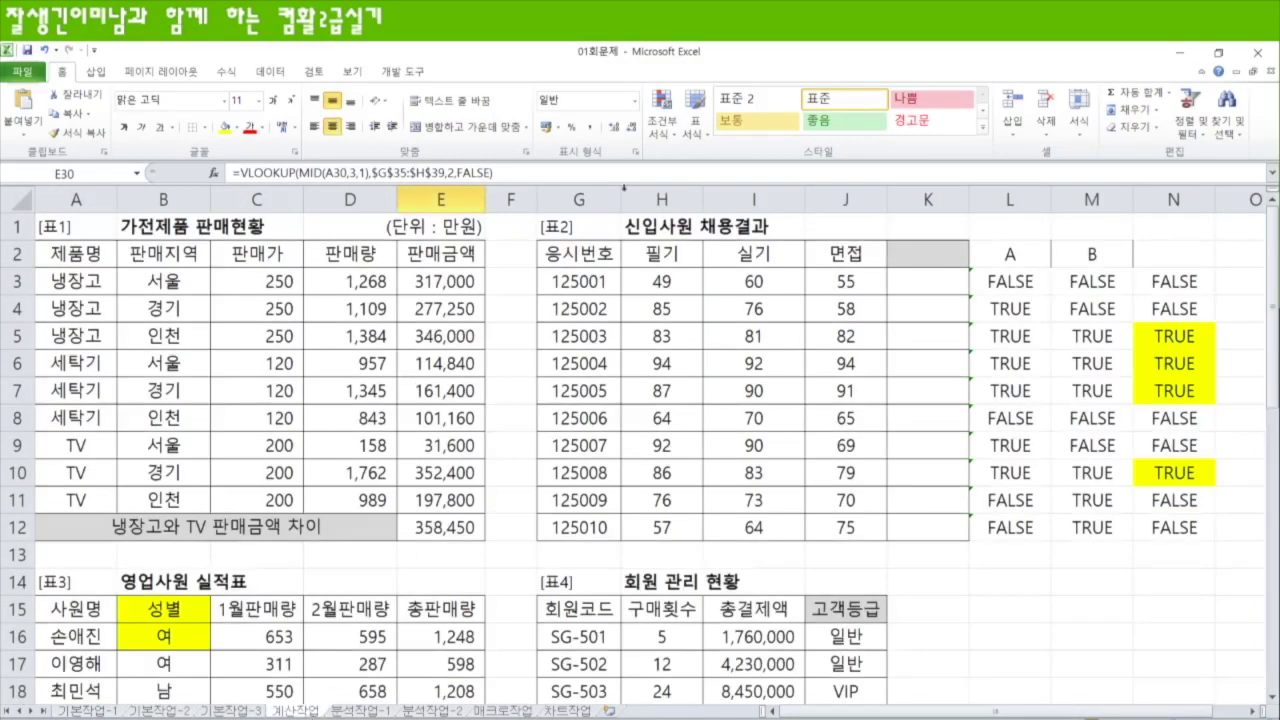
{"action": "scroll", "coordinate": [914, 482], "scroll_direction": "down", "scroll_amount": 2}
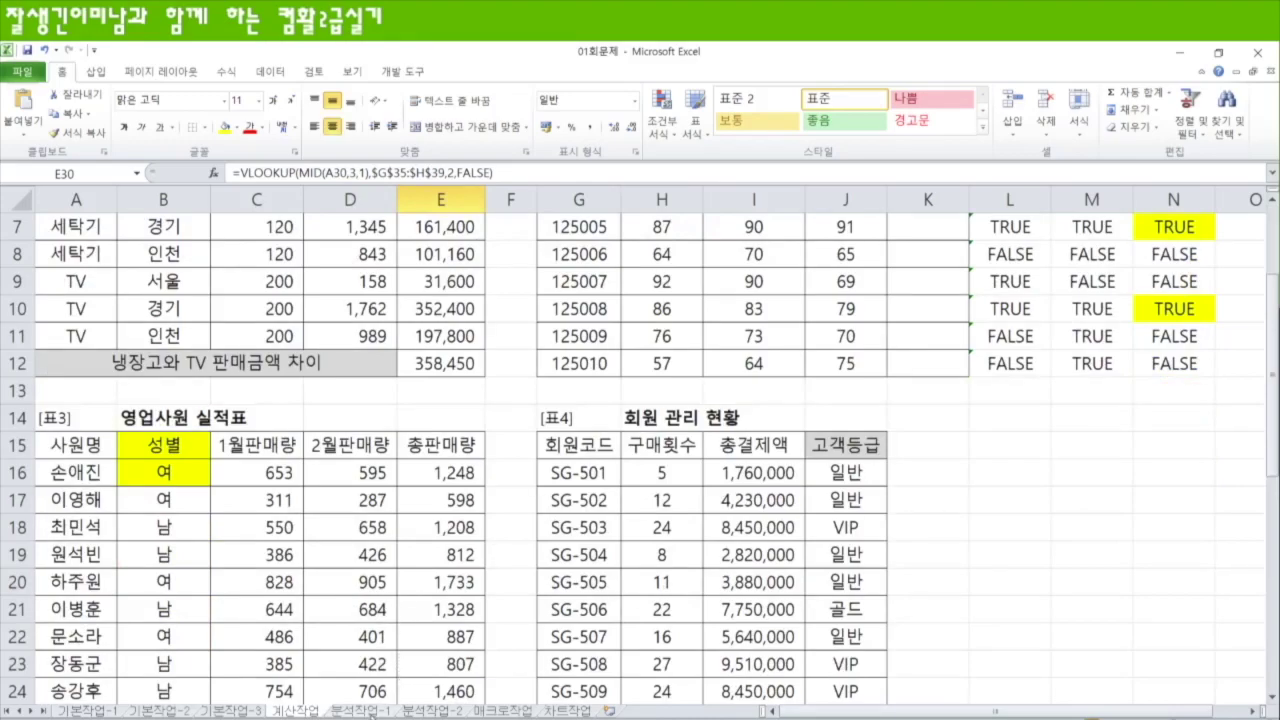
{"action": "left_click", "coordinate": [365, 711]}
{"action": "left_click", "coordinate": [432, 711]}
{"action": "left_click", "coordinate": [504, 711]}
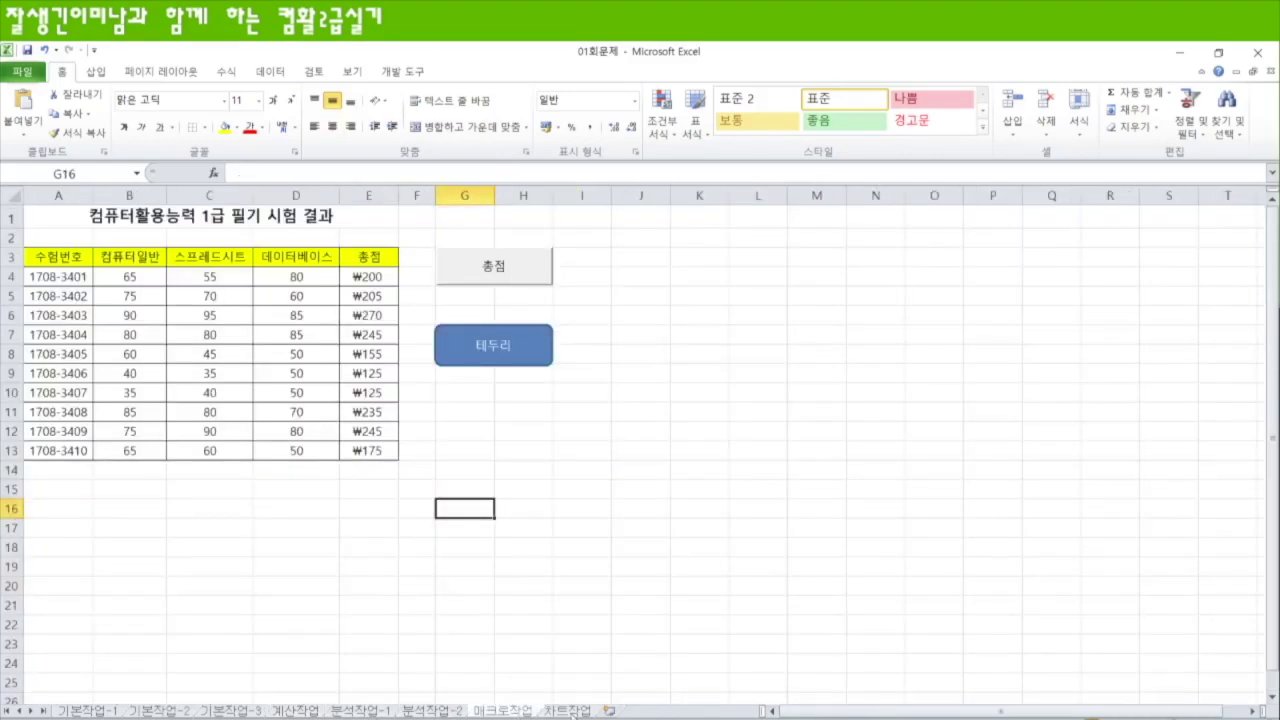
{"action": "left_click", "coordinate": [567, 711]}
Switch to Chrome, browse the 자격증공부(컴활2급실기) YouTube playlist of past-exam videos, and return to the 차트작업 sheet in Excel
{"action": "mouse_move", "coordinate": [182, 700]}
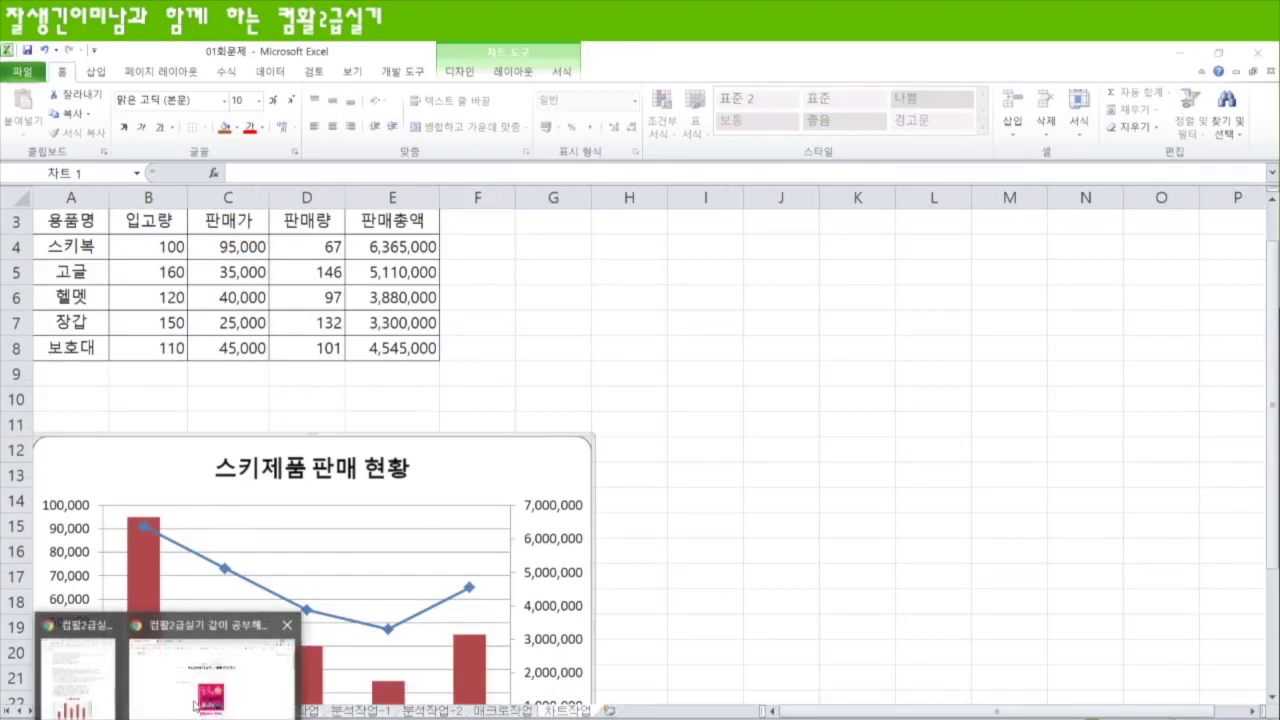
{"action": "left_click", "coordinate": [185, 697]}
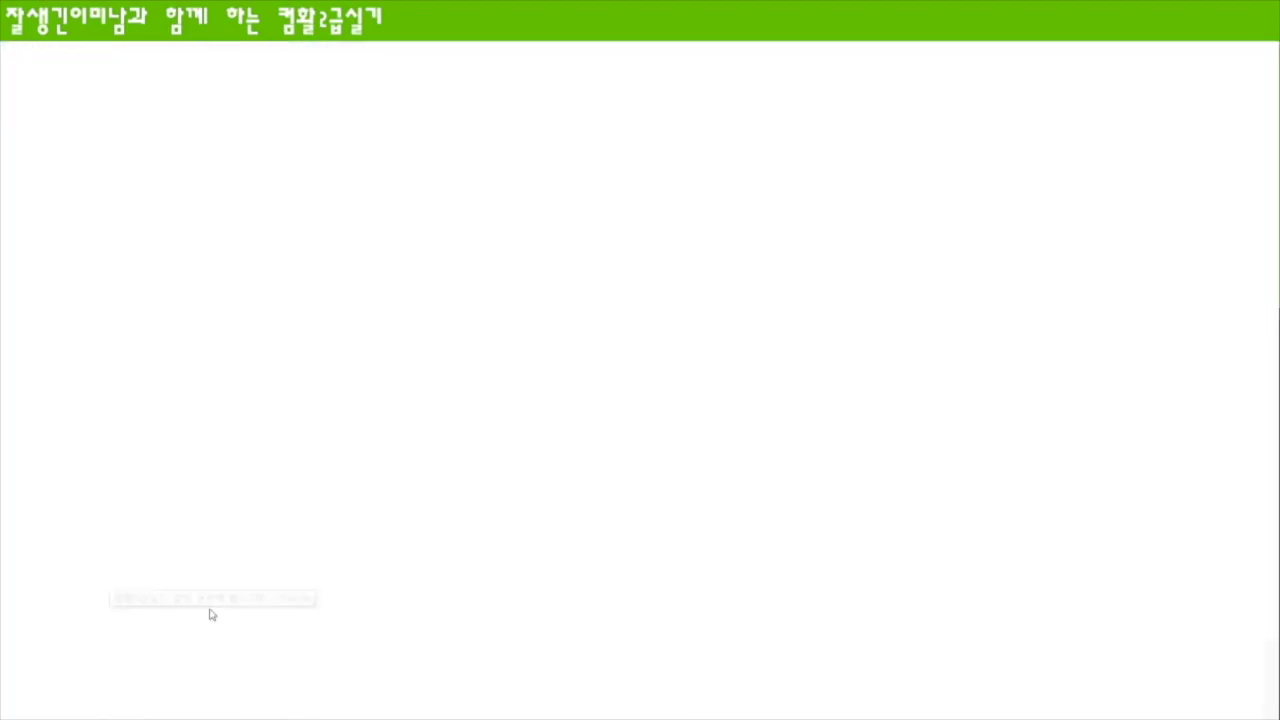
{"action": "left_click", "coordinate": [306, 58]}
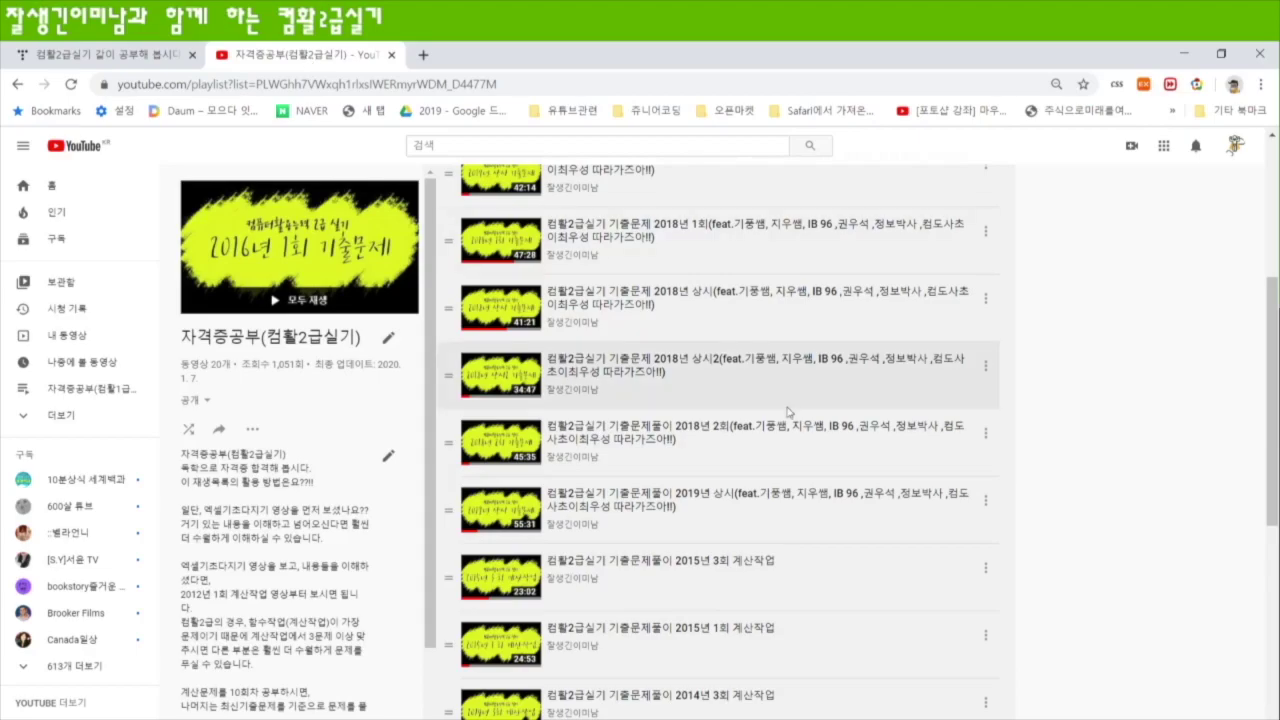
{"action": "scroll", "coordinate": [656, 600], "scroll_direction": "down", "scroll_amount": 5}
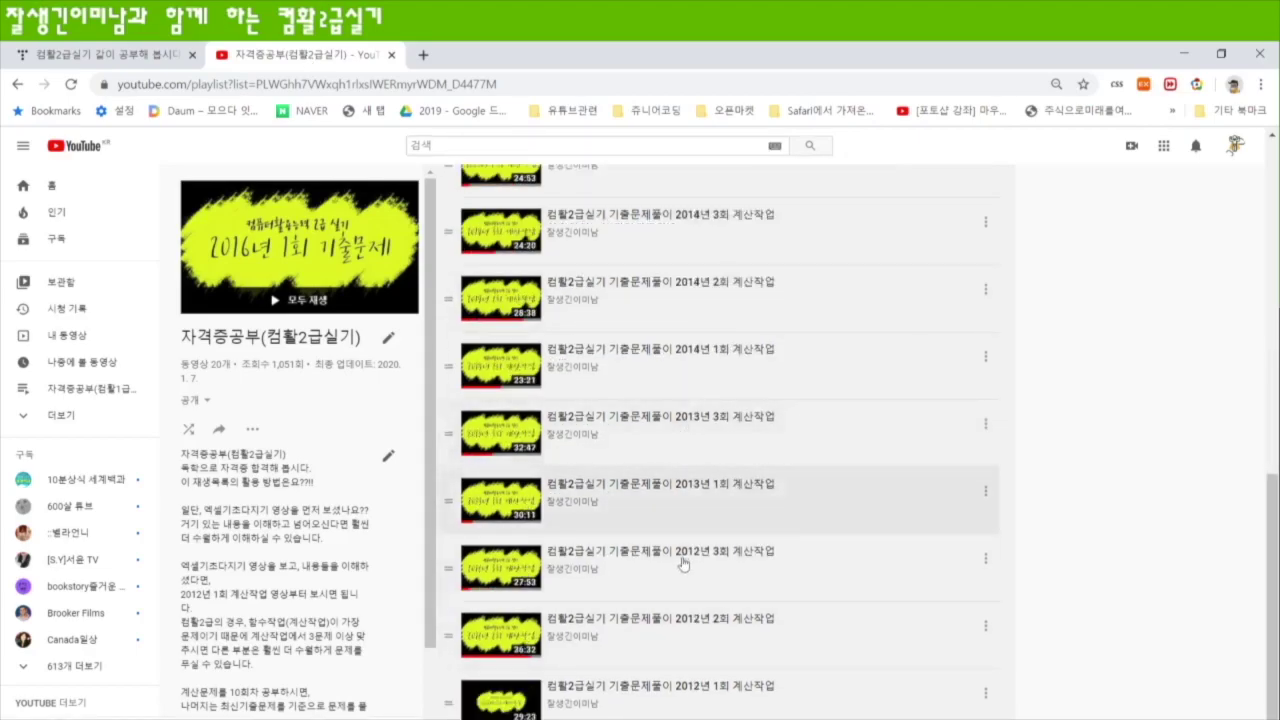
{"action": "scroll", "coordinate": [709, 490], "scroll_direction": "up", "scroll_amount": 6}
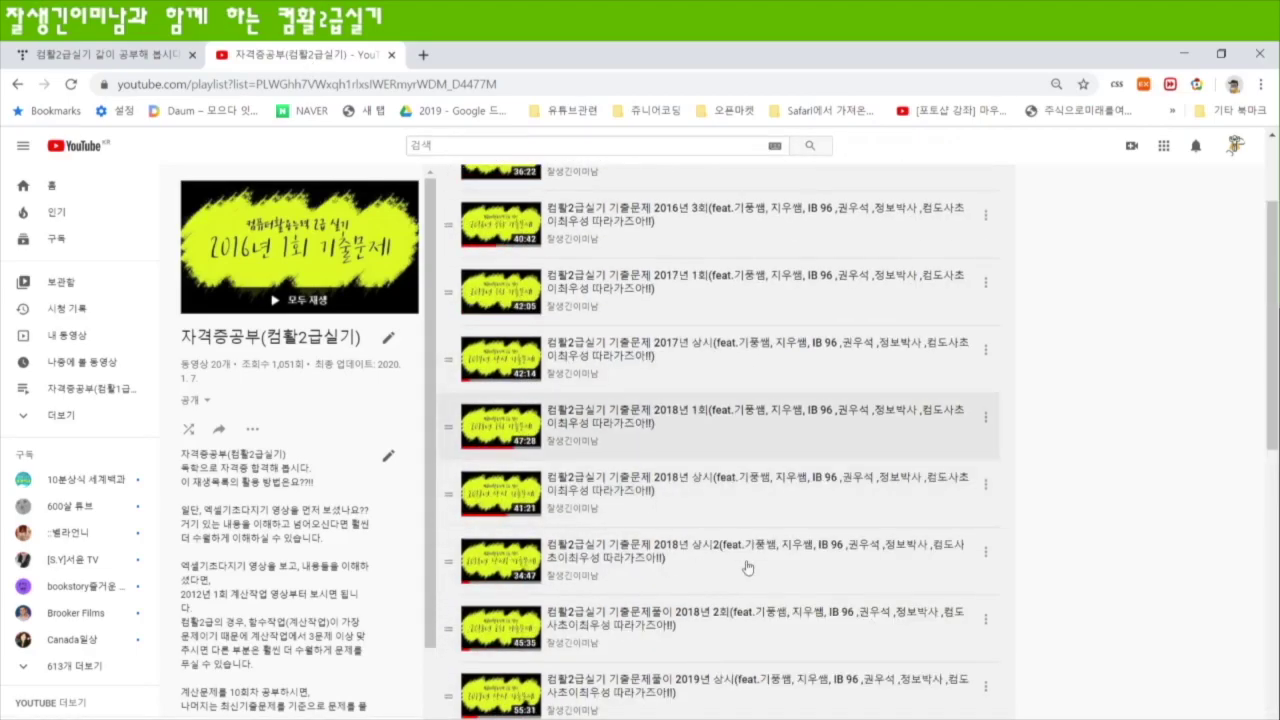
{"action": "scroll", "coordinate": [740, 490], "scroll_direction": "up", "scroll_amount": 2}
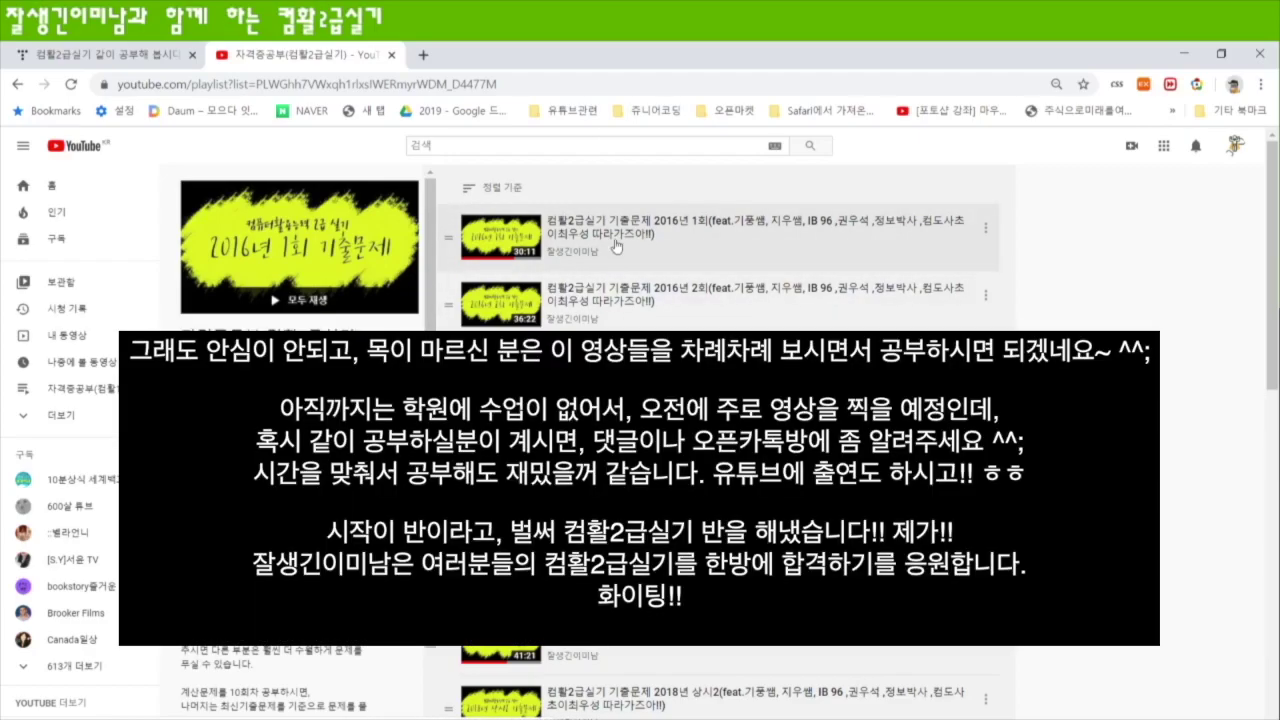
{"action": "scroll", "coordinate": [174, 162], "scroll_direction": "down", "scroll_amount": 10}
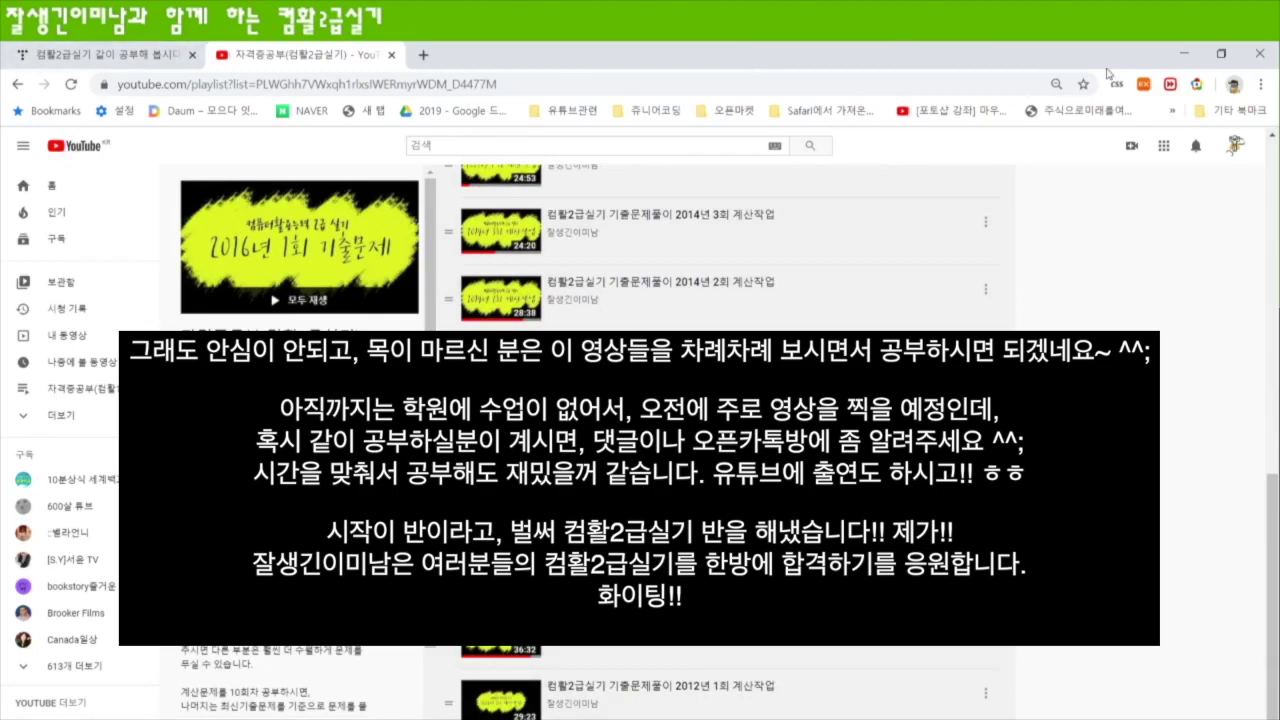
{"action": "left_click", "coordinate": [1184, 54]}
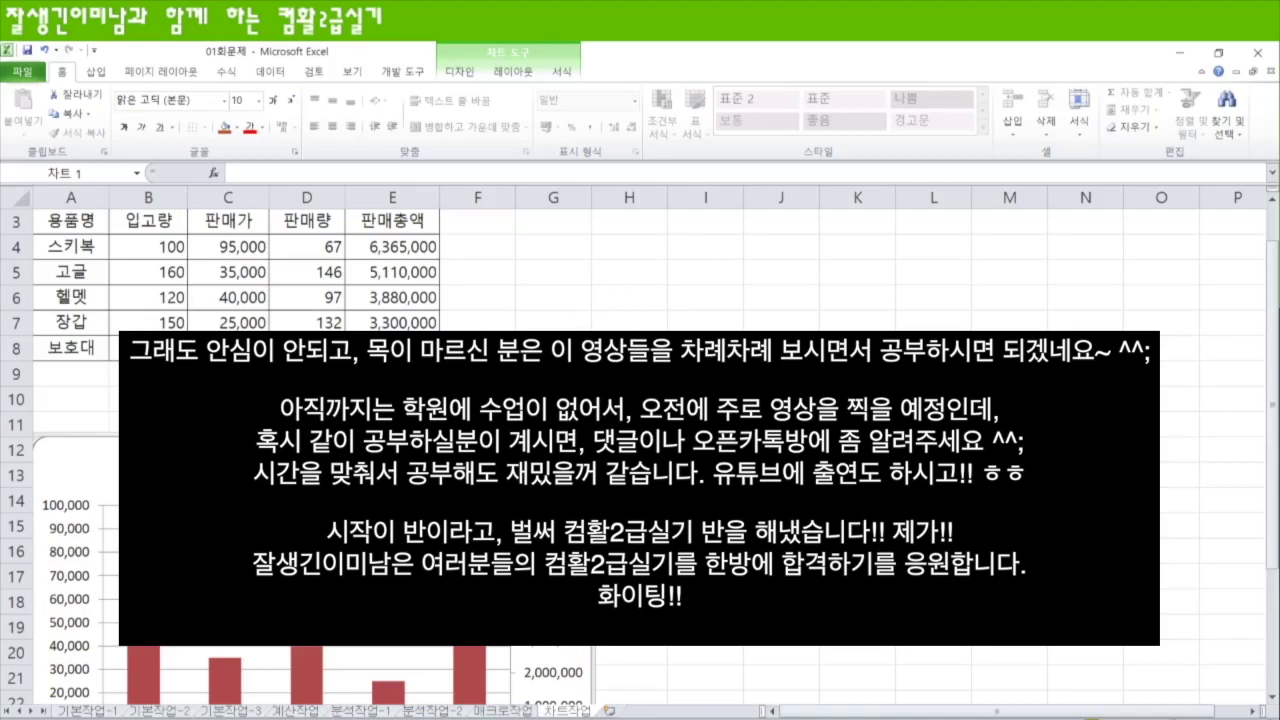
{"action": "scroll", "coordinate": [640, 450], "scroll_direction": "up", "scroll_amount": 1}
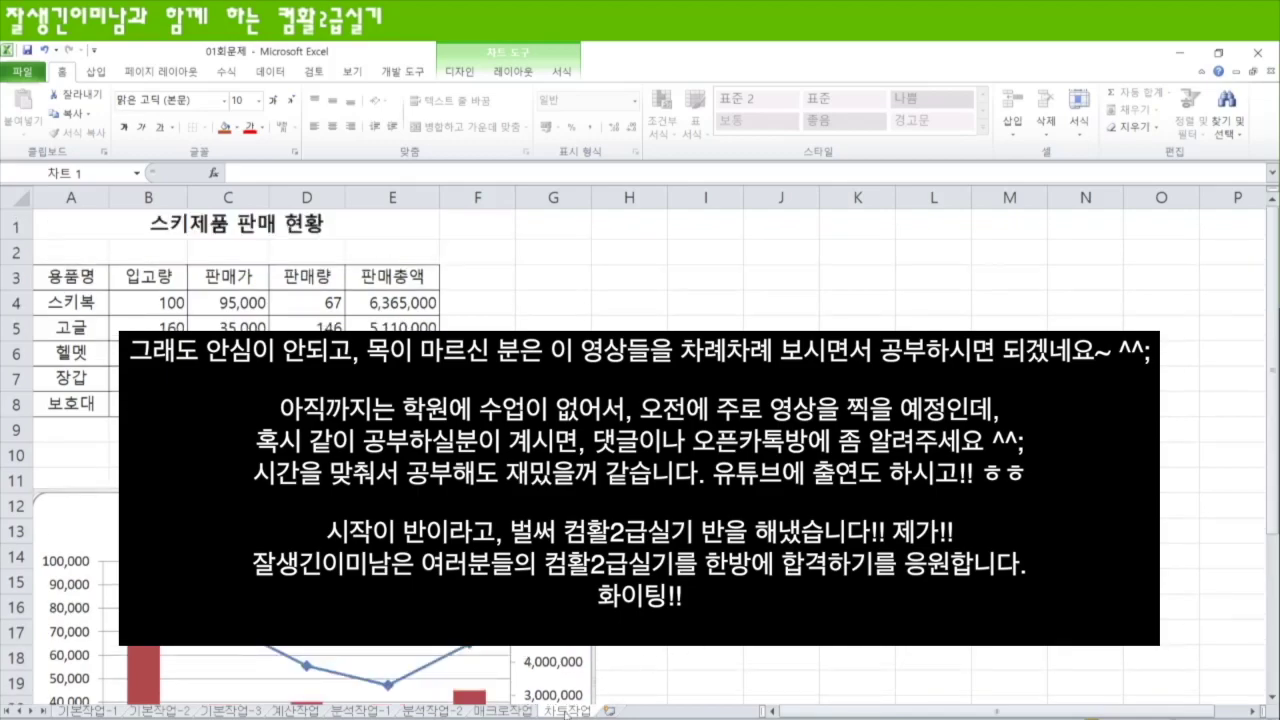